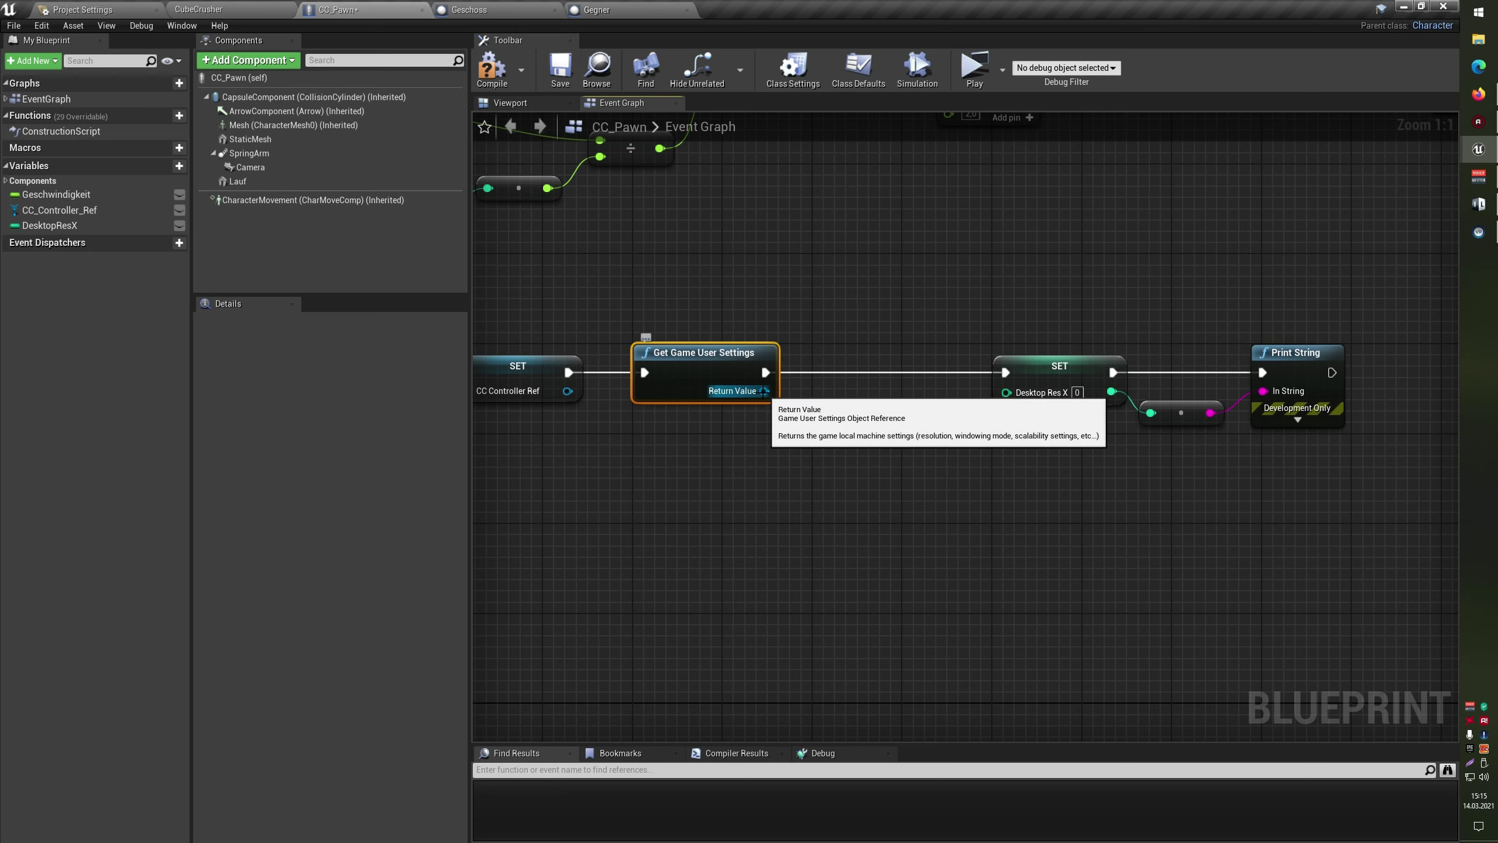
Try a Set Fullscreen Mode node off the game user settings, then delete it
left_click_drag(764, 391, 858, 468)
type("set")
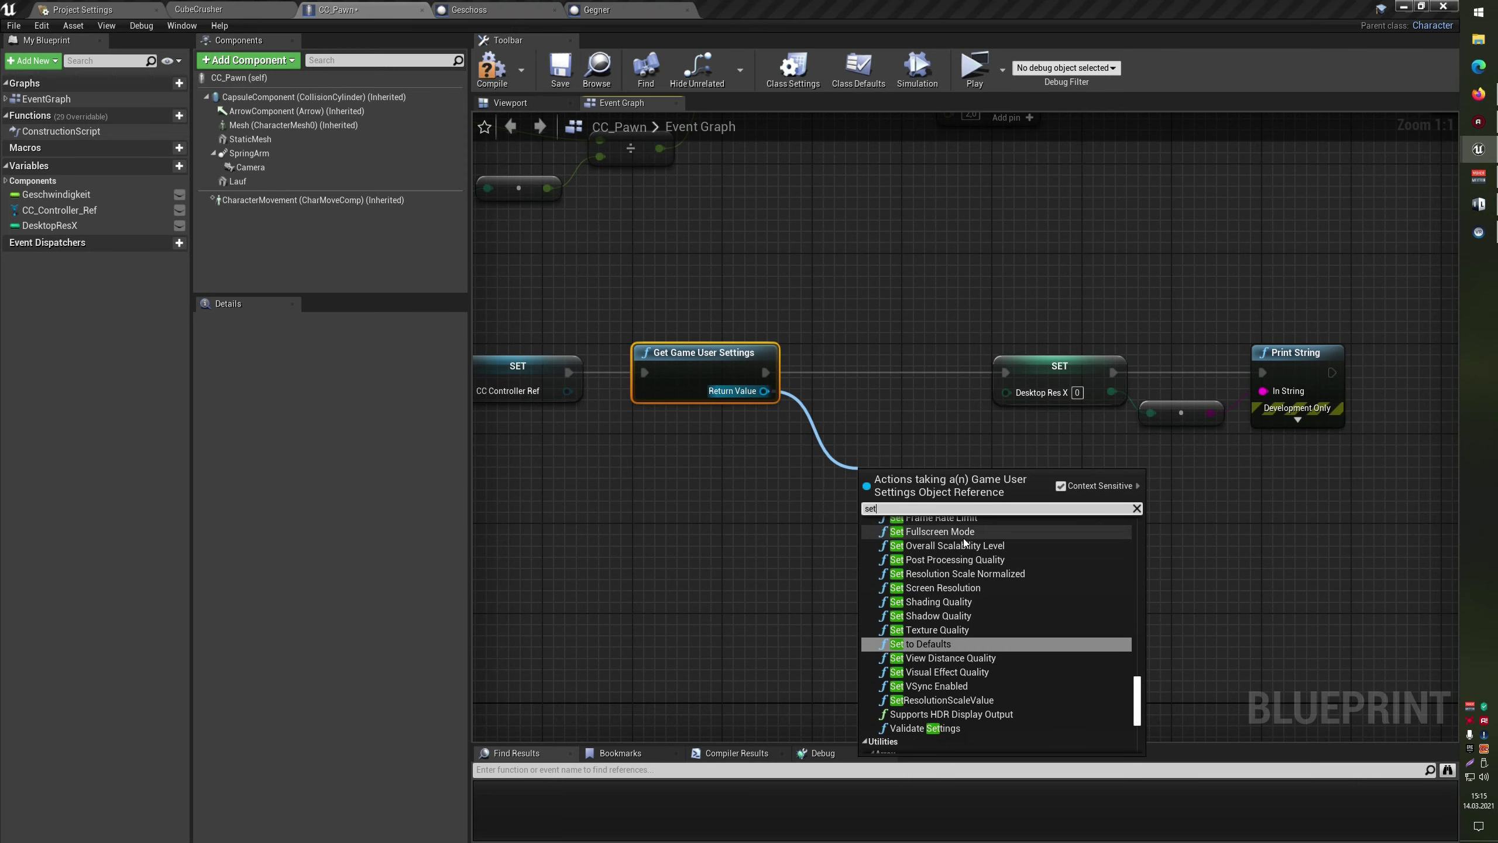
left_click(962, 532)
left_click_drag(947, 490, 913, 480)
left_click(917, 545)
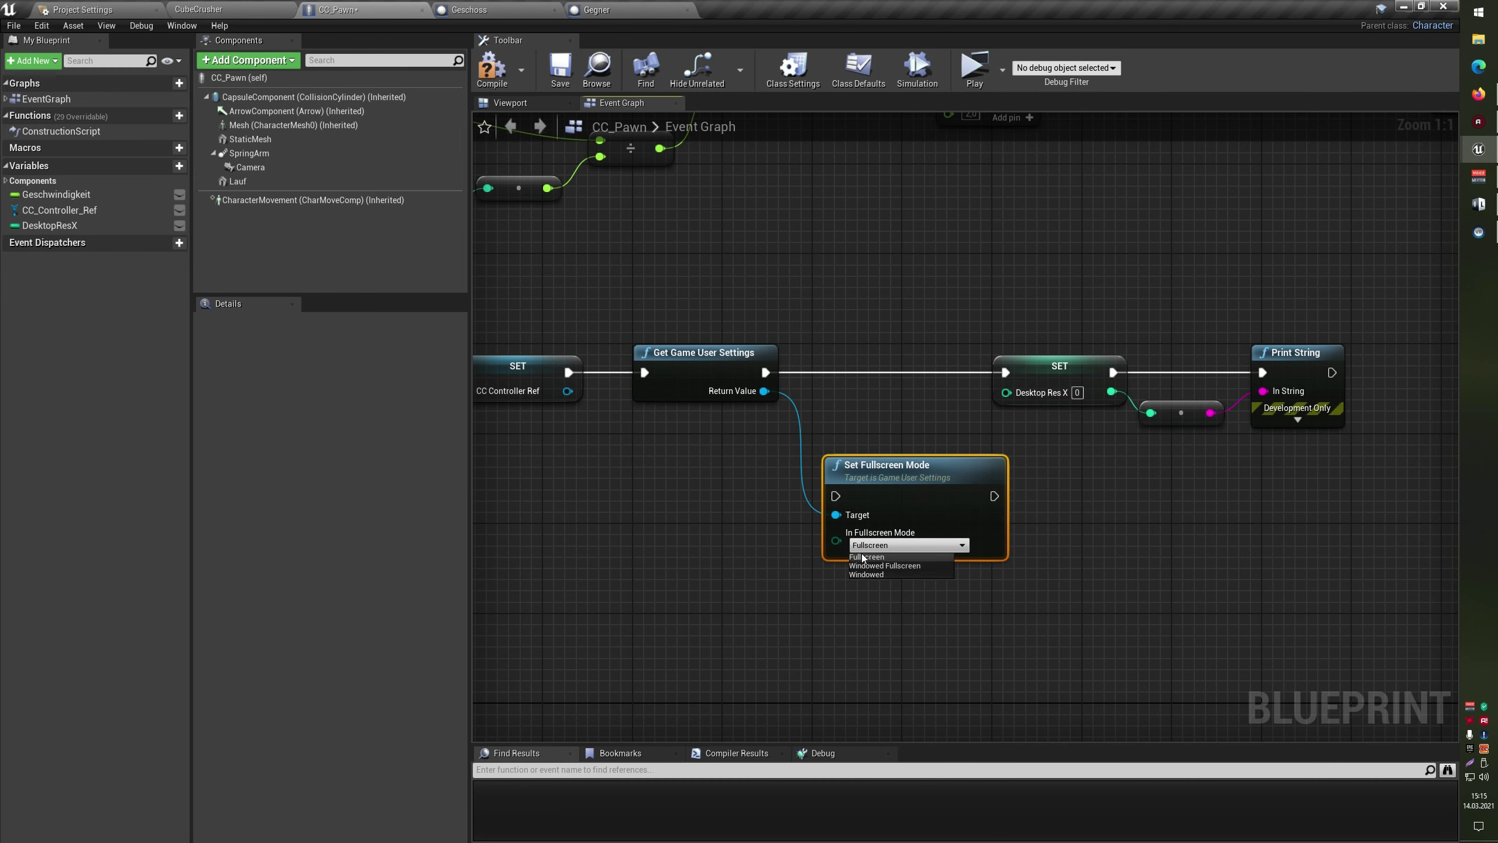
left_click(867, 574)
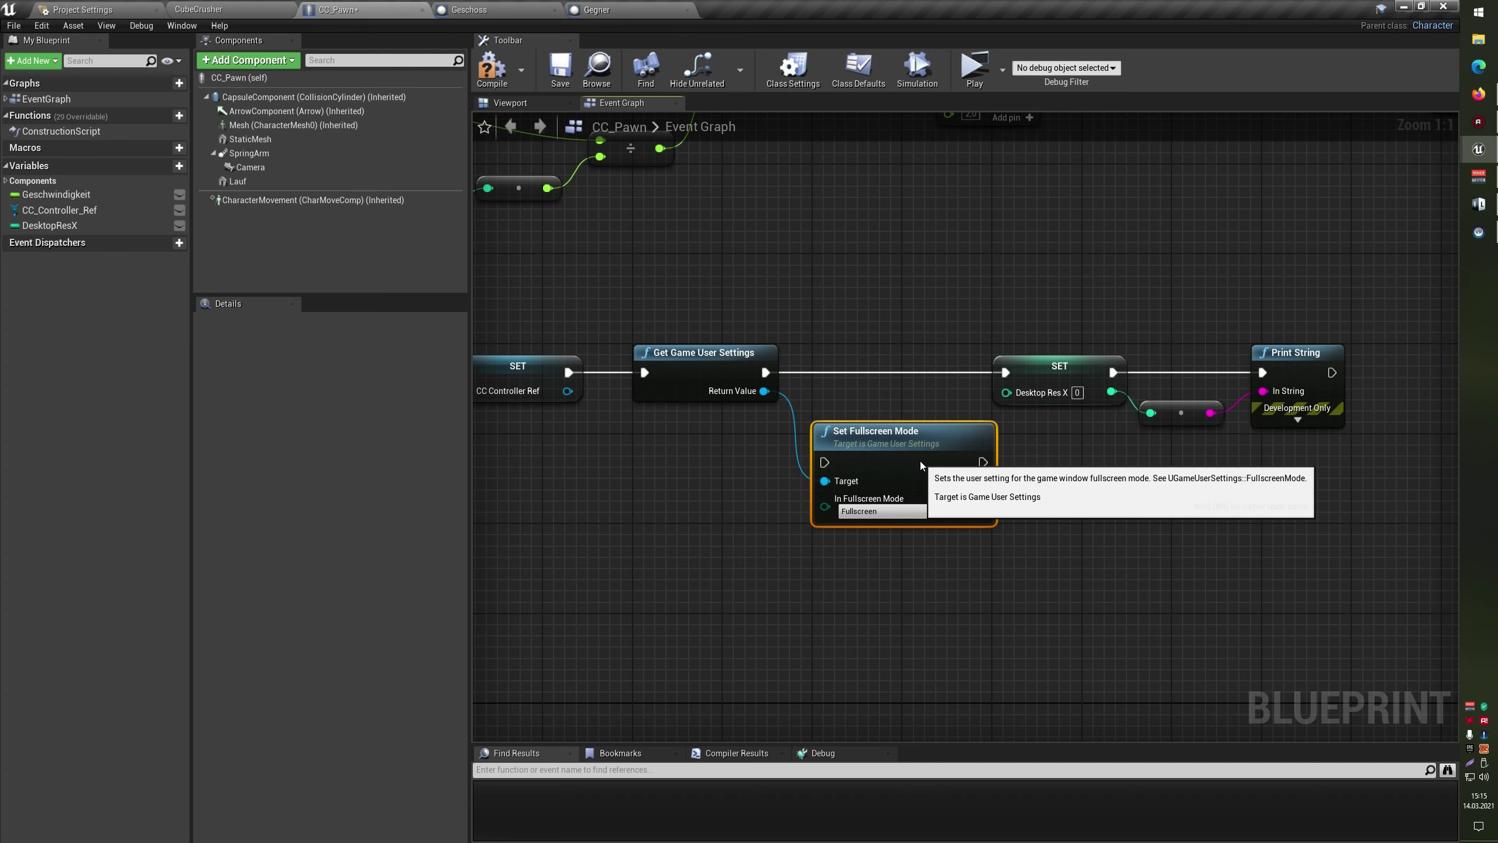
key("Delete")
Add Set Screen Resolution on the settings output, chained between Get Game User Settings and SET
left_click_drag(765, 391, 836, 469)
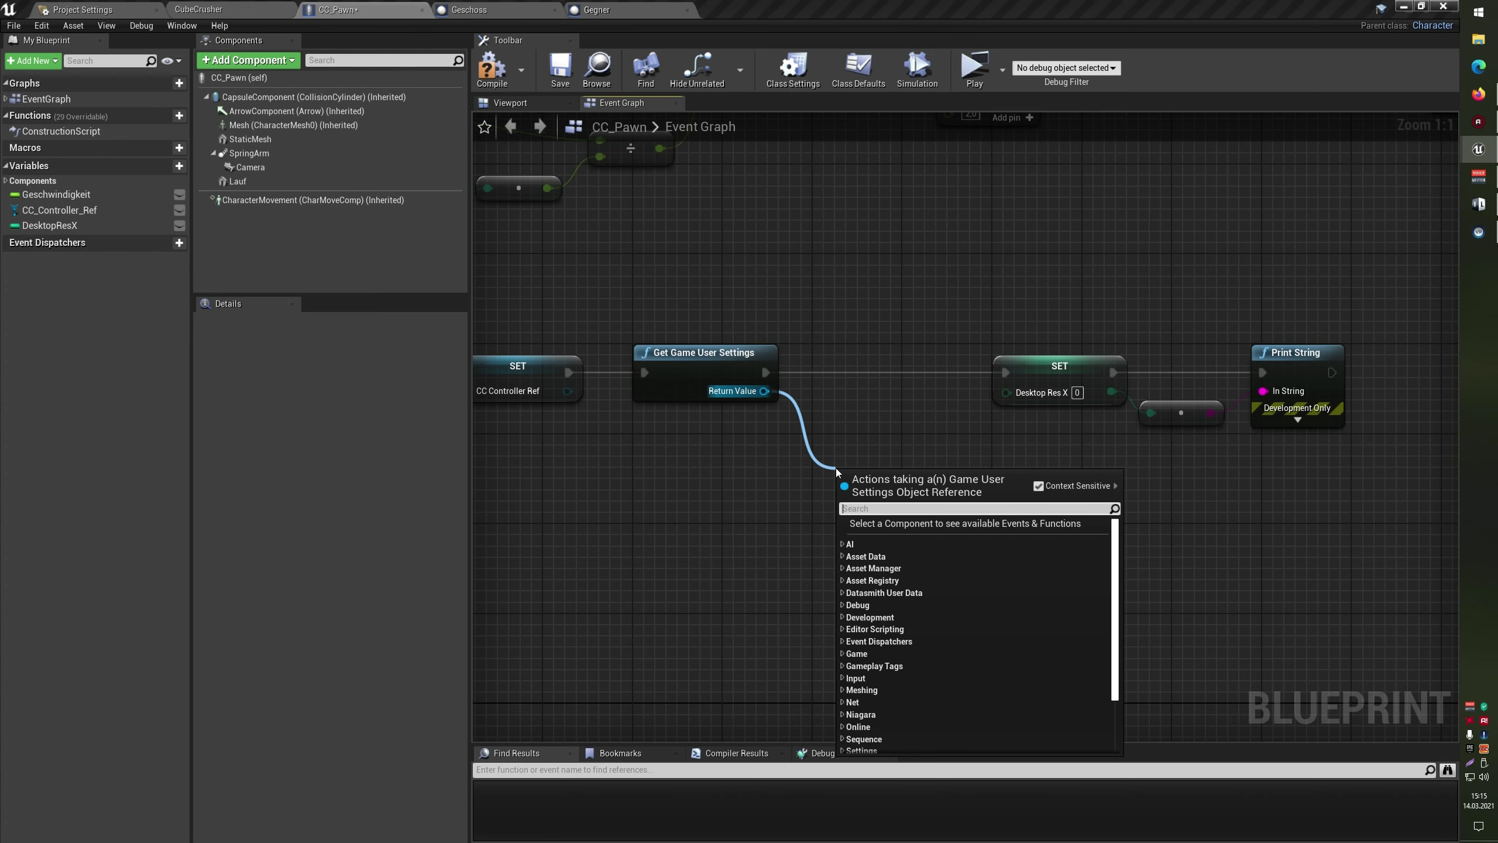
type("set re")
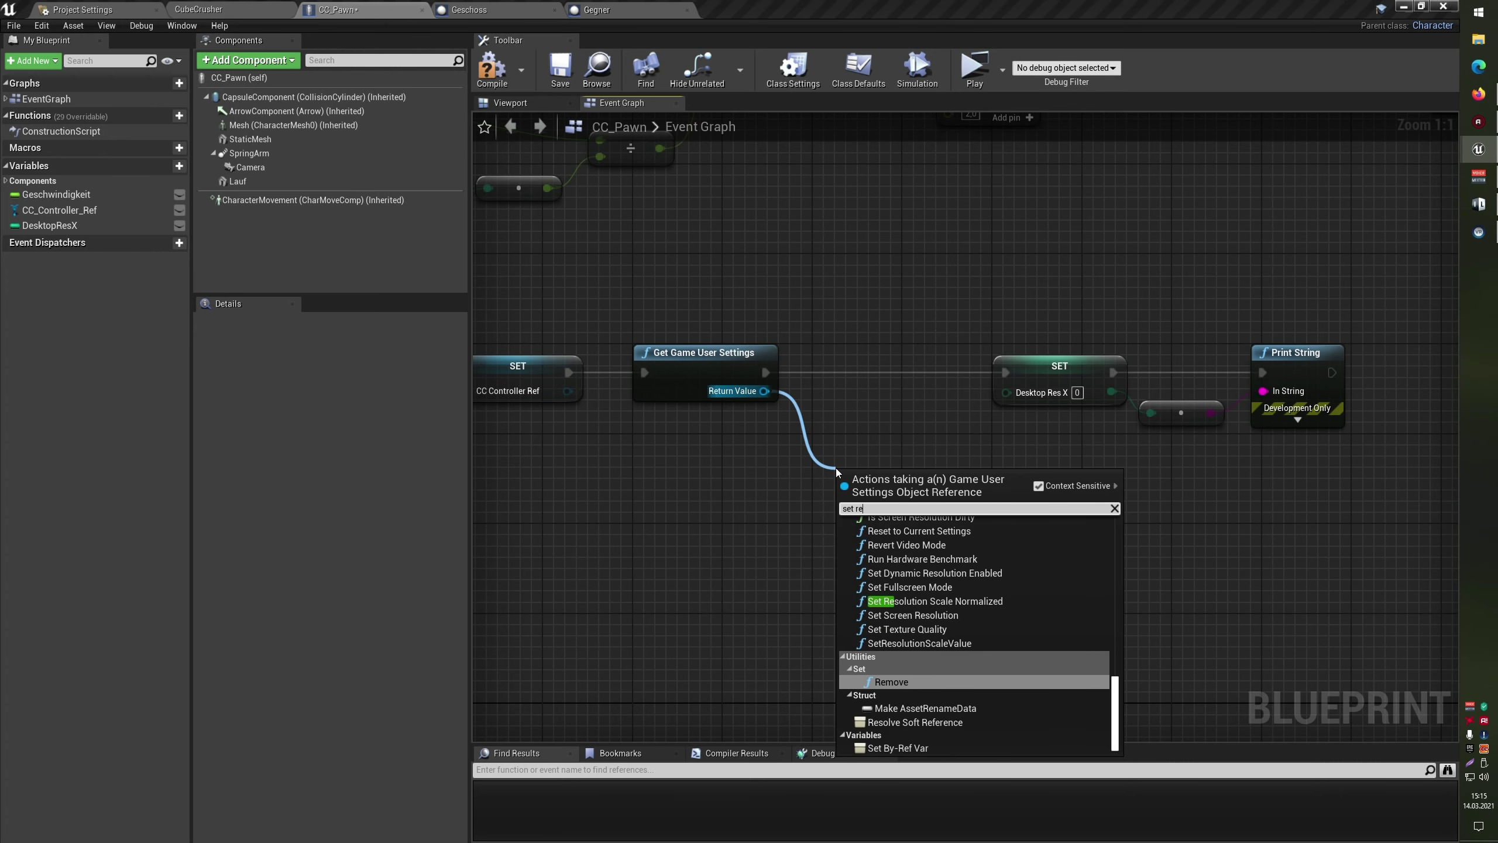
type("s")
key("Return")
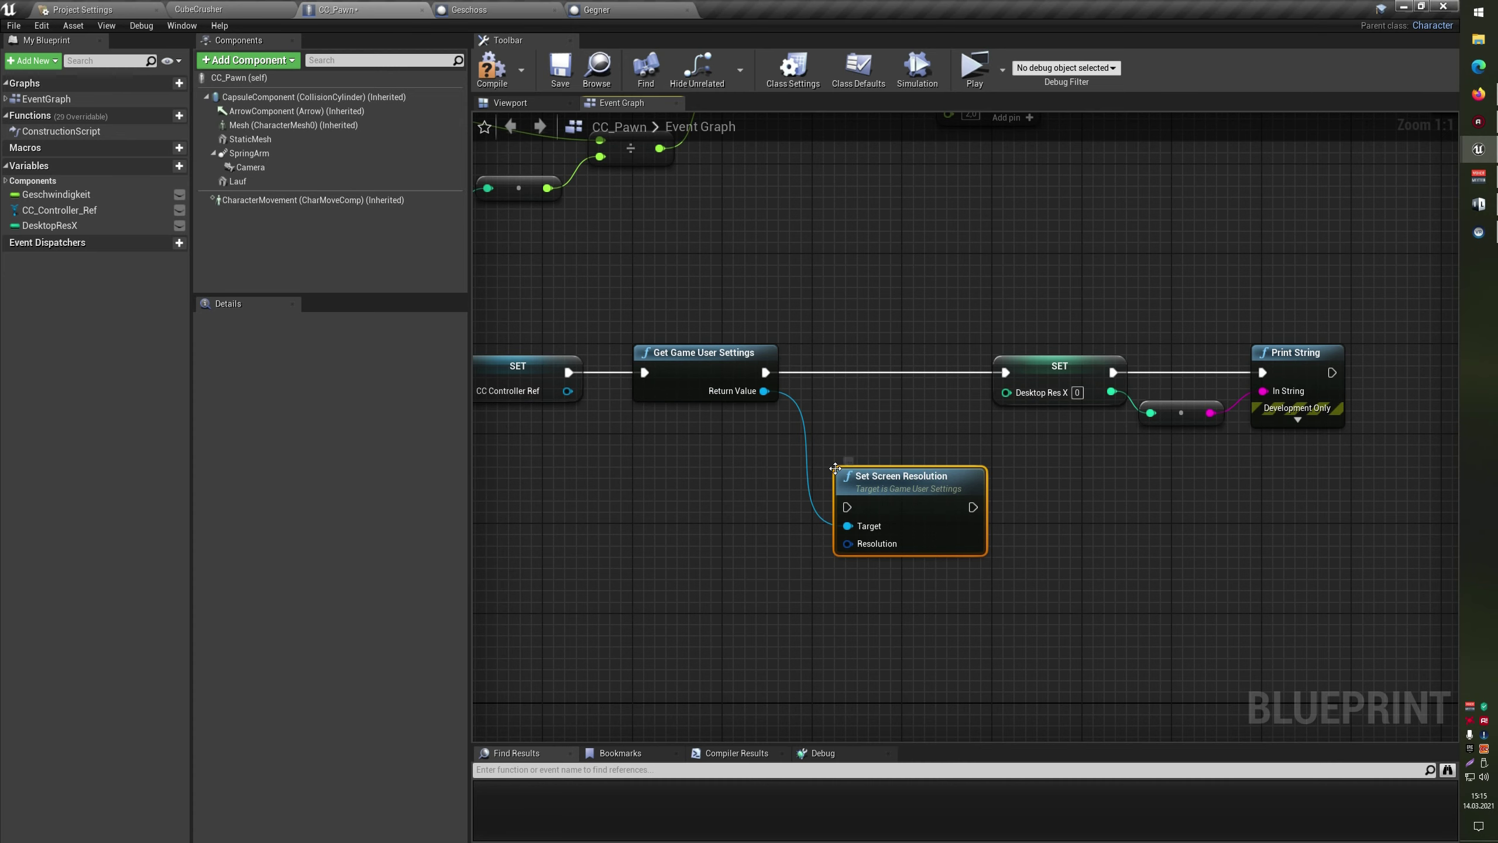
left_click_drag(893, 472, 875, 337)
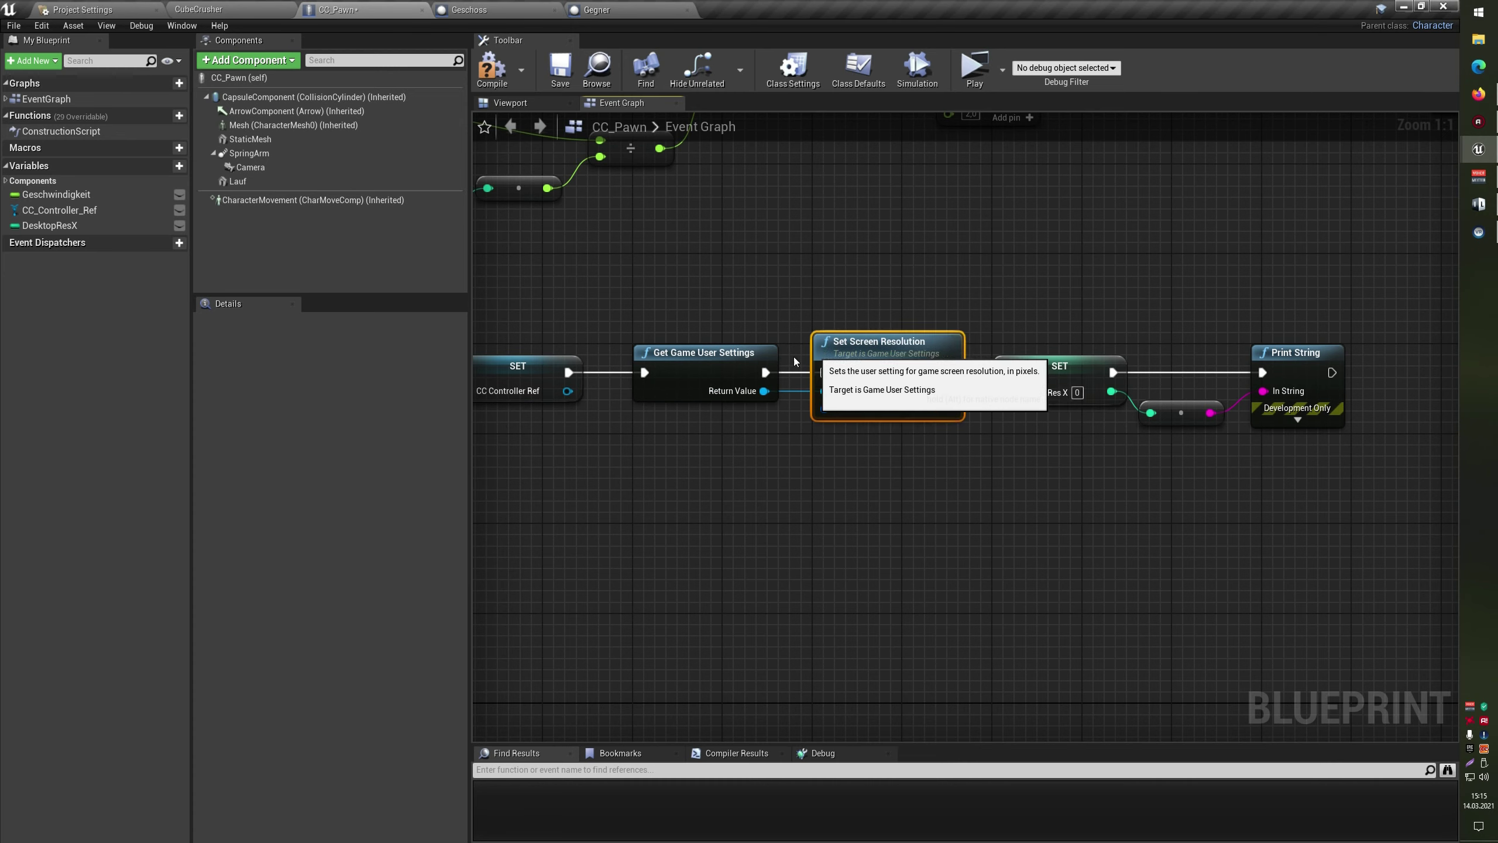
left_click_drag(765, 372, 828, 378)
left_click_drag(951, 372, 1005, 372)
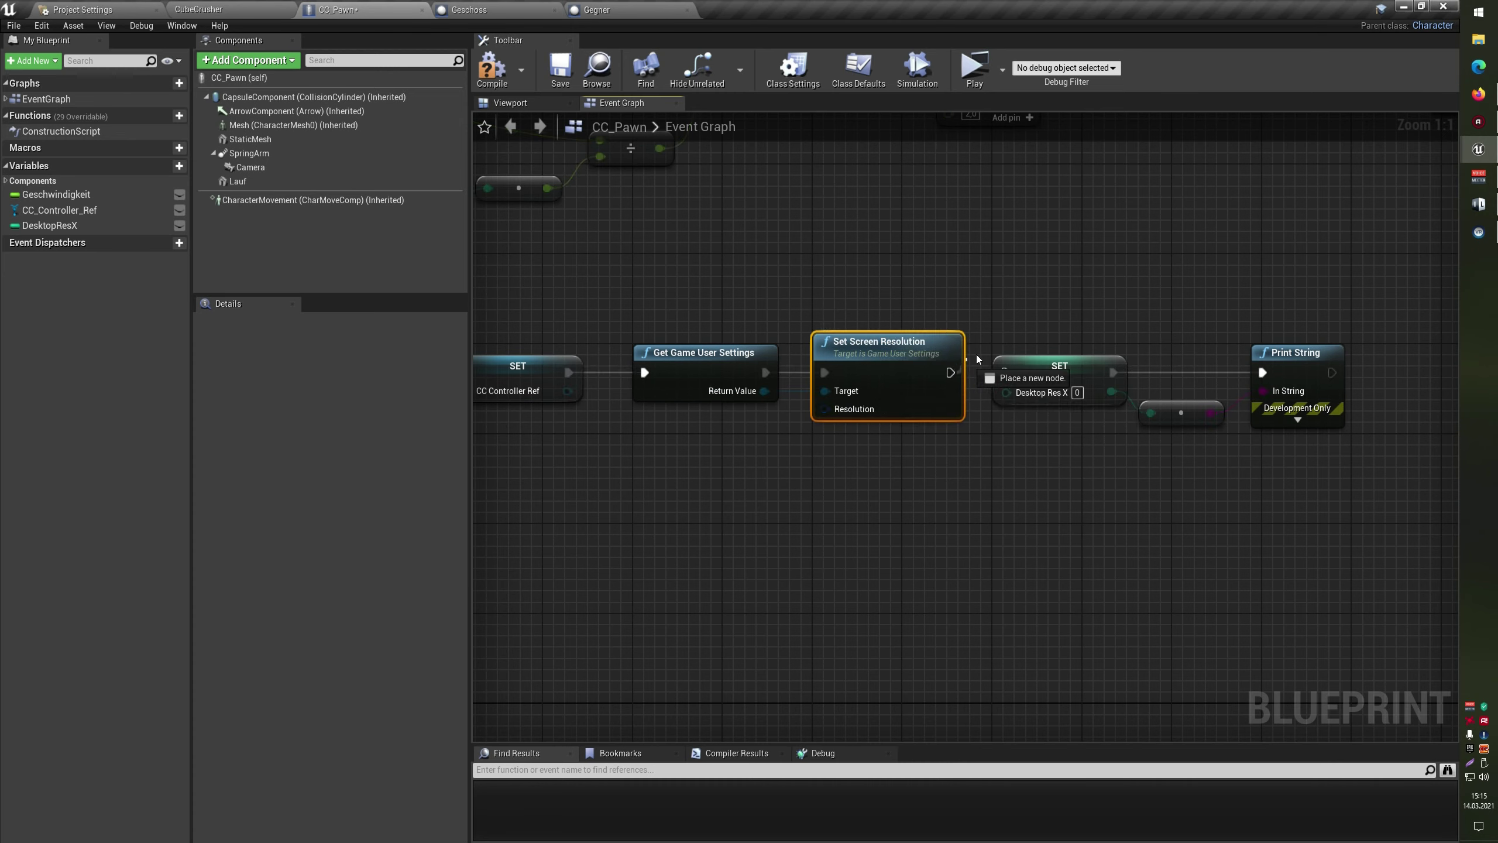
Split Set Screen Resolution's Resolution pin into separate X and Y inputs
right_click(849, 413)
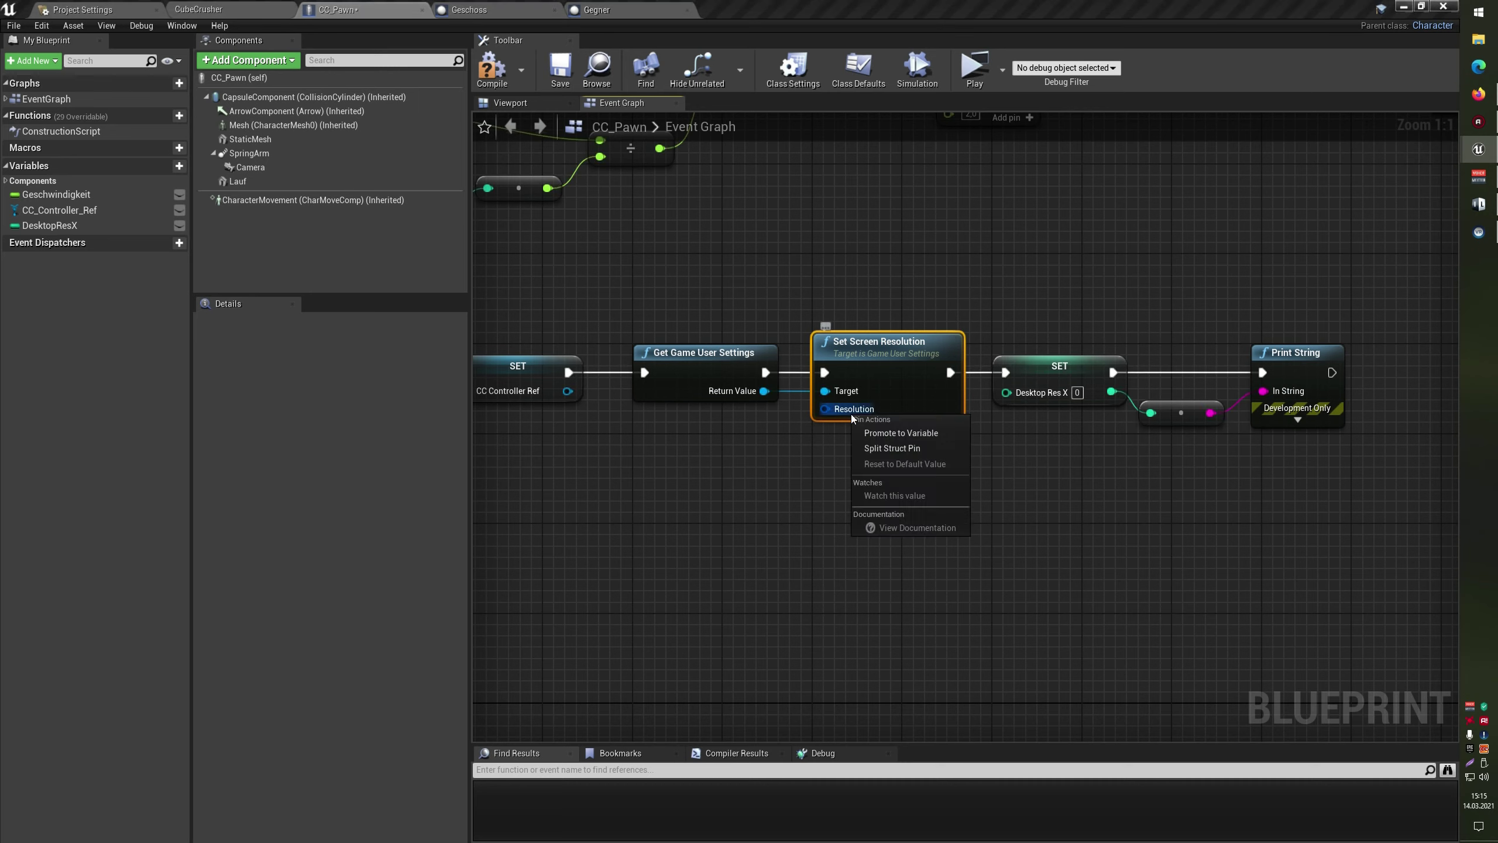
left_click(885, 429)
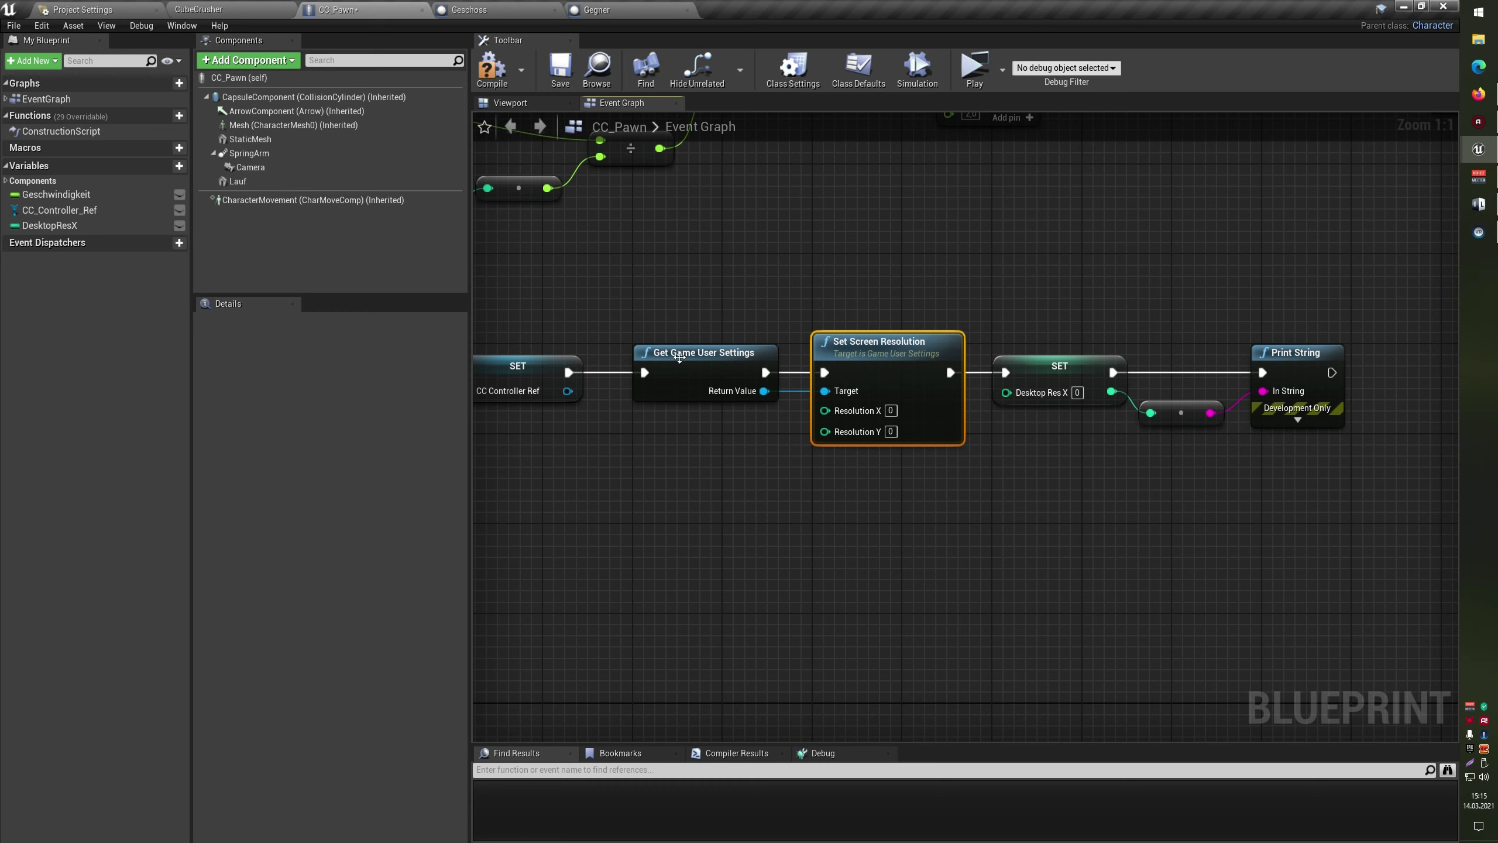
left_click_drag(668, 274, 951, 458)
left_click(944, 478)
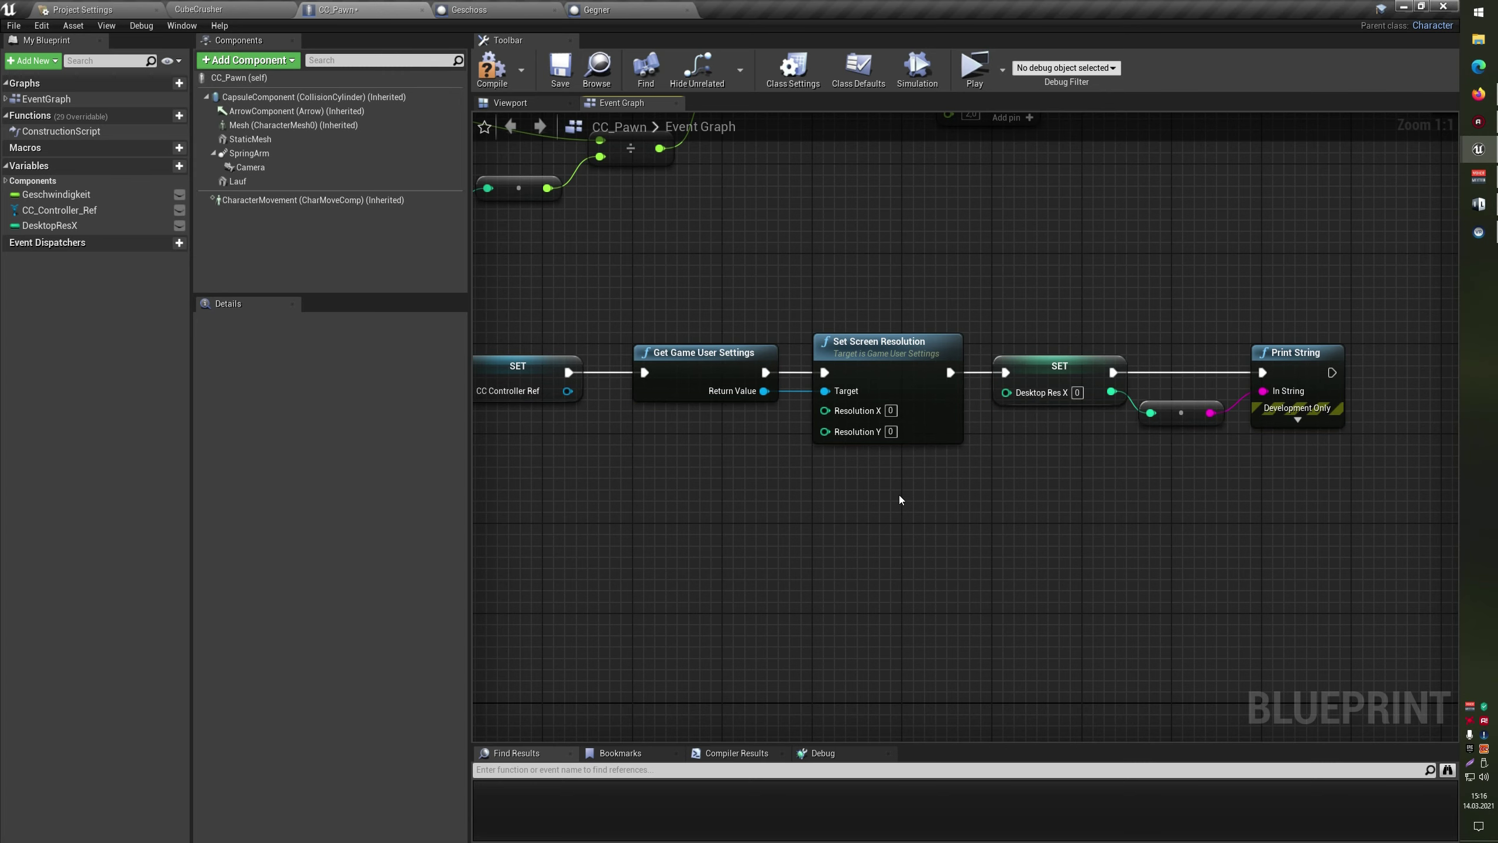
Add a Get Screen Resolution node, split its output, and wire X into Desktop Res X
mouse_move(764, 390)
left_mouse_down()
mouse_move(841, 517)
mouse_move(807, 534)
left_mouse_up()
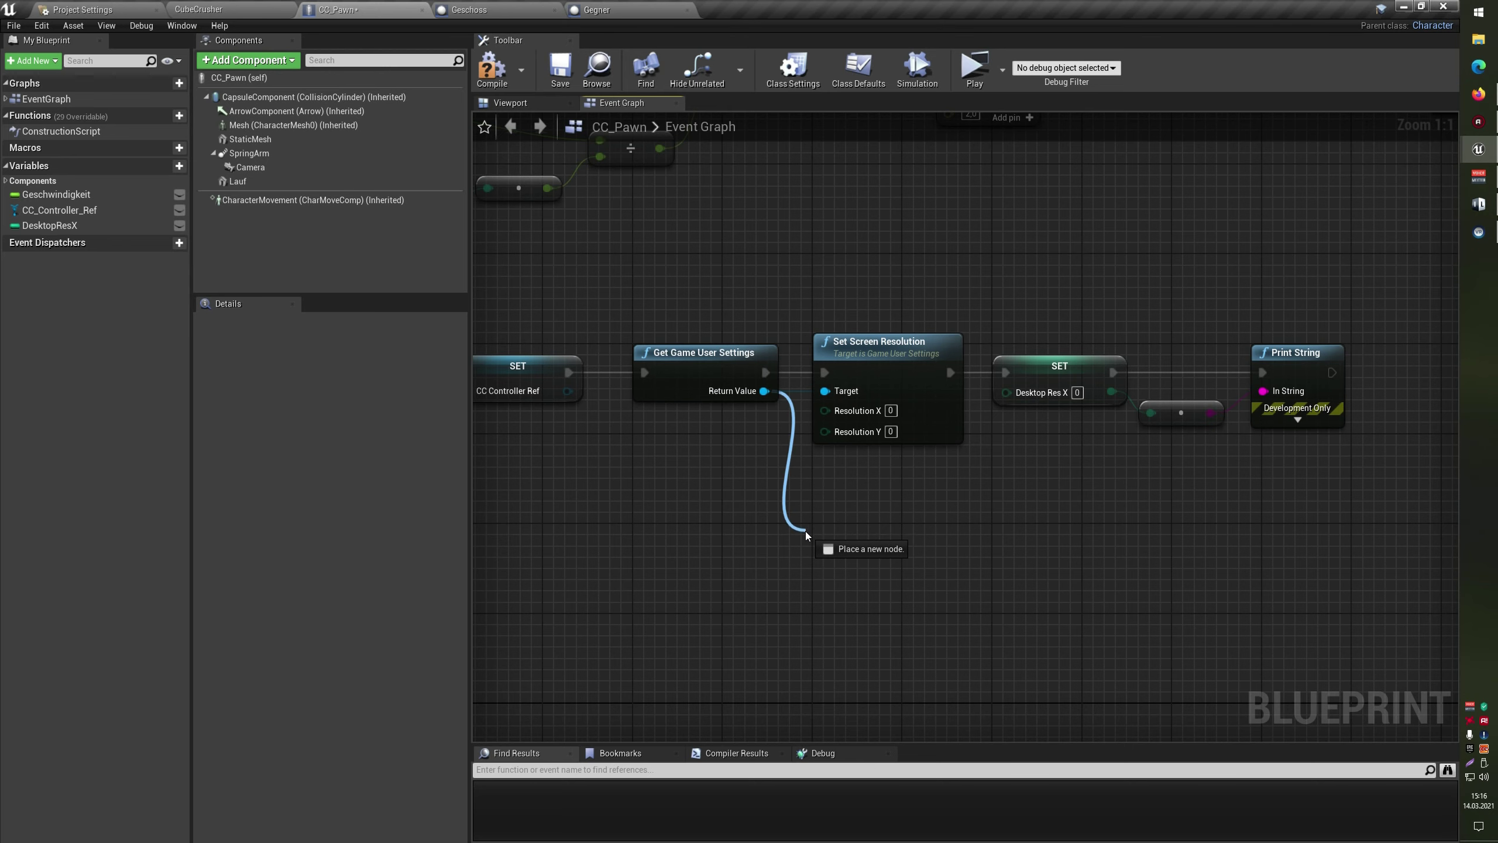
mouse_move(807, 535)
left_mouse_down()
mouse_move(854, 494)
mouse_move(841, 503)
left_mouse_up()
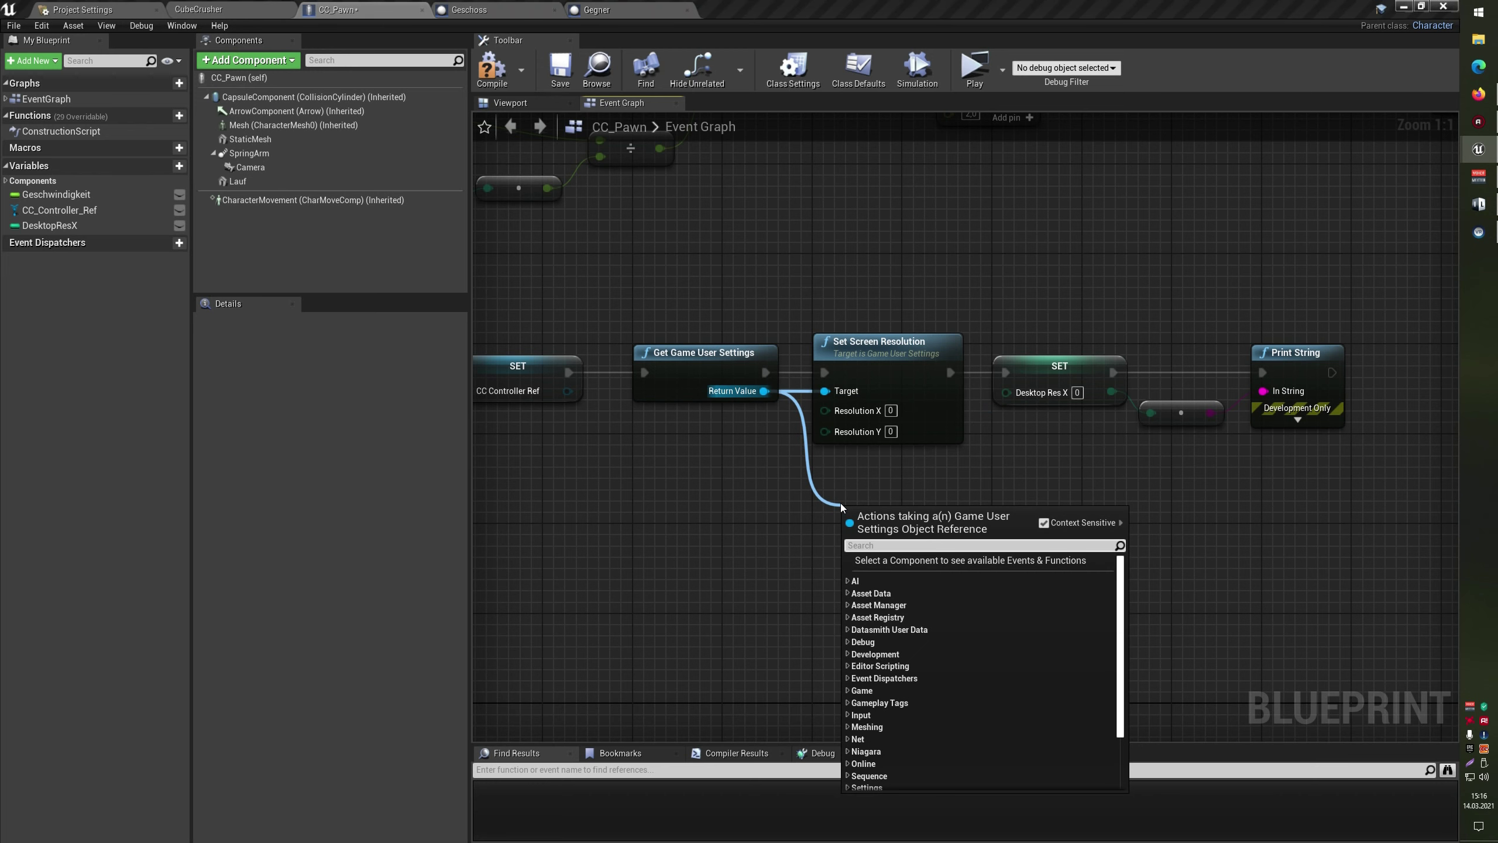
type("get scree")
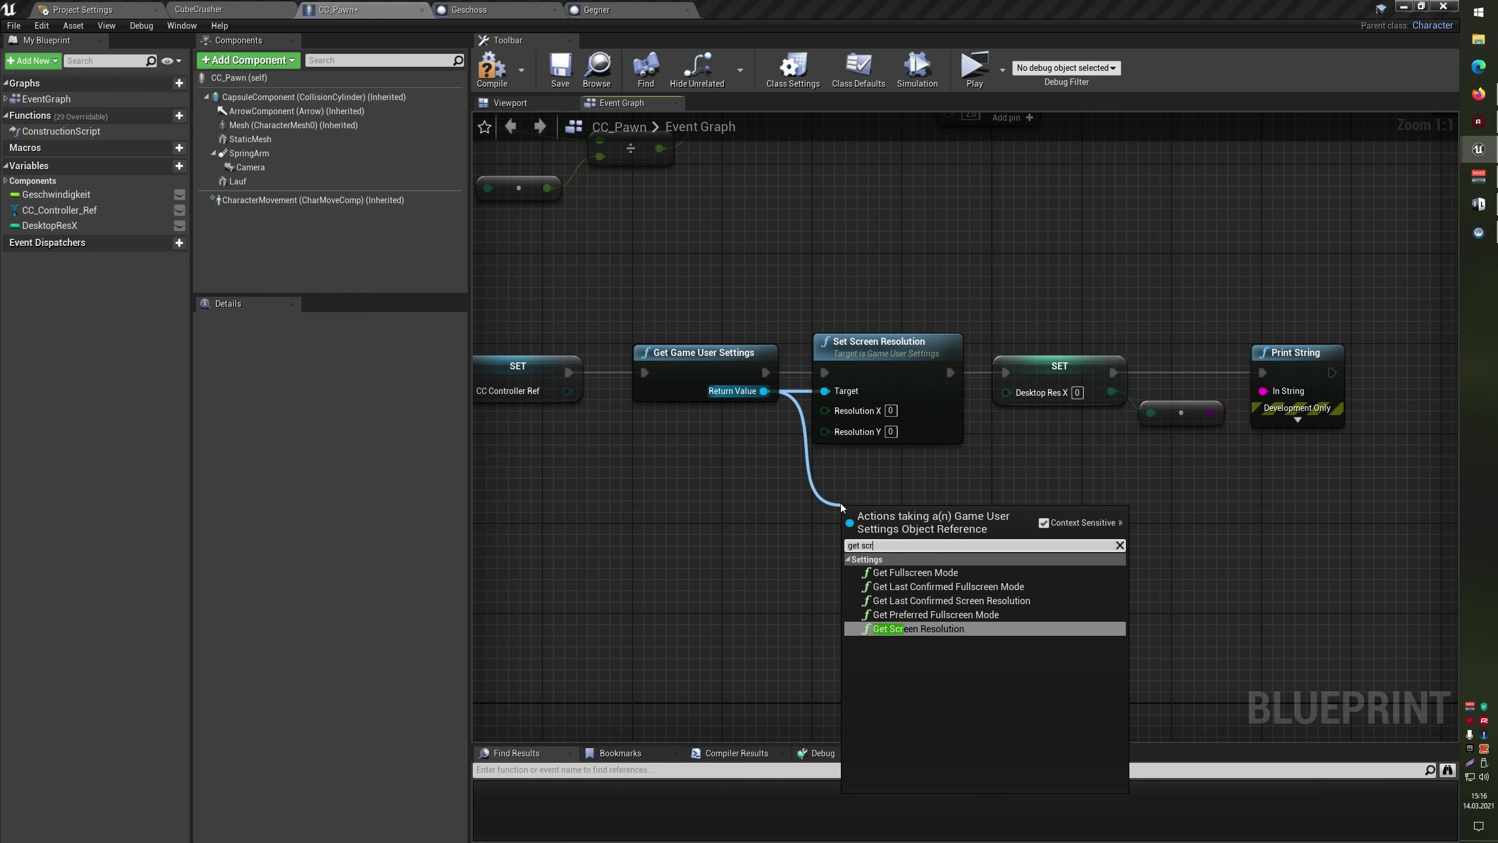
key("Return")
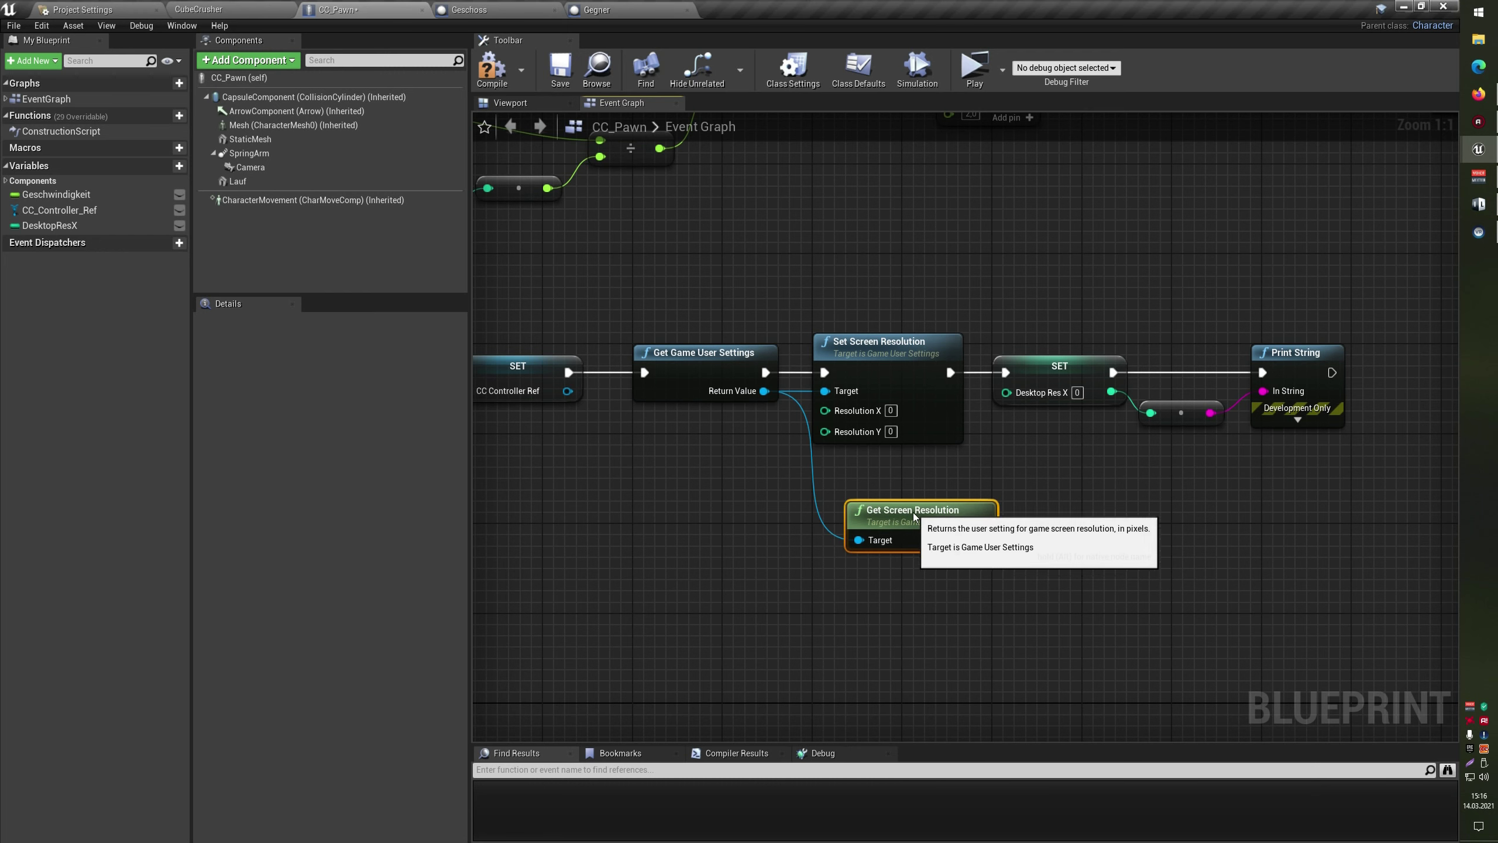
right_click(949, 496)
left_click(988, 525)
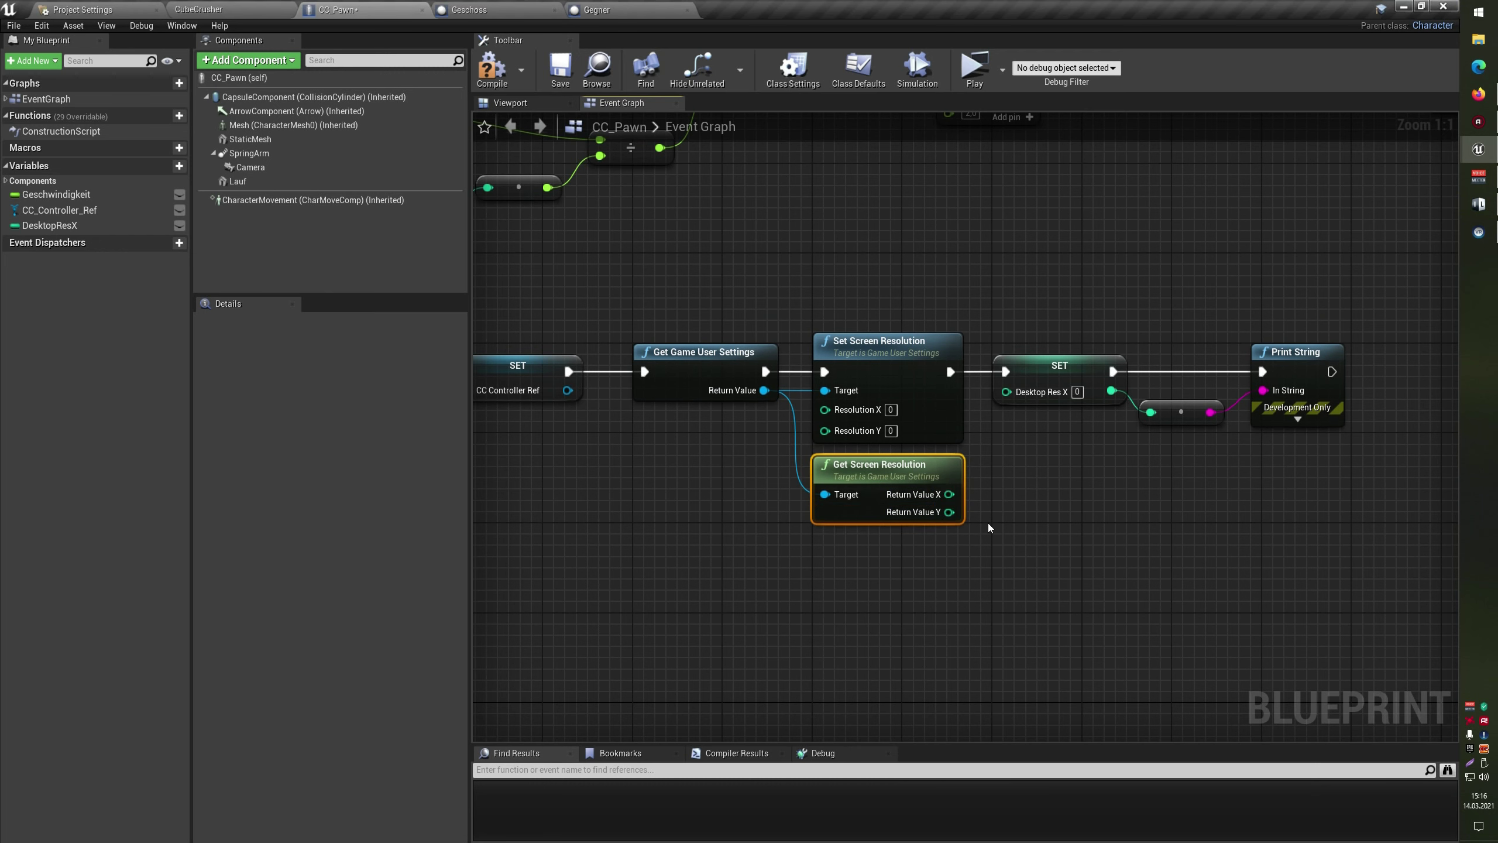
left_click_drag(950, 495, 1006, 391)
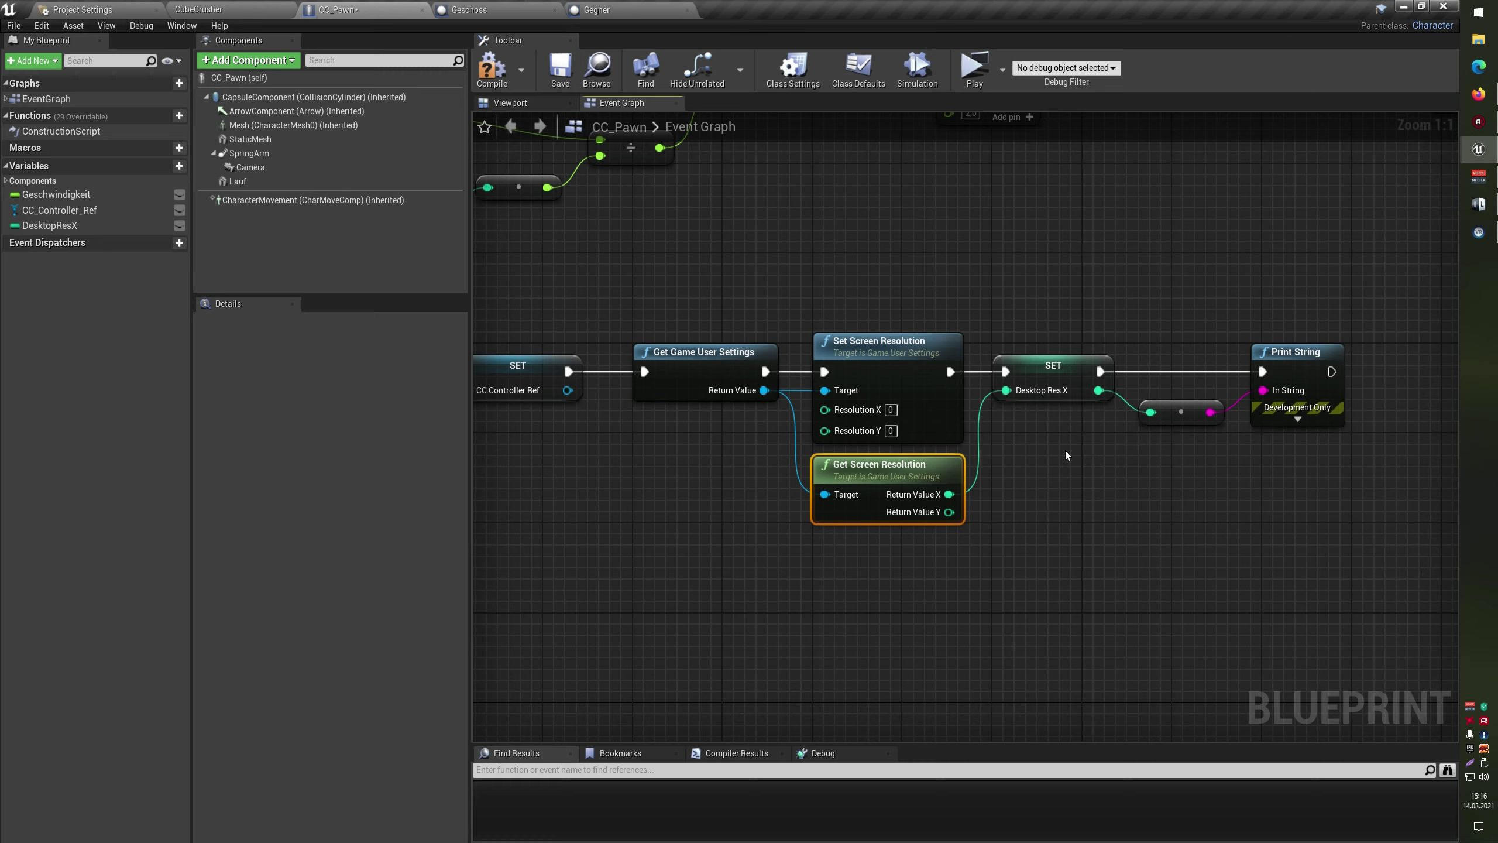
left_click(1020, 419)
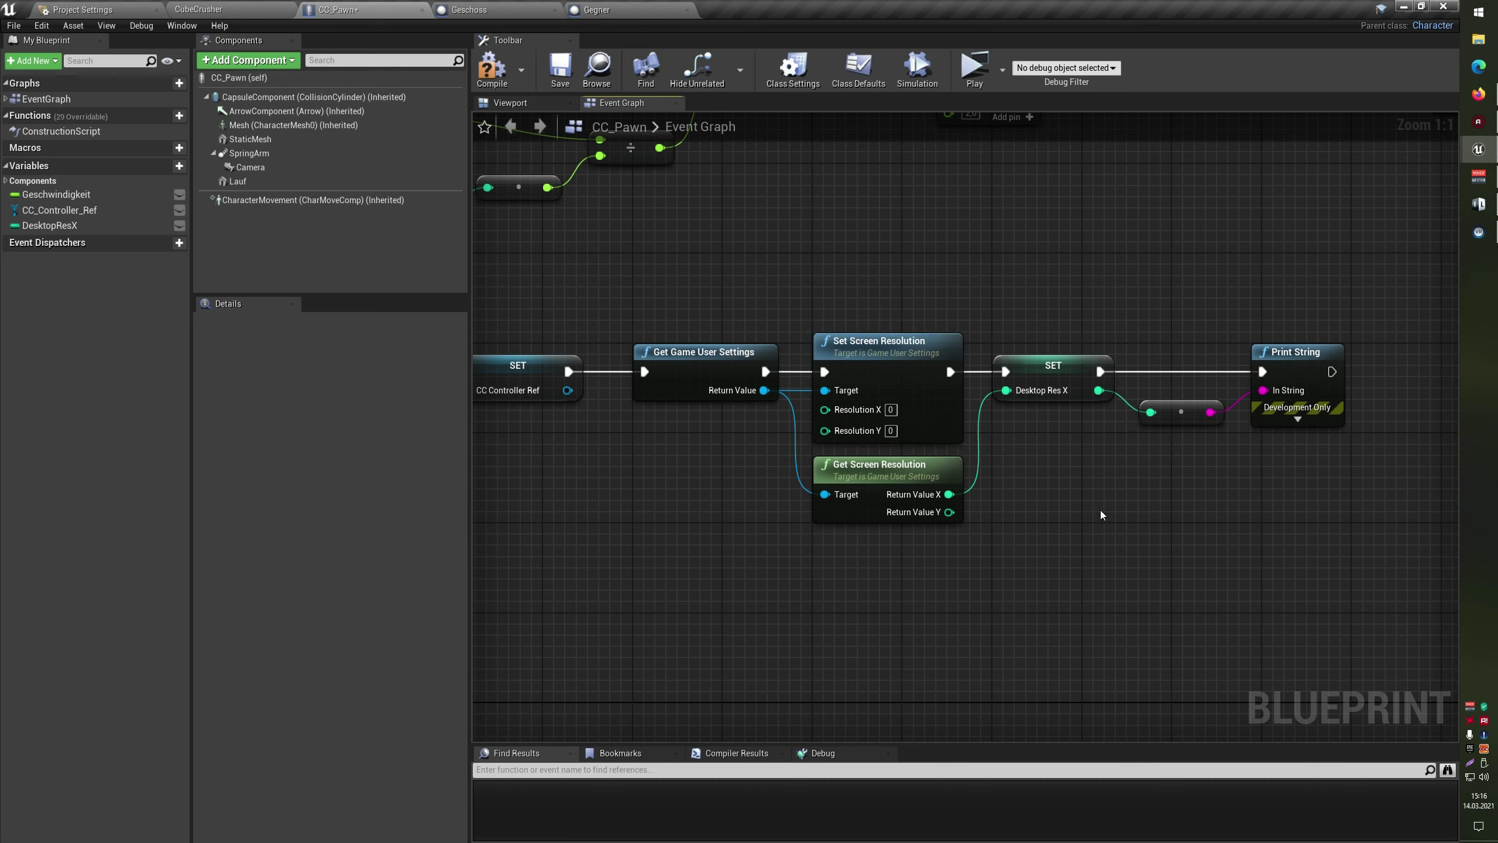
Enter a resolution of 1920 by 1080 and compile the blueprint
left_click(891, 410)
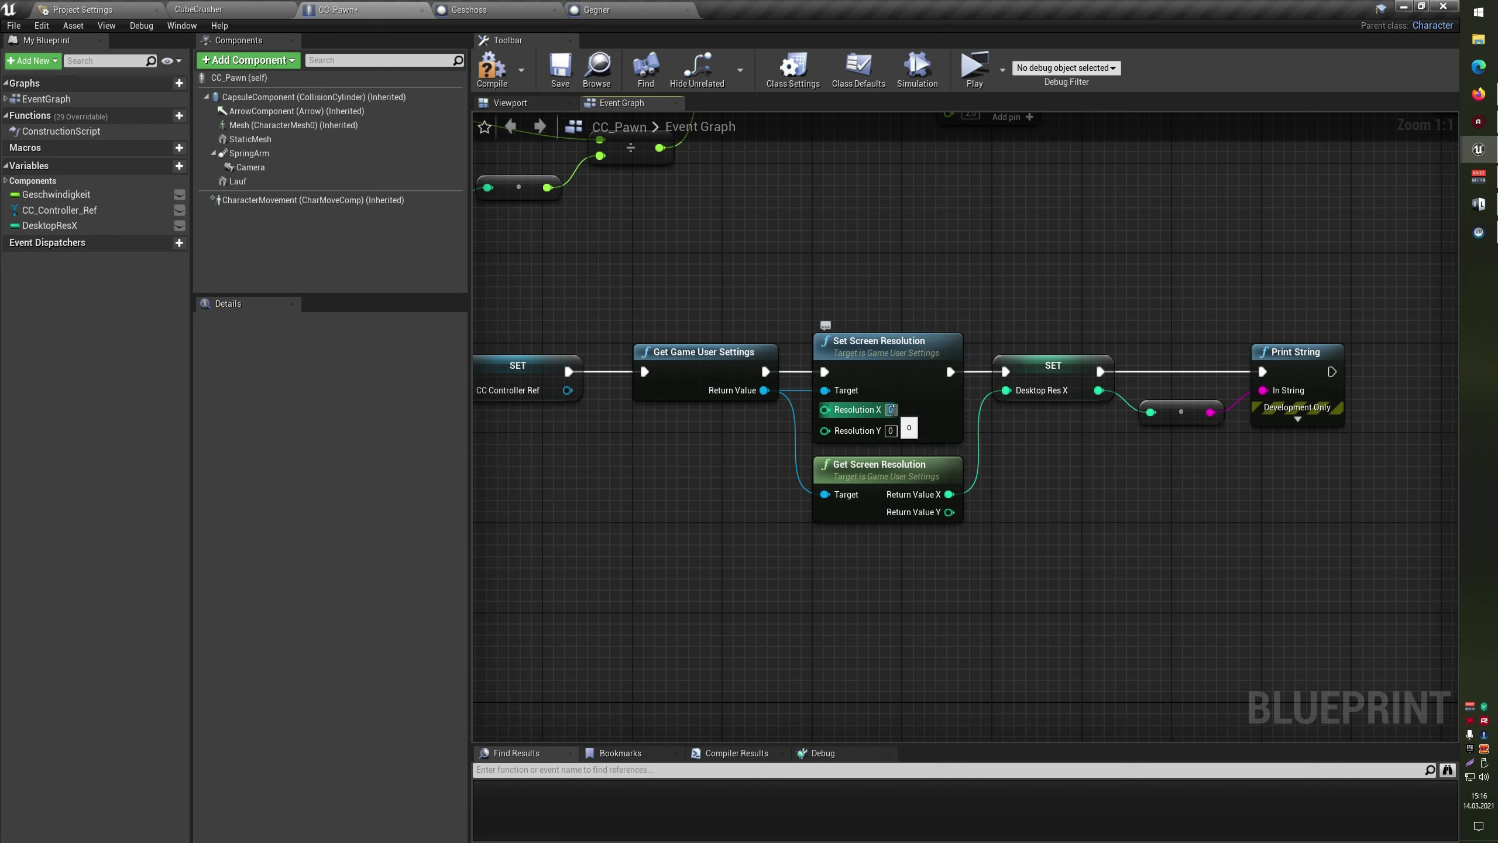
type("1")
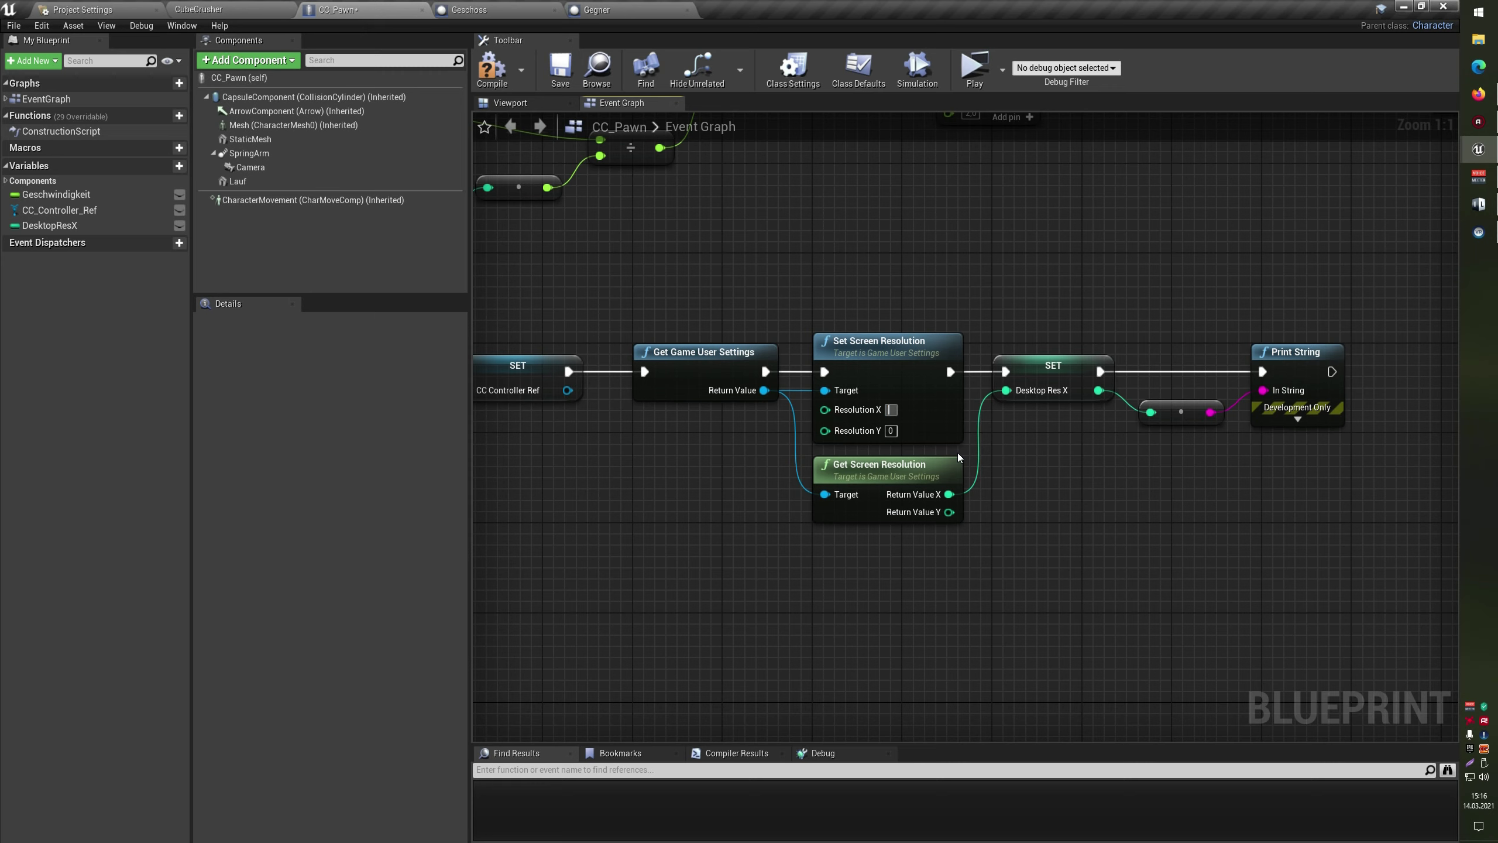
type("920")
key("Tab")
type("10")
key("Return")
type("80")
key("Return")
left_click(511, 73)
Test-play the game, enlarging and repositioning the preview window, then stop it
left_click(974, 66)
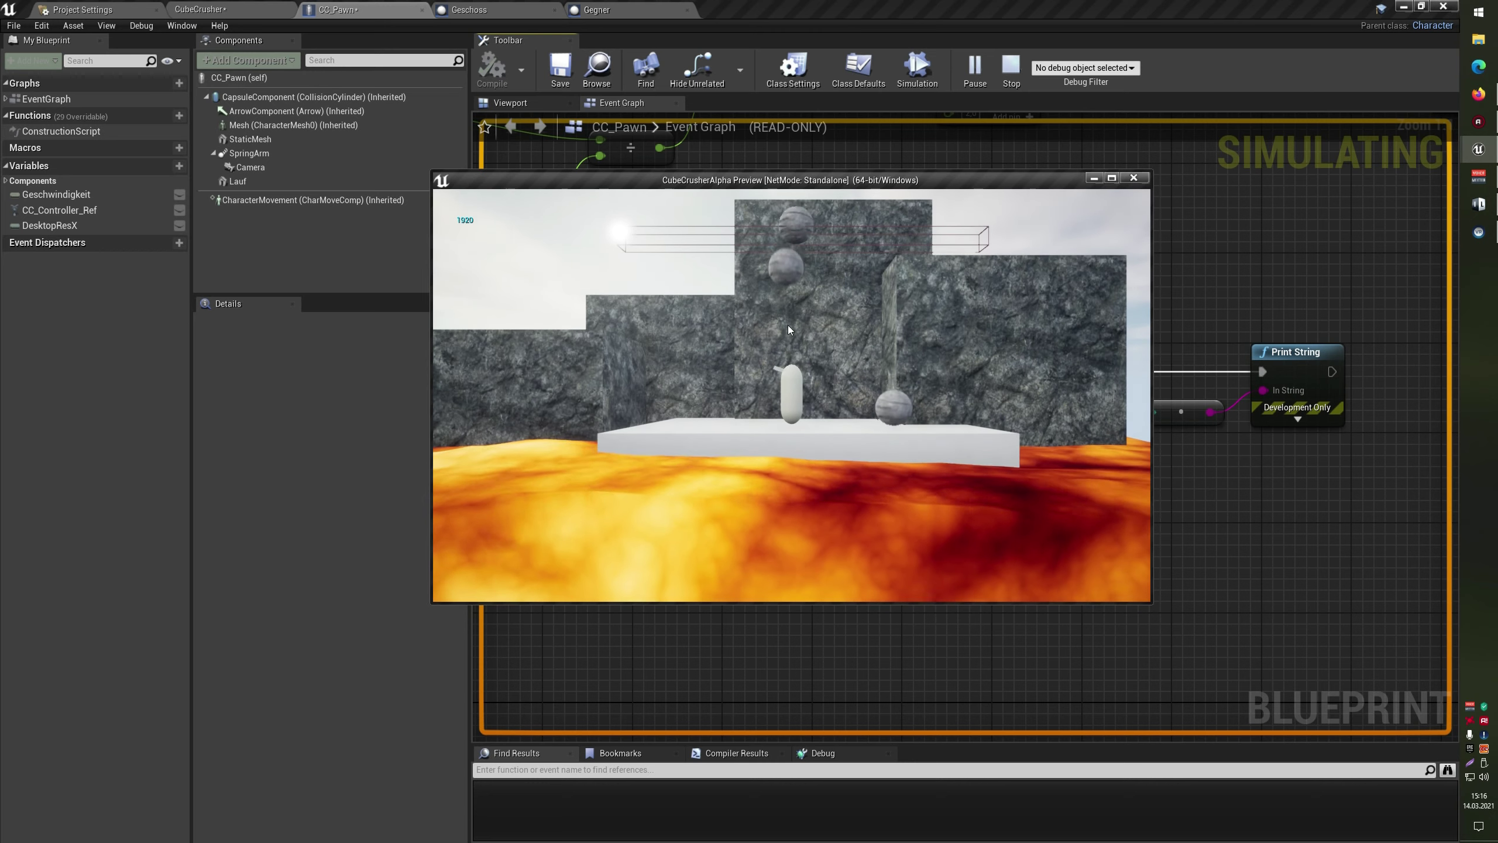
key("Escape")
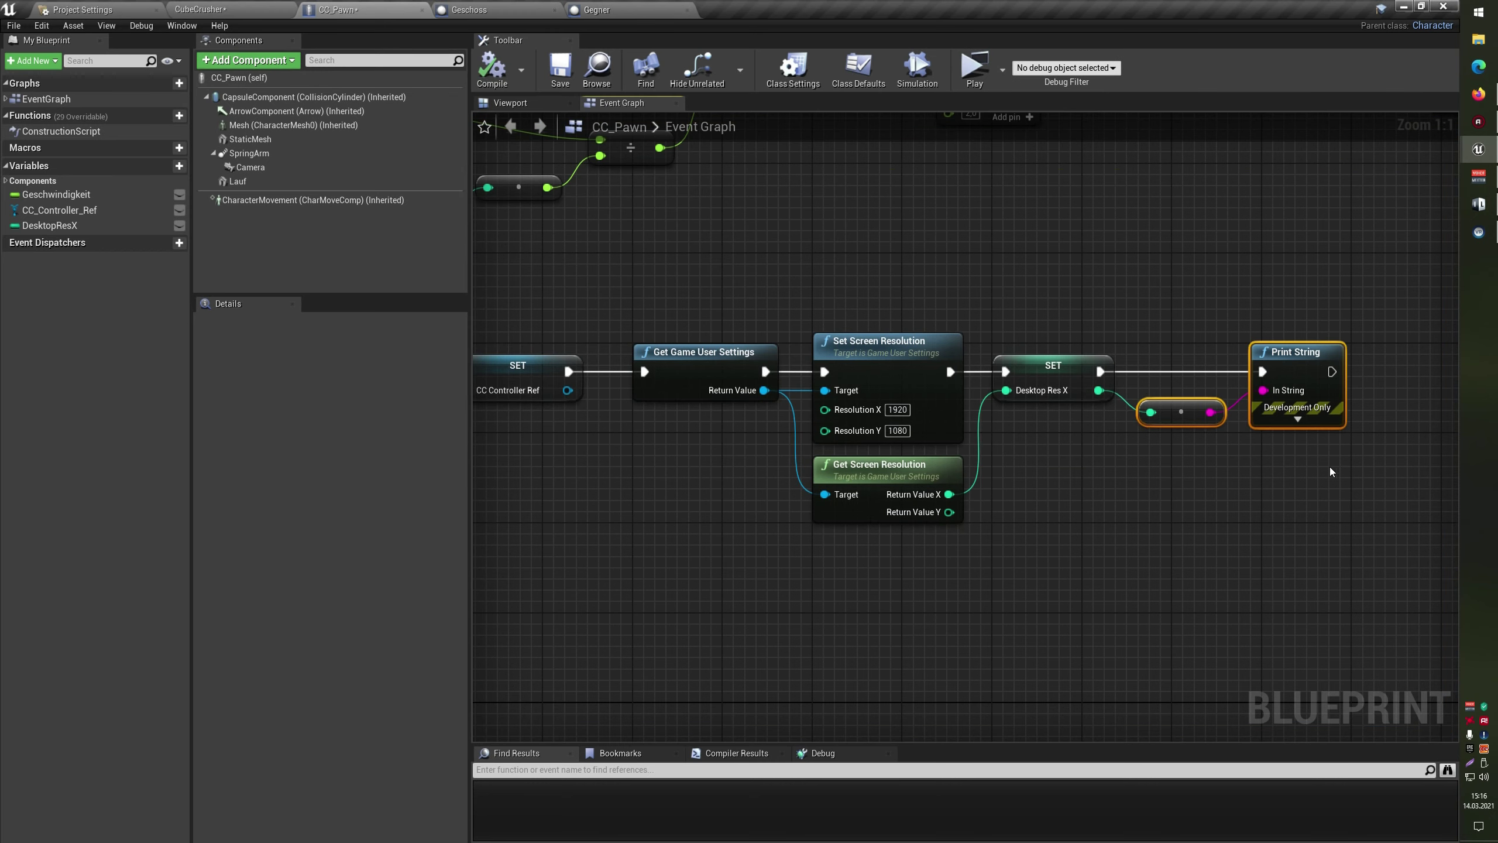
left_click(974, 68)
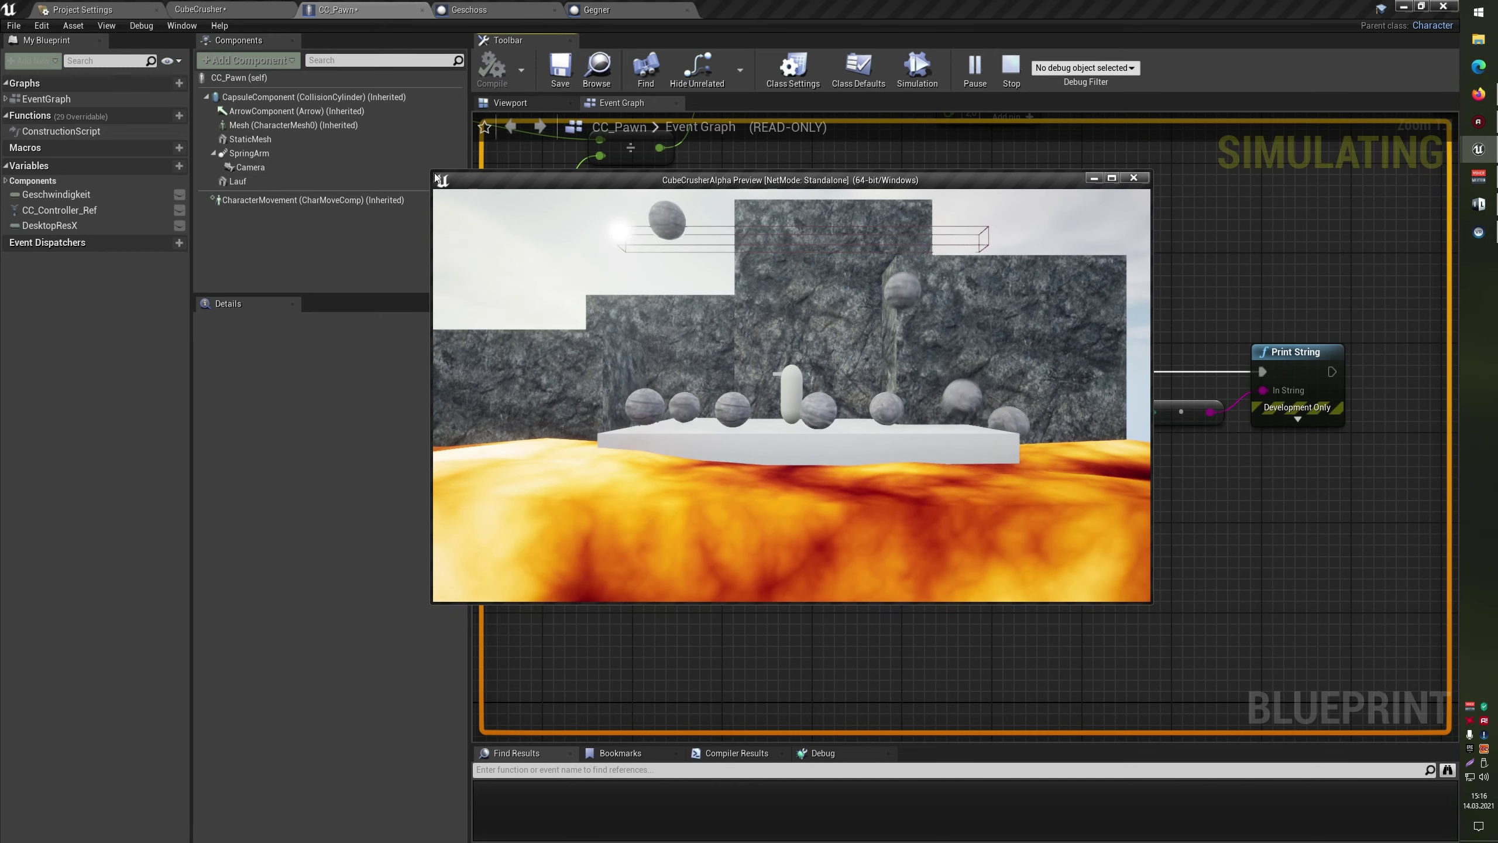
left_click_drag(435, 176, 323, 117)
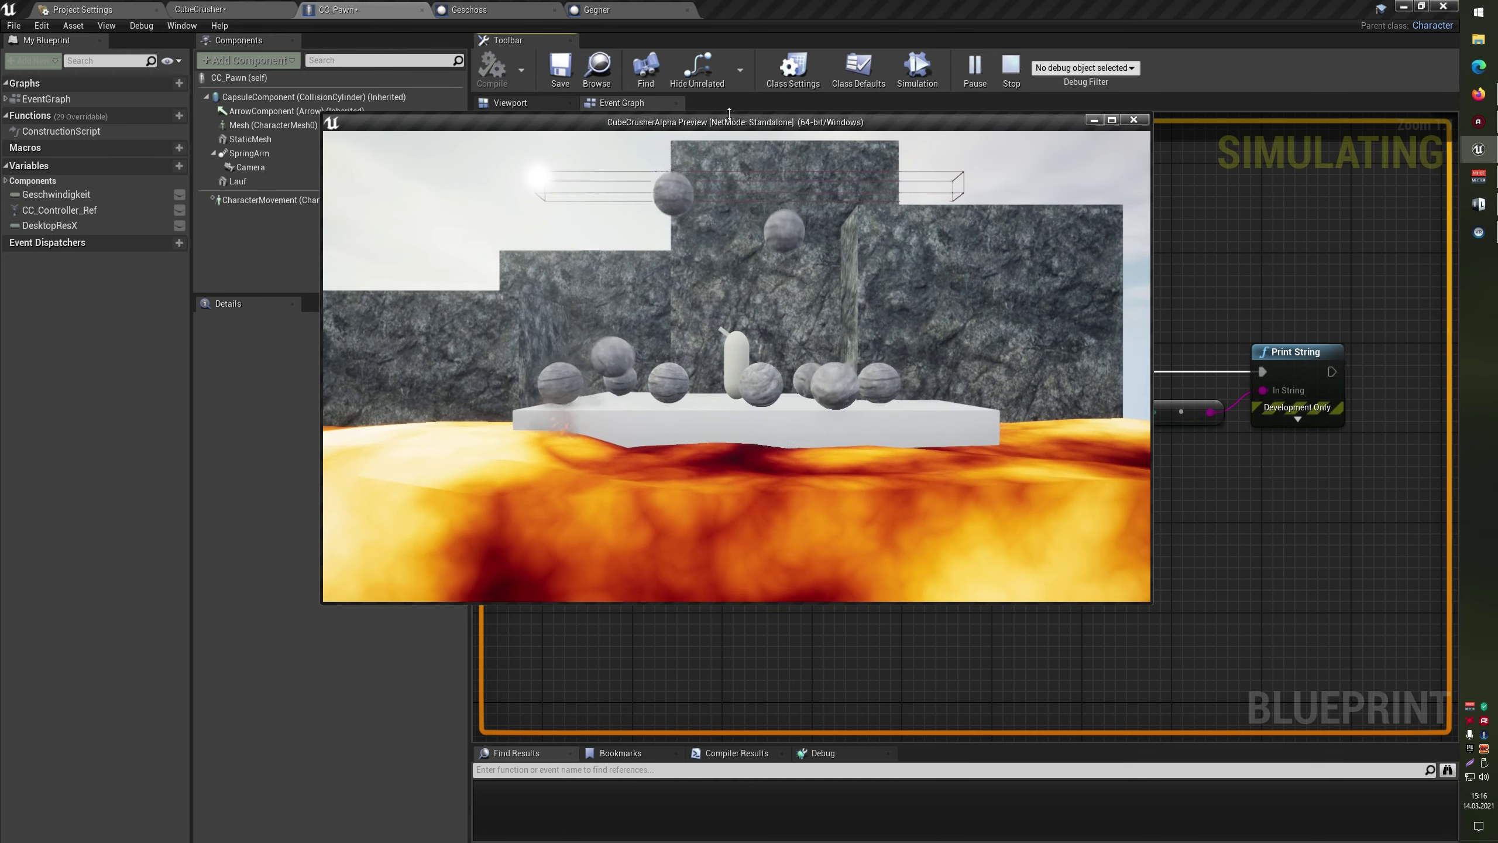
left_click_drag(744, 124, 752, 169)
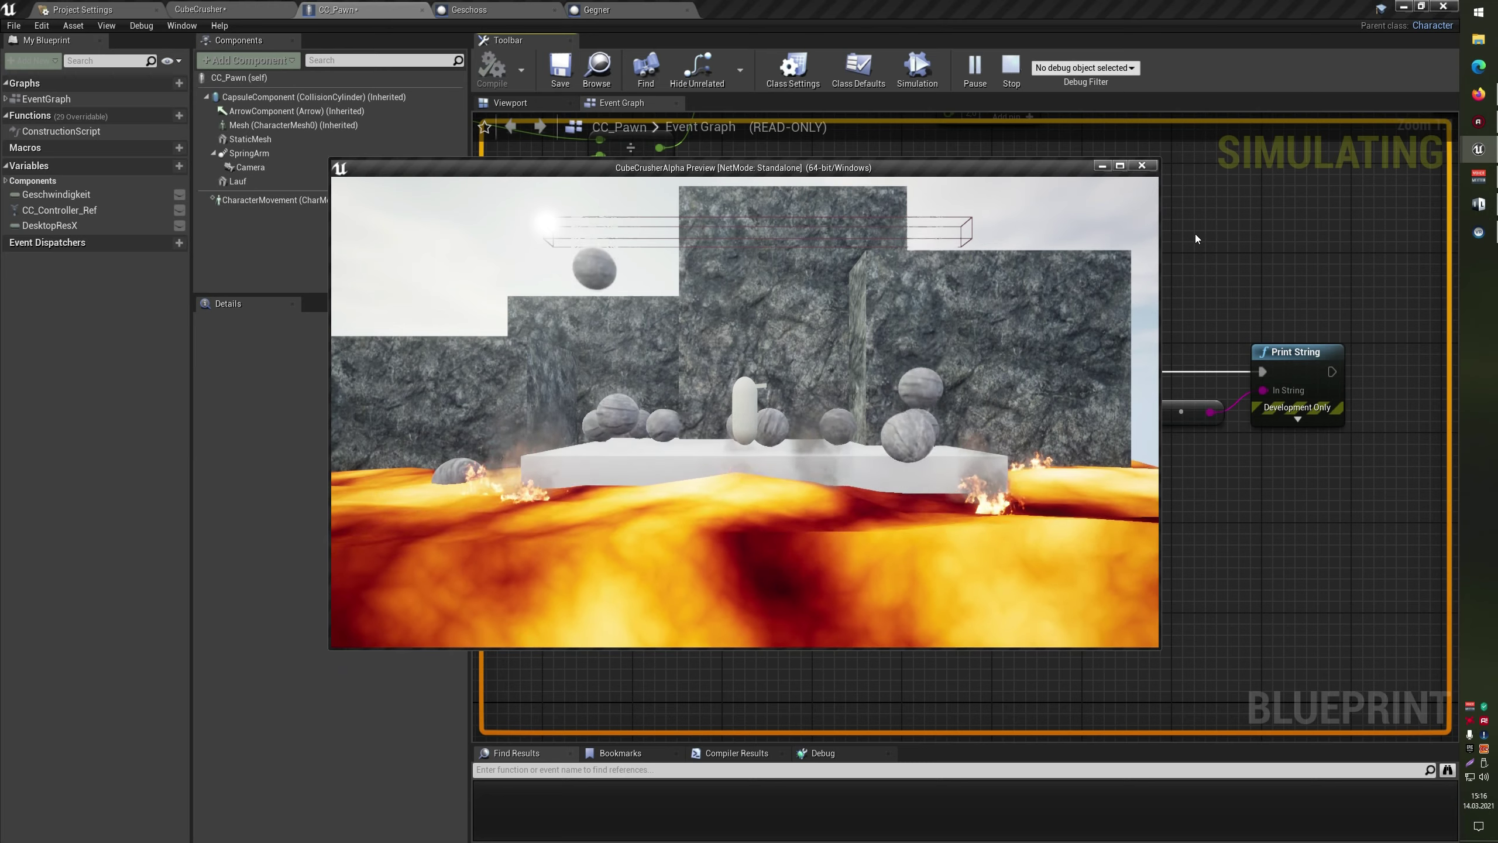
key("Escape")
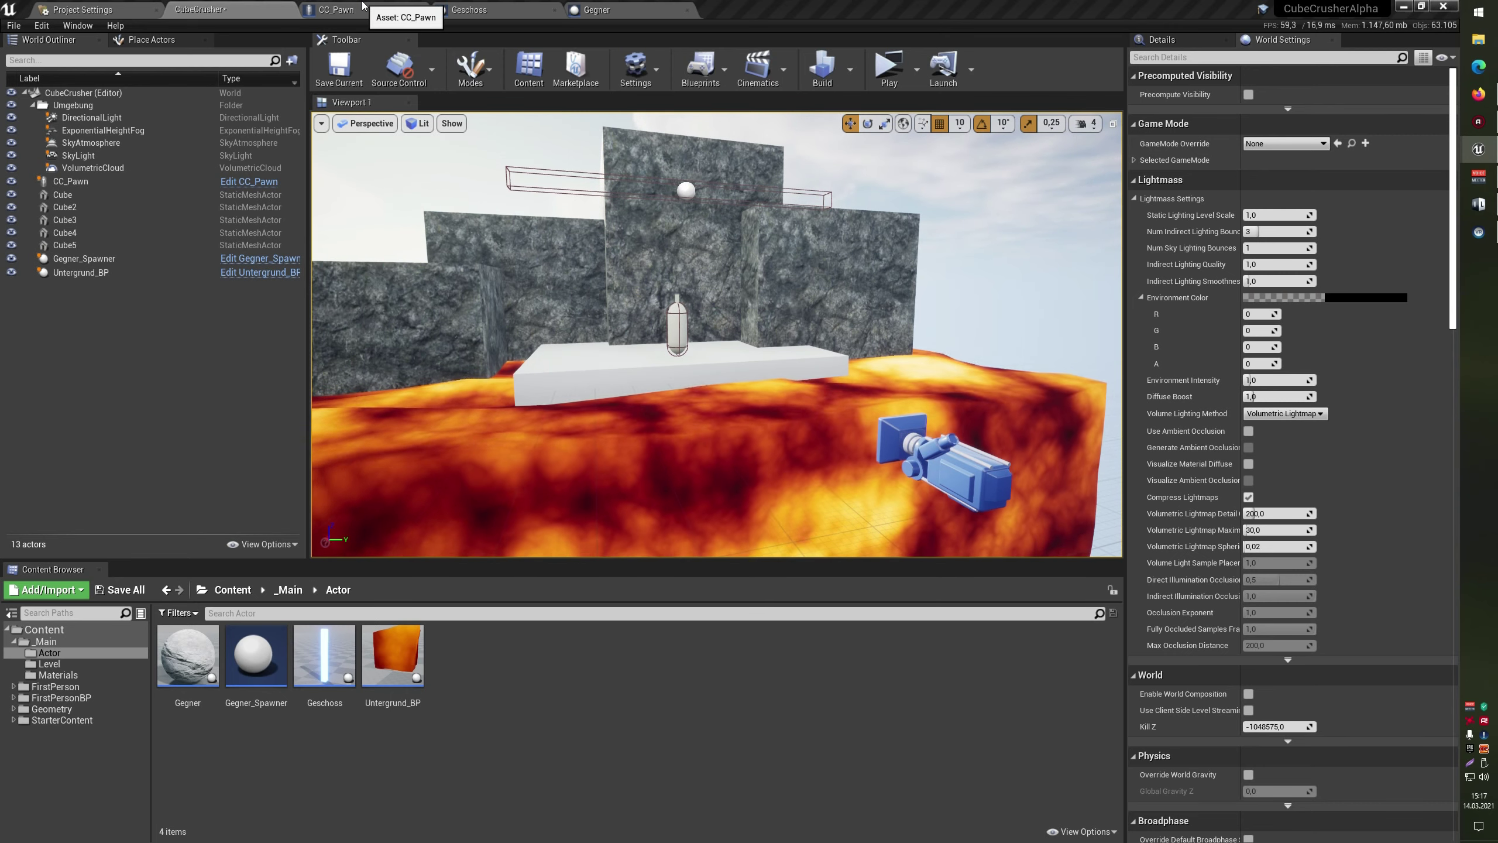
Open the Geschoss blueprint and delete its three disabled event nodes
left_click(494, 6)
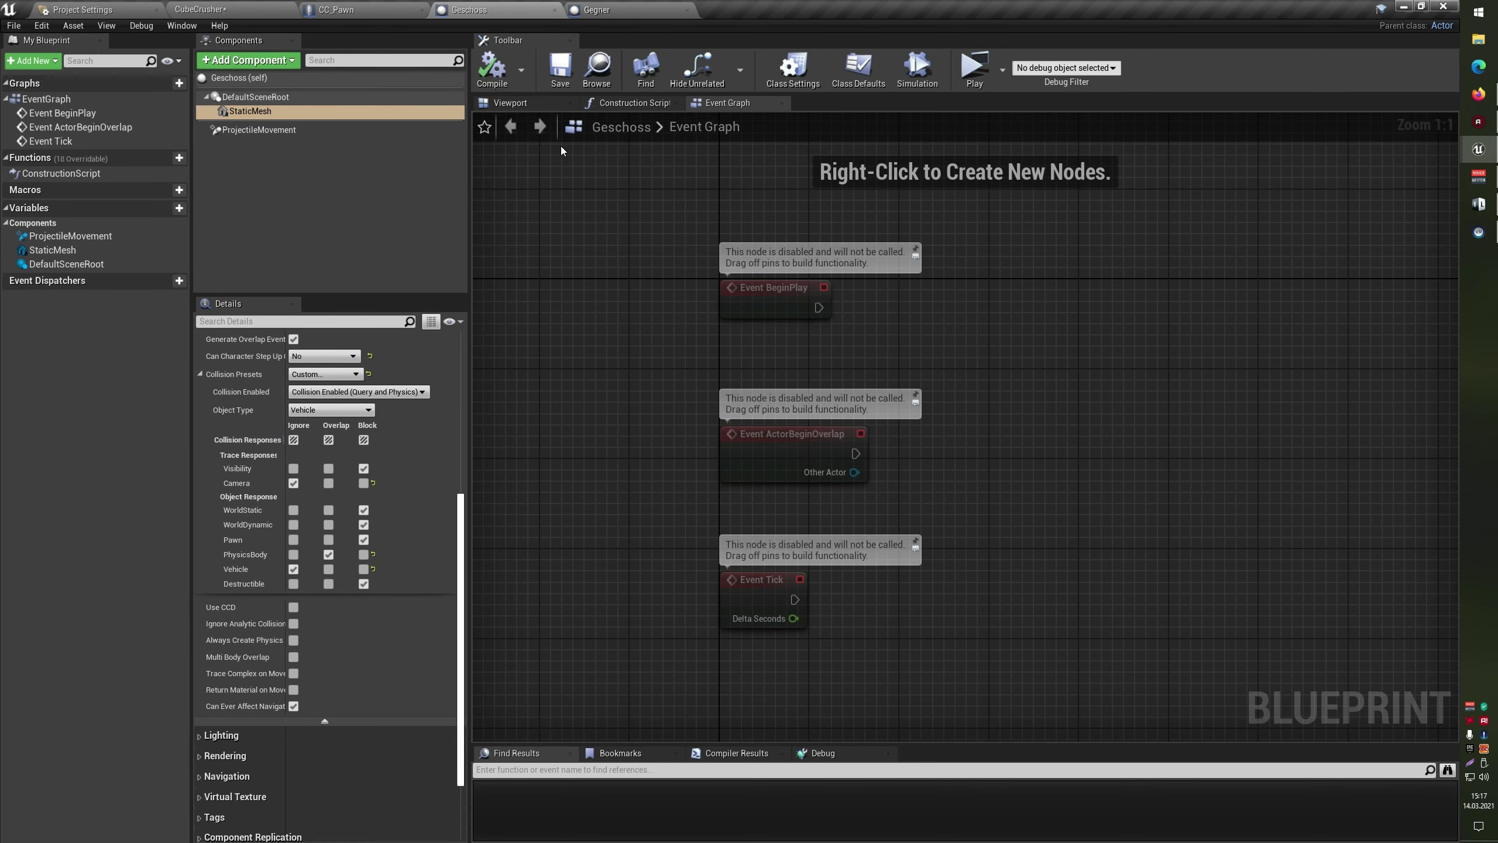
left_click_drag(653, 234, 879, 679)
key("Delete")
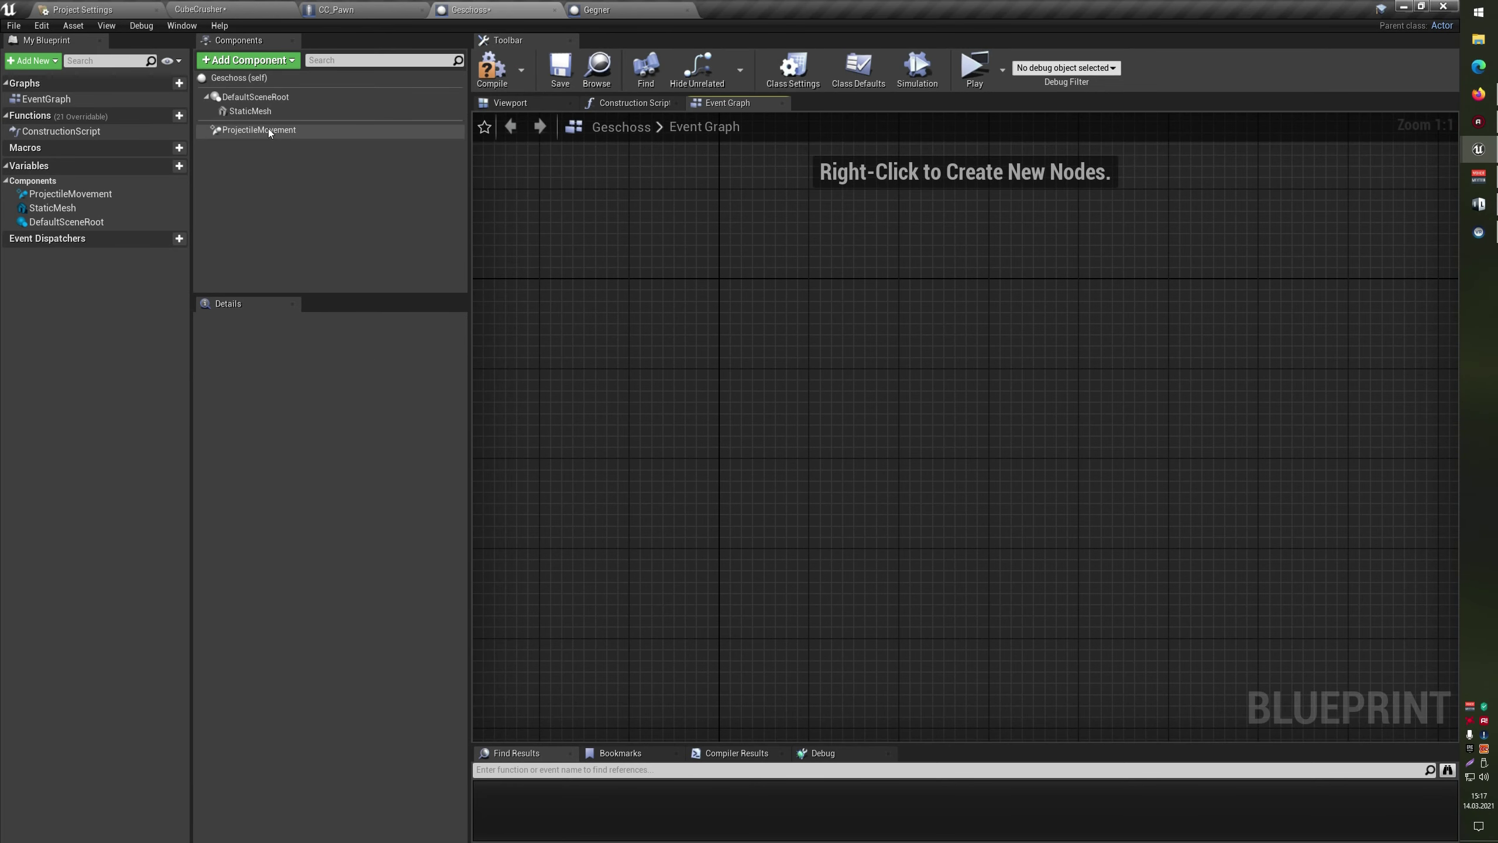
Add an OnComponentBeginOverlap event for StaticMesh and compile Geschoss
left_click(270, 114)
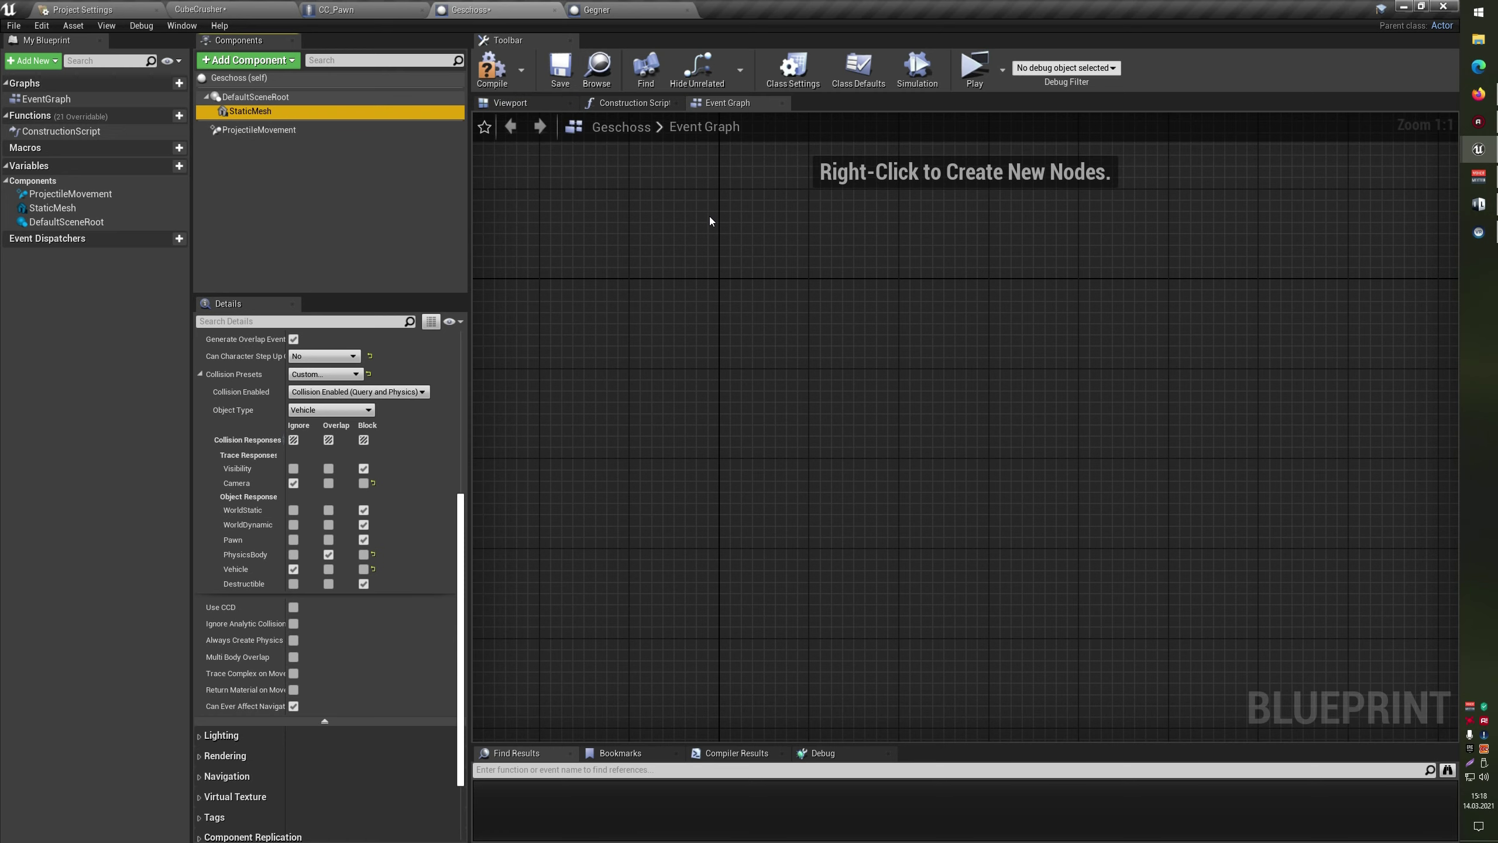
right_click(281, 112)
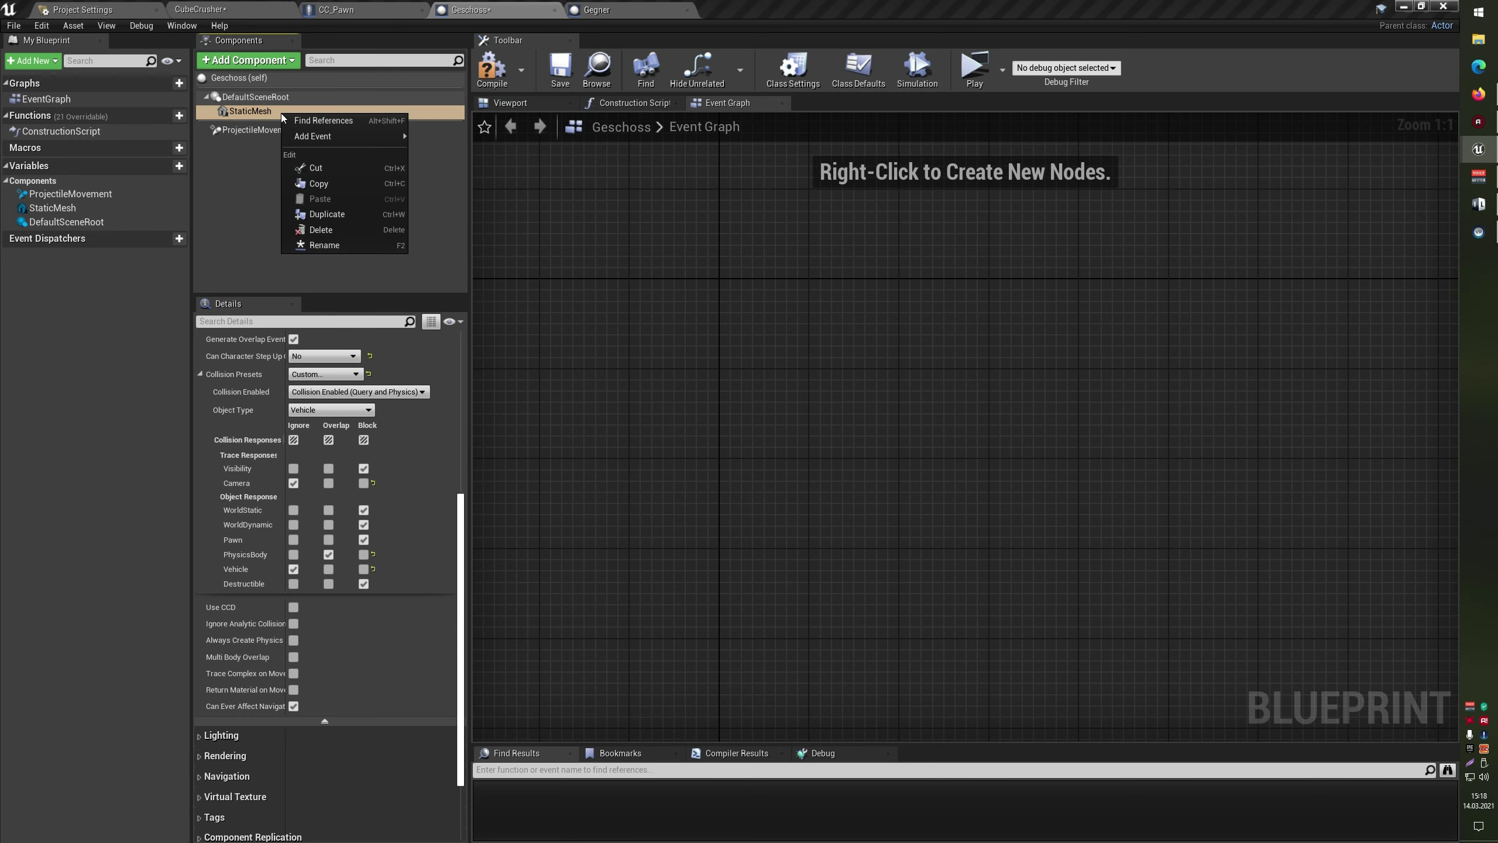
mouse_move(316, 137)
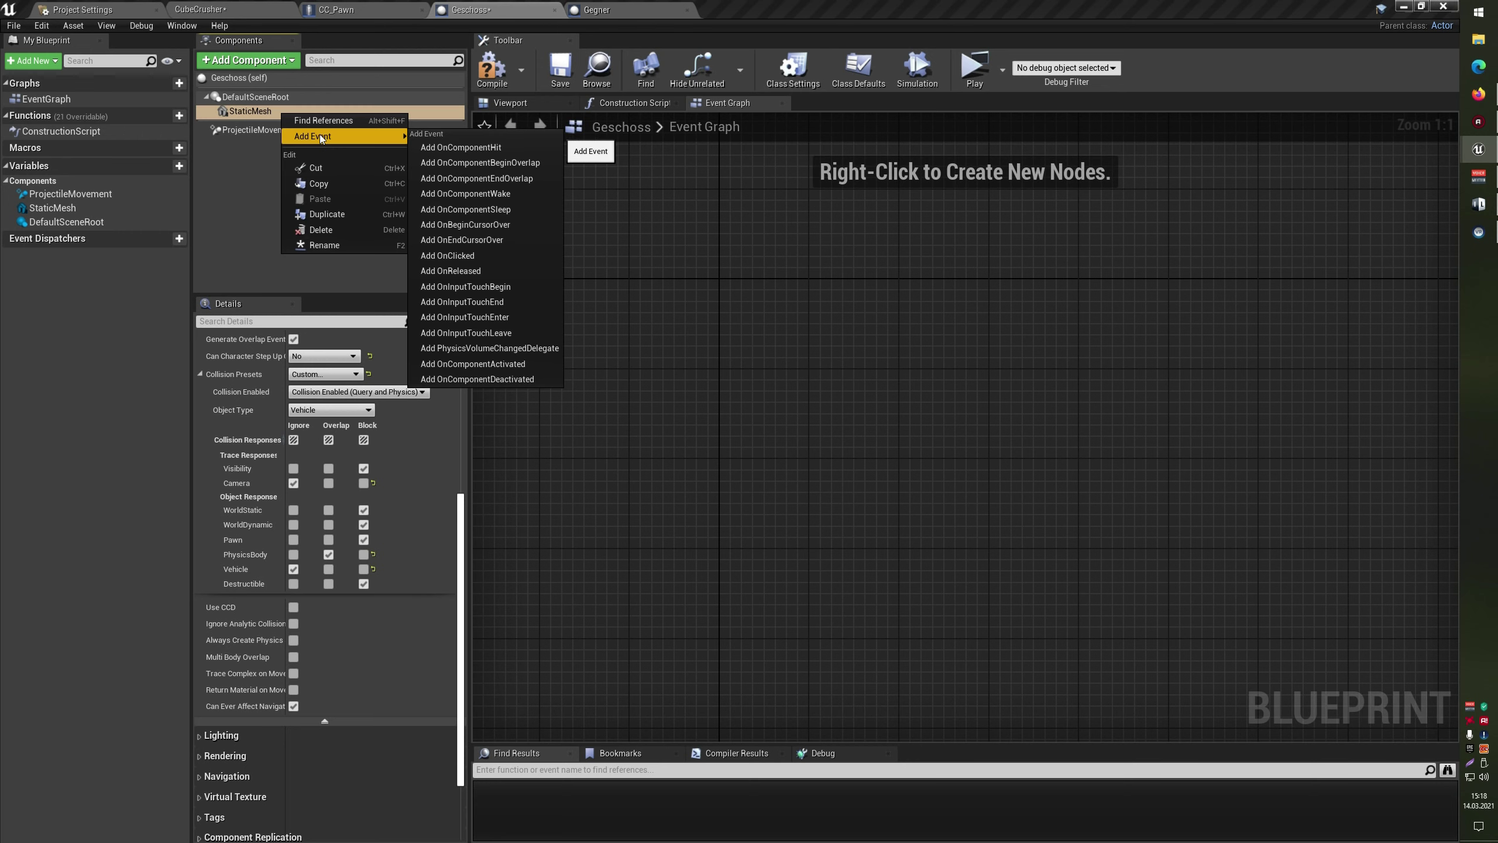
left_click(529, 163)
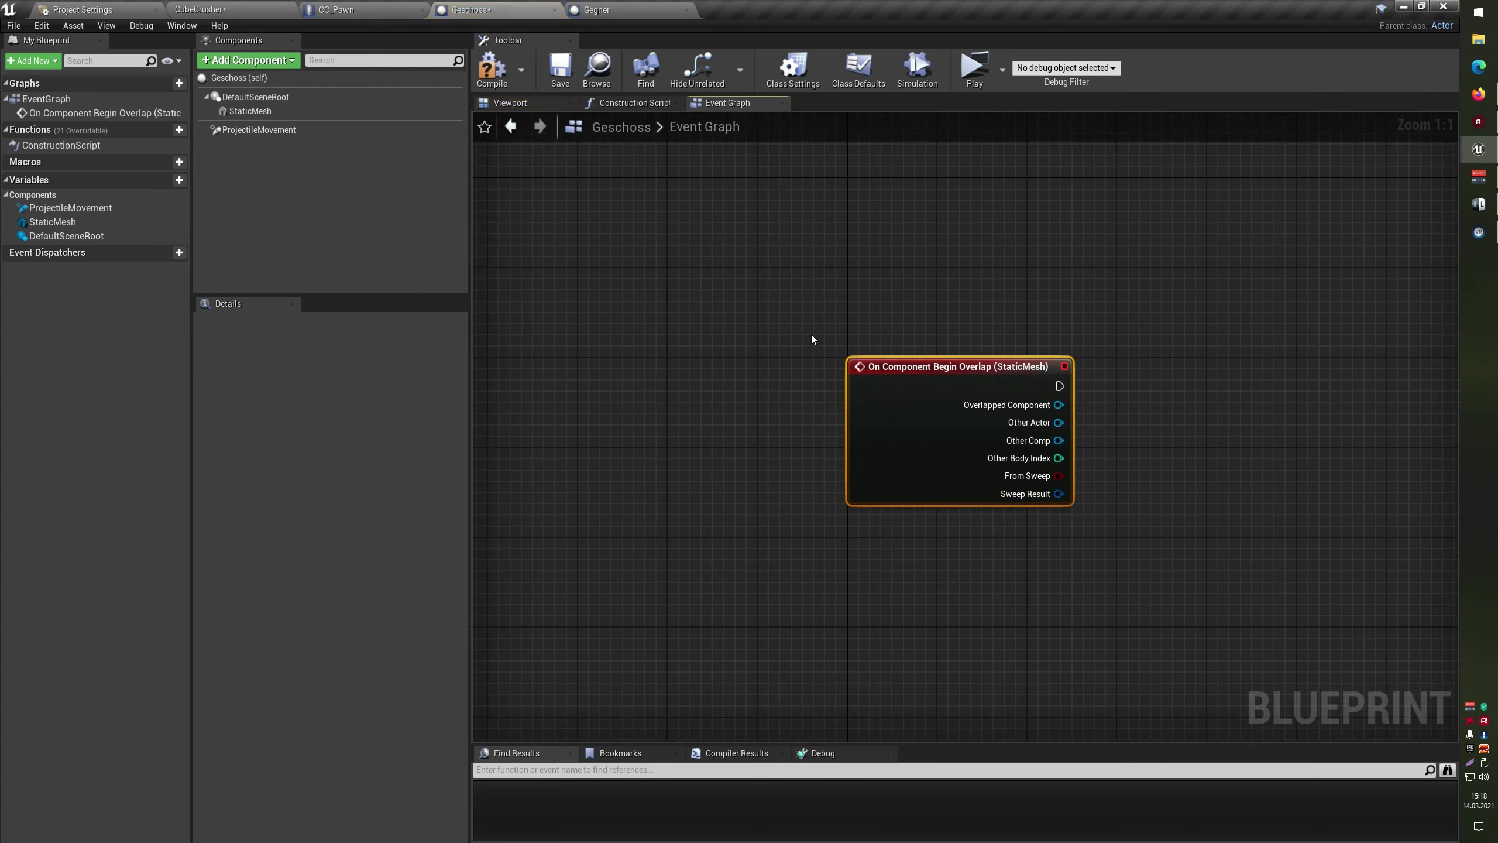
right_click_drag(1204, 402, 951, 410)
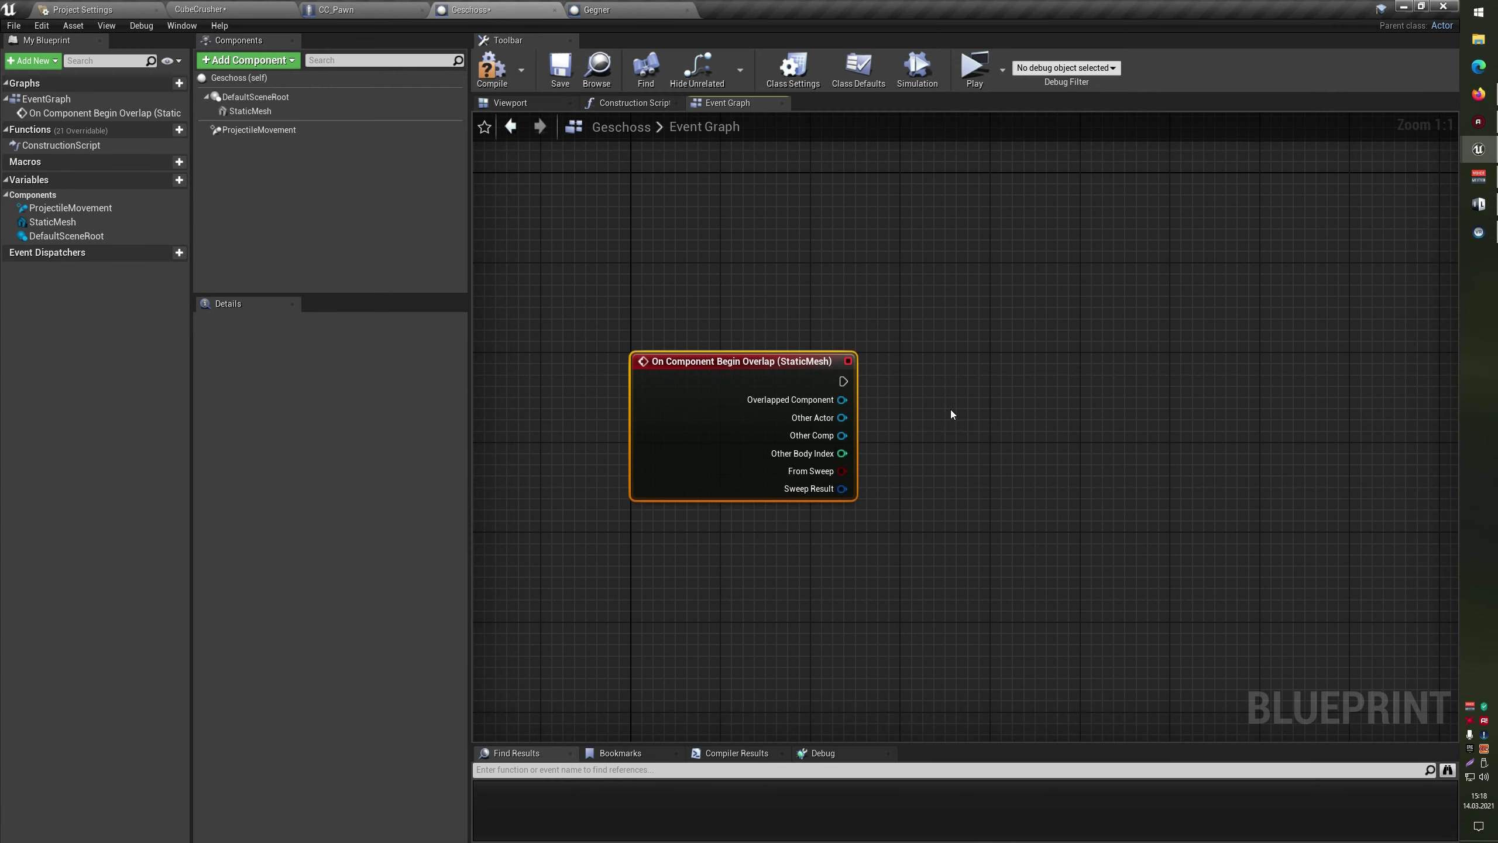
left_click(491, 81)
Review the StaticMesh component's Collision settings
left_click(250, 112)
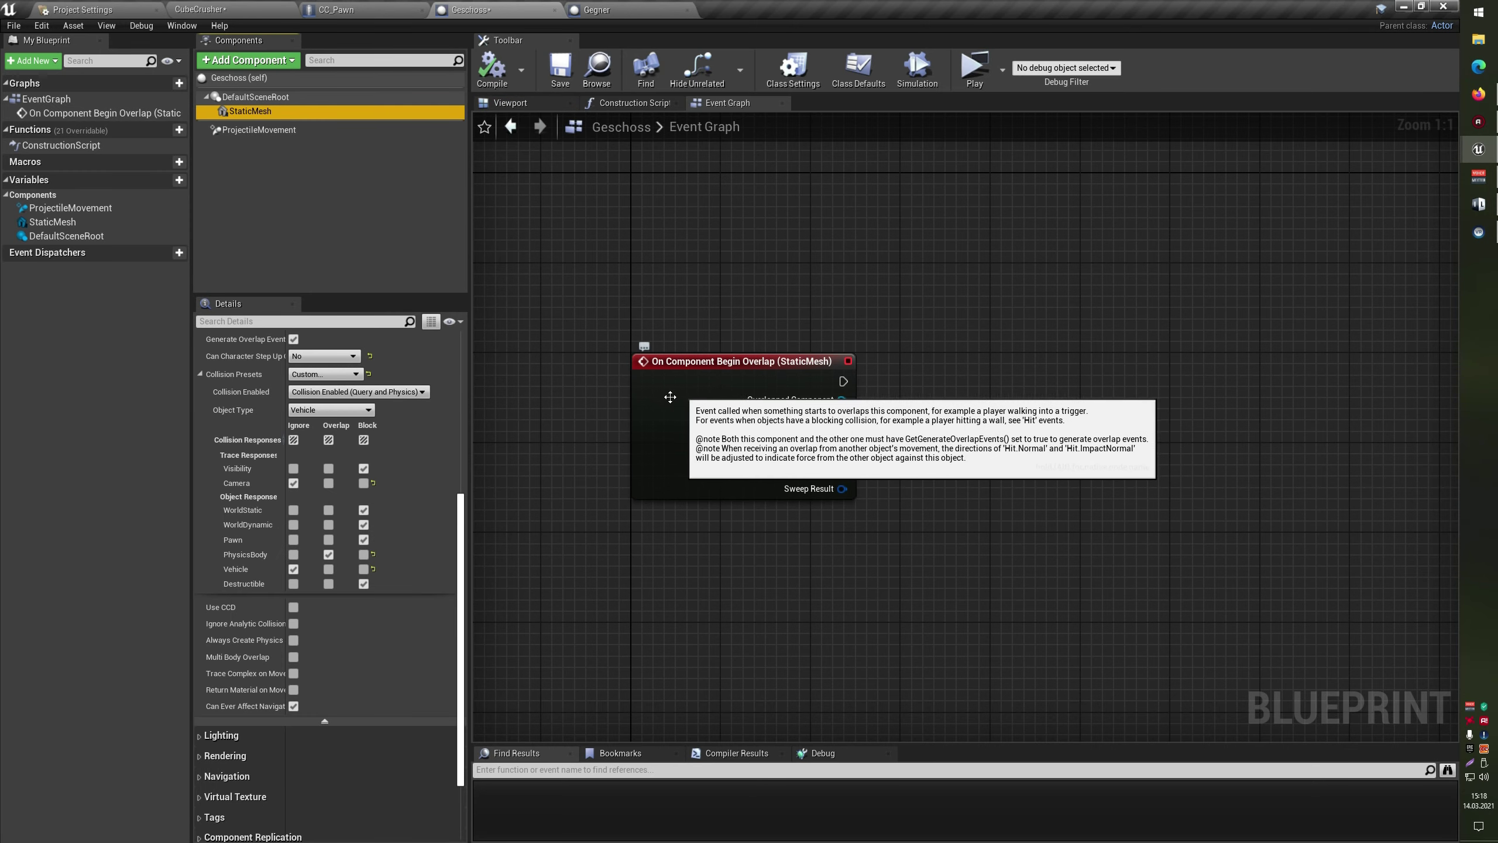
scroll(388, 437, "up", 2)
scroll(390, 442, "up", 3)
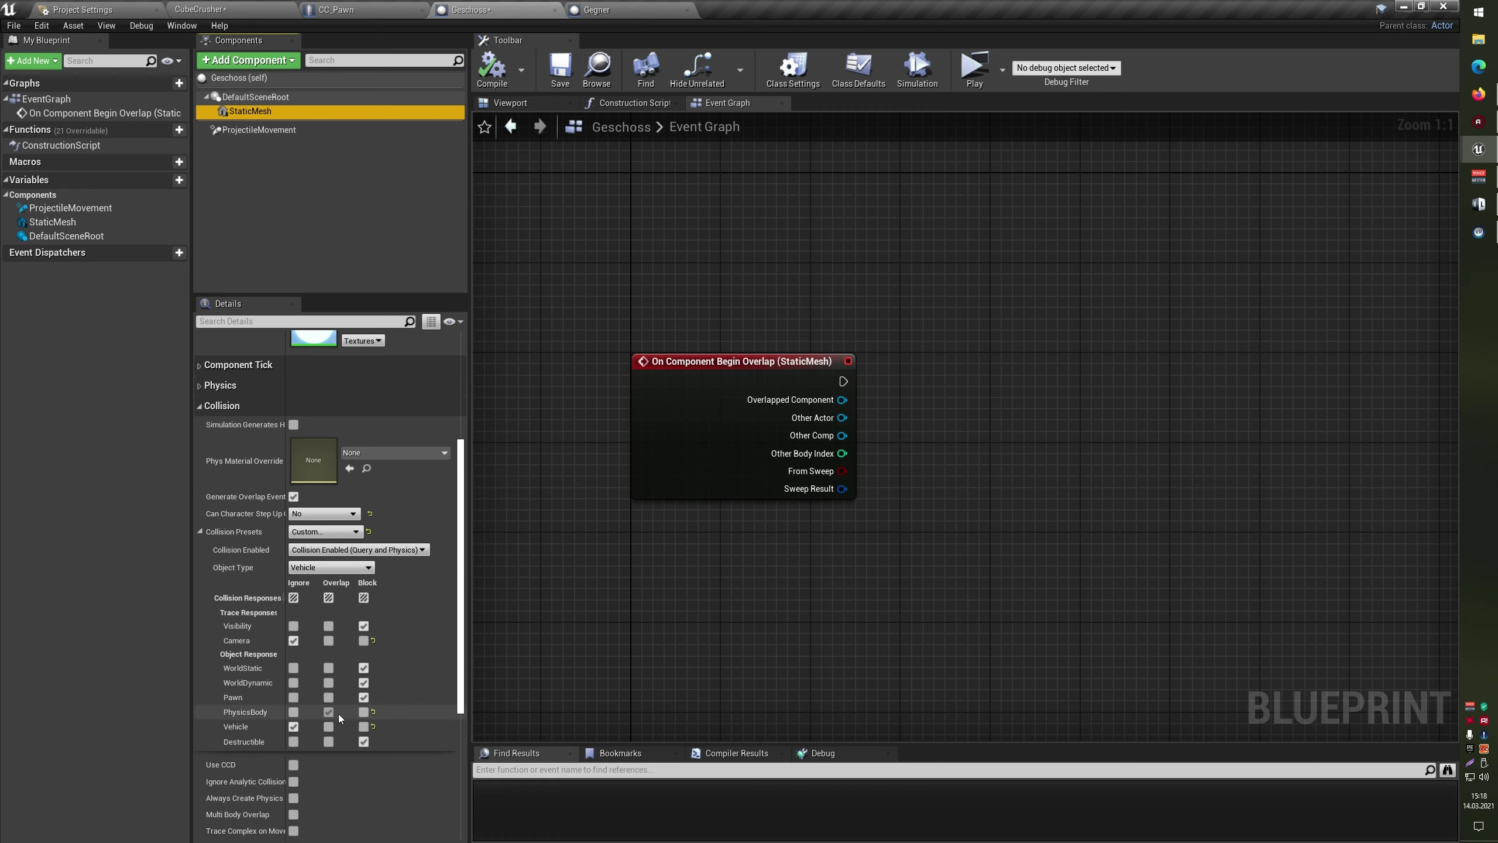
left_click(661, 10)
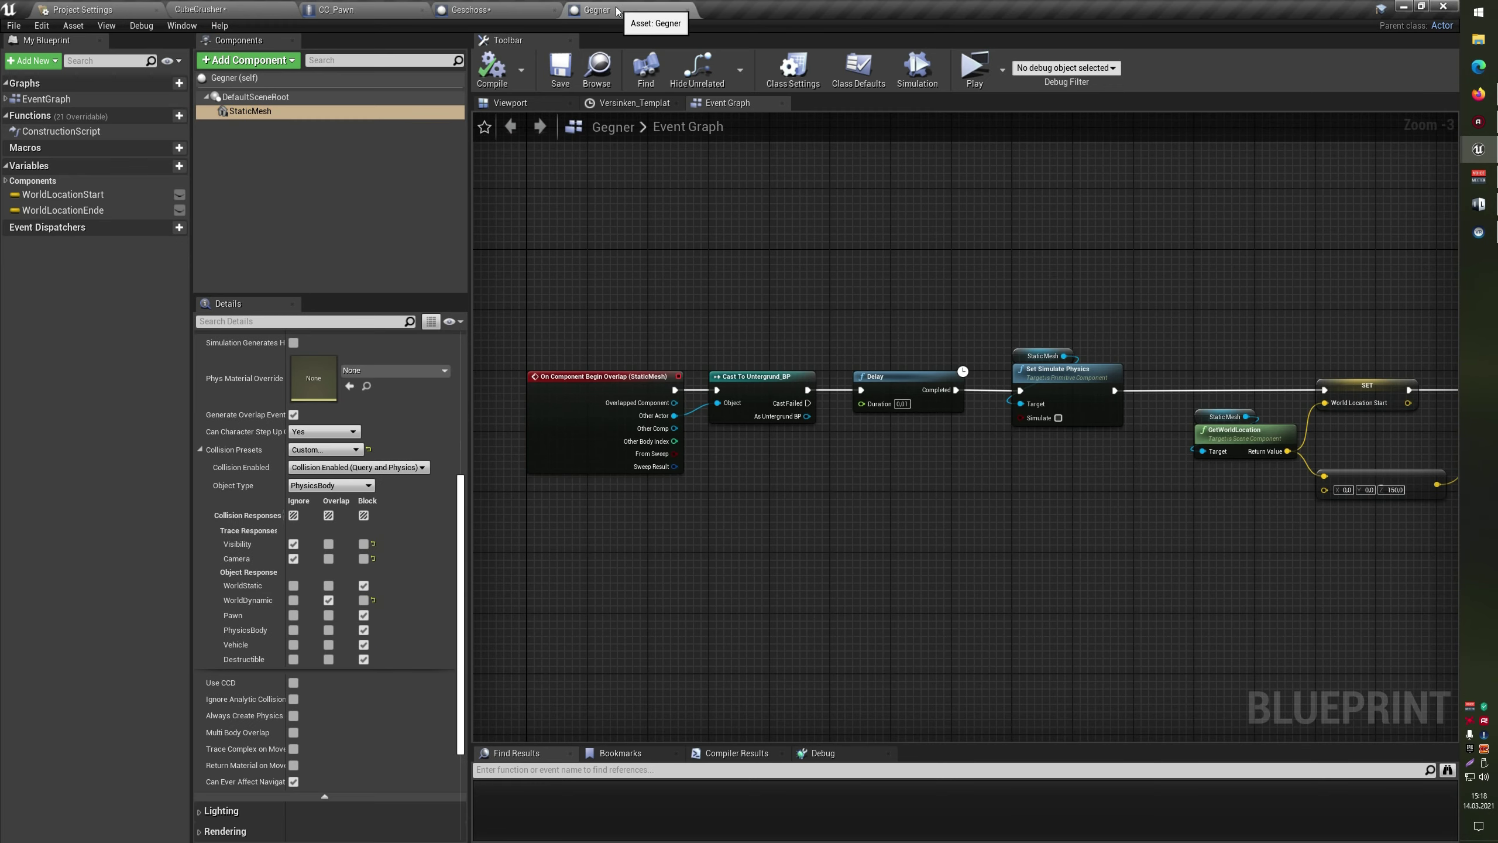
scroll(295, 419, "up", 2)
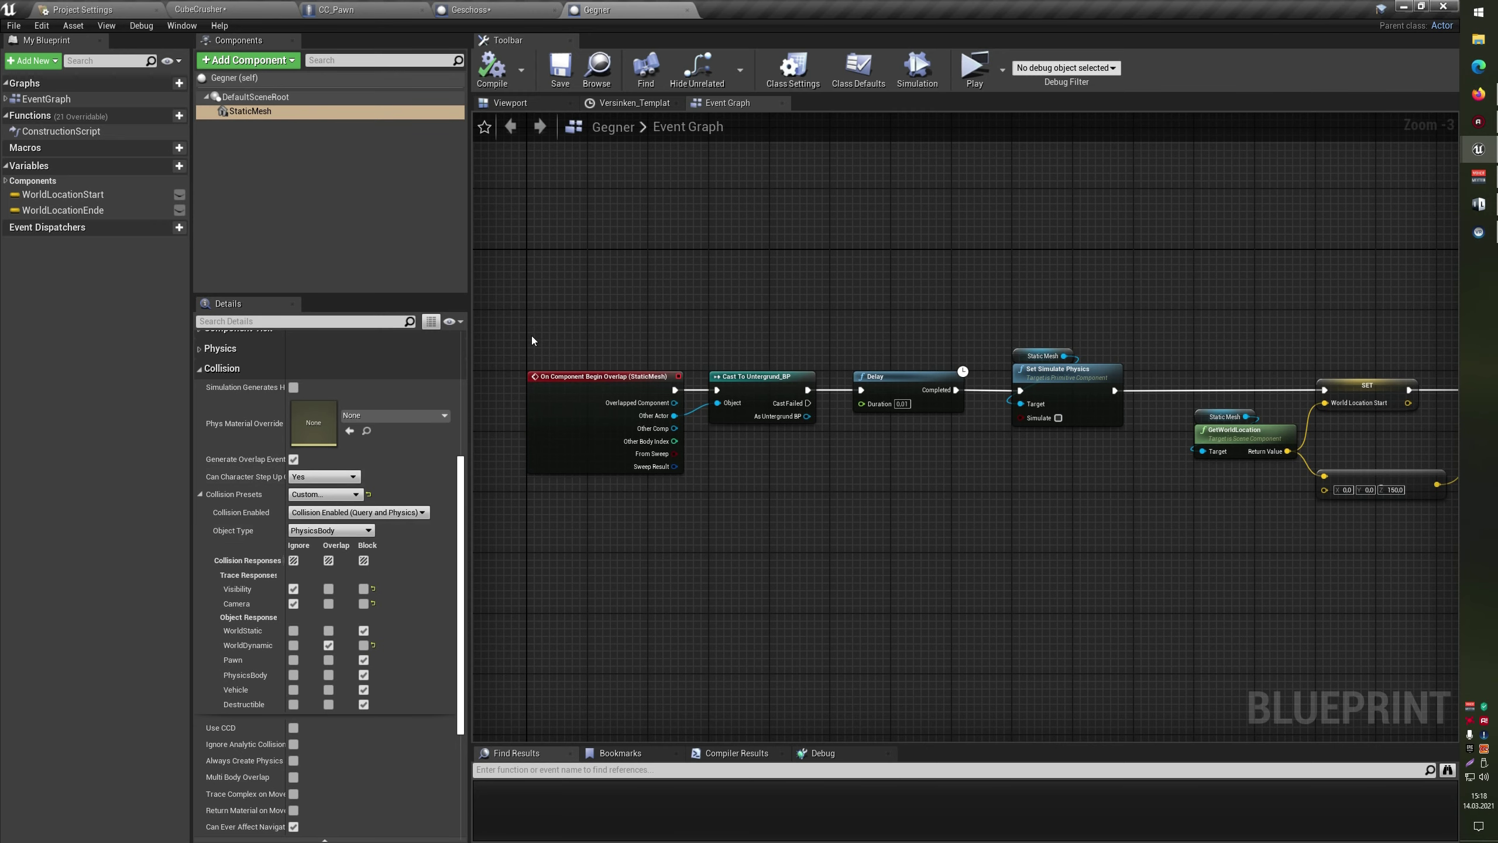
left_click(505, 7)
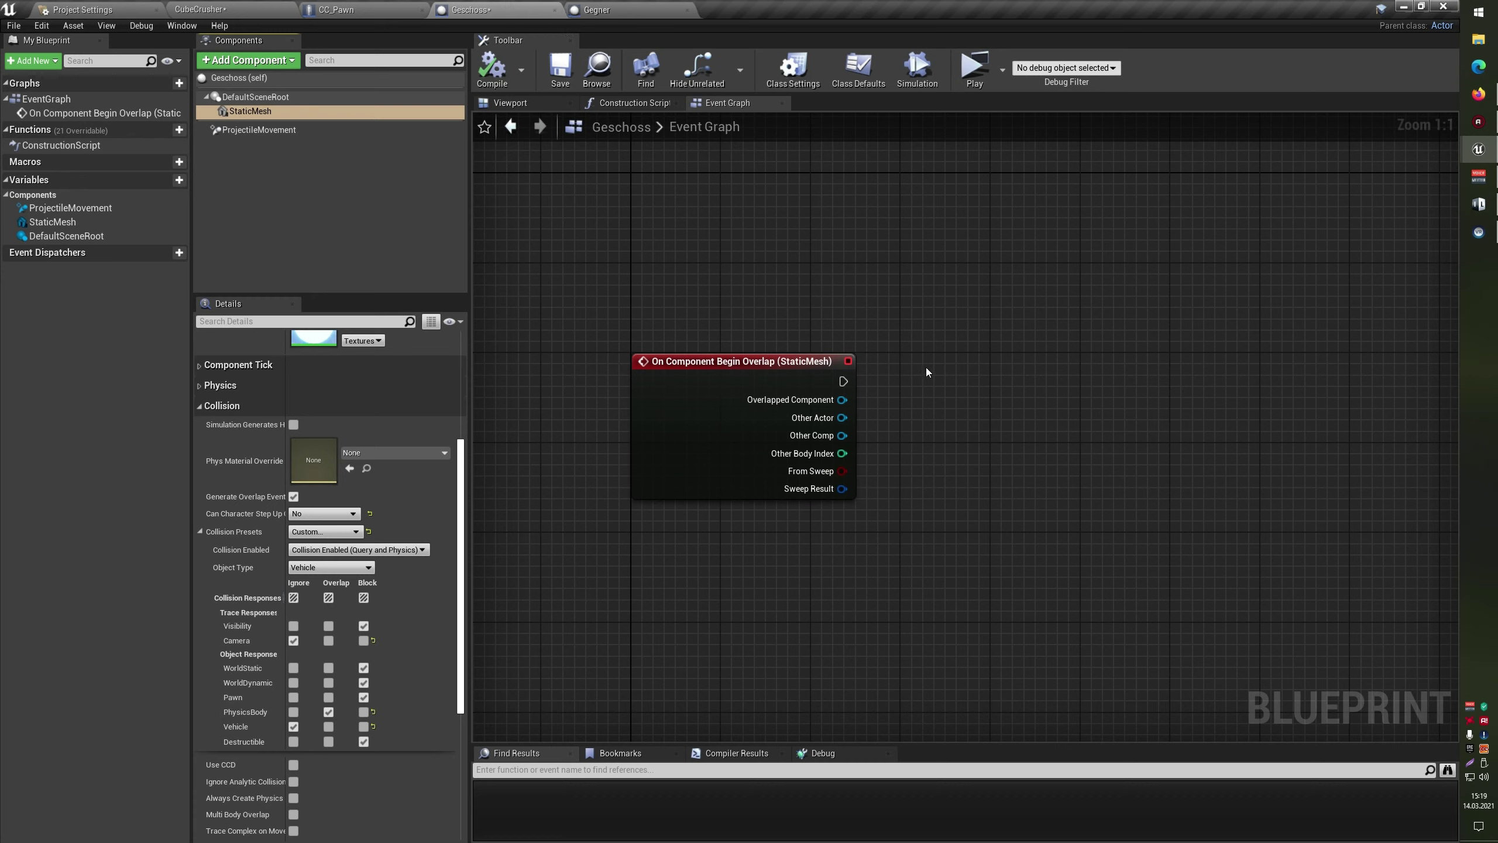
Cast the overlap's Other Actor with a Cast To Gegner node, then return to CubeCrusher
left_click_drag(842, 417, 878, 418)
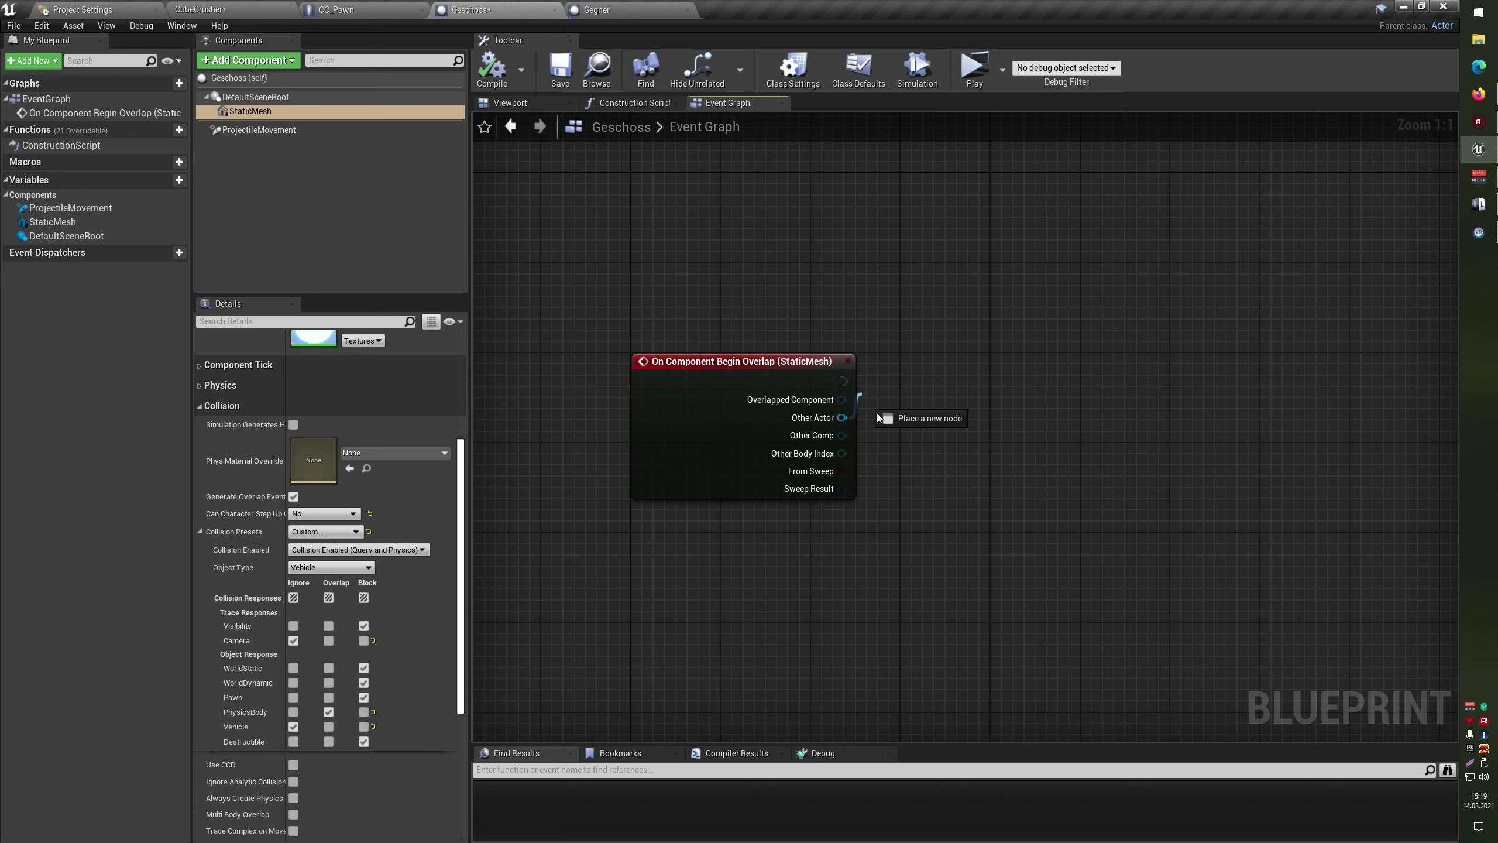
left_click_drag(968, 411, 970, 396)
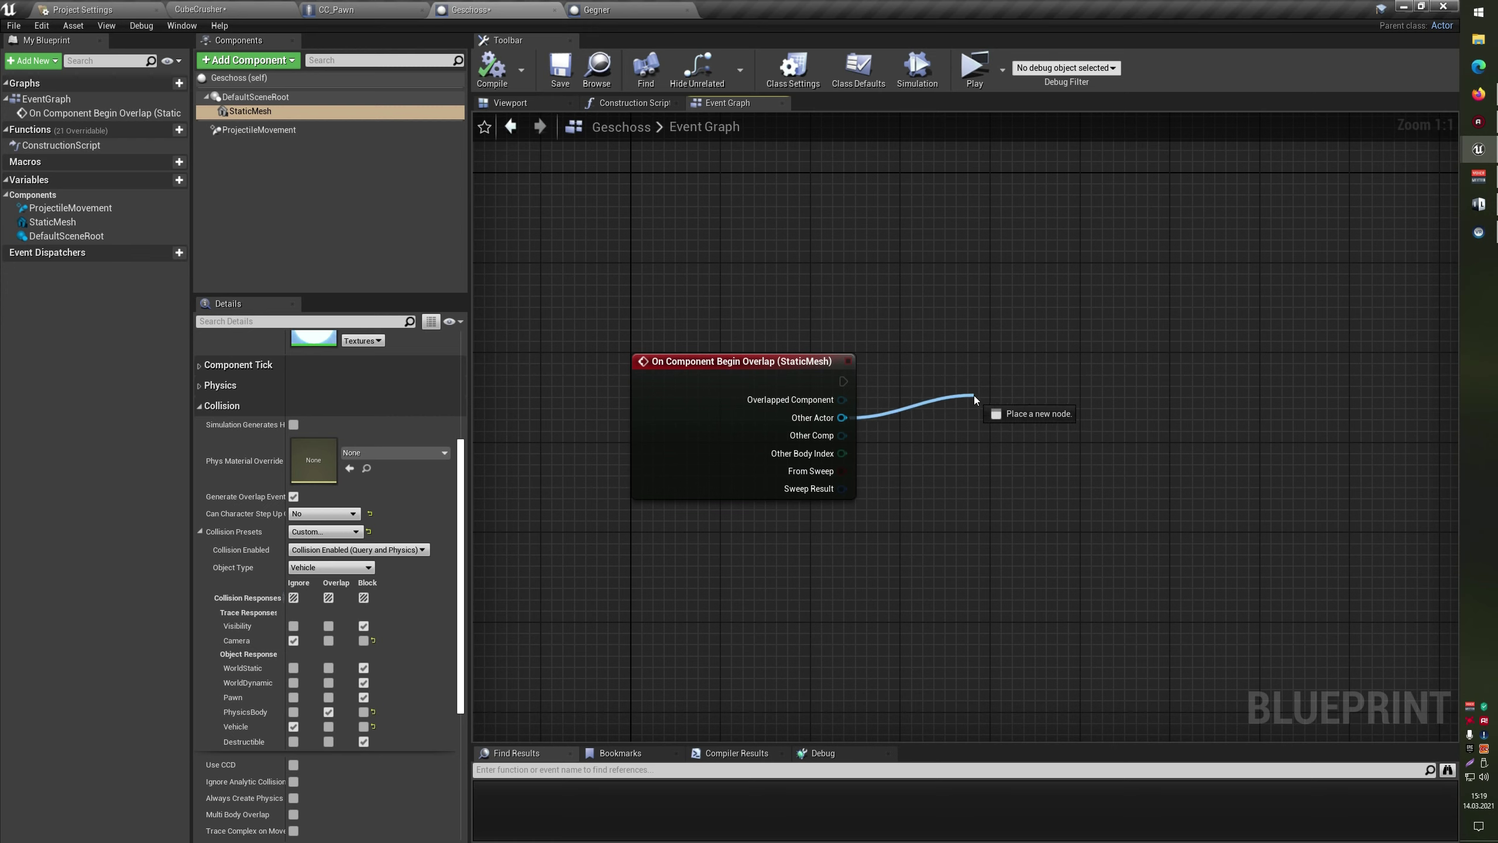
left_click_drag(969, 391, 965, 391)
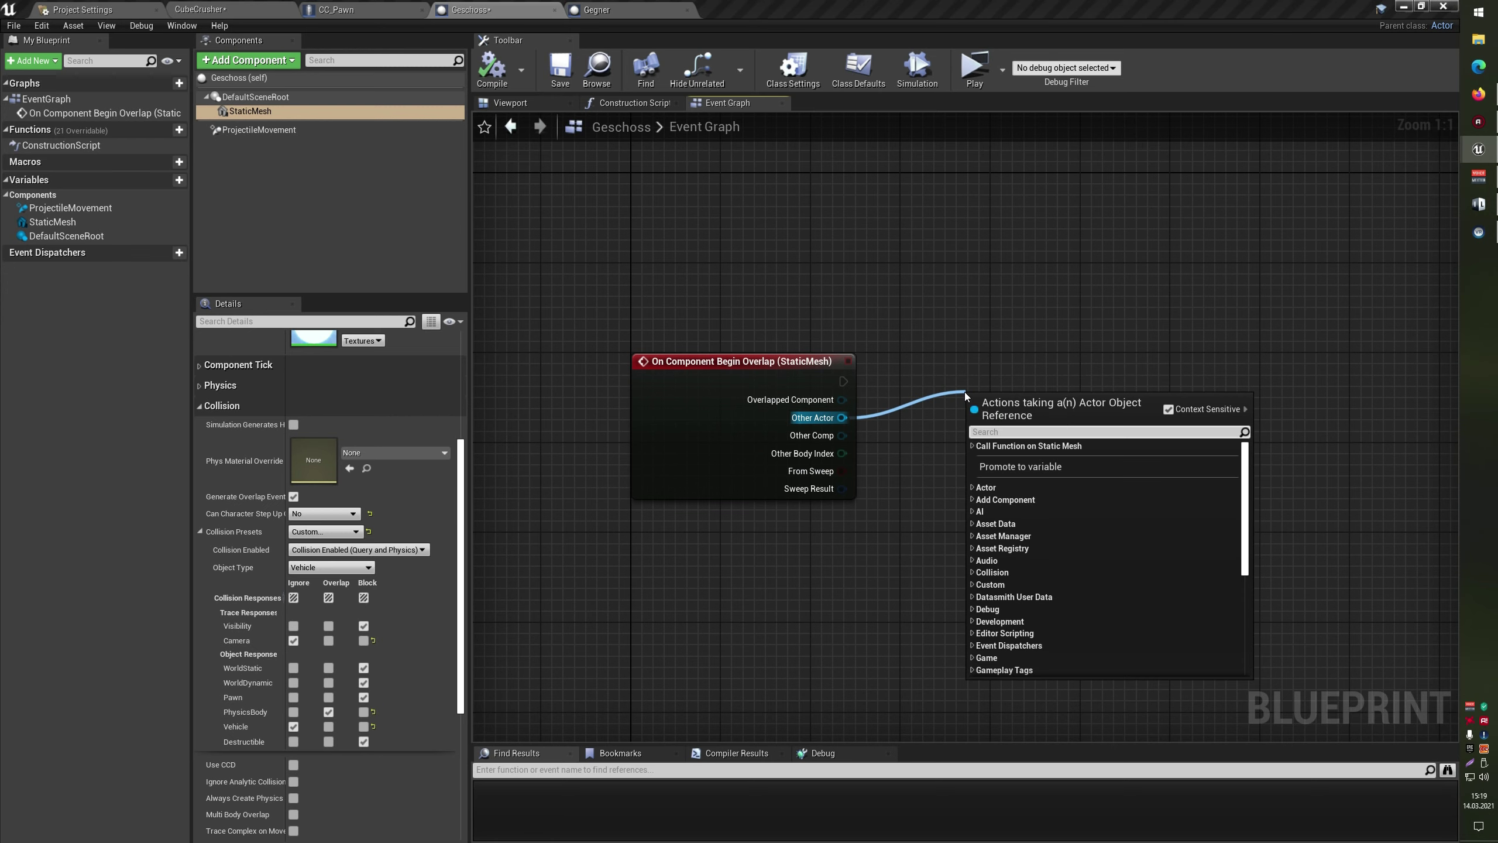
type("cast to gegner")
key("Return")
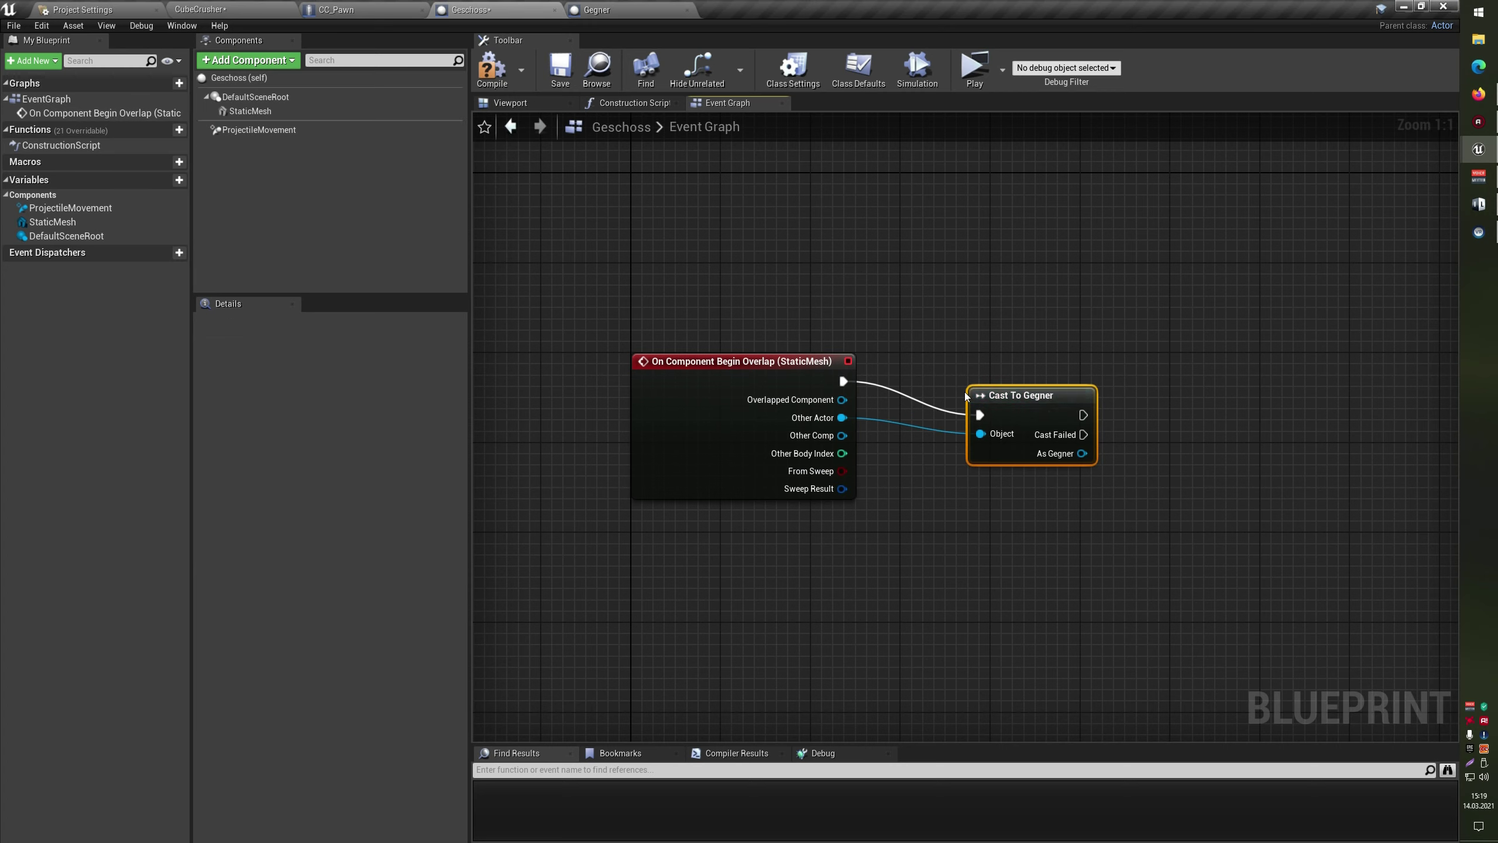
left_click_drag(971, 396, 924, 362)
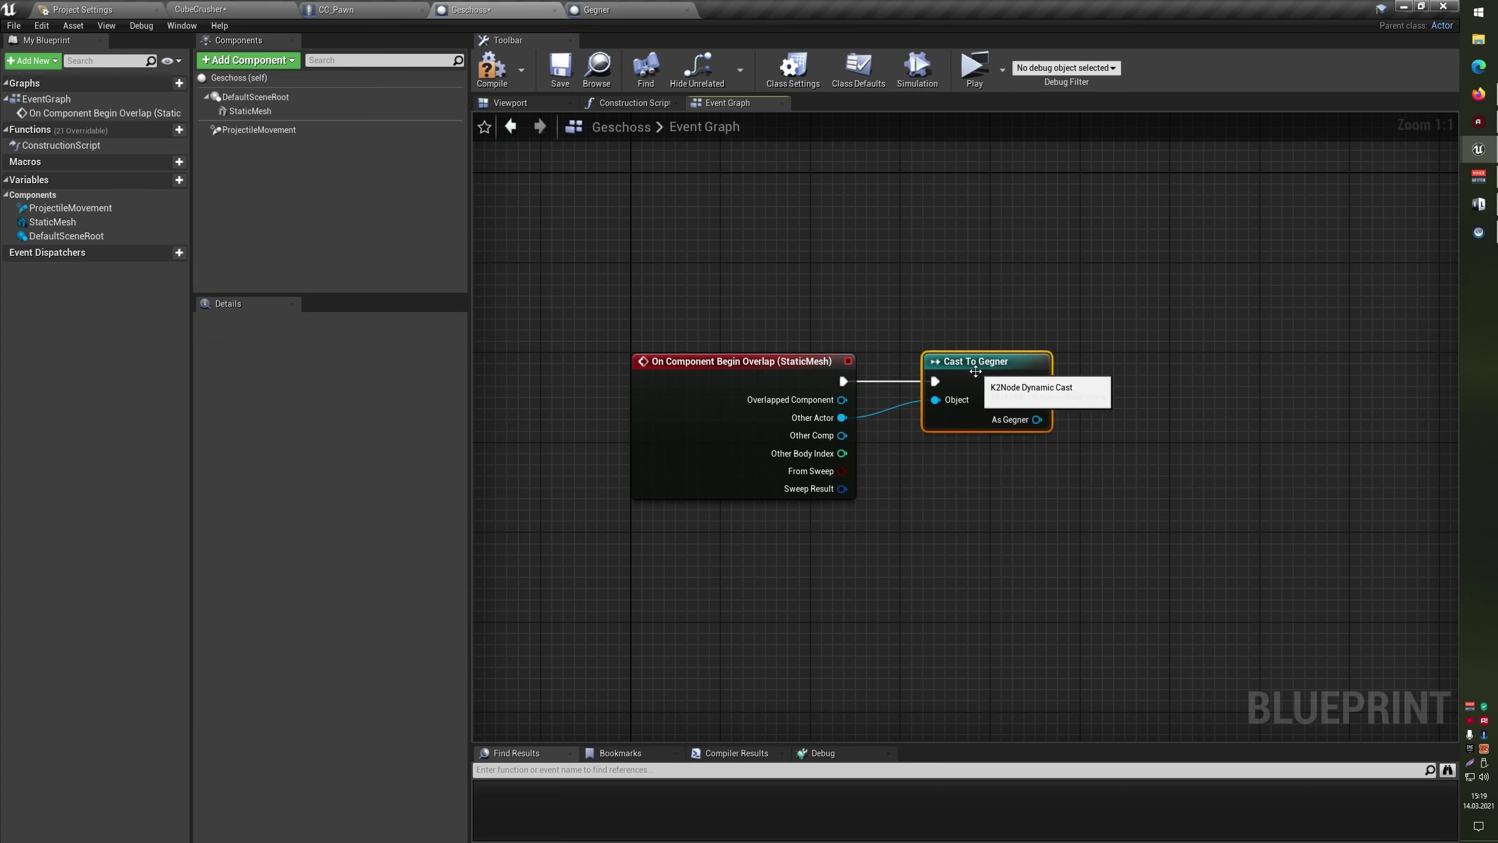
left_click(190, 7)
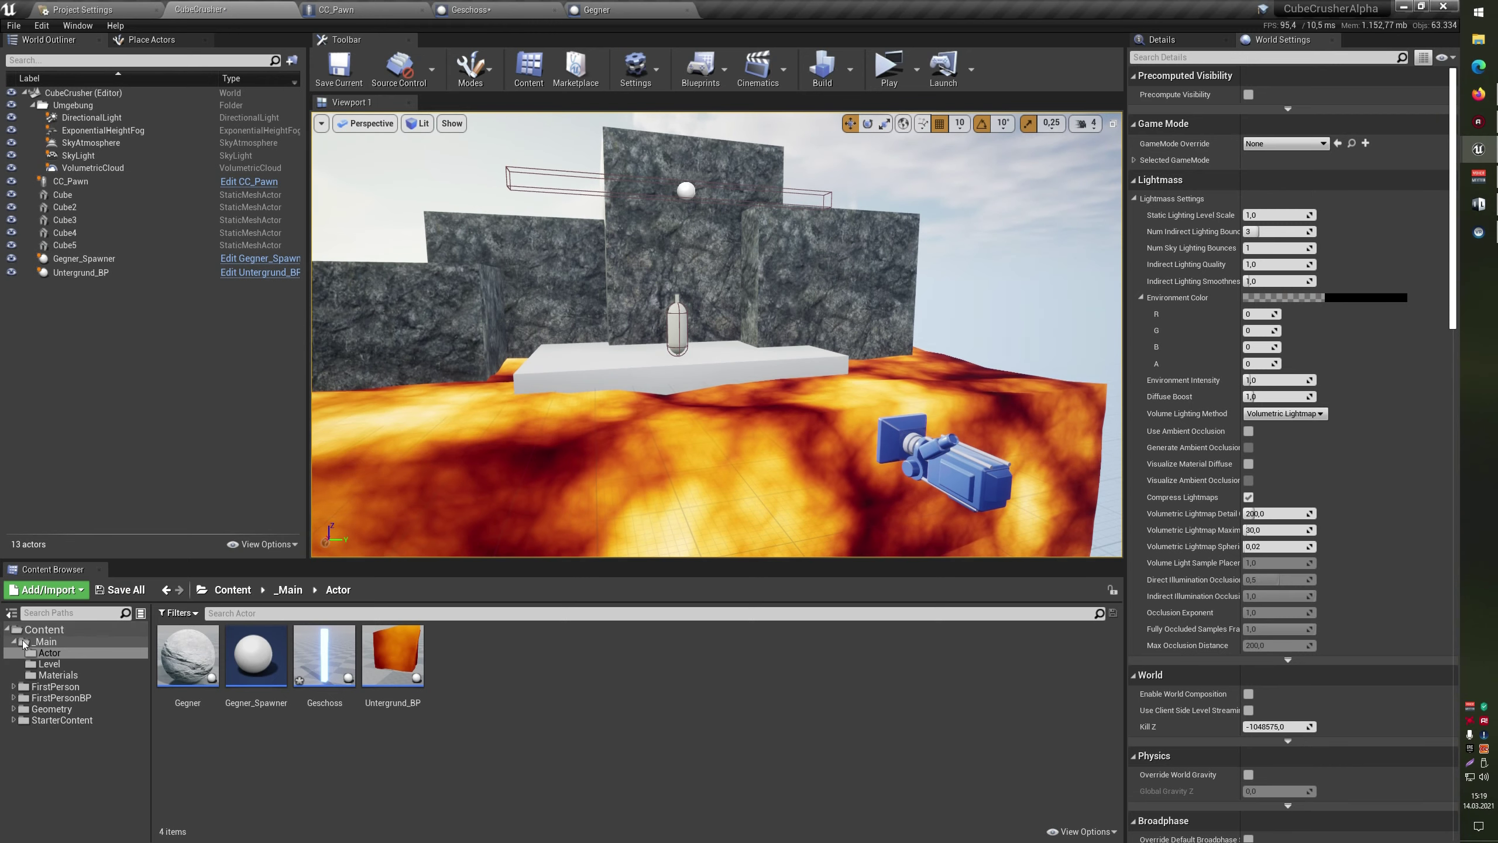
Browse the _Main content folders to Actor and select the Gegner blueprint asset
left_click(41, 642)
left_click(48, 651)
left_click(50, 664)
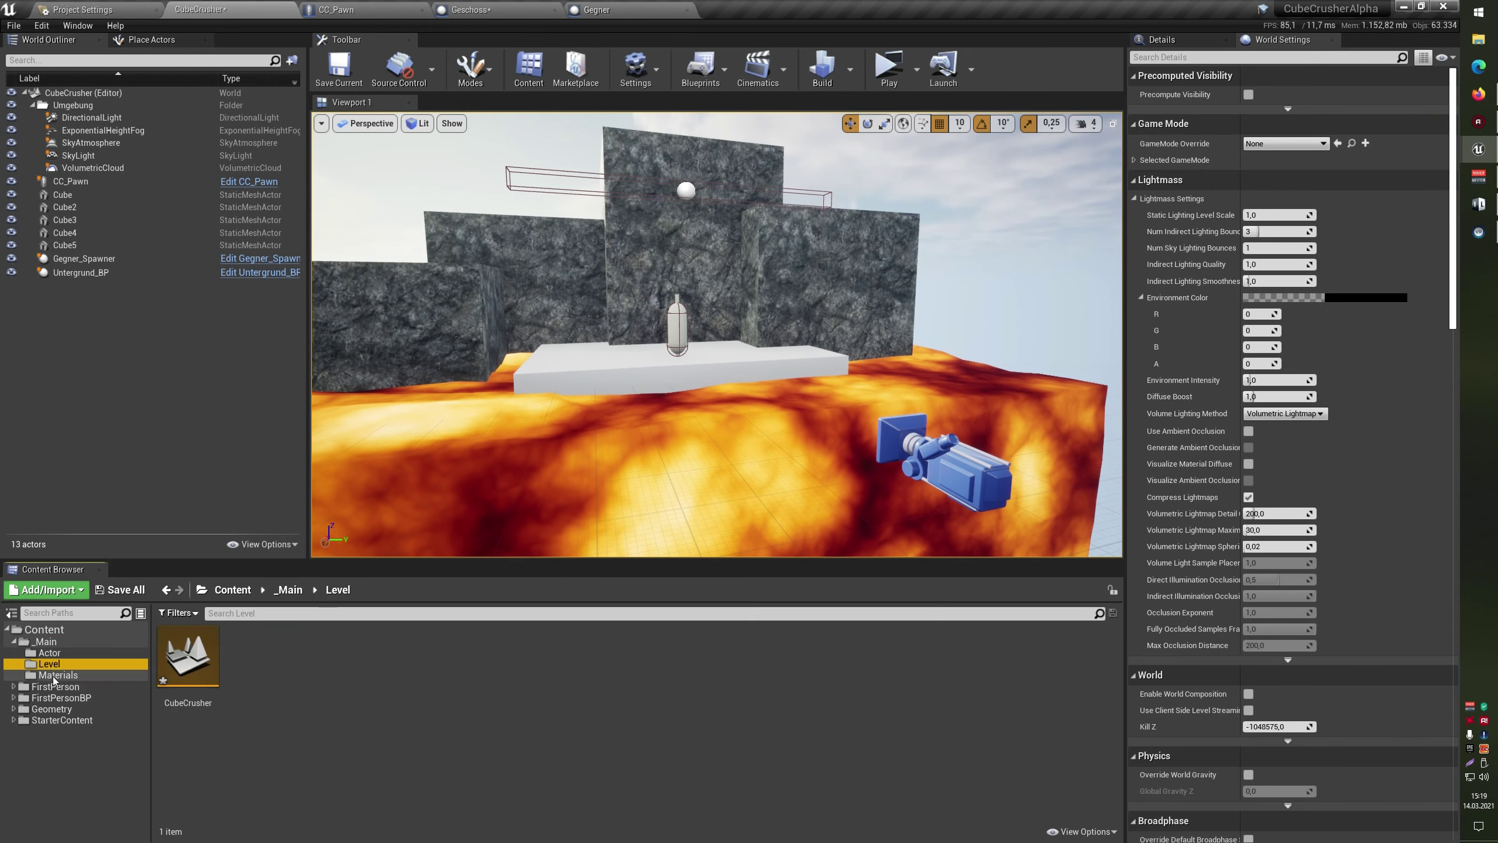
left_click(55, 675)
left_click(50, 652)
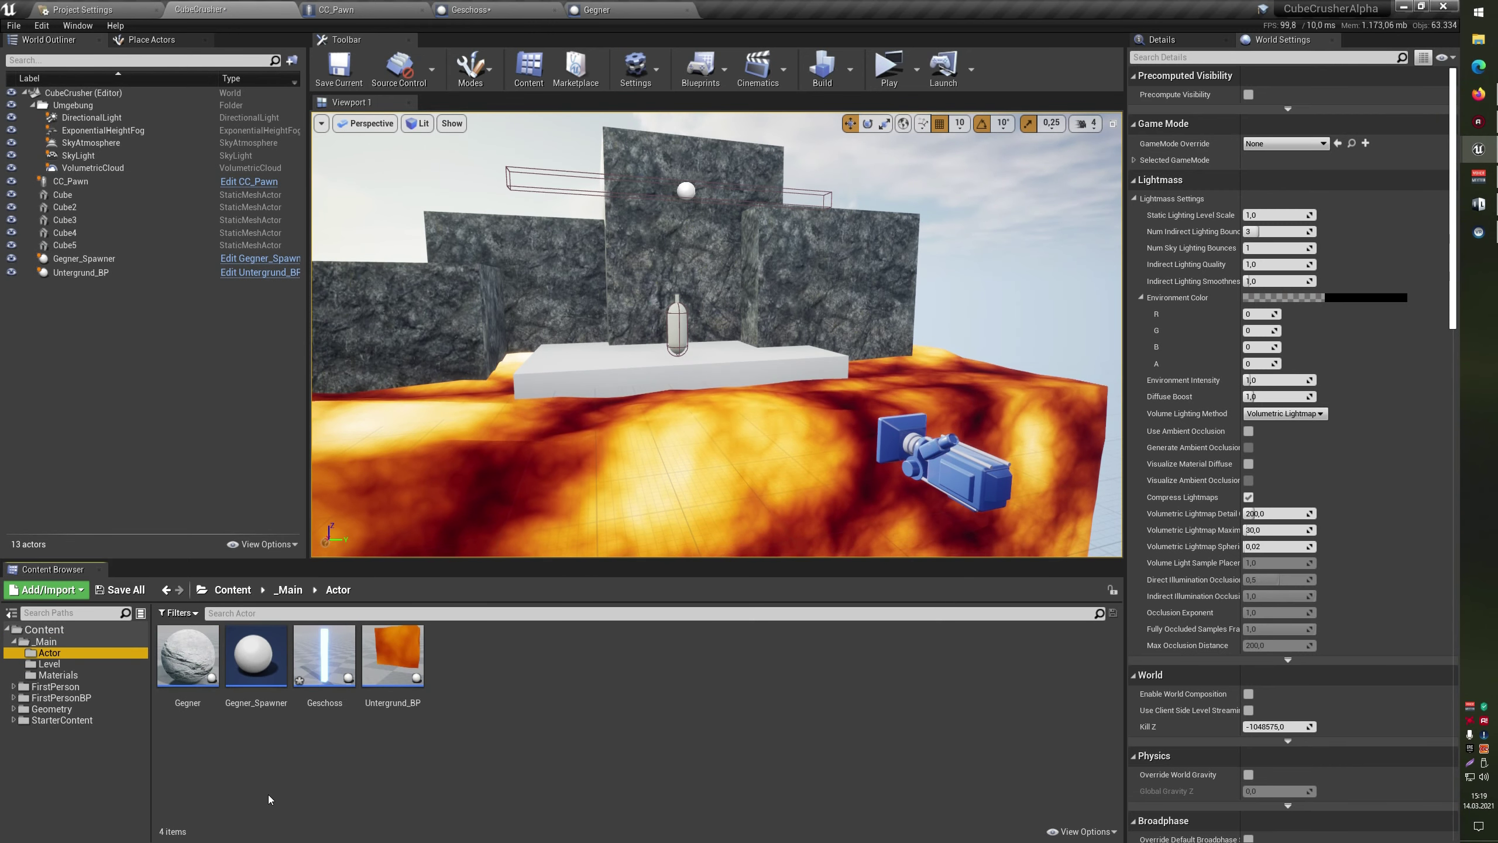
left_click(186, 660)
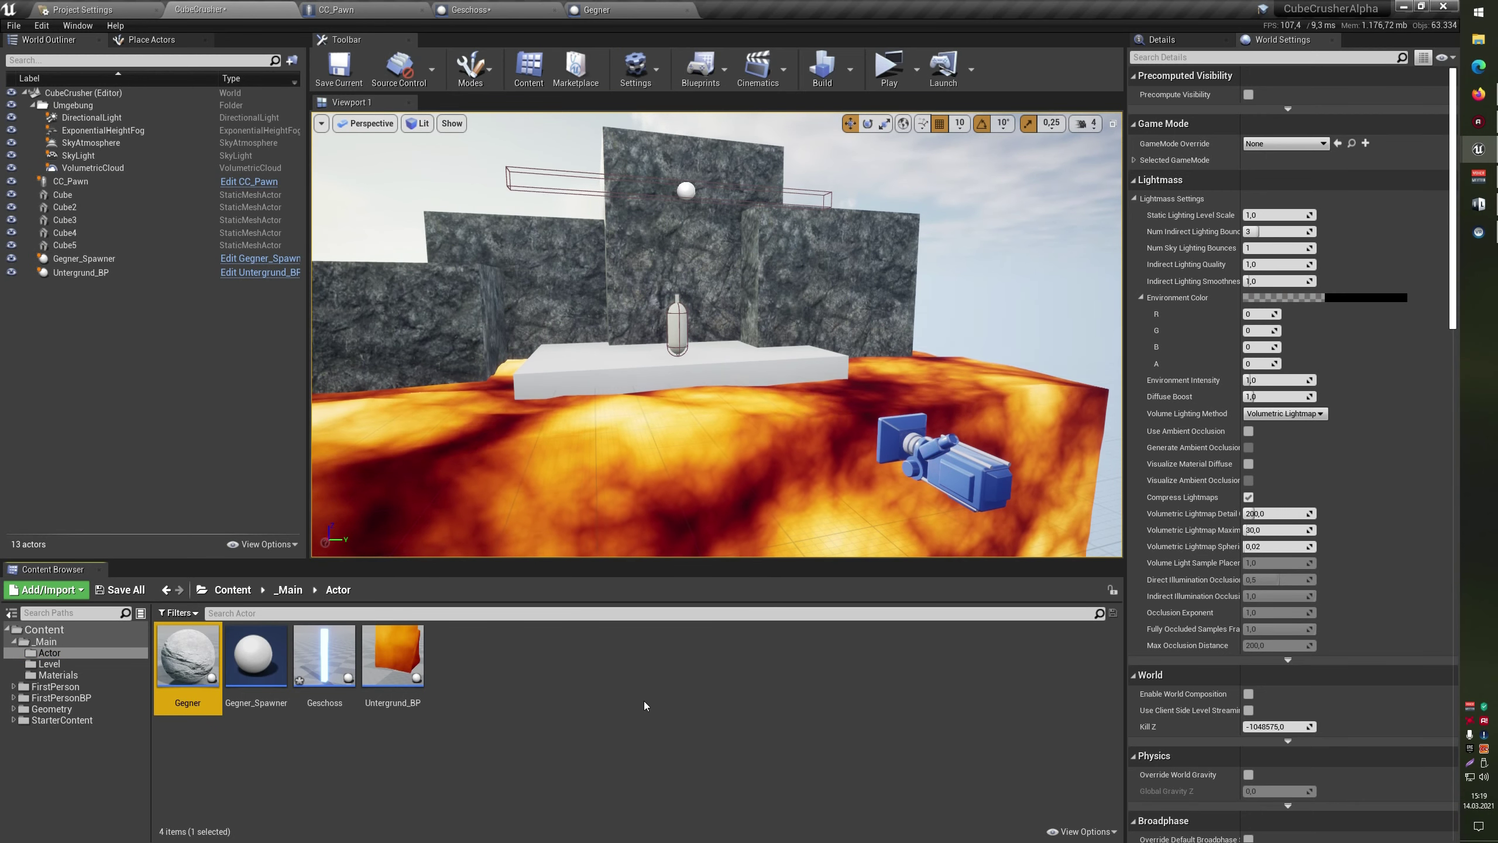
Open the Gegner blueprint, then return to the Geschoss graph beside the cast node
key("Return")
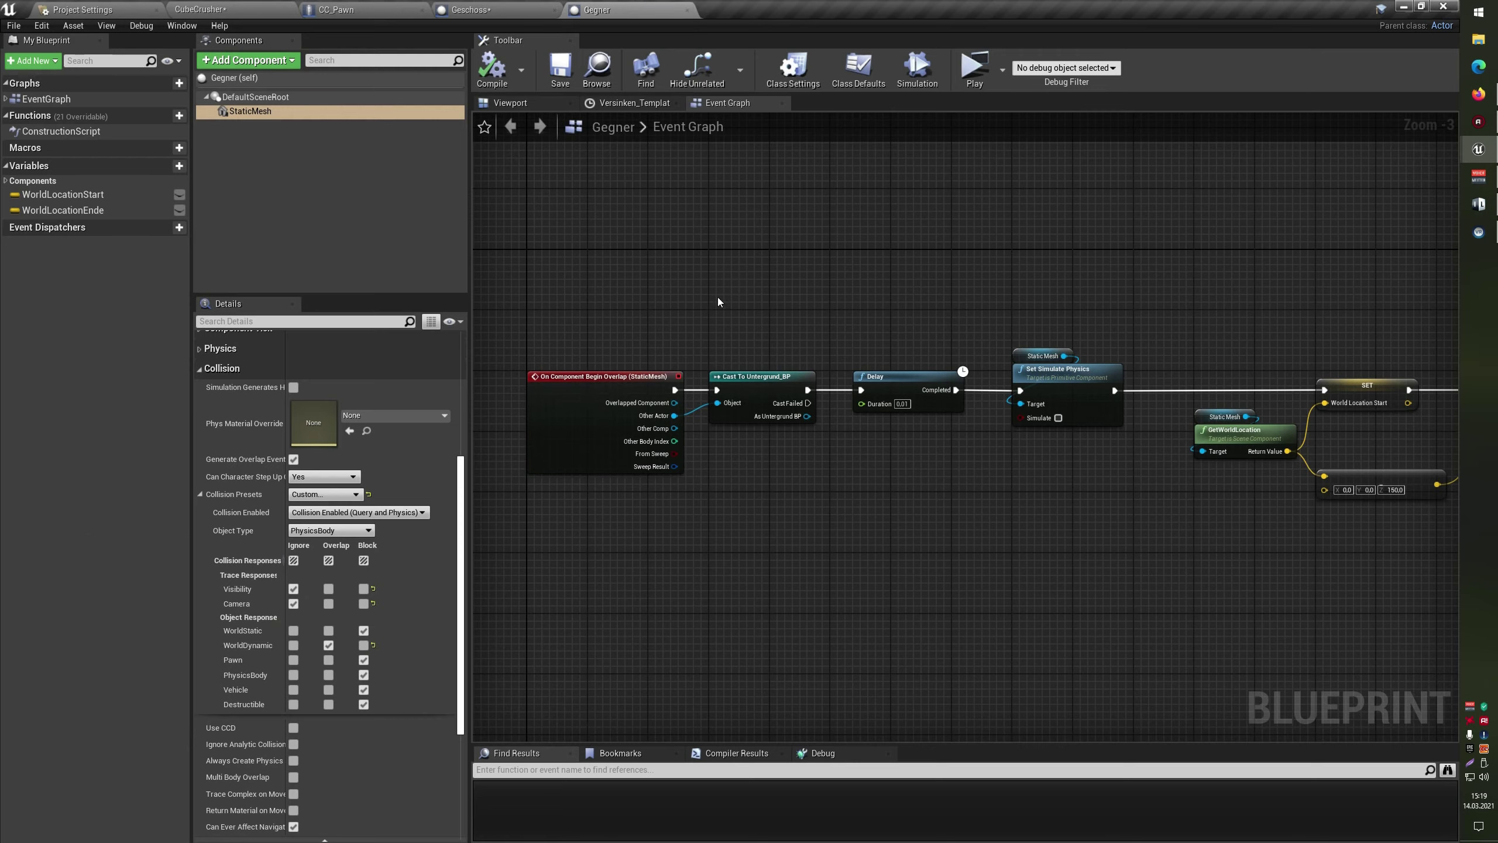
left_click(497, 4)
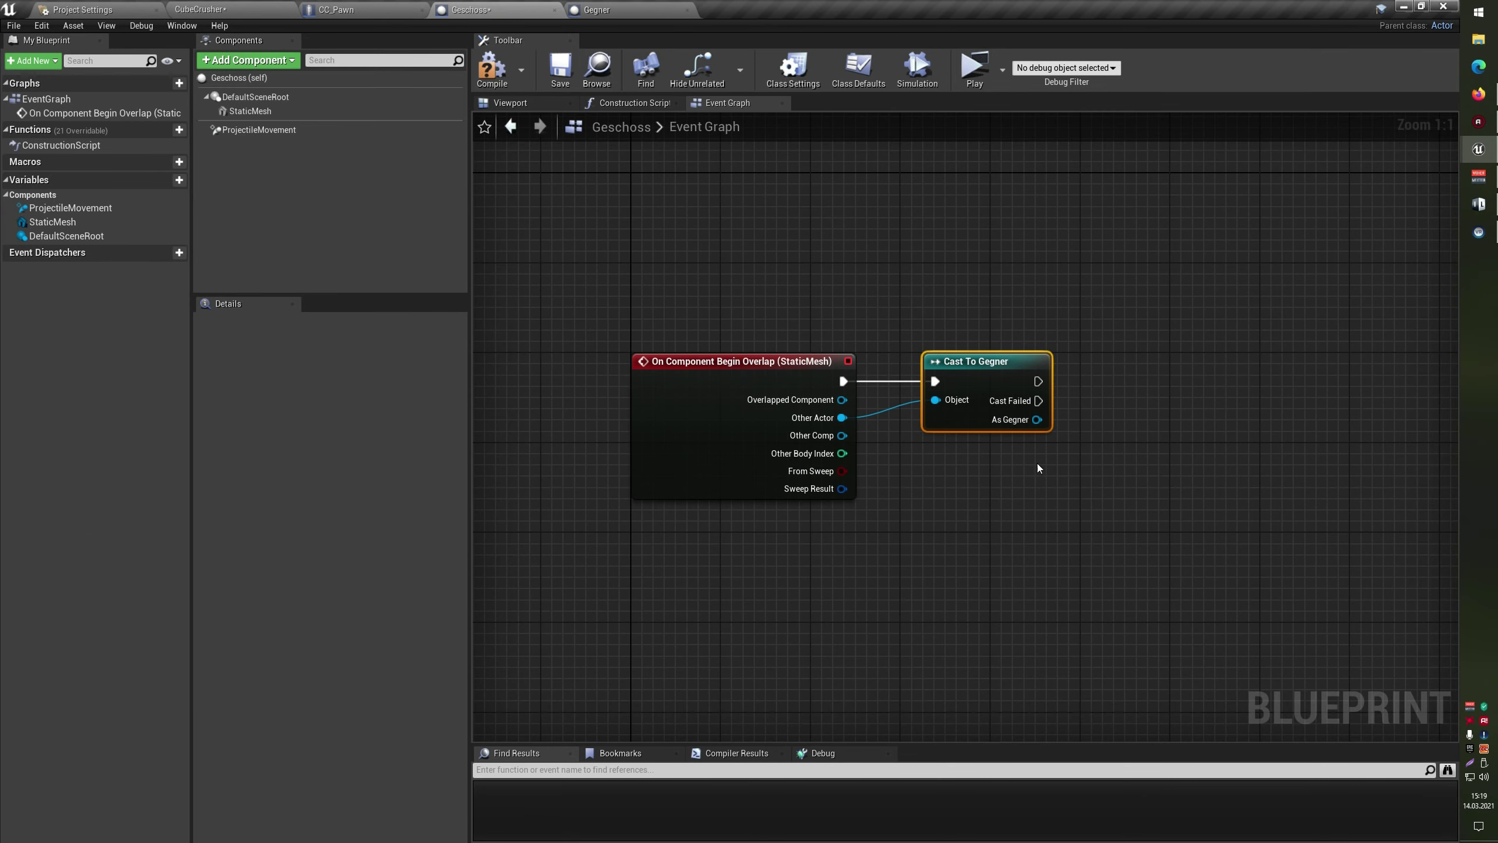
right_click_drag(1038, 467, 774, 434)
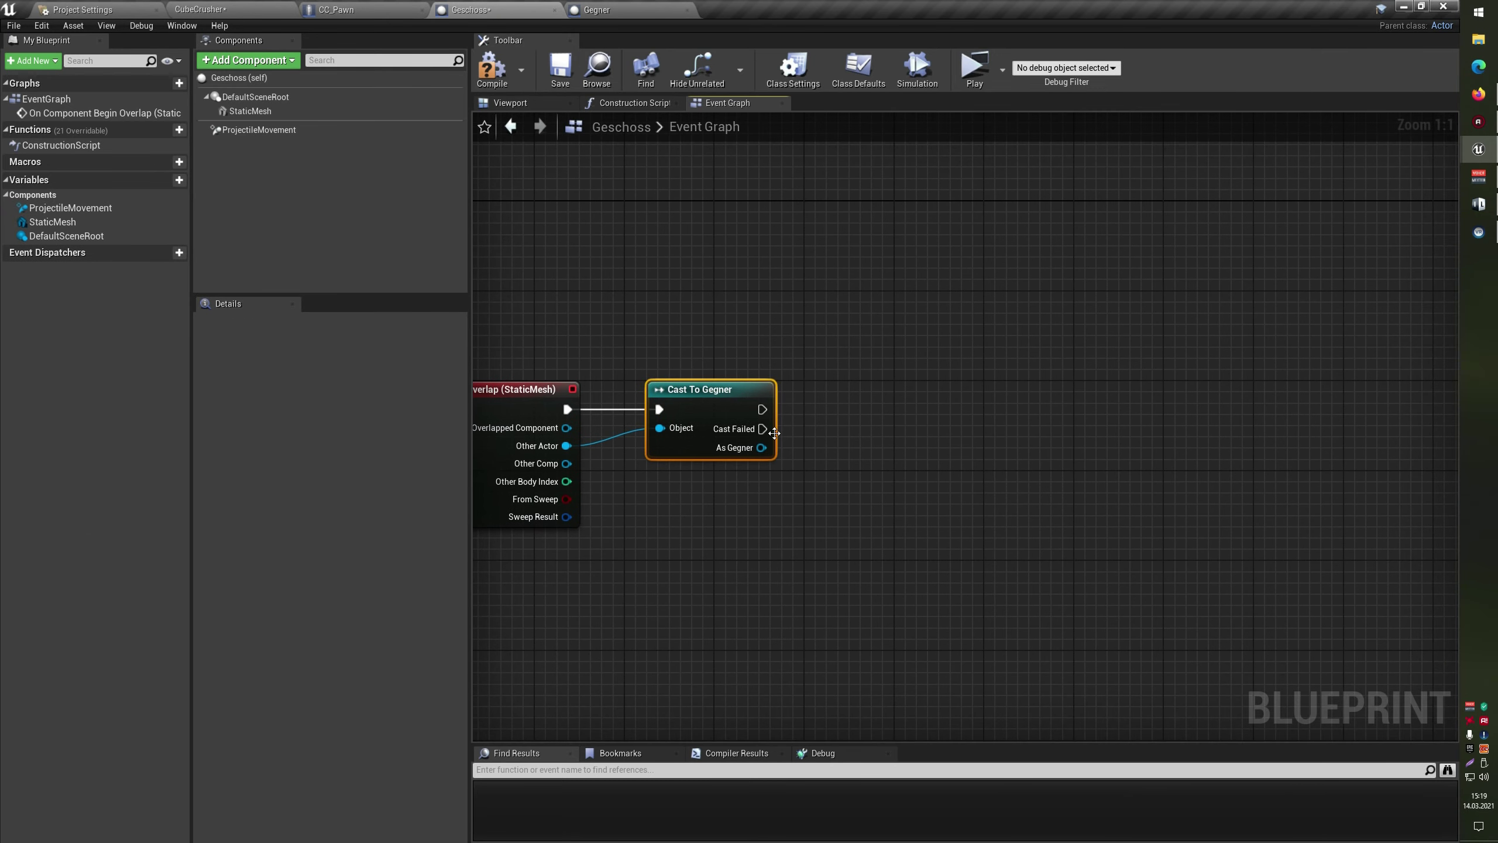
left_click_drag(774, 433, 925, 390)
left_click_drag(762, 429, 860, 535)
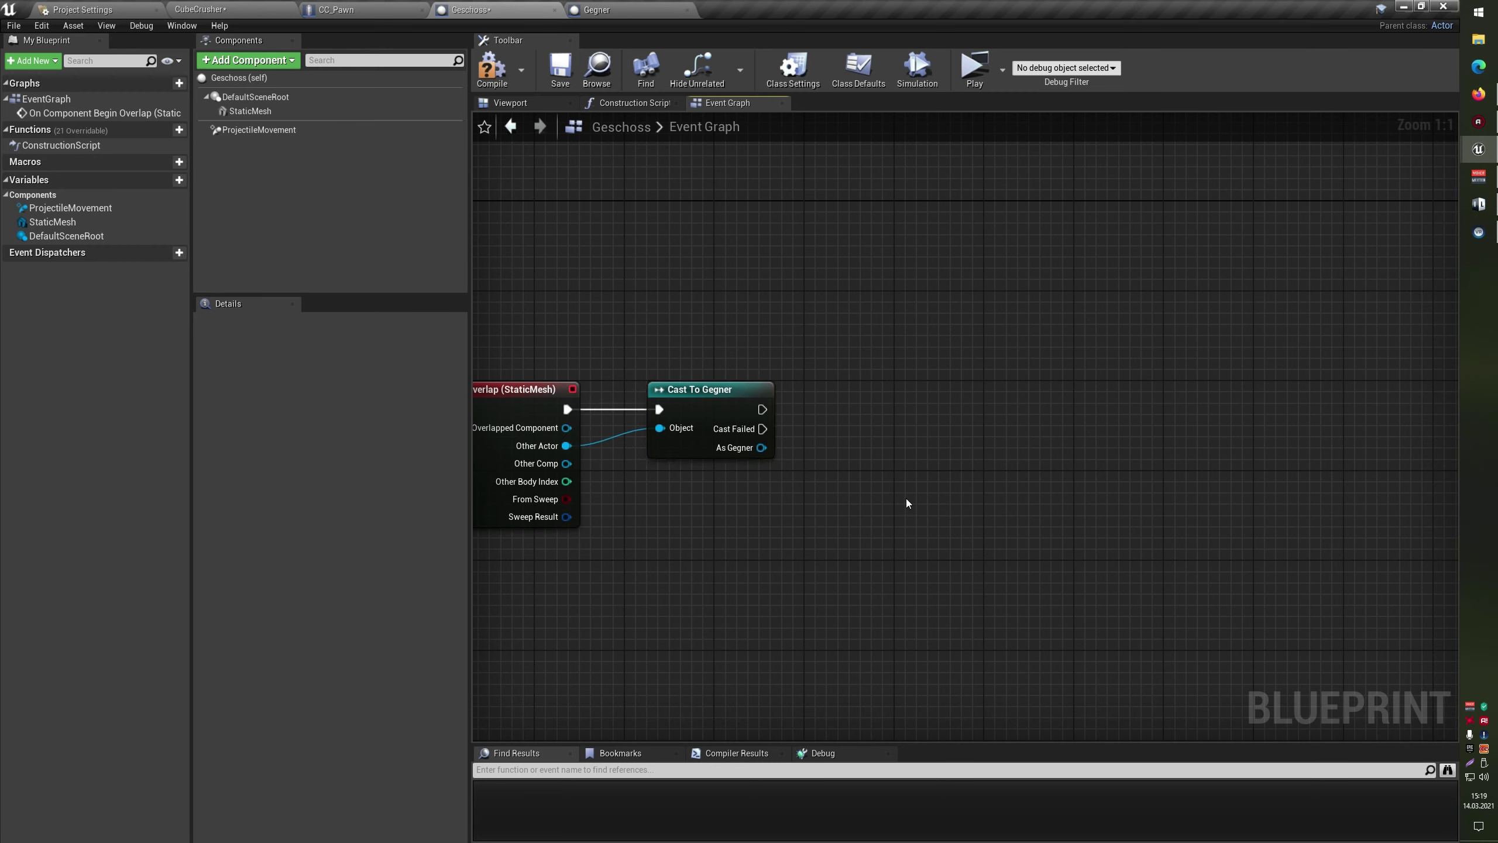
Add a Get Static Mesh getter from the cast's As Gegner output
left_click_drag(865, 461, 867, 462)
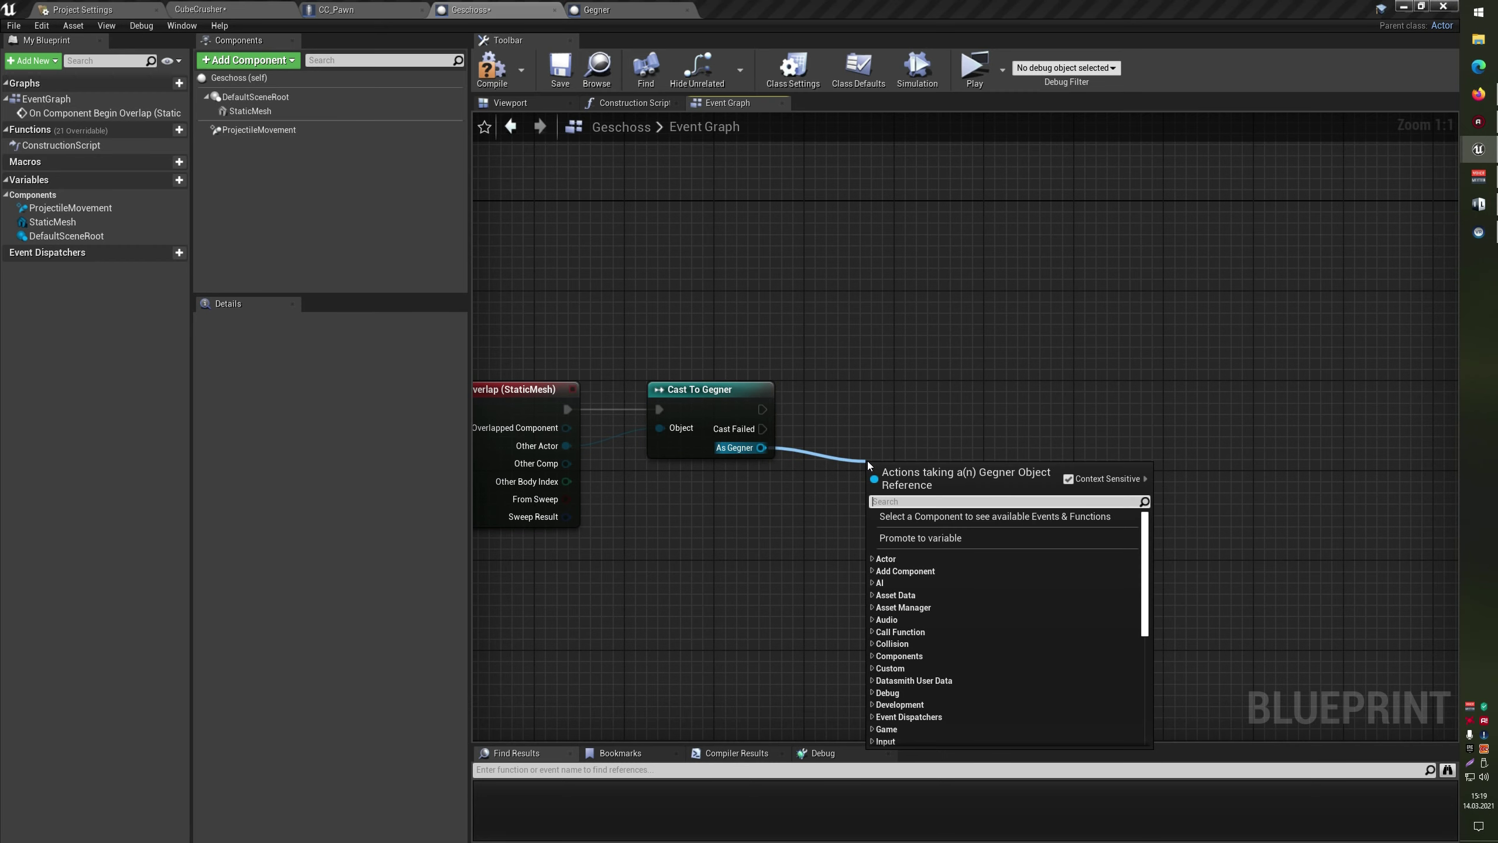
type("stat")
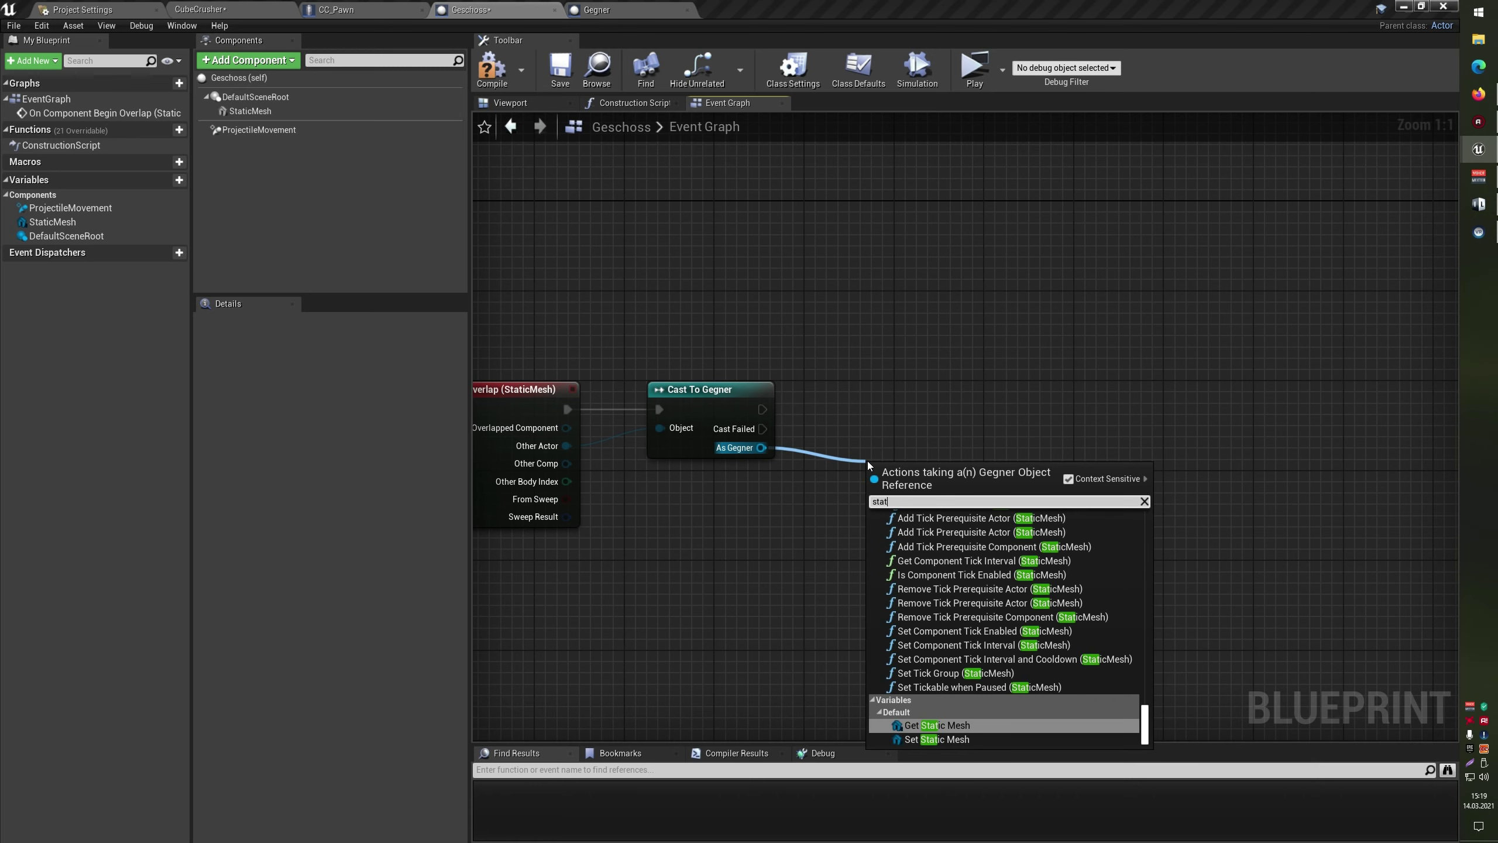
key("Return")
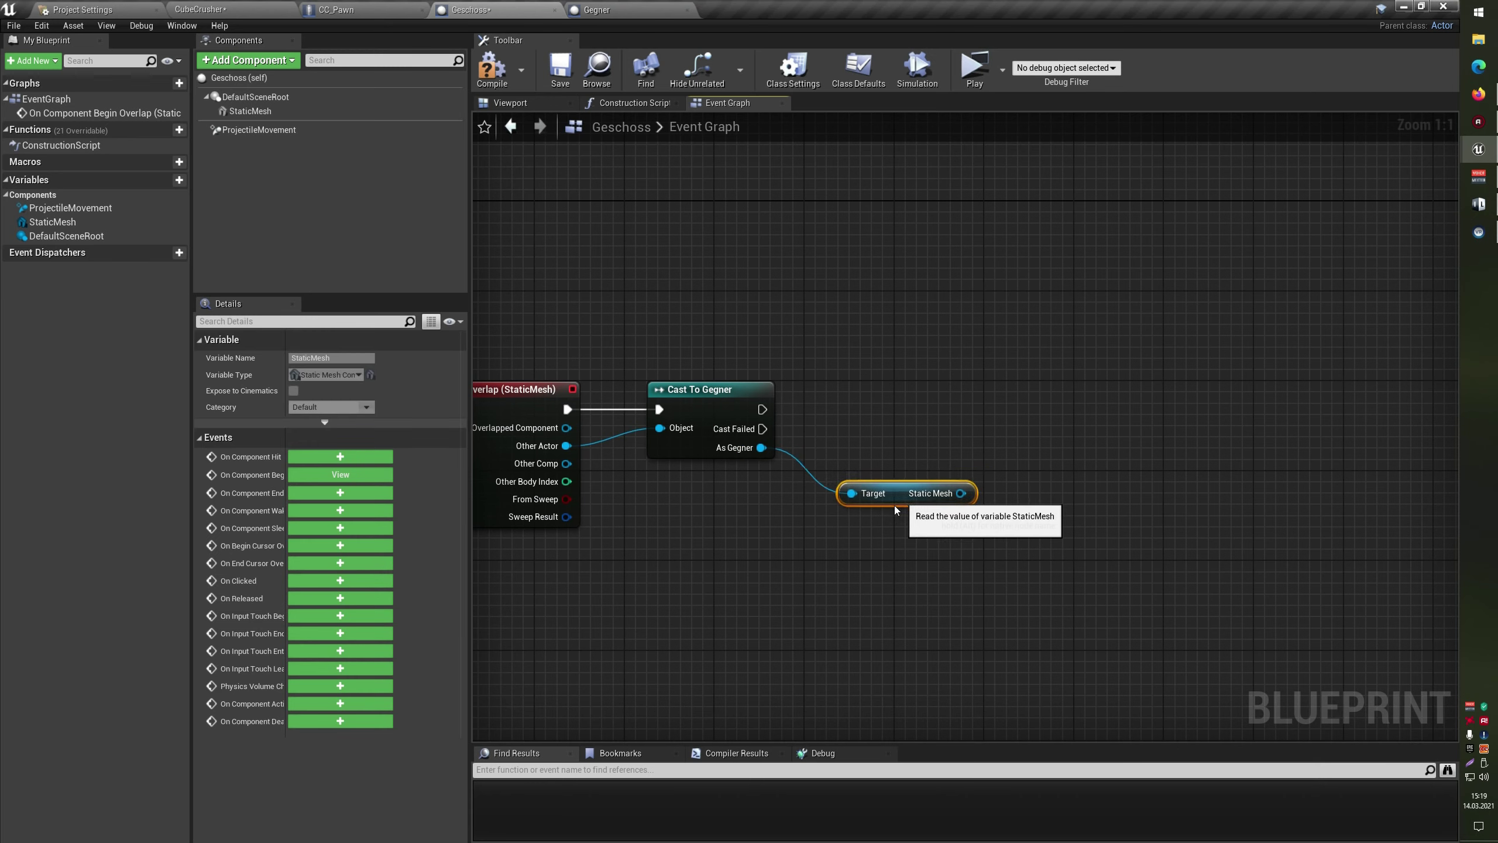
left_click_drag(896, 511, 862, 499)
right_click_drag(977, 563, 786, 382)
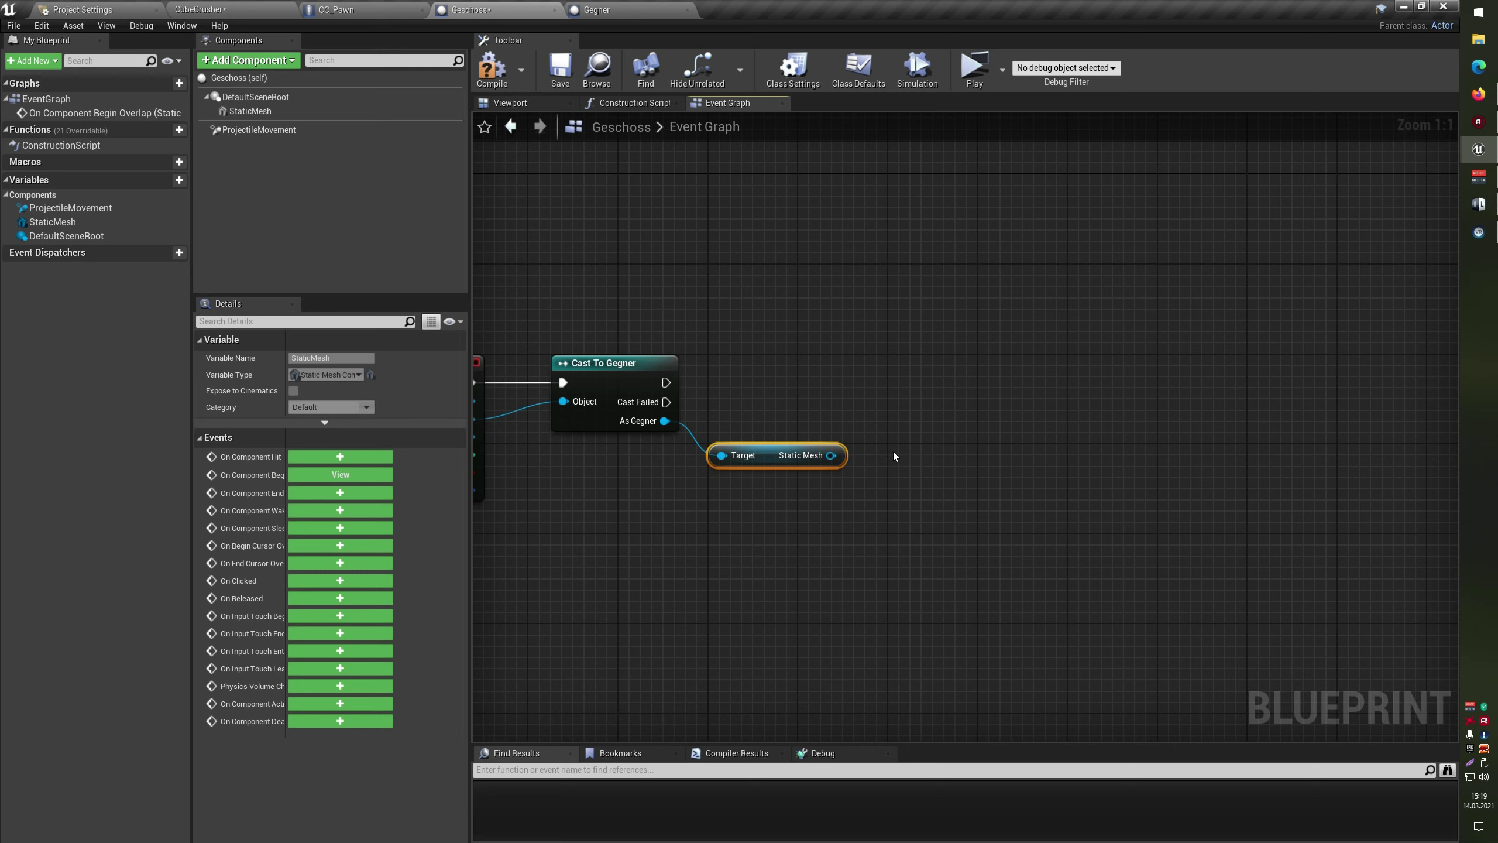
left_click_drag(830, 454, 817, 516)
Add a GetWorldRotation node on Static Mesh by mistake and delete it
type("wor")
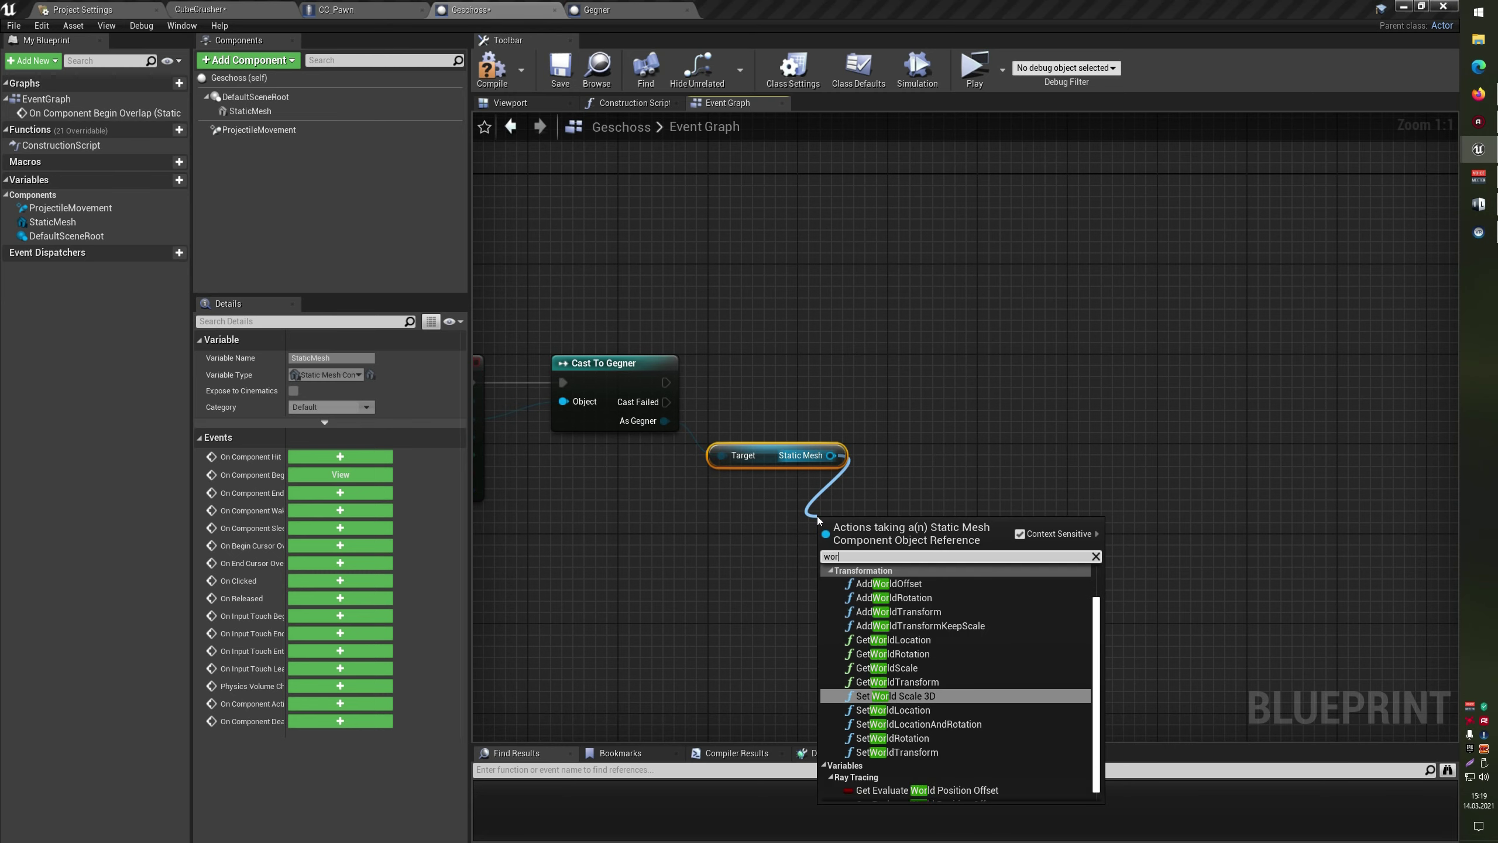
type("ld get")
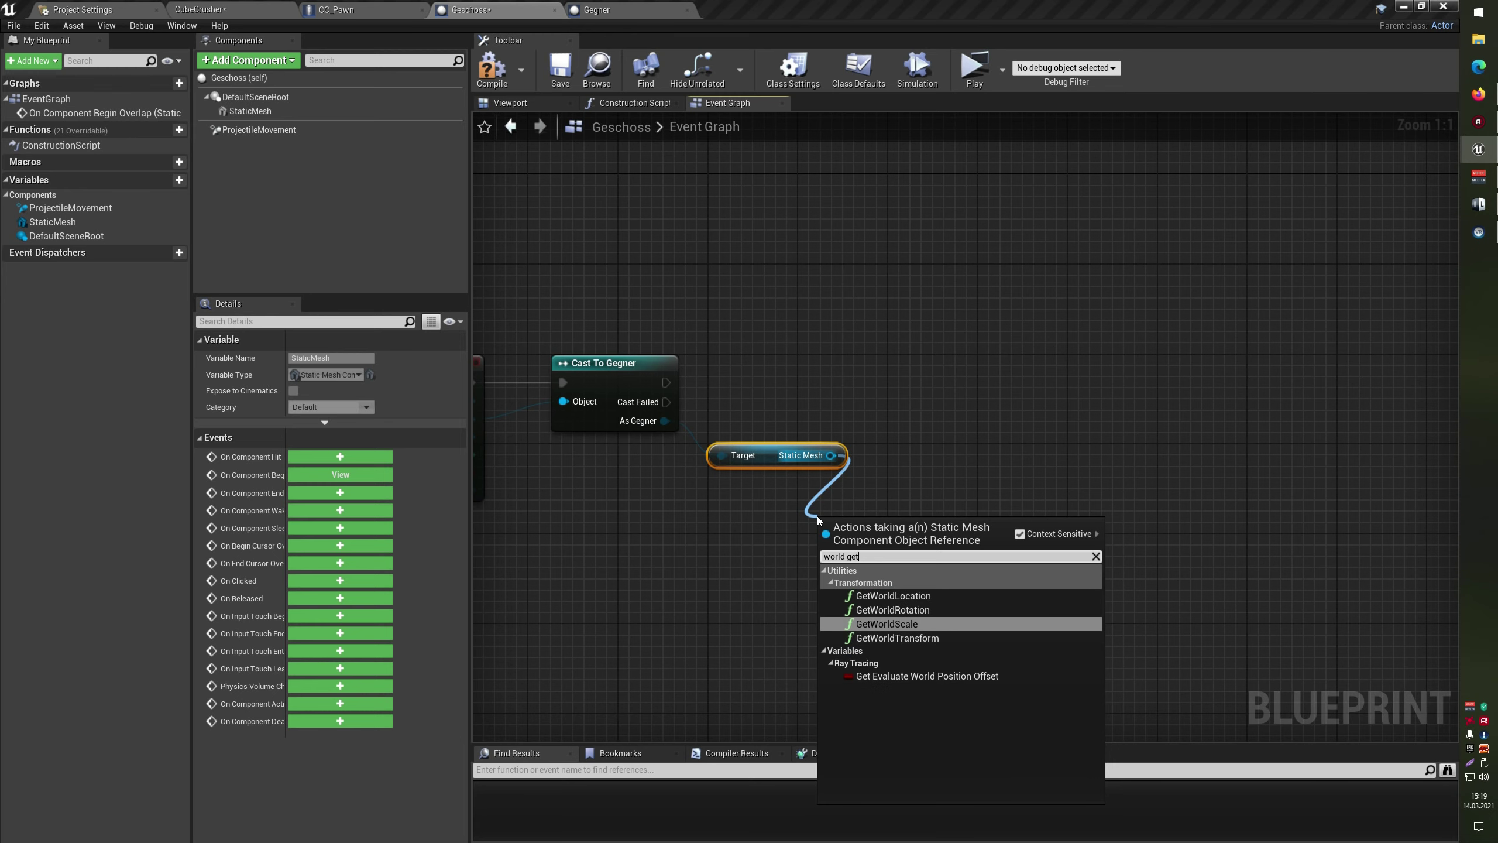
key("Up")
key("Return")
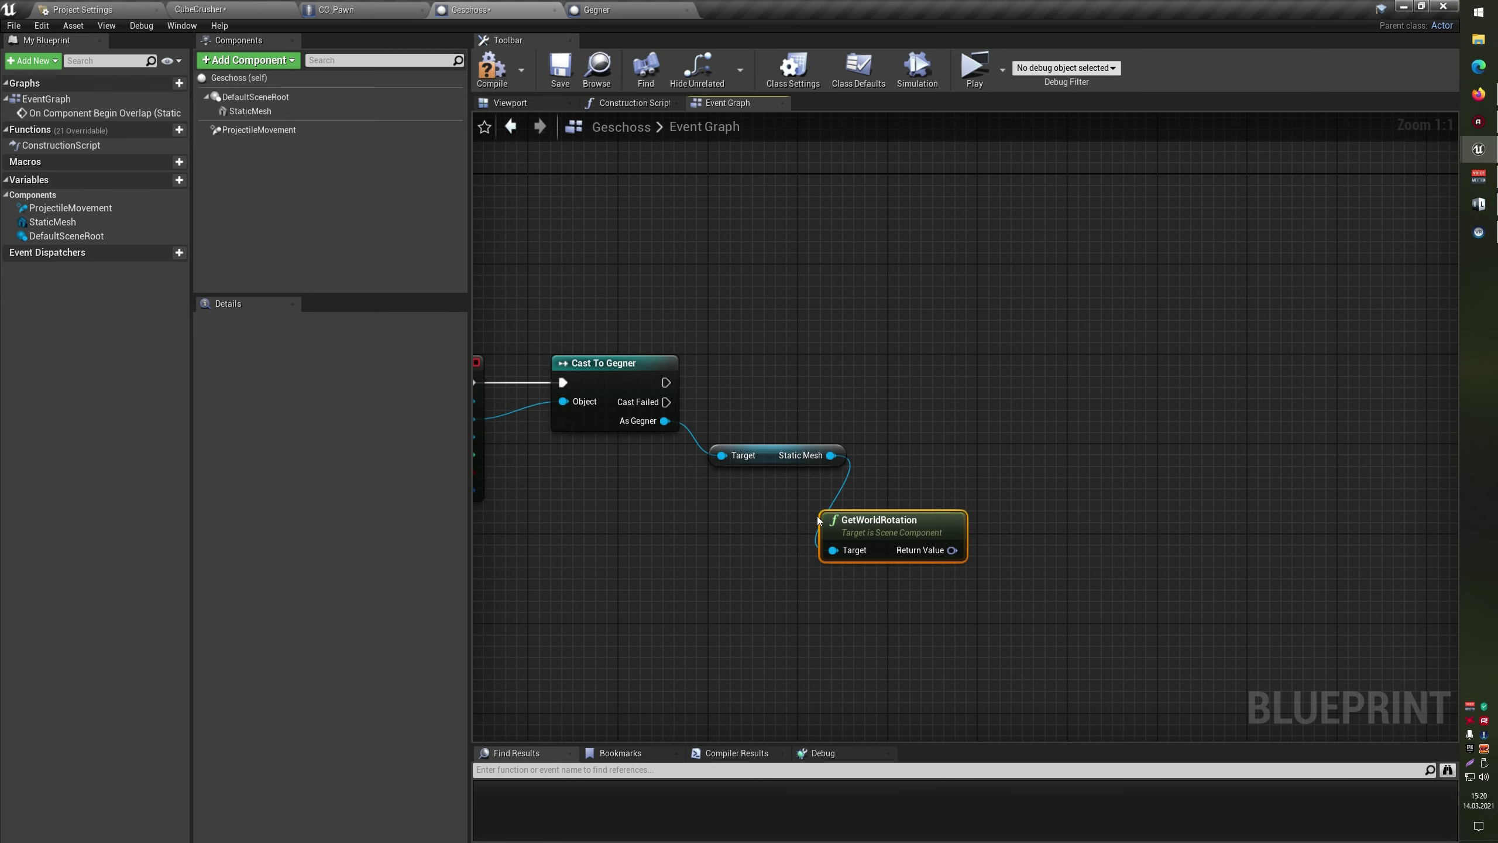
key("Delete")
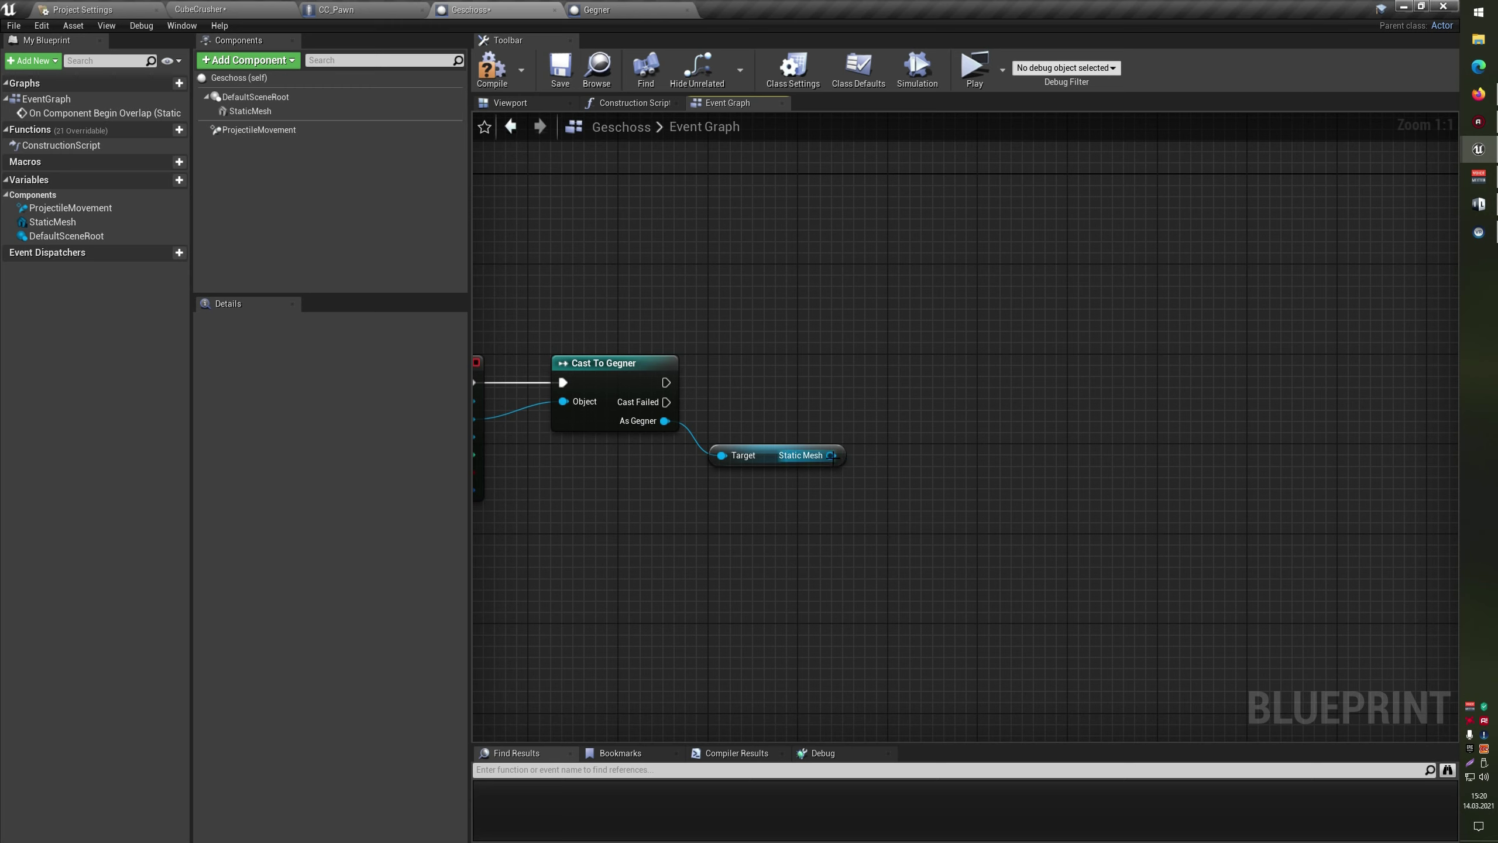
Add GetWorldLocation on the Static Mesh getter and place it just below
left_click_drag(831, 455, 876, 528)
type("get")
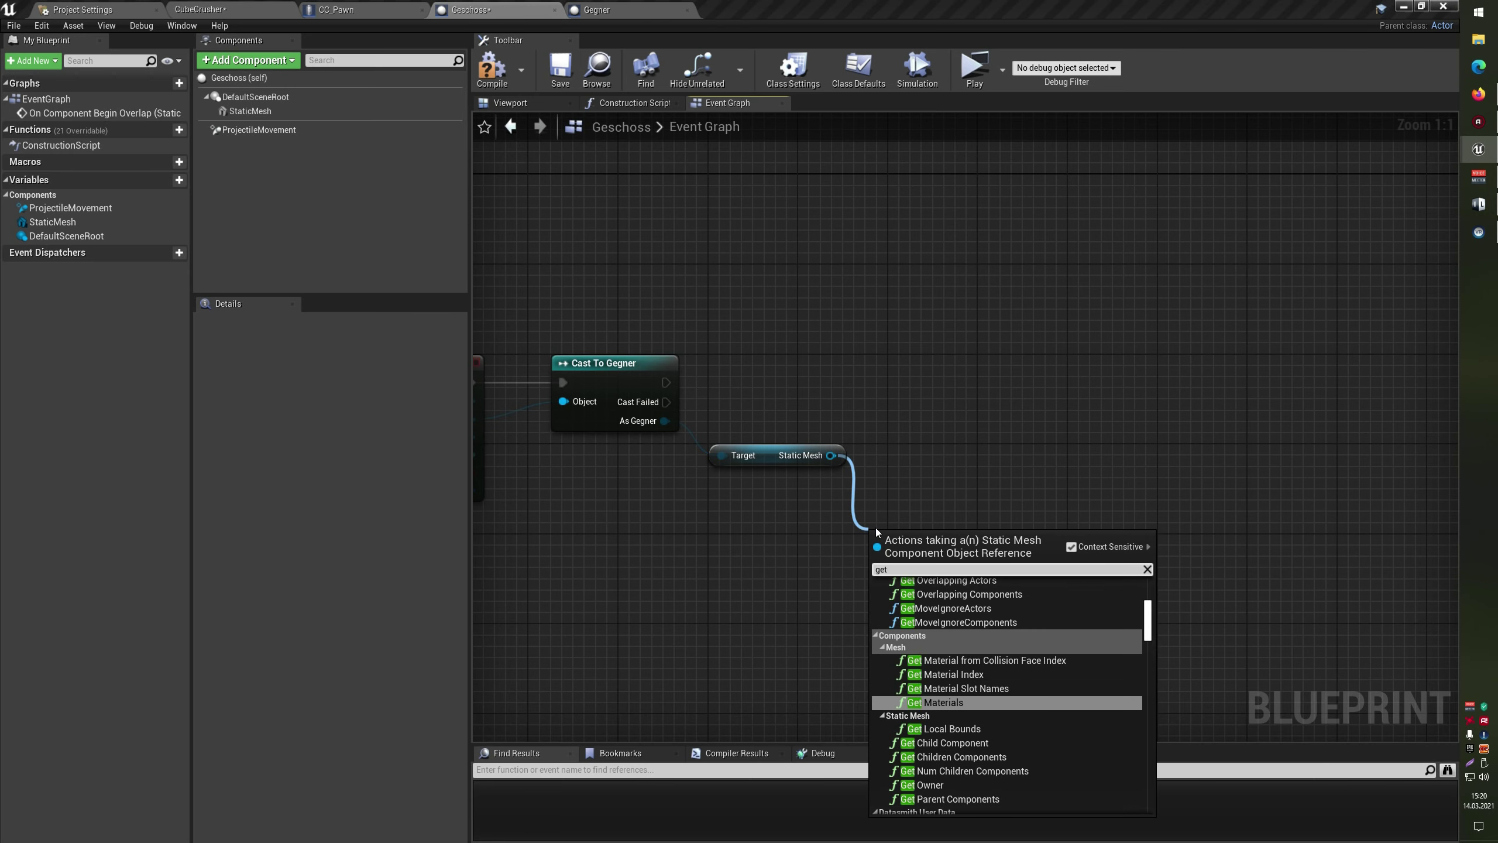
type(" loca")
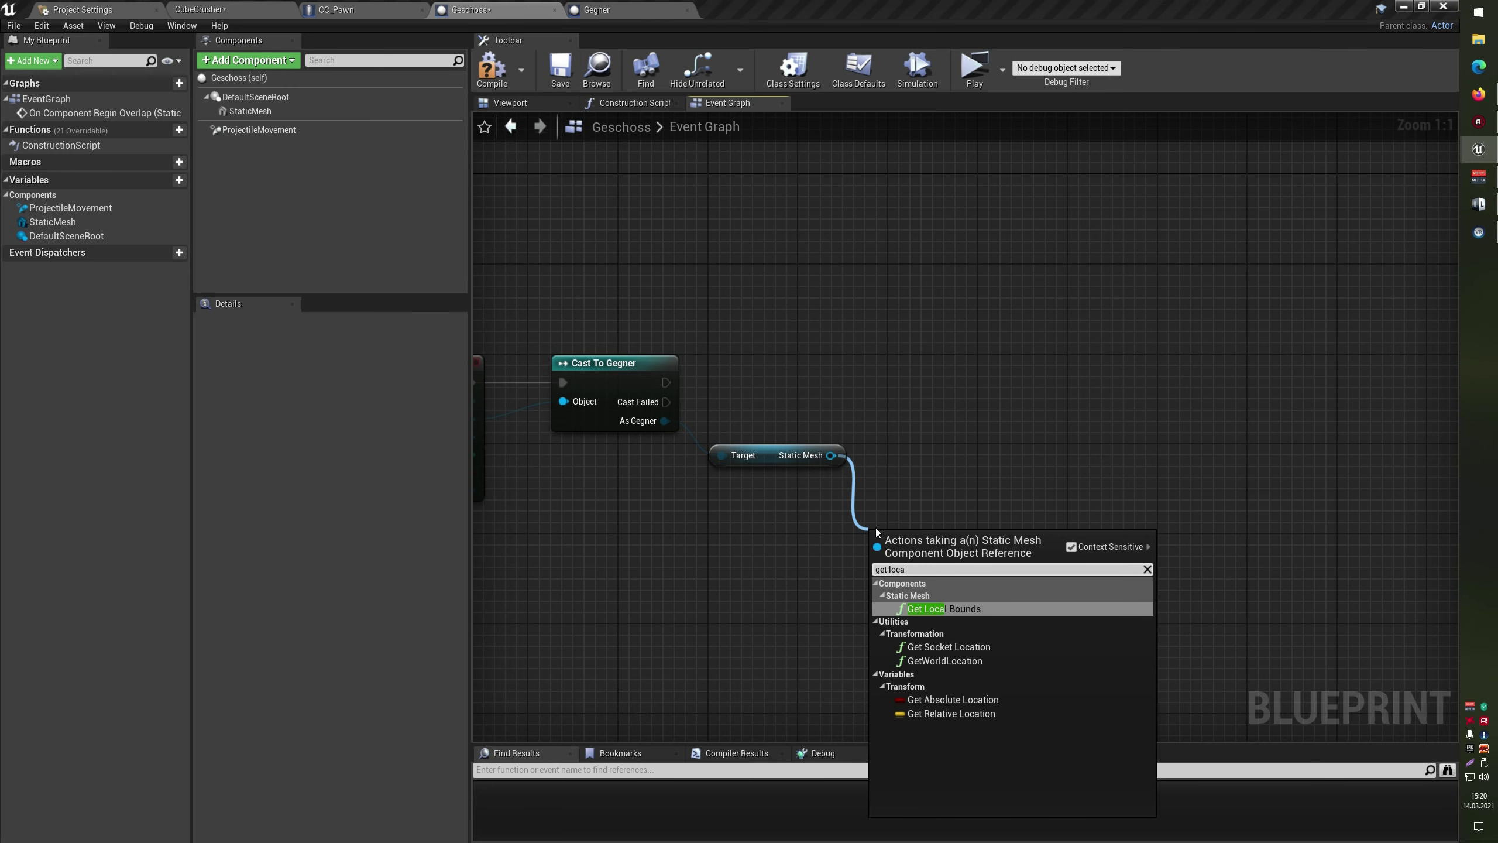
key("Down")
key("Down")
key("Return")
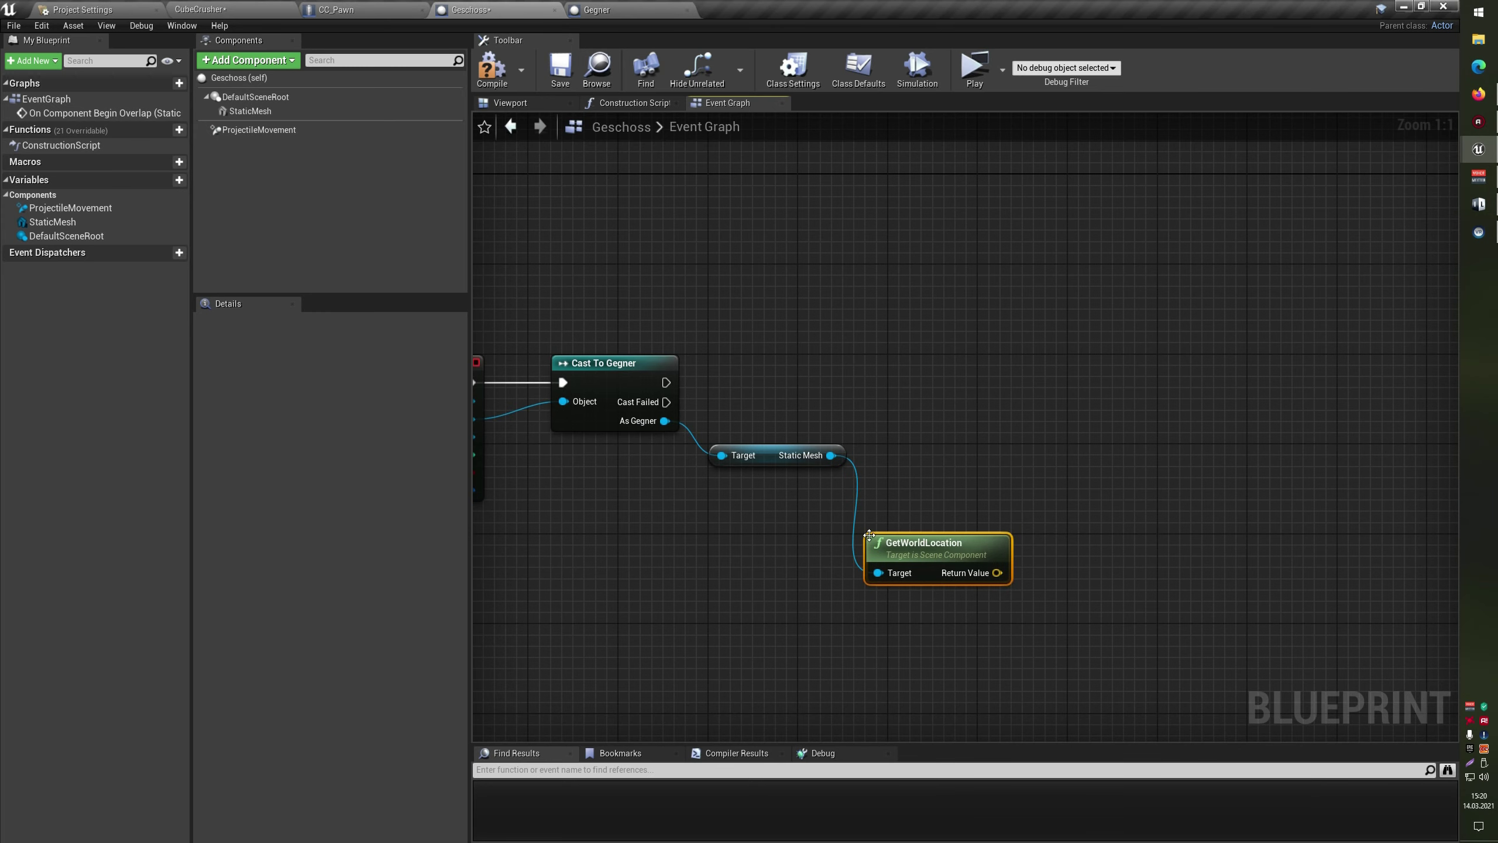
left_click_drag(870, 535, 713, 467)
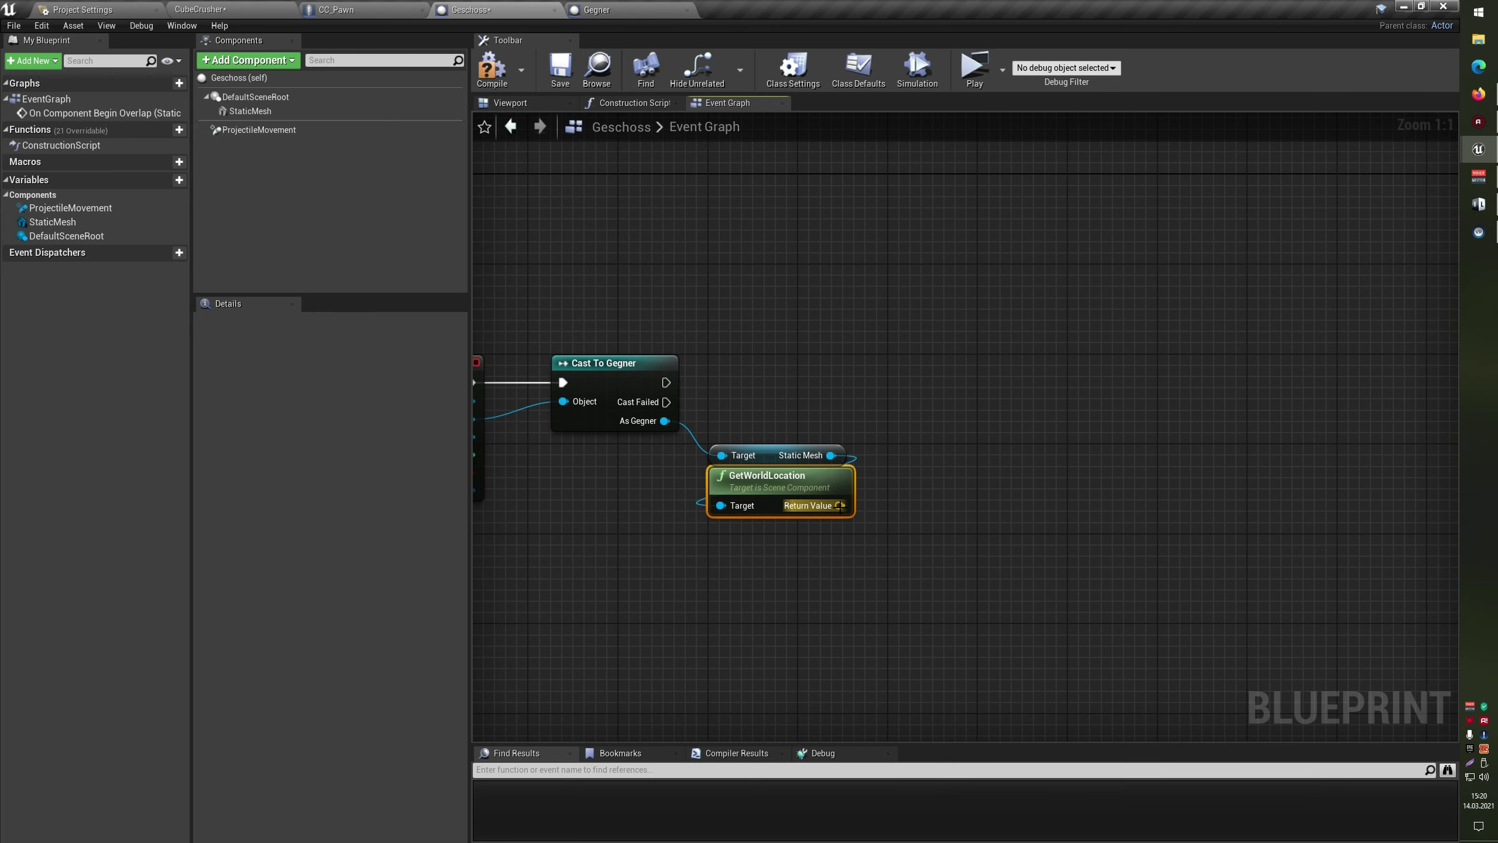
right_click_drag(1071, 484, 746, 477)
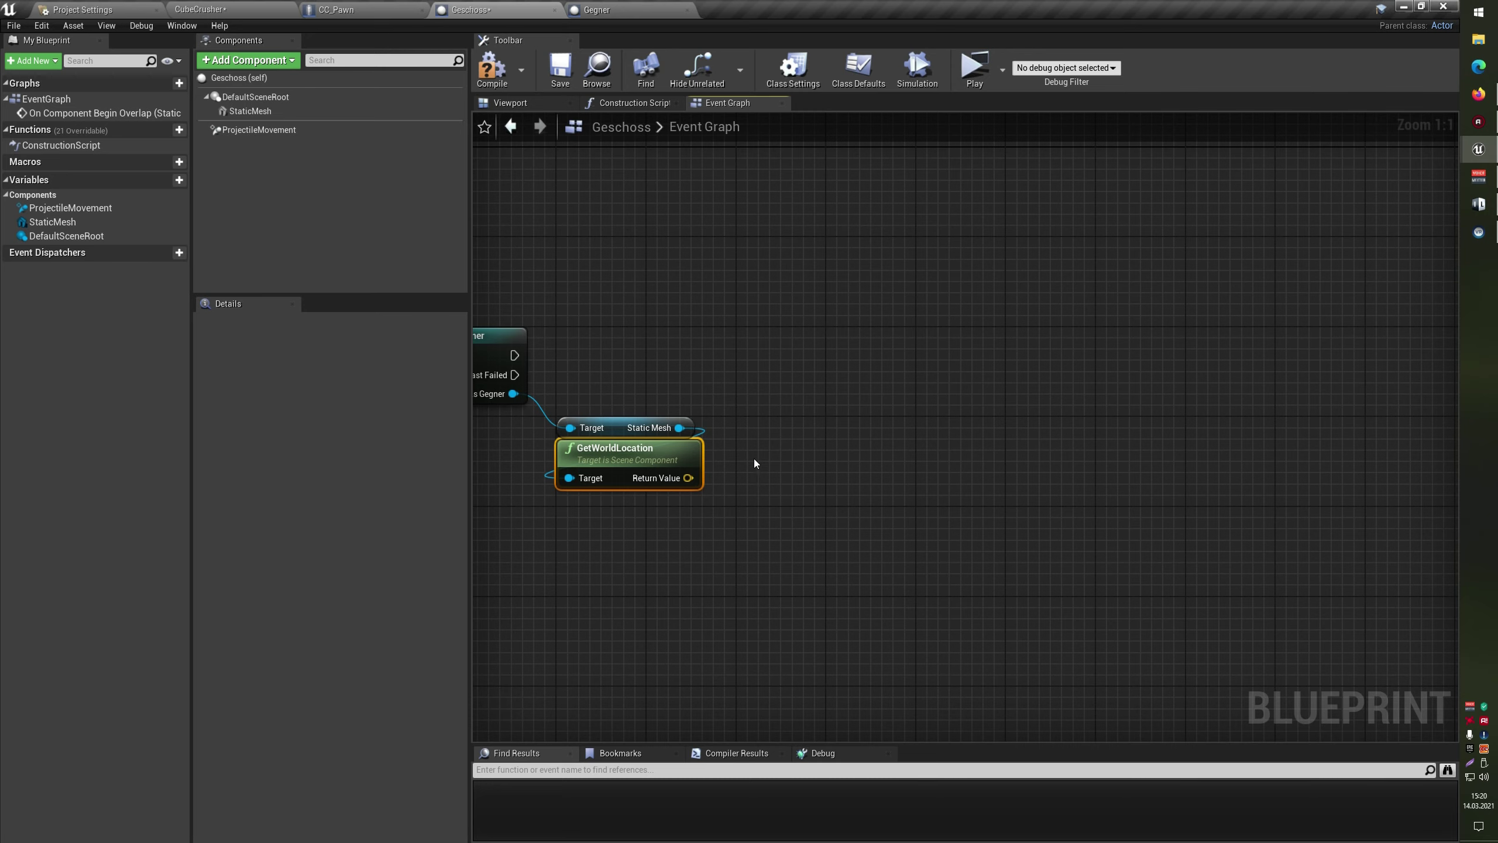
Add Spawn Emitter at Location and Spawn Sound at Location nodes to the graph
right_click(767, 444)
type("spaw")
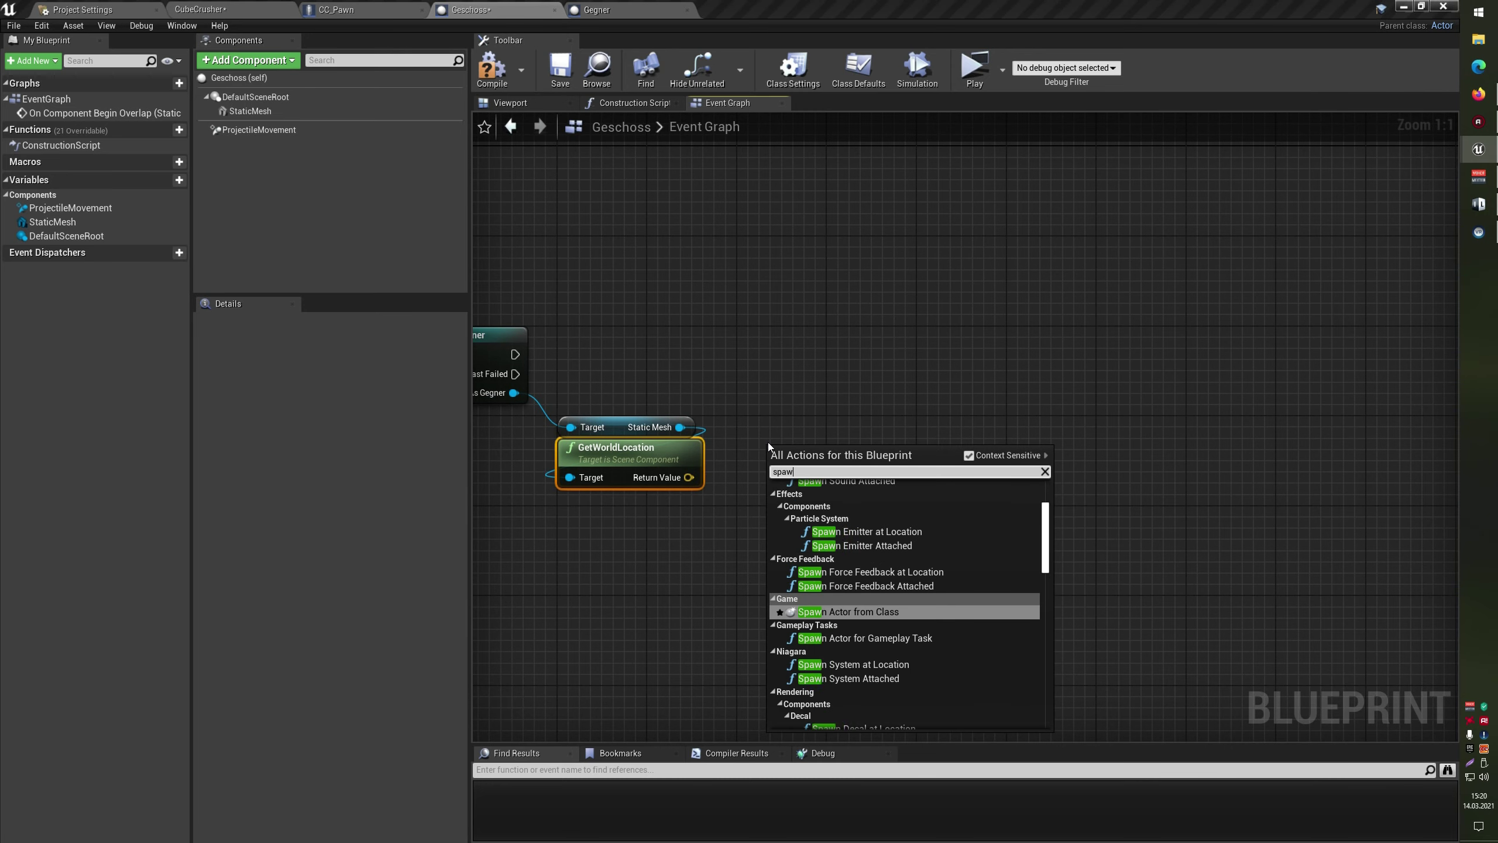
type("n emi")
key("Up")
key("Return")
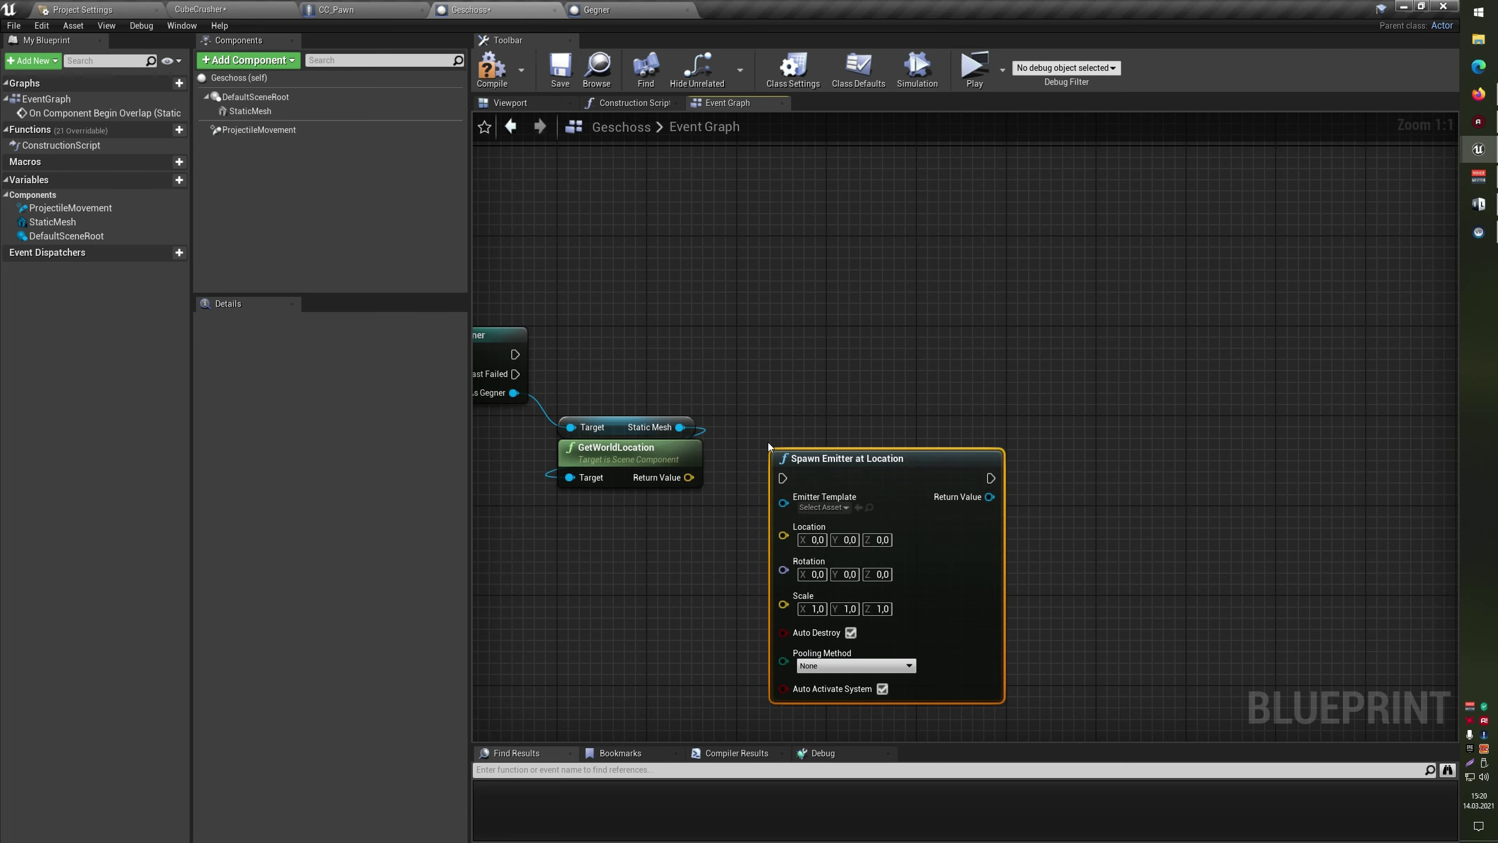
right_click(1091, 462)
type("s")
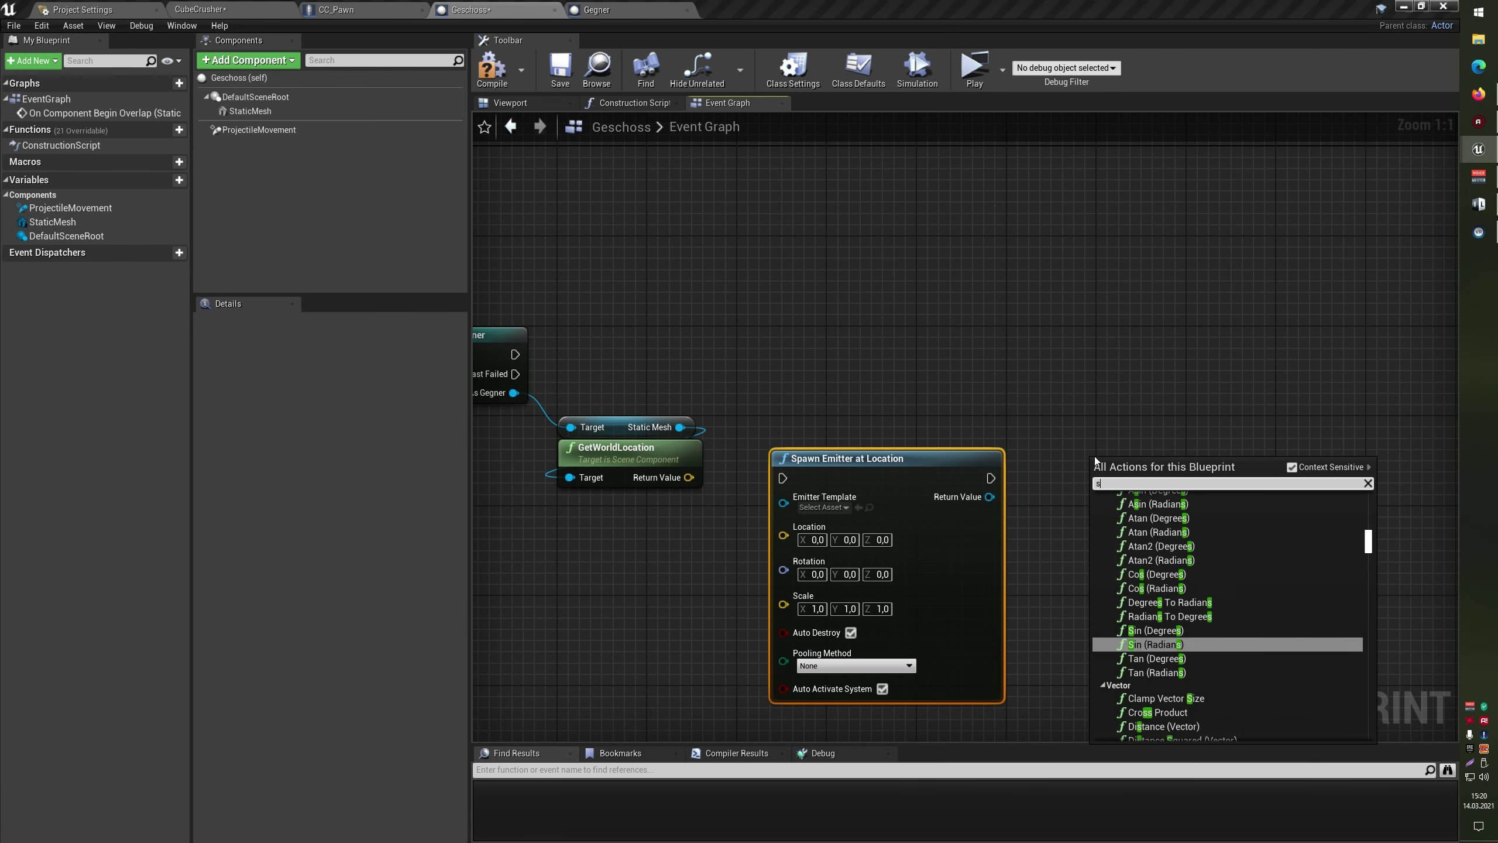
type("pawn sound")
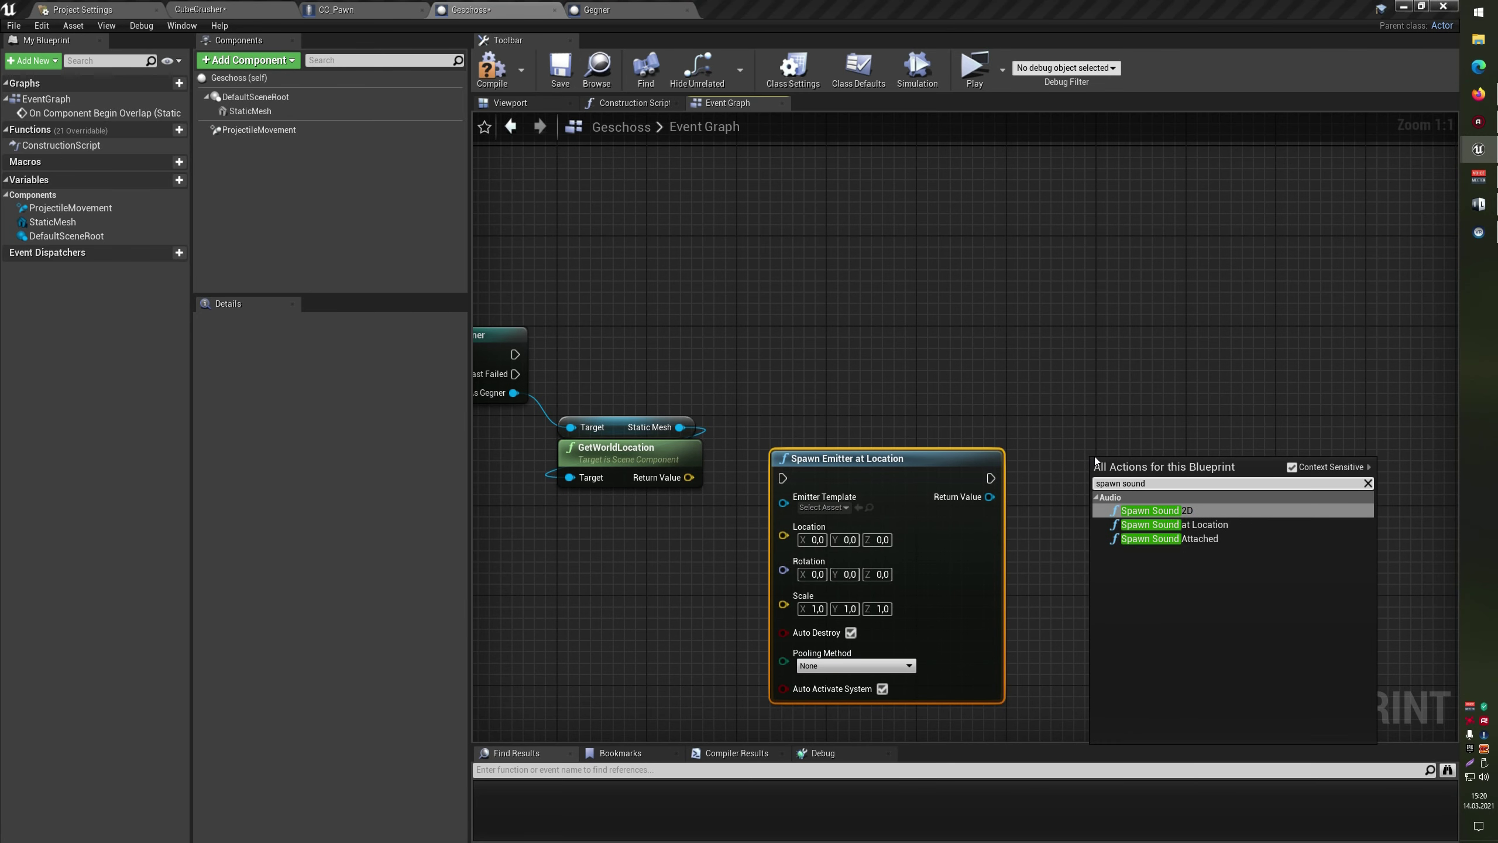
key("Down")
key("Return")
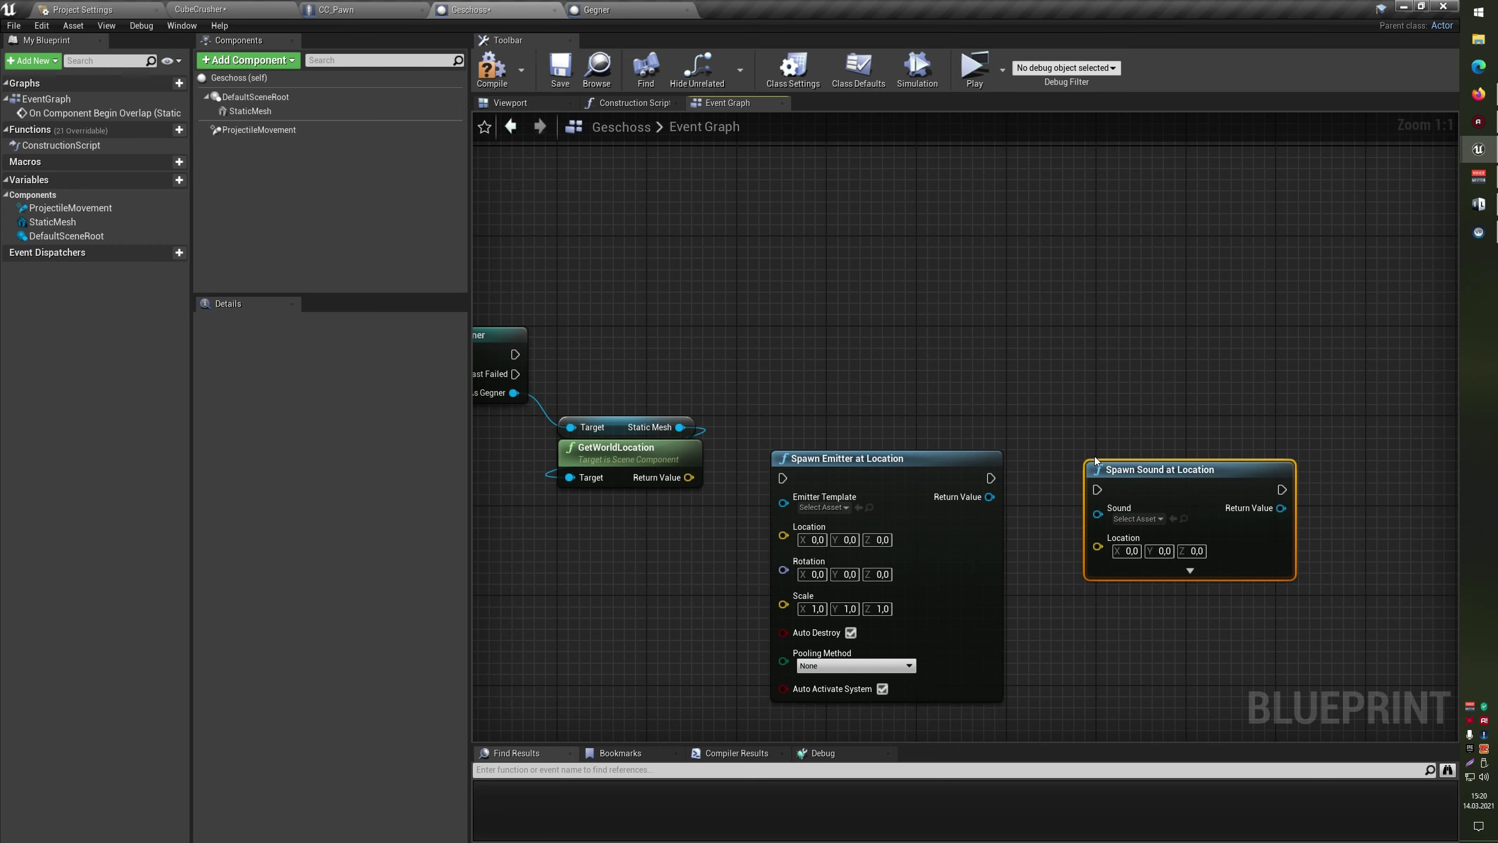
Chain execution Cast To Gegner → Spawn Emitter → Spawn Sound and expand Spawn Sound's advanced pins
left_click_drag(740, 451, 760, 409)
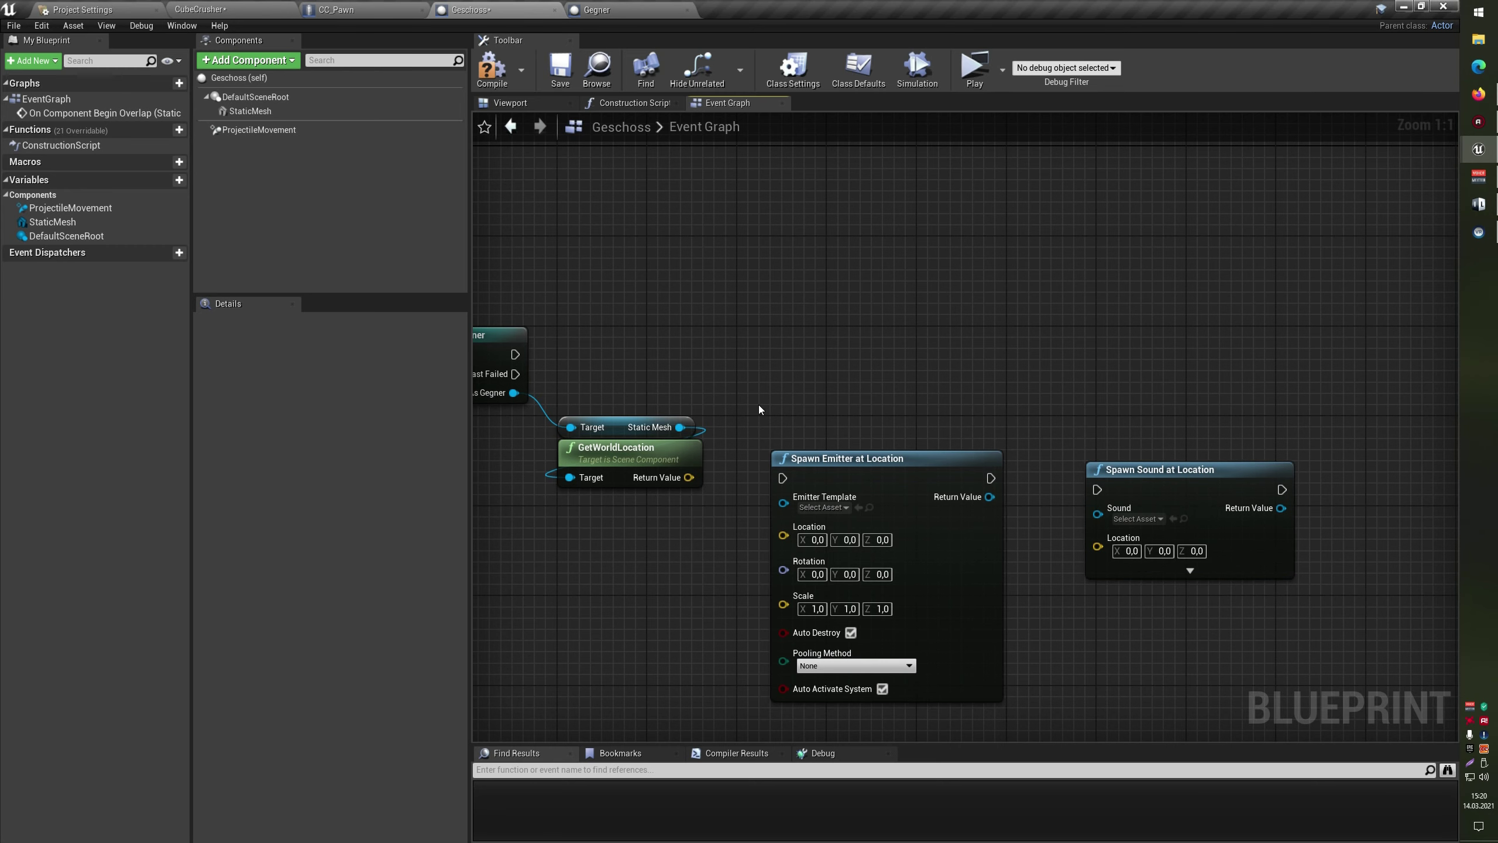
mouse_move(513, 354)
left_mouse_down()
mouse_move(782, 478)
mouse_move(838, 342)
mouse_move(803, 353)
left_mouse_up()
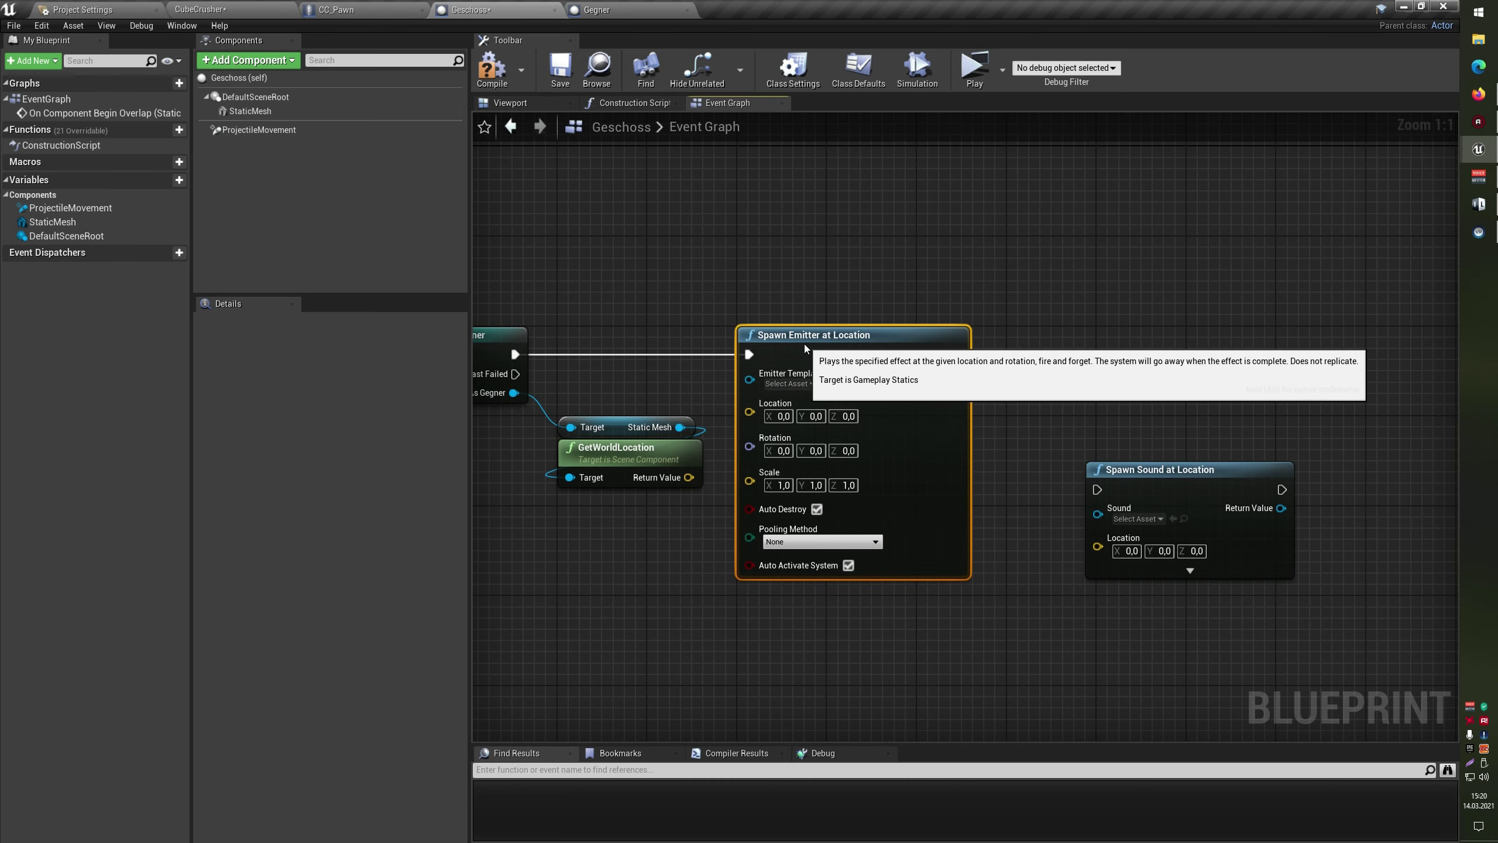
left_click_drag(1148, 469, 1182, 335)
left_click_drag(957, 354, 980, 345)
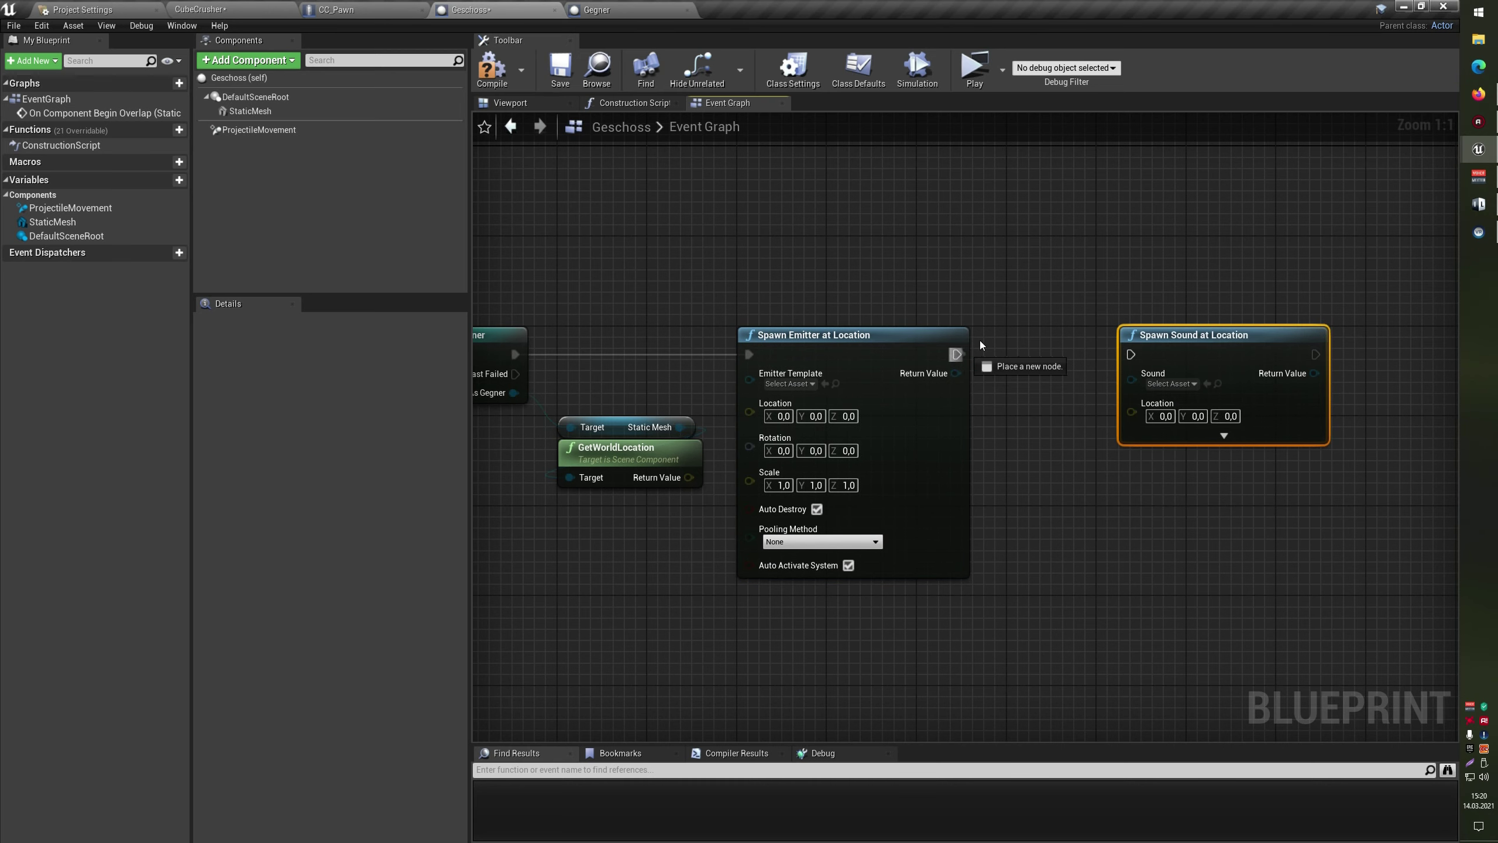
left_click_drag(1125, 361, 1130, 354)
left_click_drag(1243, 438, 1220, 438)
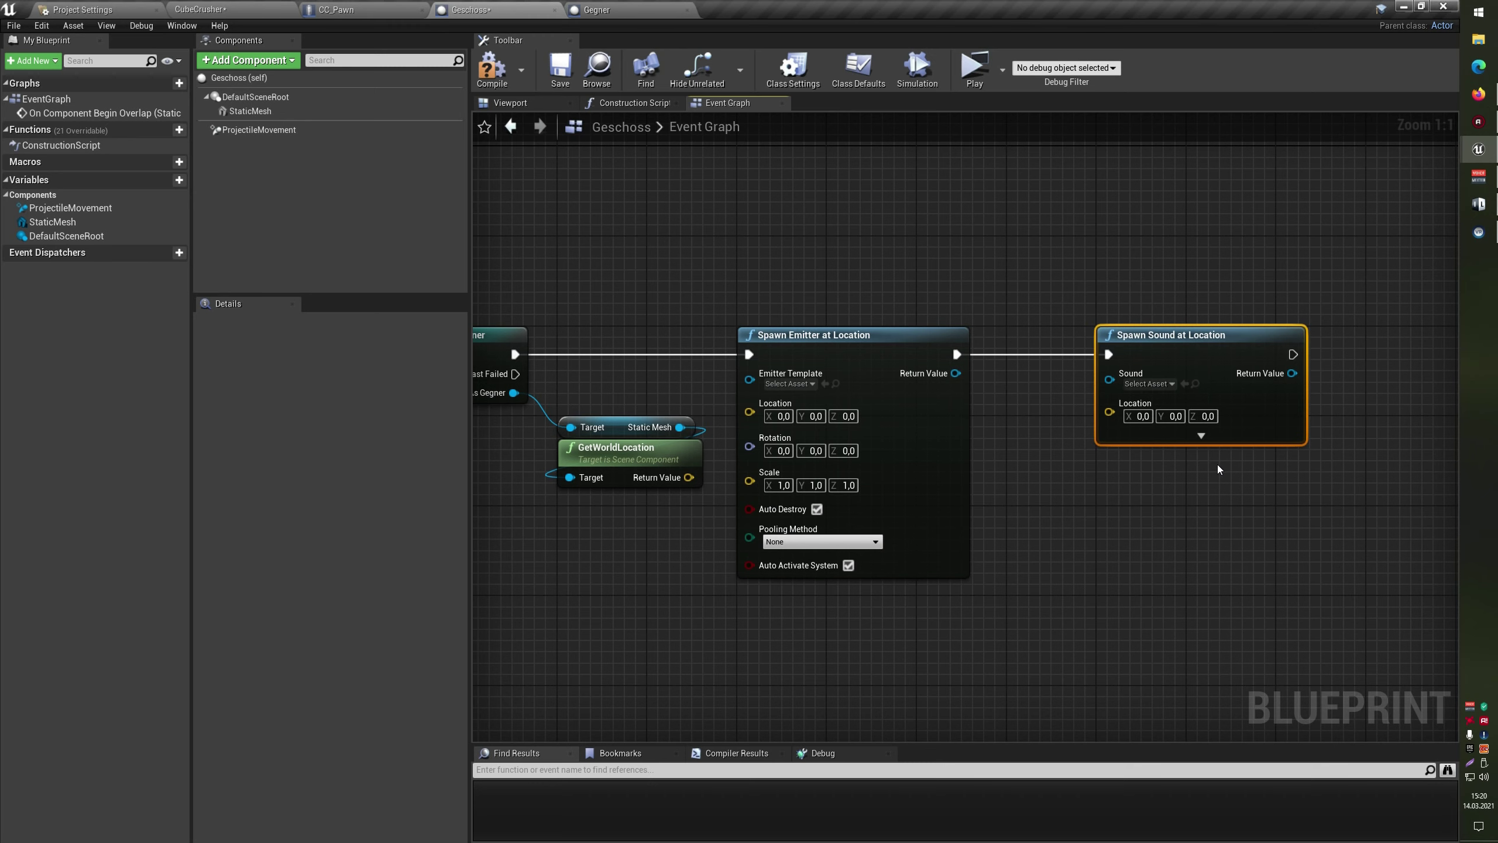
left_click(1220, 438)
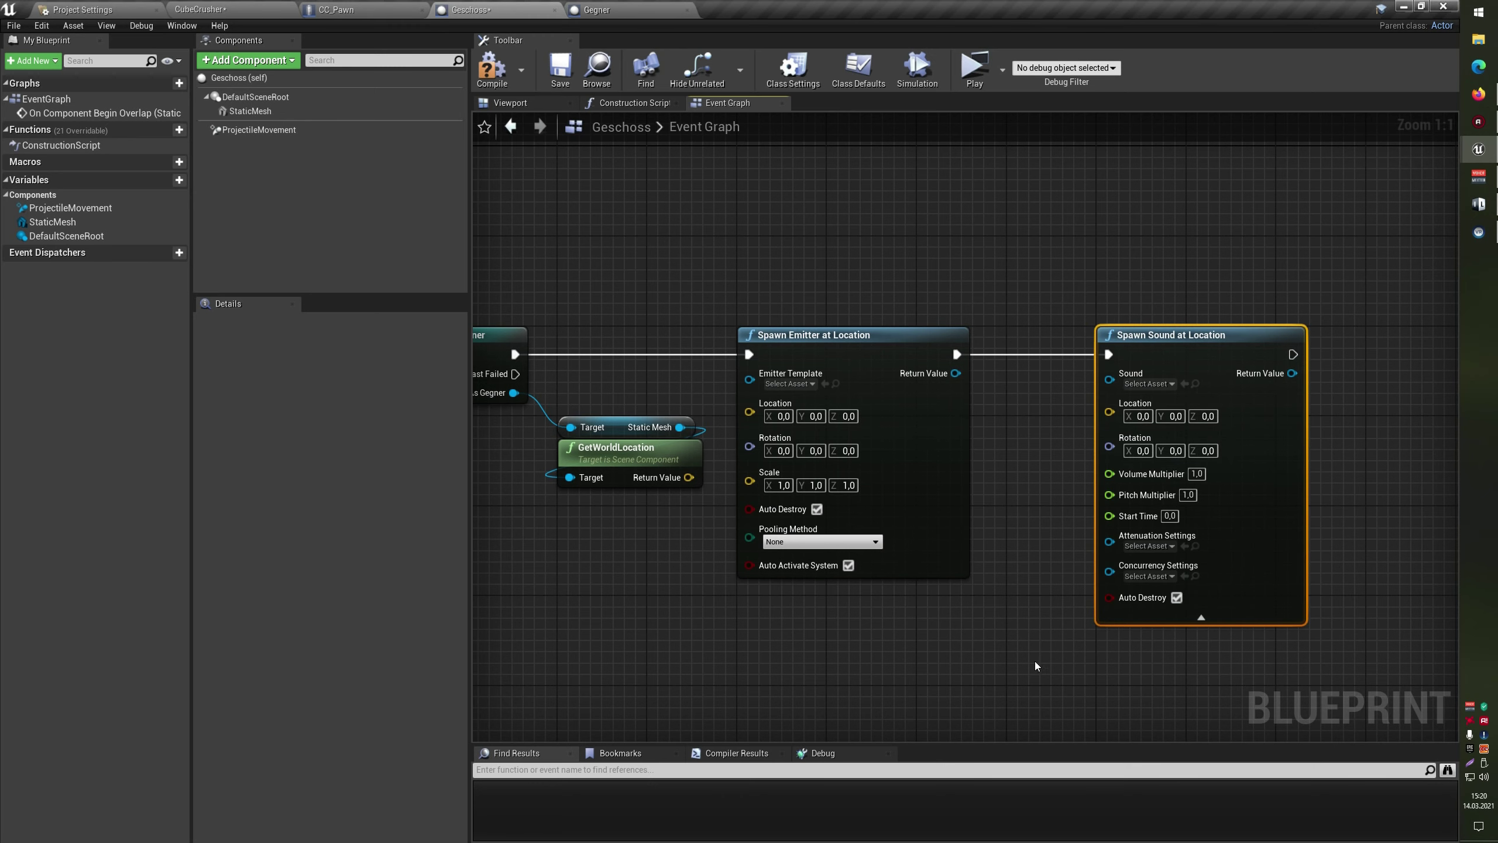
right_click_drag(687, 572, 759, 578)
left_click_drag(897, 340, 930, 341)
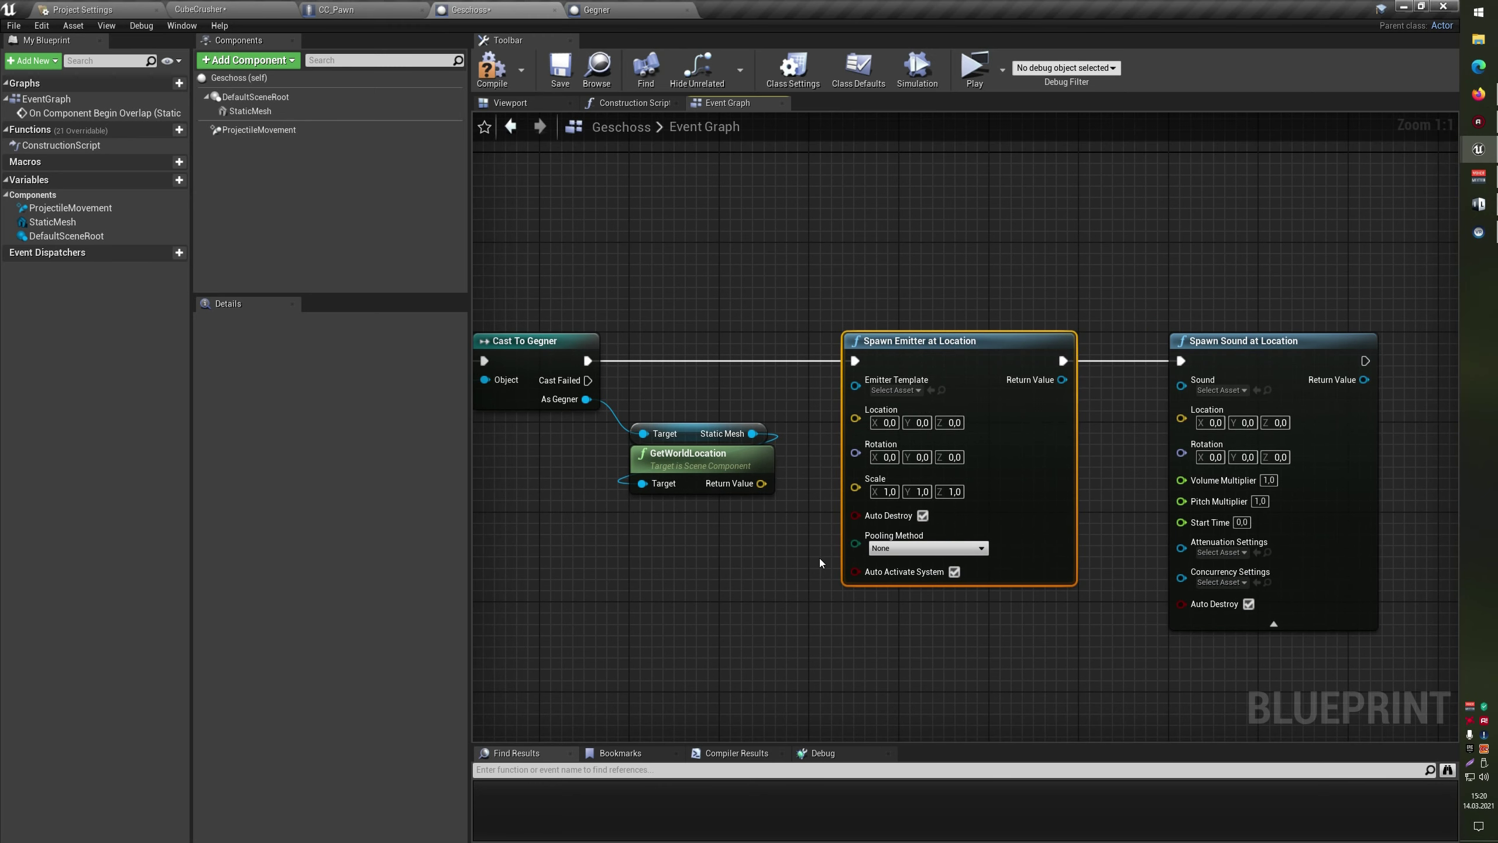
left_click(834, 452)
Wire GetWorldLocation into both spawn nodes' Location pins and use the P_Explosion emitter
left_click_drag(761, 483, 865, 418)
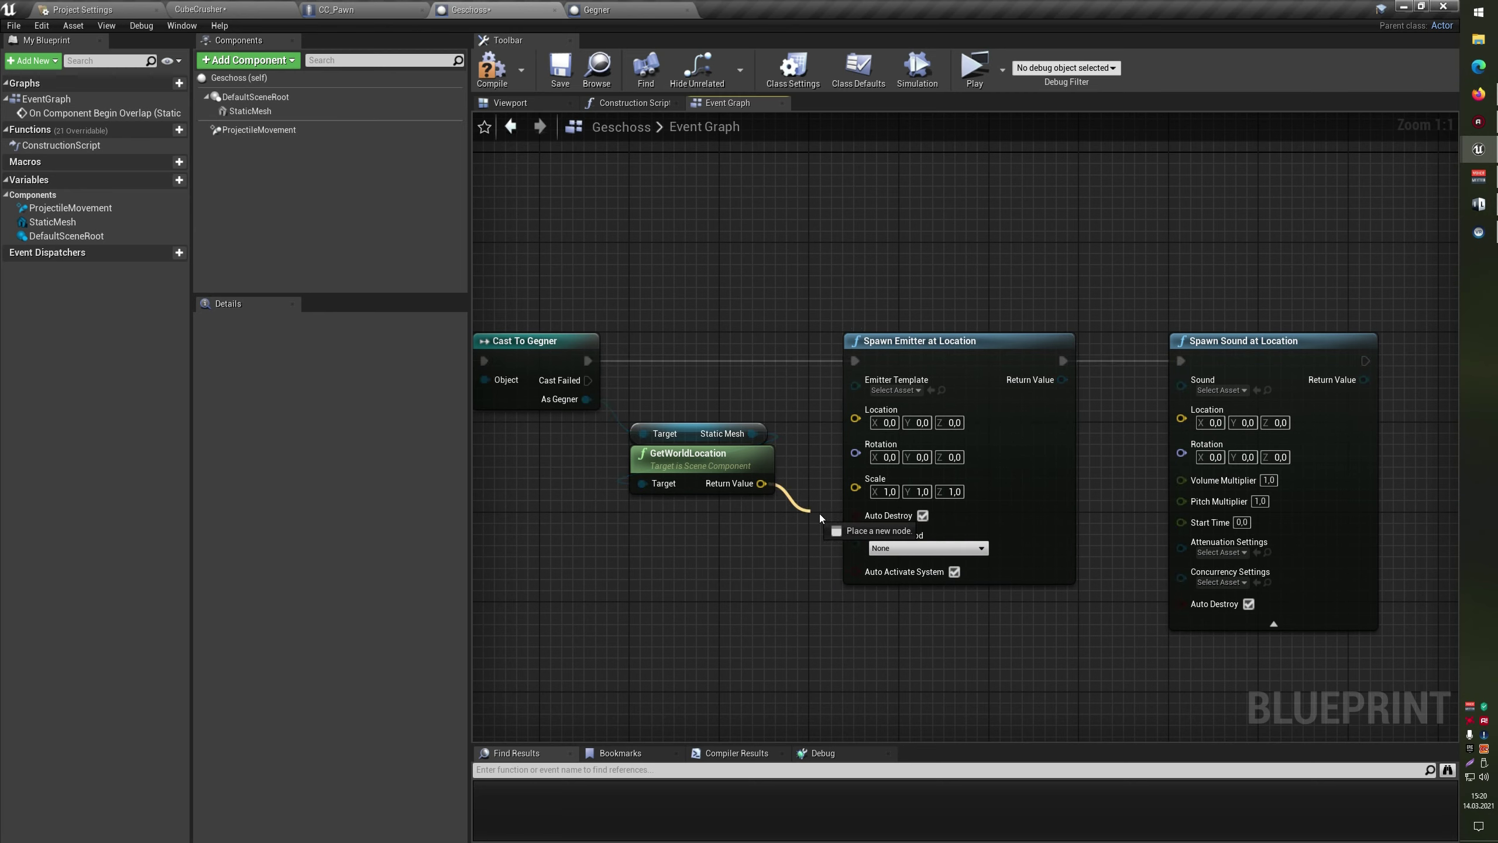
left_click_drag(761, 484, 1181, 419)
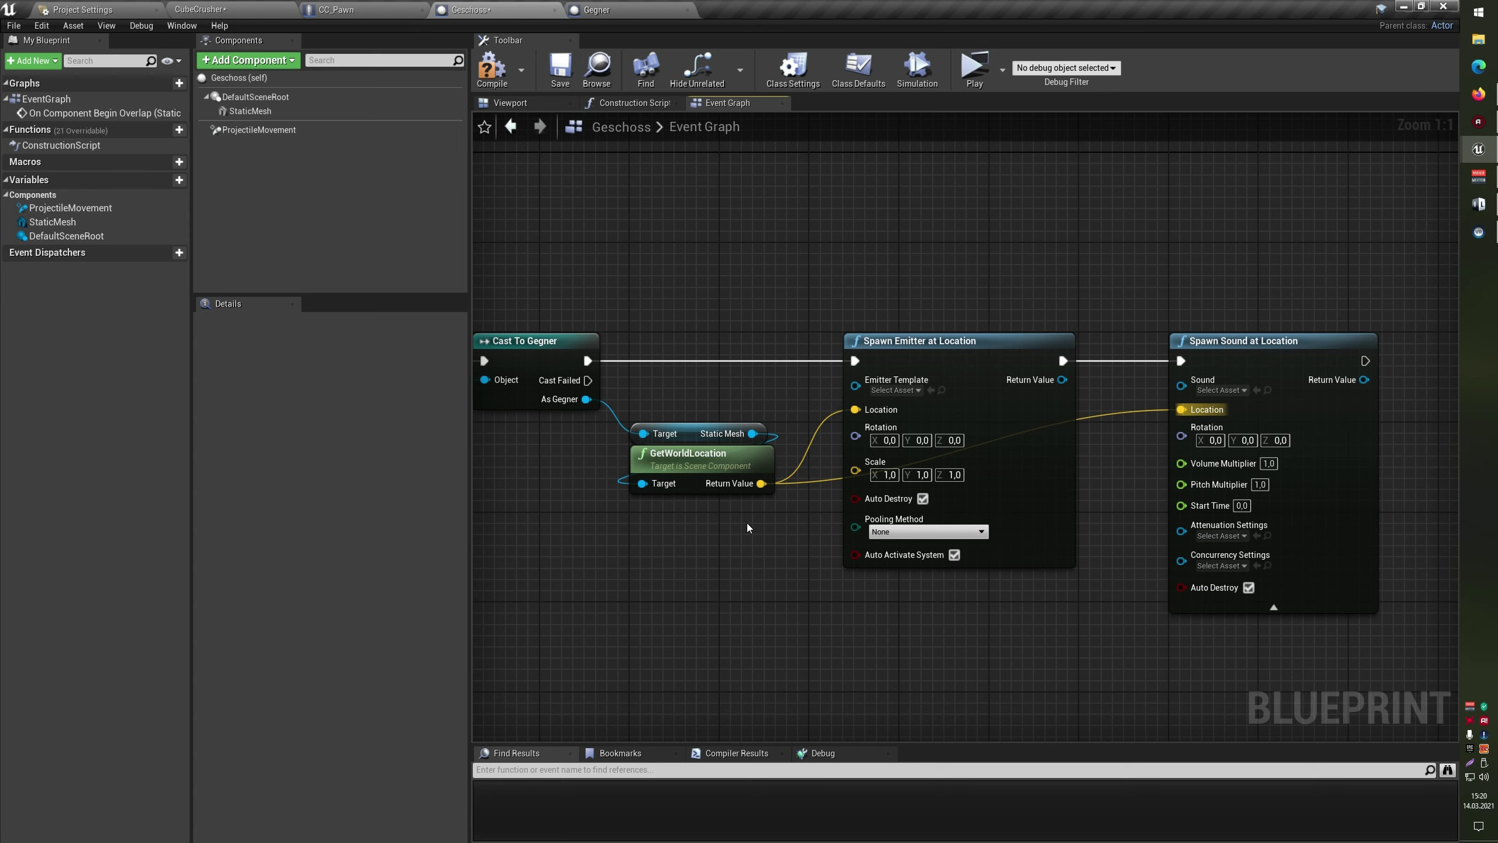
left_click(902, 390)
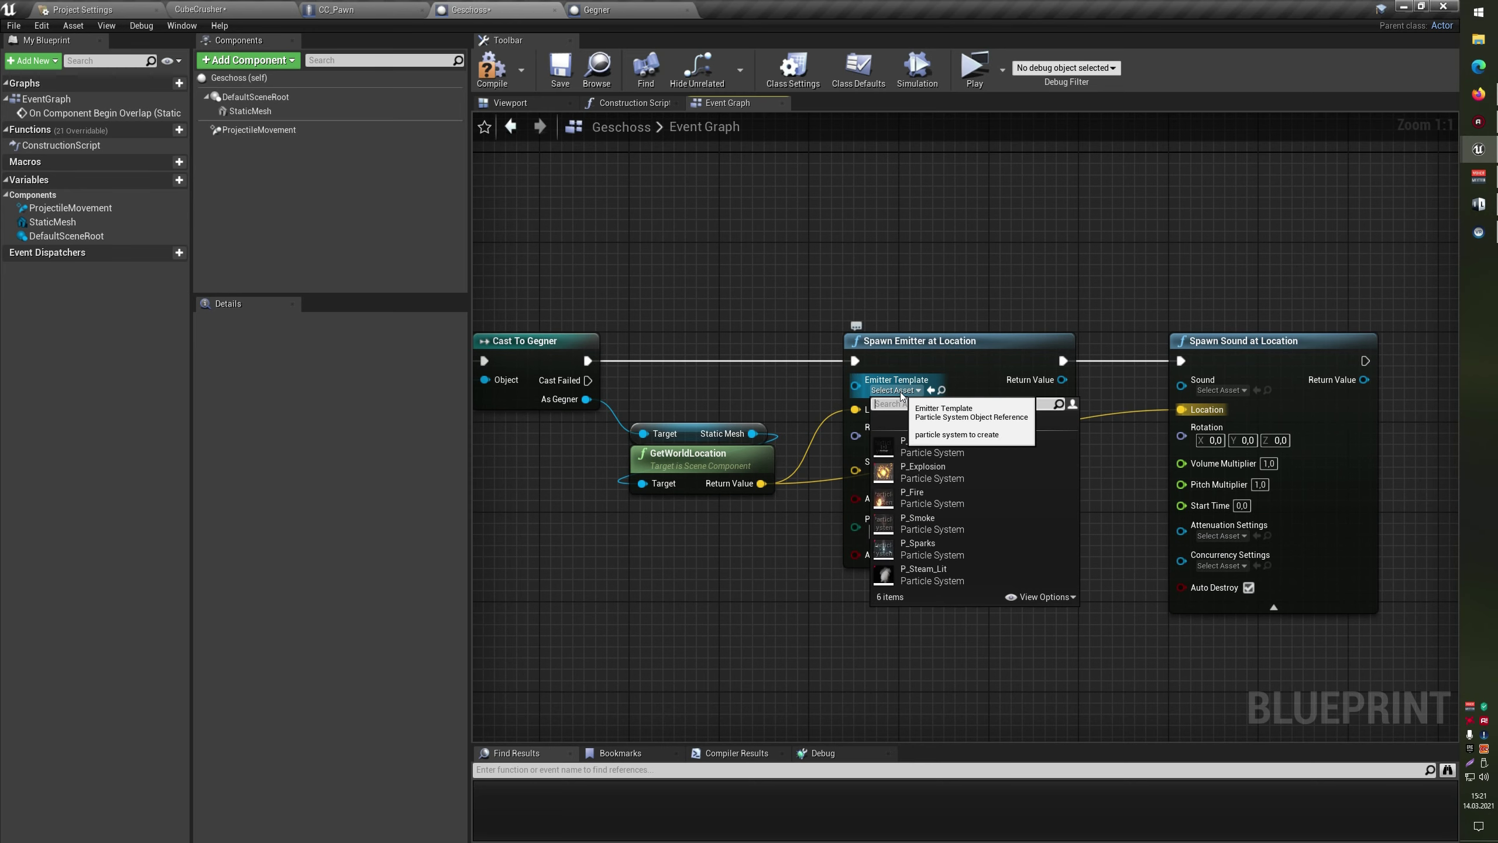
left_click(985, 475)
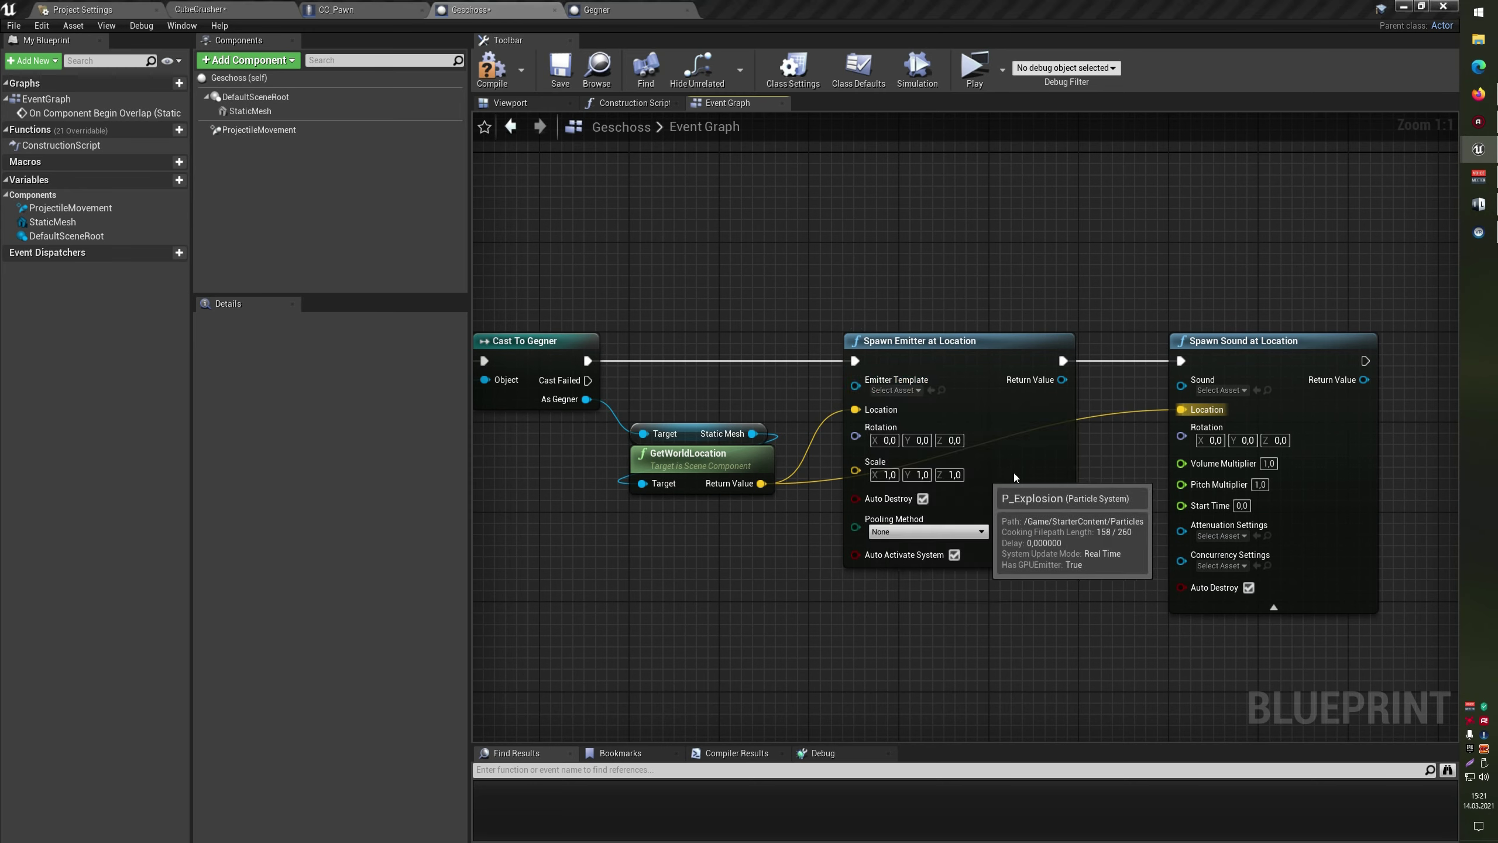
Set Spawn Sound at Location to play Explosion_Cue
left_click(1229, 391)
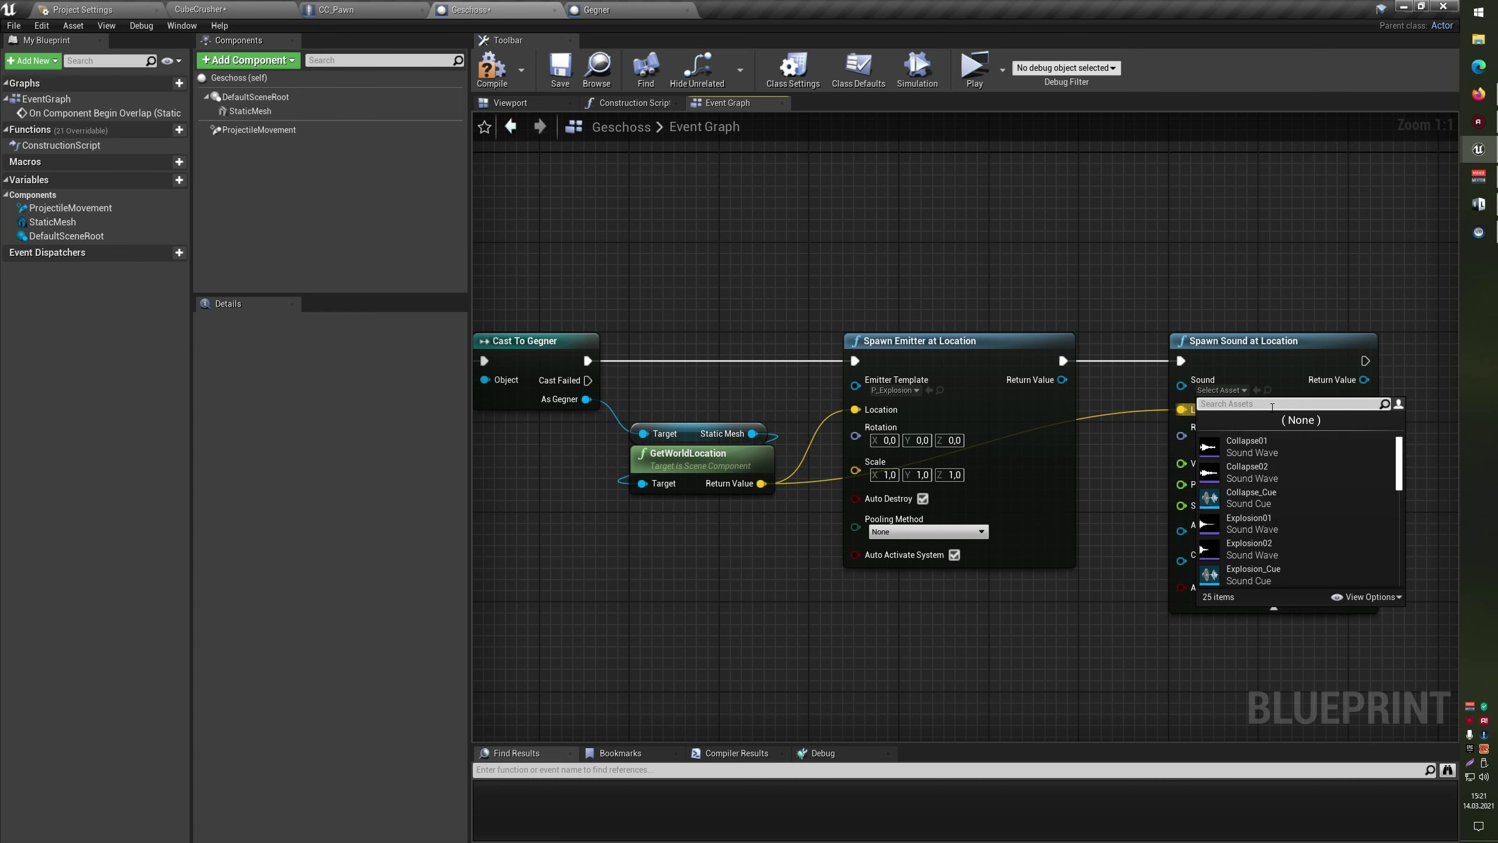
type("ex")
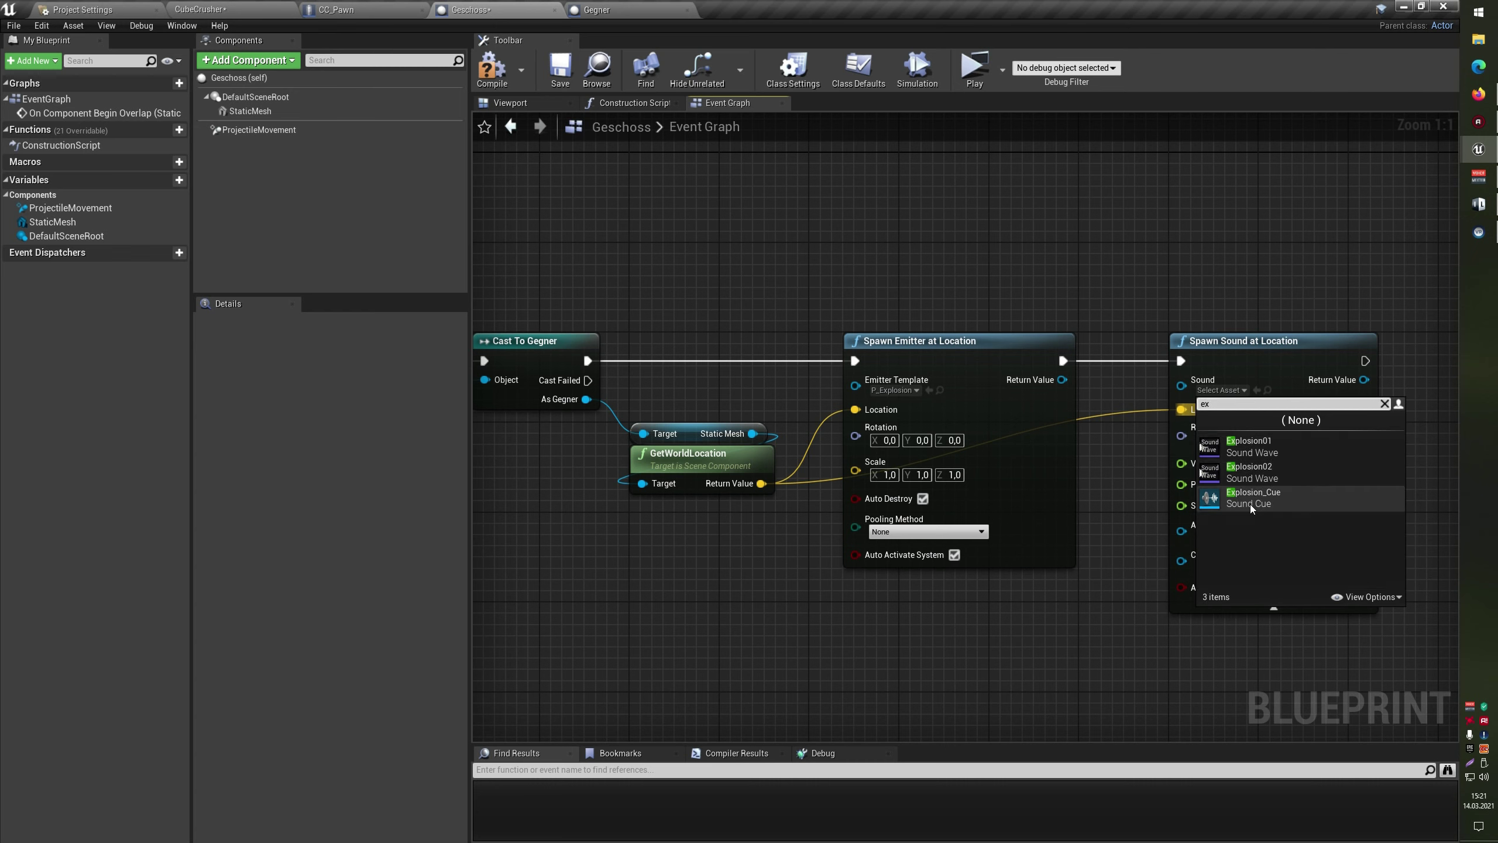
left_click(1250, 501)
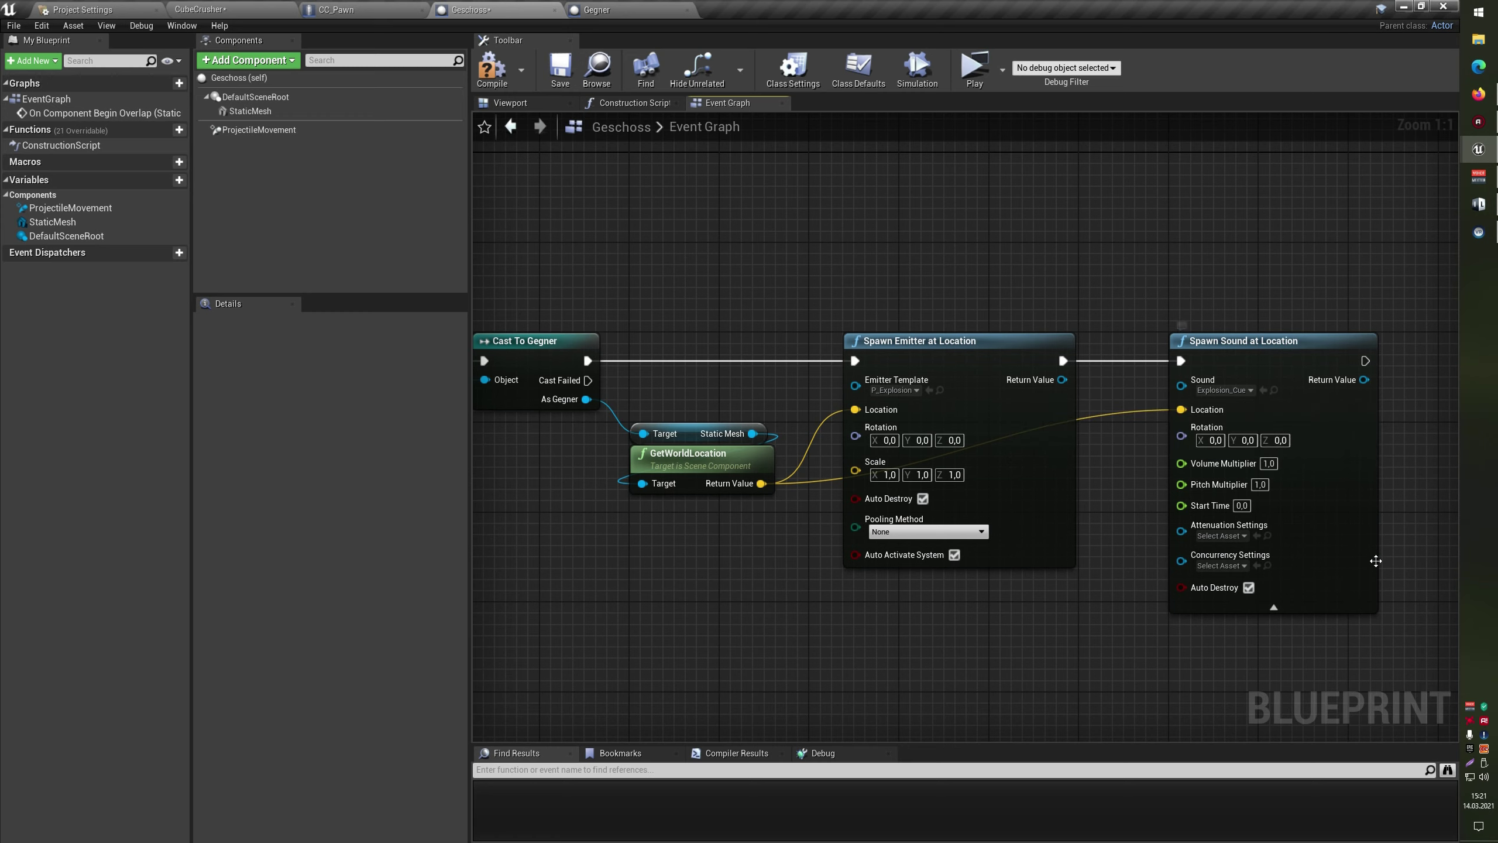
right_click_drag(1174, 401, 1067, 399)
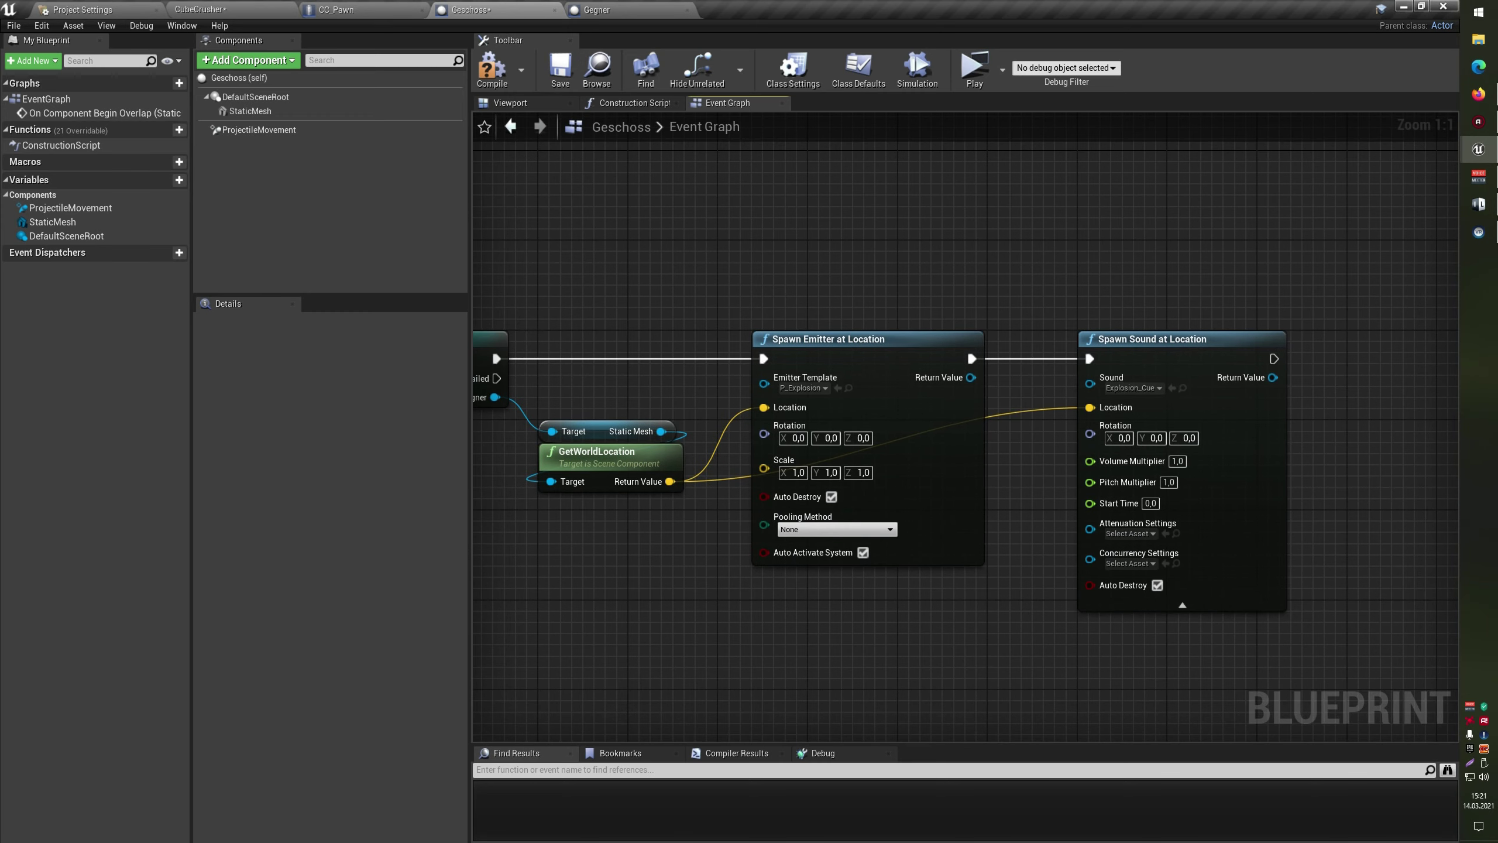
right_click_drag(967, 348, 1255, 349)
Play-test the level, lower Explosion_Cue's Volume Multiplier to 0.3, and test again
left_click(974, 69)
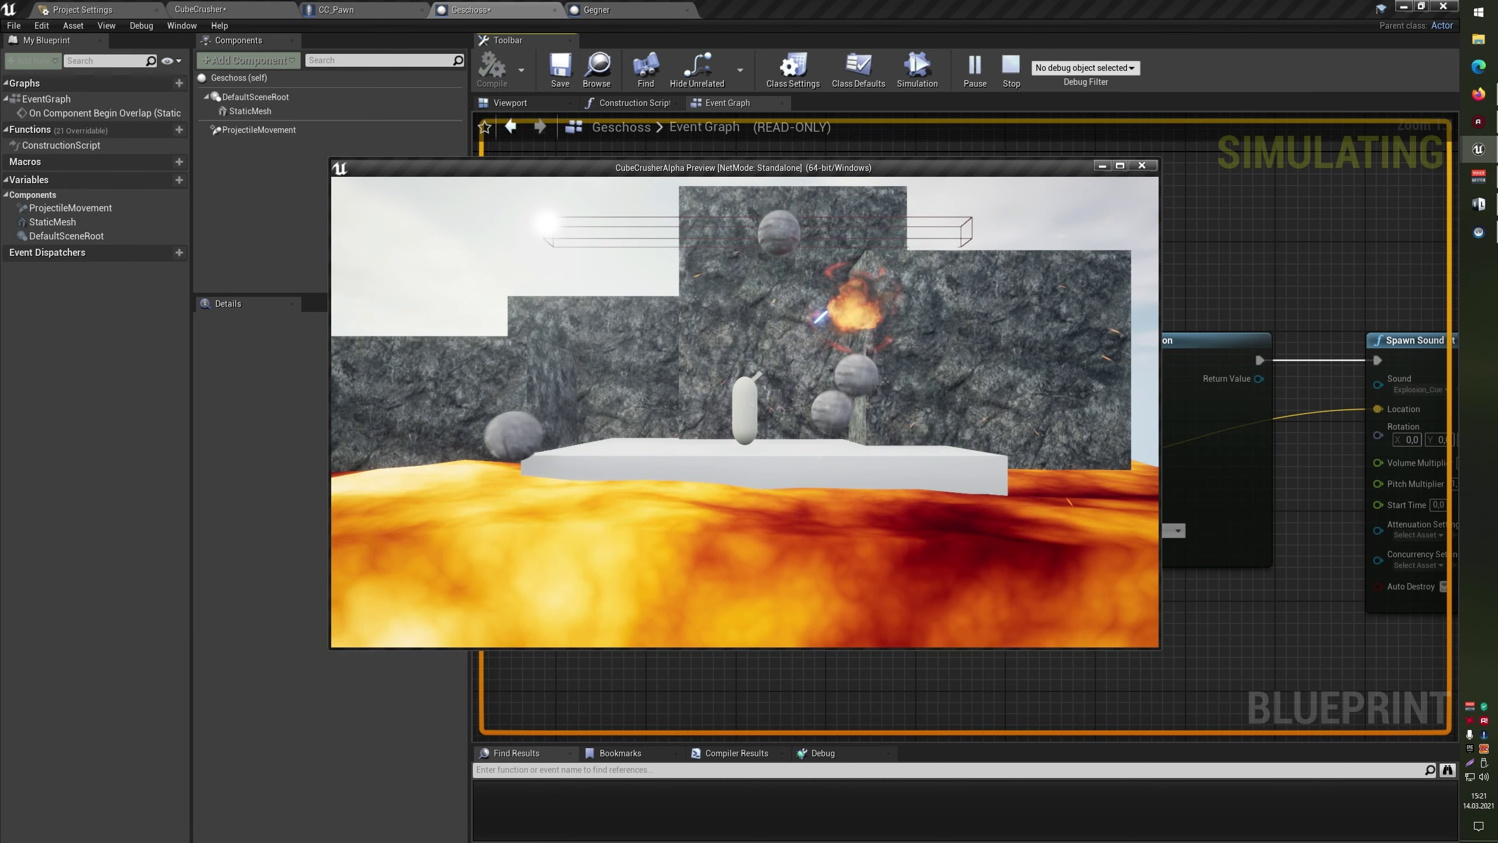
key("Escape")
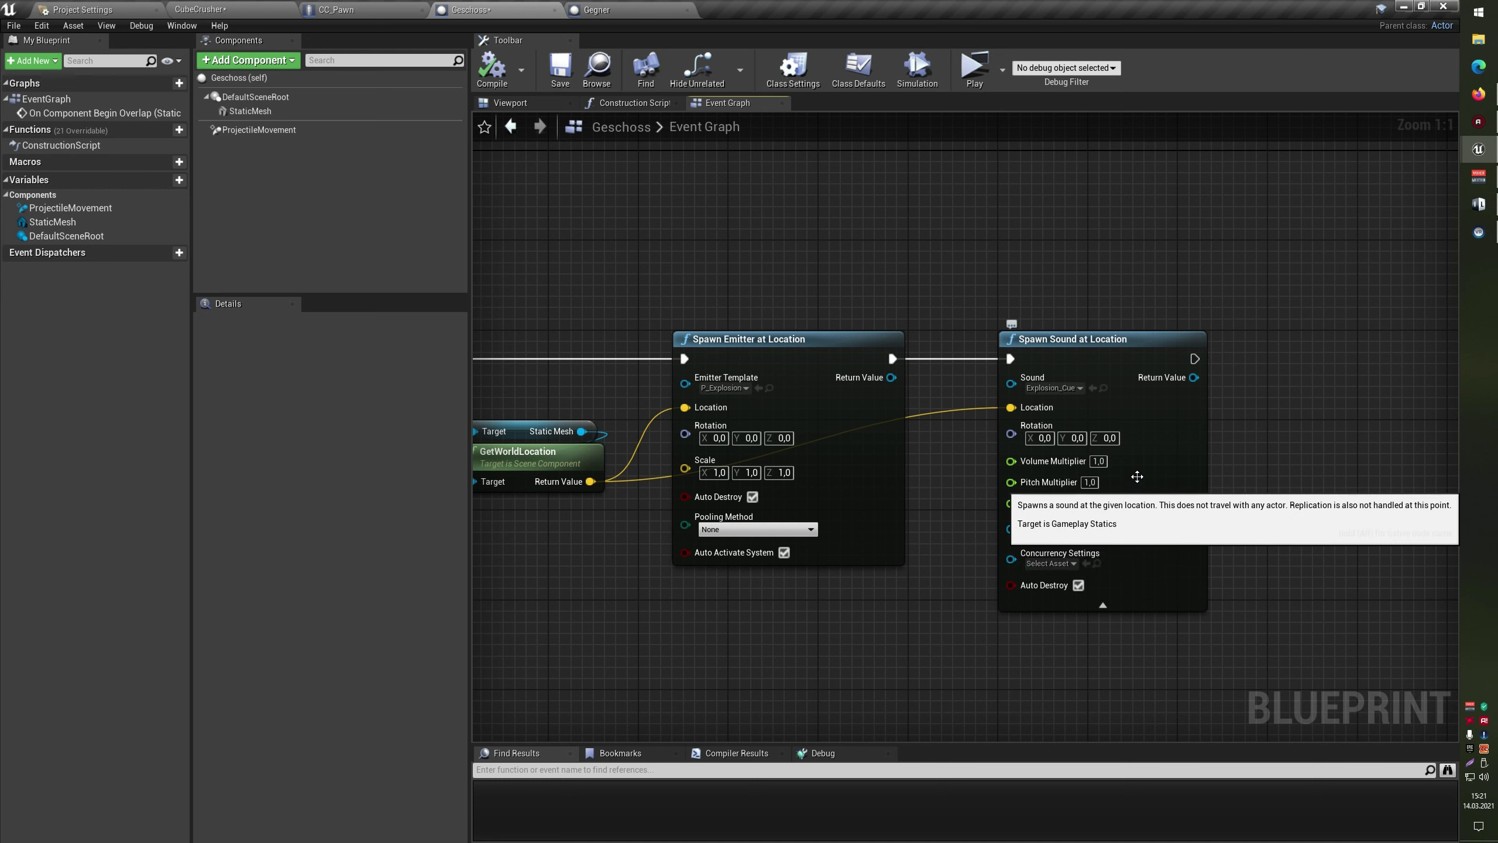
left_click(1098, 461)
type("0,3")
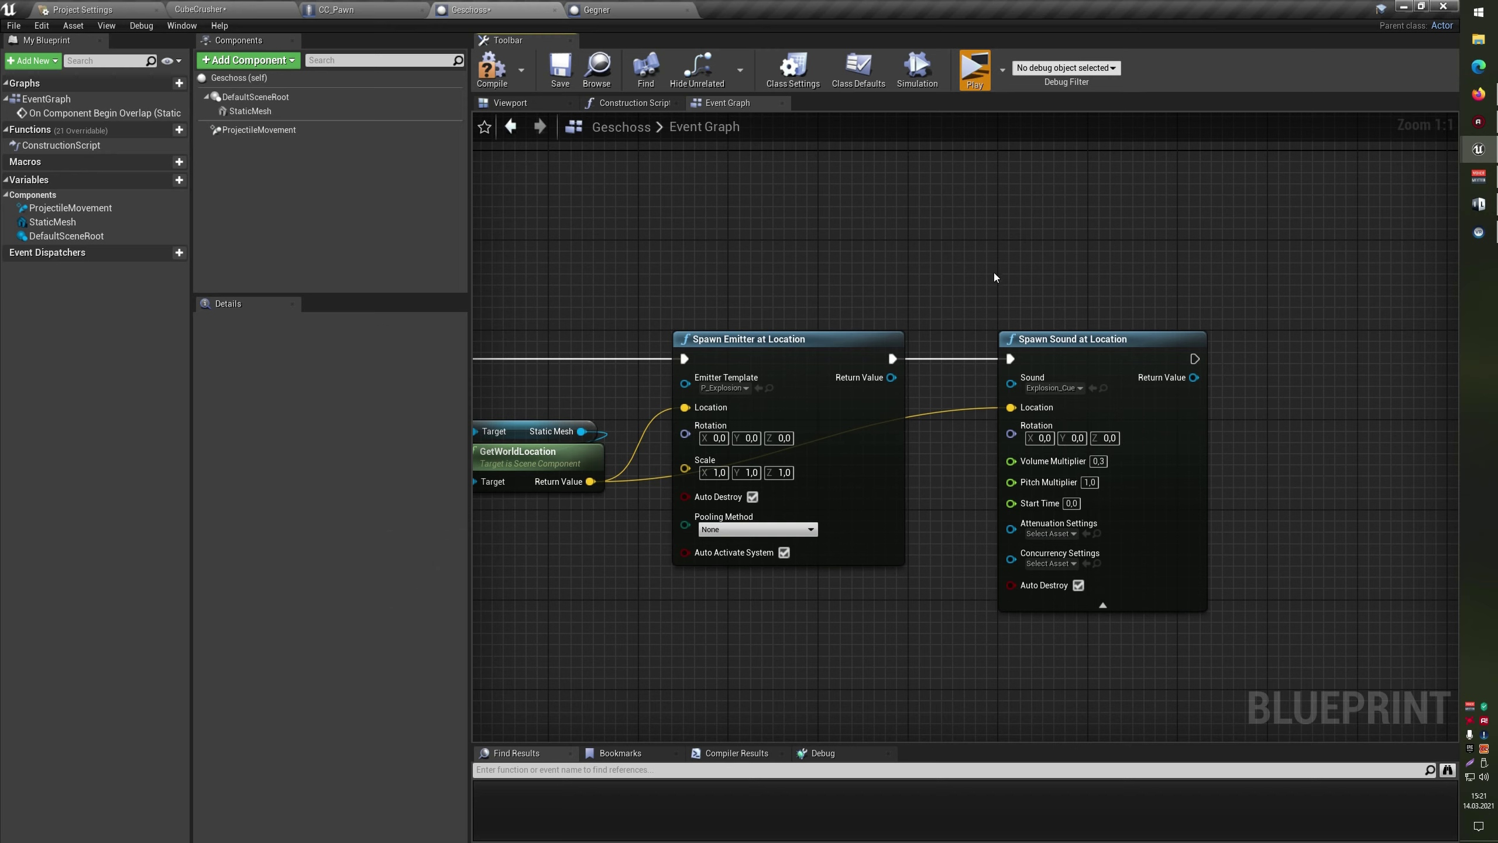
left_click(974, 77)
key("Escape")
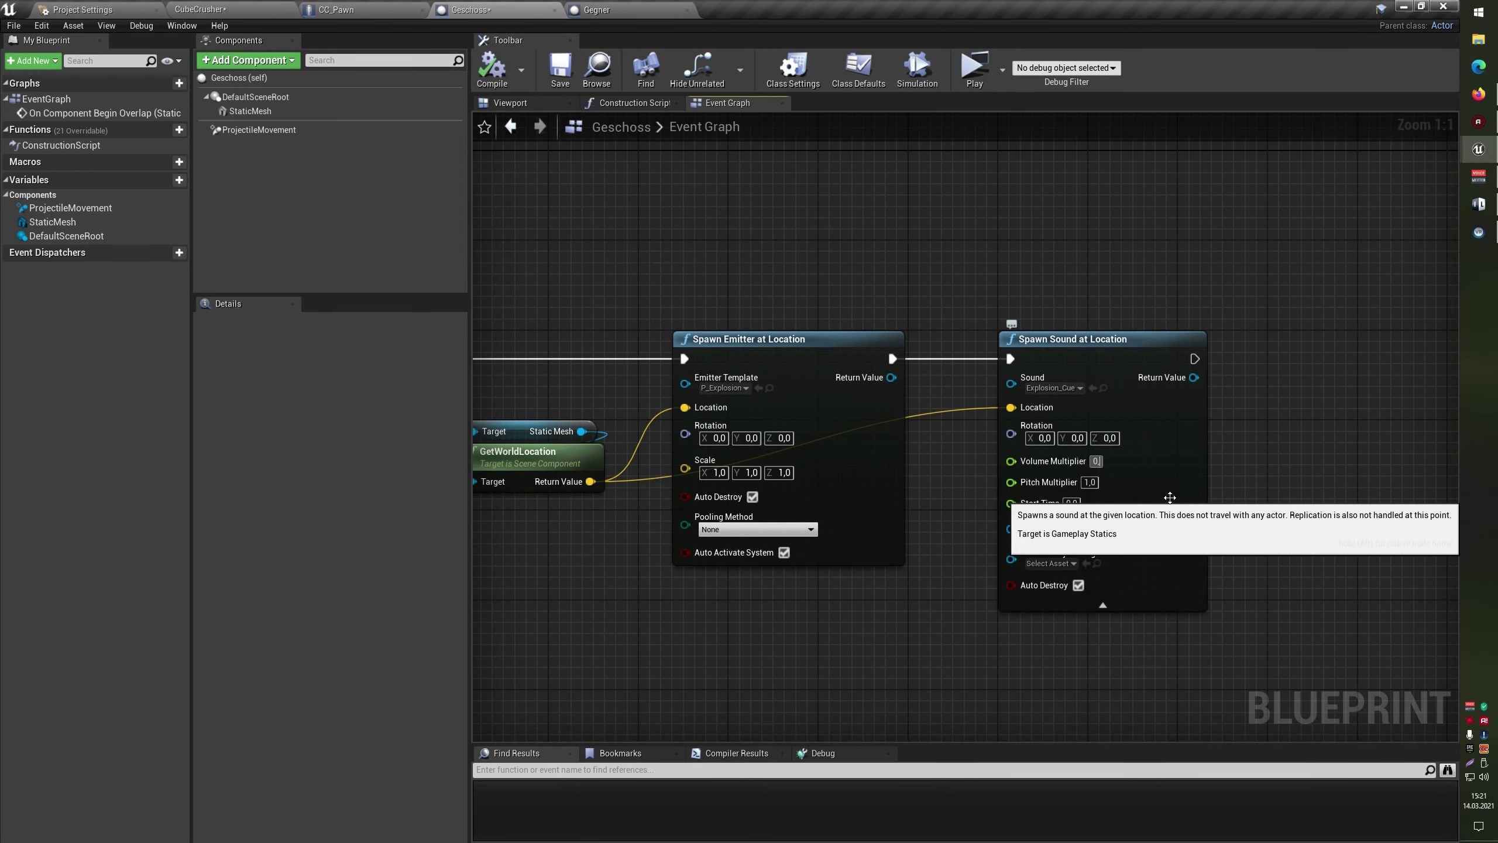
Play-test again, then select the Spawn Emitter and Spawn Sound at Location nodes and re-test
left_click(974, 68)
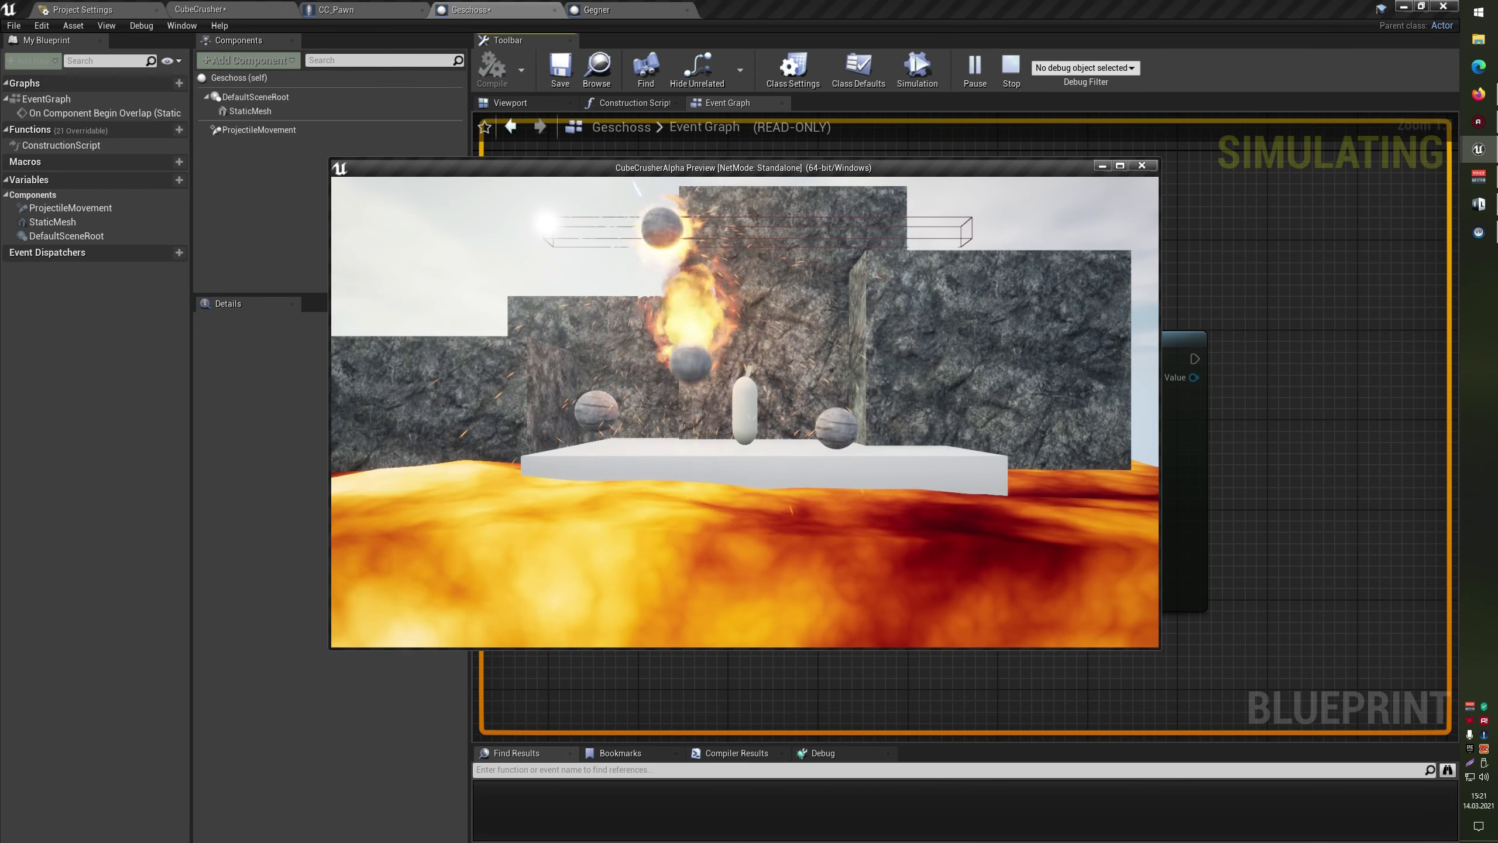
key("Escape")
right_click_drag(904, 290, 1101, 243)
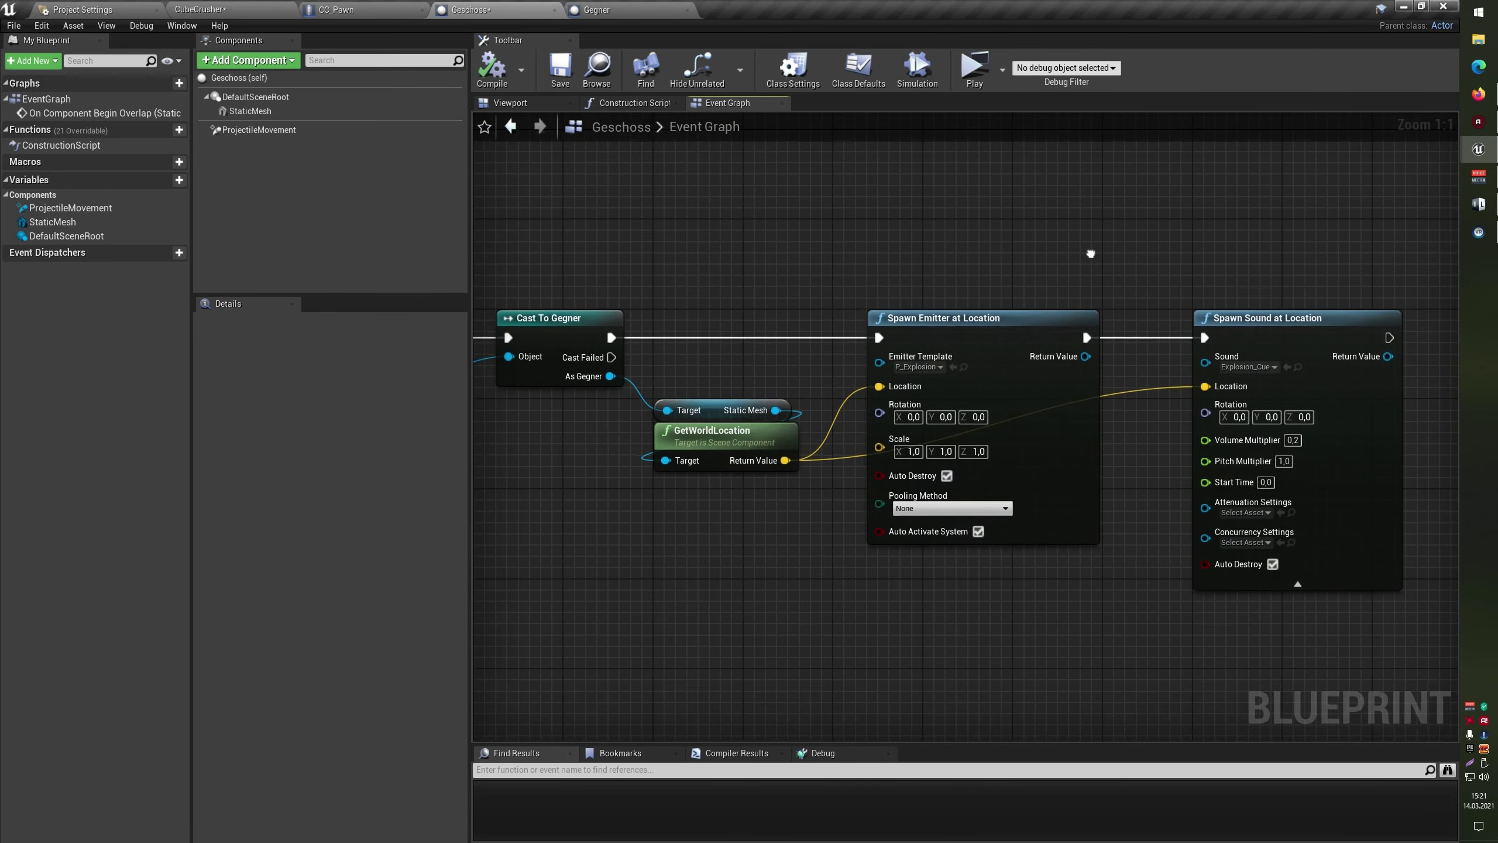
left_click(1182, 316)
right_click_drag(1182, 317, 972, 342)
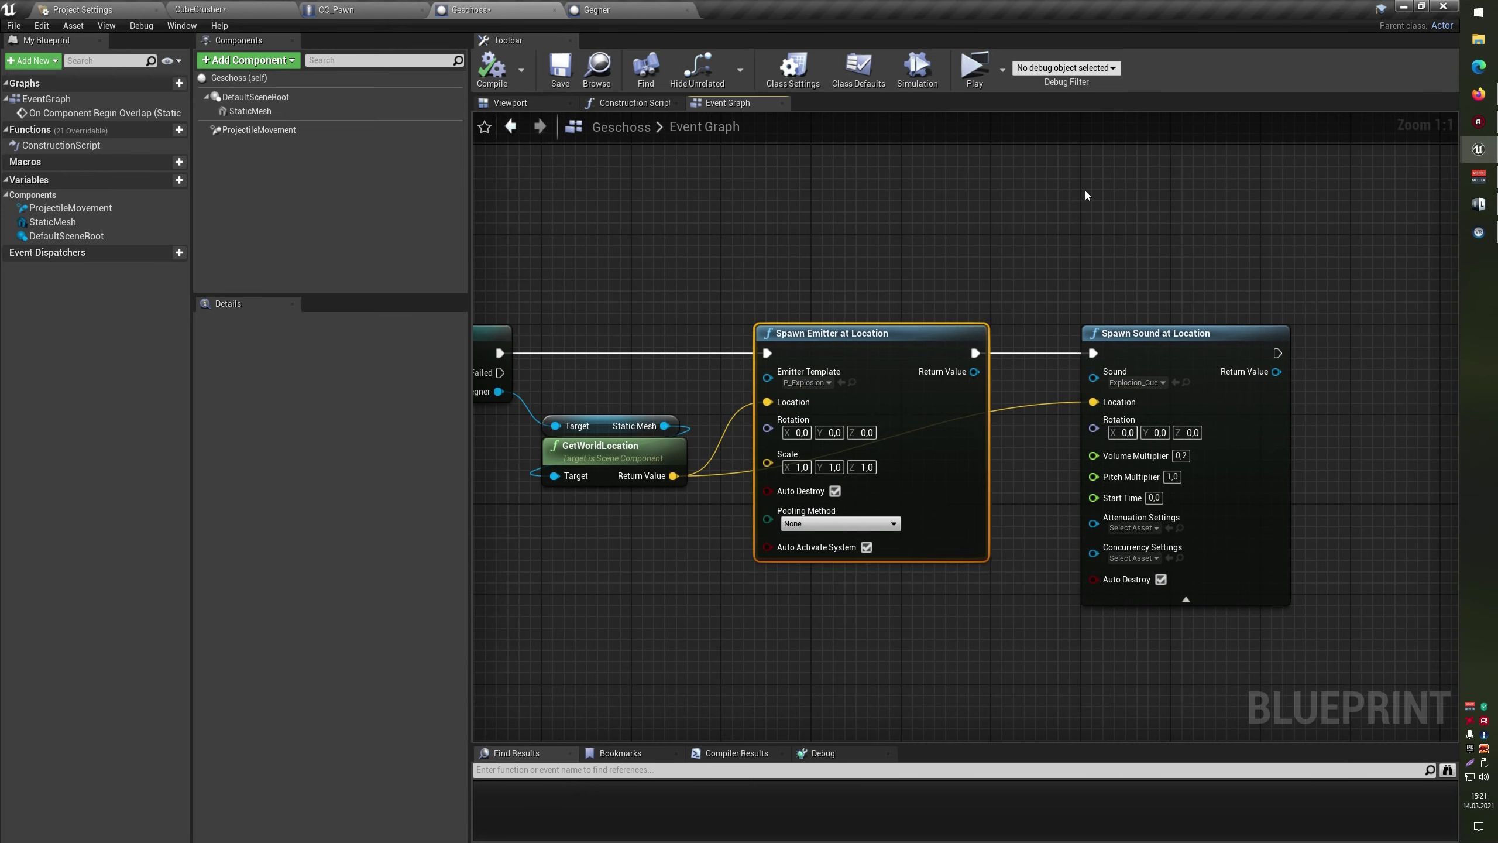
left_click(968, 234)
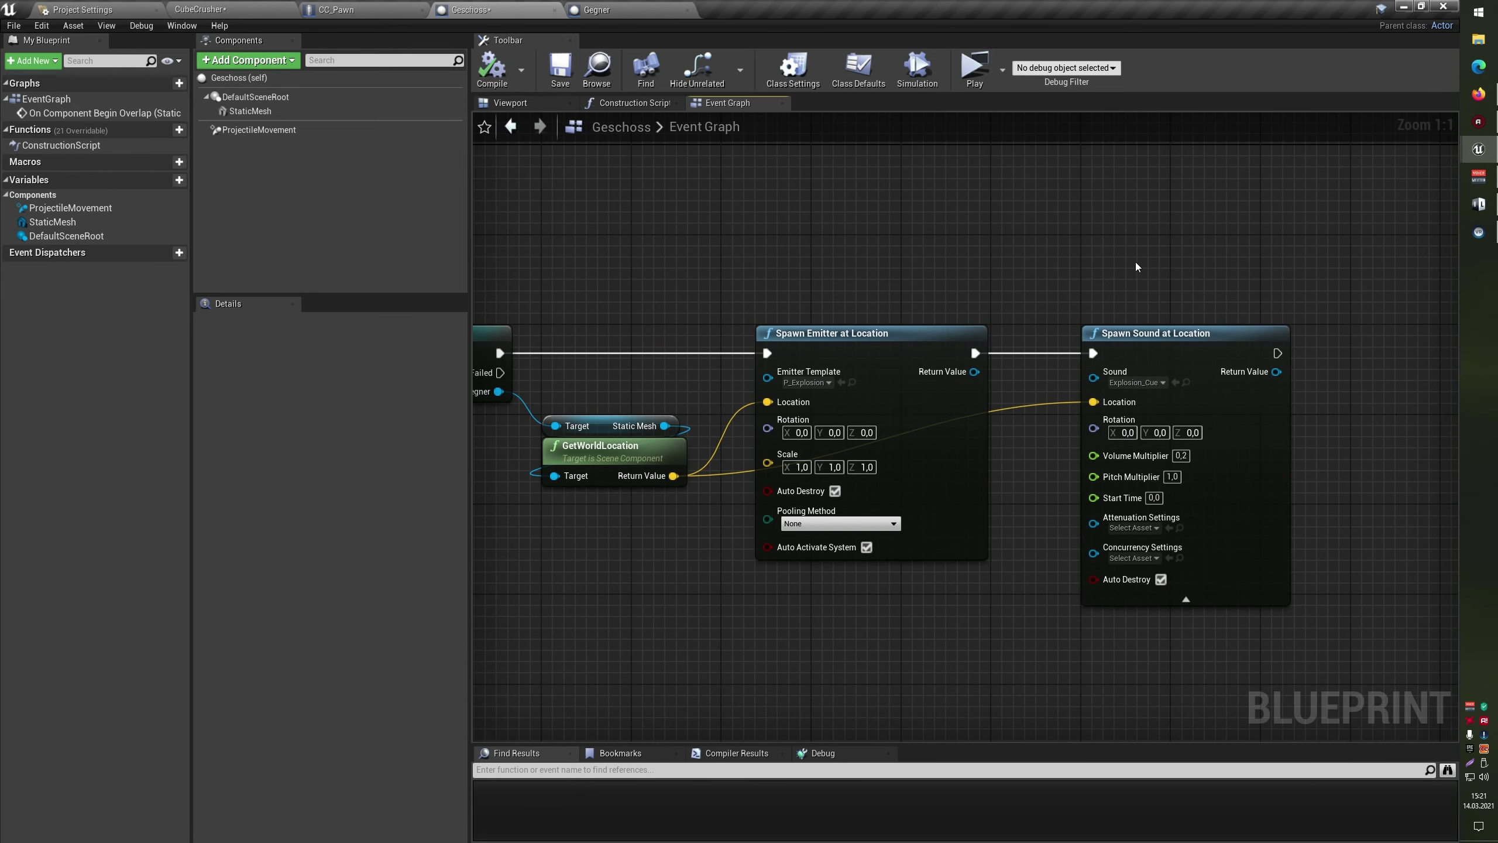
left_click(1138, 324)
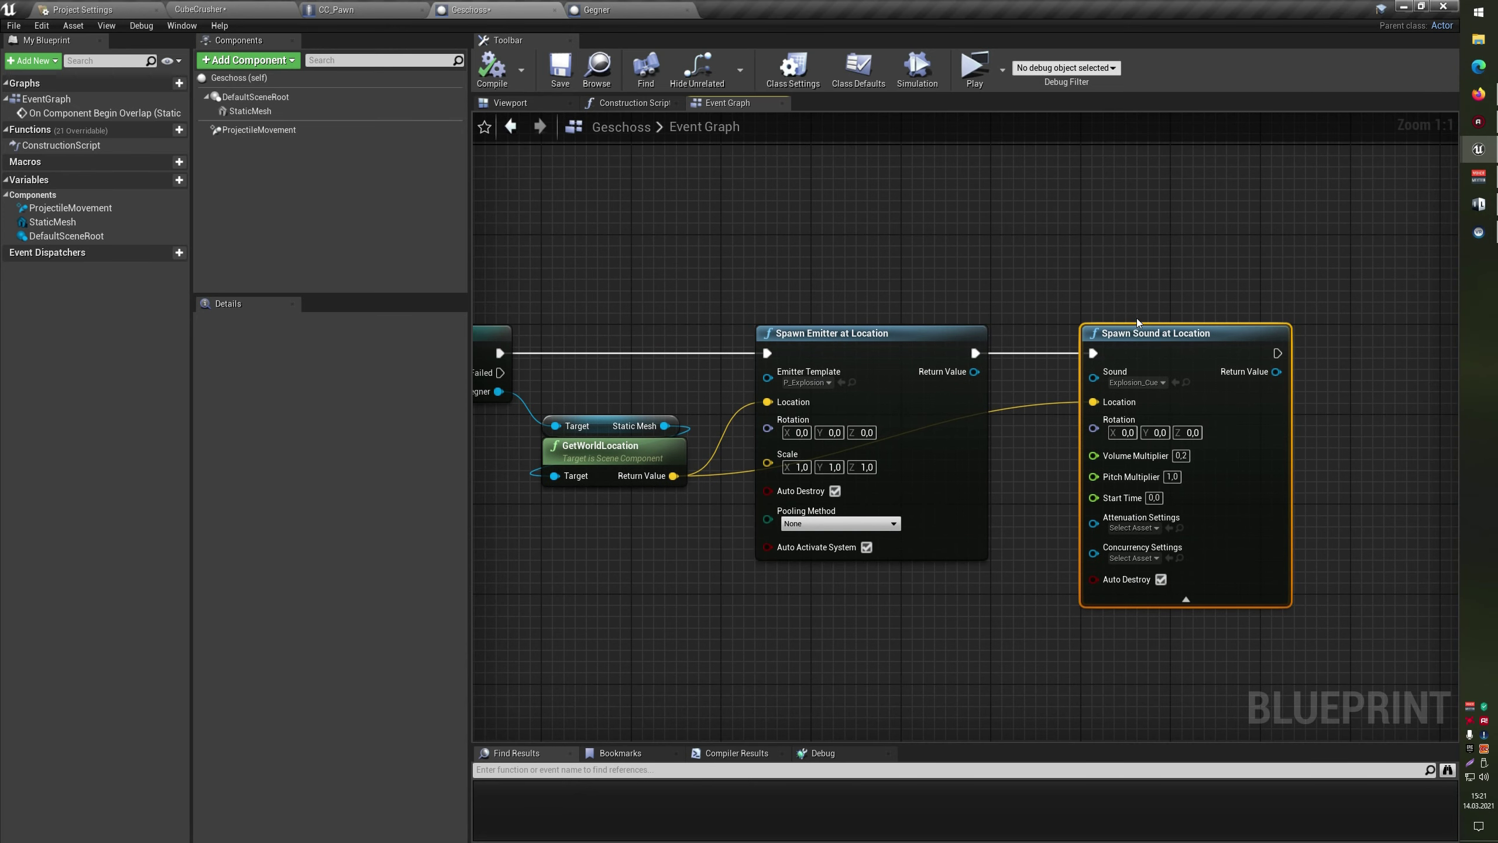
left_click(974, 78)
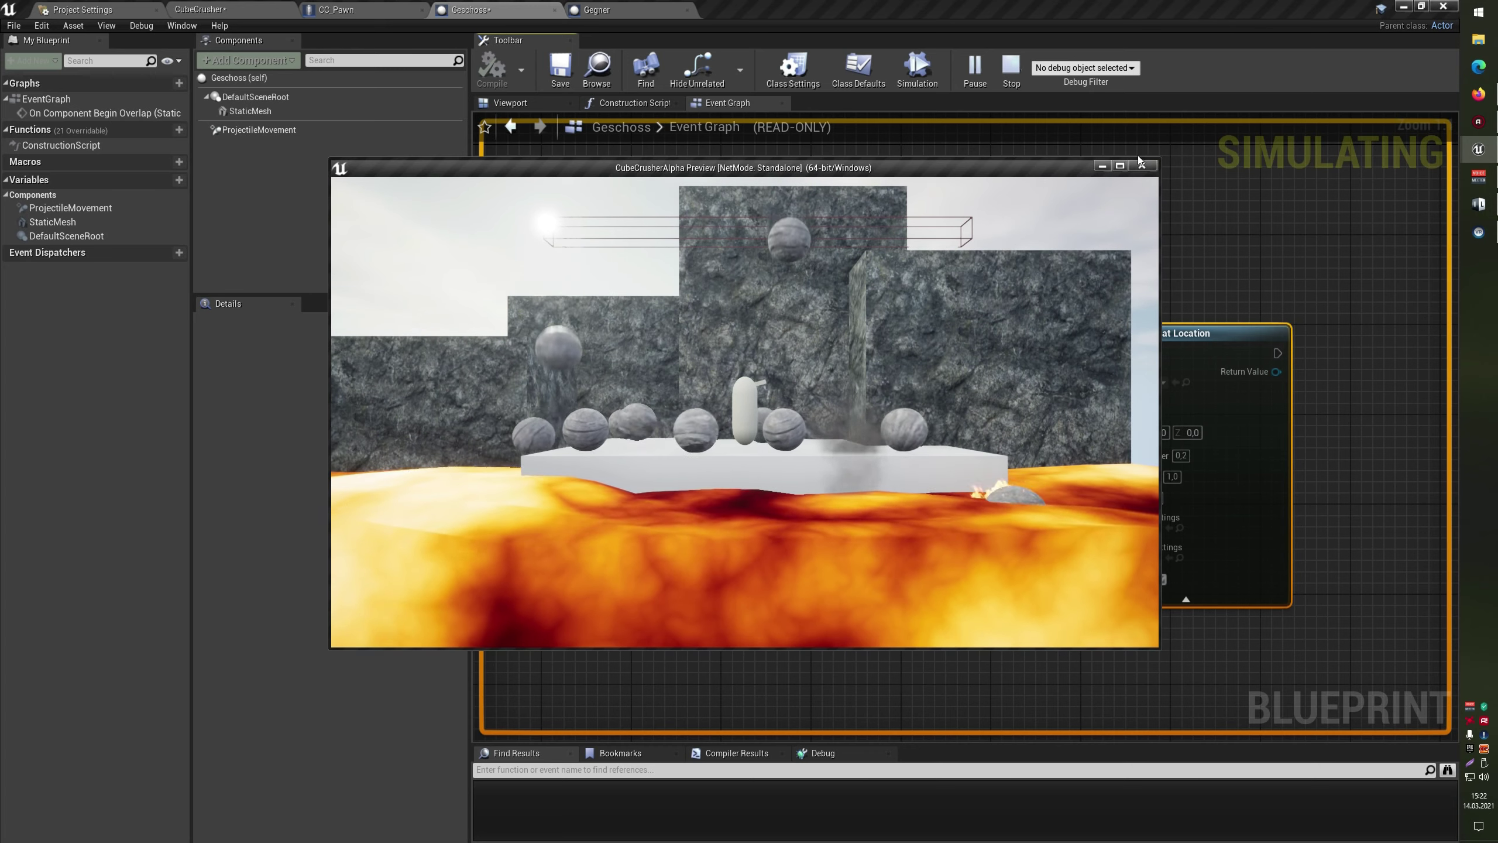
key("Escape")
Add a DestroyActor node from the As Gegner pin and place it after Spawn Sound at Location
right_click_drag(1362, 234, 1146, 232)
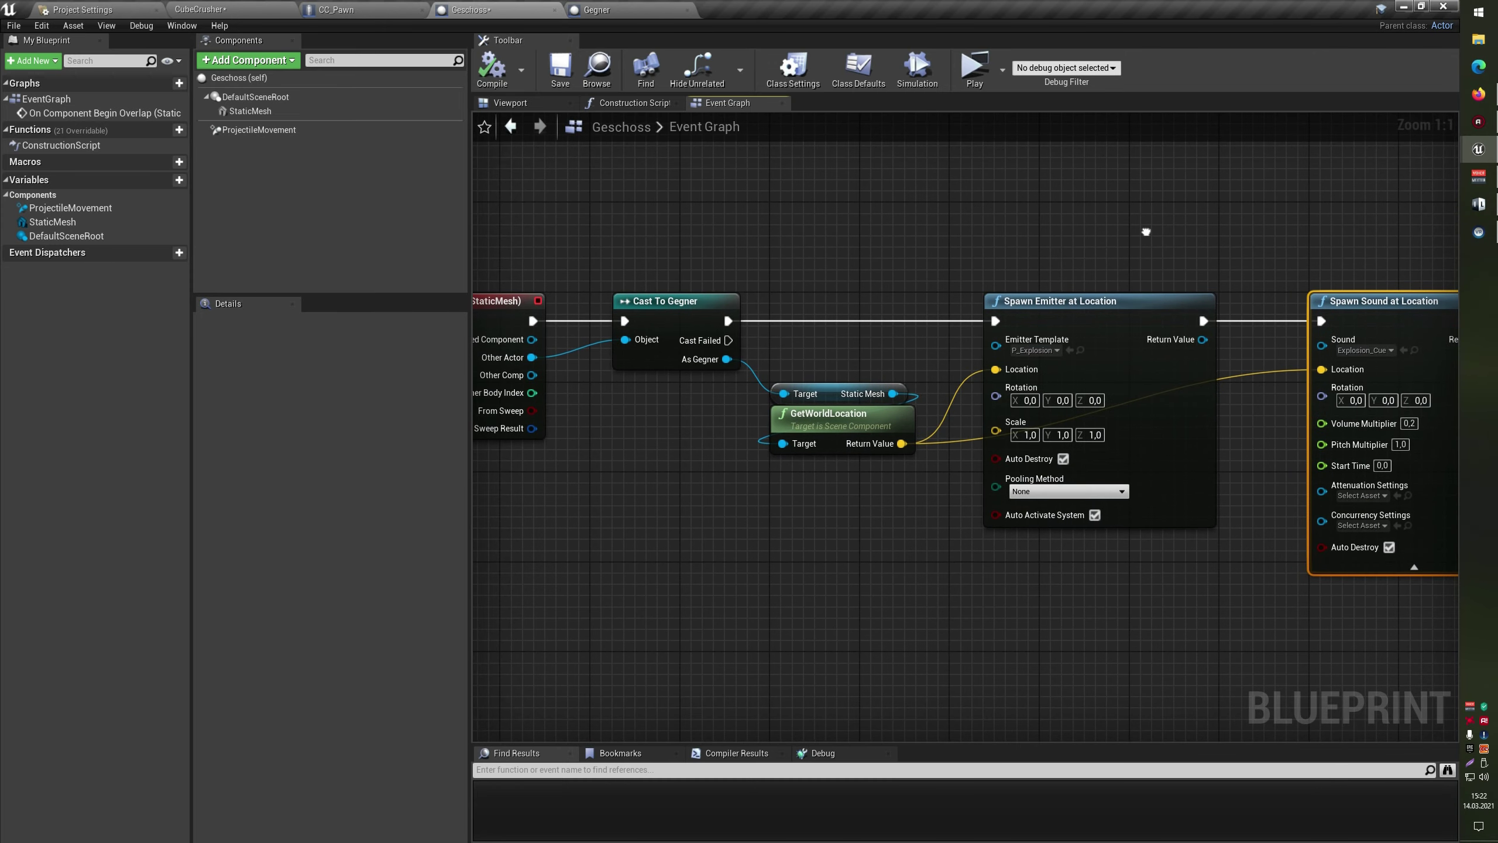
scroll(1134, 234, "down", 1)
right_click_drag(1133, 234, 1007, 244)
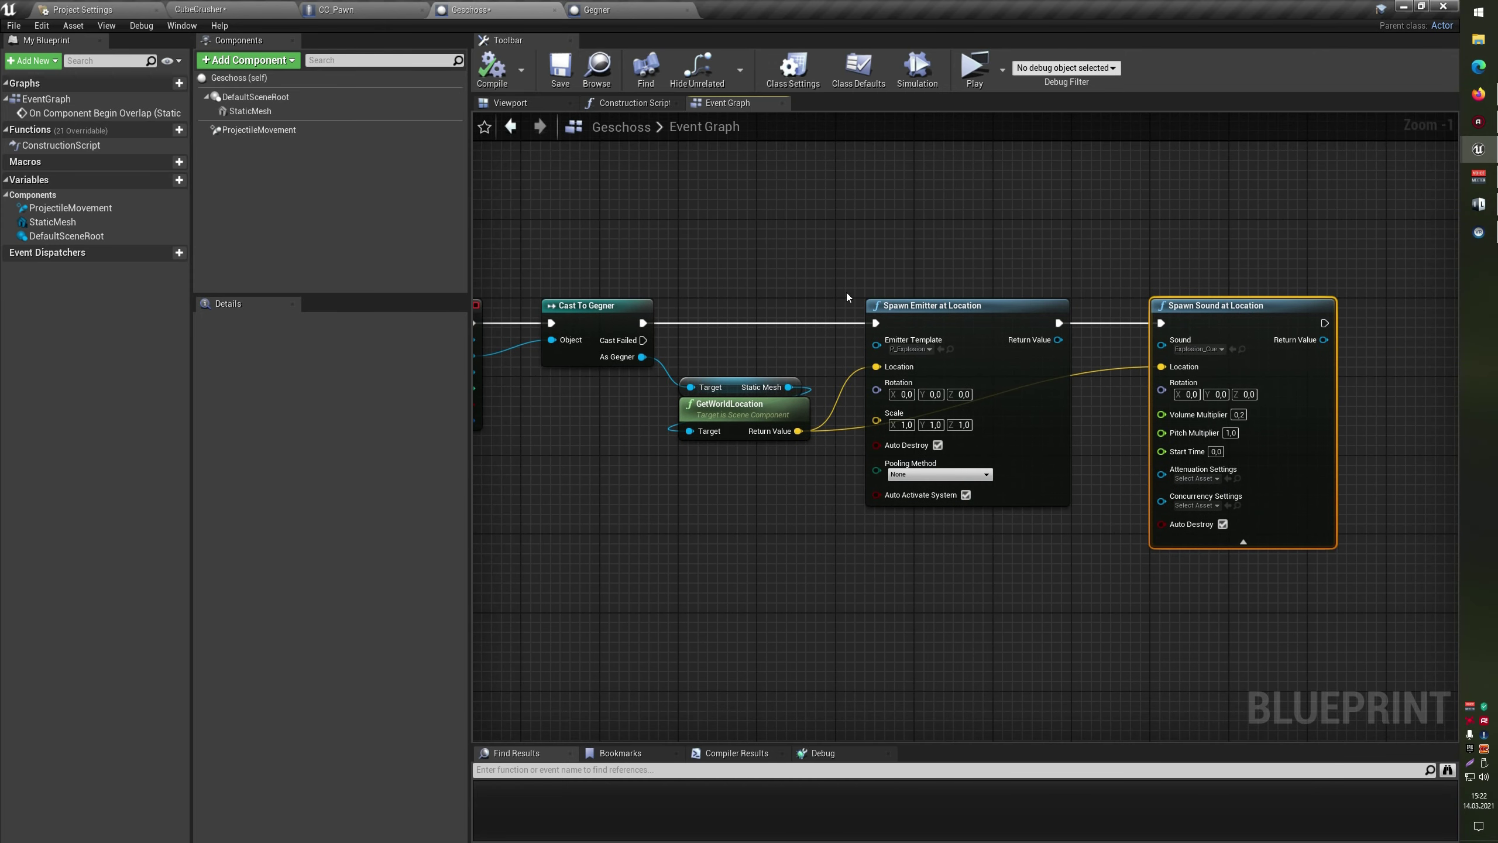
left_click_drag(642, 357, 750, 225)
type("destry")
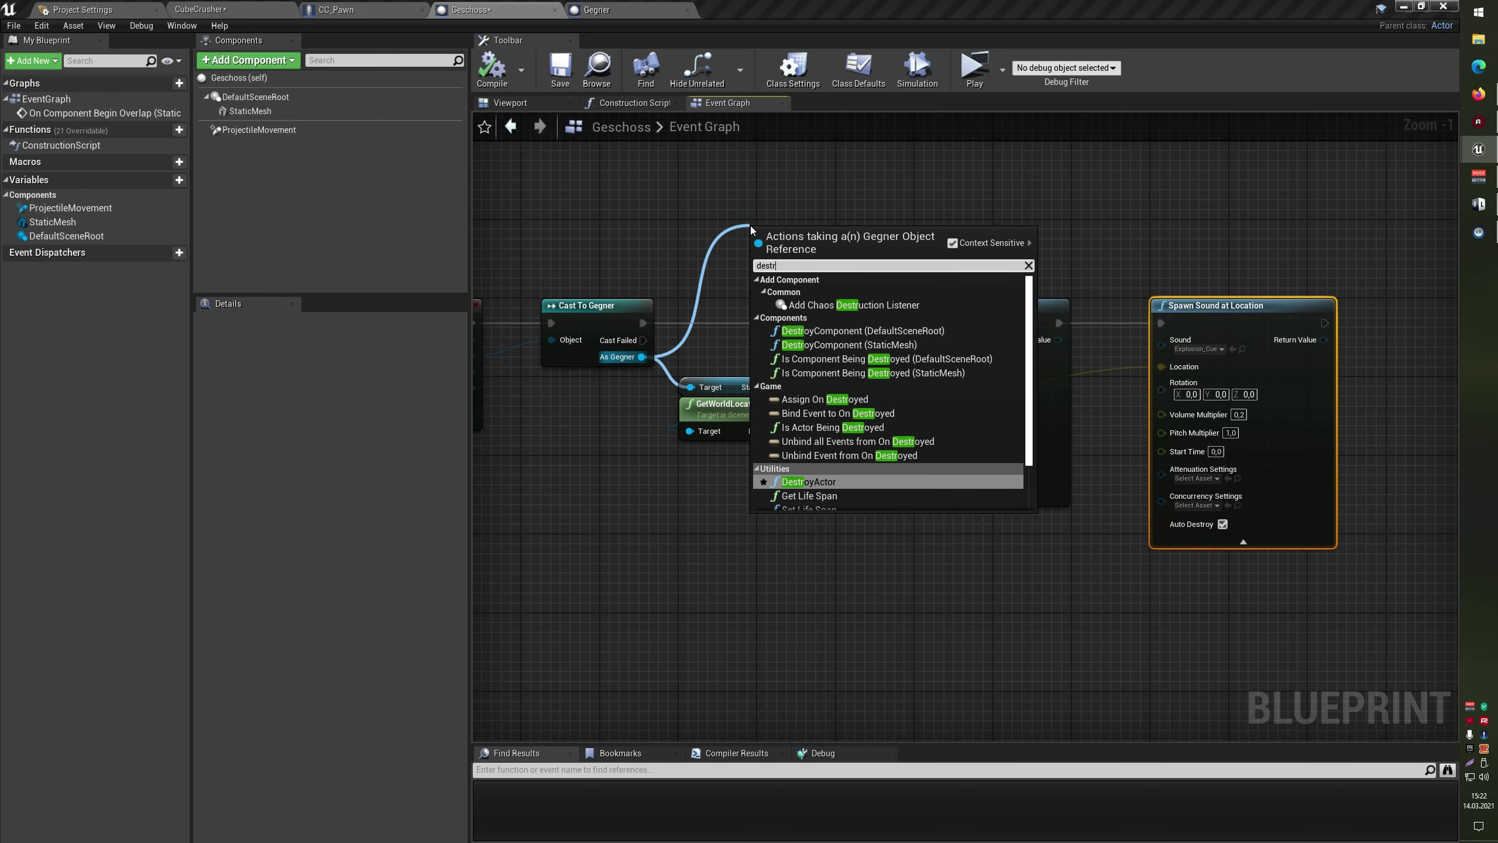
key("Return")
mouse_move(799, 236)
left_mouse_down()
mouse_move(1328, 283)
mouse_move(1175, 299)
mouse_move(539, 476)
left_mouse_up()
Wire DestroyActor's Target to the Gegner pin and play-test that enemies get destroyed
double_click(1220, 331)
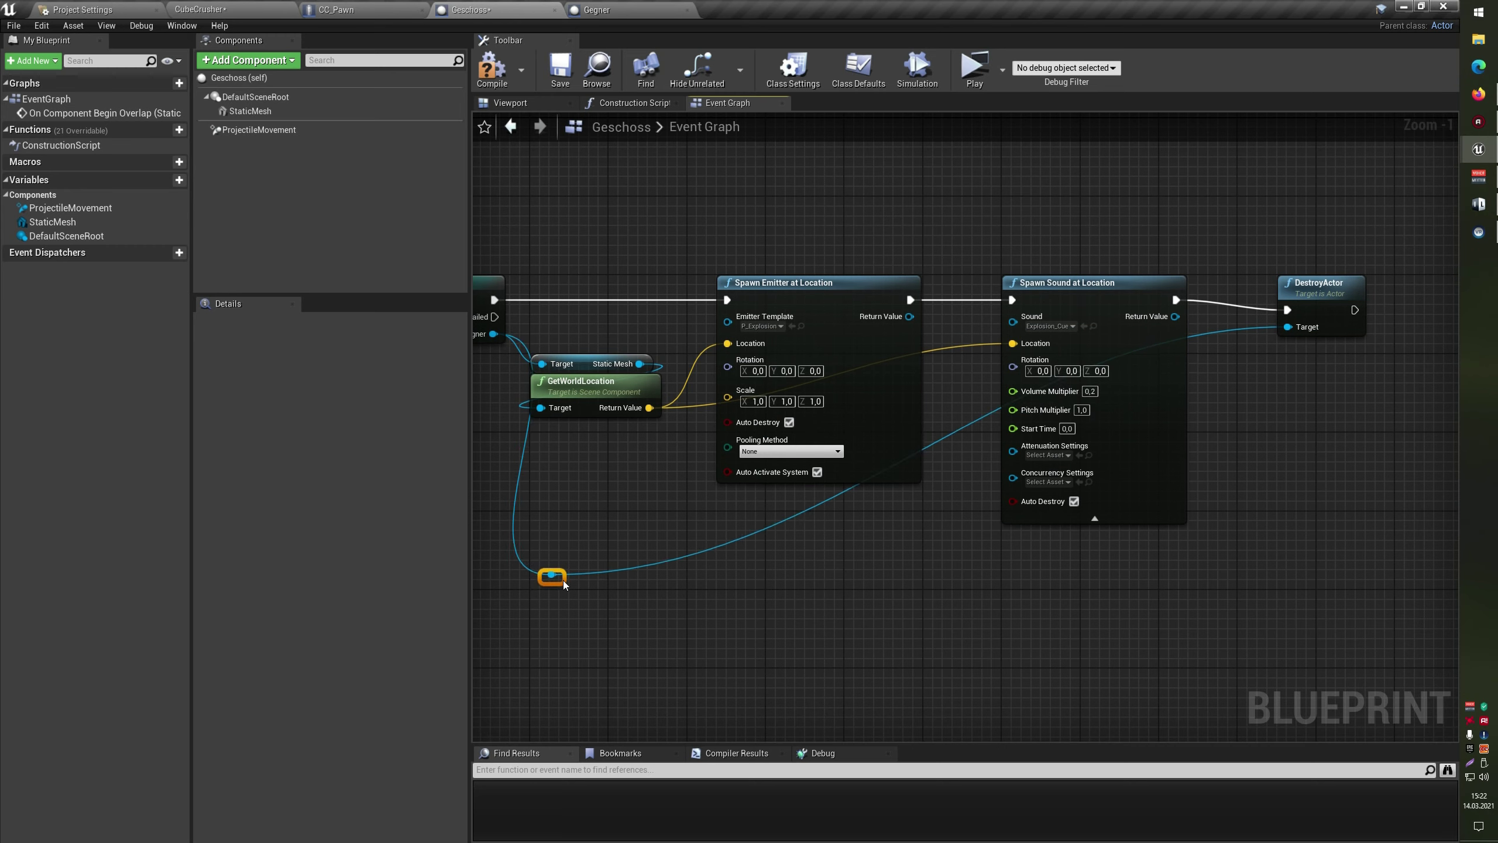
left_click_drag(562, 576, 924, 629)
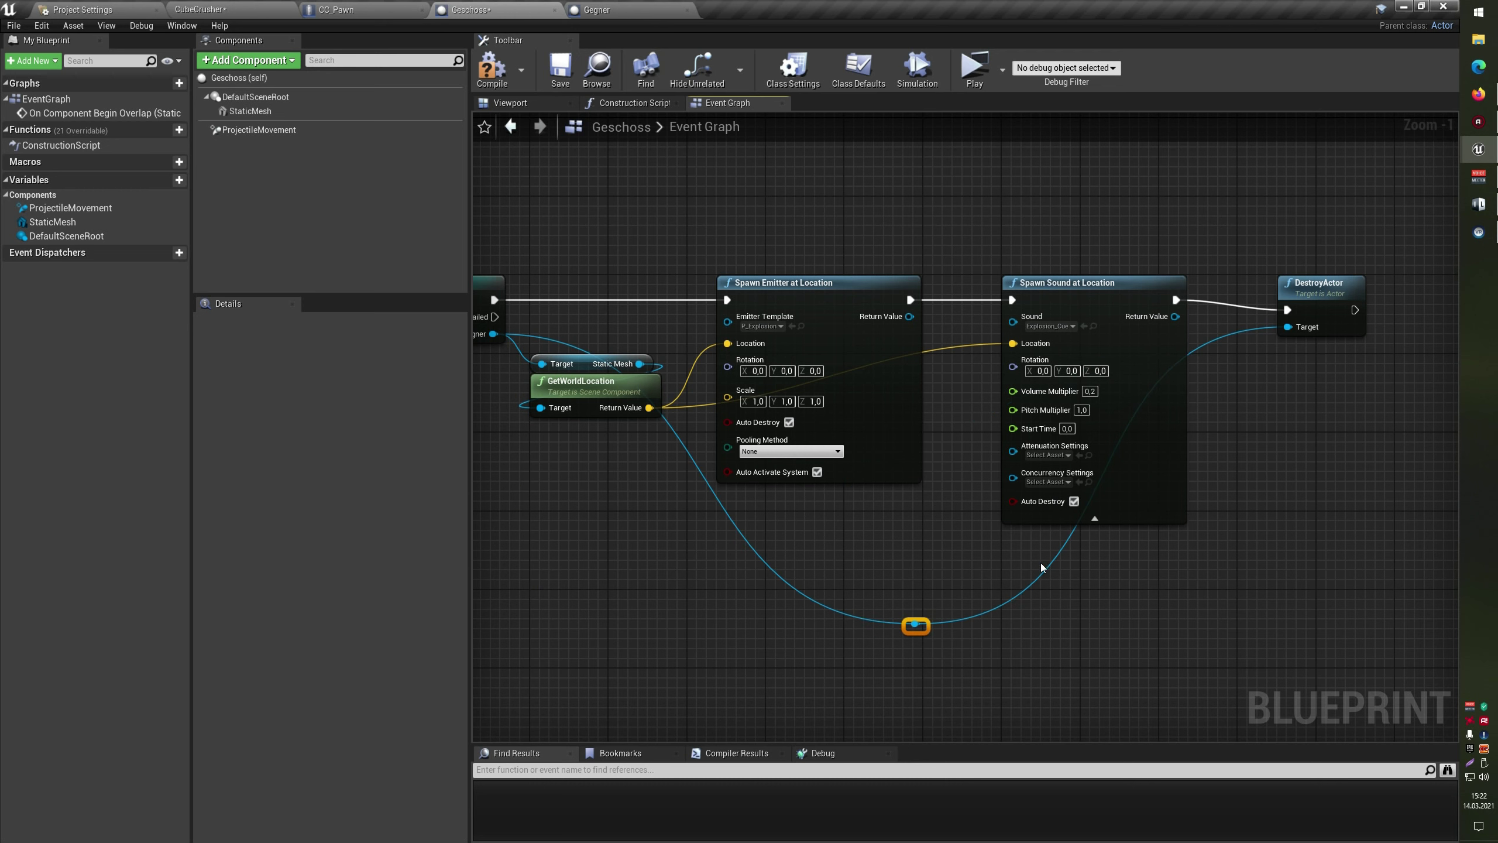
key("Delete")
left_click_drag(1288, 328, 495, 337)
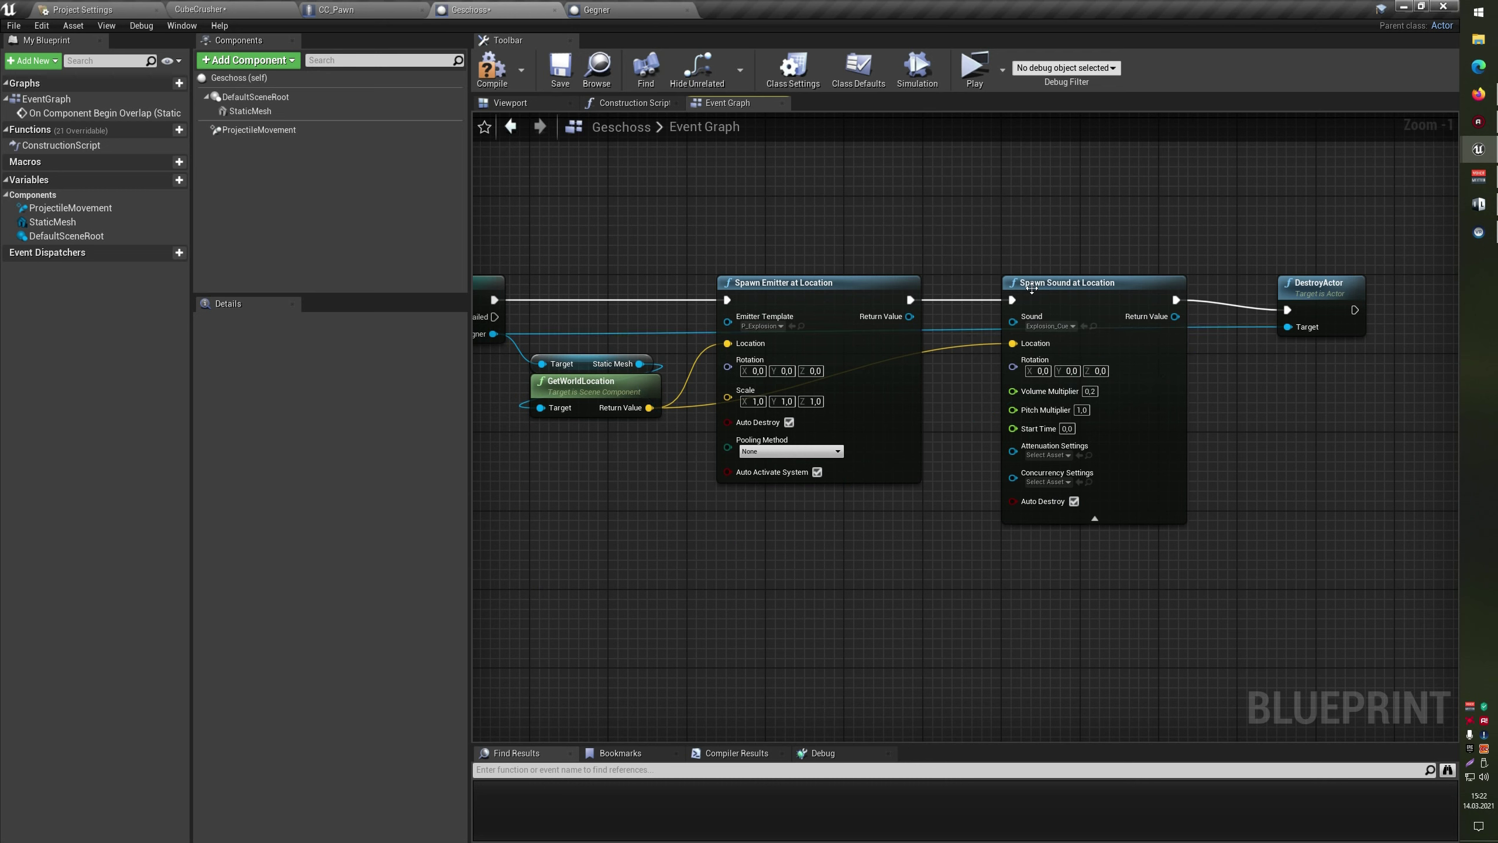
left_click_drag(1303, 293, 1253, 285)
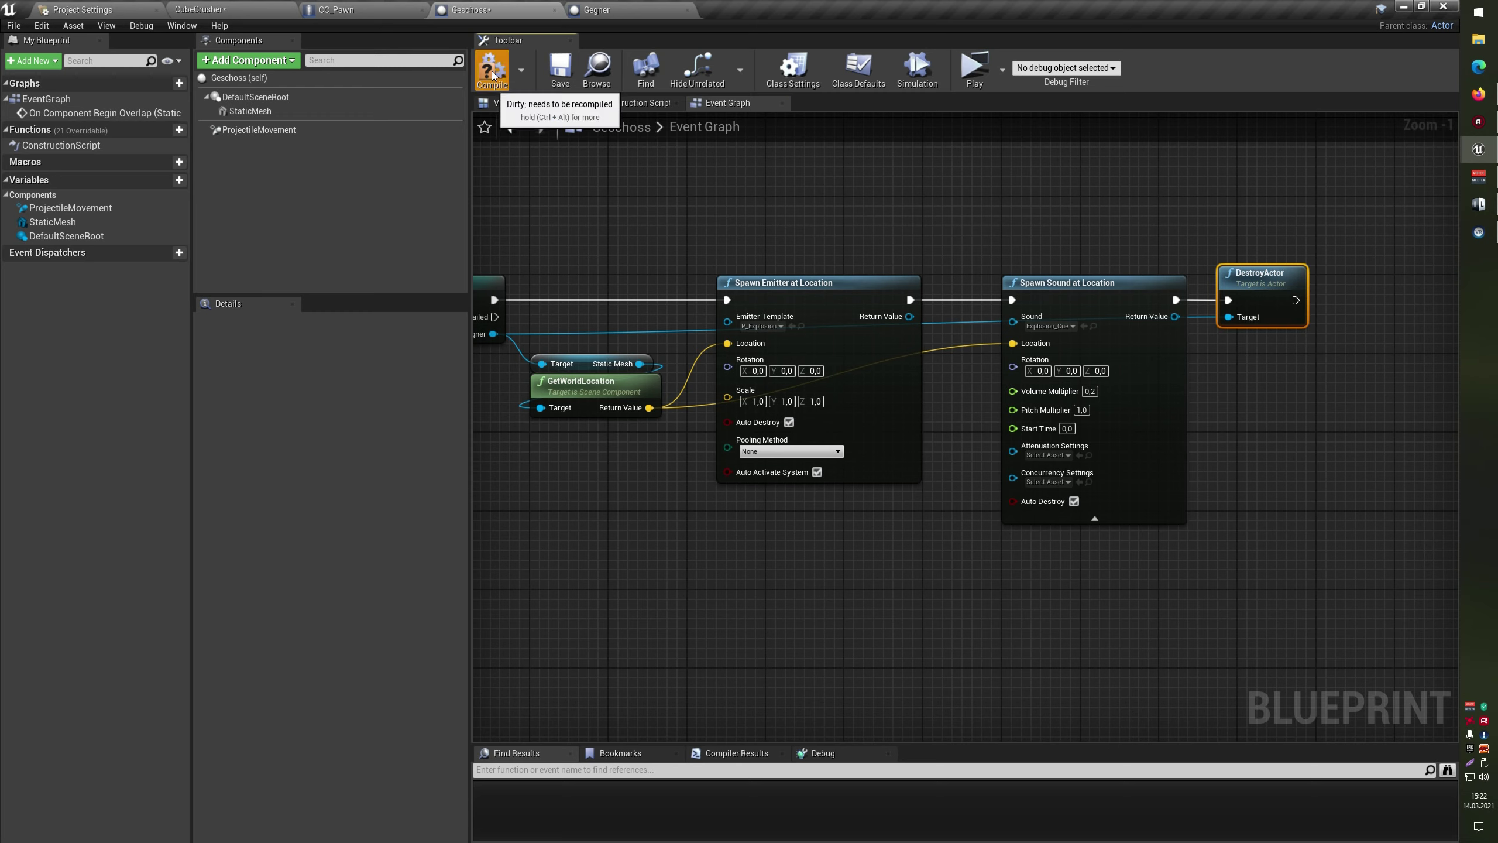
left_click(975, 66)
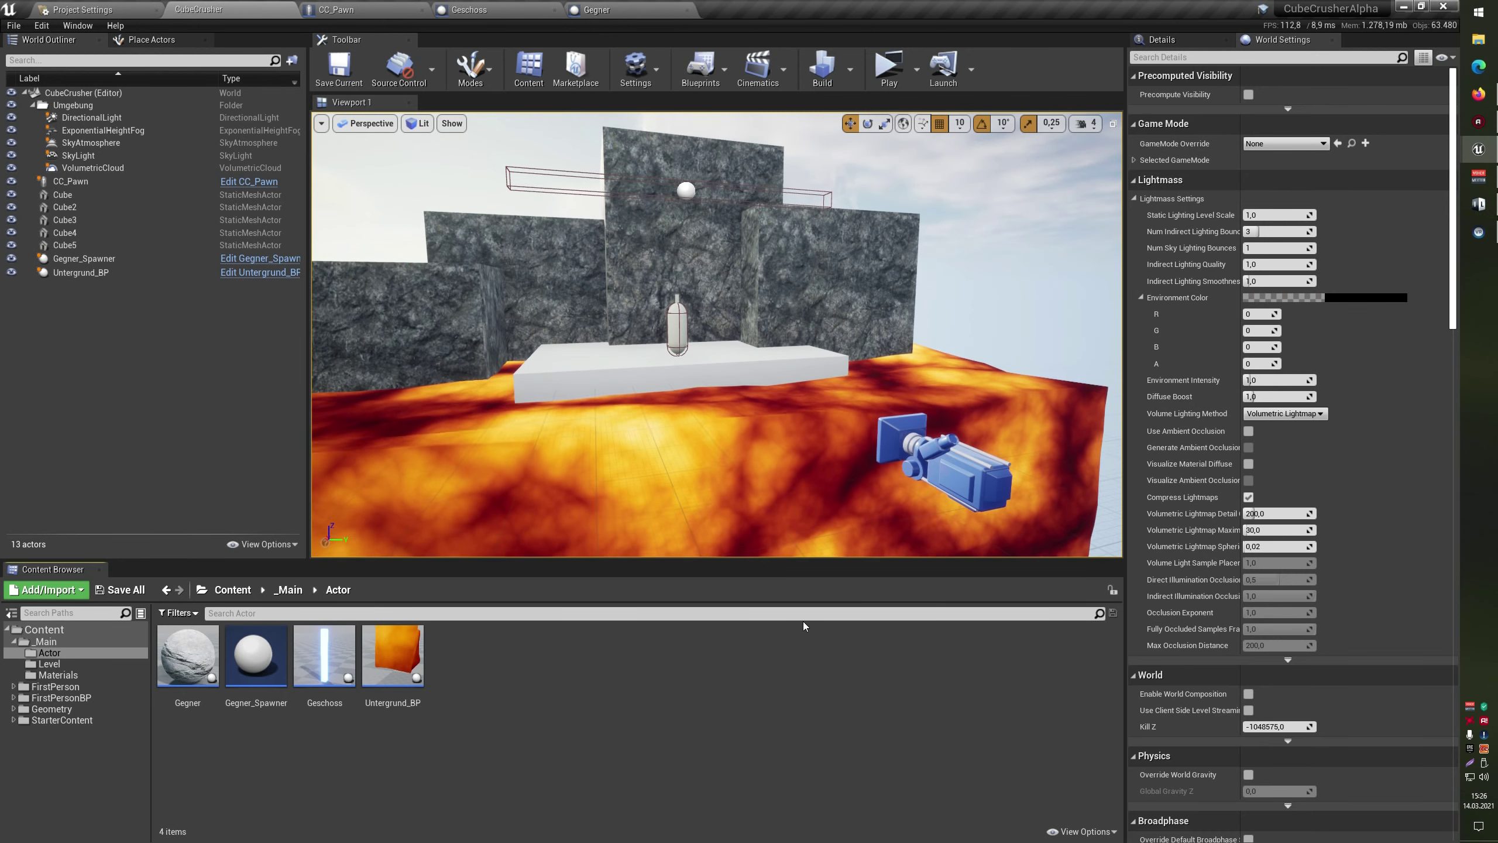
Create a new Blueprint class asset named Stein in the _Main/Actor folder
right_click(547, 681)
left_click(609, 340)
type("Stein")
key("Return")
key("Return")
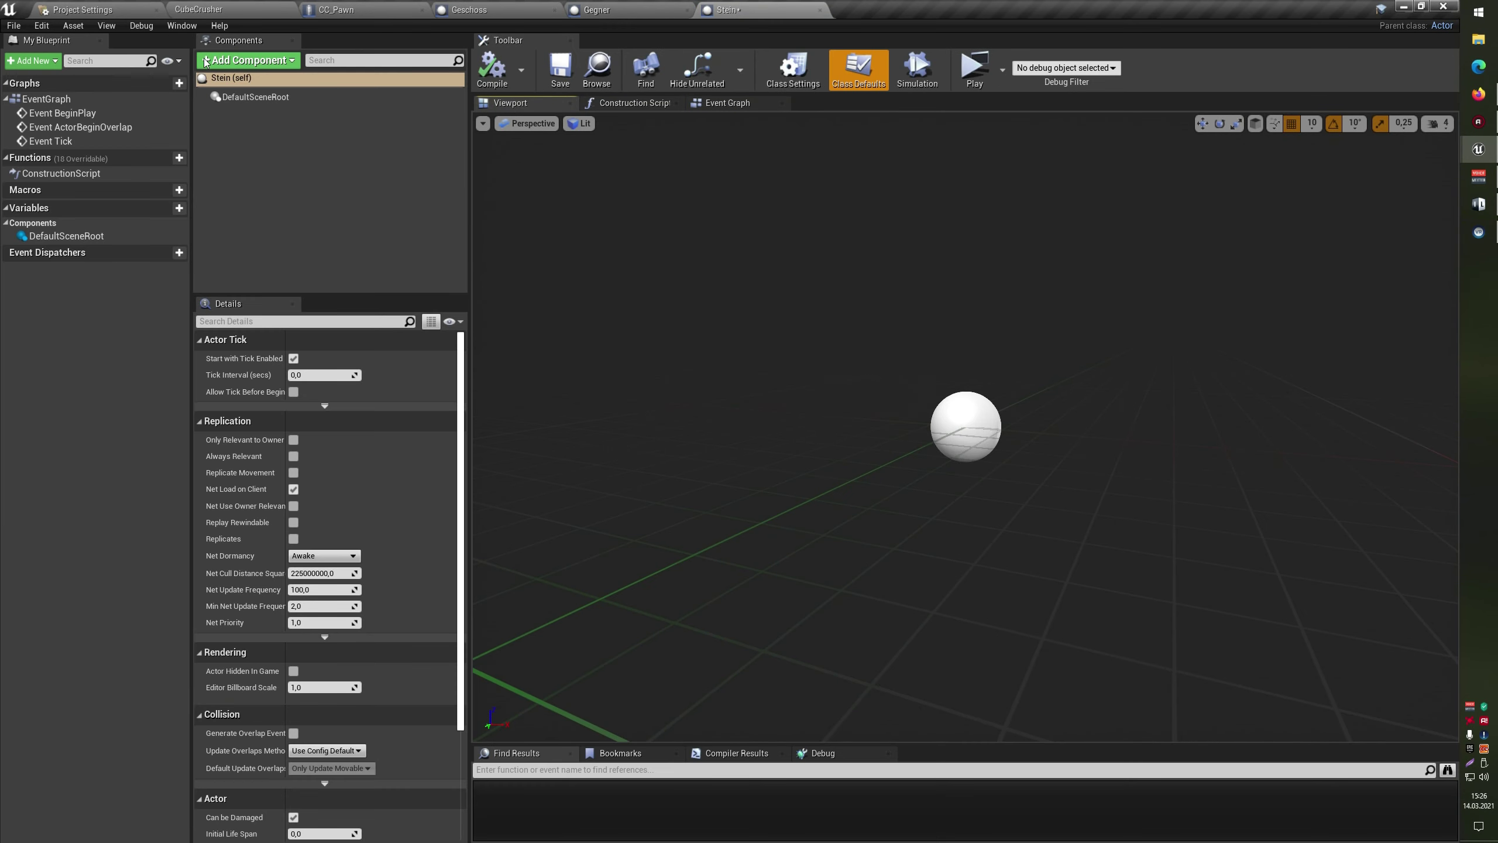
Add a Static Mesh component named Stein to the blueprint
left_click(205, 60)
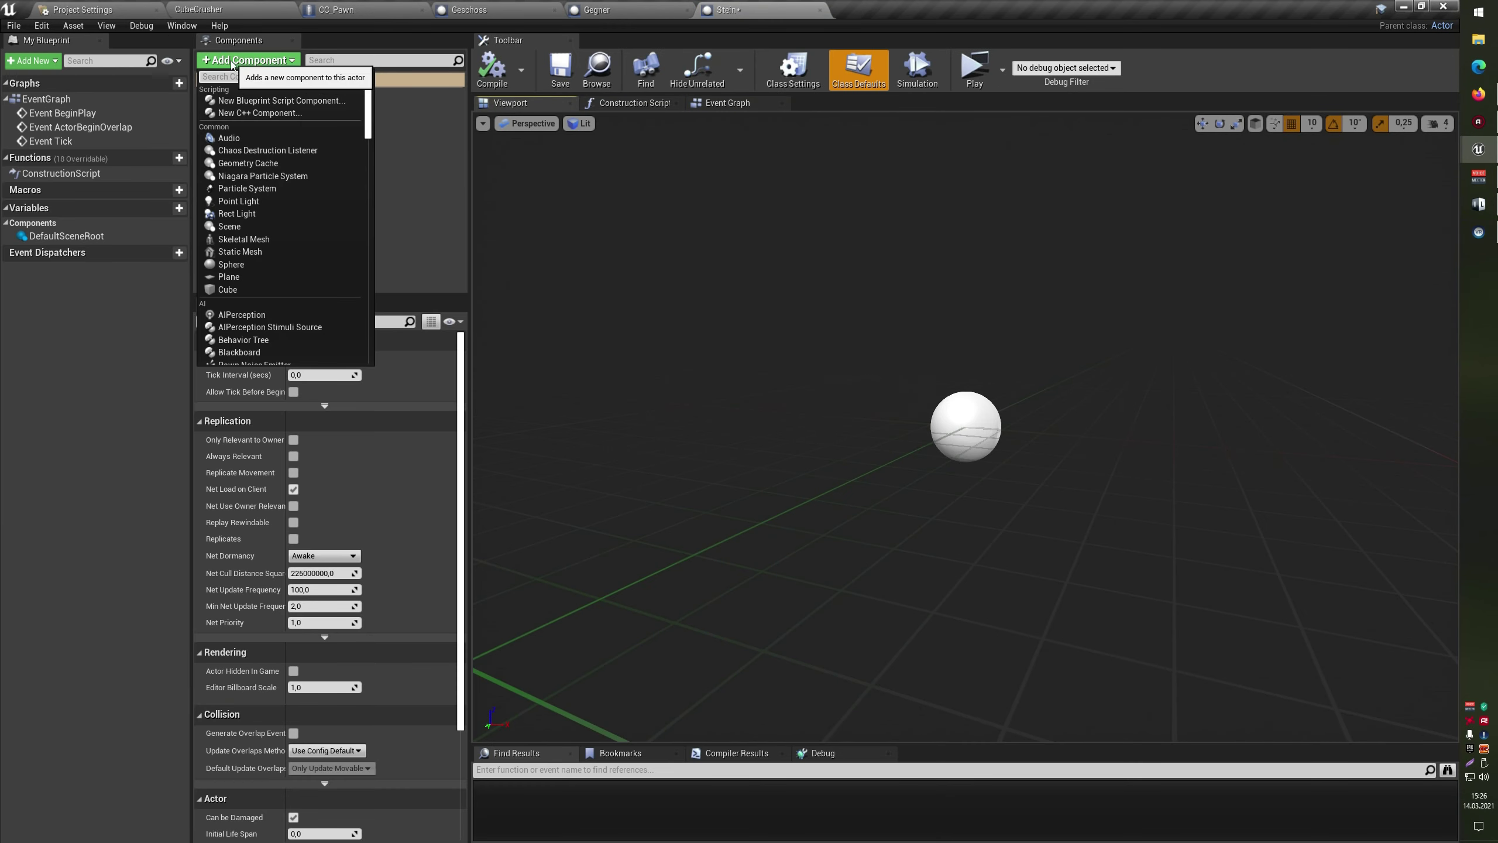
left_click(271, 252)
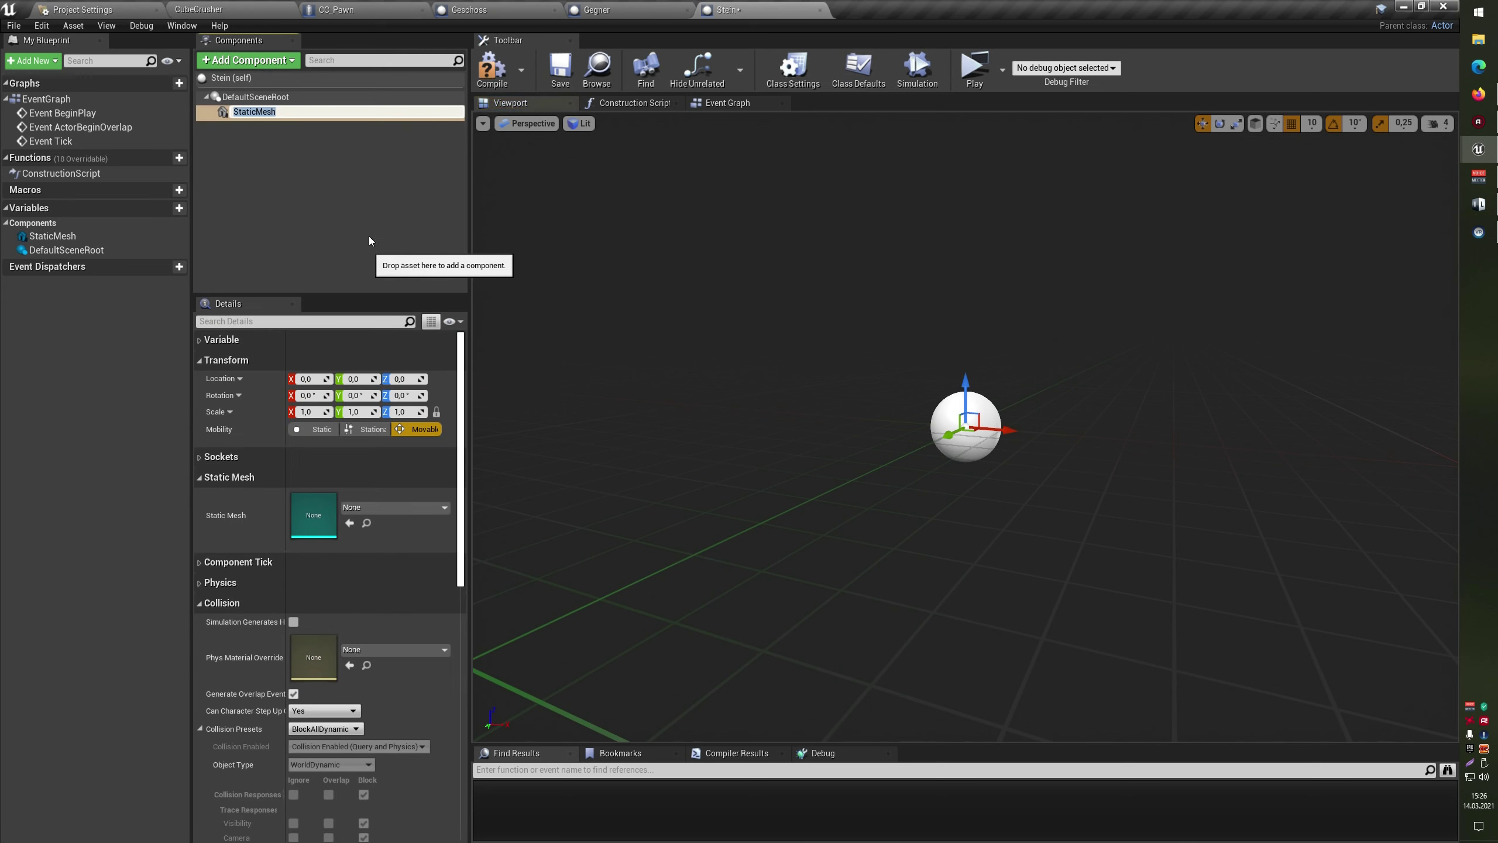
type("Stein")
key("Return")
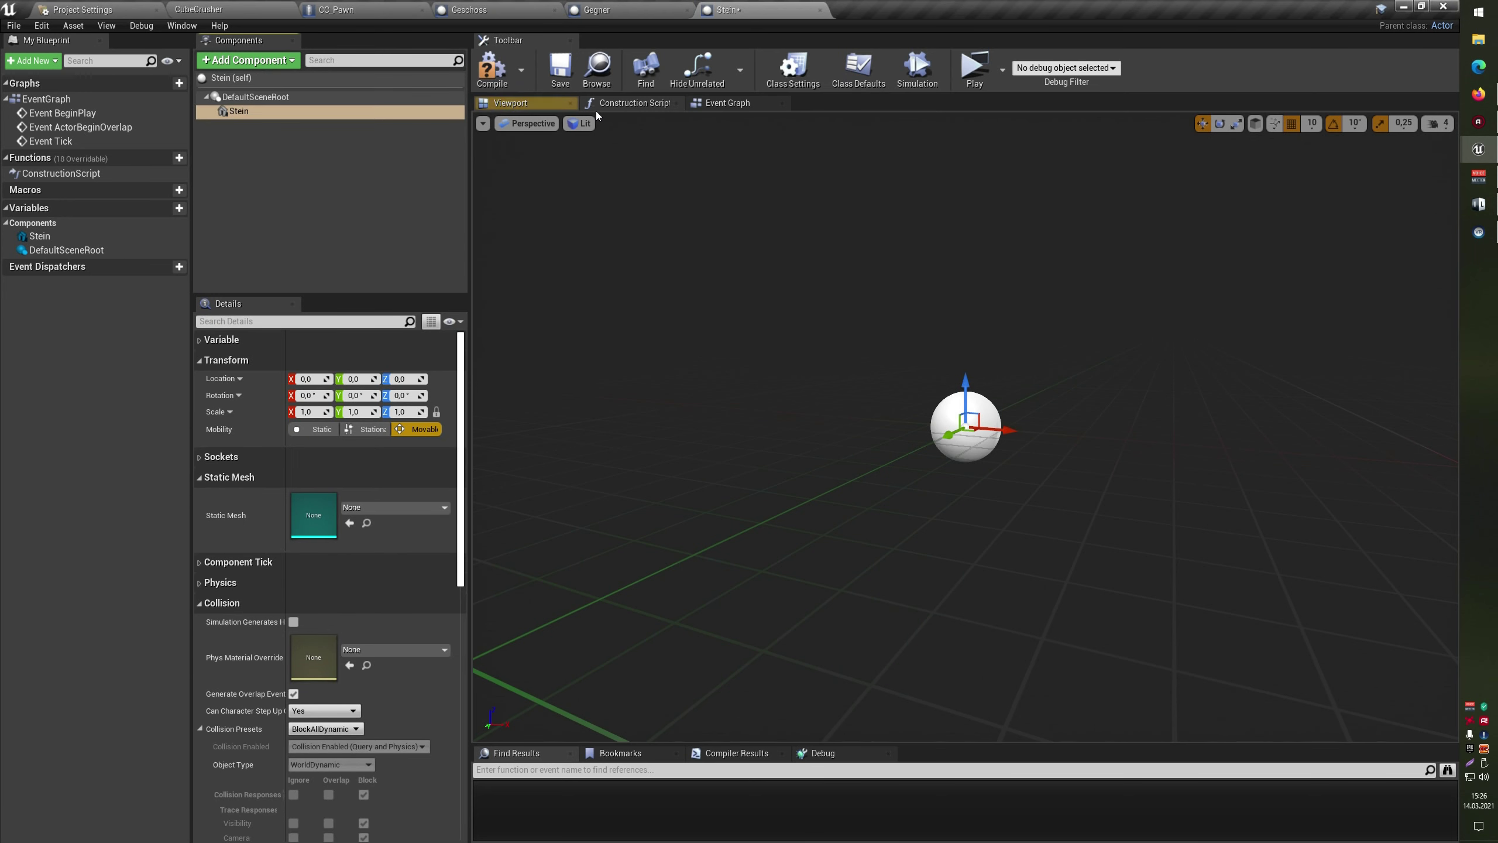
Set the Stein component's Static Mesh to Shape_Cube
scroll(346, 447, "down", 1)
scroll(410, 452, "down", 1)
left_click(404, 442)
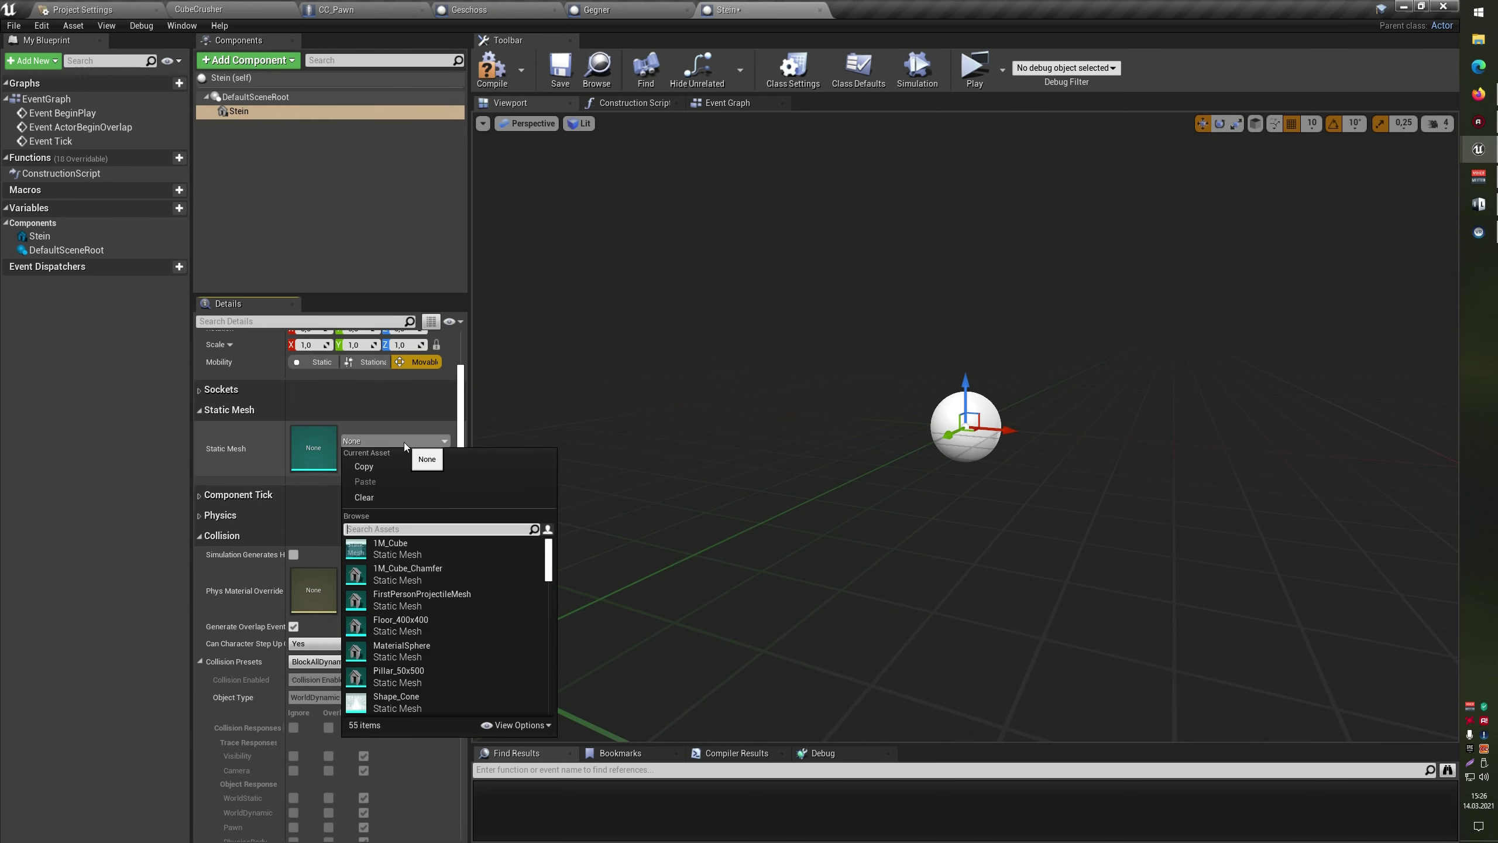
type("shape")
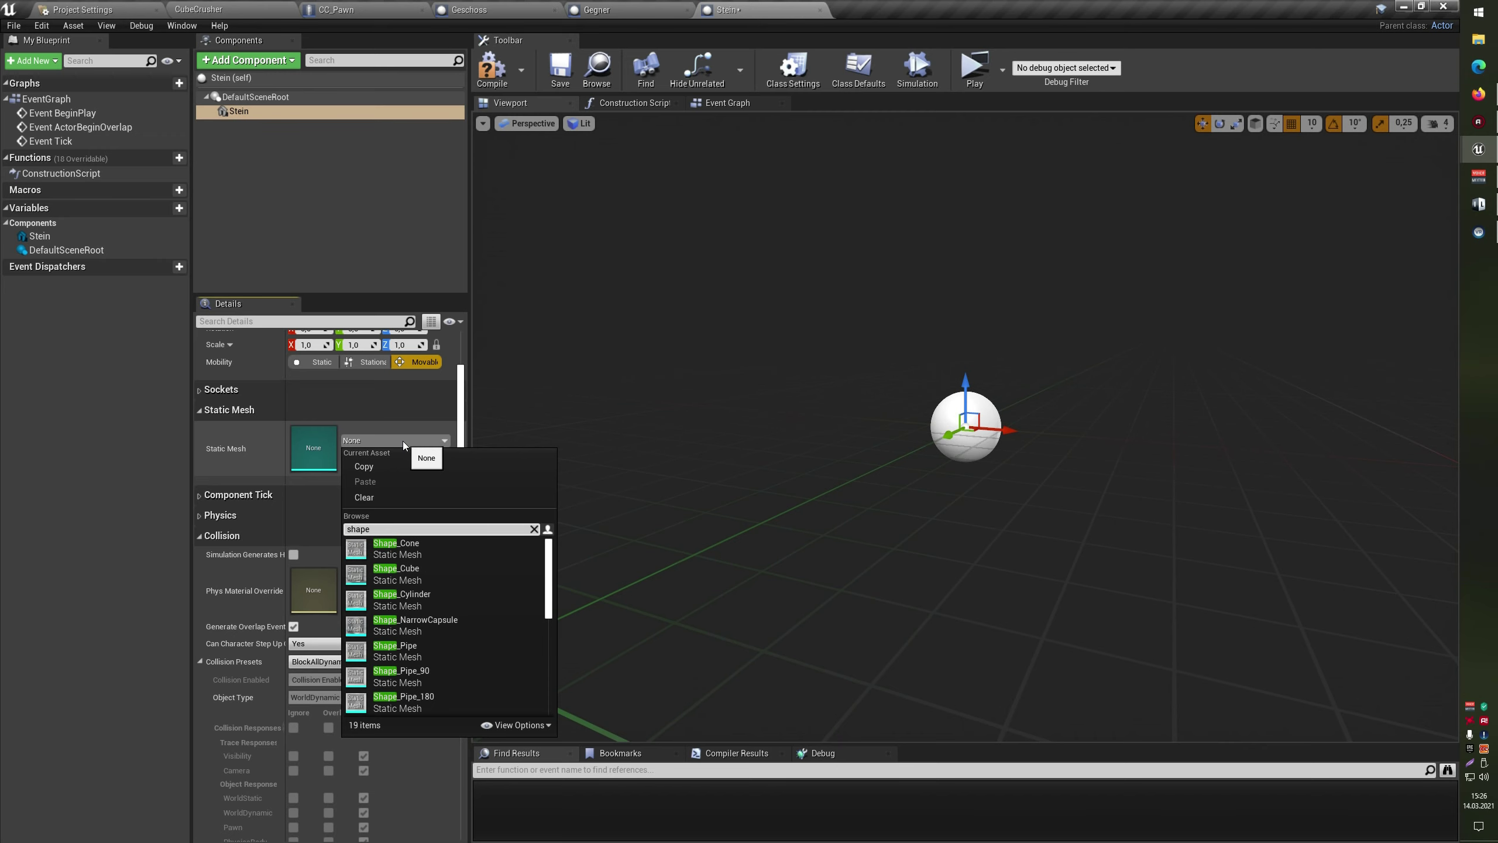
key("Down")
key("Down")
key("Return")
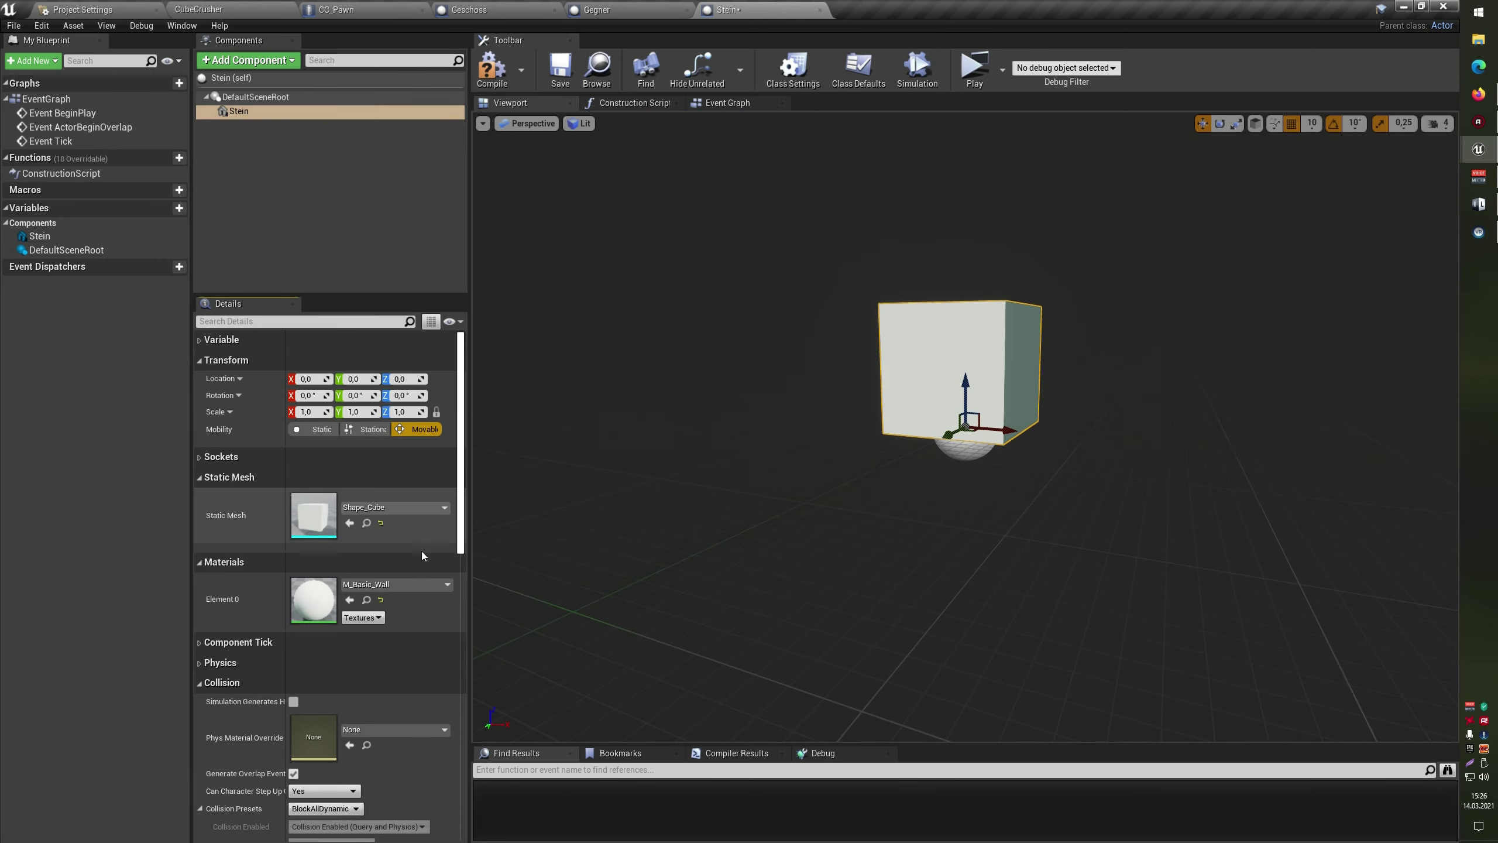
Assign M_Concrete_Tiles as the cube's Element 0 material
left_click(405, 585)
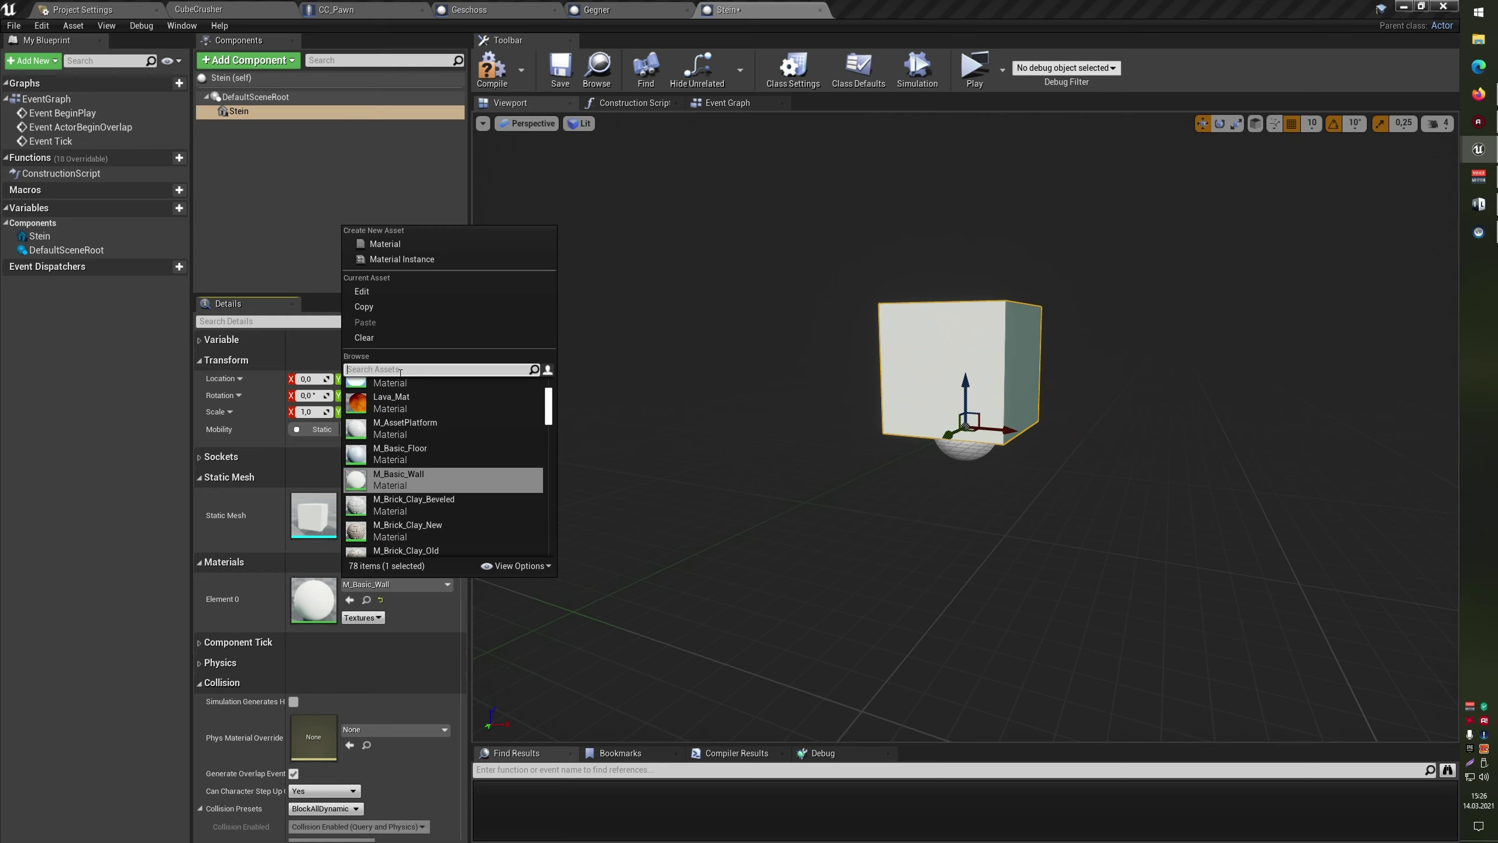
type("conc")
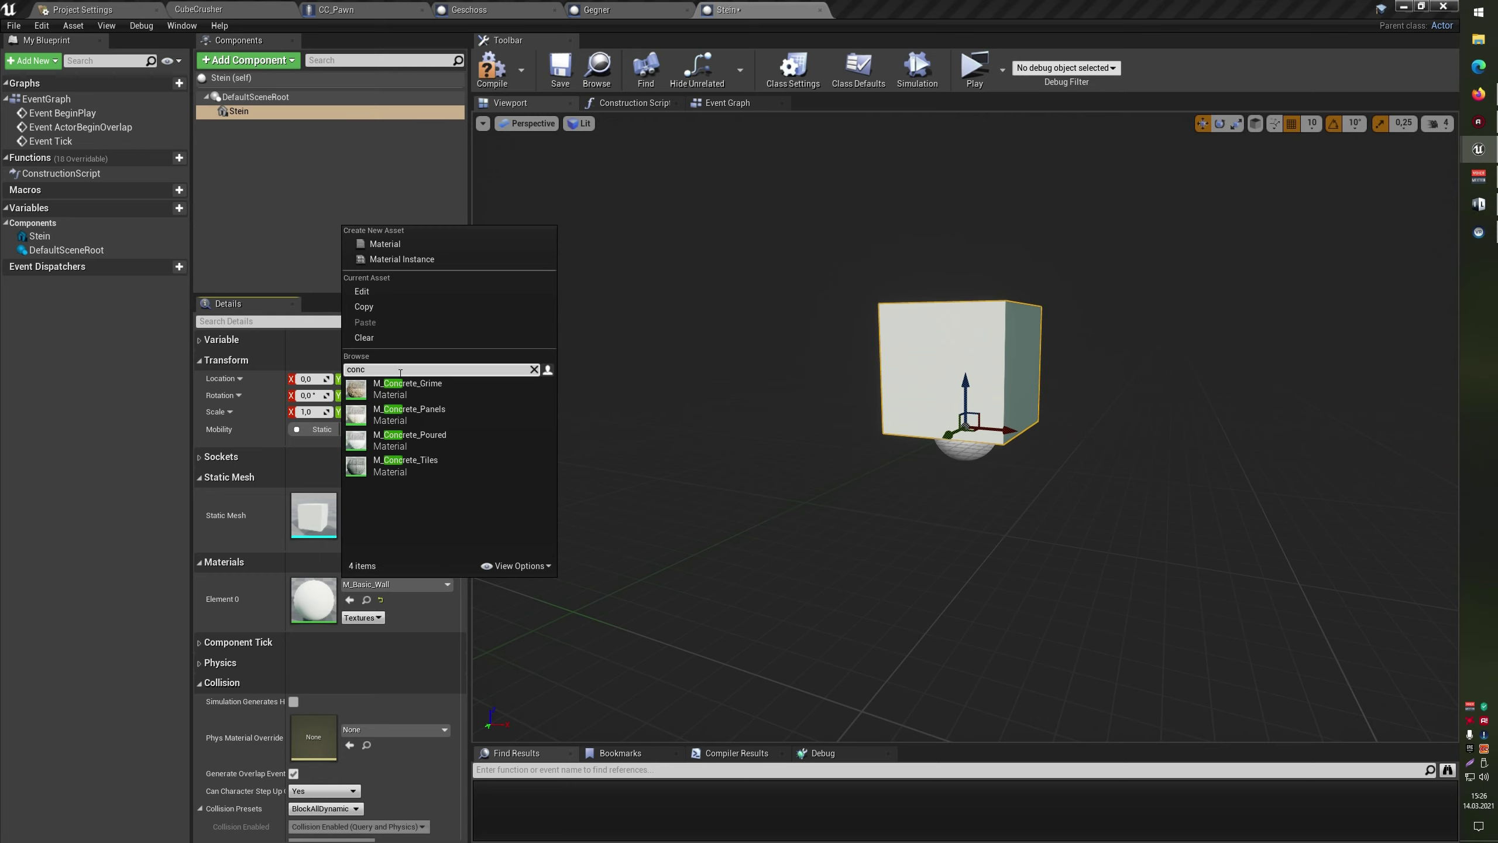
key("Down")
key("Down")
key("Down")
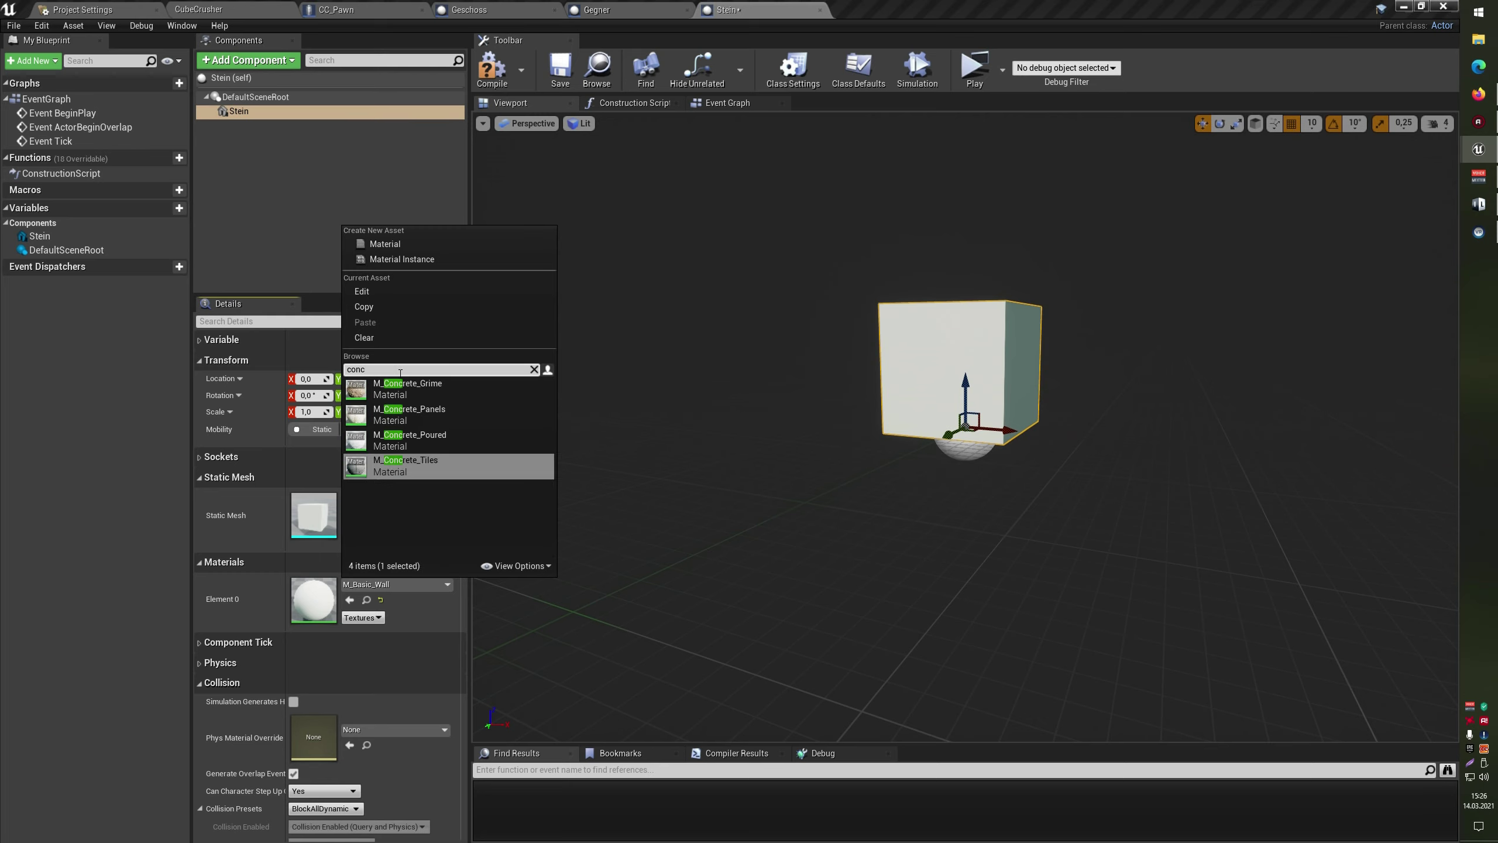
key("Return")
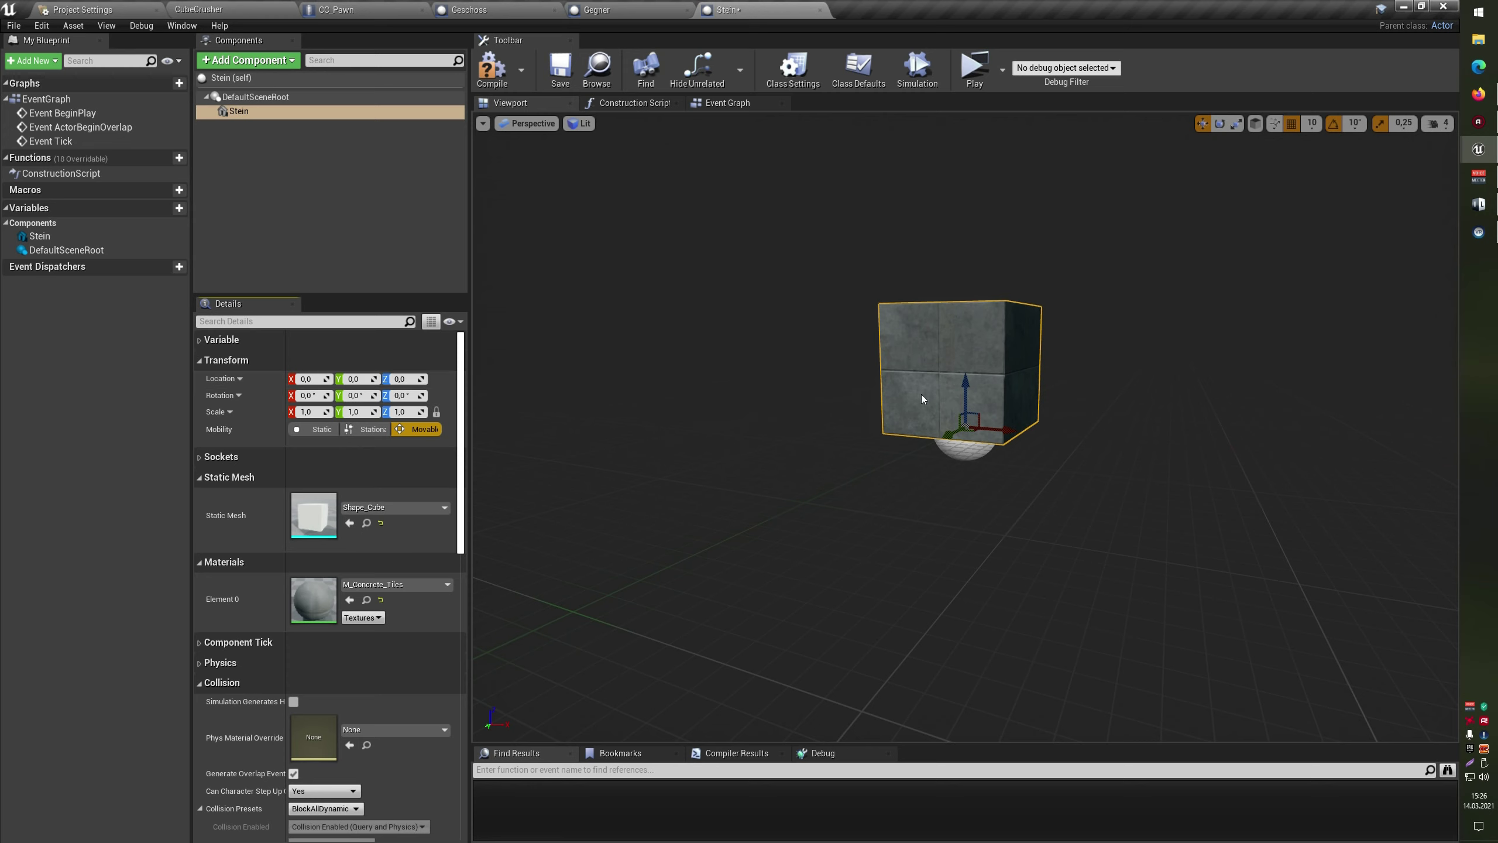
scroll(363, 518, "down", 3)
scroll(364, 519, "down", 1)
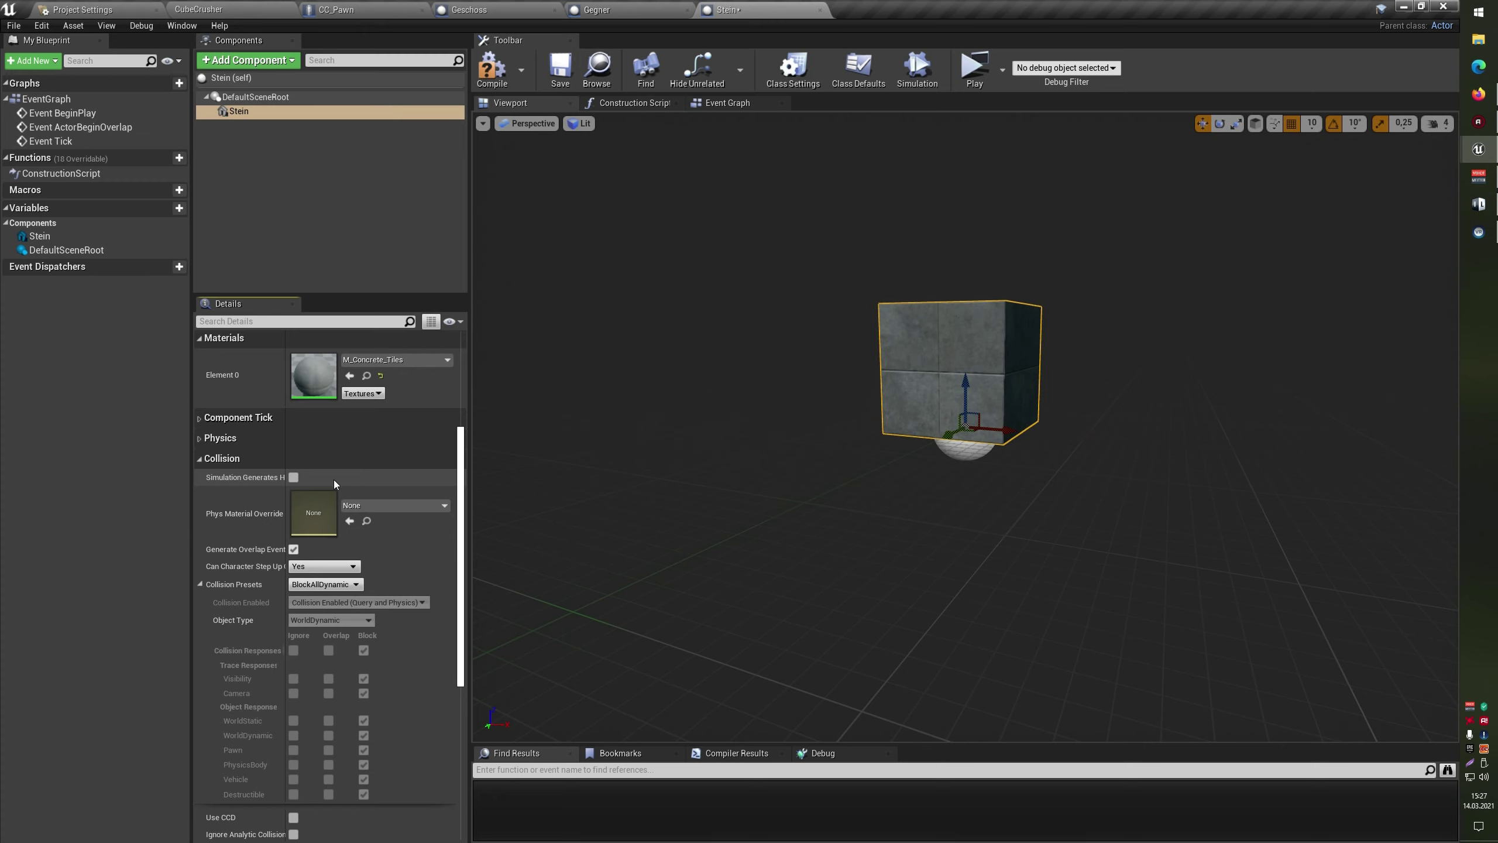
Enable Simulation Generates Hit Events, keeping Can Character Step Up On at Yes
left_click_drag(286, 477, 326, 477)
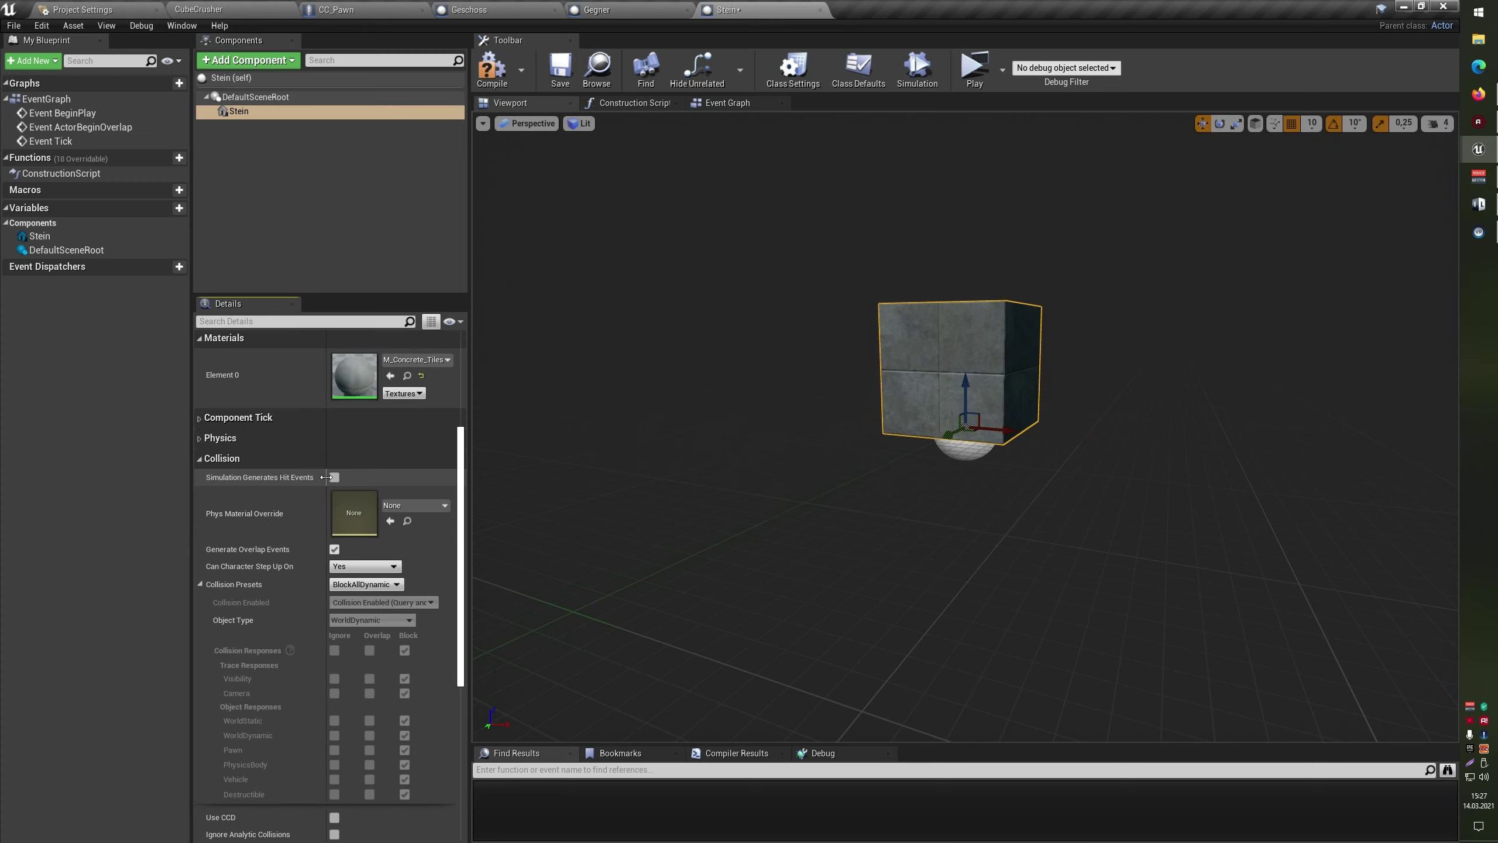
left_click(333, 477)
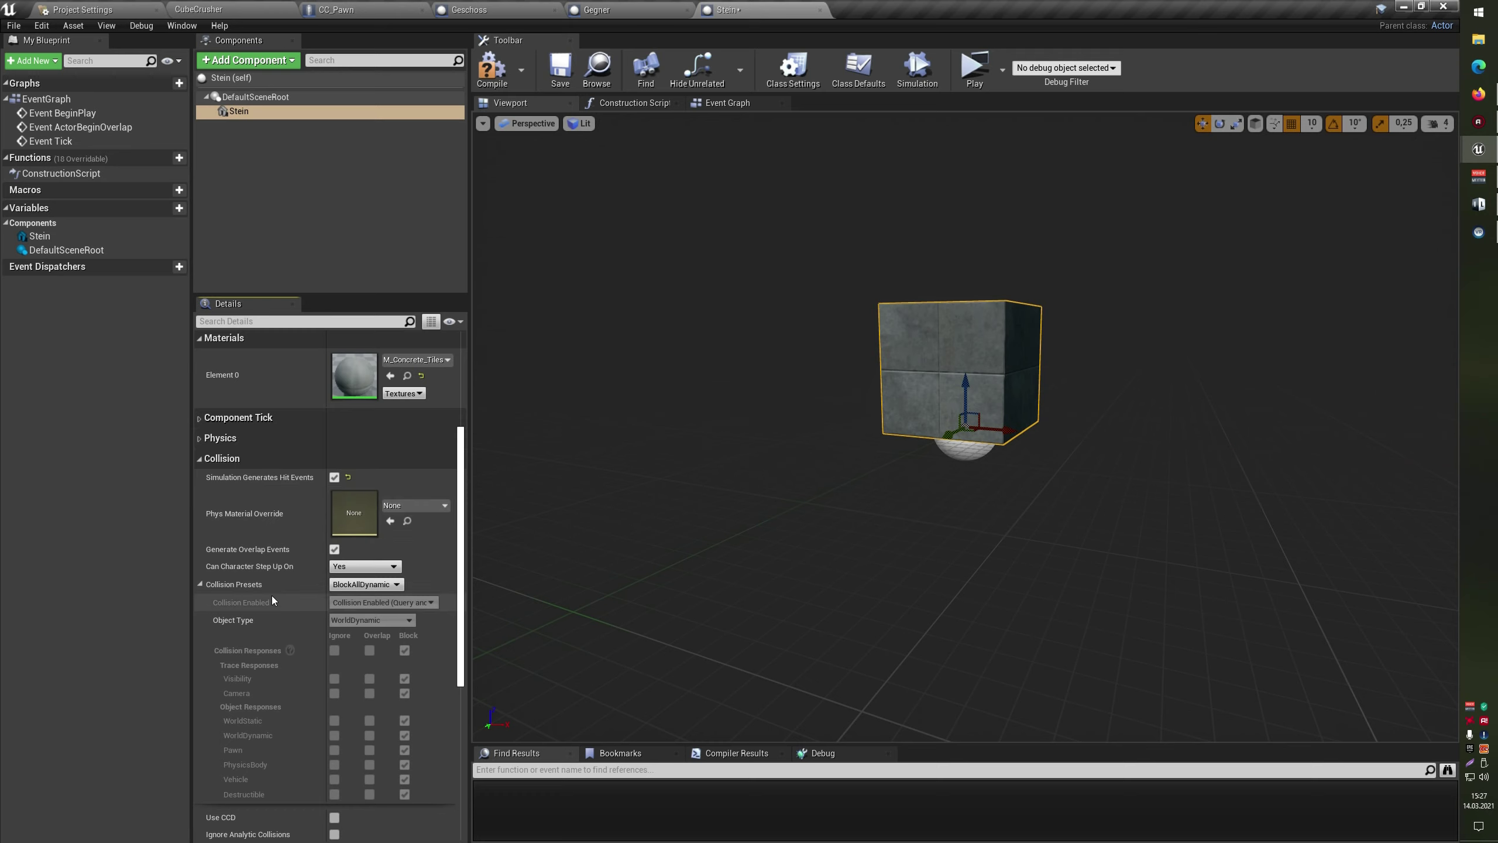
scroll(272, 590, "down", 1)
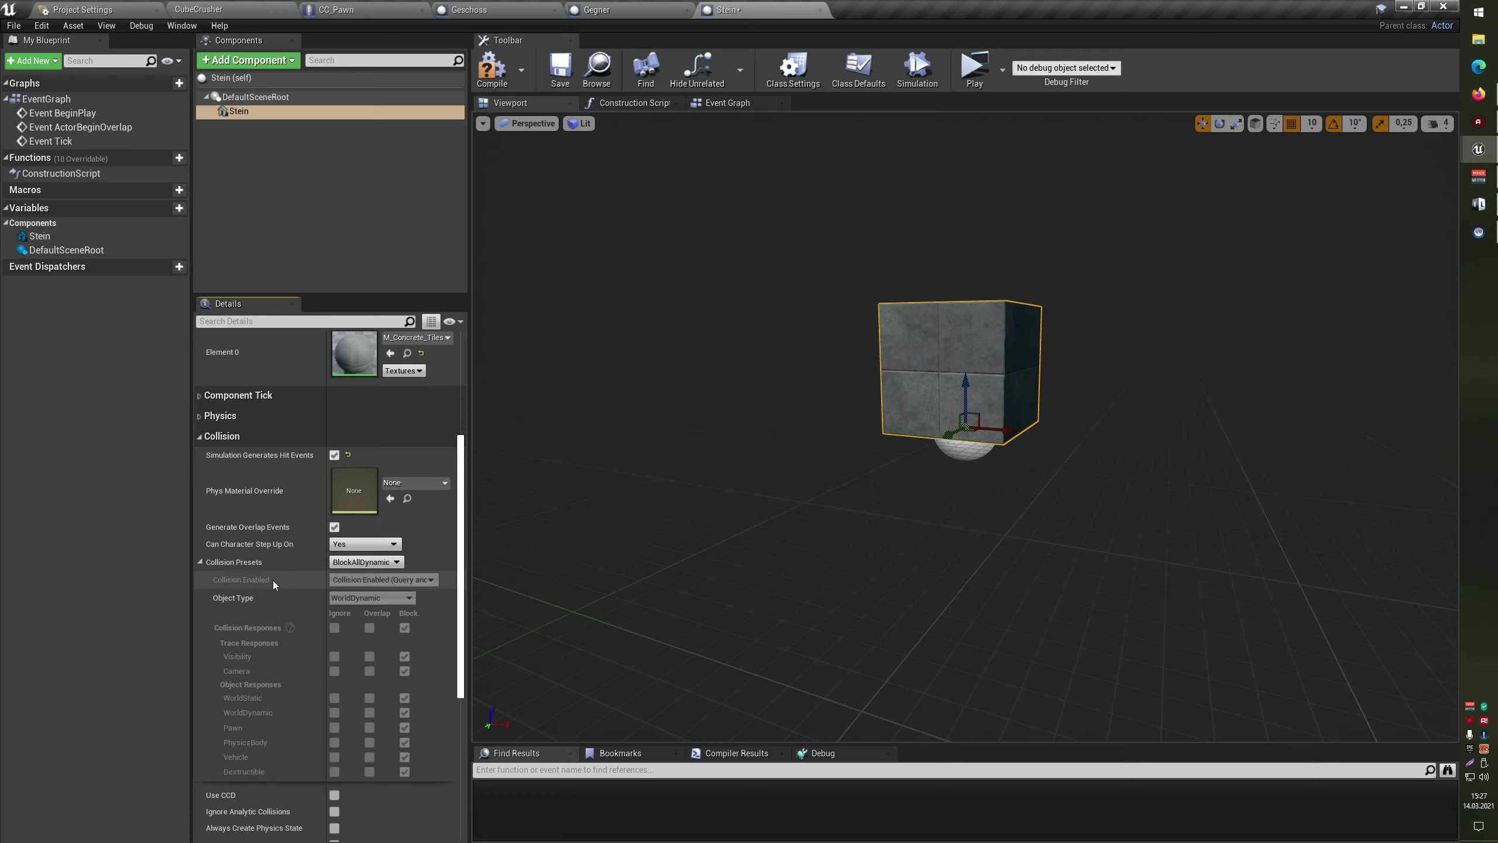
left_click(365, 544)
left_click(263, 547)
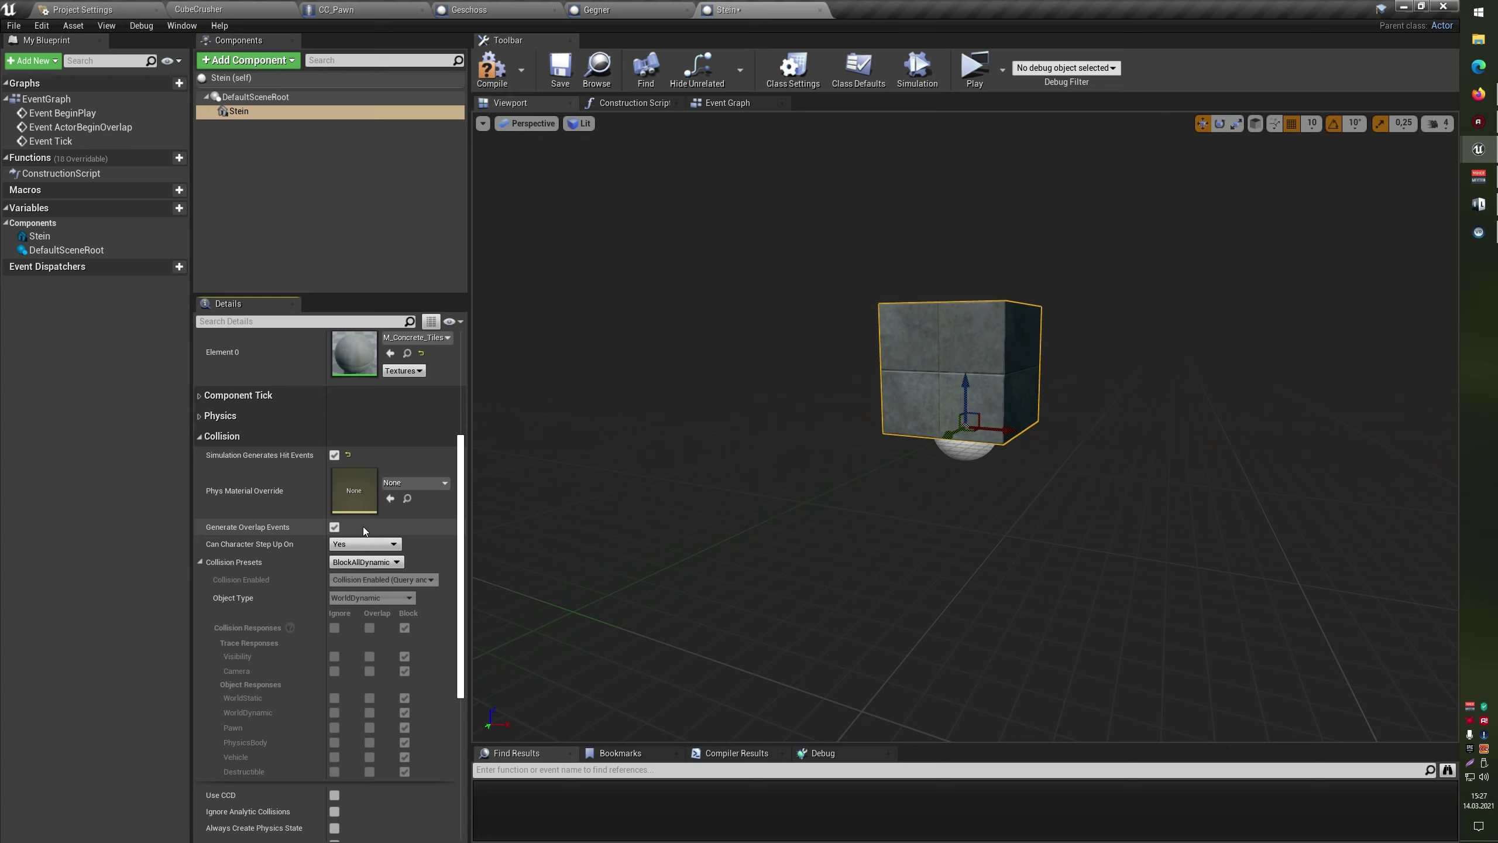
Switch the Stein collision preset to Custom and compile the blueprint
scroll(384, 538, "down", 1)
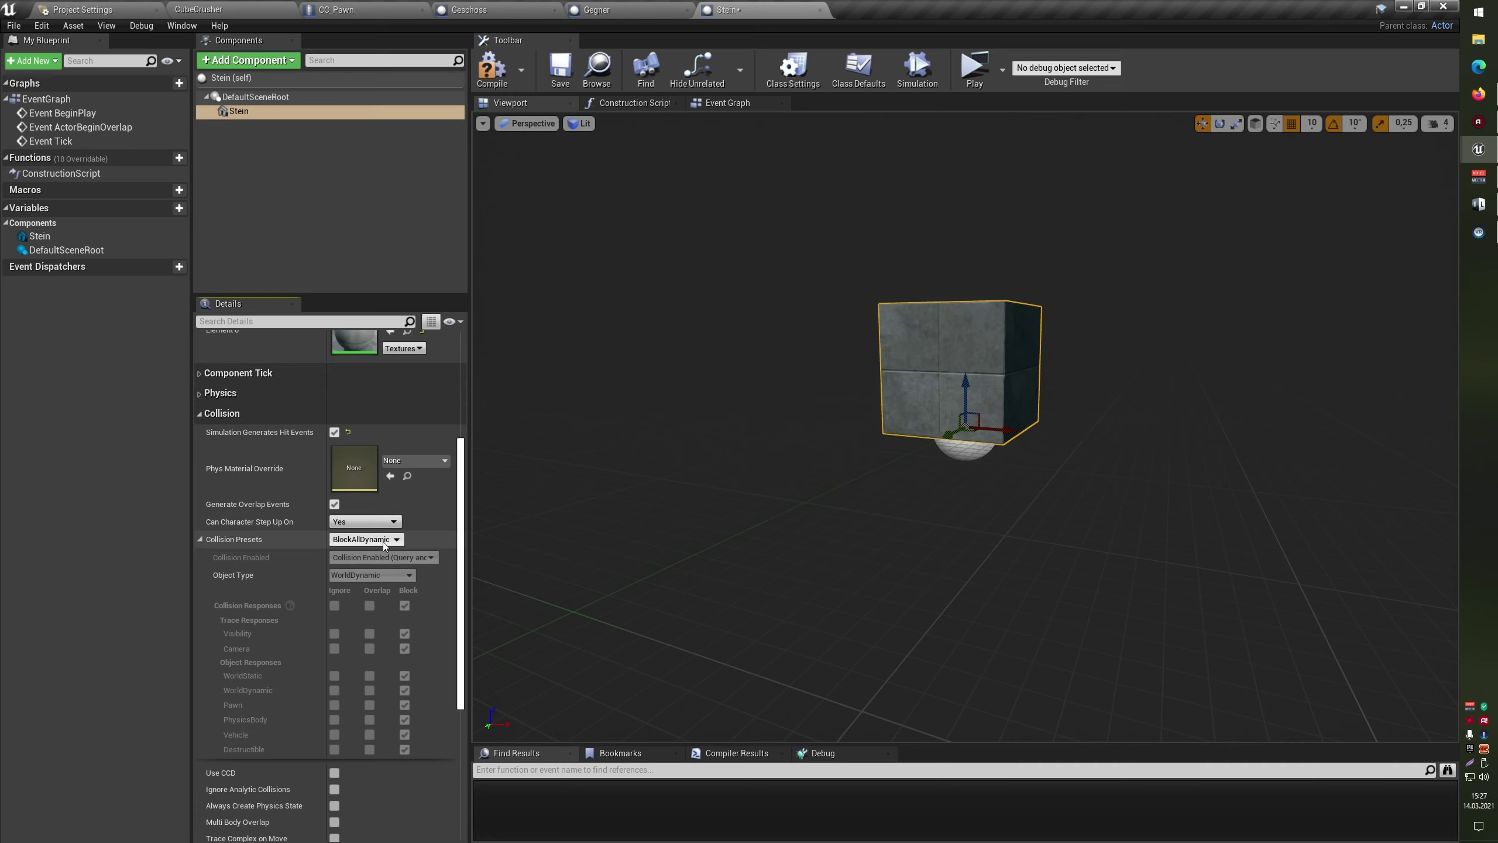
left_click(385, 540)
left_click(398, 539)
left_click(398, 540)
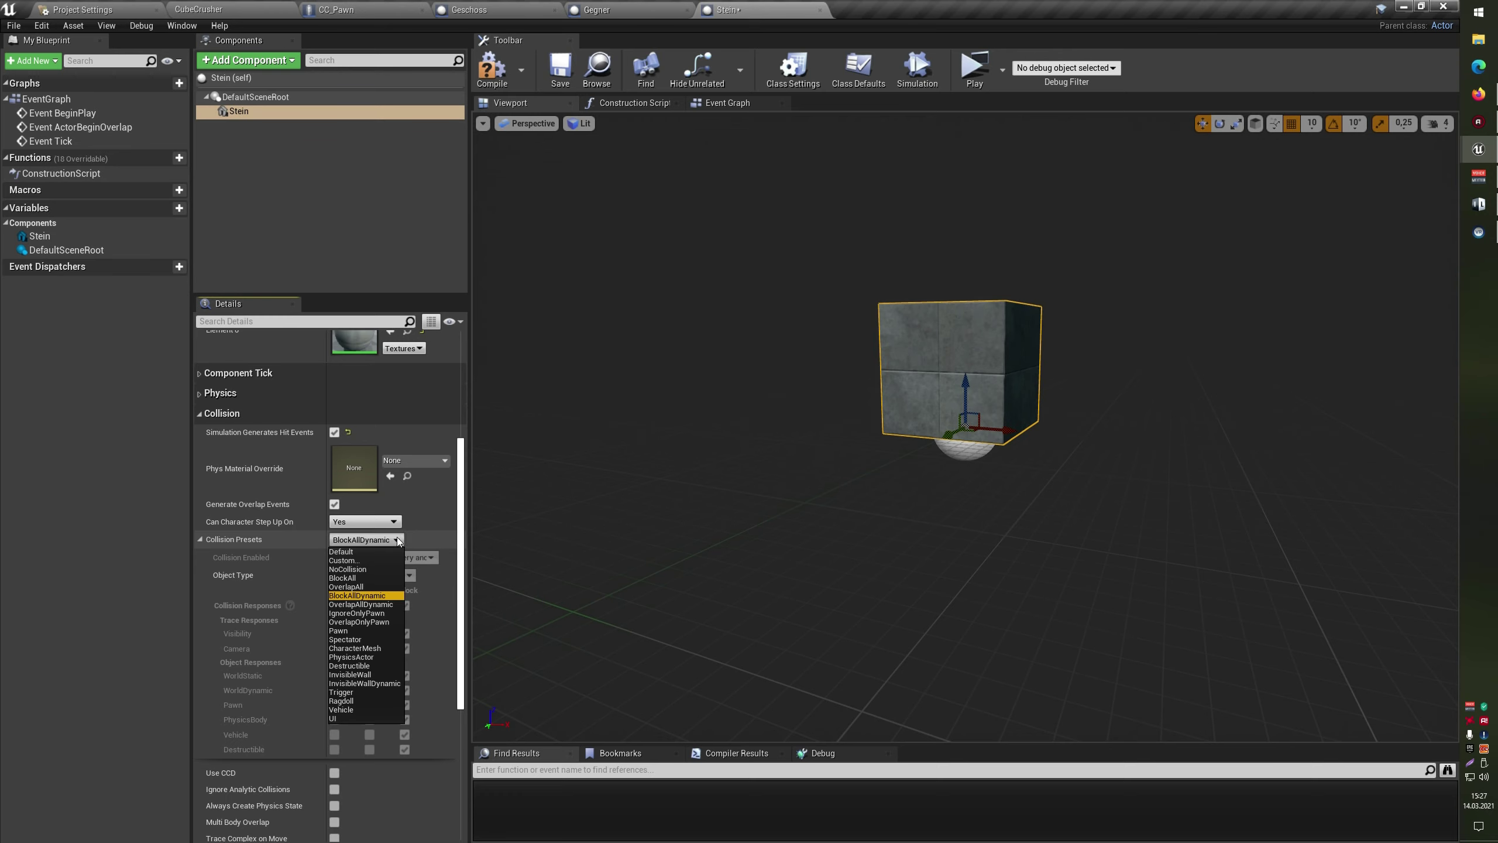
left_click(384, 561)
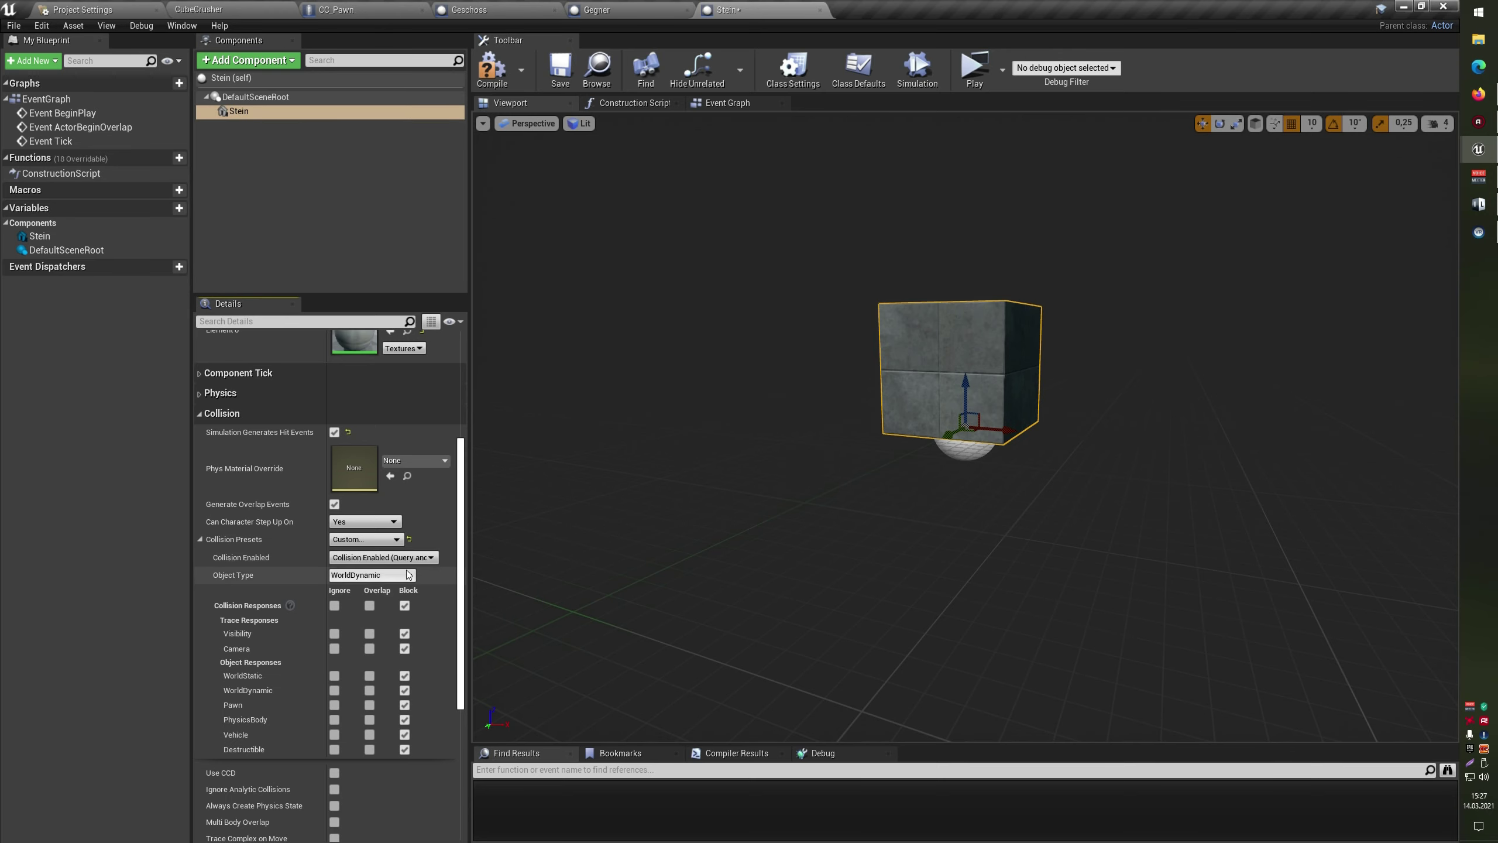
scroll(423, 635, "down", 3)
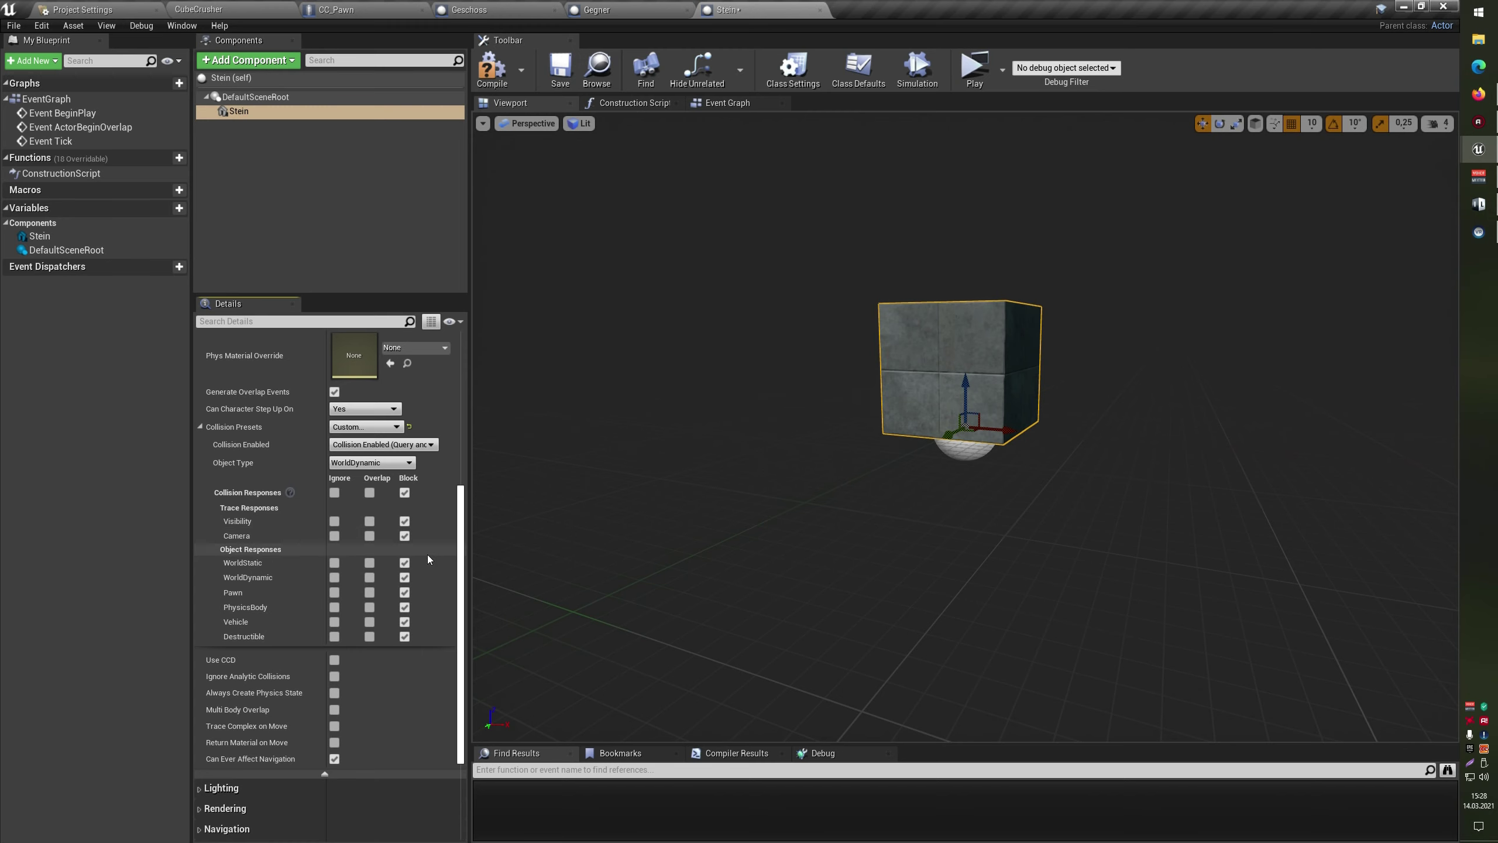
scroll(428, 556, "up", 3)
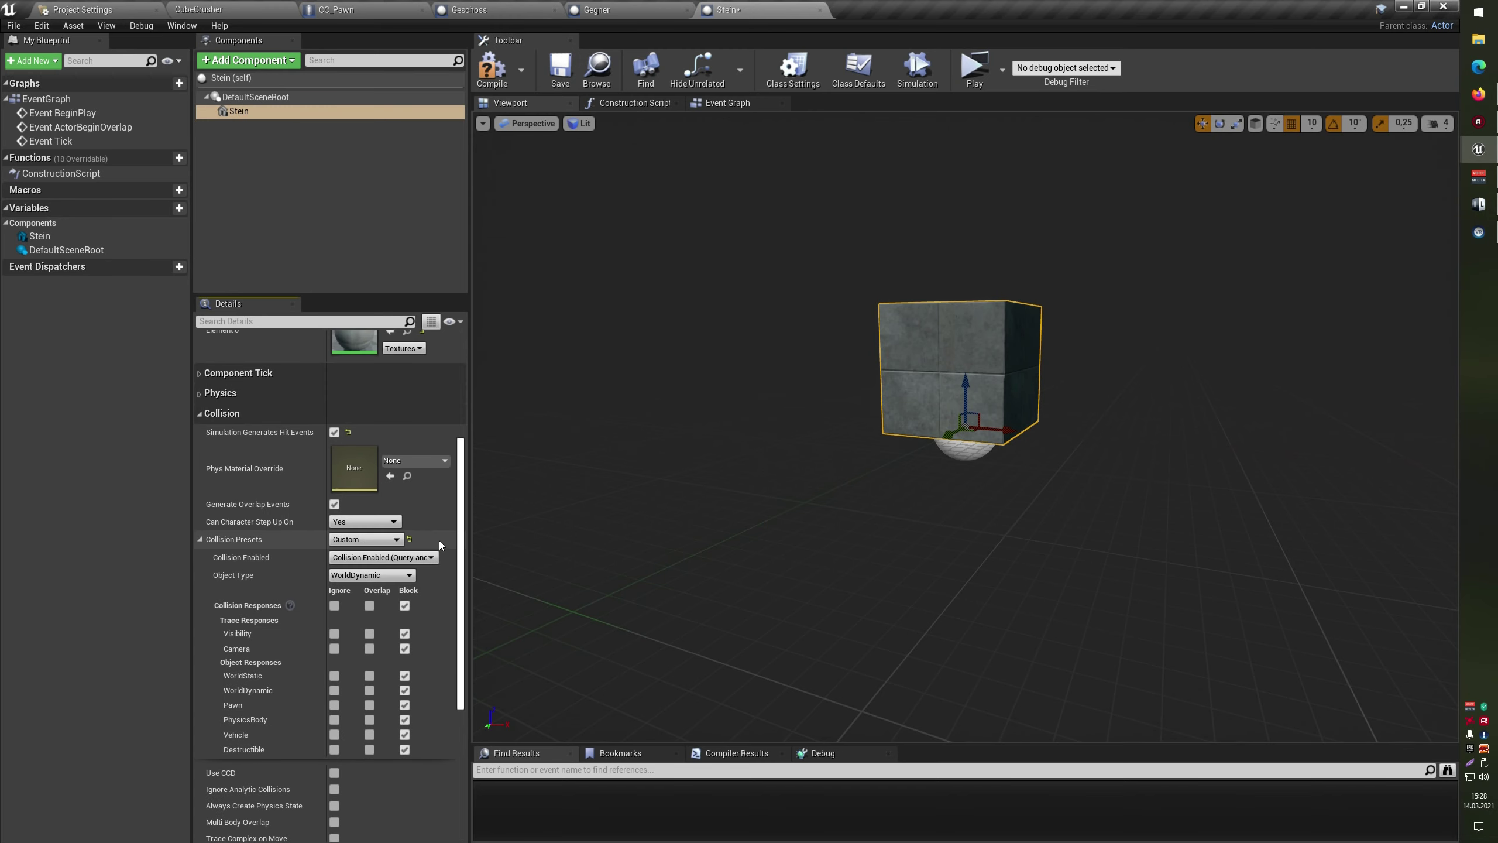
left_click(492, 68)
Add an On Component Hit event for the Stein component
right_click(288, 113)
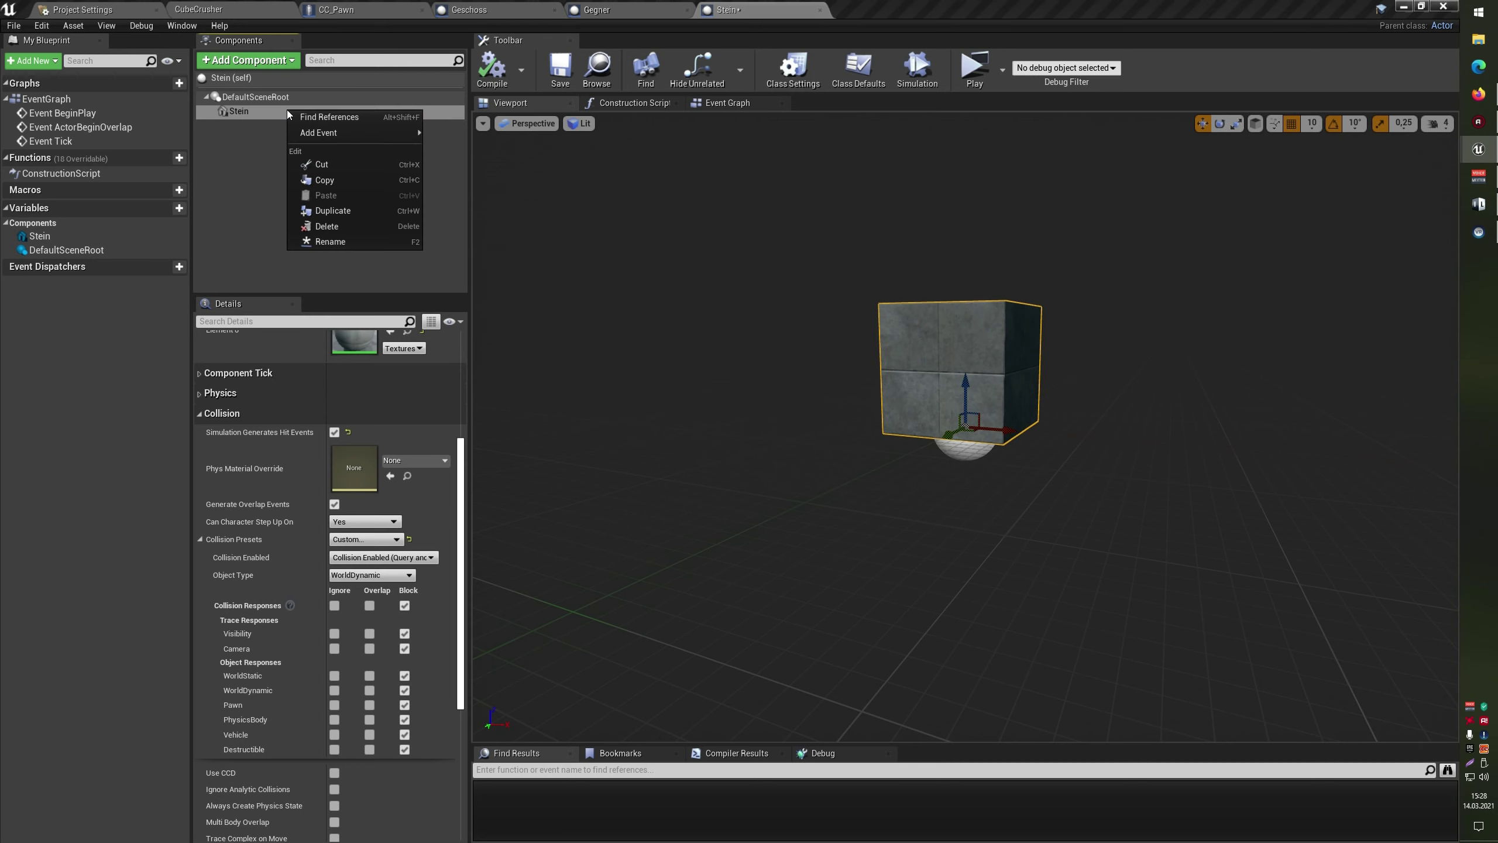
mouse_move(317, 134)
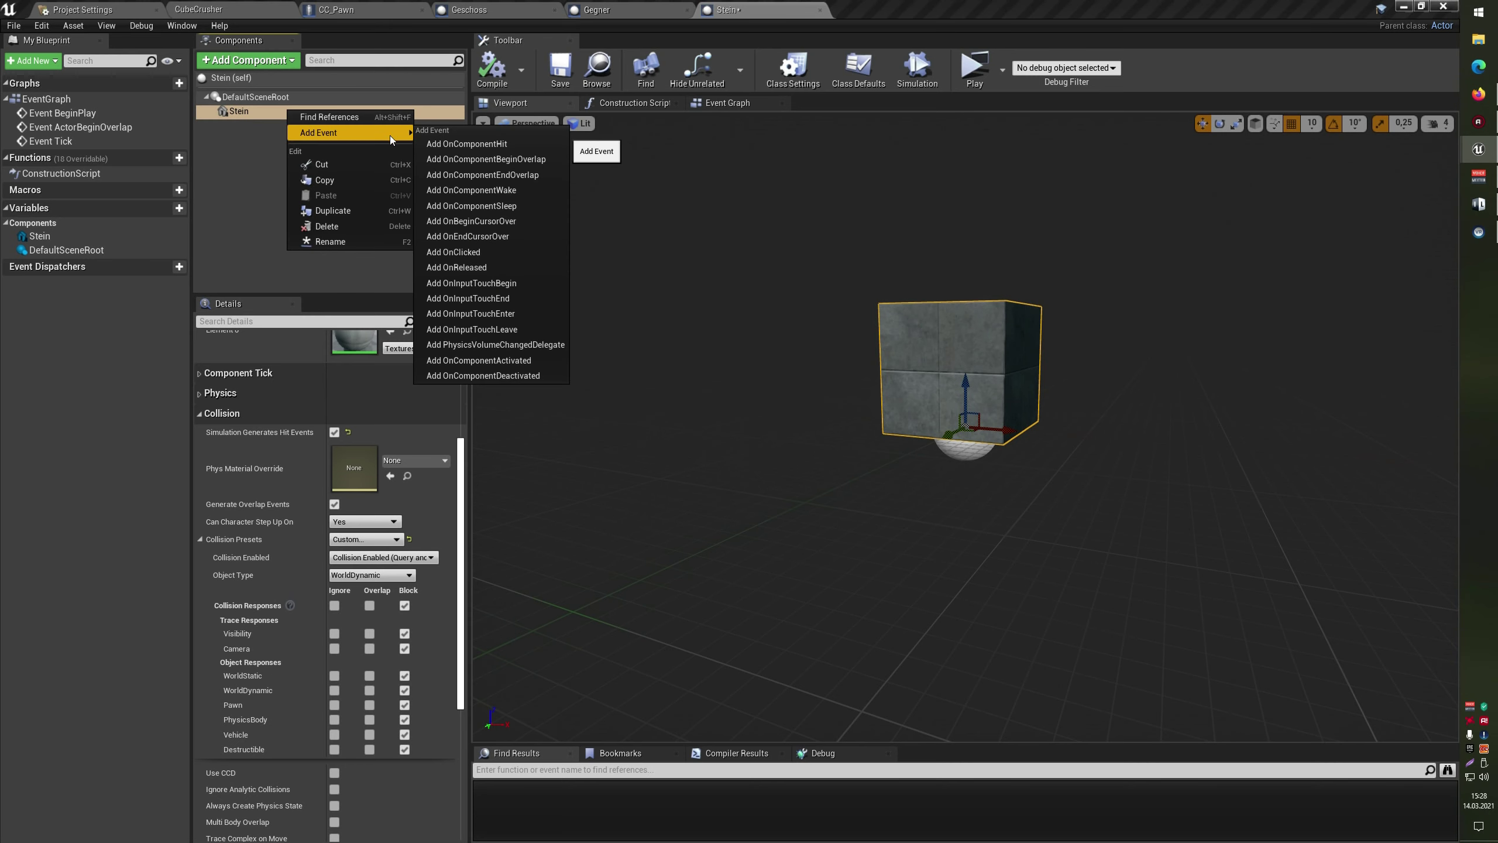
left_click(513, 146)
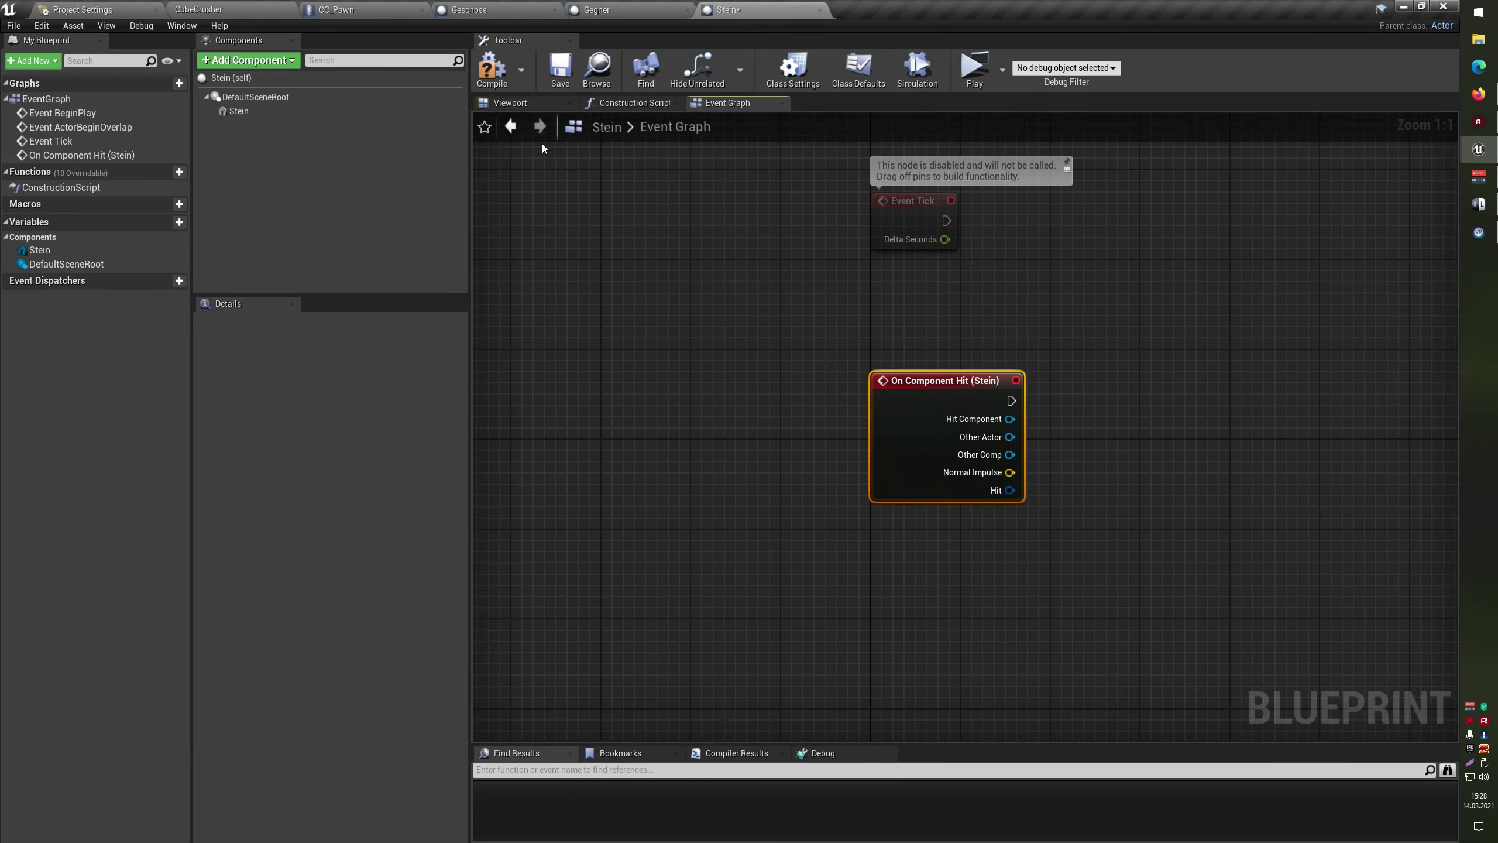
Delete the three disabled default events, close the Construction Script, and center the hit event
scroll(648, 332, "down", 1)
left_click_drag(644, 199, 731, 365)
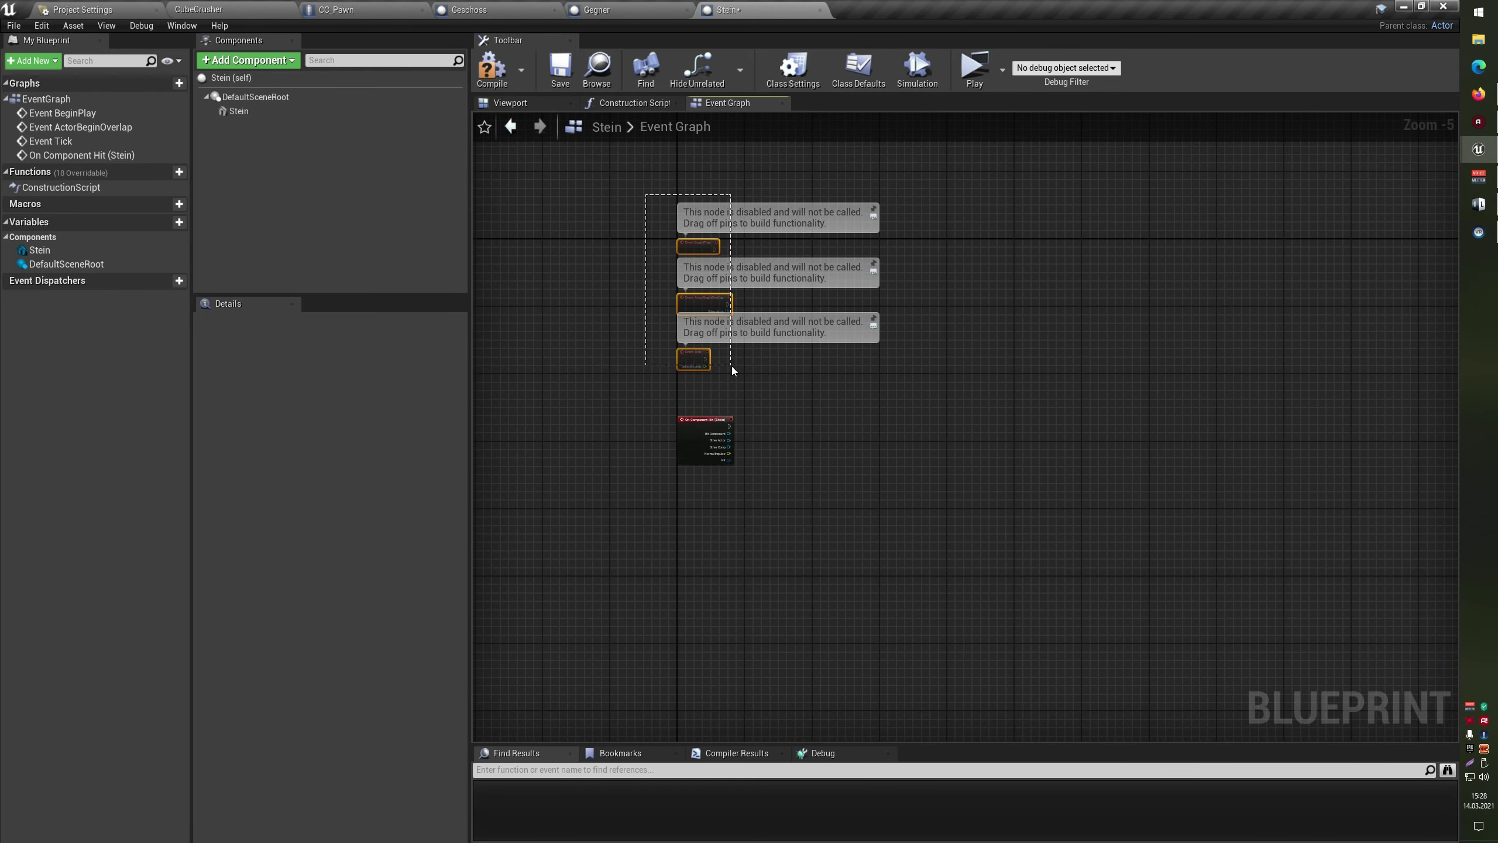
key("Delete")
scroll(714, 479, "up", 5)
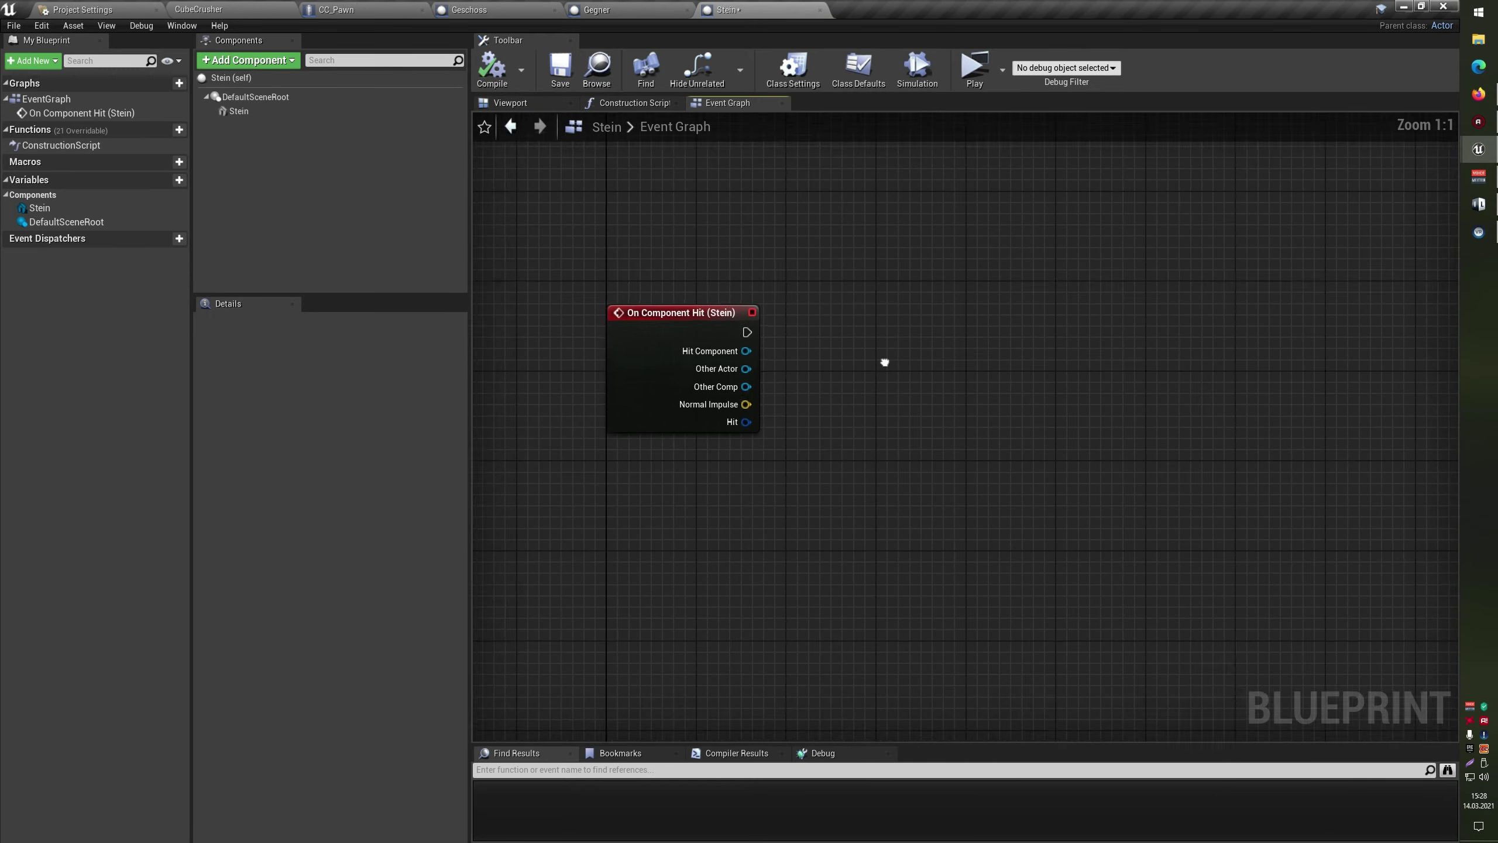
right_click_drag(620, 232, 620, 176)
left_click(678, 103)
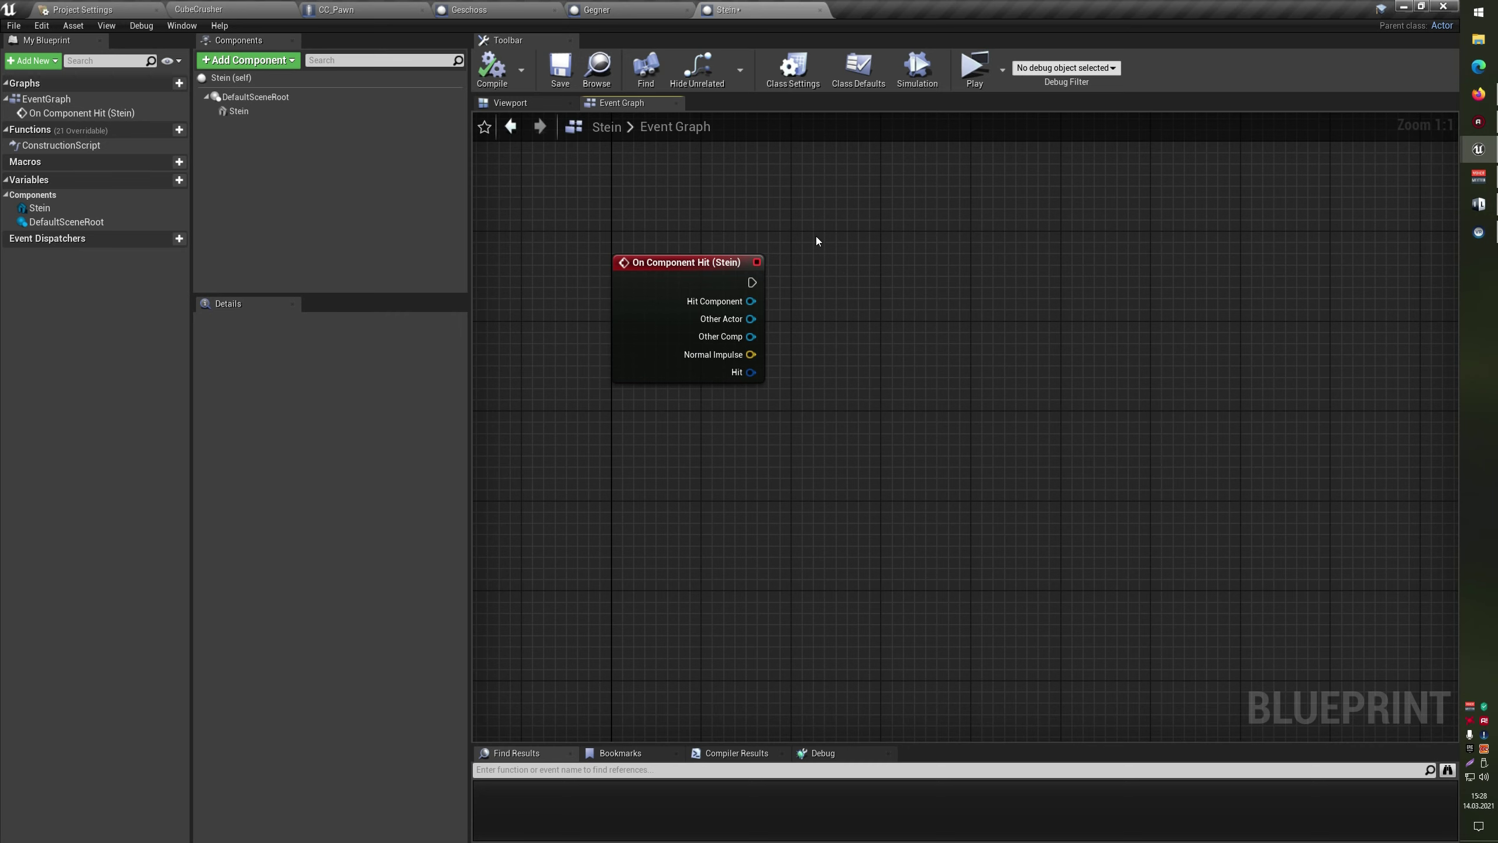
right_click_drag(815, 237, 869, 345)
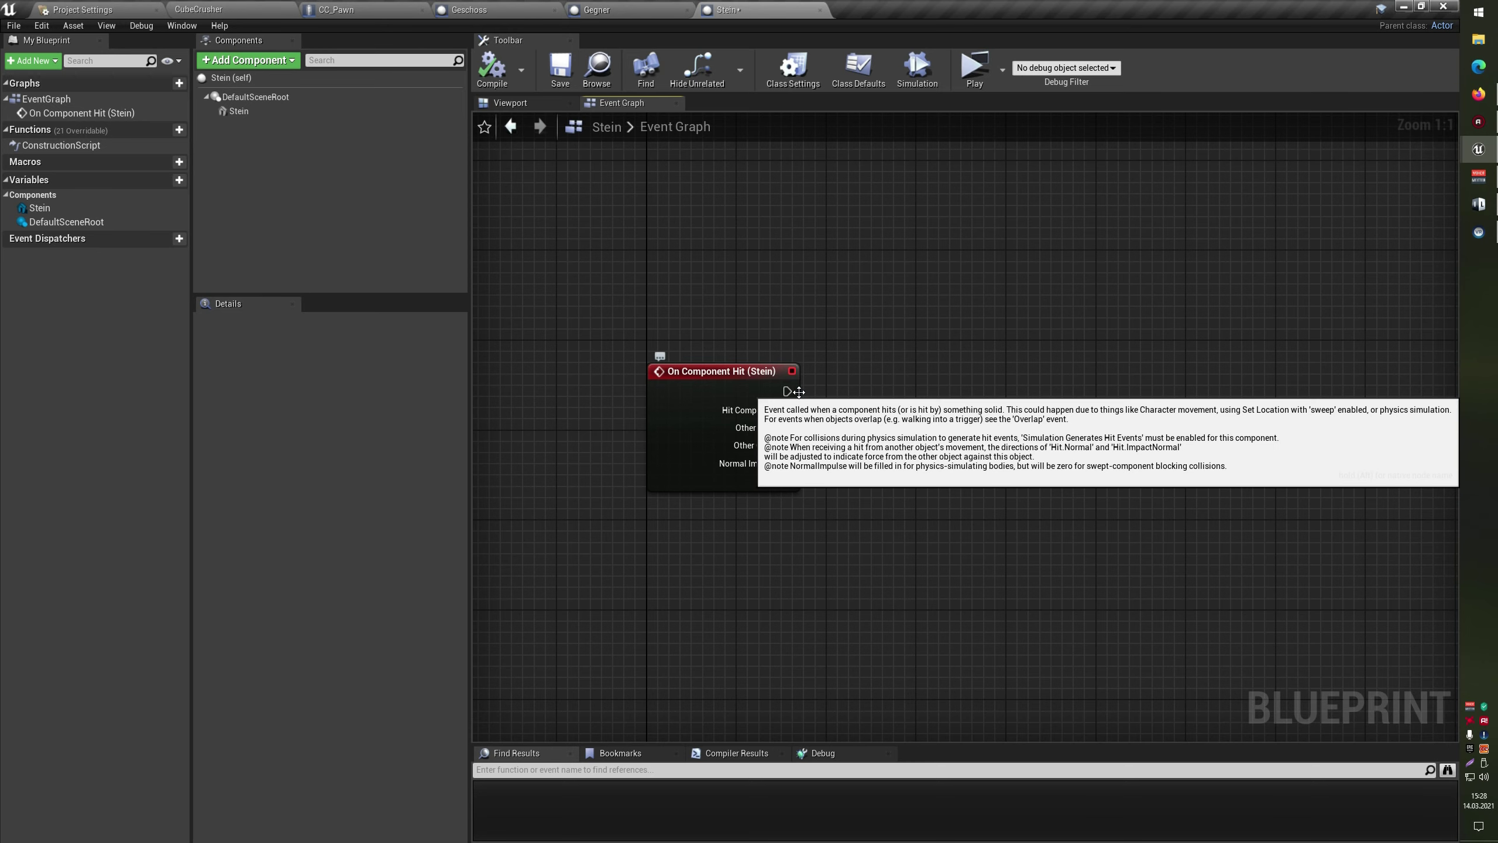
left_click_drag(787, 391, 950, 346)
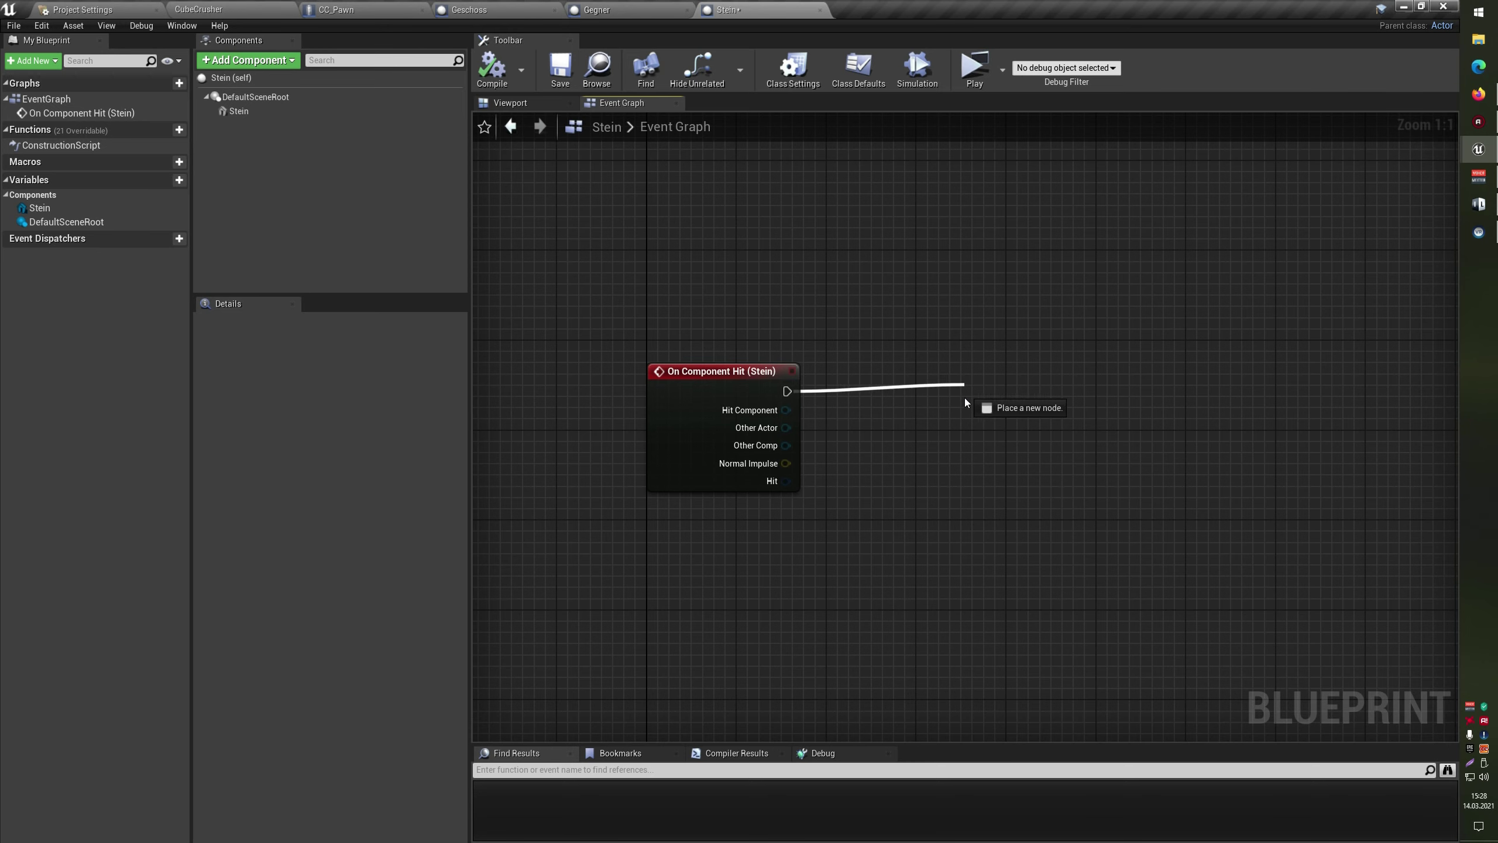
right_click_drag(951, 348, 959, 363)
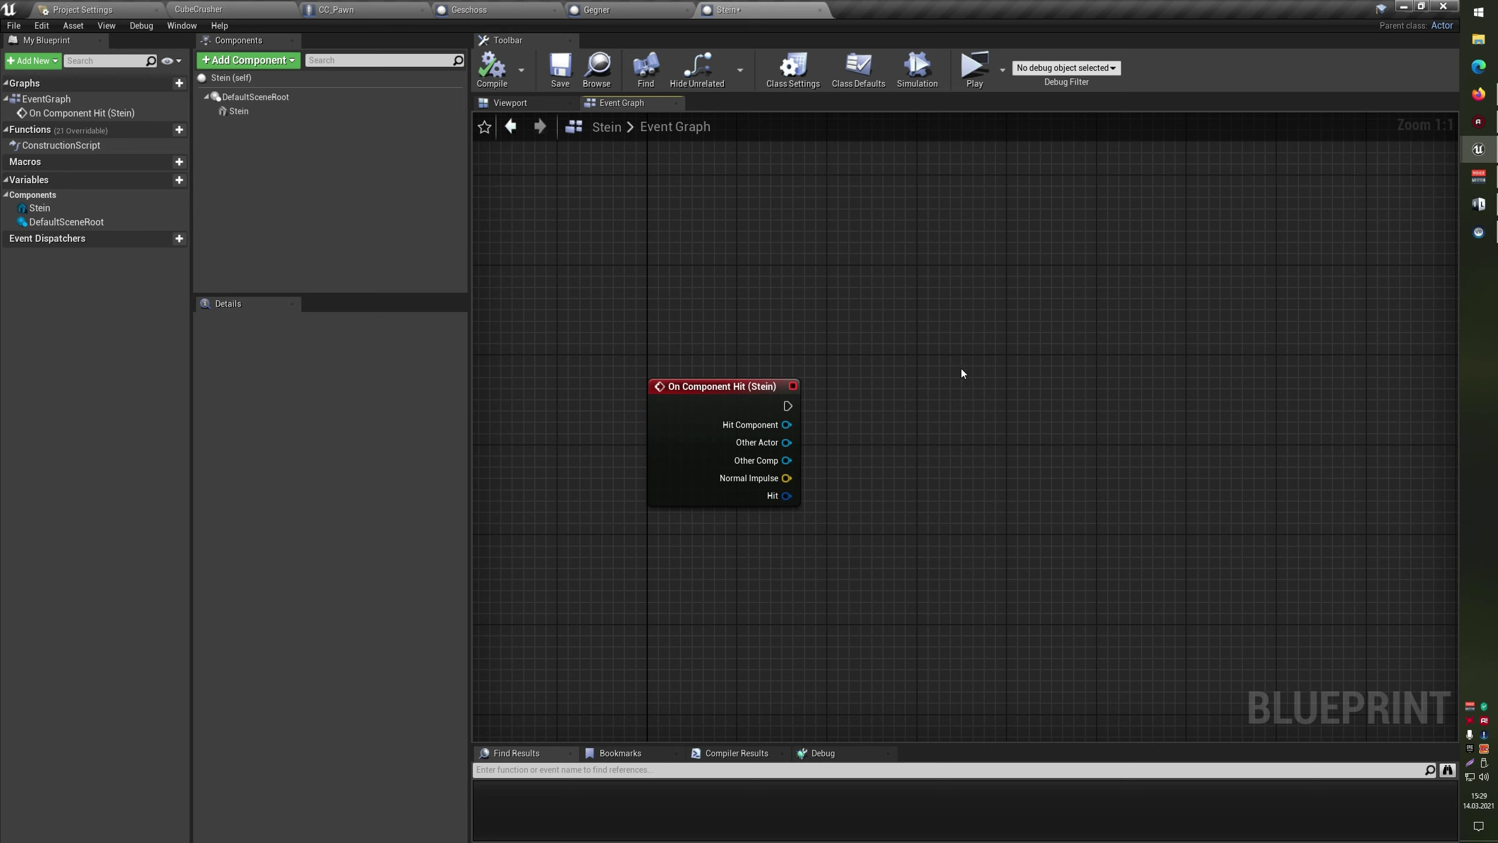
Add a Boolean variable named InBewegung!
left_click(178, 179)
key("Return")
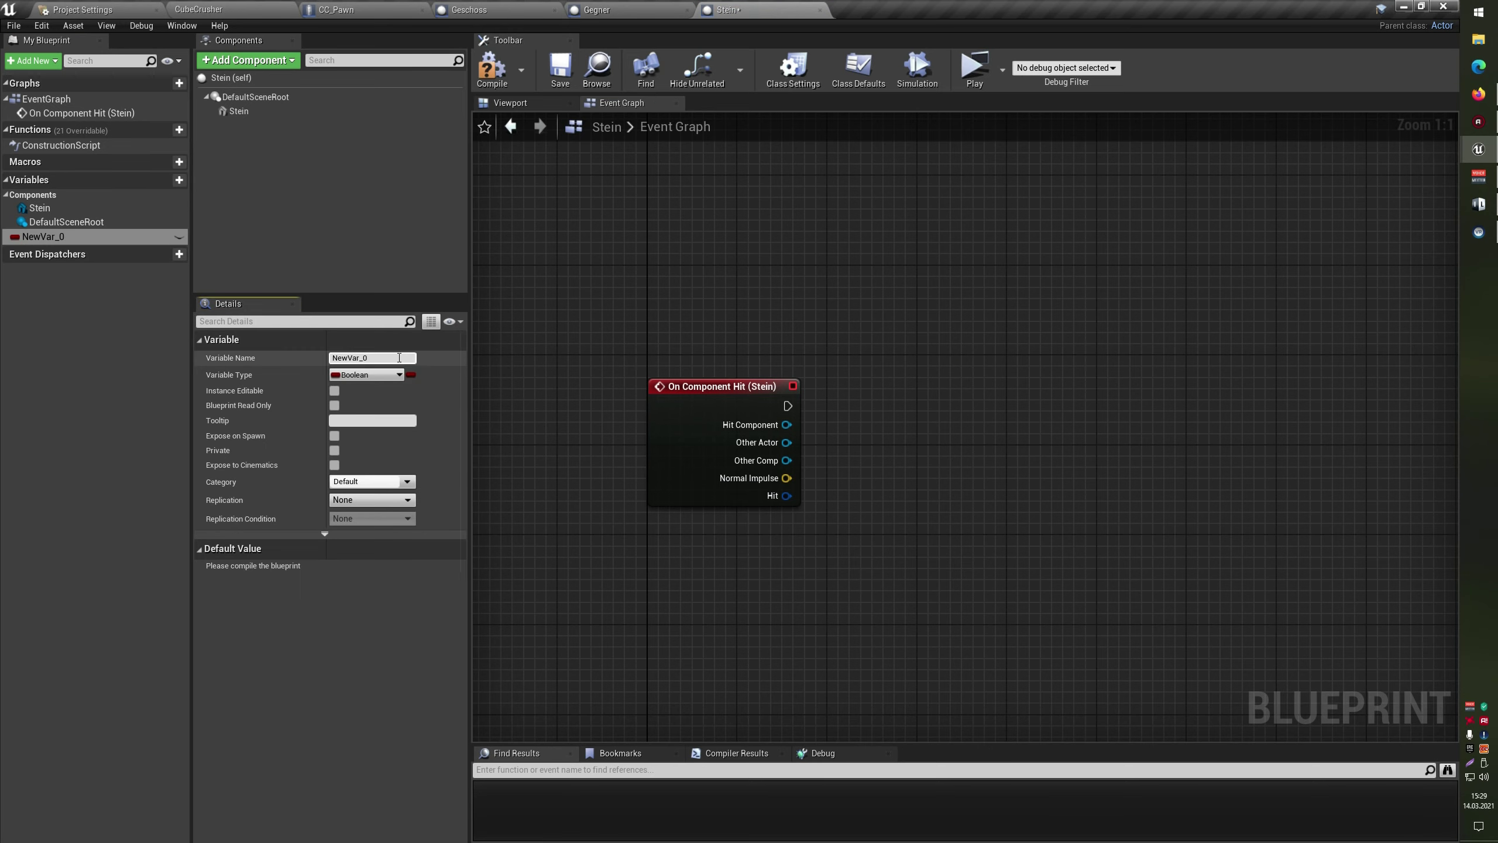
left_click(383, 358)
type("In")
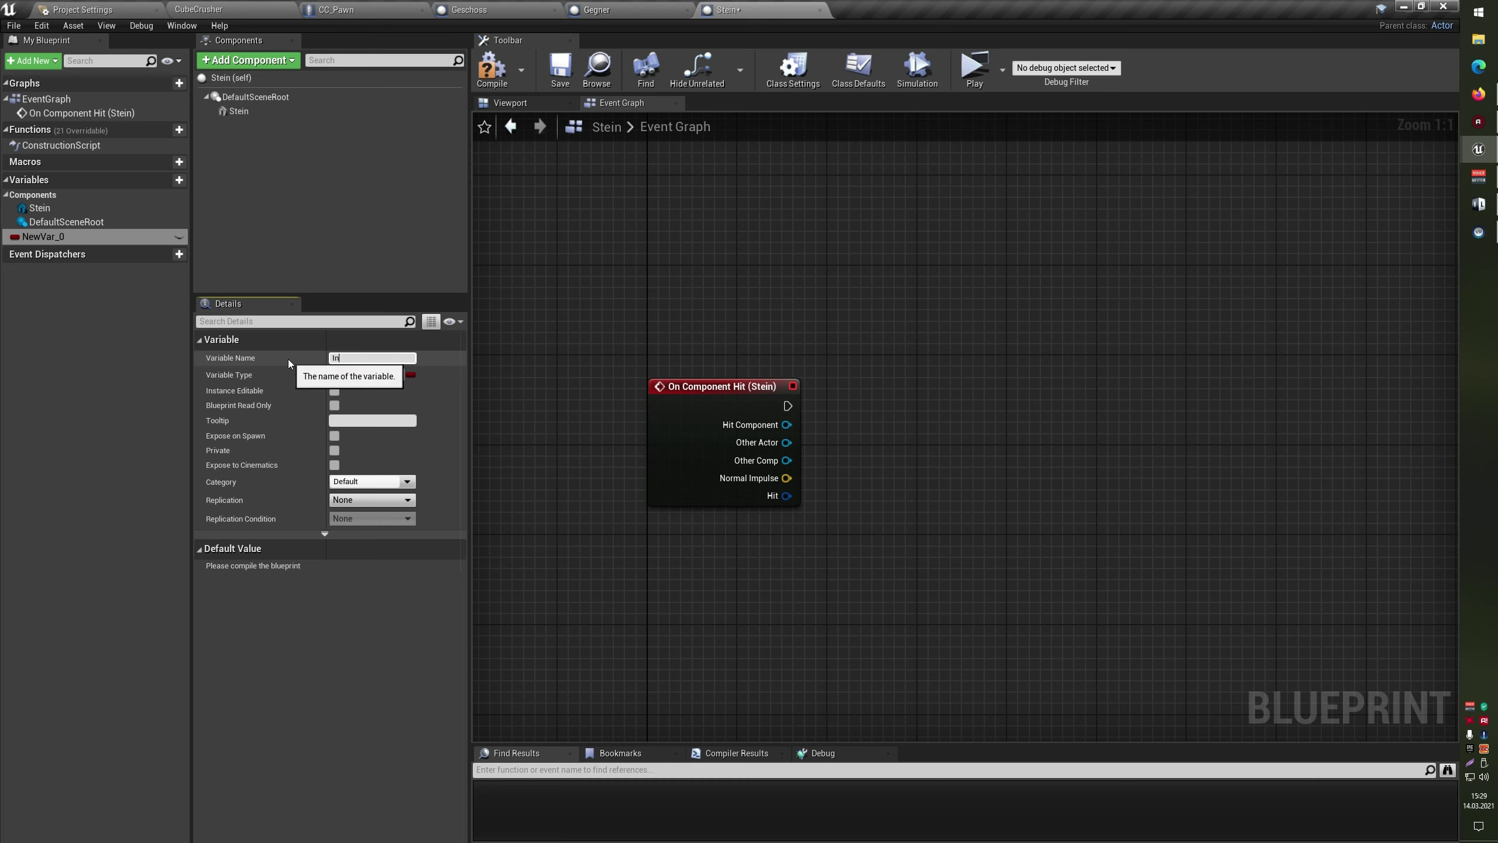
type("Bewegung!")
key("Return")
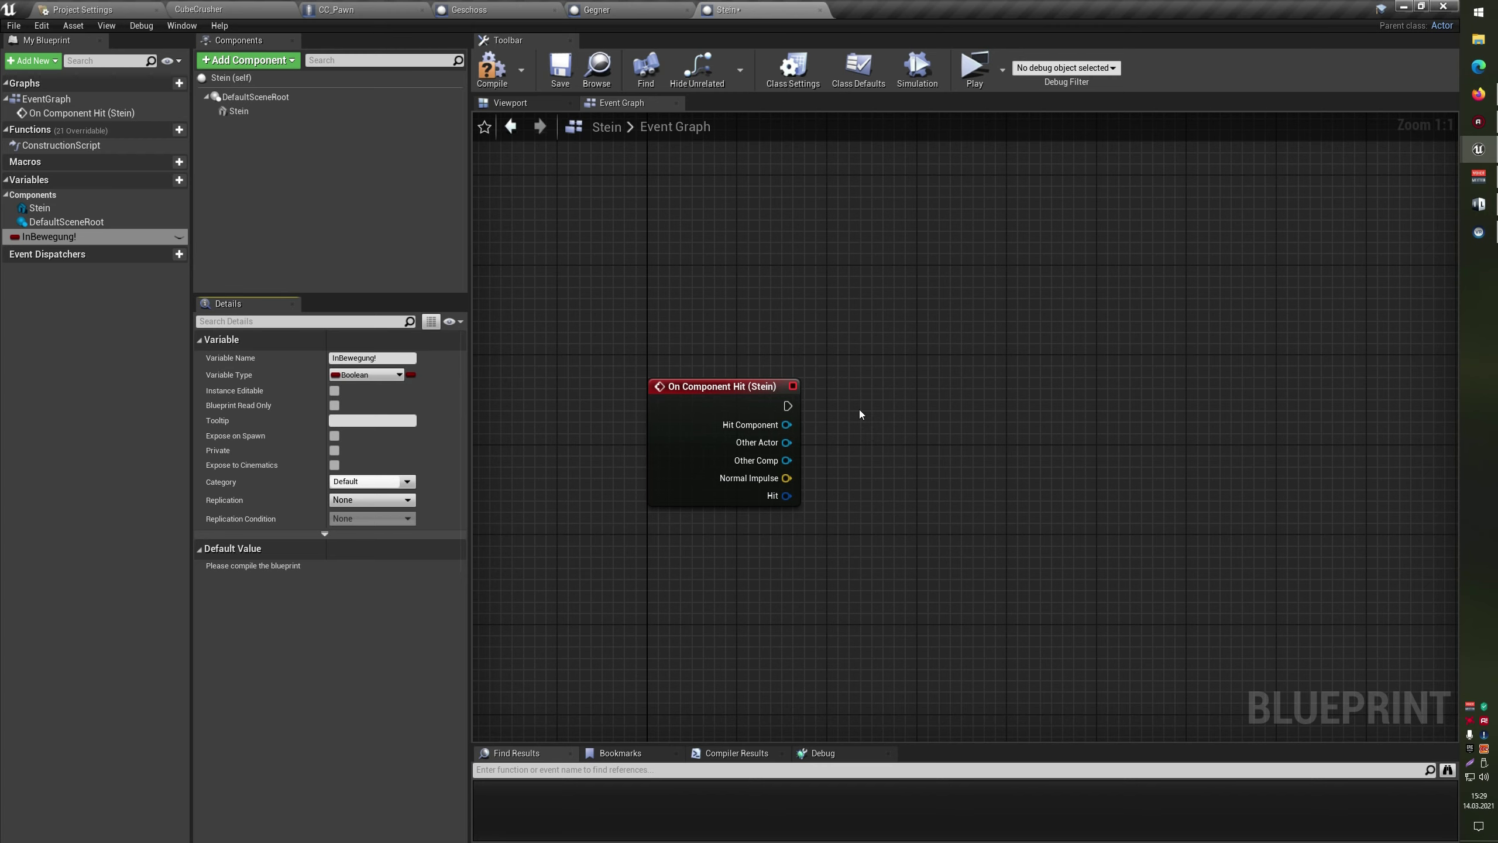
Place a Branch node and wire On Component Hit (Stein) into it
right_click(894, 400)
type("branch")
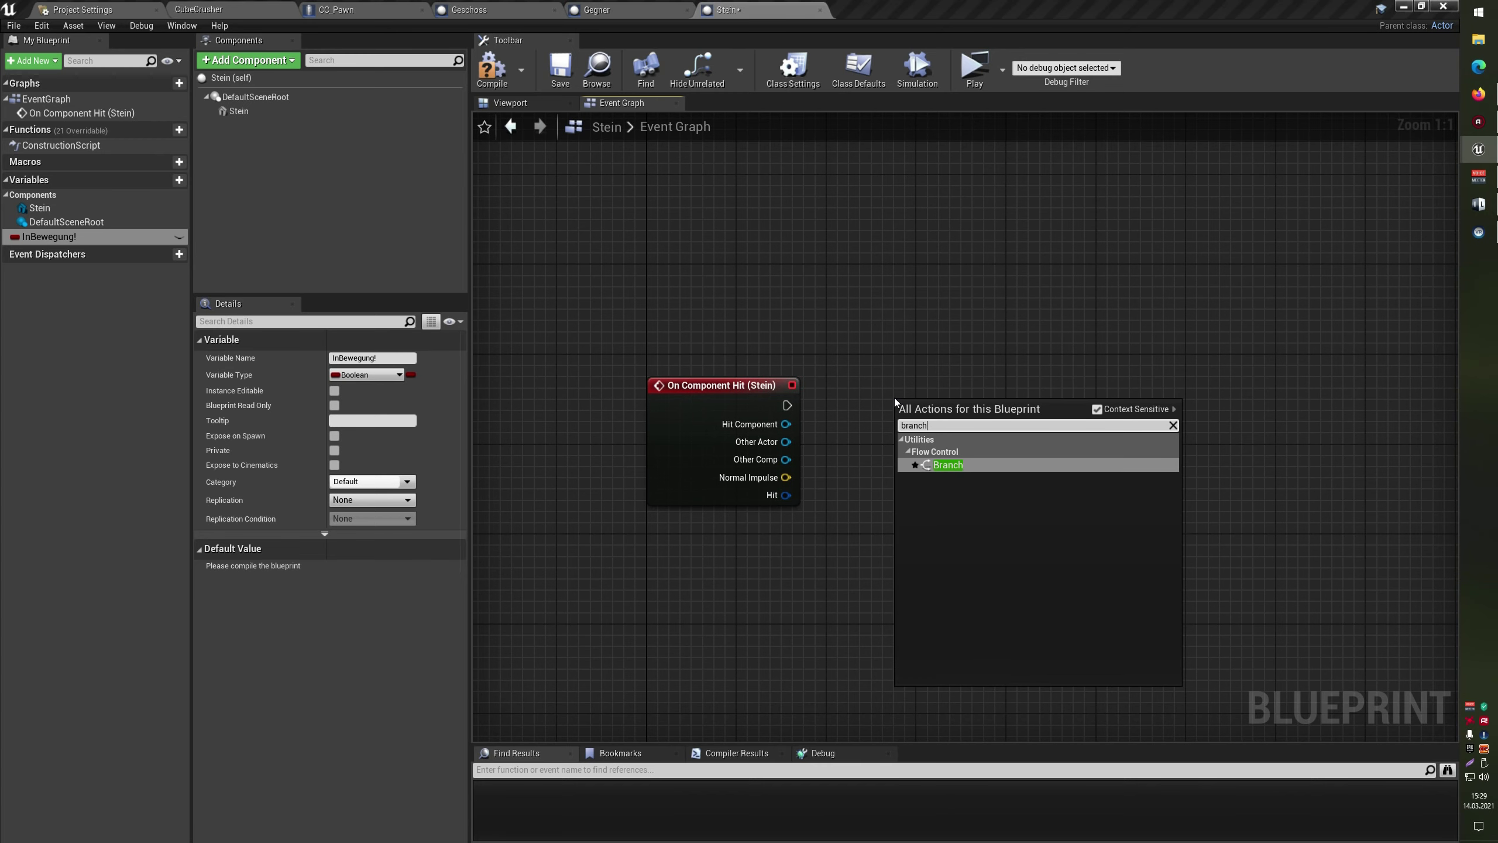
key("Return")
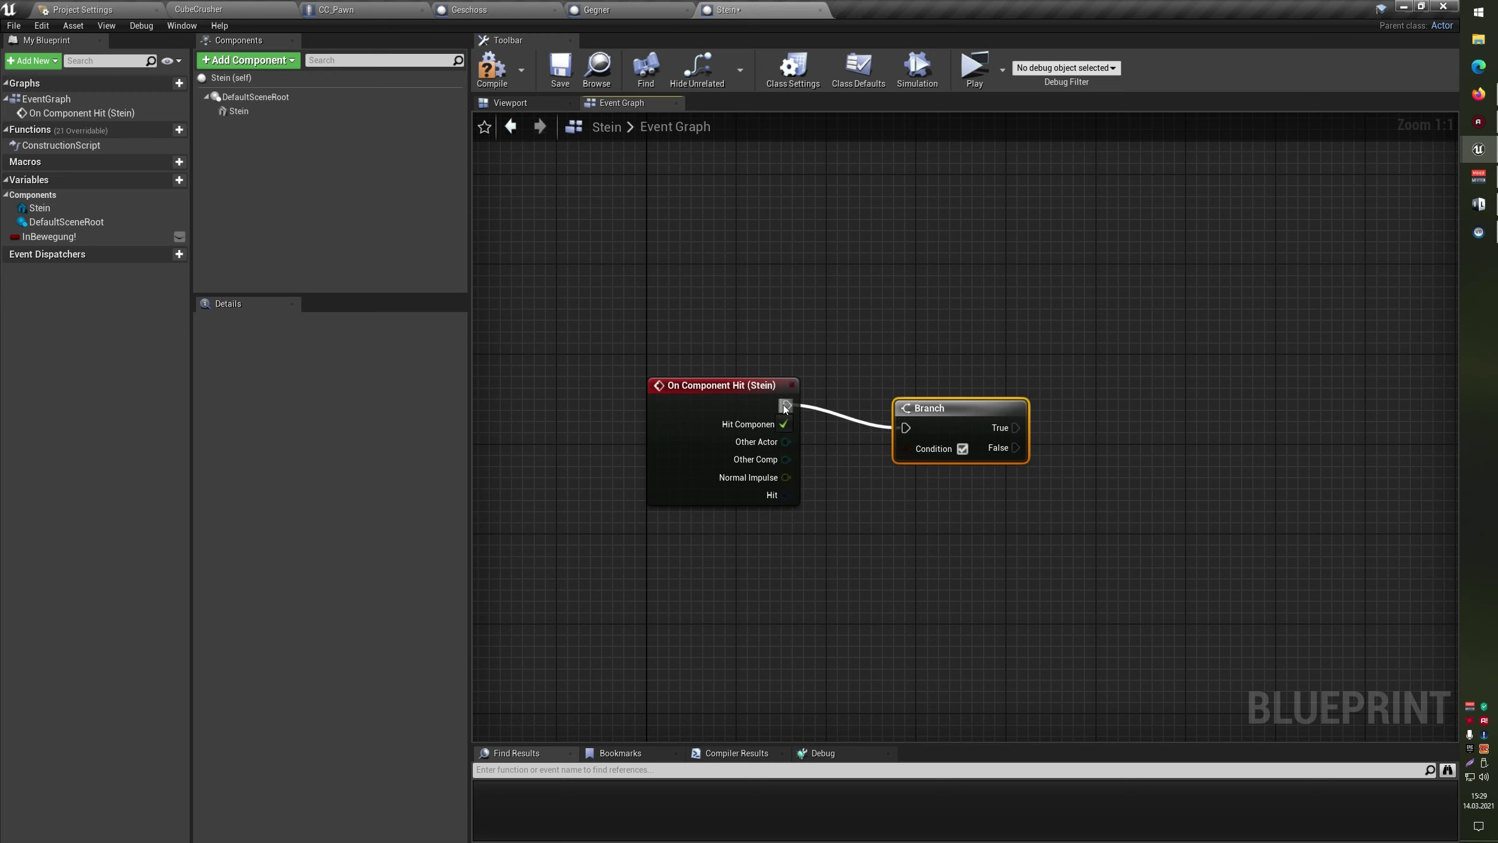
mouse_move(787, 405)
left_mouse_down()
mouse_move(906, 428)
mouse_move(944, 393)
mouse_move(922, 380)
left_mouse_up()
key("ctrl+c")
key("ctrl+v")
key("Delete")
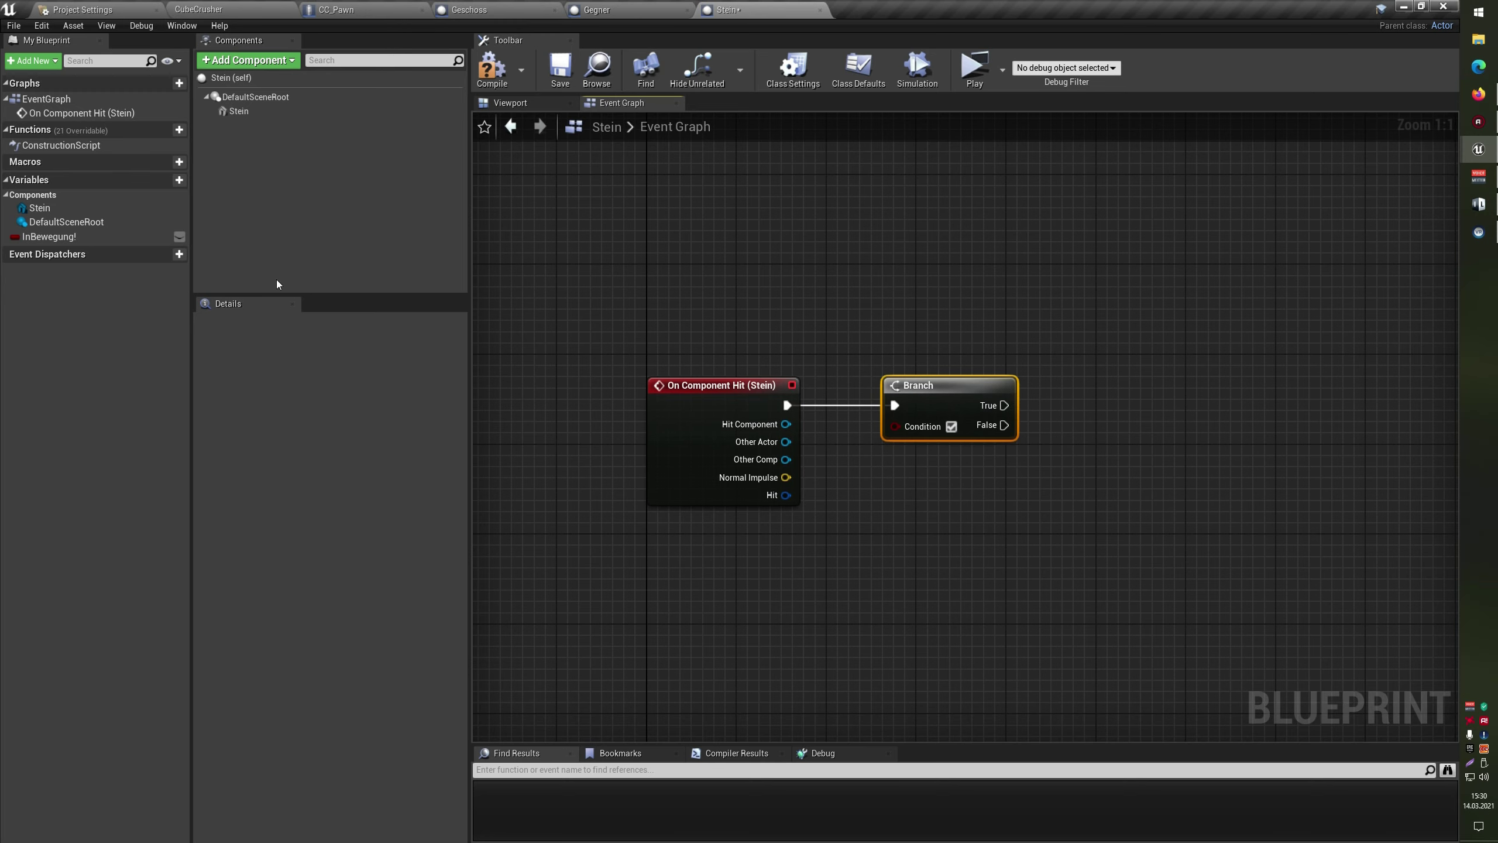
Feed an InBewegung! getter into the Branch Condition and align it with the hit event
mouse_move(95, 237)
left_mouse_down()
mouse_move(849, 431)
mouse_move(826, 440)
left_mouse_up()
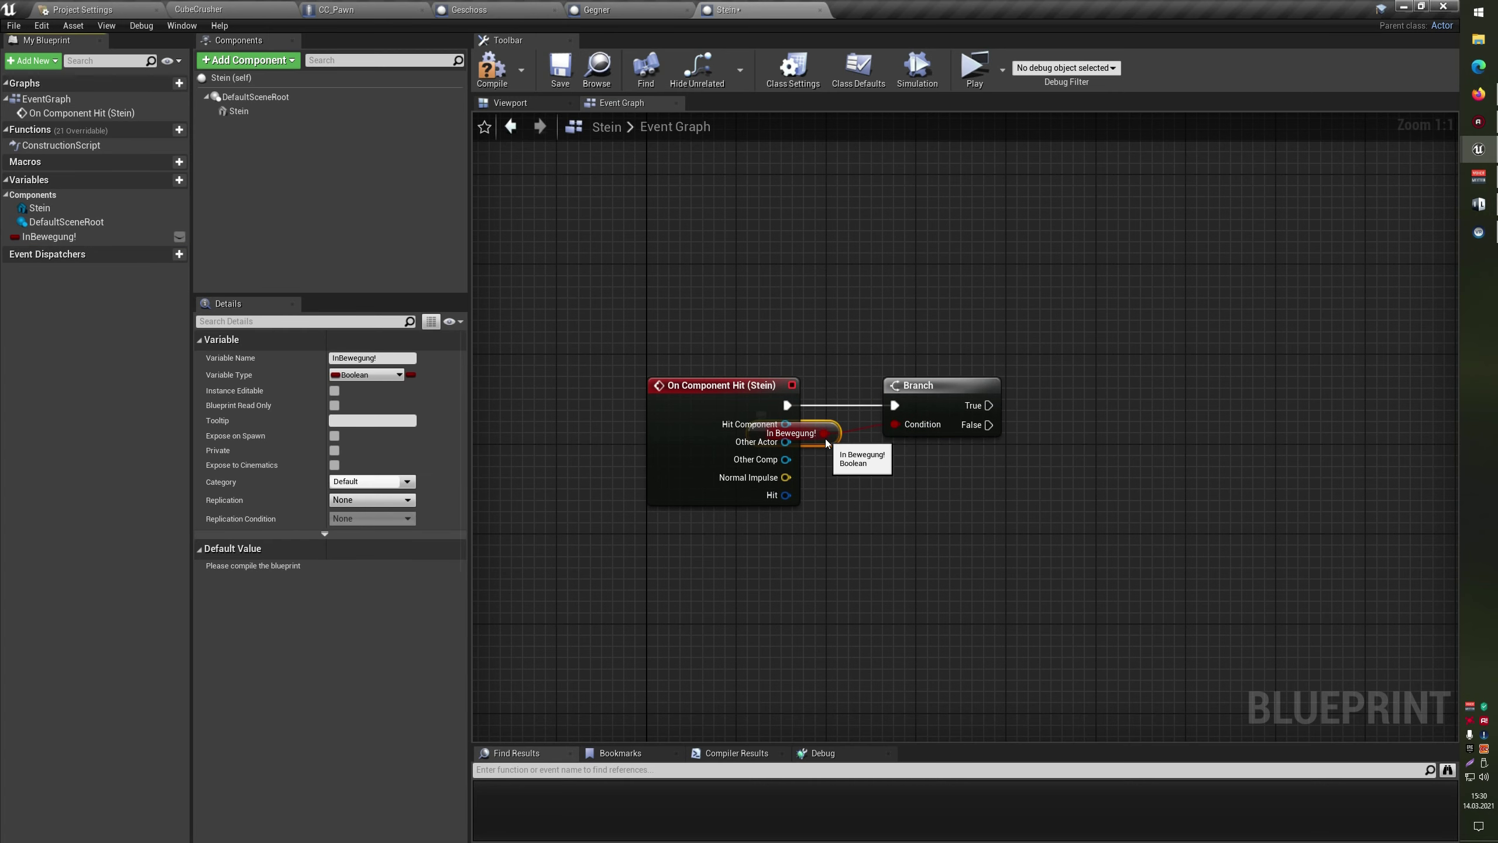
left_click(844, 447)
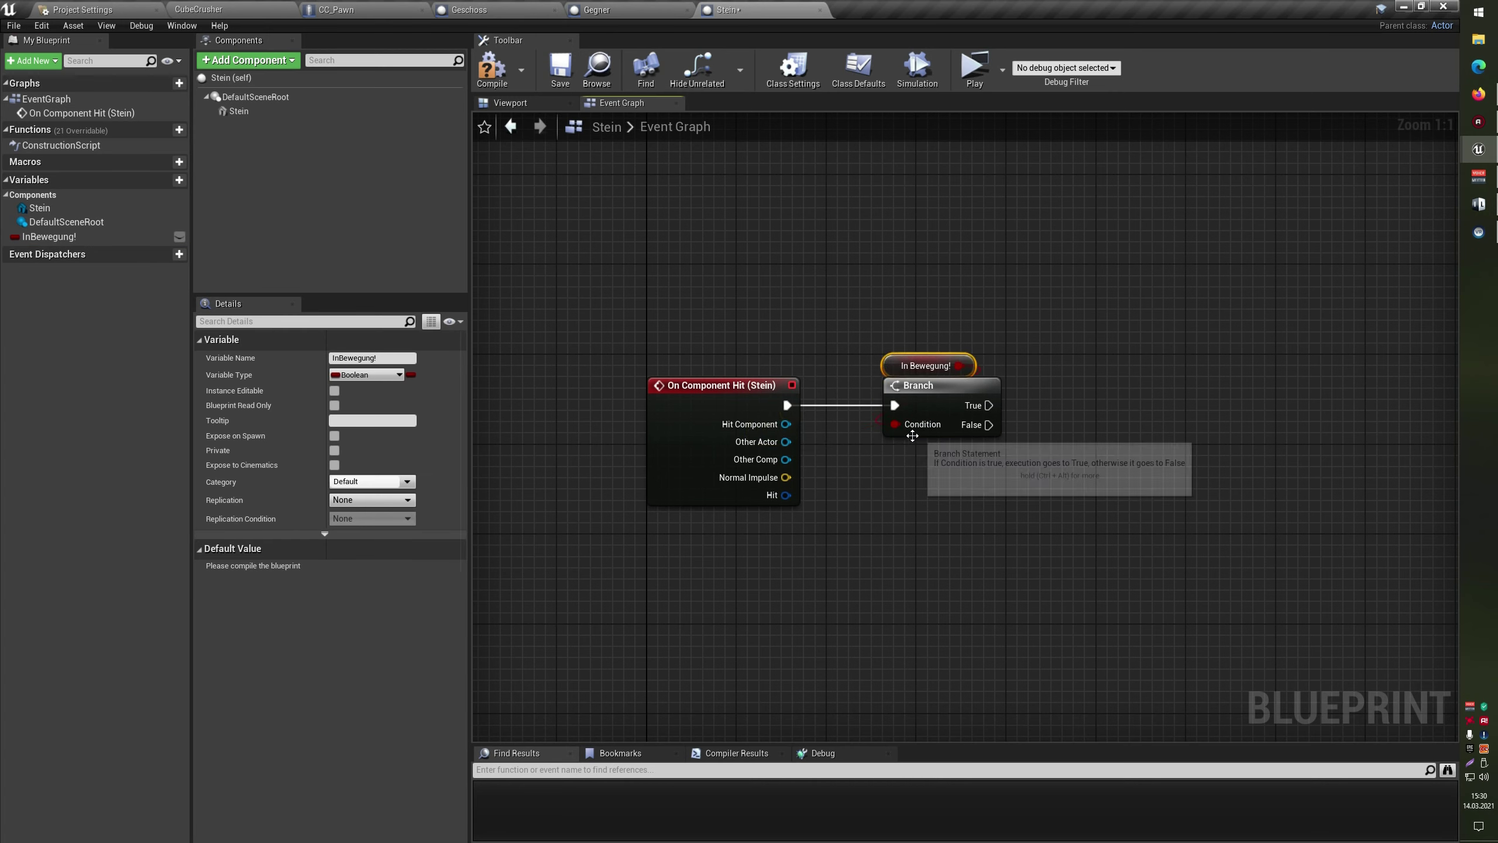
left_click(934, 400, "ctrl")
left_click_drag(934, 399, 956, 377)
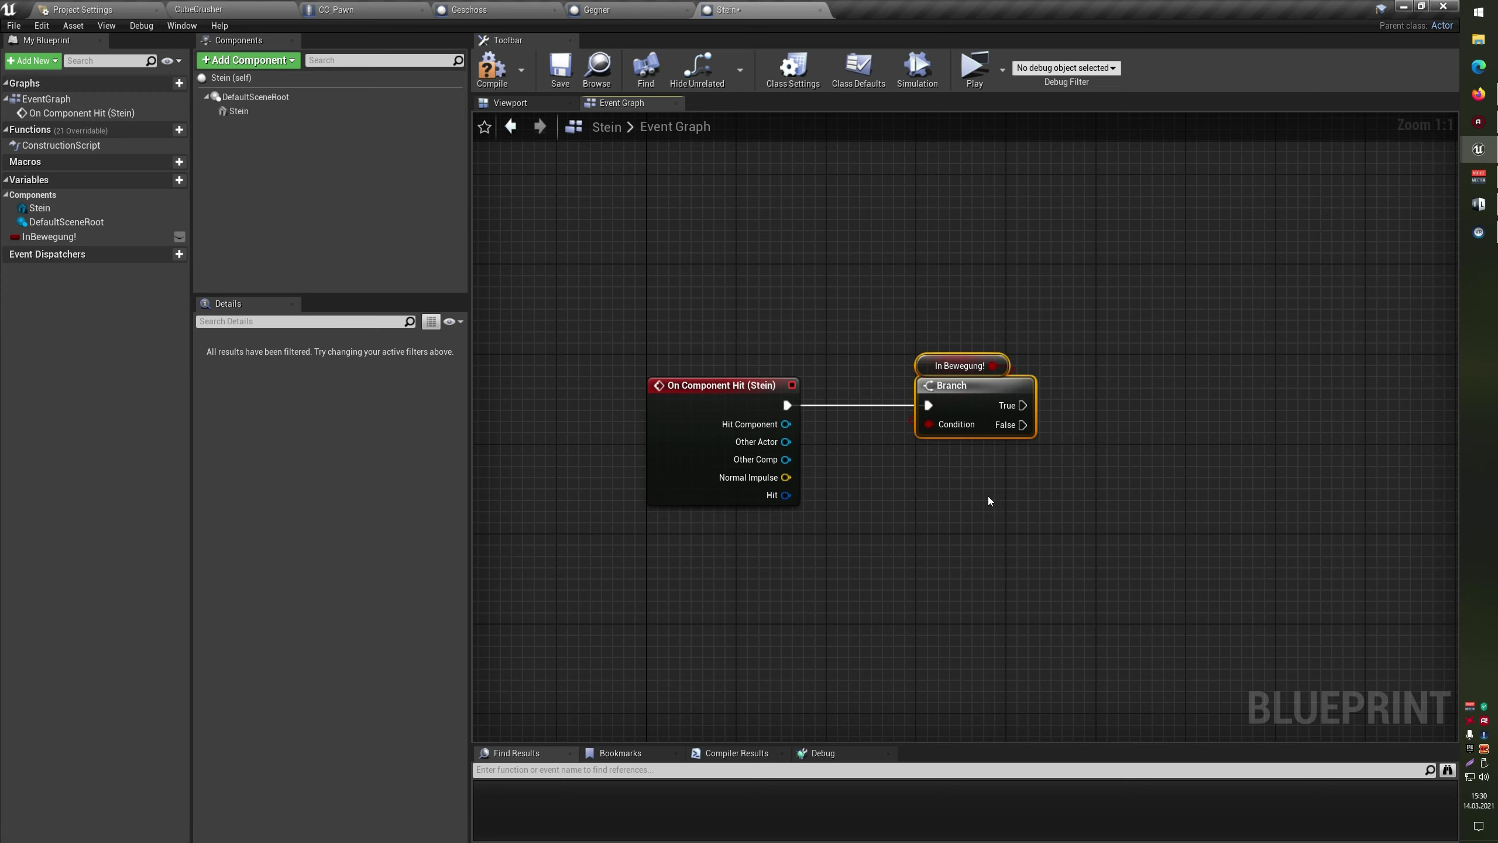
right_click_drag(988, 496, 875, 494)
Straighten the Branch input wire and select the InBewegung! getter and Branch nodes
key("q")
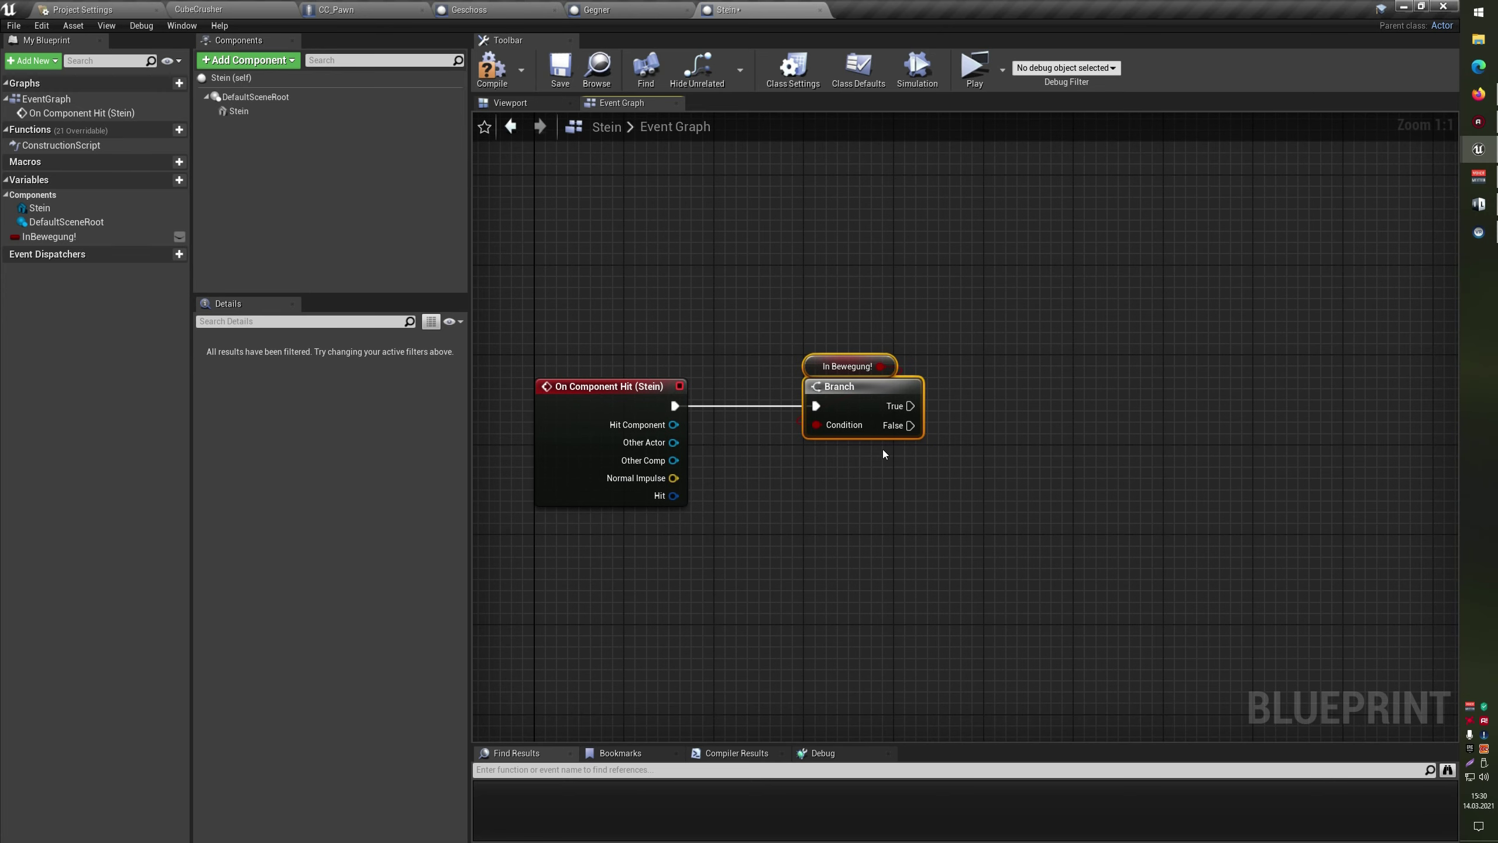
left_click_drag(910, 406, 1030, 325)
left_click(968, 431)
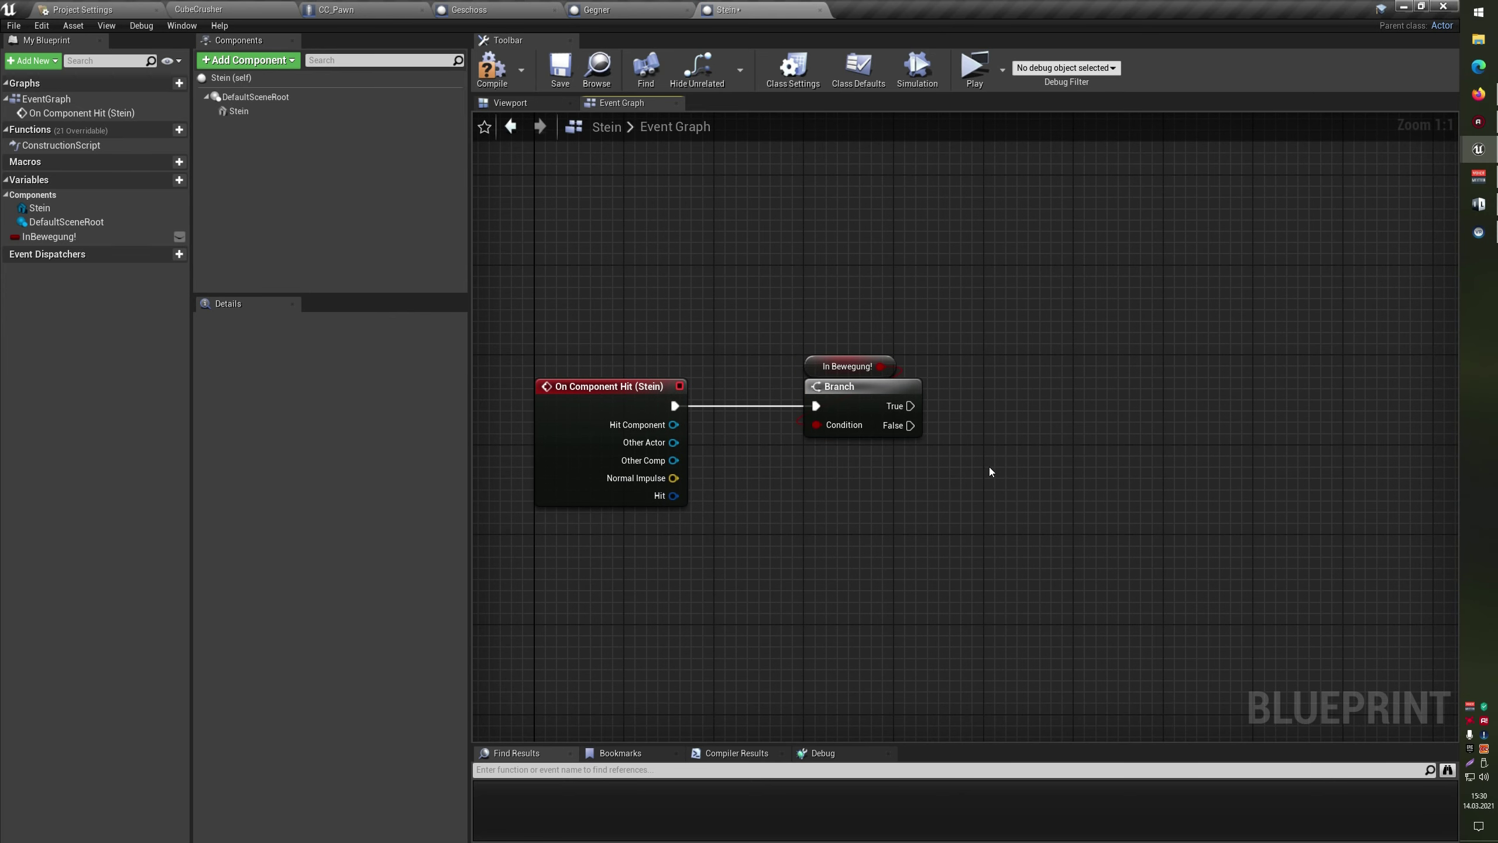
left_click_drag(843, 294, 874, 448)
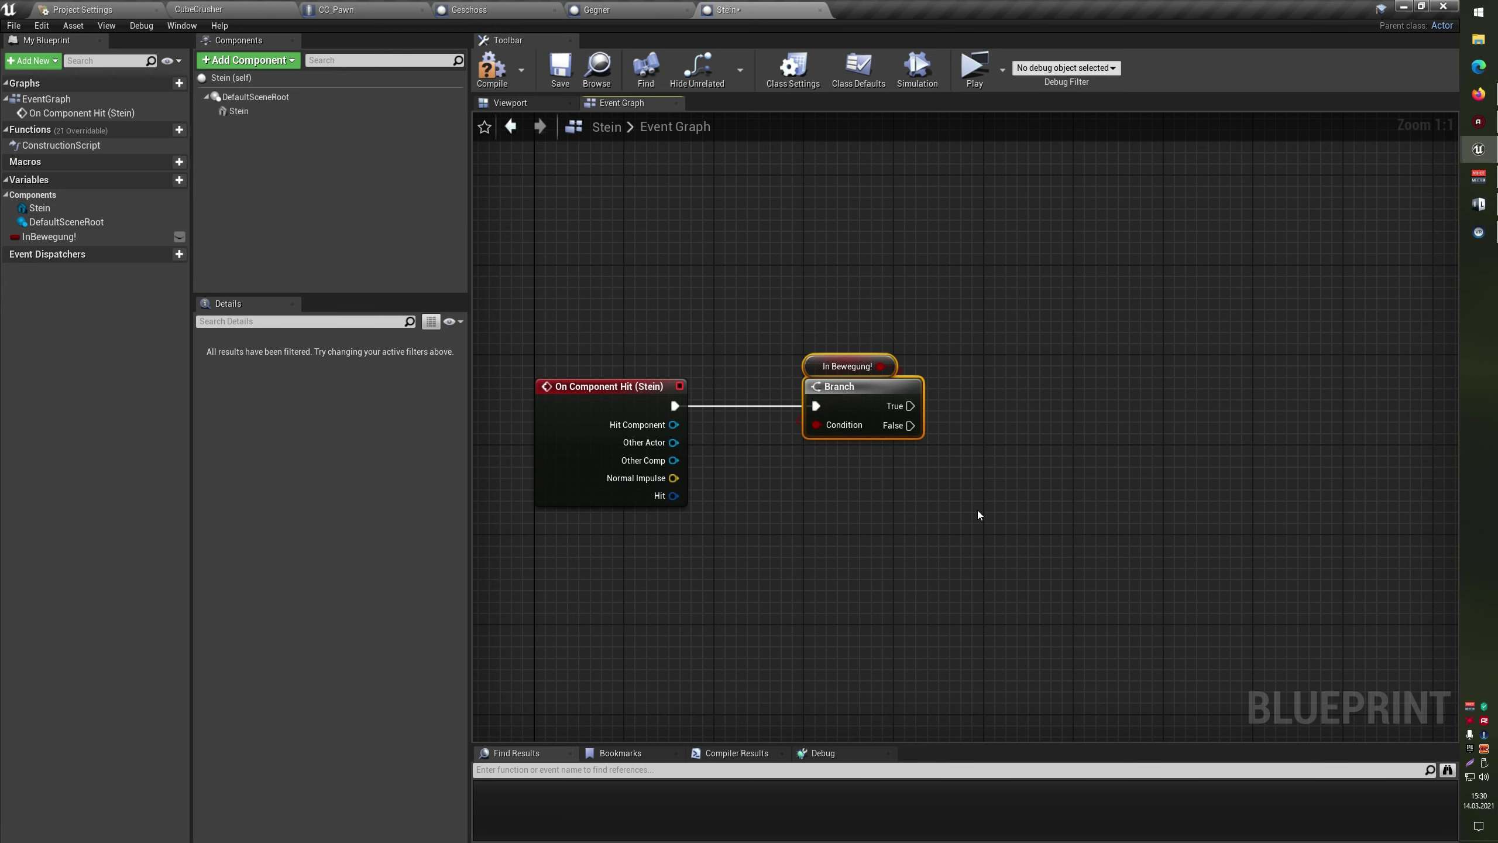
right_click_drag(977, 515, 925, 509)
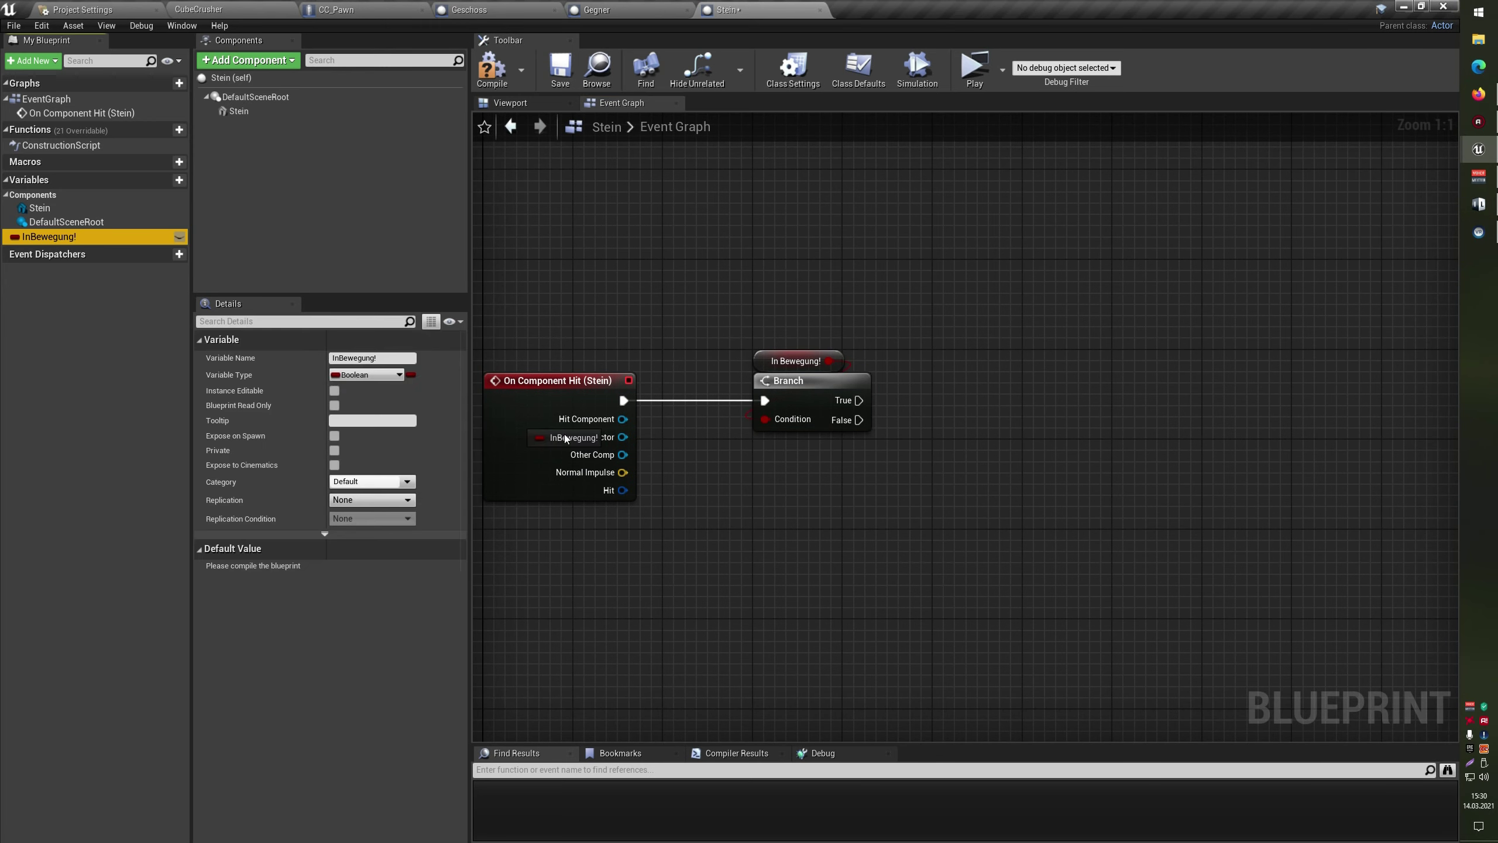
Add a SET InBewegung! node storing true and link it from the Branch
mouse_move(49, 236)
left_mouse_down()
mouse_move(900, 467)
mouse_move(1005, 459)
left_mouse_up()
left_click(914, 479)
left_click(1016, 477)
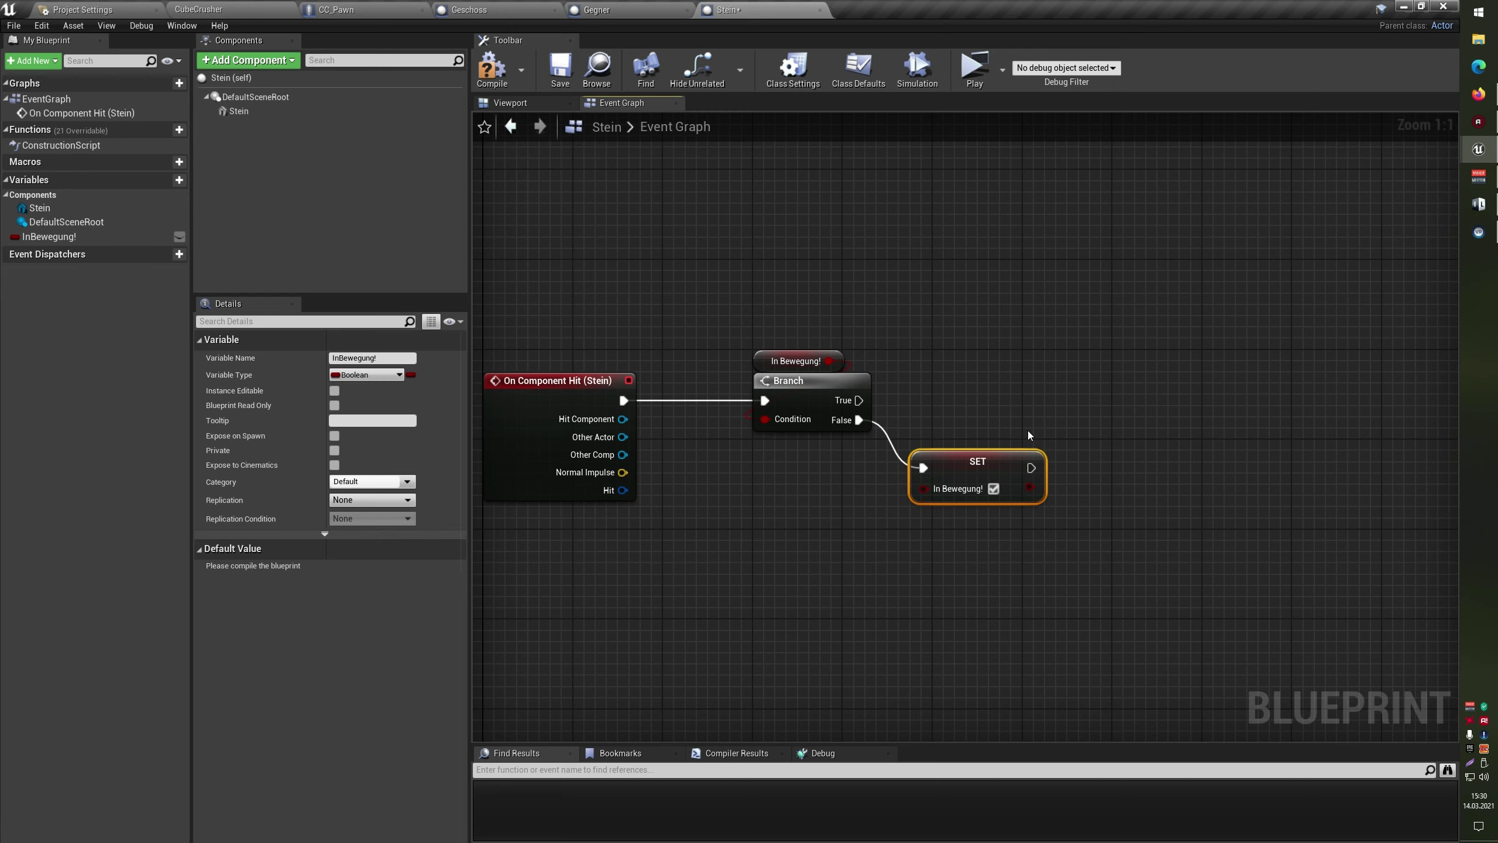
left_click_drag(859, 400, 940, 350)
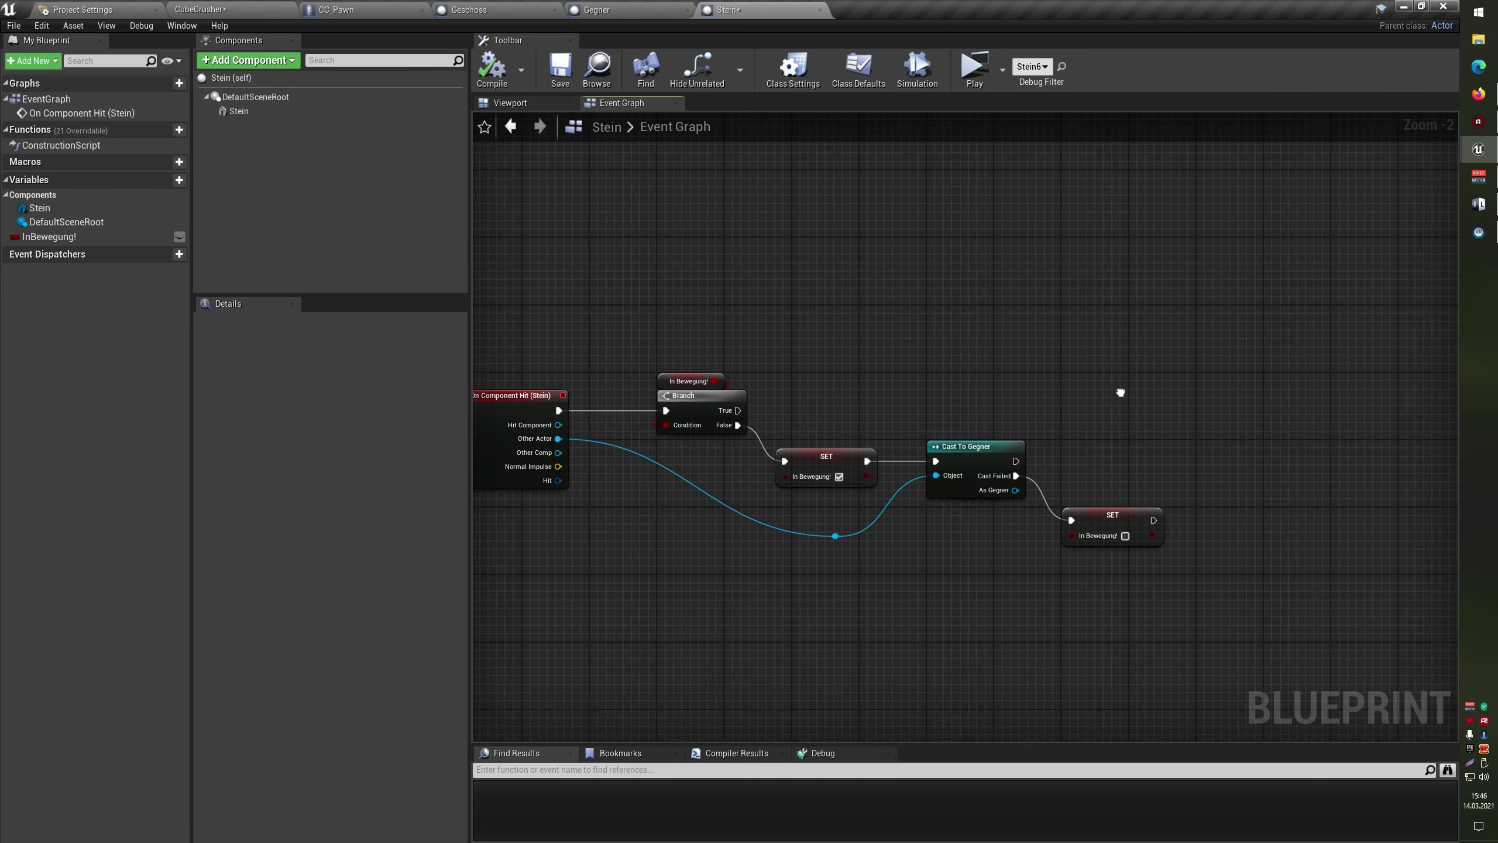
Wire a second InBewegung! setter, left false, from Cast To Gegner's Cast Failed output
right_click_drag(1121, 393, 722, 298)
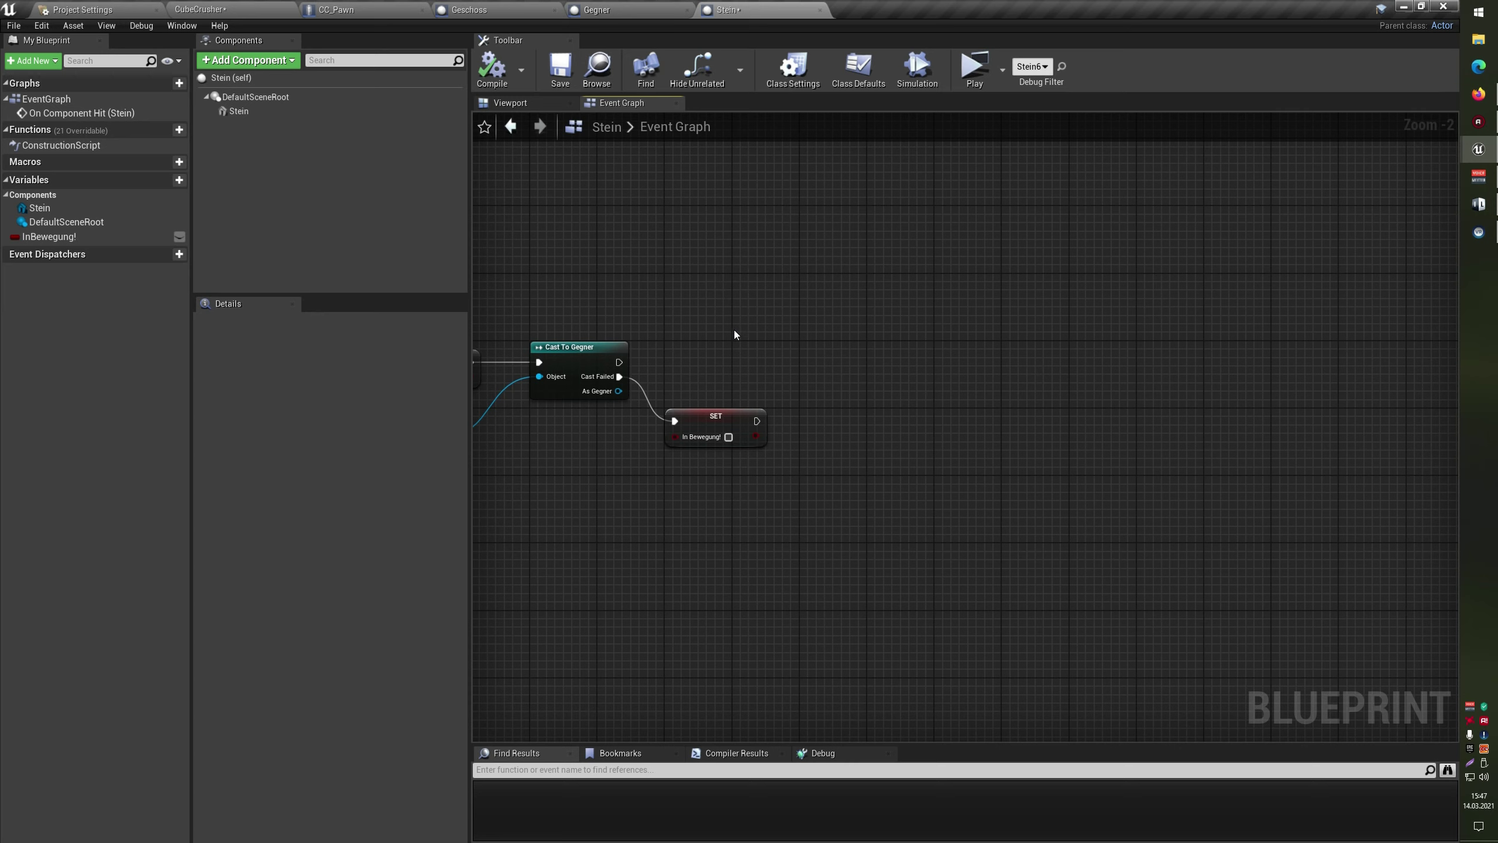
right_click_drag(734, 335, 1080, 370)
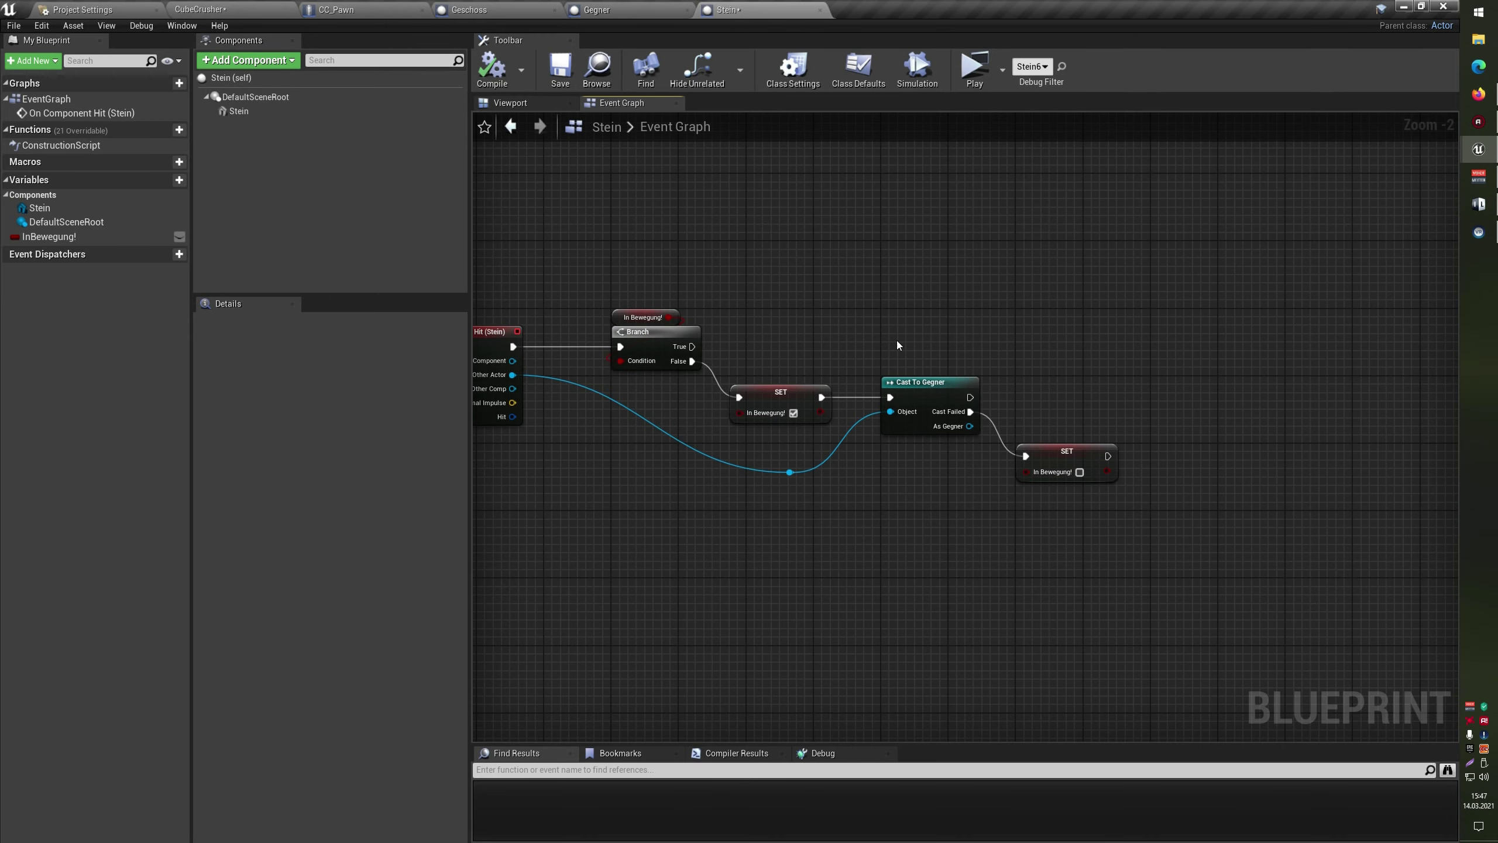
left_click_drag(581, 236, 1137, 553)
left_click(1126, 539)
right_click_drag(1227, 433, 999, 447)
left_click(841, 469)
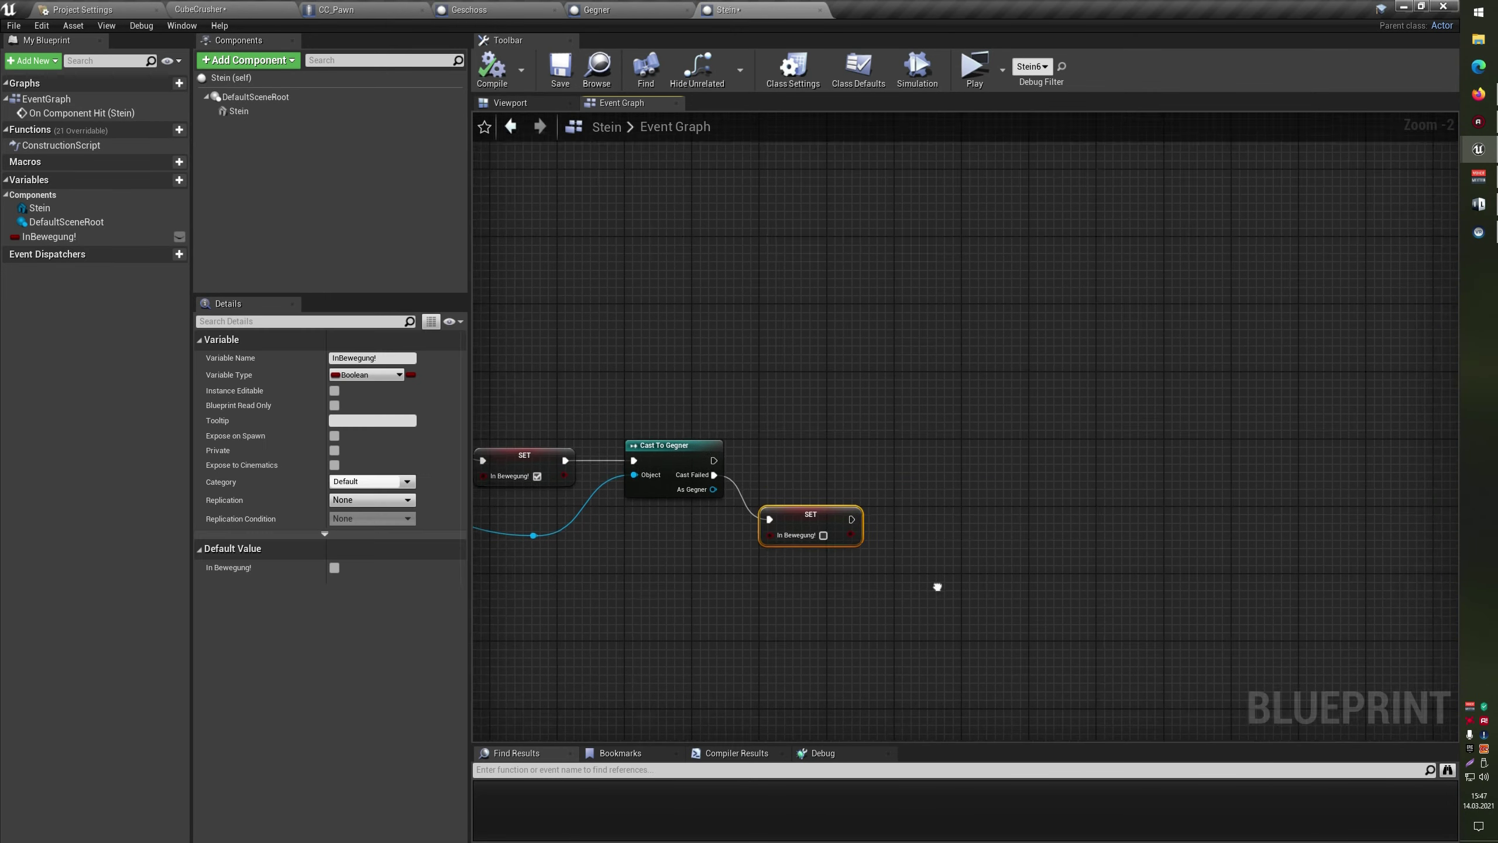
mouse_move(994, 409)
right_mouse_down()
mouse_move(955, 386)
mouse_move(827, 403)
right_mouse_up()
left_click_drag(687, 432, 1000, 436)
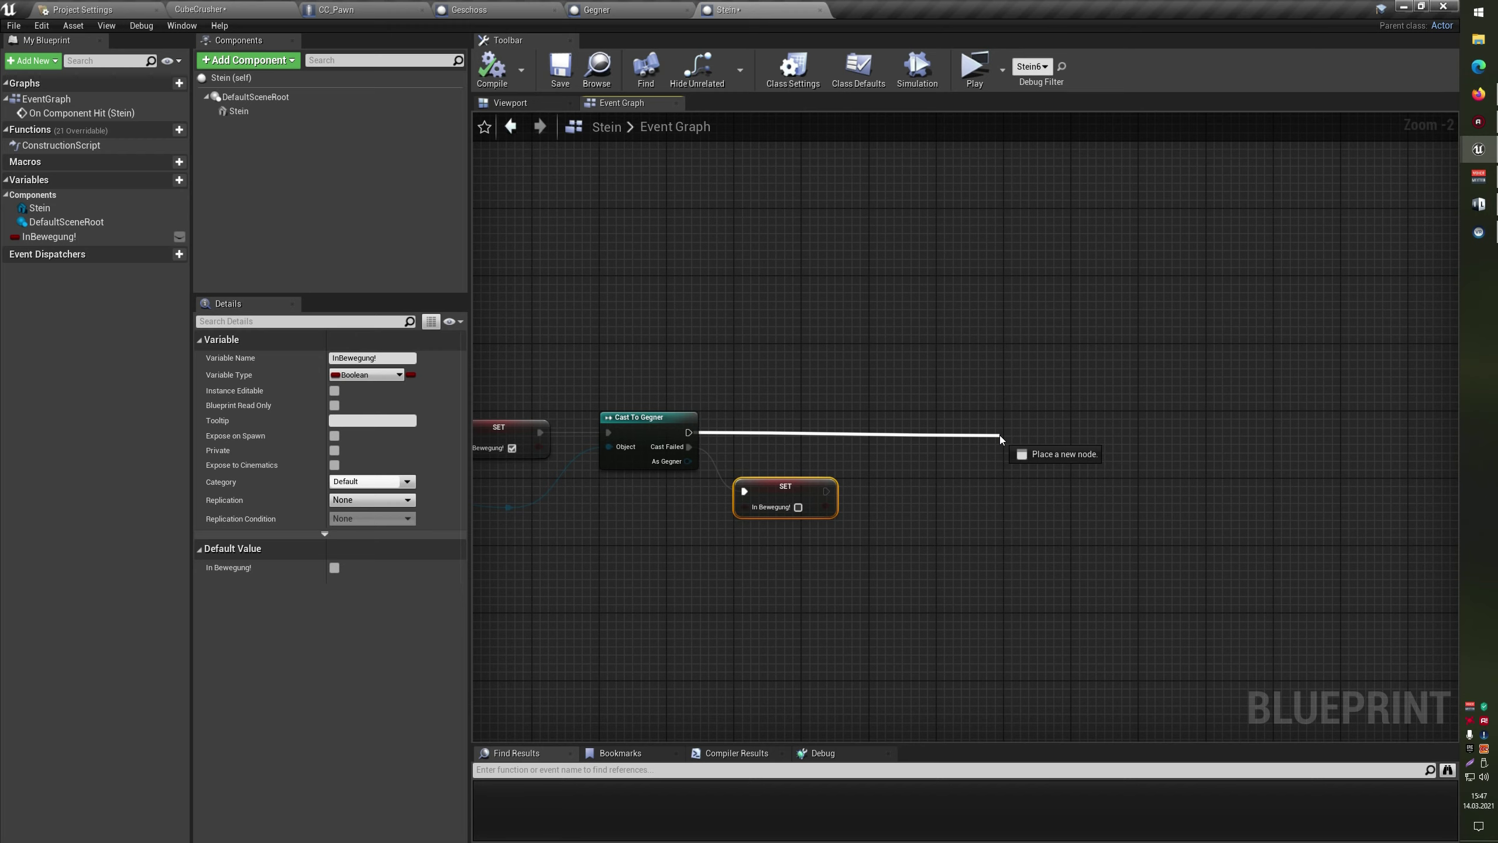
left_click_drag(1000, 436, 1002, 405)
right_click_drag(1002, 406, 874, 352)
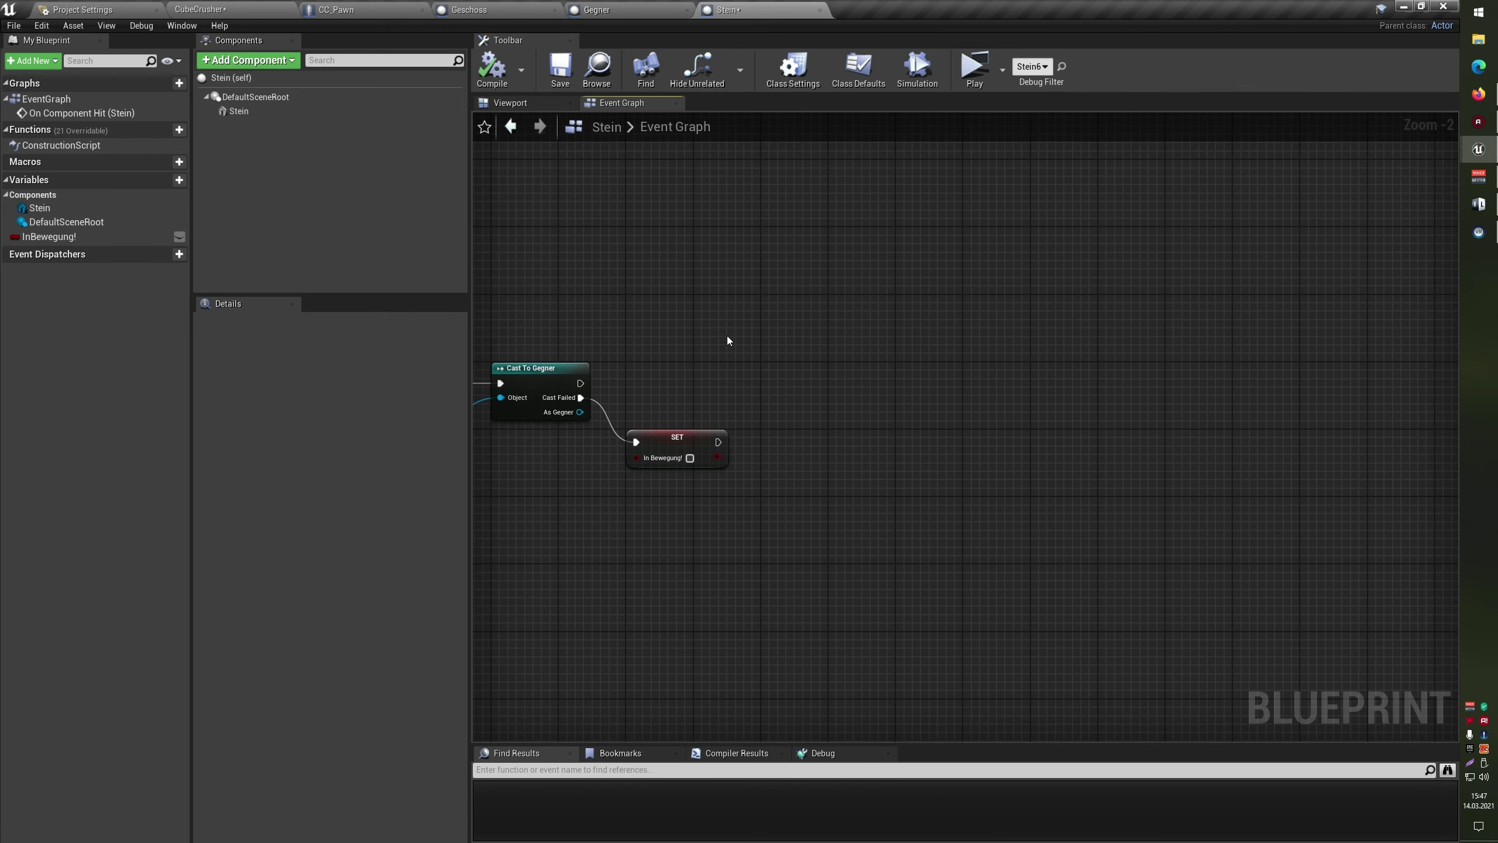
Create vector variables Start and Ende (duplicated from Start) and compile
left_click(158, 183)
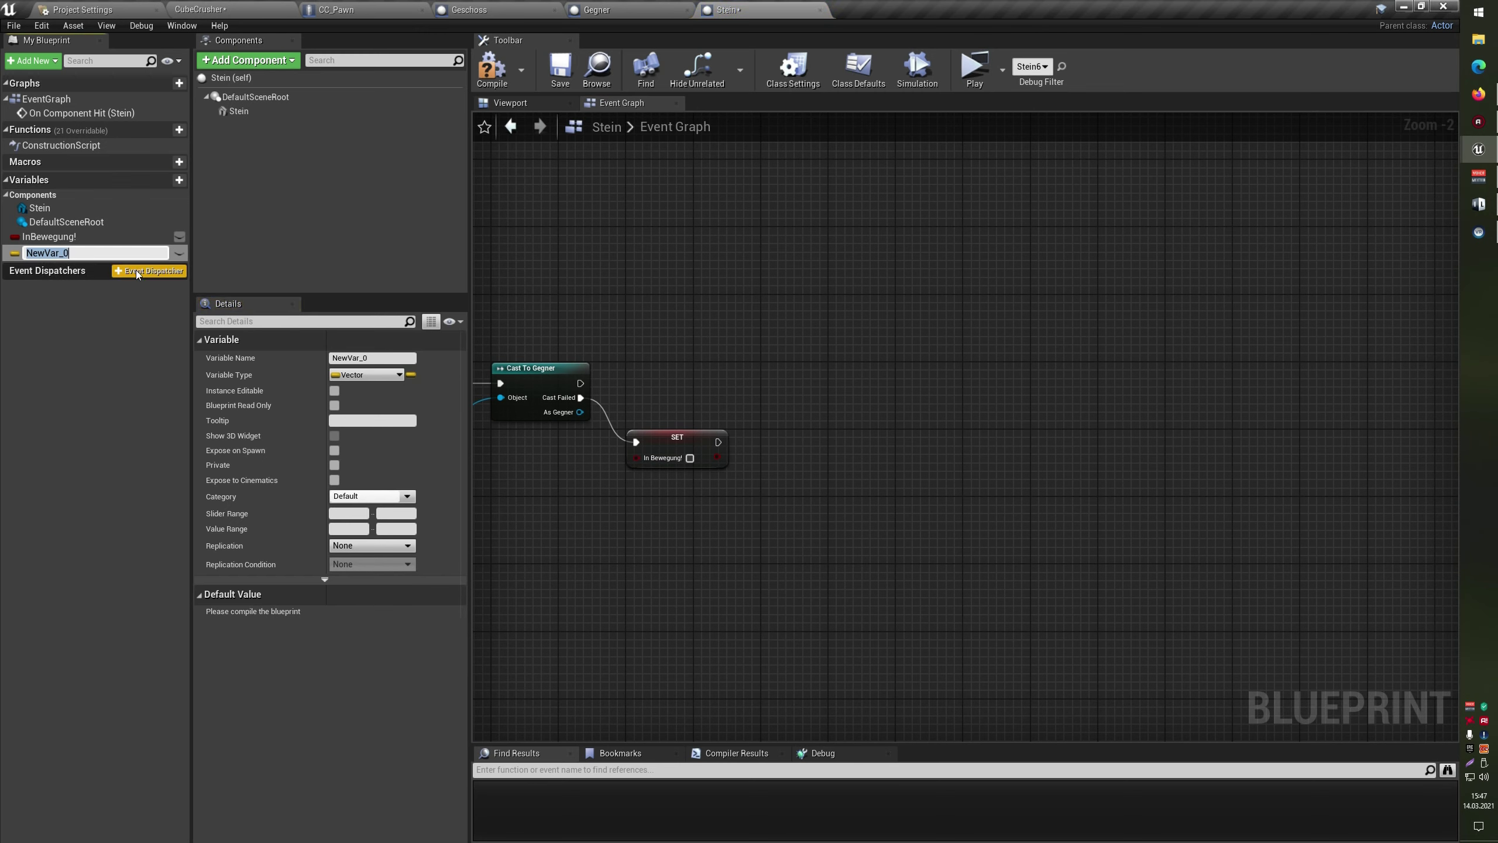
type("Start")
key("Return")
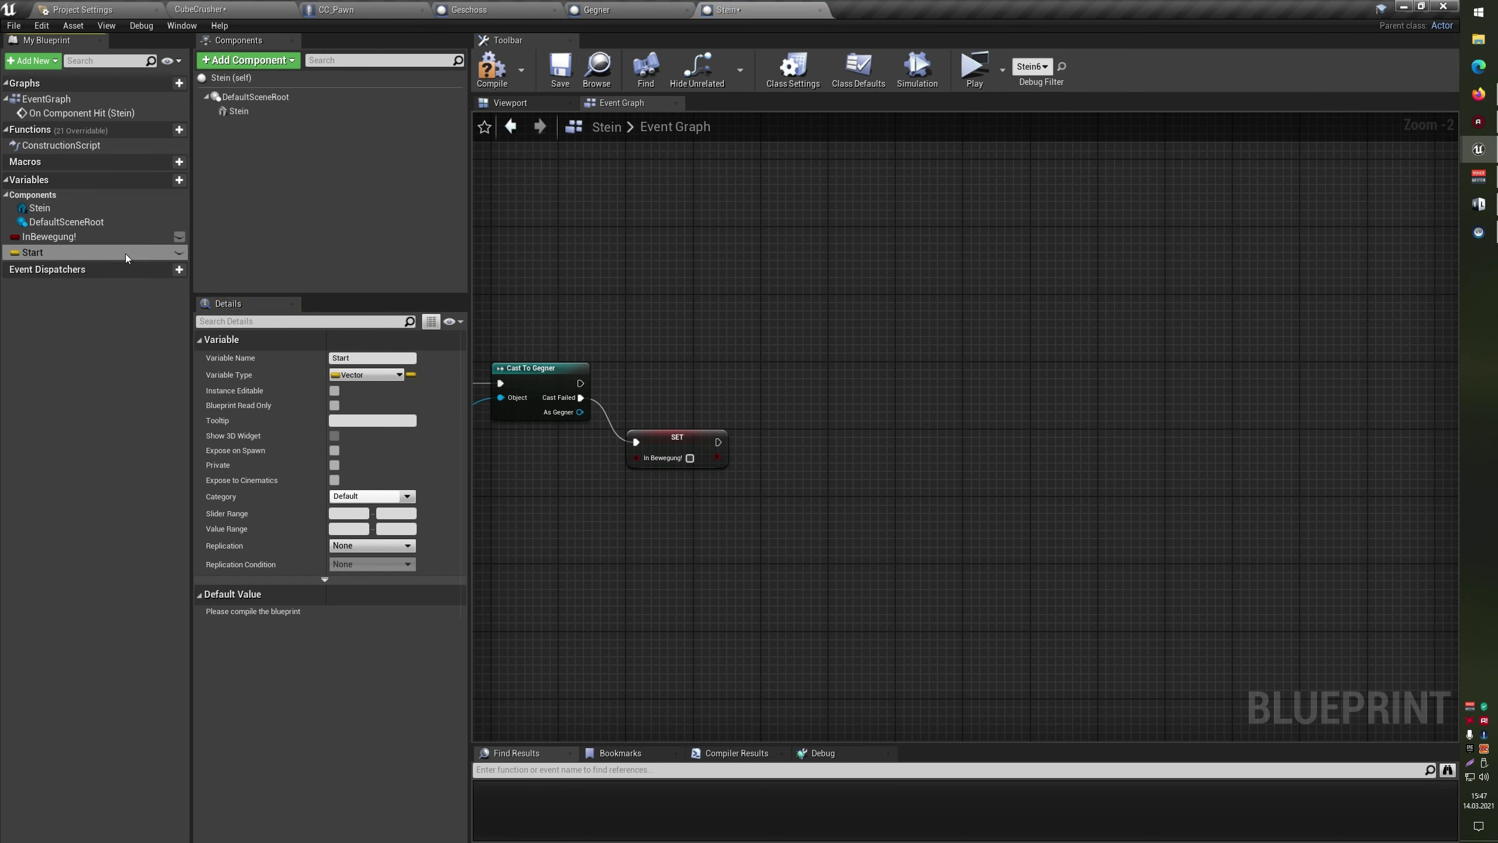
right_click(125, 254)
left_click(172, 337)
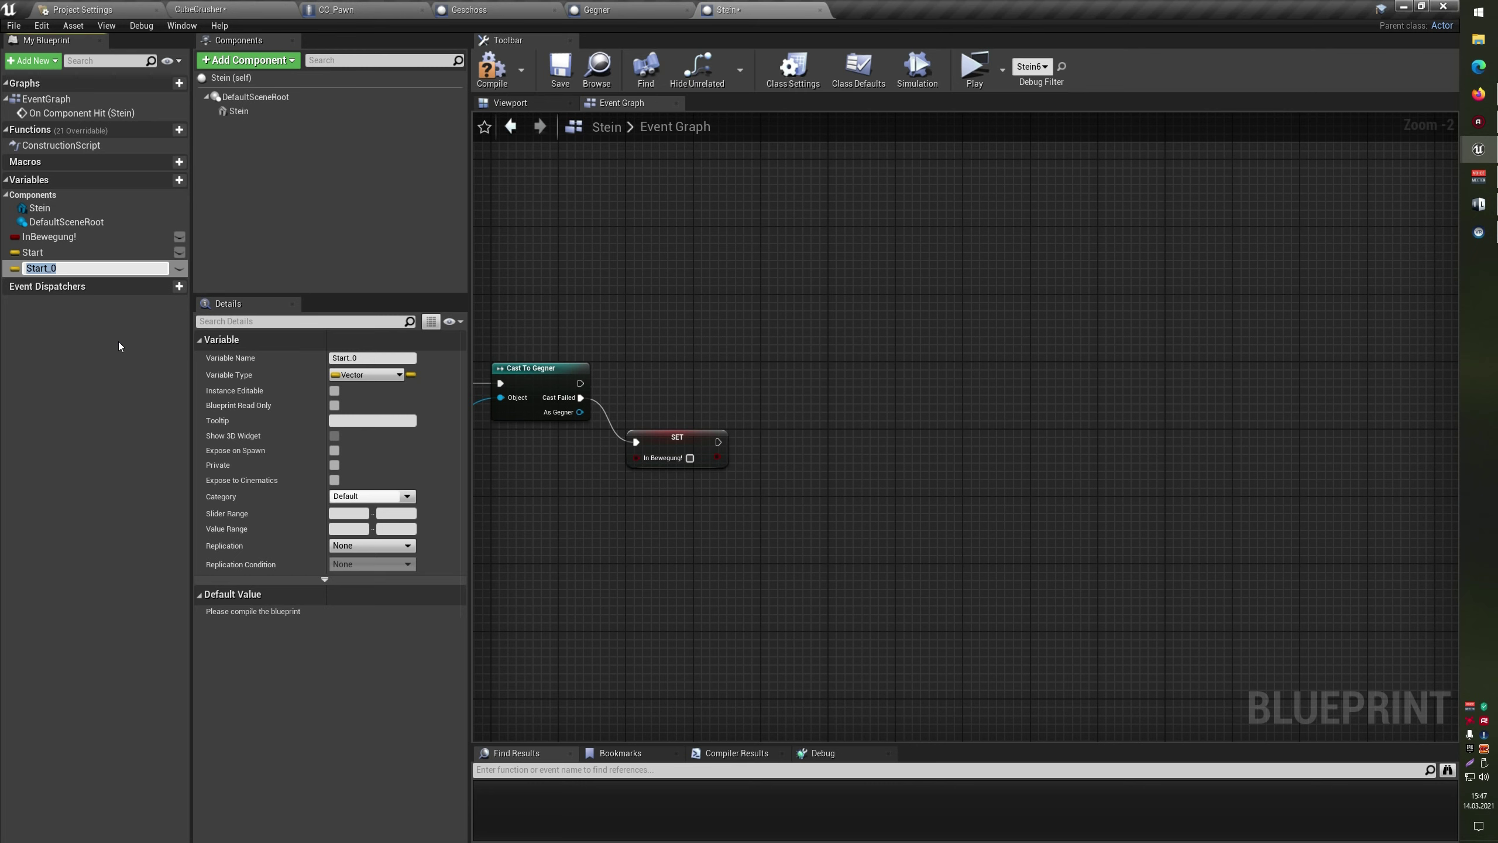
type("Ende")
key("Return")
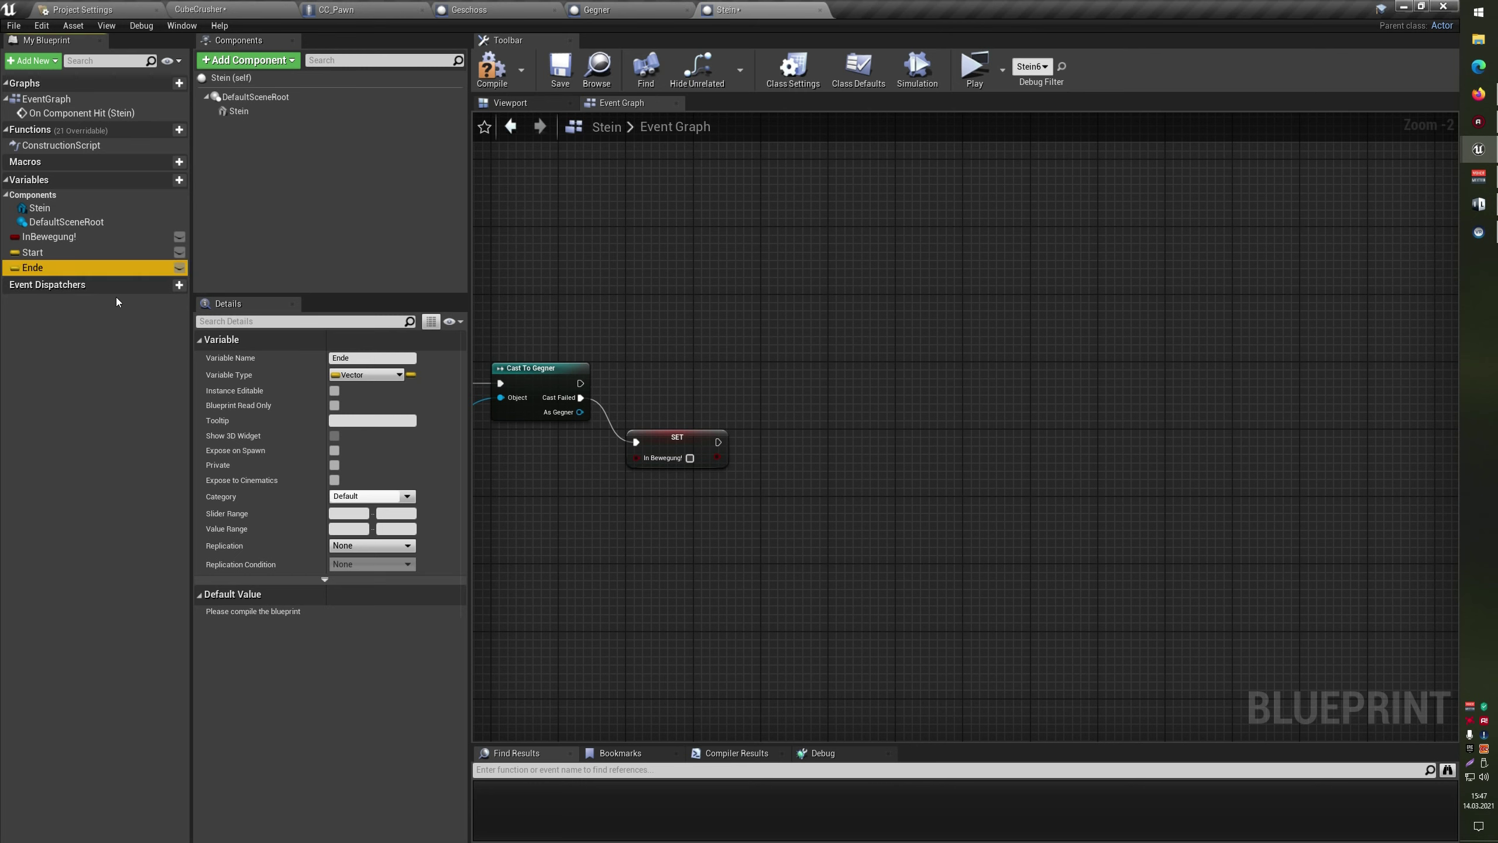
left_click(491, 68)
Place SET nodes for Start and Ende in the graph
mouse_move(71, 252)
left_mouse_down()
mouse_move(313, 328)
mouse_move(860, 354)
left_mouse_up()
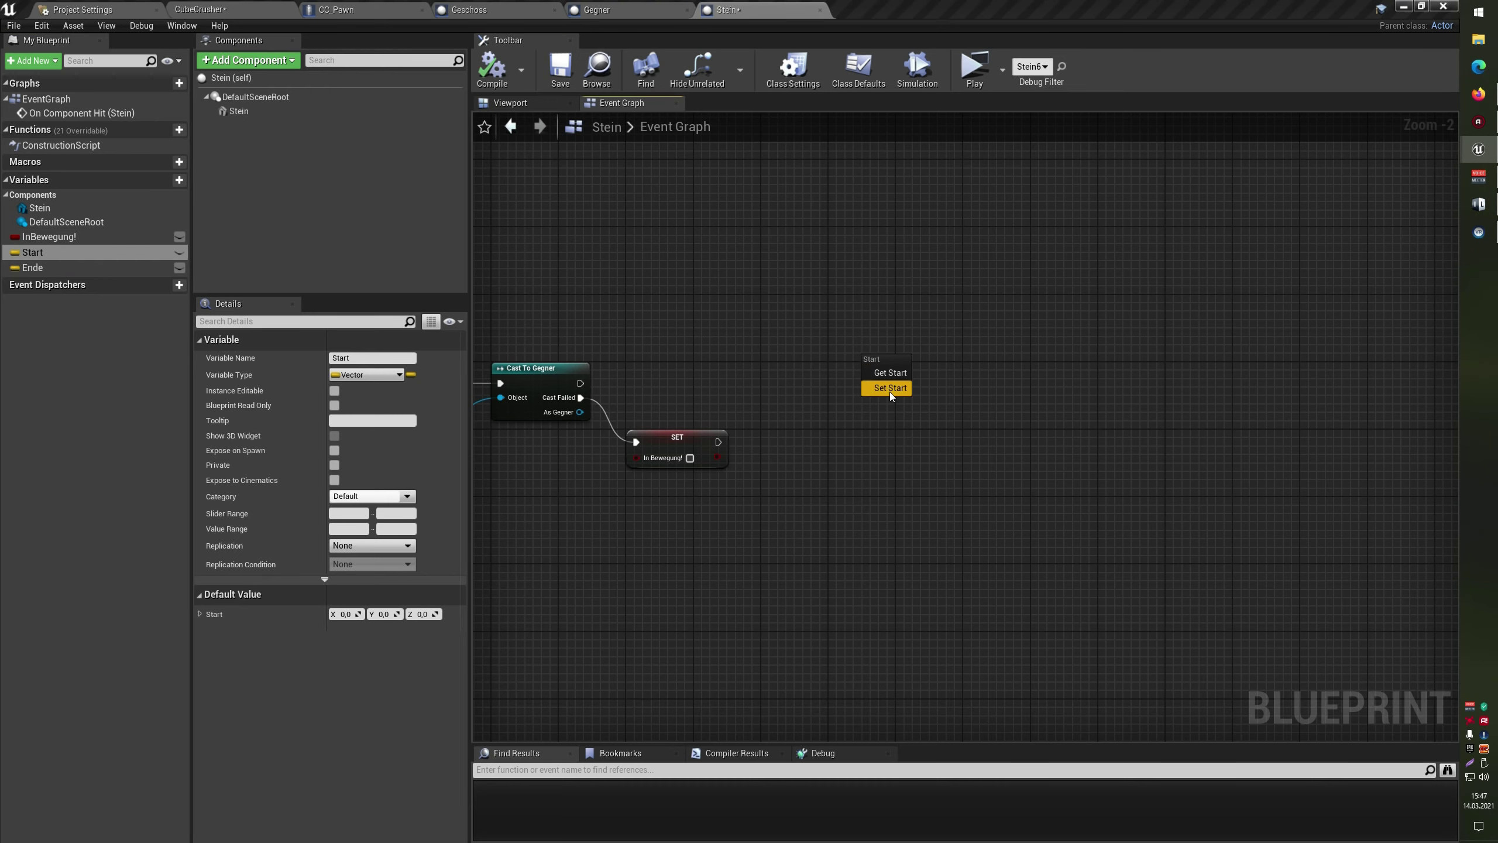
left_click(888, 389)
left_click_drag(32, 268, 980, 458)
left_click(997, 492)
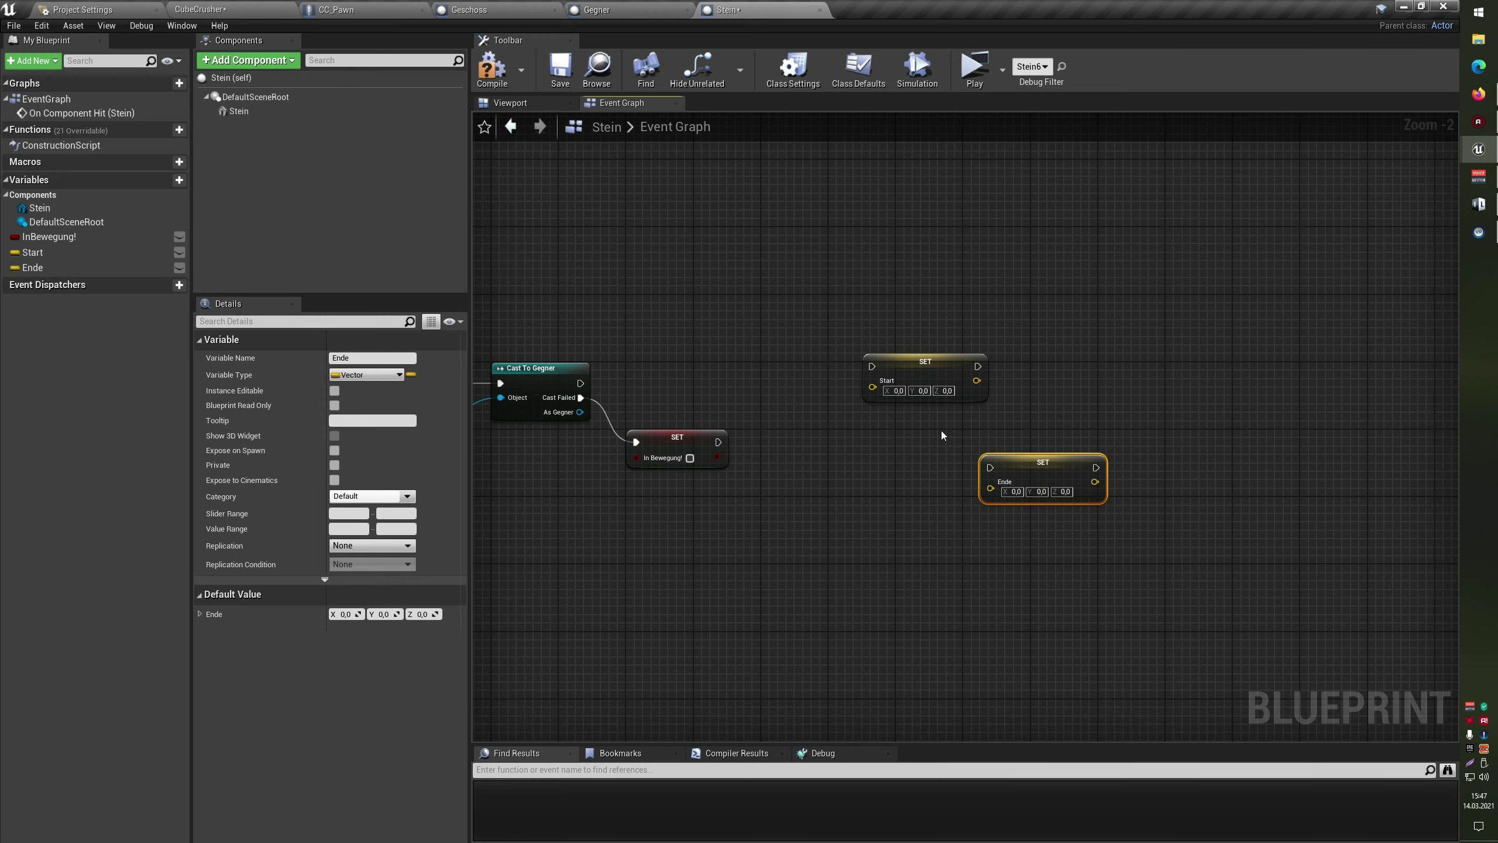
Chain SET Start then SET Ende after Cast To Gegner's success and add a Stein getter
right_click_drag(897, 474, 947, 450)
left_click_drag(1018, 387, 958, 395)
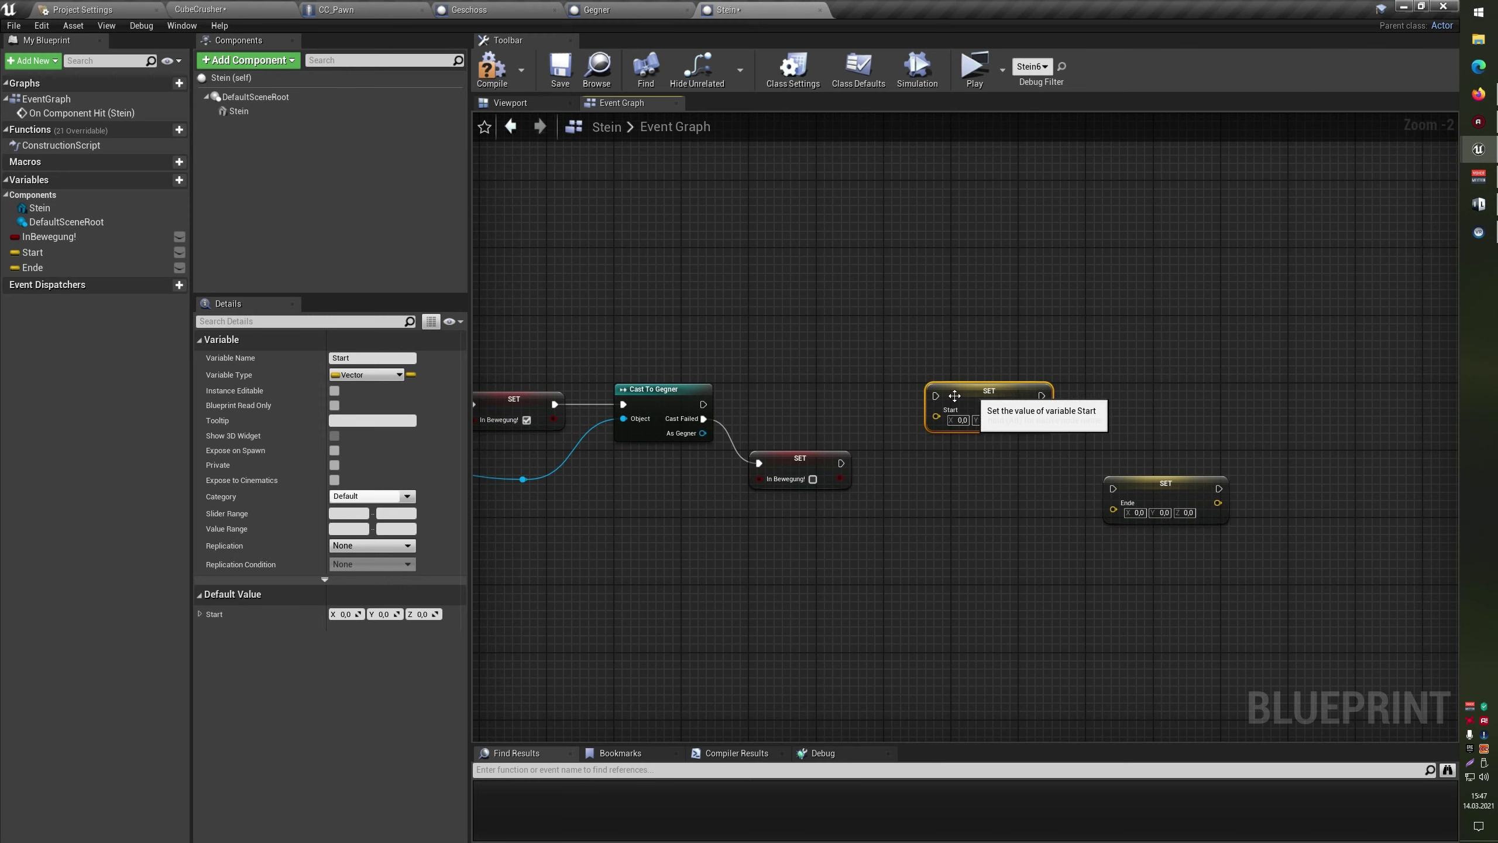
left_click_drag(703, 404, 1079, 405)
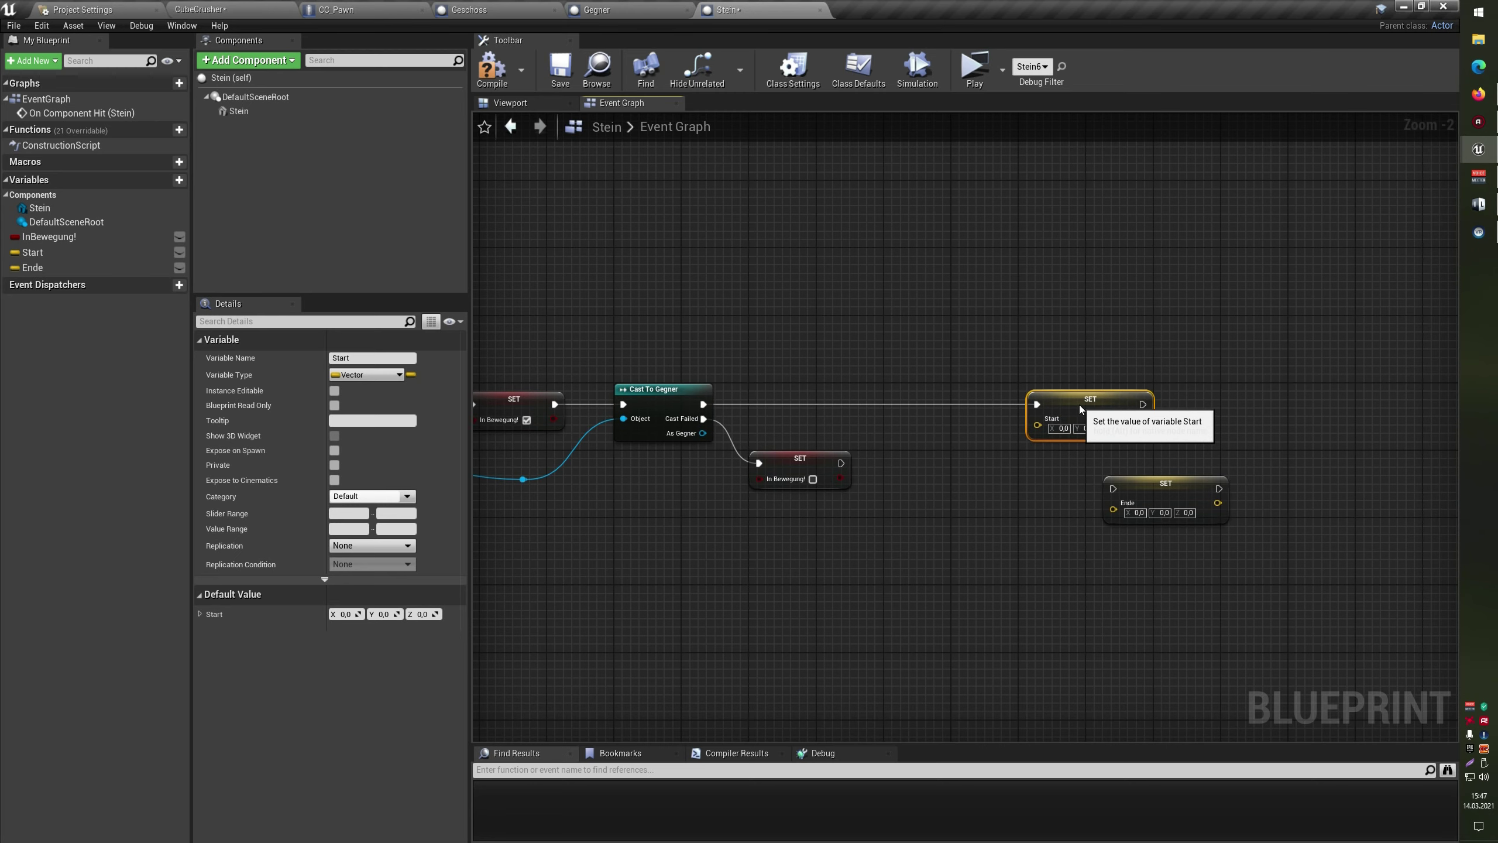
right_click_drag(1215, 410, 1068, 423)
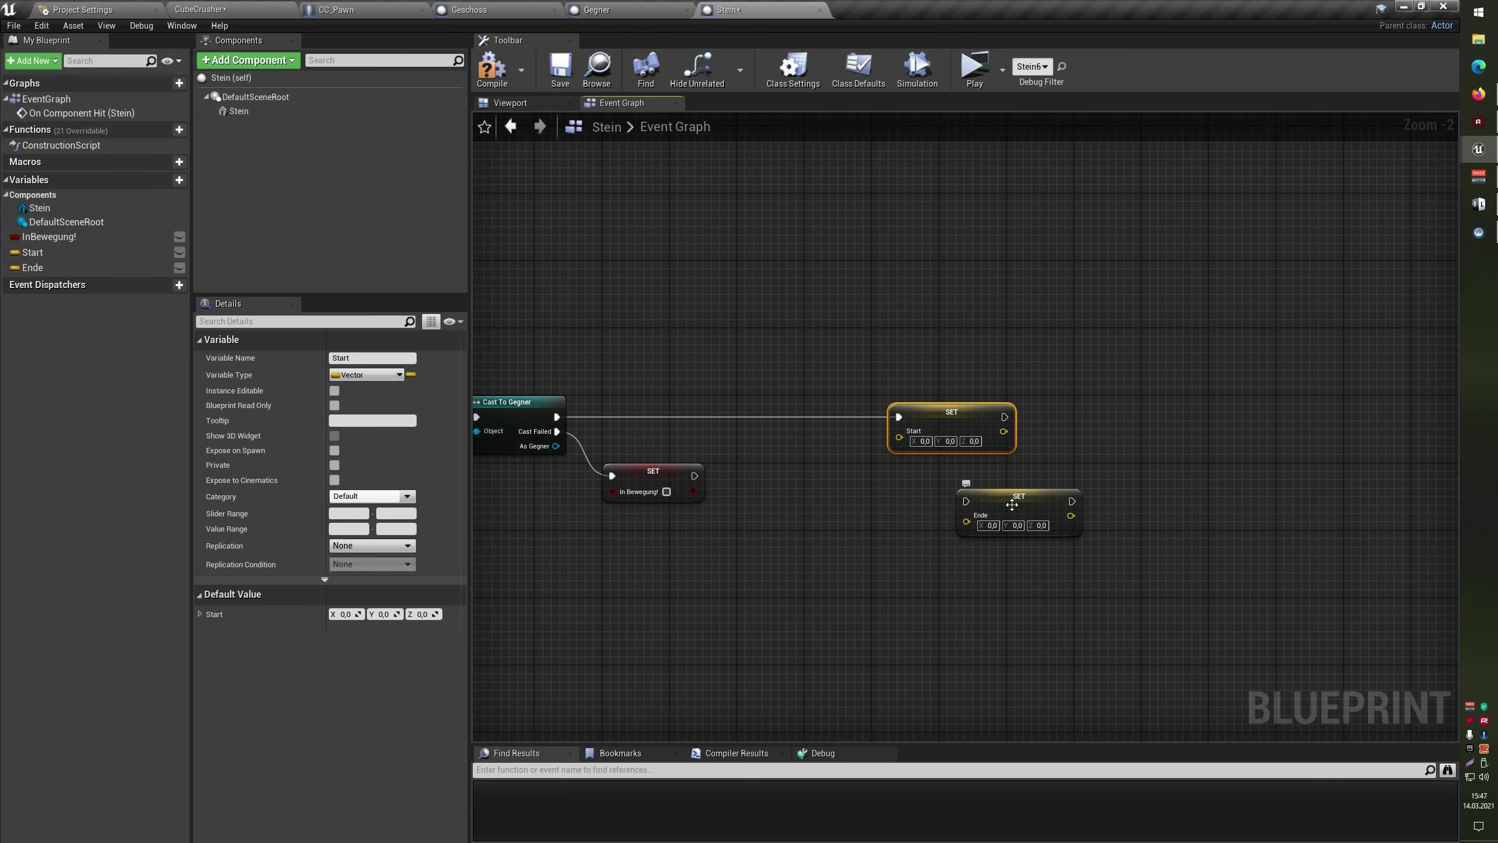
left_click_drag(1012, 534, 1239, 517)
mouse_move(1004, 417)
left_mouse_down()
mouse_move(1169, 458)
mouse_move(1193, 484)
mouse_move(1247, 424)
left_mouse_up()
right_click_drag(1174, 536, 1194, 519)
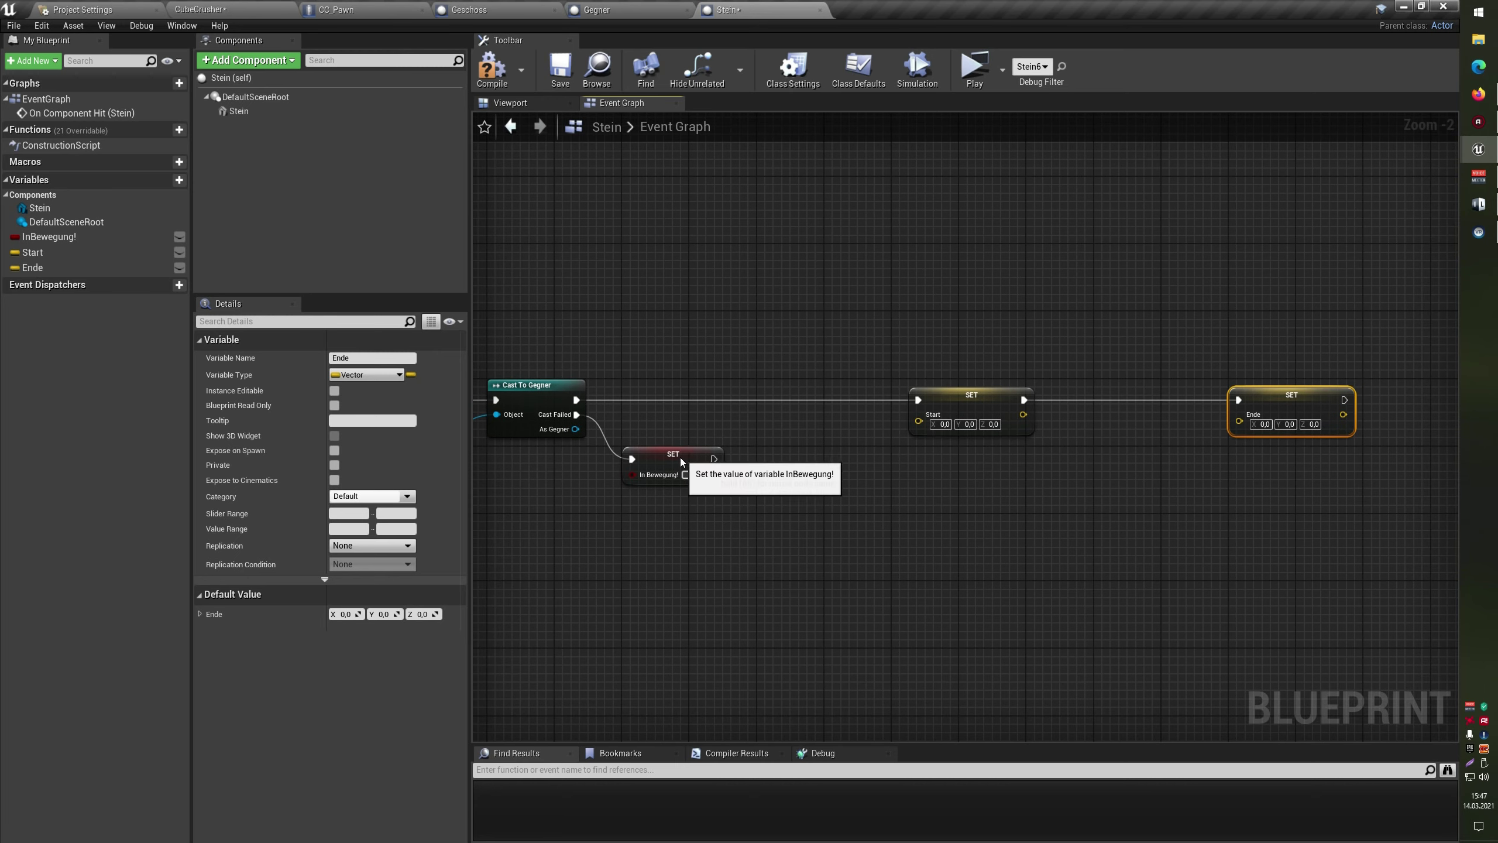
left_click_drag(680, 457, 655, 431)
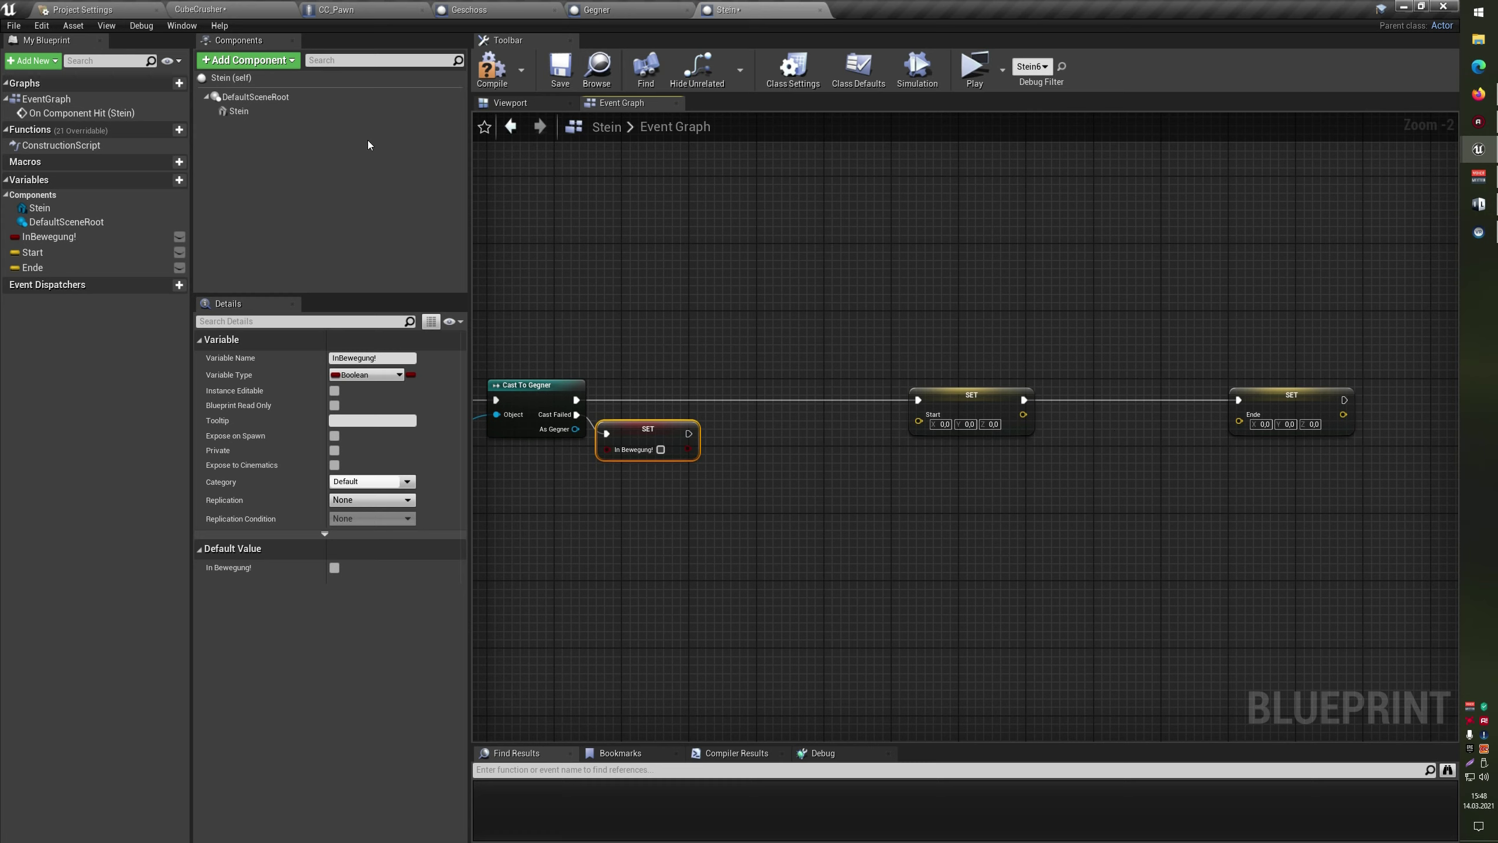
left_click_drag(239, 111, 887, 584)
Add a GetWorldLocation node for Stein and wire its location into SET Start
type("g")
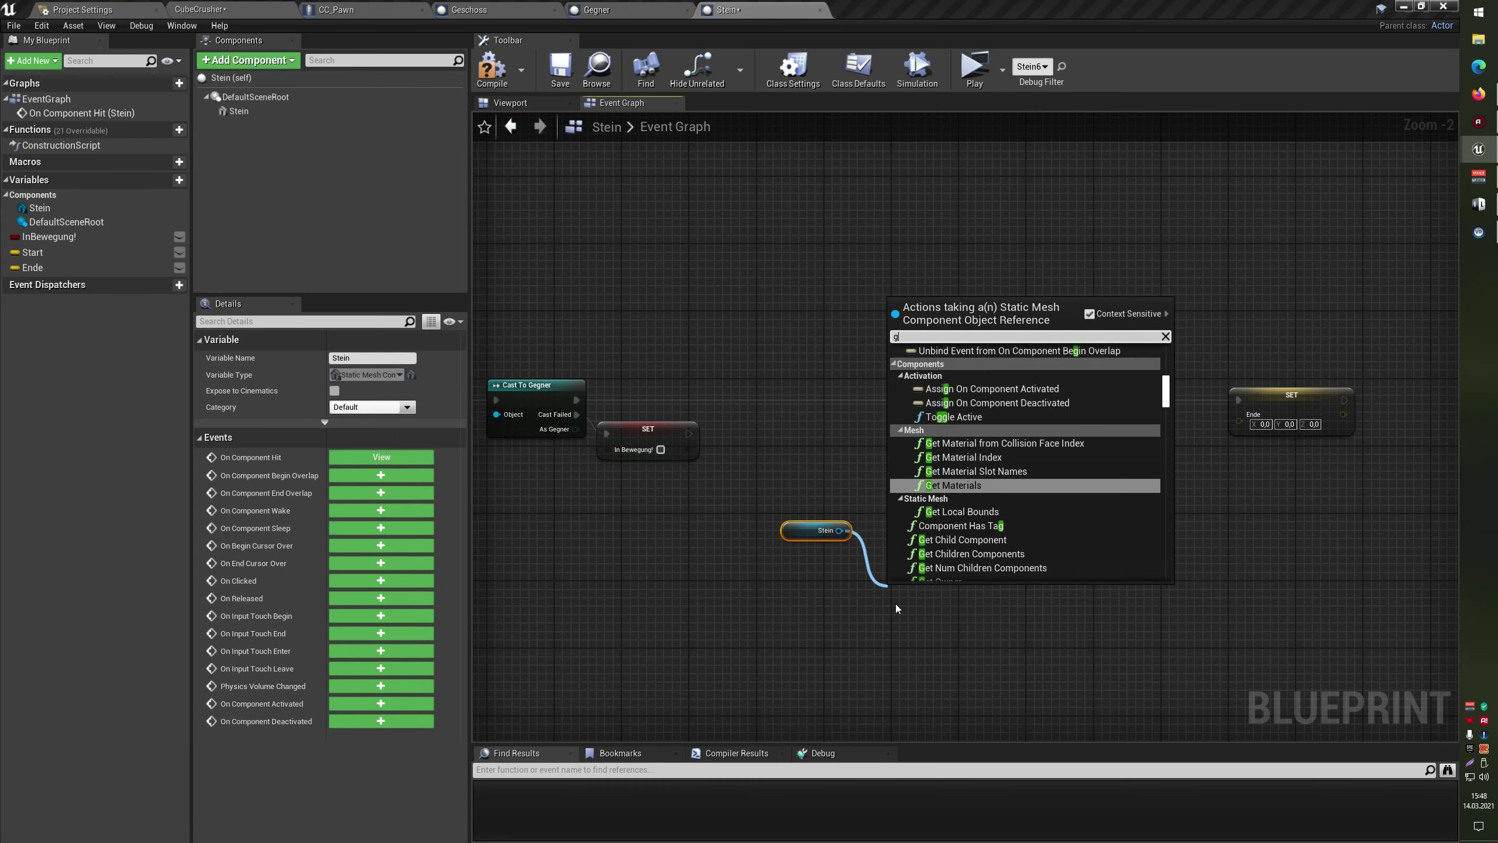
type("et location")
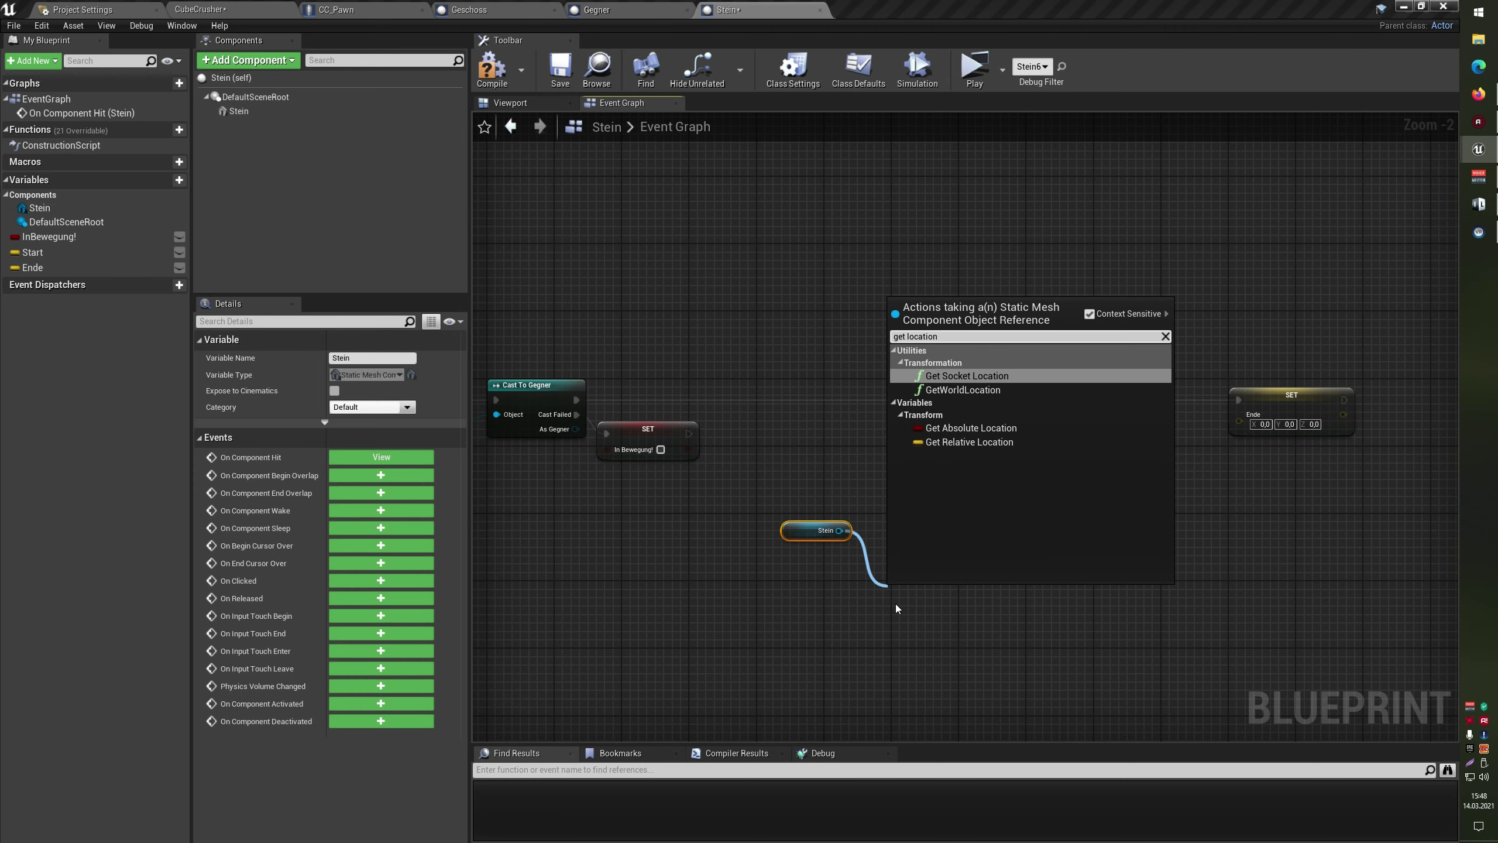
key("Down")
key("Return")
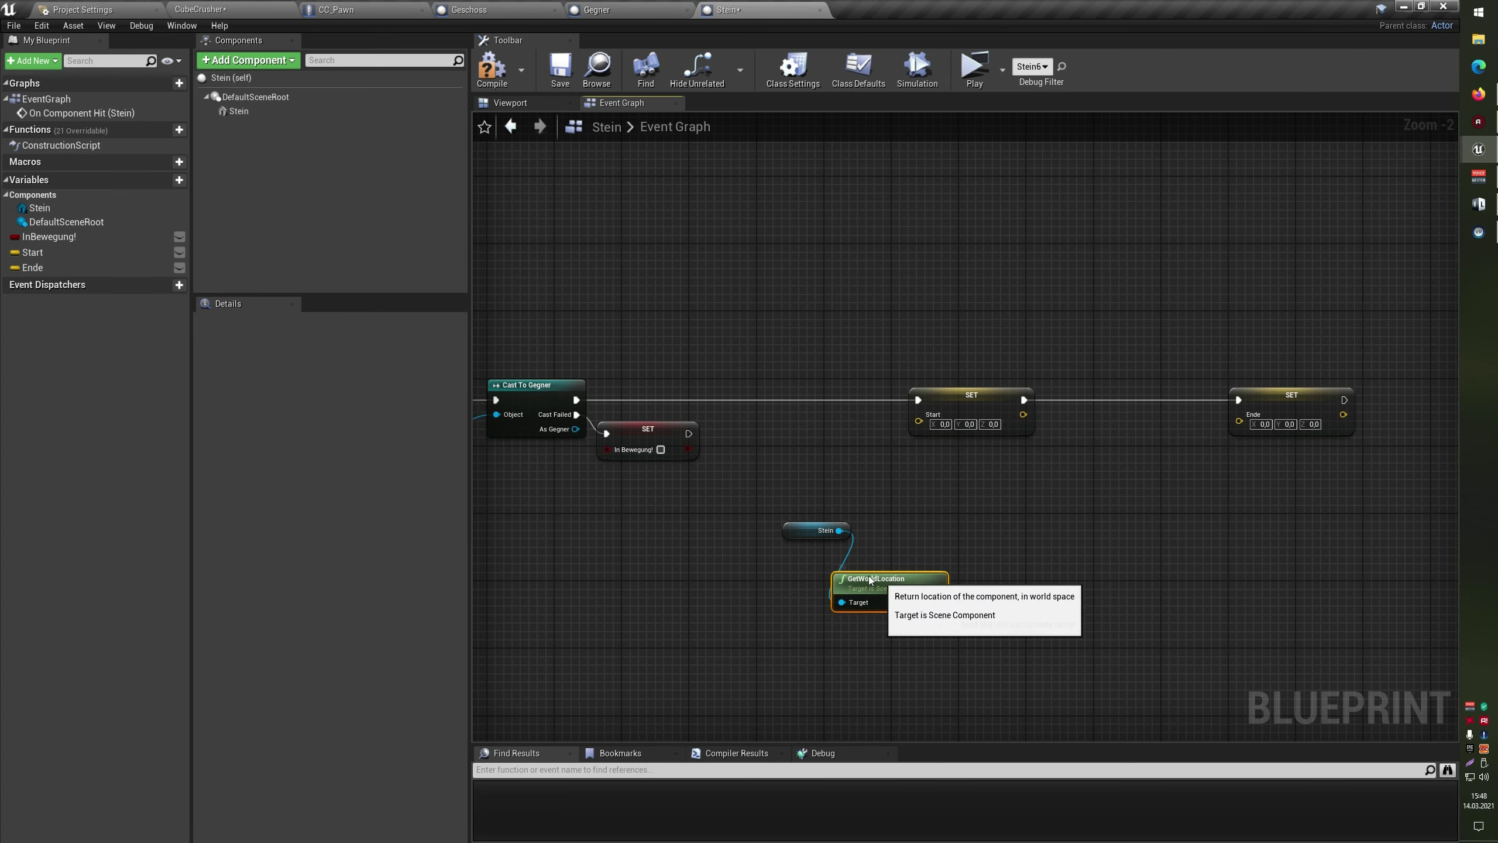
left_click(817, 530, "ctrl")
scroll(954, 531, "up", 2)
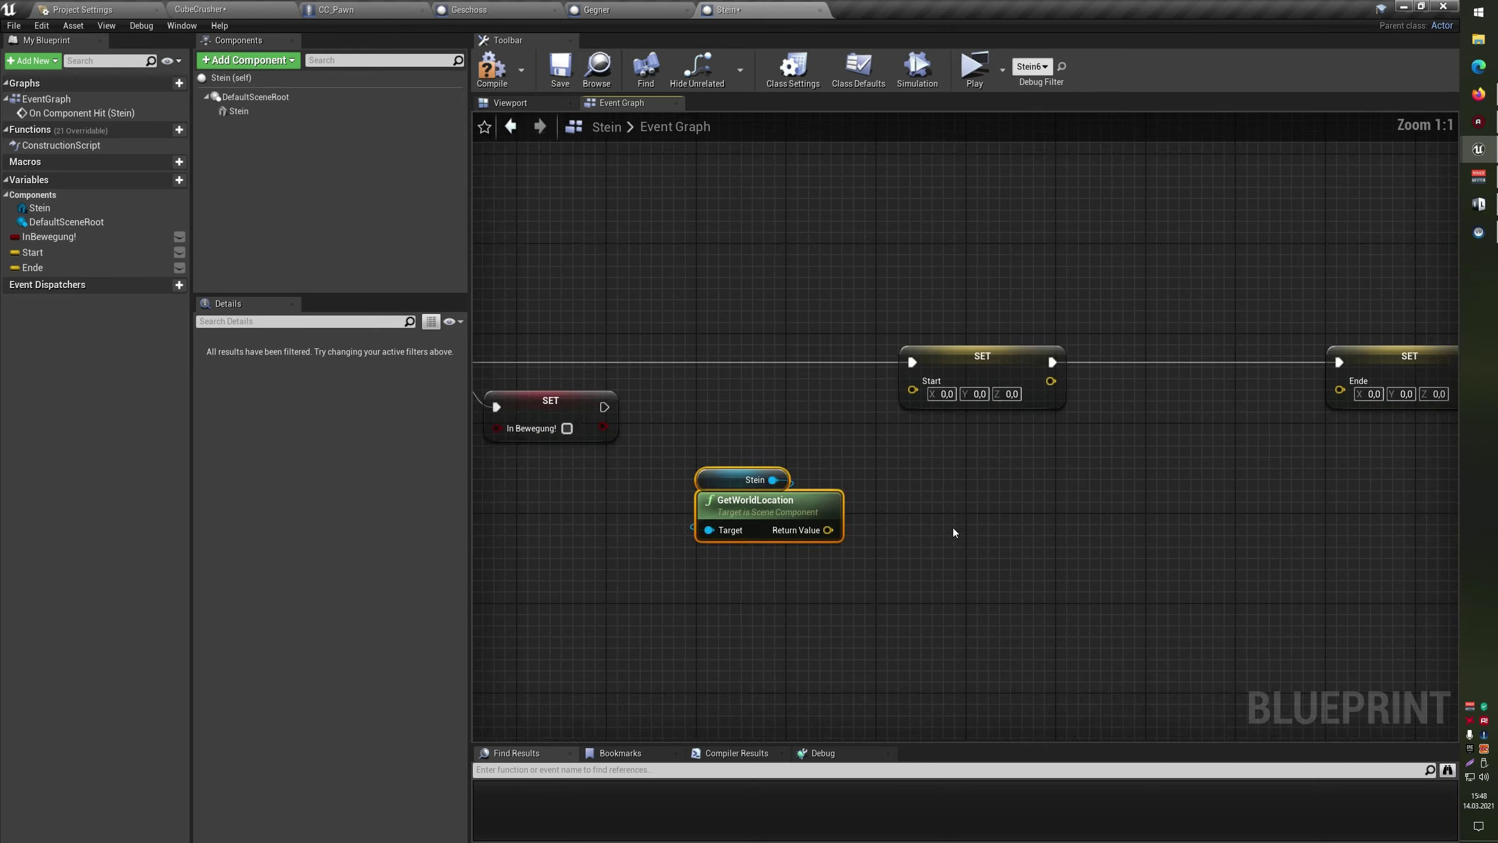
right_click_drag(954, 532, 843, 564)
left_click_drag(738, 563, 803, 420)
mouse_move(806, 424)
right_mouse_down()
mouse_move(842, 468)
mouse_move(832, 448)
right_mouse_up()
left_click_drag(795, 279, 816, 419)
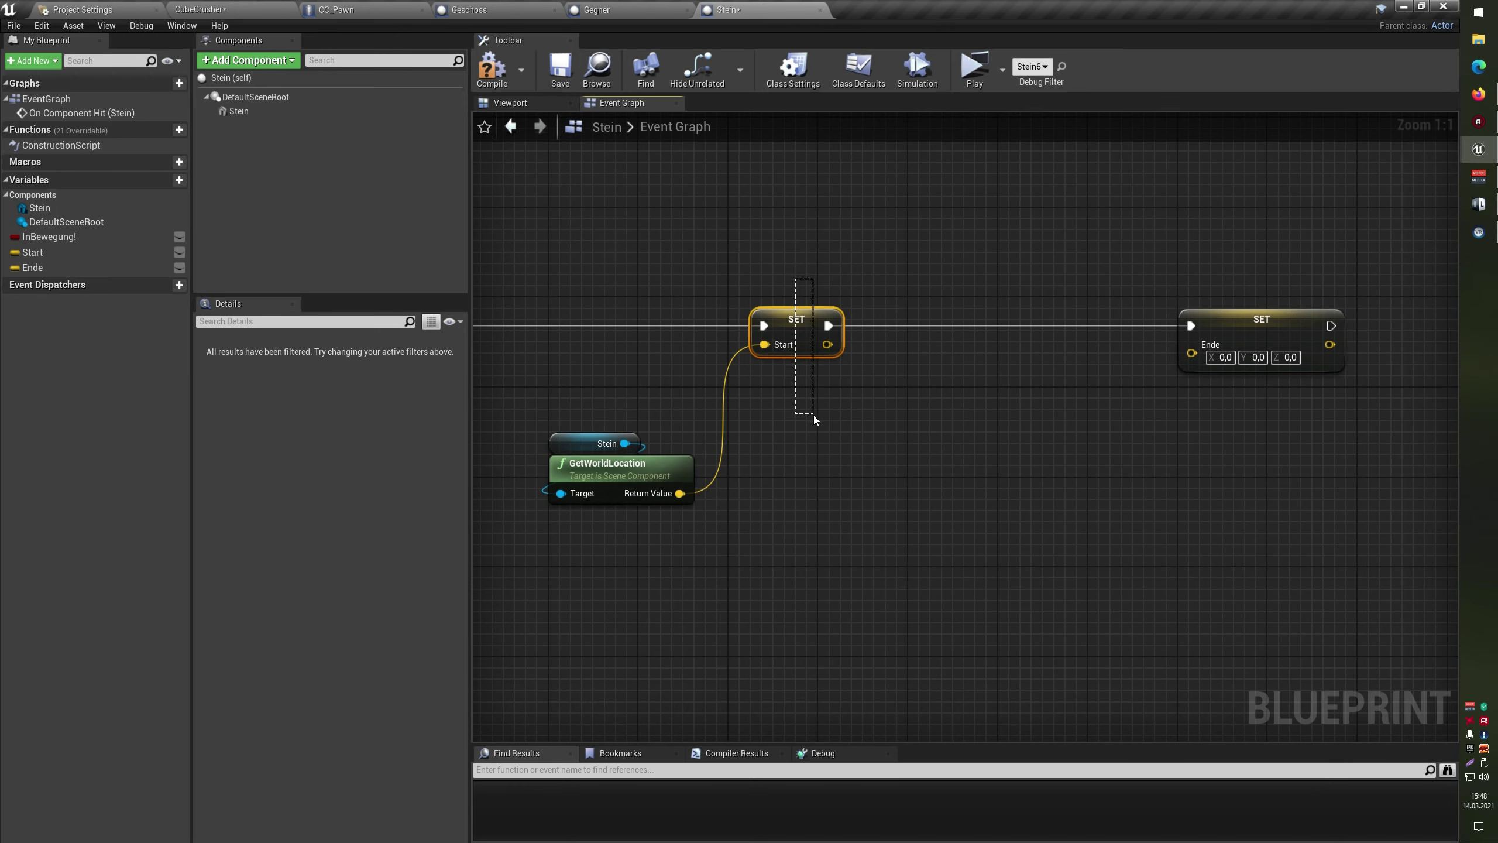
From the world location, add a vector minus vector node with Z set to 60
left_click_drag(680, 494, 847, 531)
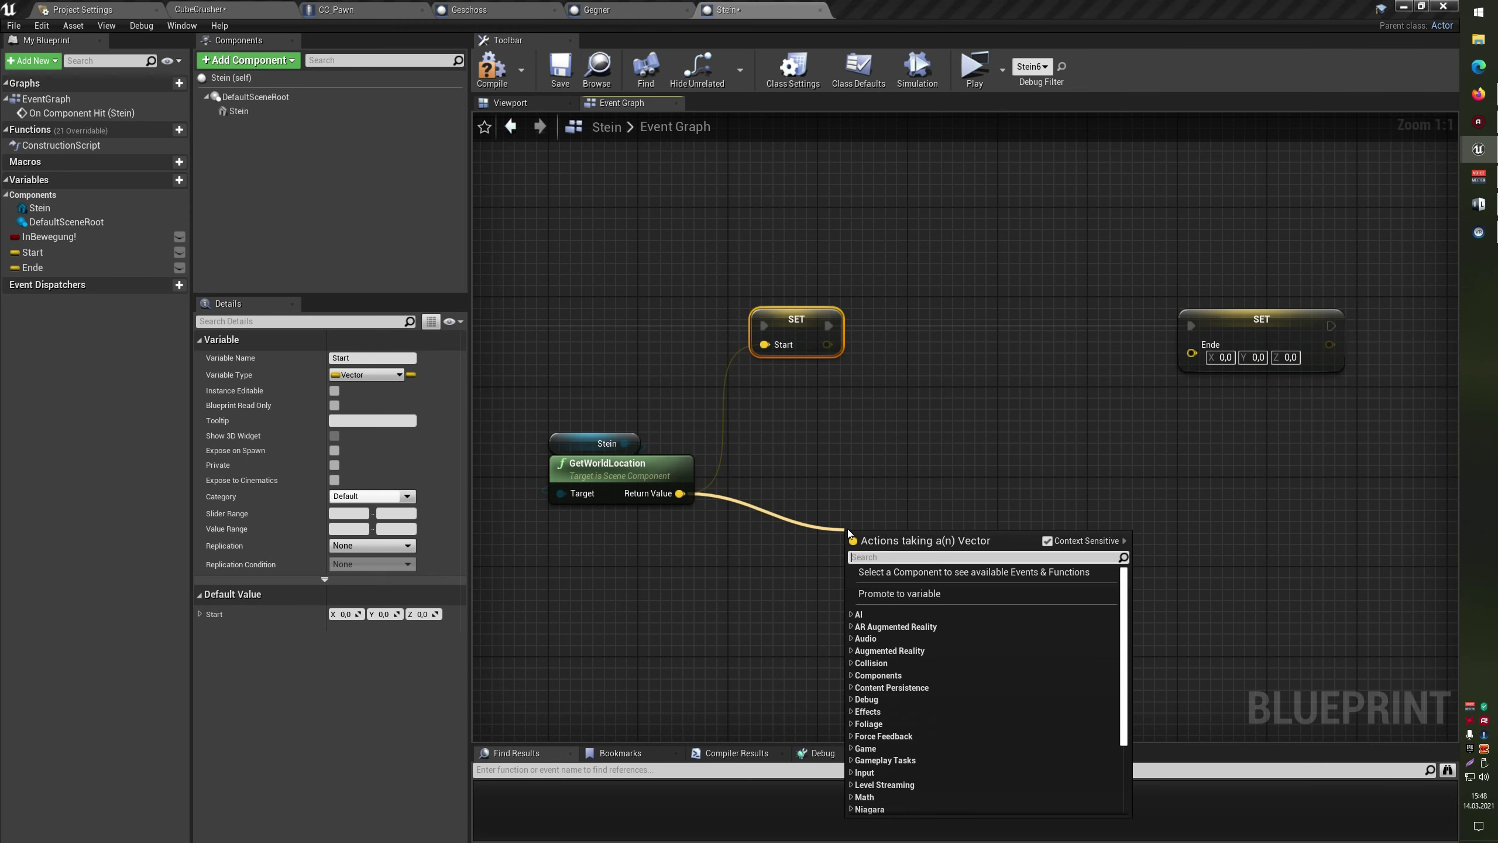
type("-")
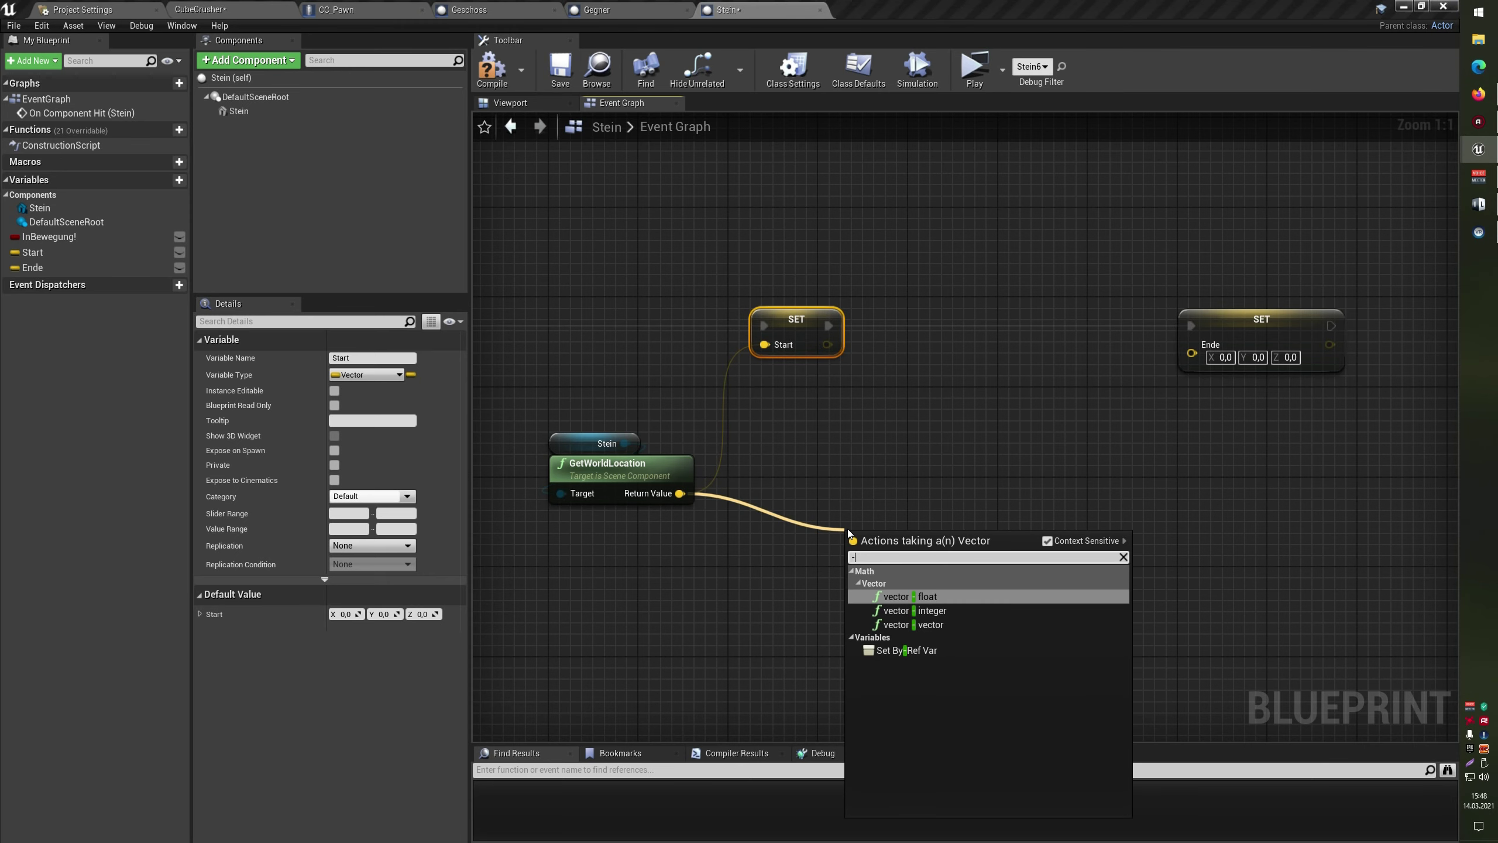
left_click(913, 624)
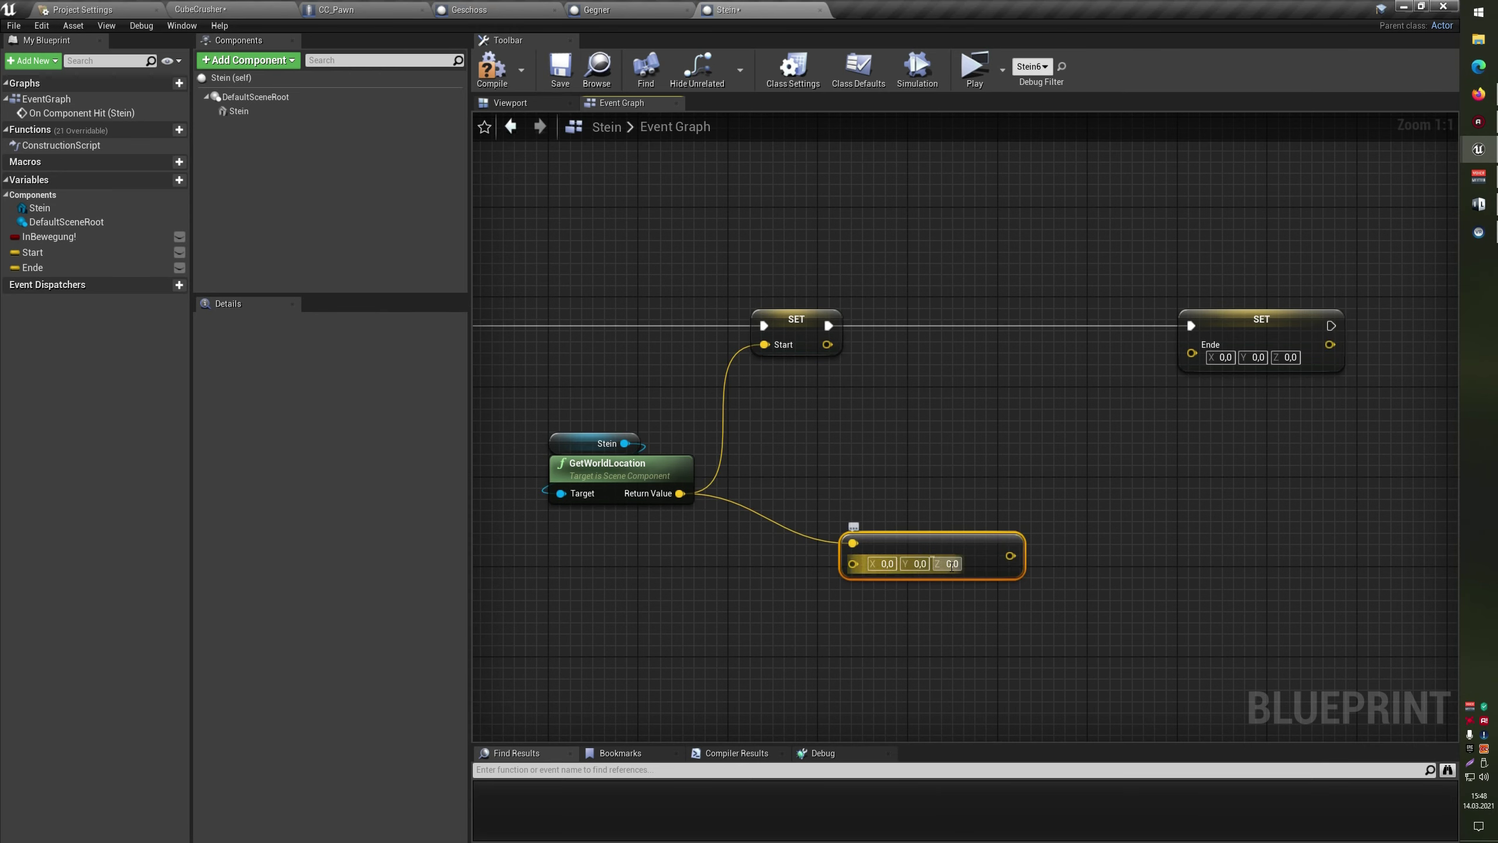
left_click(952, 564)
type("60")
key("Return")
Arrange the subtraction, SET Start and SET Ende nodes so the result feeds SET Ende
mouse_move(982, 562)
left_mouse_down()
mouse_move(881, 450)
mouse_move(870, 540)
mouse_move(1193, 354)
mouse_move(1048, 336)
left_mouse_up()
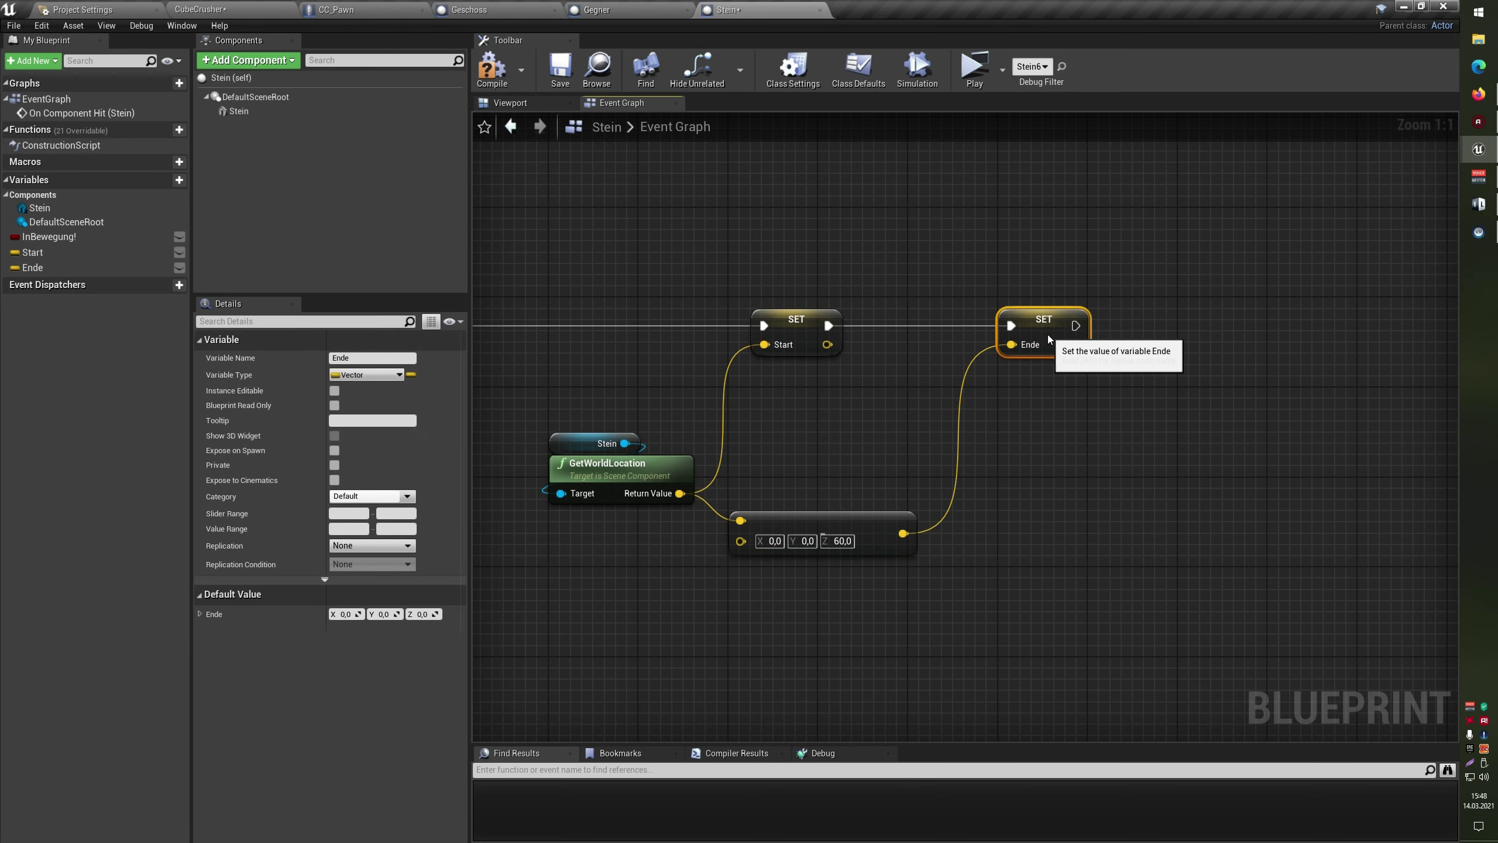
right_click_drag(865, 343, 920, 348)
left_click_drag(867, 332, 912, 331)
left_click(945, 530)
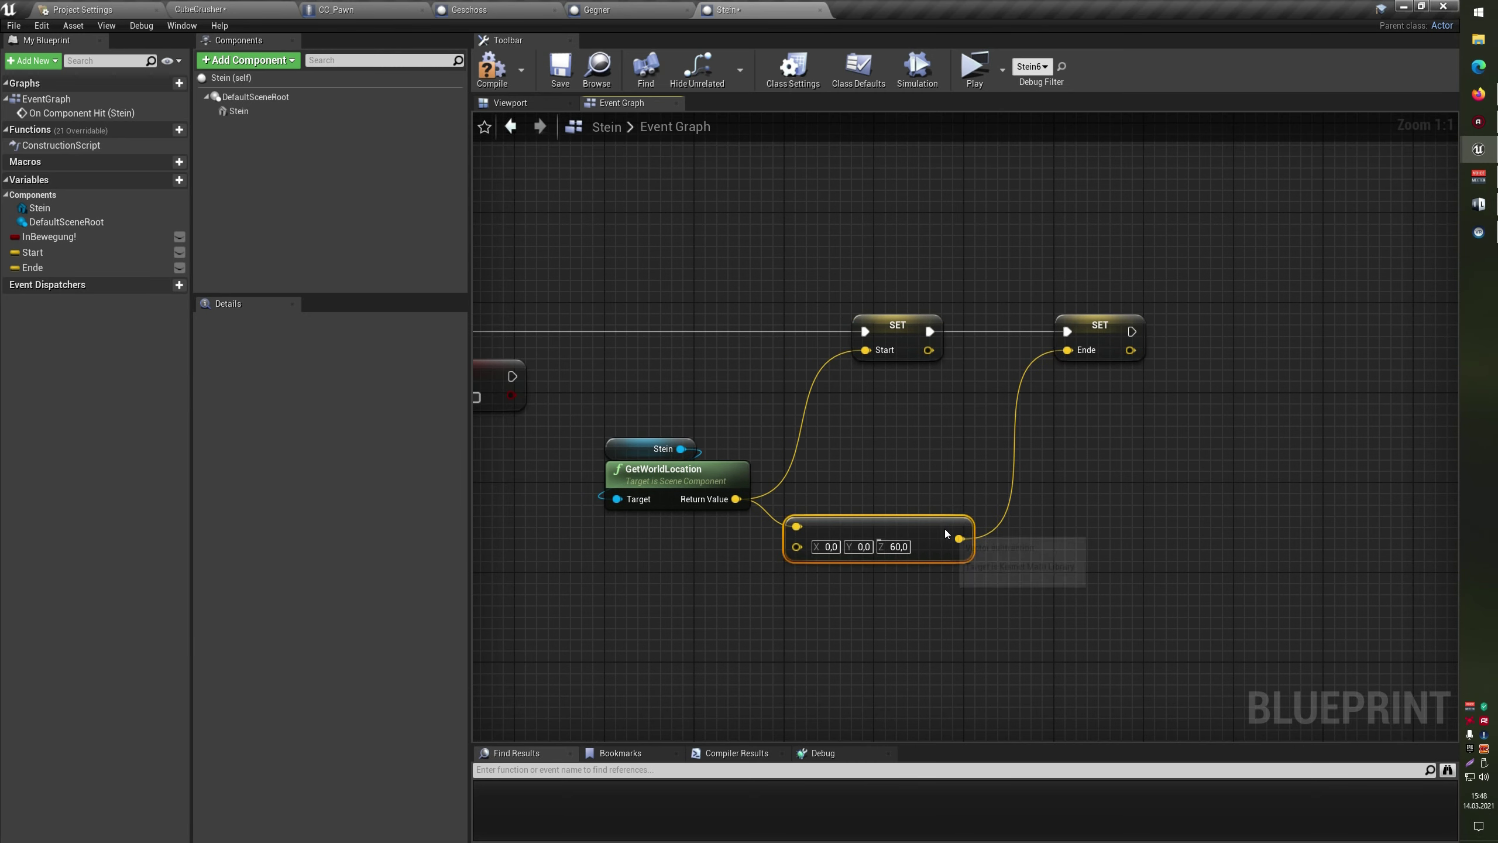
left_click_drag(945, 530, 976, 530)
right_click_drag(973, 476, 942, 535)
left_click_drag(843, 335, 898, 464)
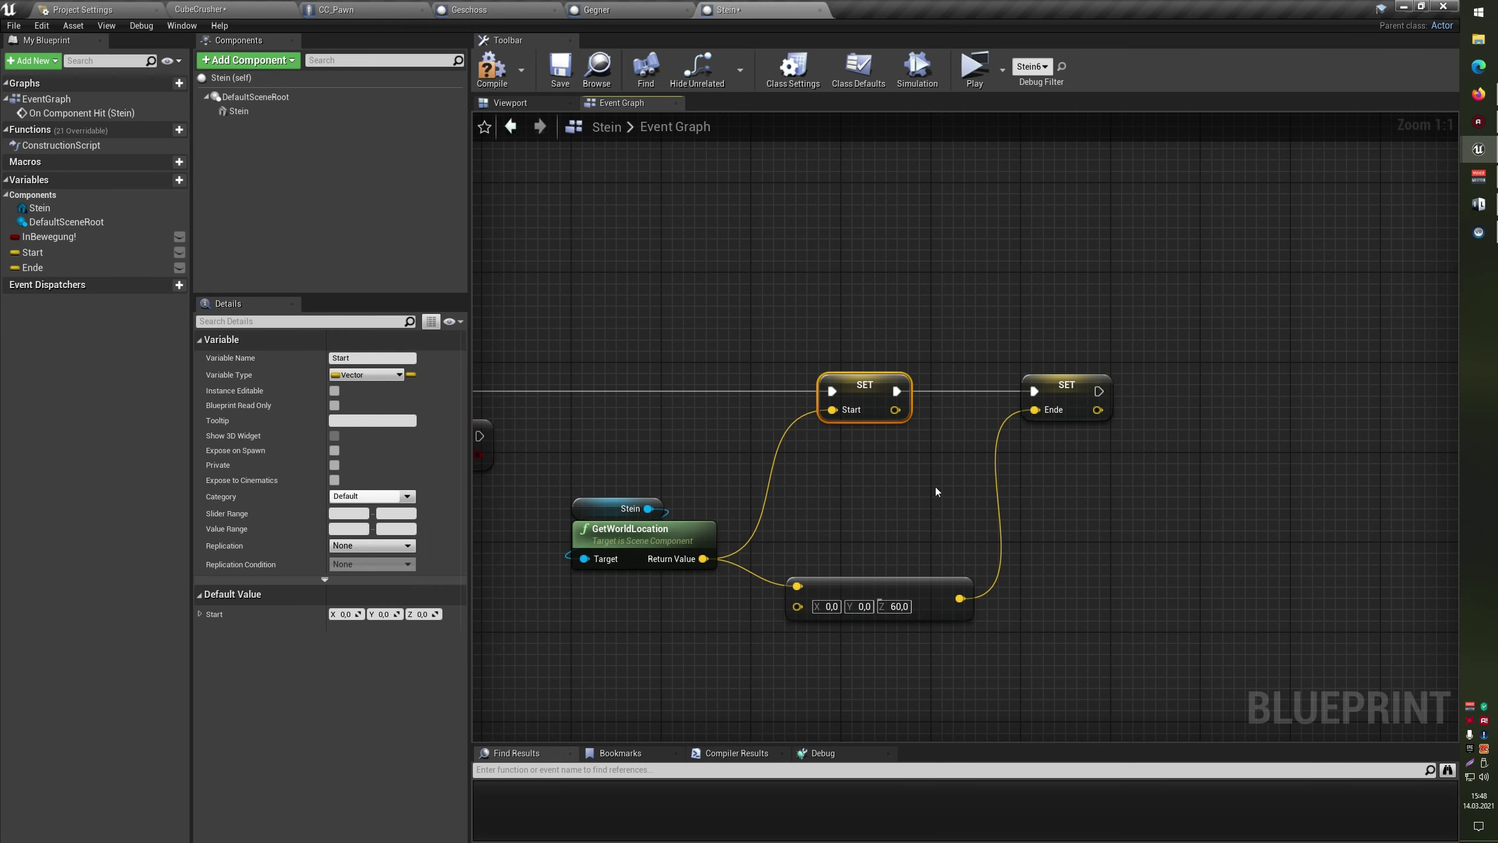
left_click(930, 613)
left_click(1032, 384)
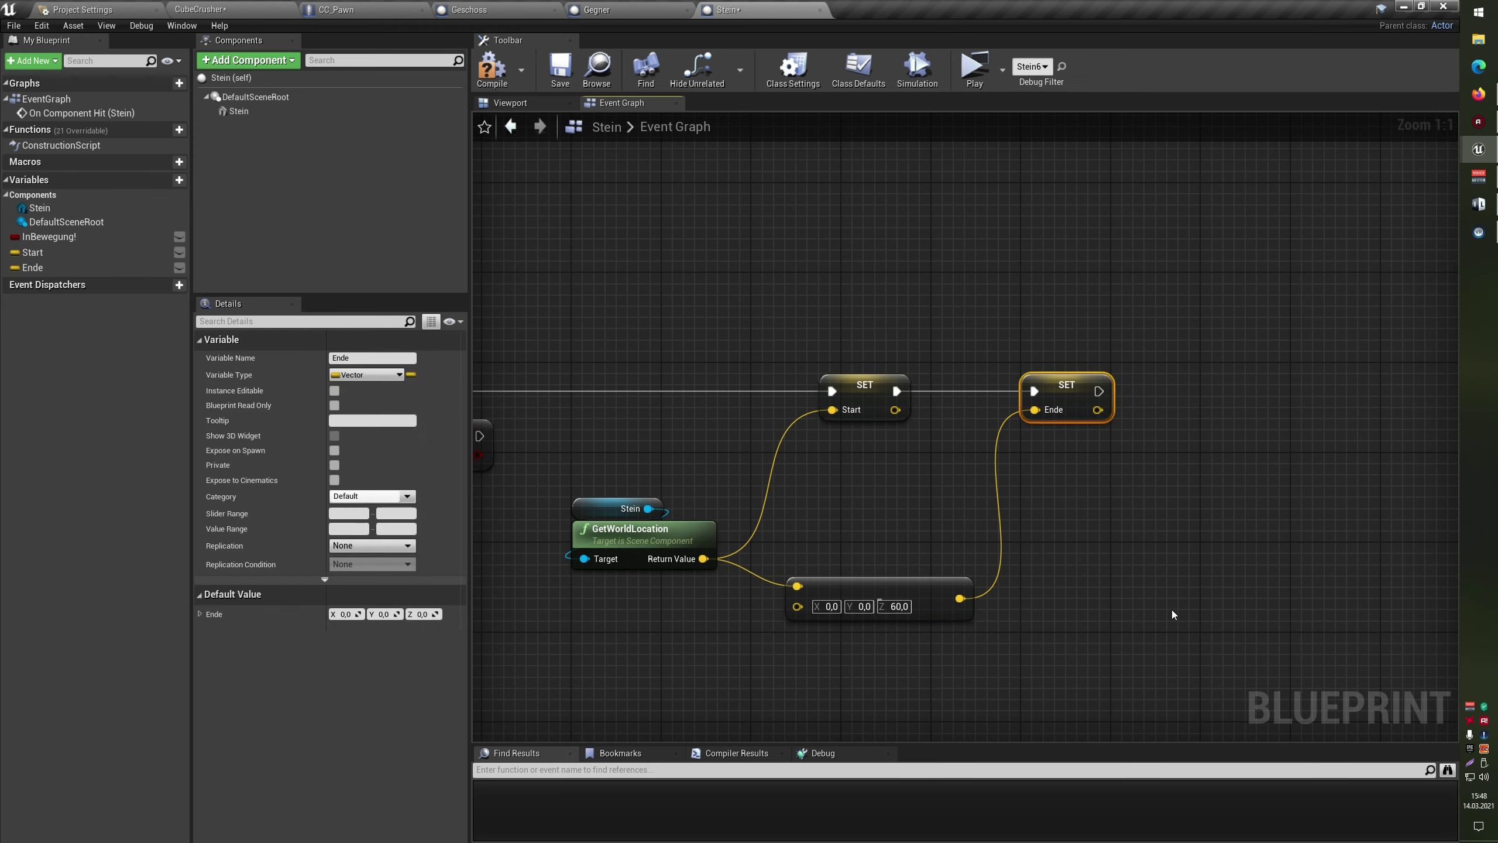
left_click(1171, 614)
scroll(1168, 532, "down", 3)
Add a timeline named Bewegung, played from start after SET Ende
right_click(948, 421)
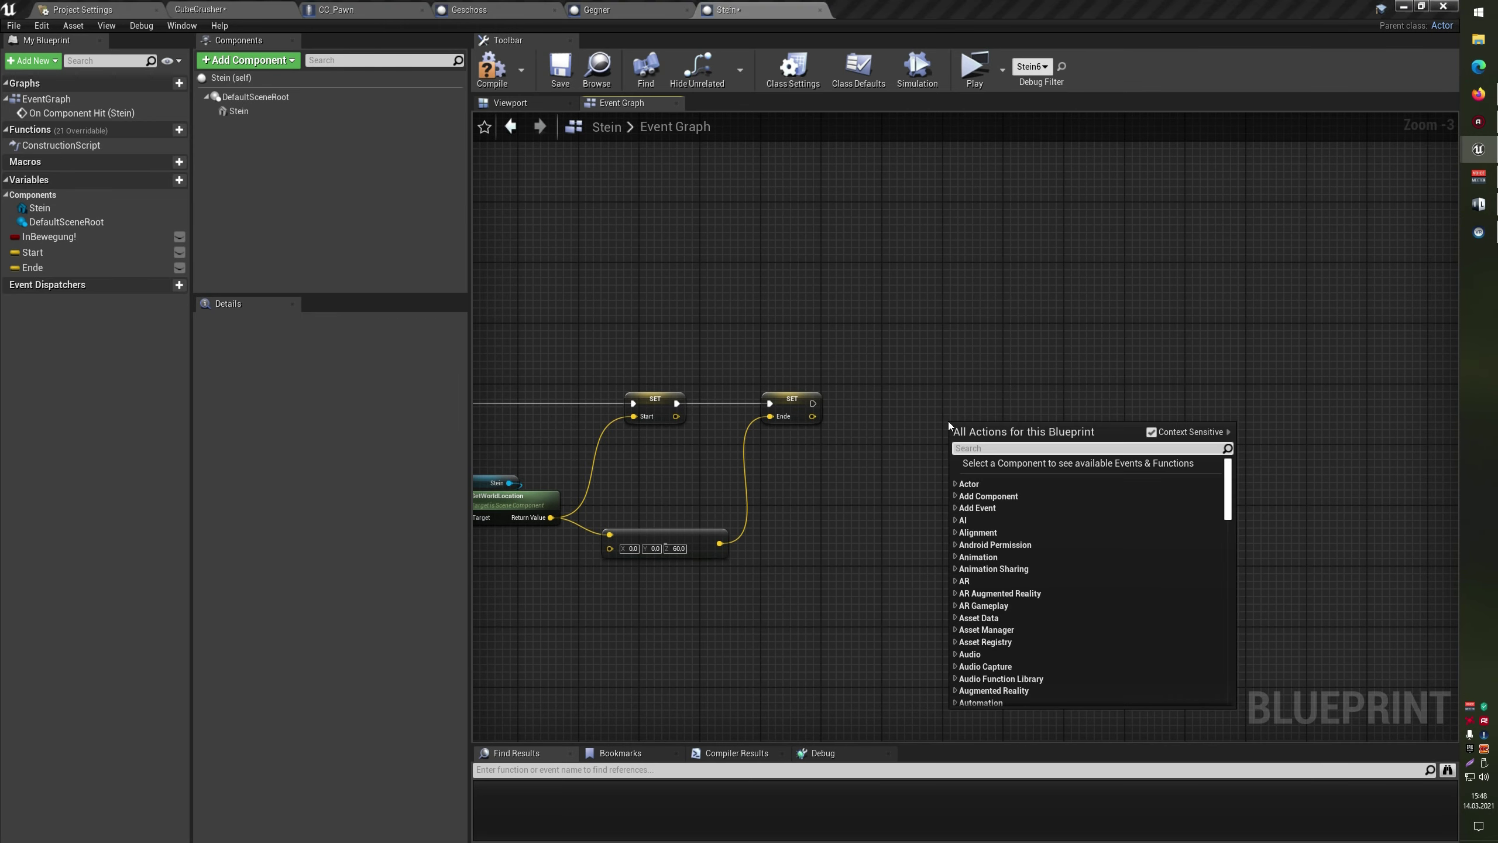
type("timeline")
key("Return")
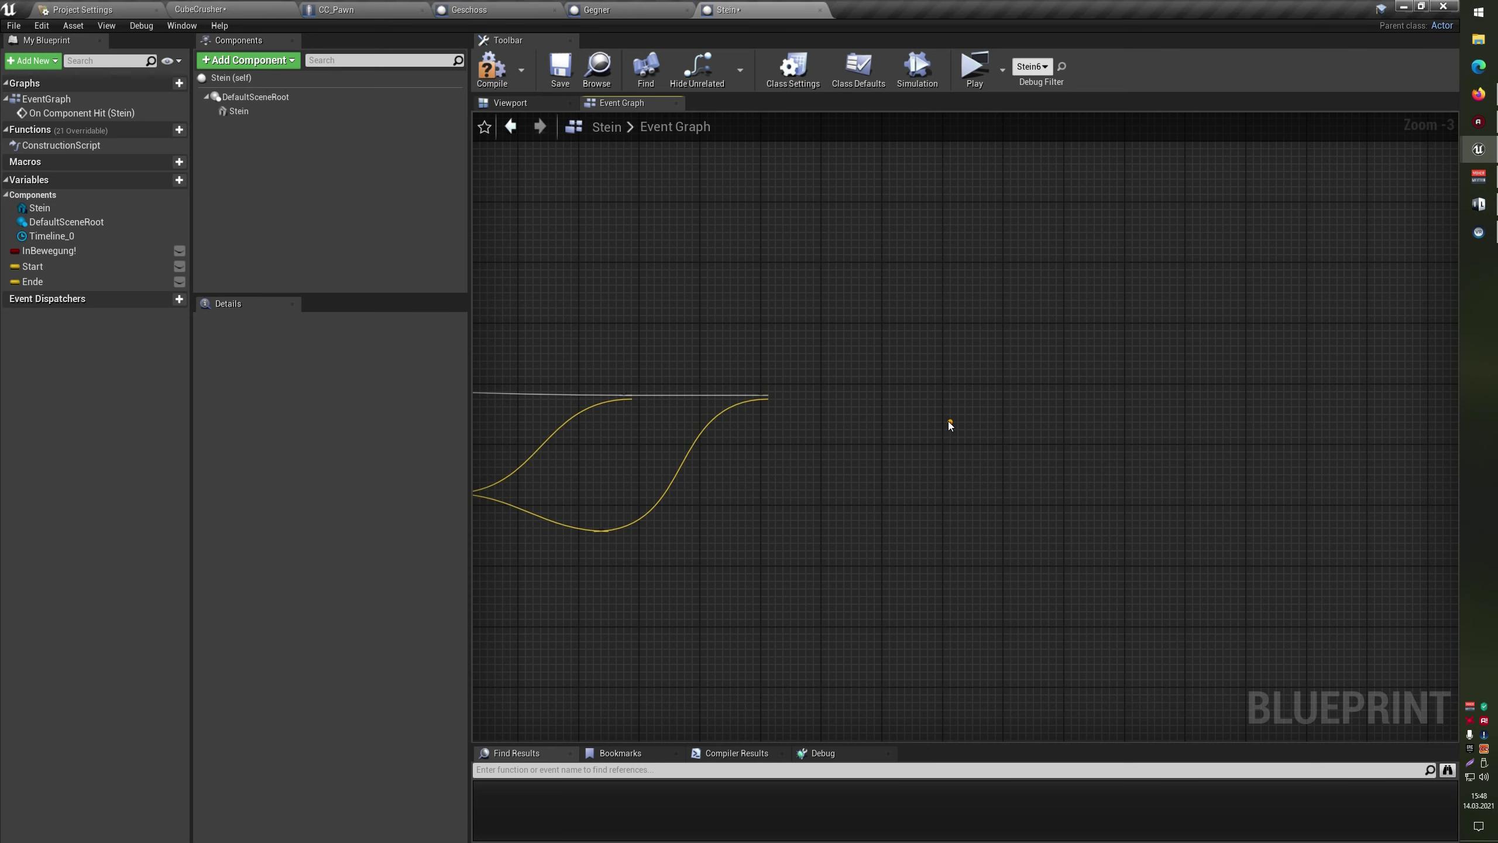
type("Be")
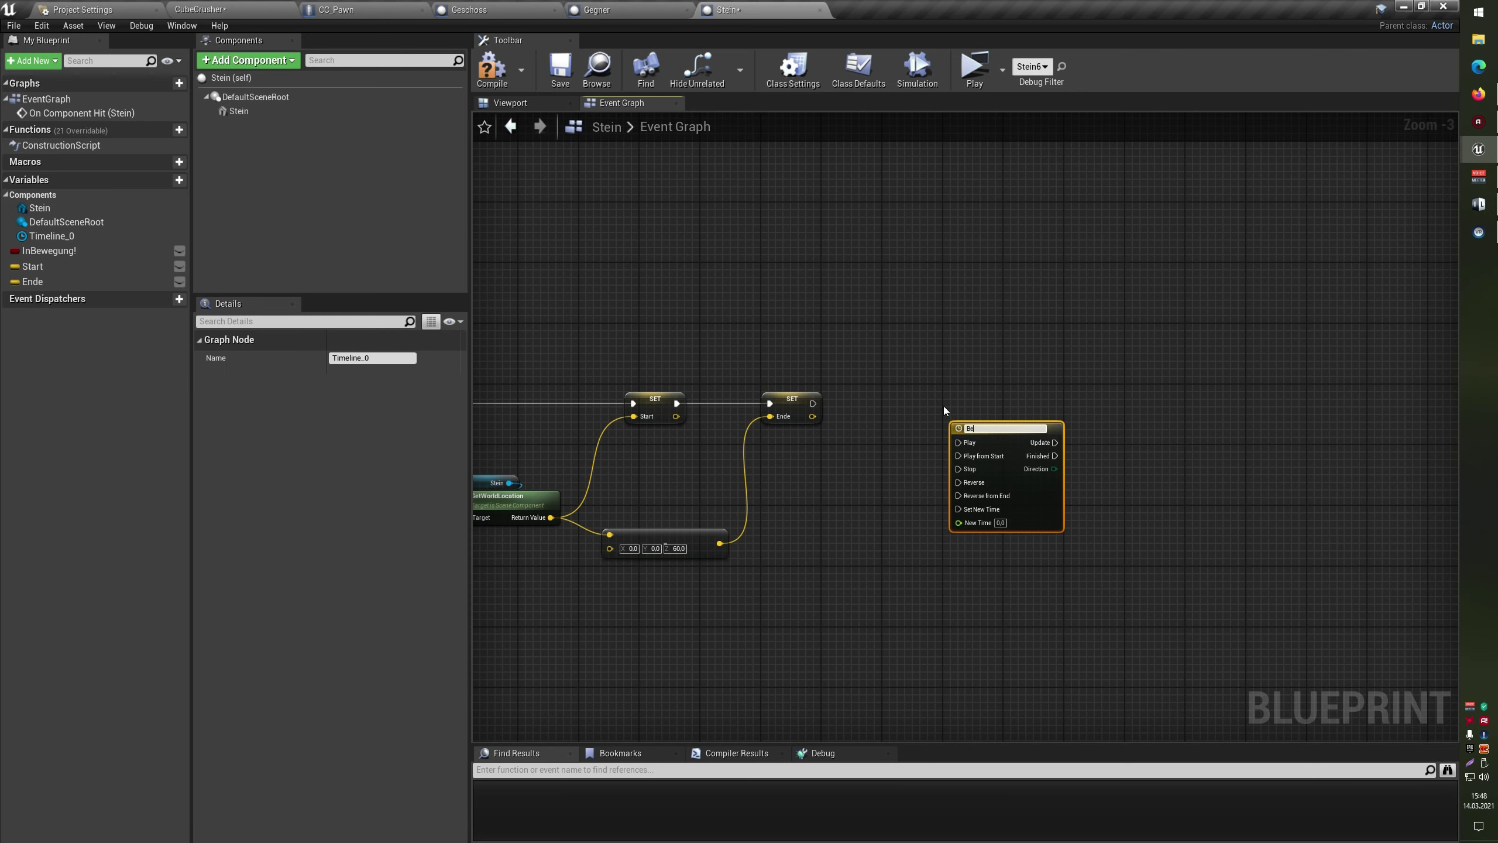
type("wegung")
key("Return")
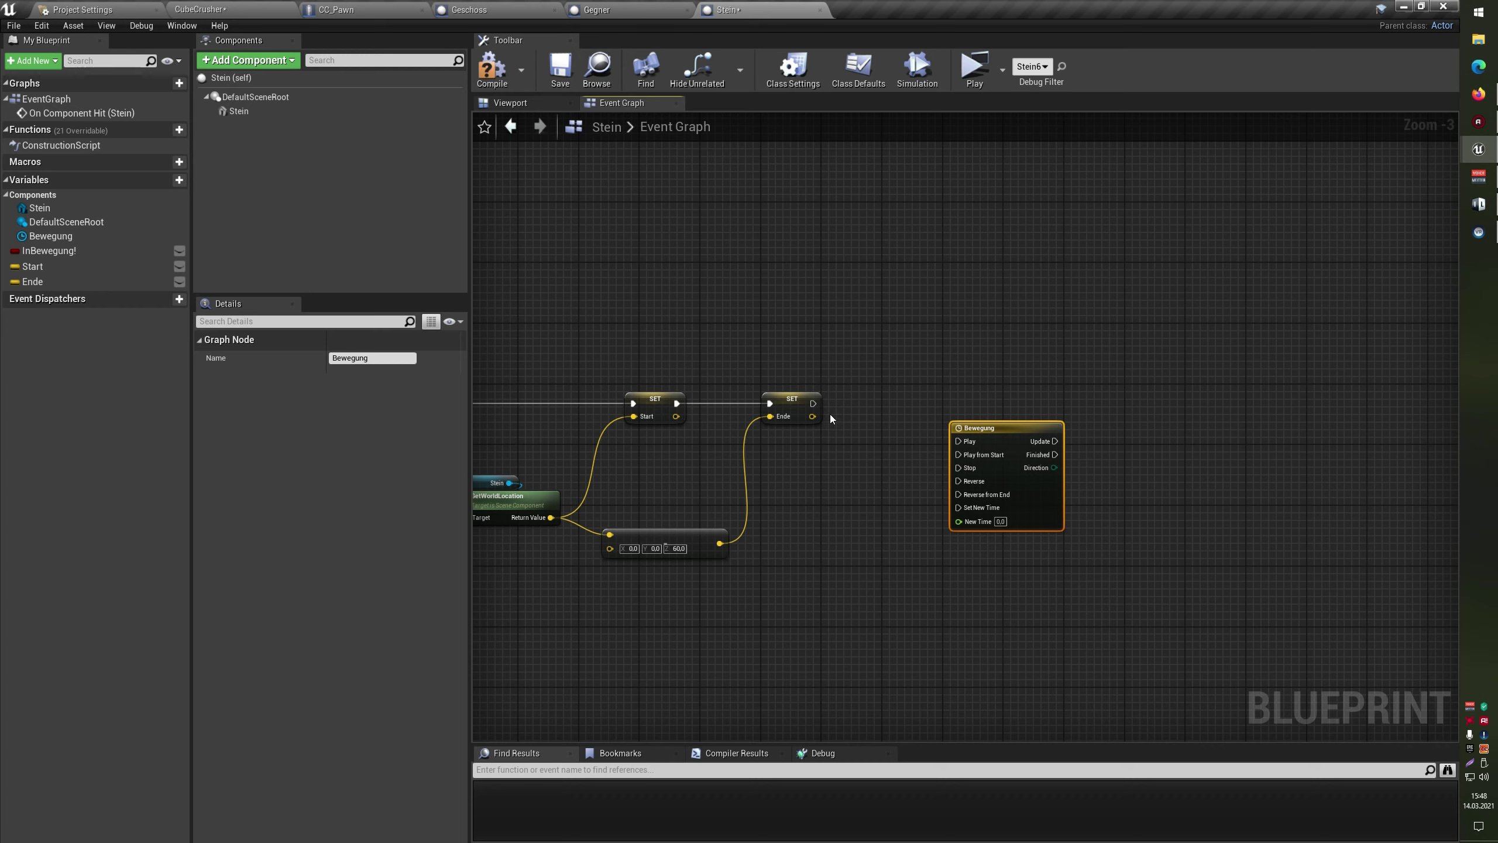
mouse_move(813, 403)
left_mouse_down()
mouse_move(958, 454)
mouse_move(954, 390)
mouse_move(924, 391)
left_mouse_up()
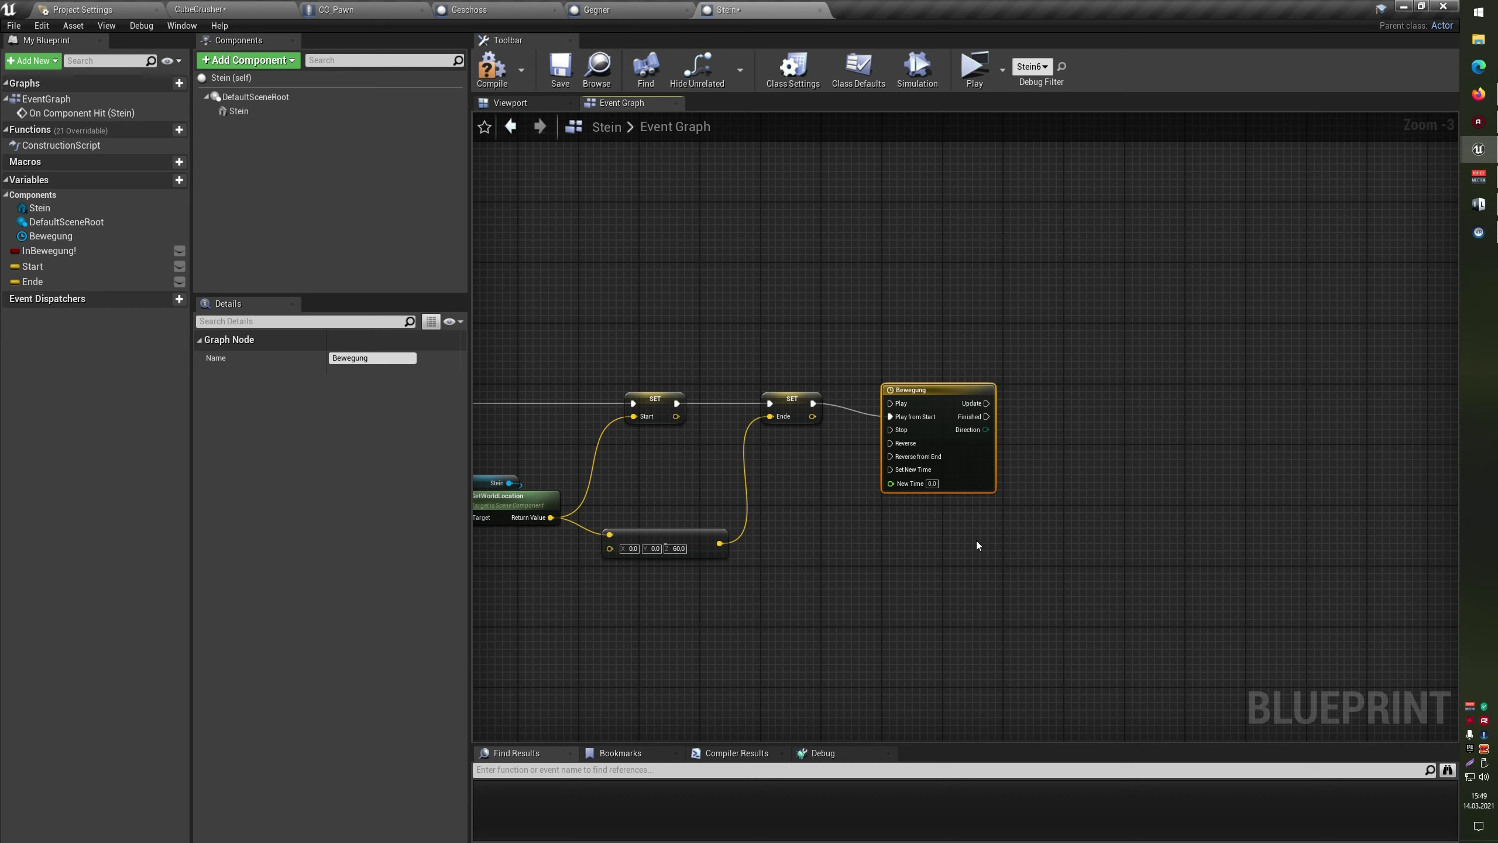
Compile the Stein blueprint and centre the Bewegung timeline node in view
left_click(497, 75)
right_click_drag(978, 476, 937, 467)
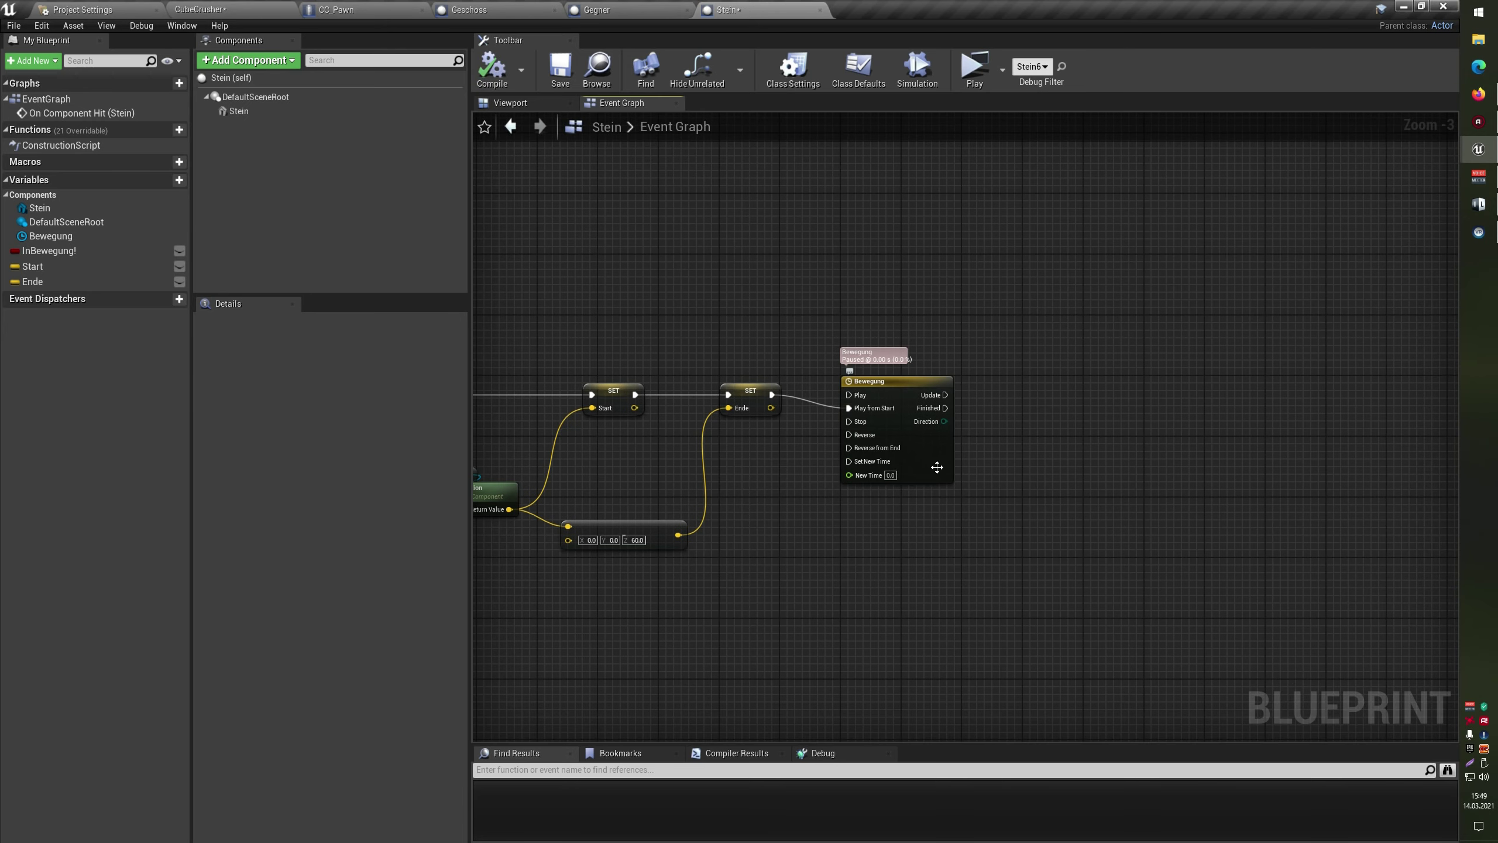
right_click_drag(1023, 451, 917, 440)
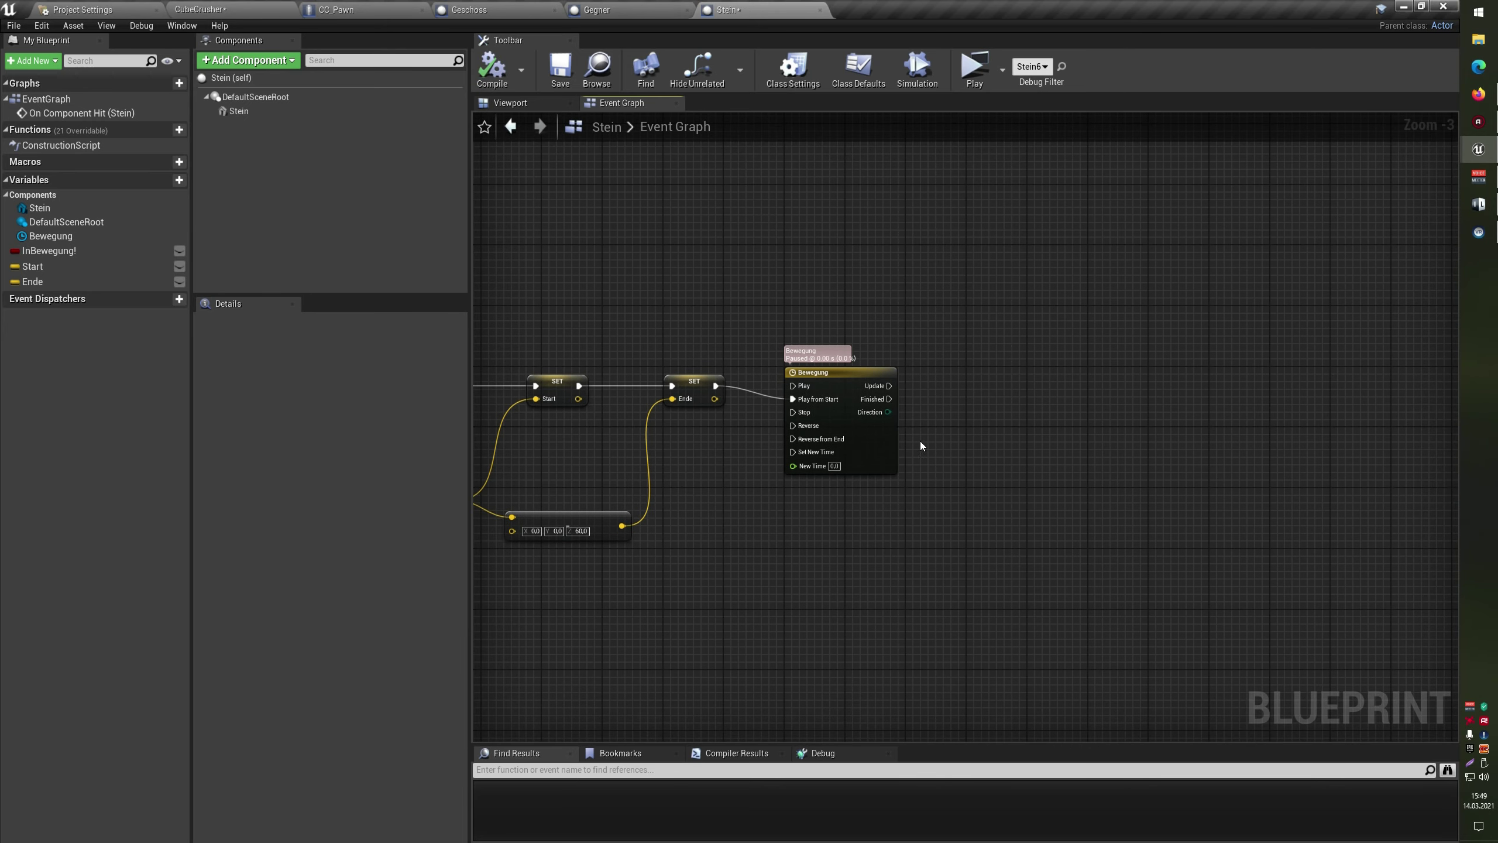
Add a float track named Bewegung and set the timeline length to 1.25
double_click(876, 435)
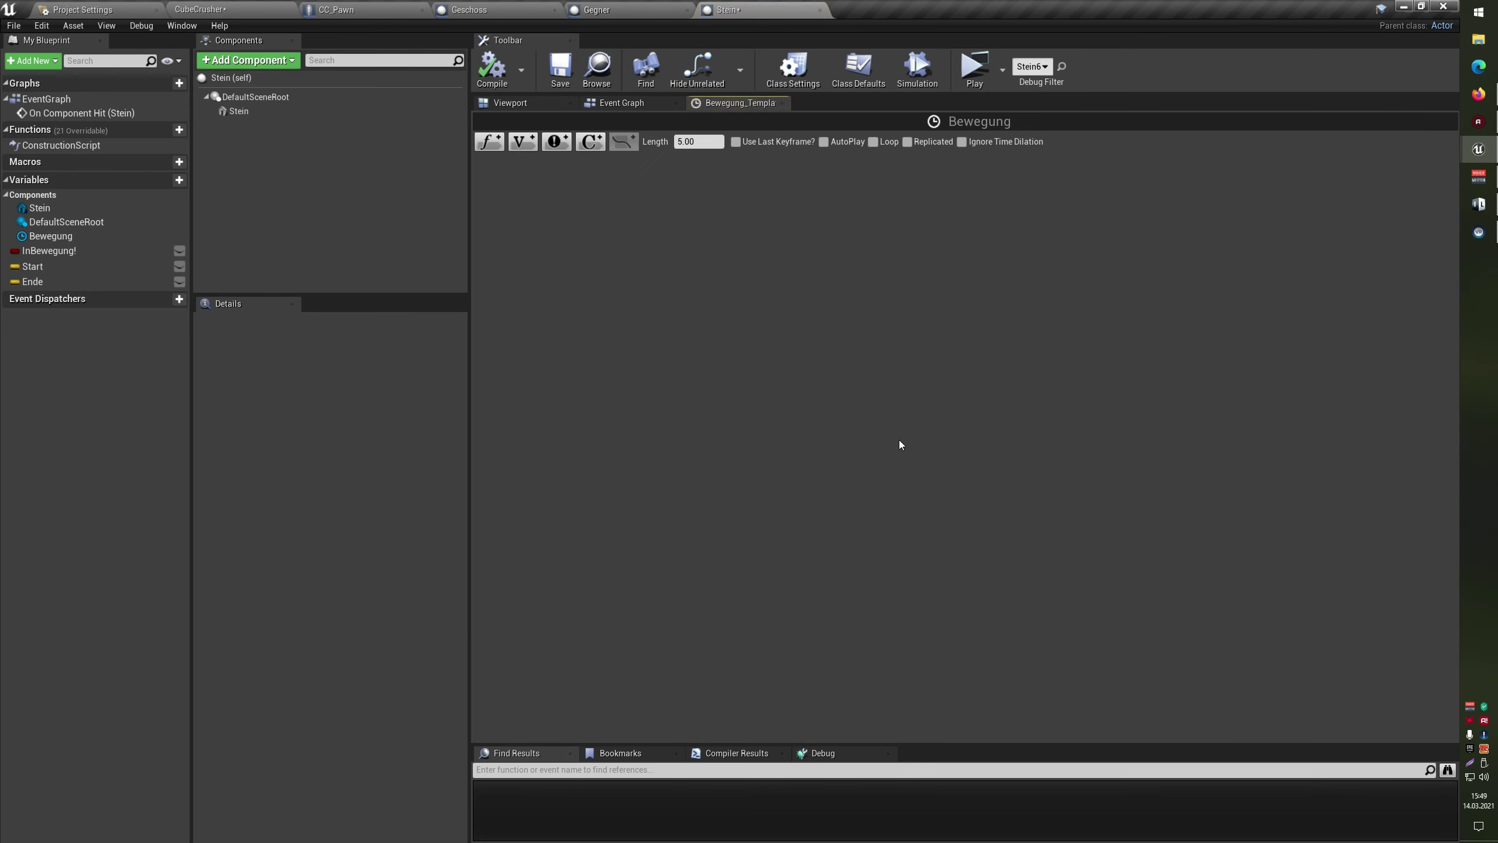
left_click(490, 141)
type("Bewegung")
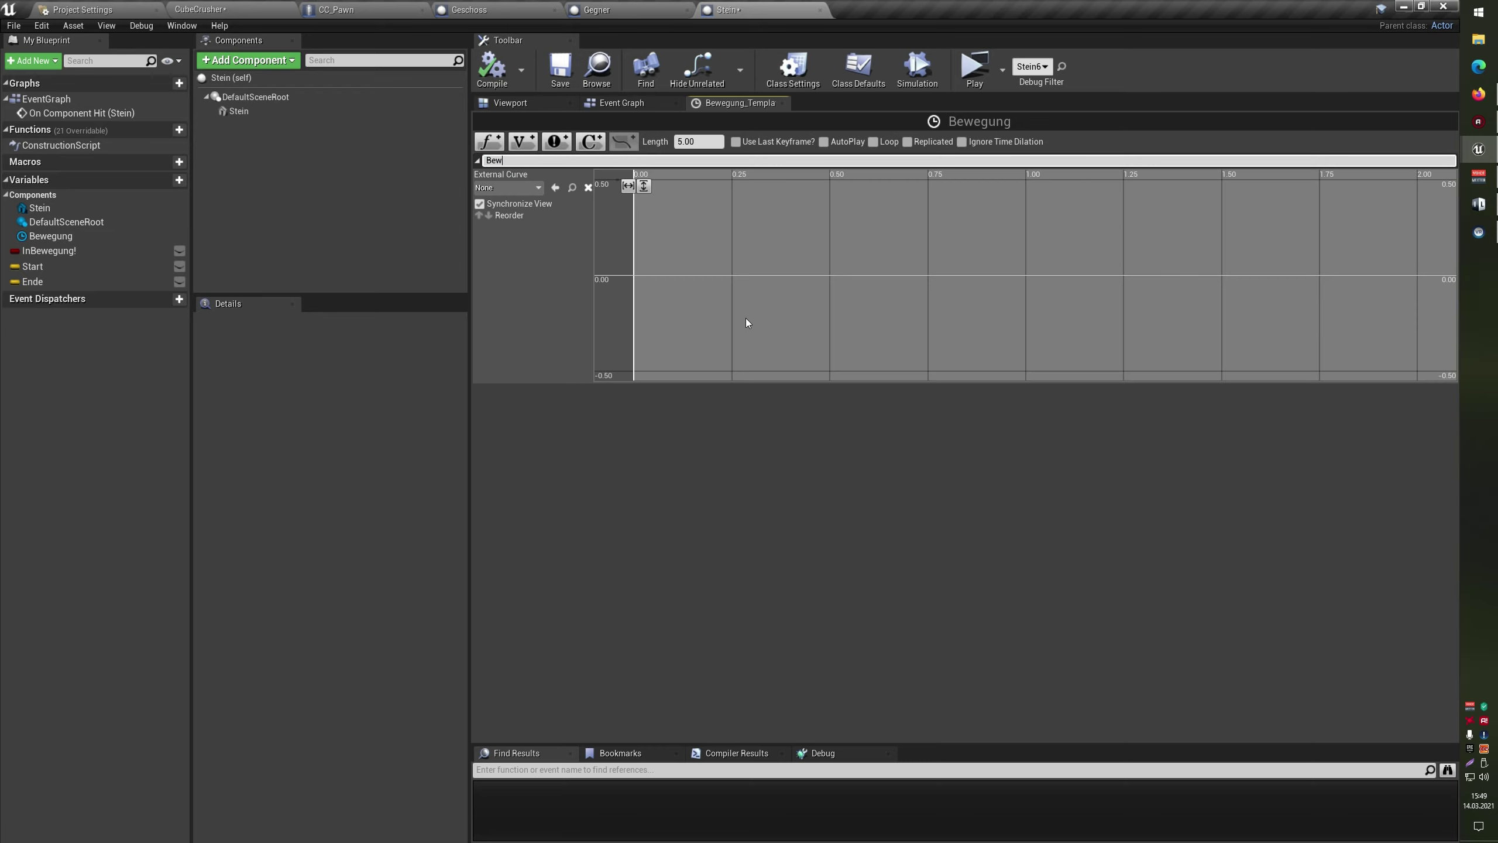
key("Return")
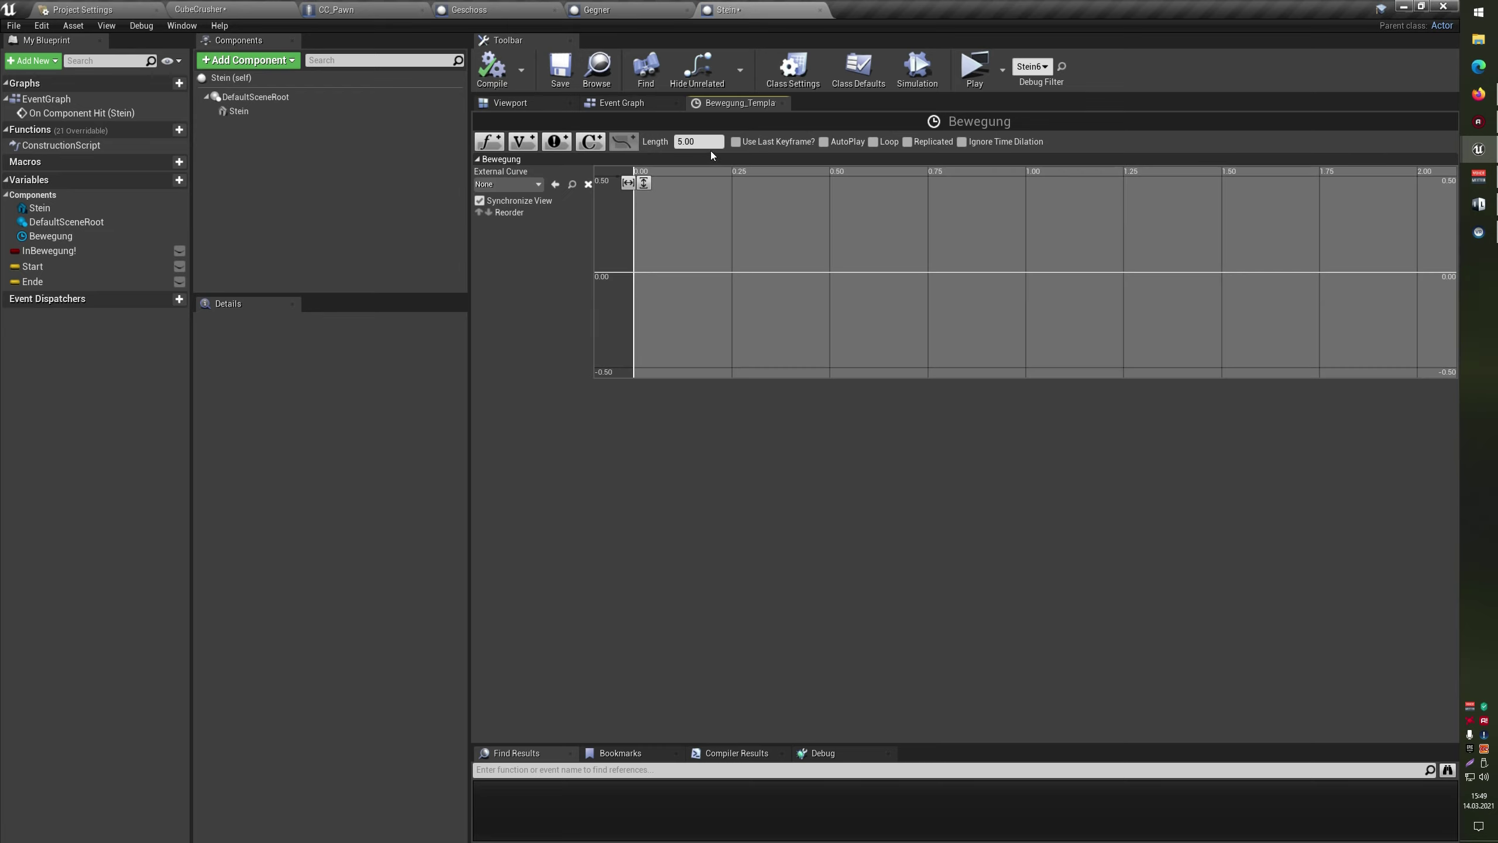
left_click(698, 140)
type("1.")
type("25")
key("Return")
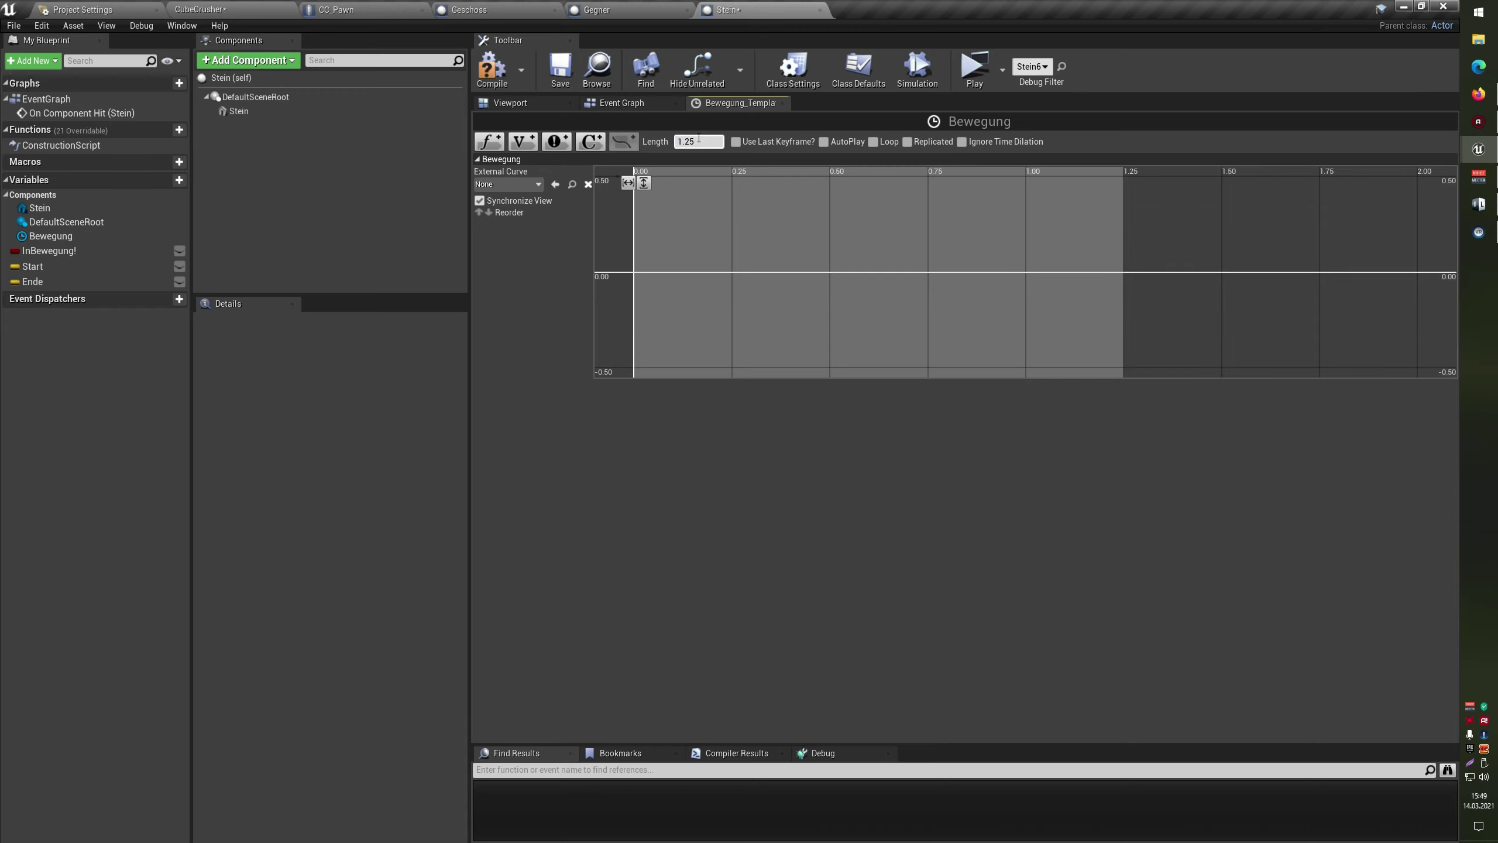
left_click(493, 68)
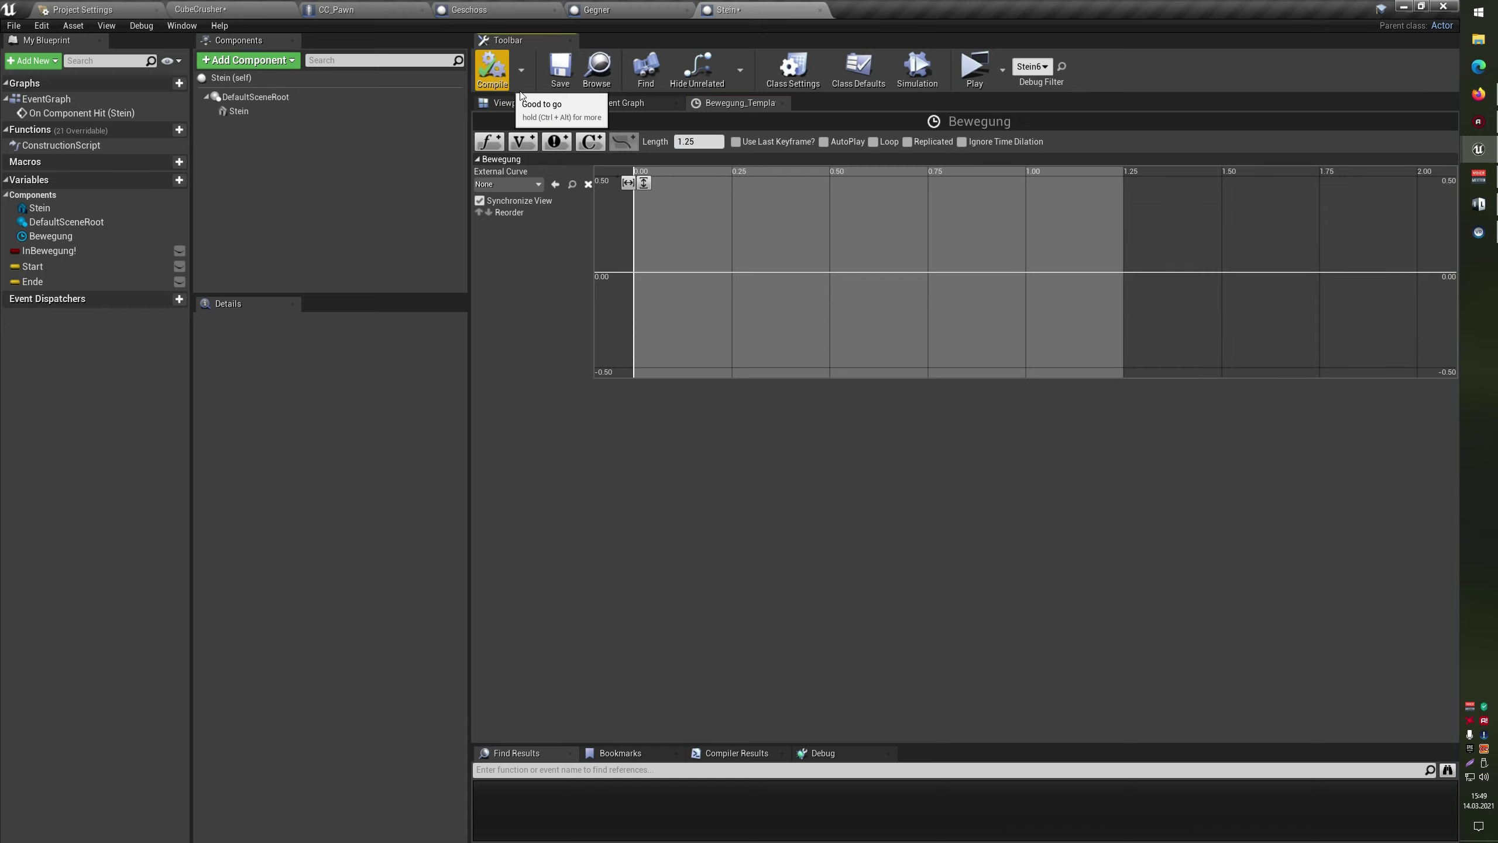
left_click(694, 139)
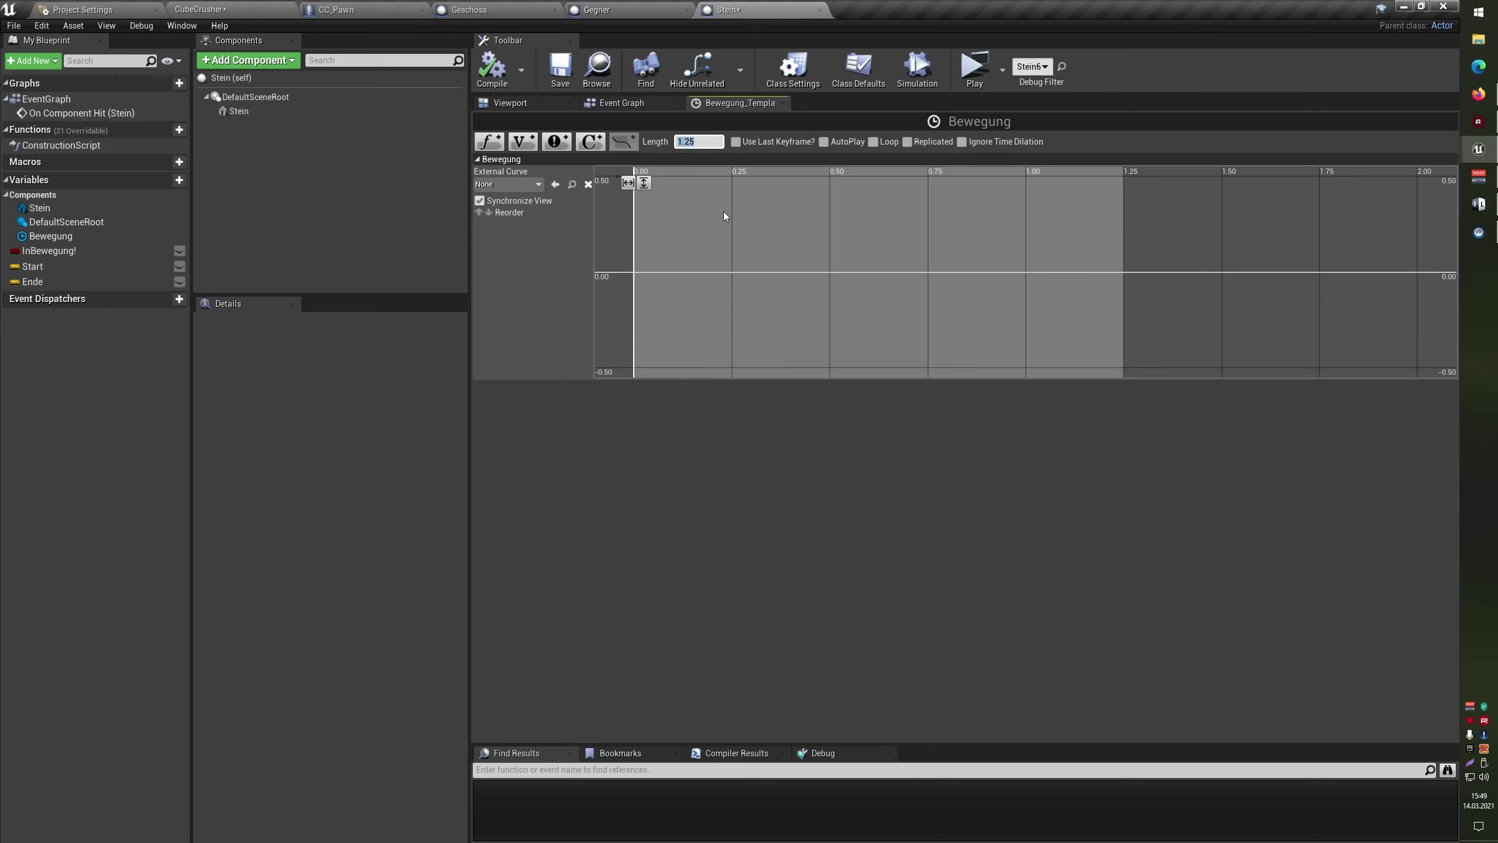
Add two keys to the Bewegung curve and place the first at time 0, value 0
right_click(698, 244)
left_click(767, 258)
right_click(843, 229)
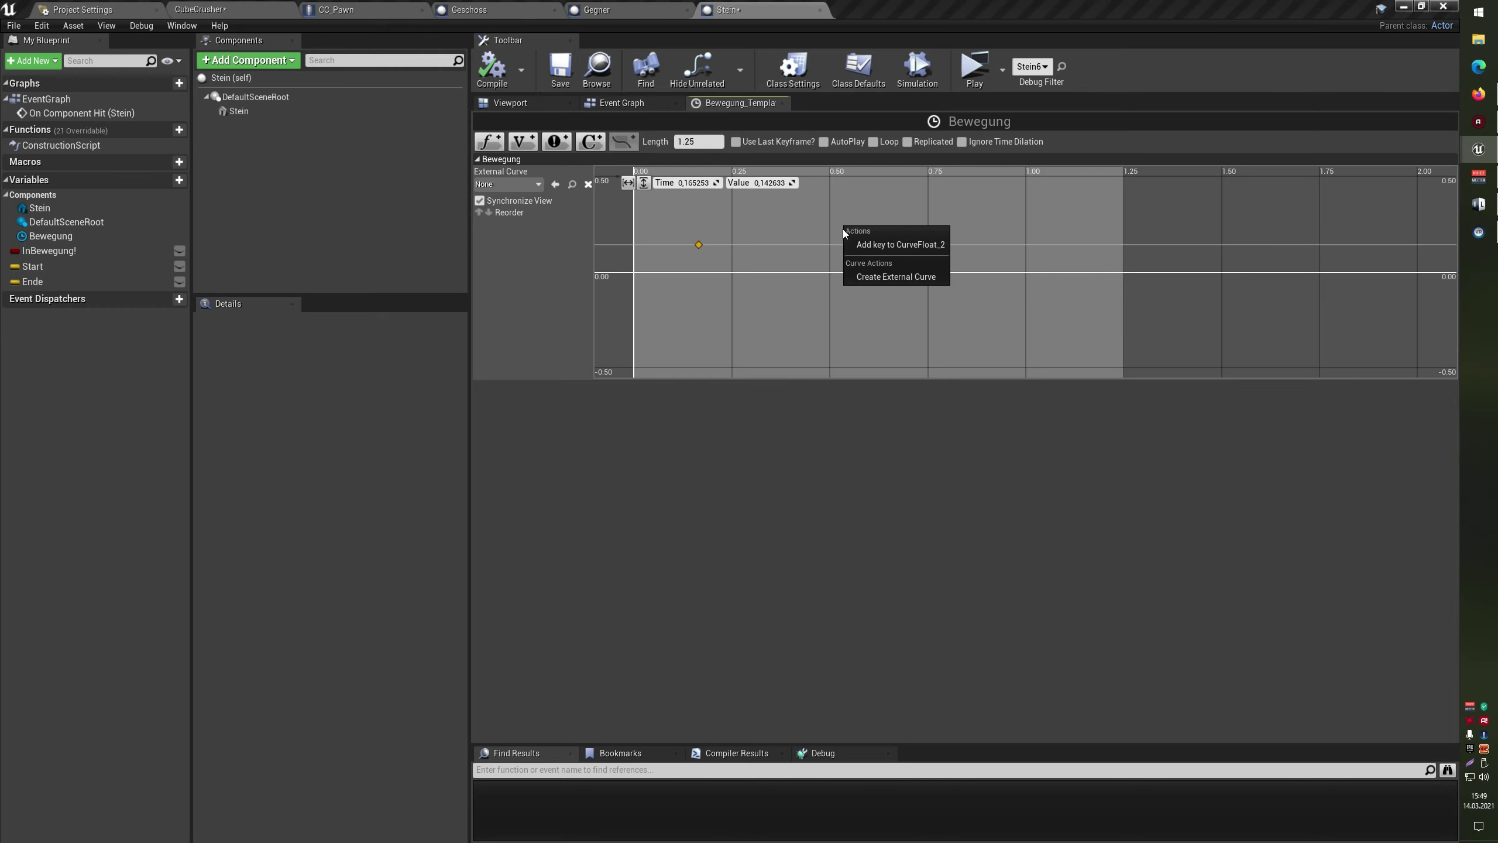
right_click(766, 225)
left_click(802, 243)
left_click_drag(723, 270, 721, 267)
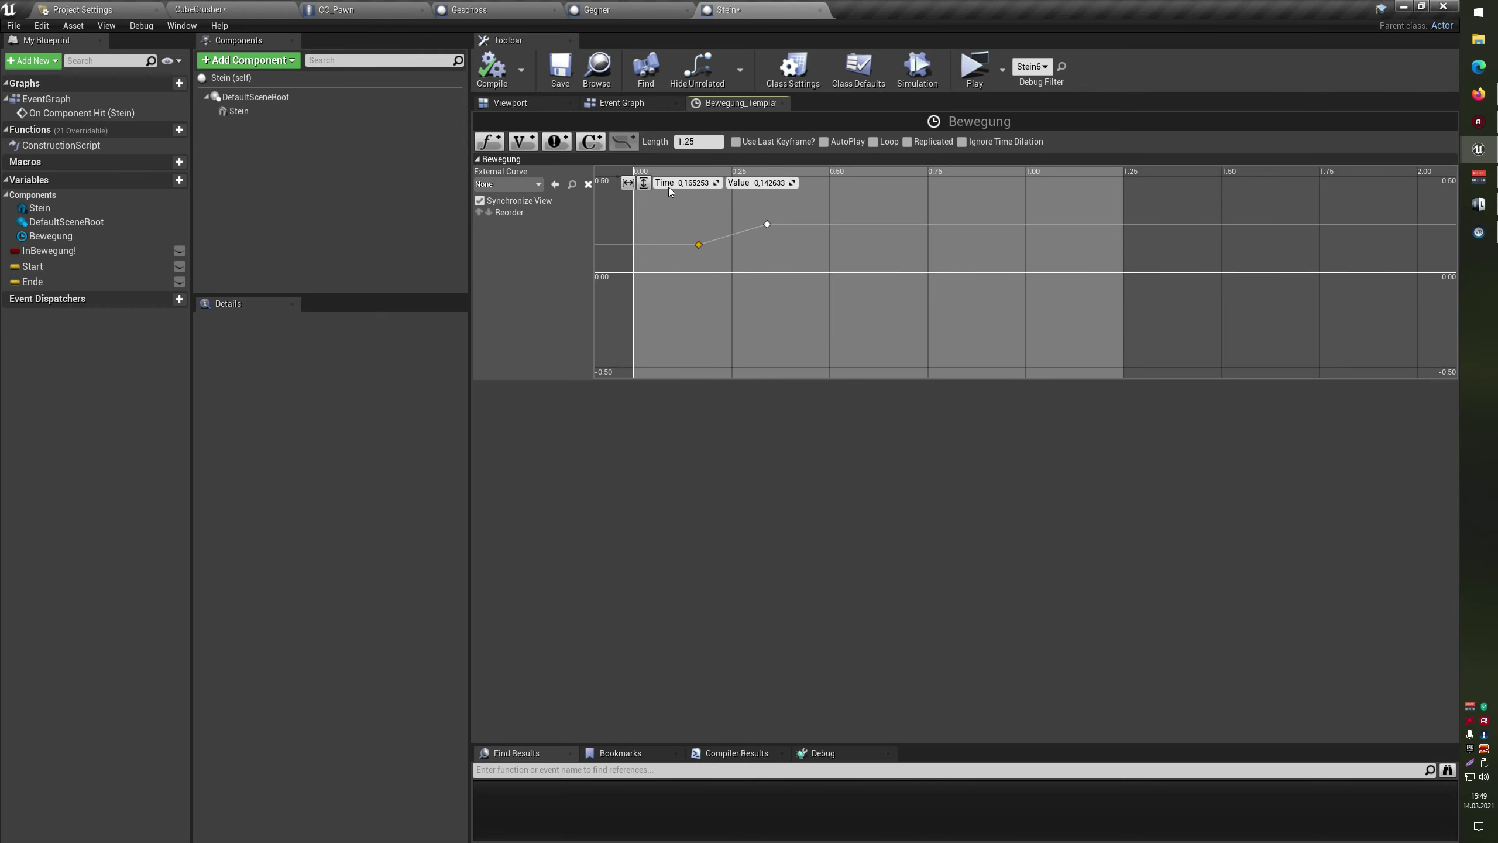
left_click(691, 184)
type("0")
key("Tab")
type("0")
key("Return")
Set the second key to time 1.25, value 1, fit the curve, and return to the graph
mouse_move(720, 213)
left_mouse_down()
mouse_move(796, 251)
mouse_move(823, 344)
left_mouse_up()
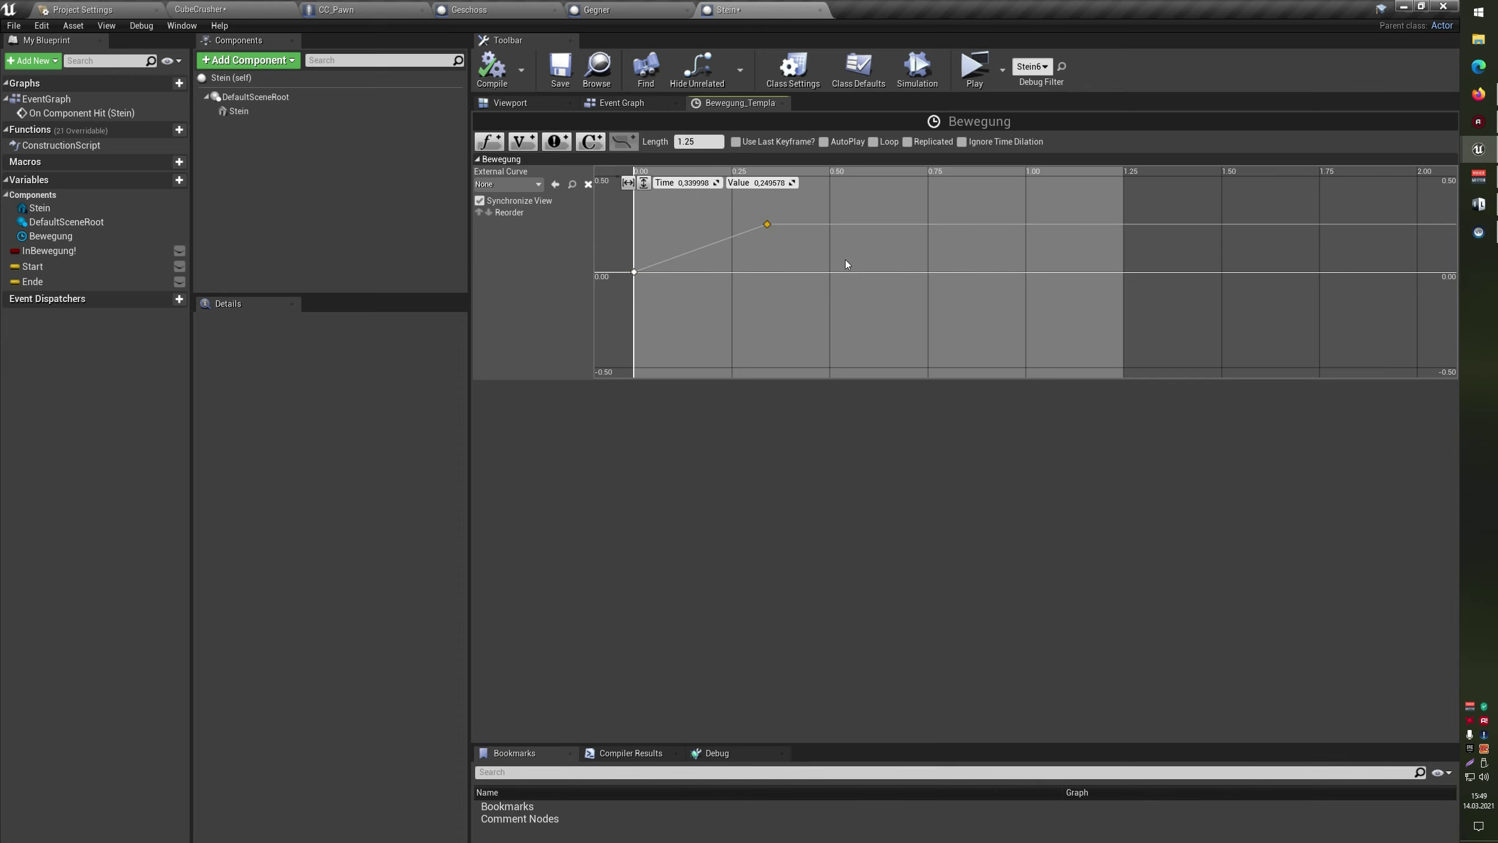
left_click(693, 183)
type("1")
type(",25")
key("Return")
key("Tab")
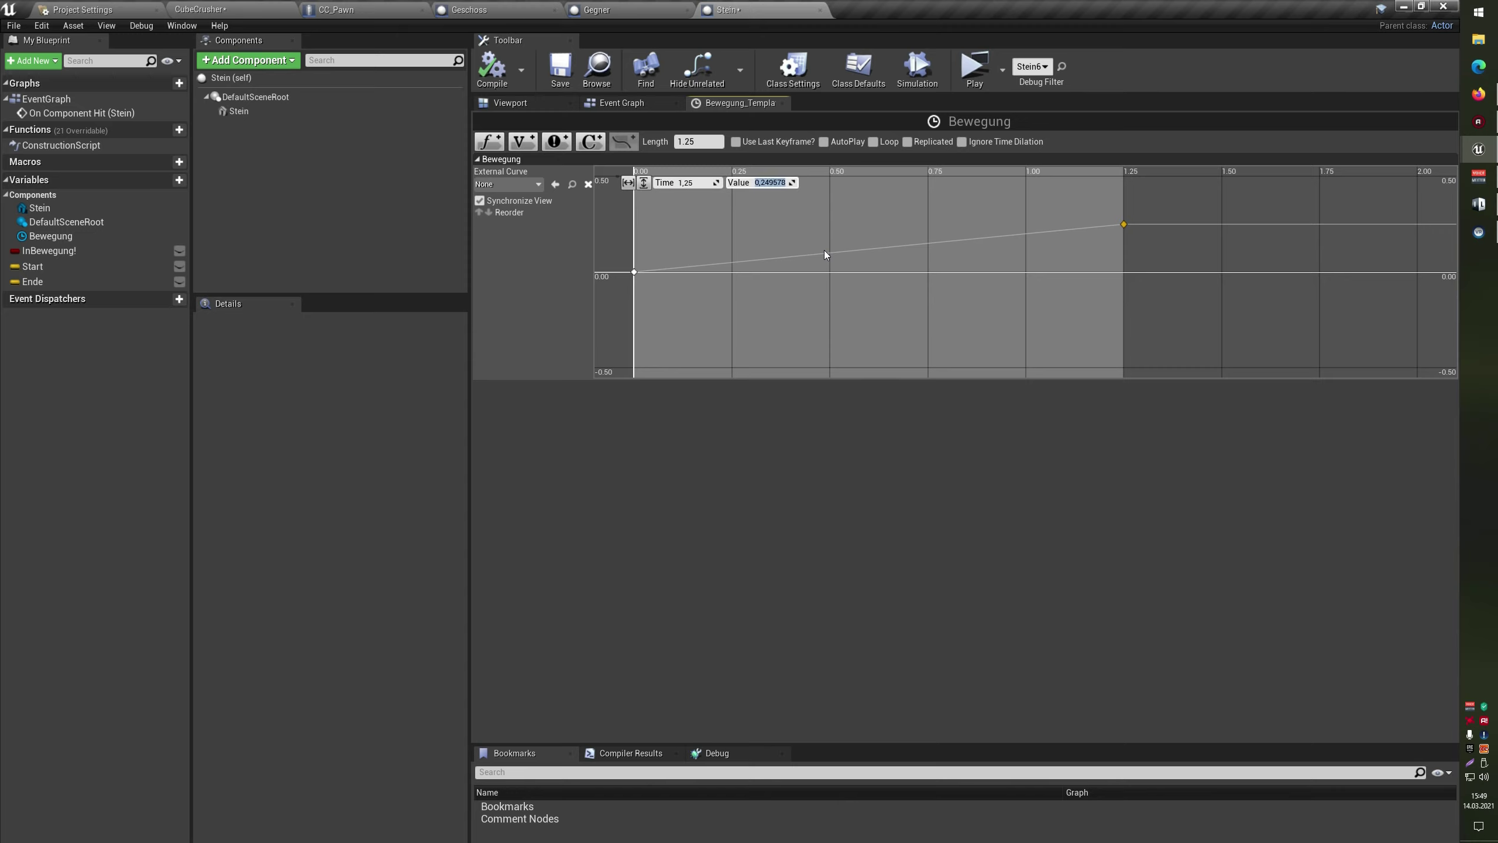
type("1")
key("Return")
left_click(638, 183)
left_click(628, 183)
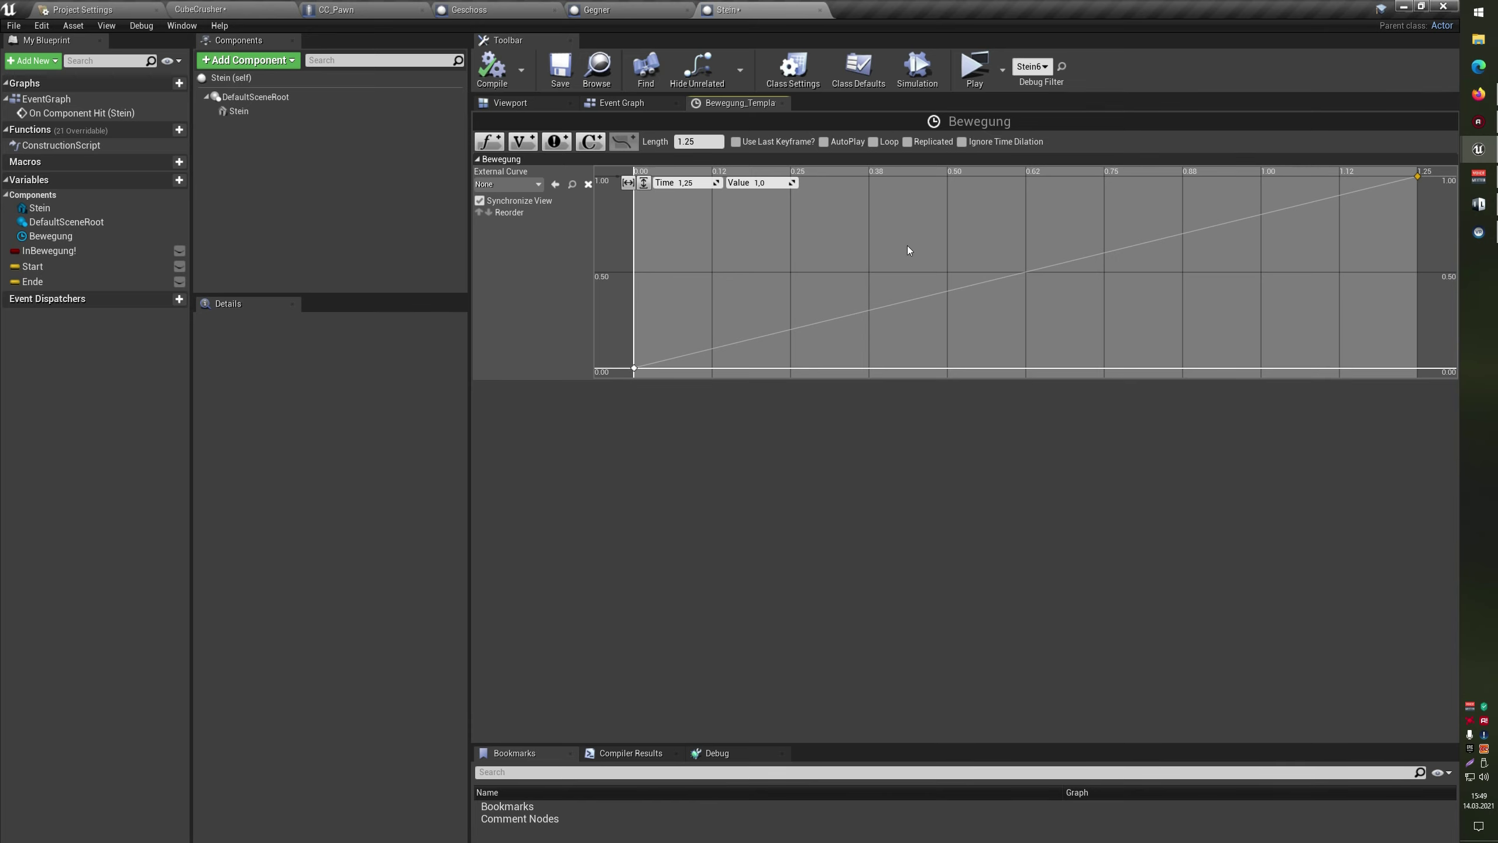
left_click(781, 103)
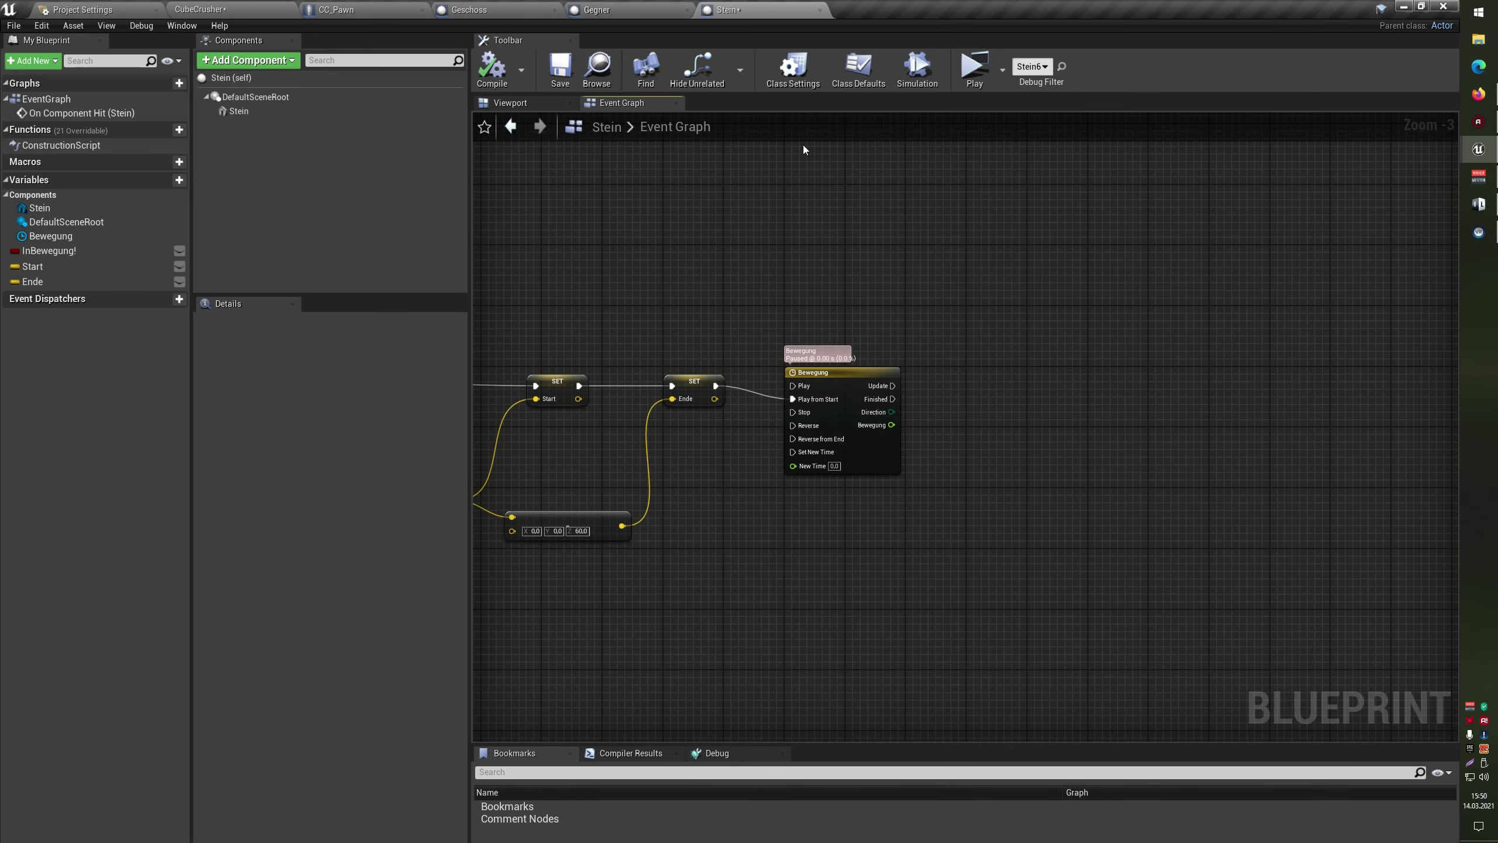
Add a Stein reference with a SetWorldLocation node driven by the timeline's Update
right_click_drag(996, 432, 831, 392)
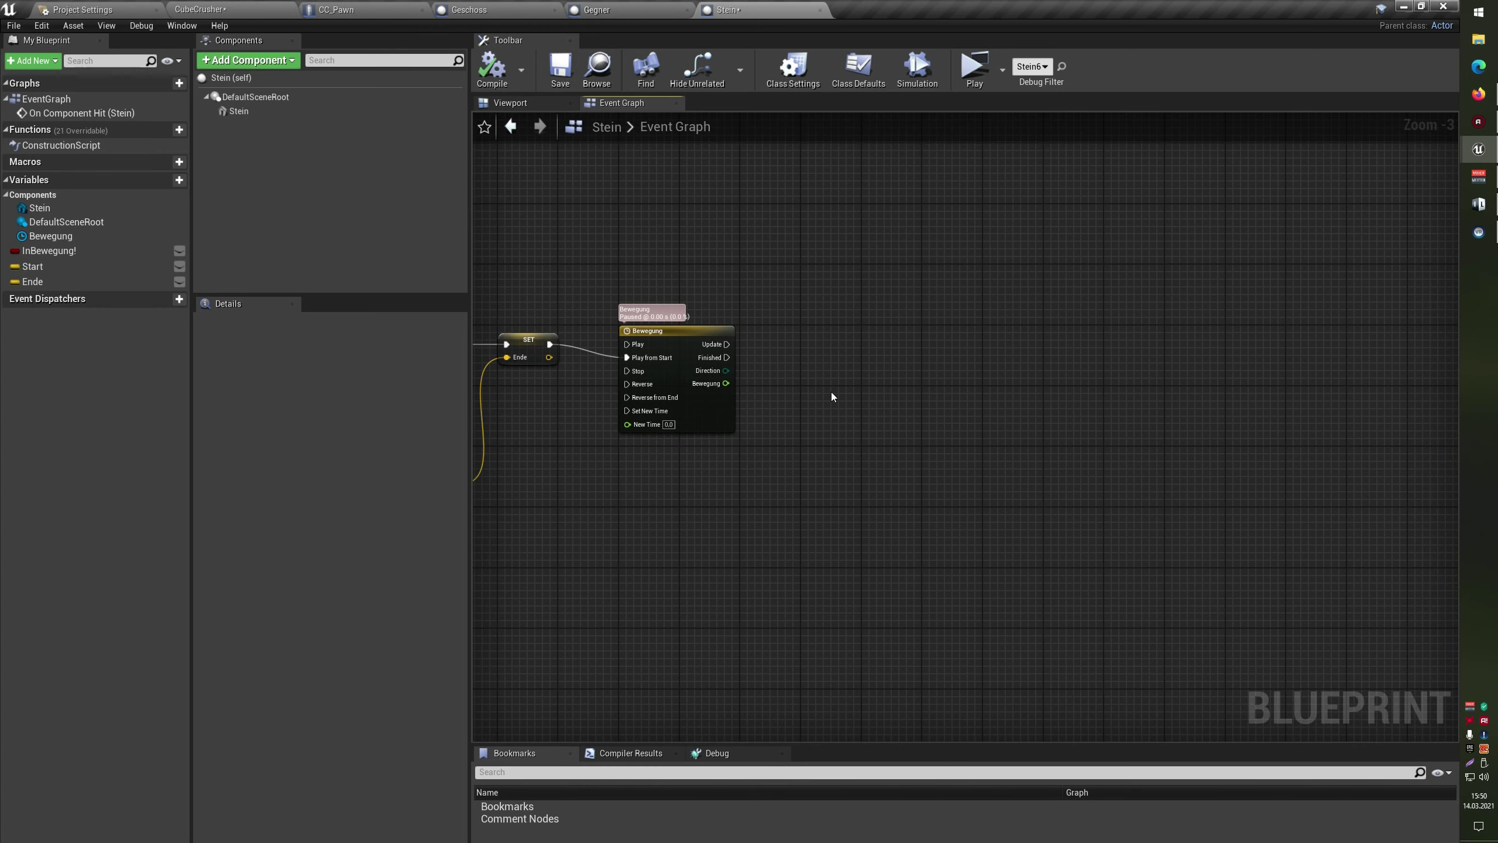
mouse_move(238, 111)
left_mouse_down()
mouse_move(914, 324)
mouse_move(993, 376)
left_mouse_up()
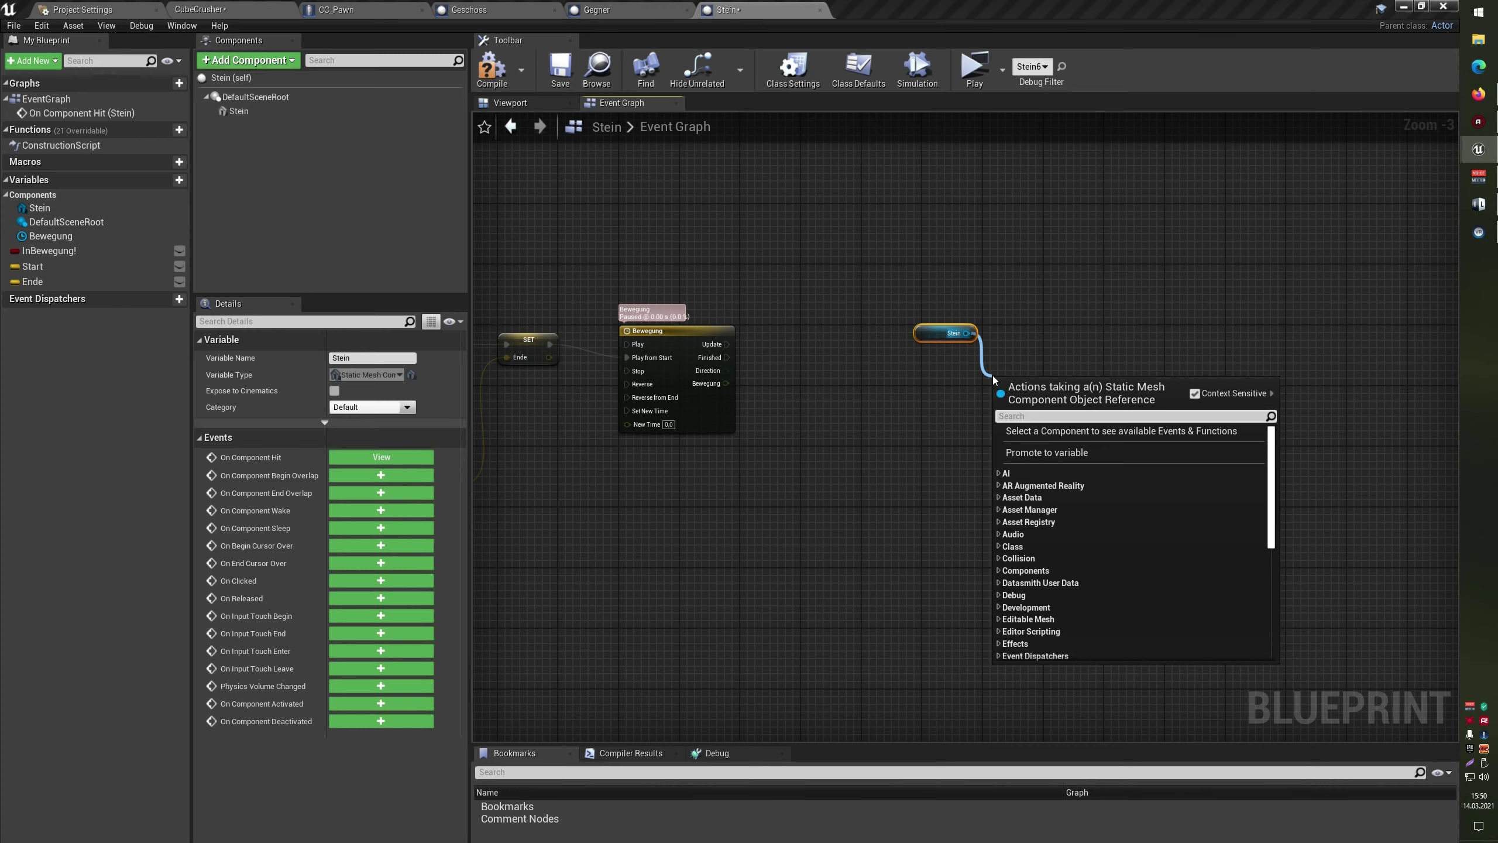
type("set l")
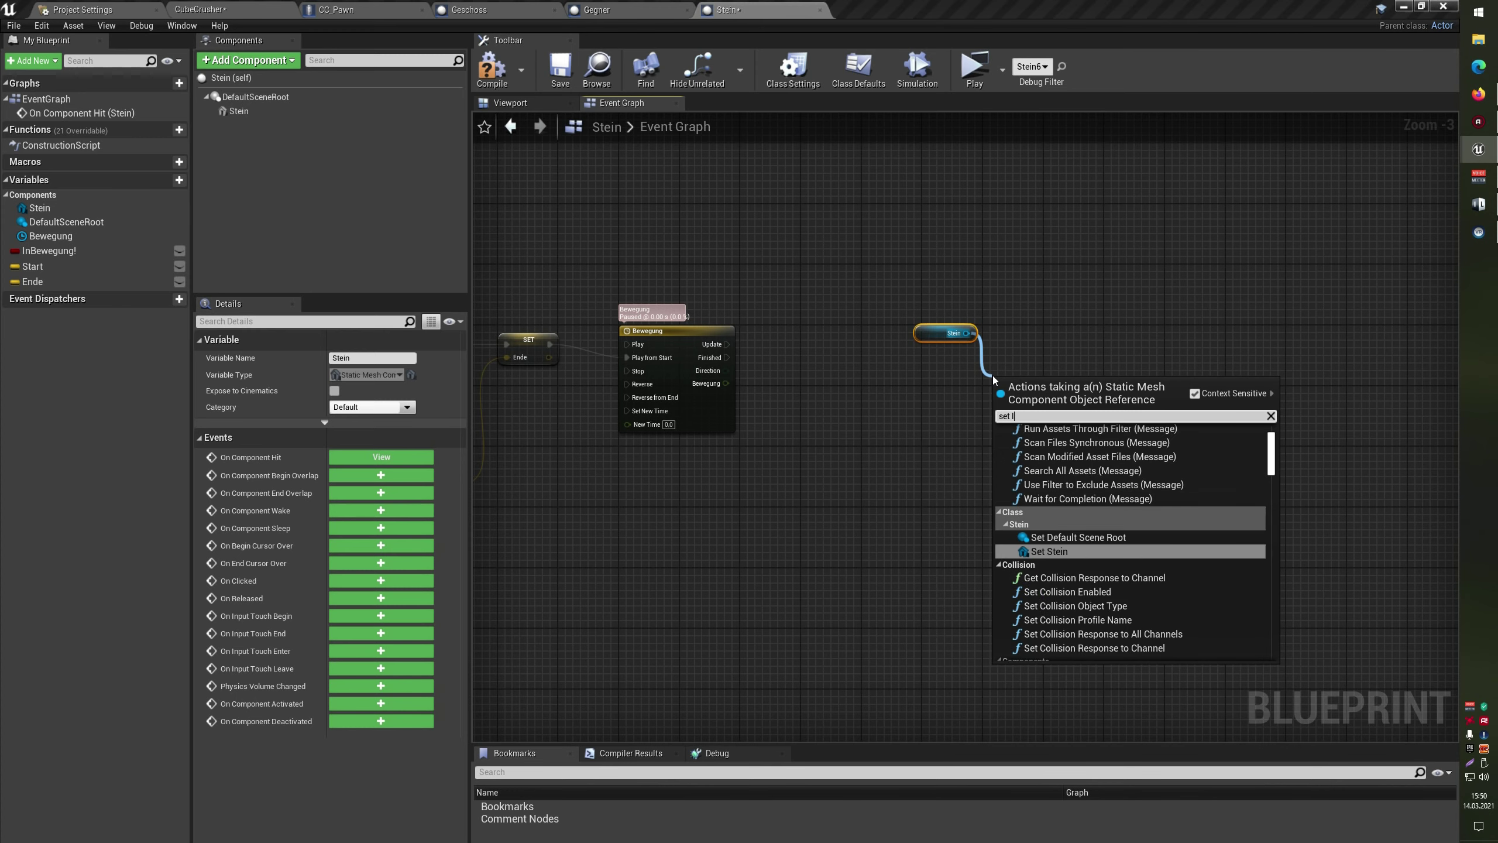
type("oca")
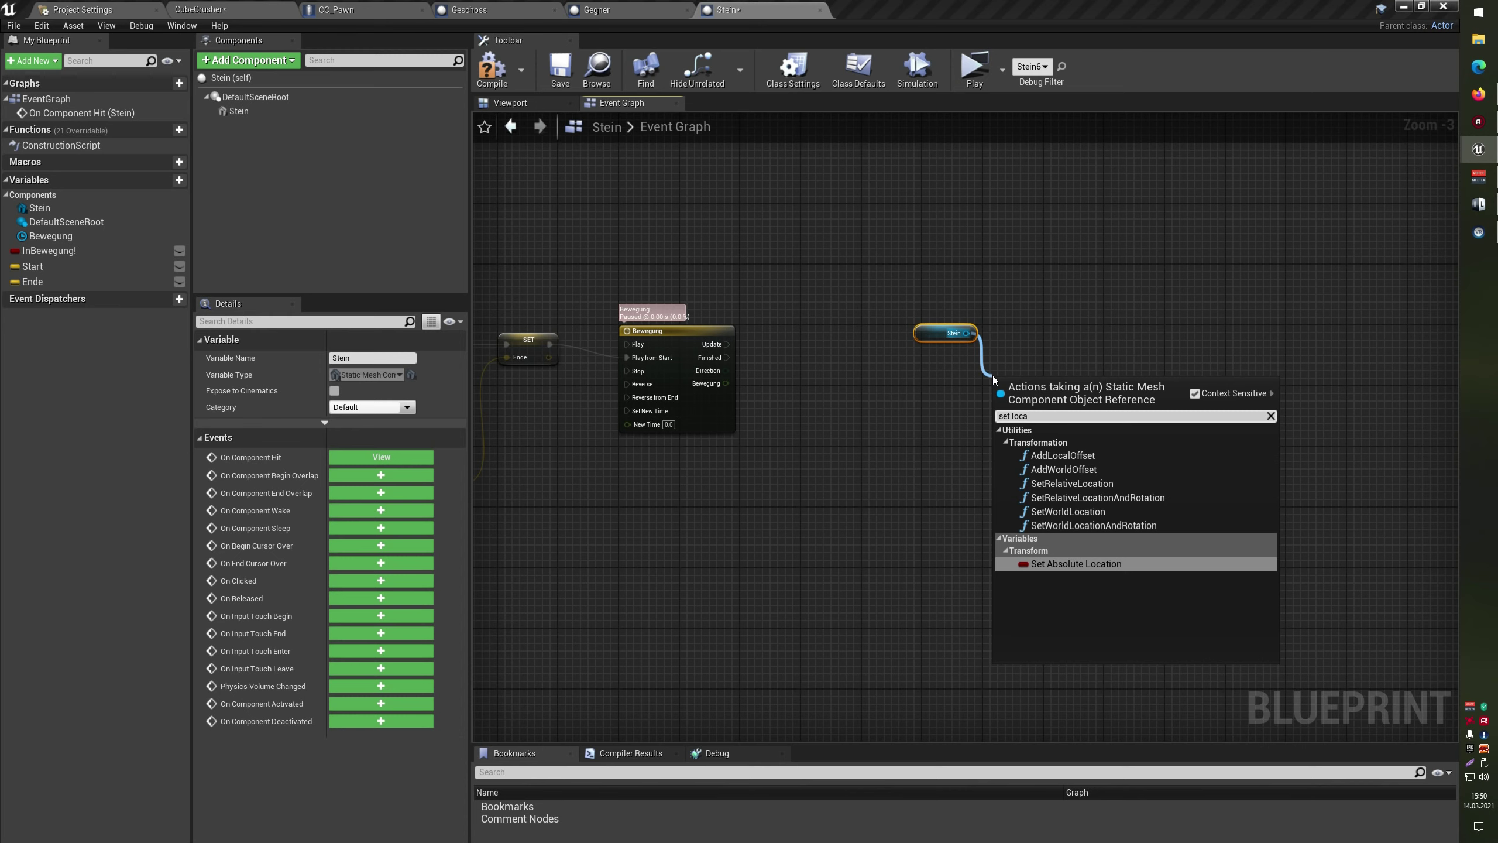
key("Up")
key("Up")
key("Return")
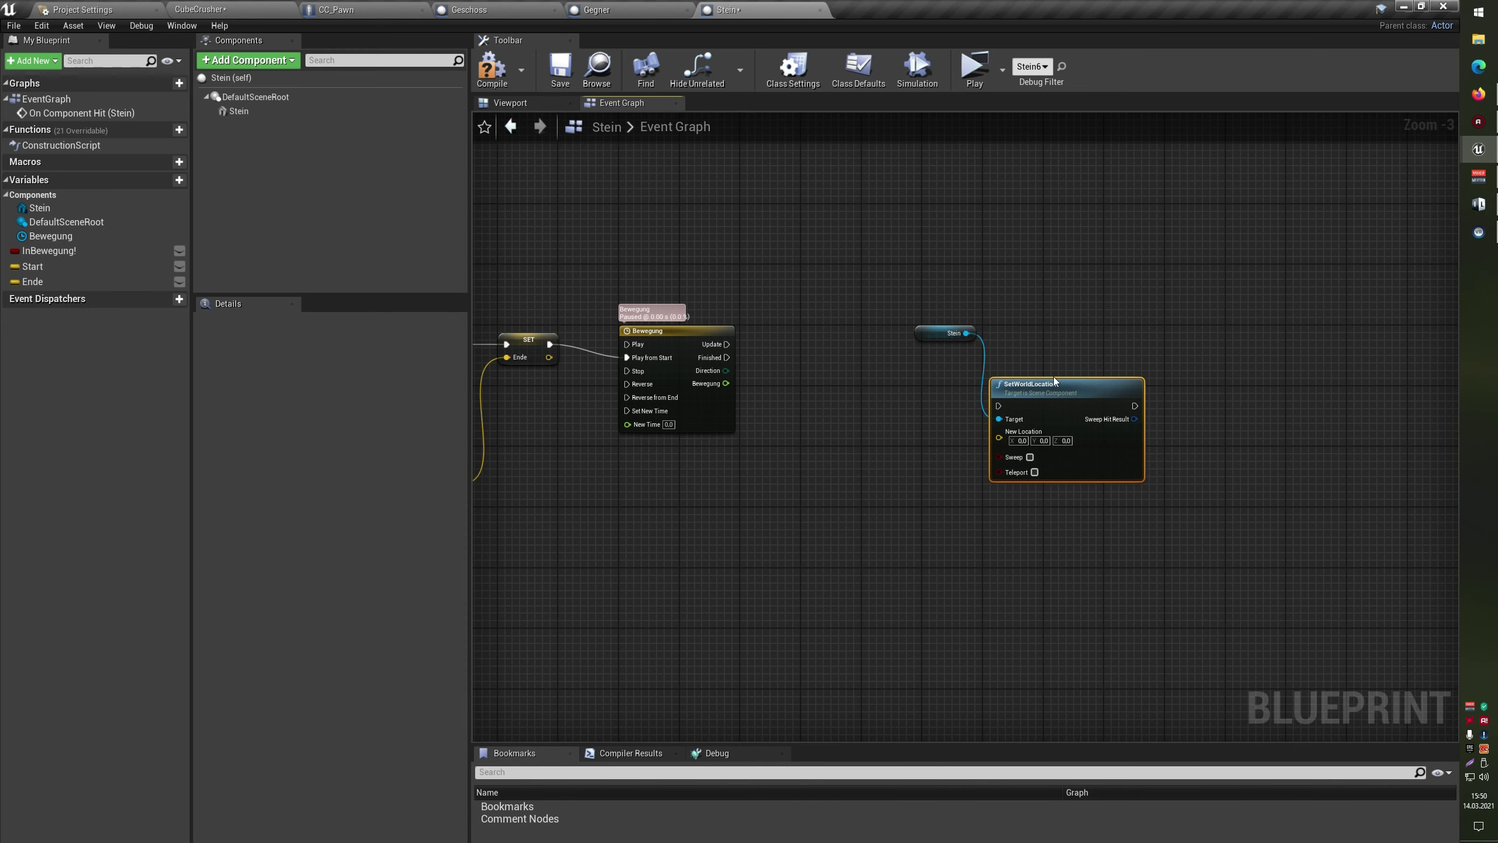
mouse_move(1054, 377)
left_mouse_down()
mouse_move(983, 351)
mouse_move(1150, 348)
left_mouse_up()
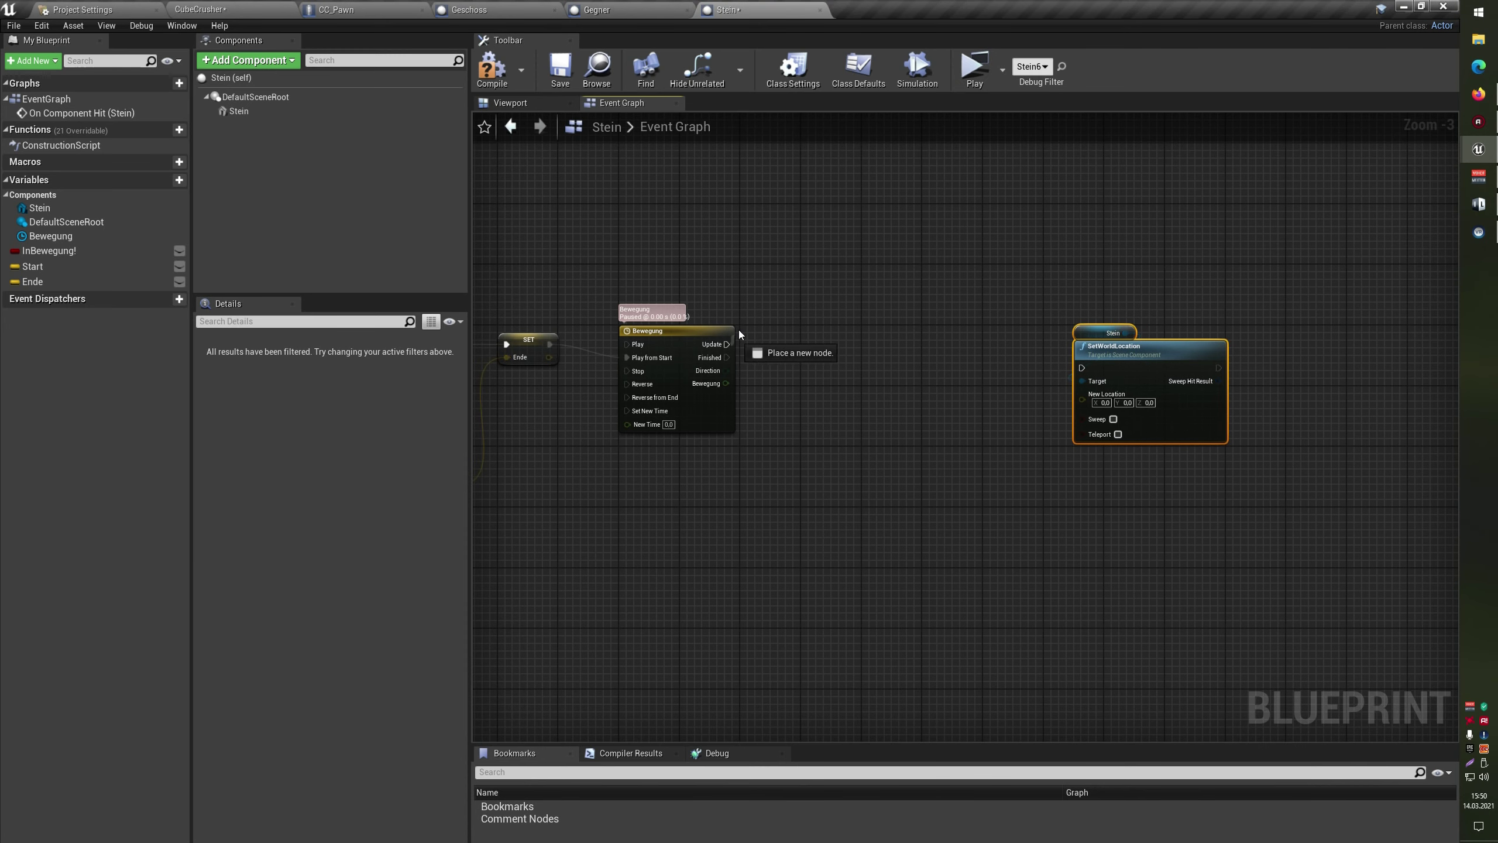
mouse_move(739, 333)
left_mouse_down()
mouse_move(1083, 368)
mouse_move(1102, 331)
left_mouse_up()
left_click(959, 384)
Start a new node from the Bewegung track output pin
mouse_move(884, 470)
right_mouse_down()
mouse_move(822, 493)
mouse_move(820, 478)
right_mouse_up()
left_click_drag(648, 397, 728, 438)
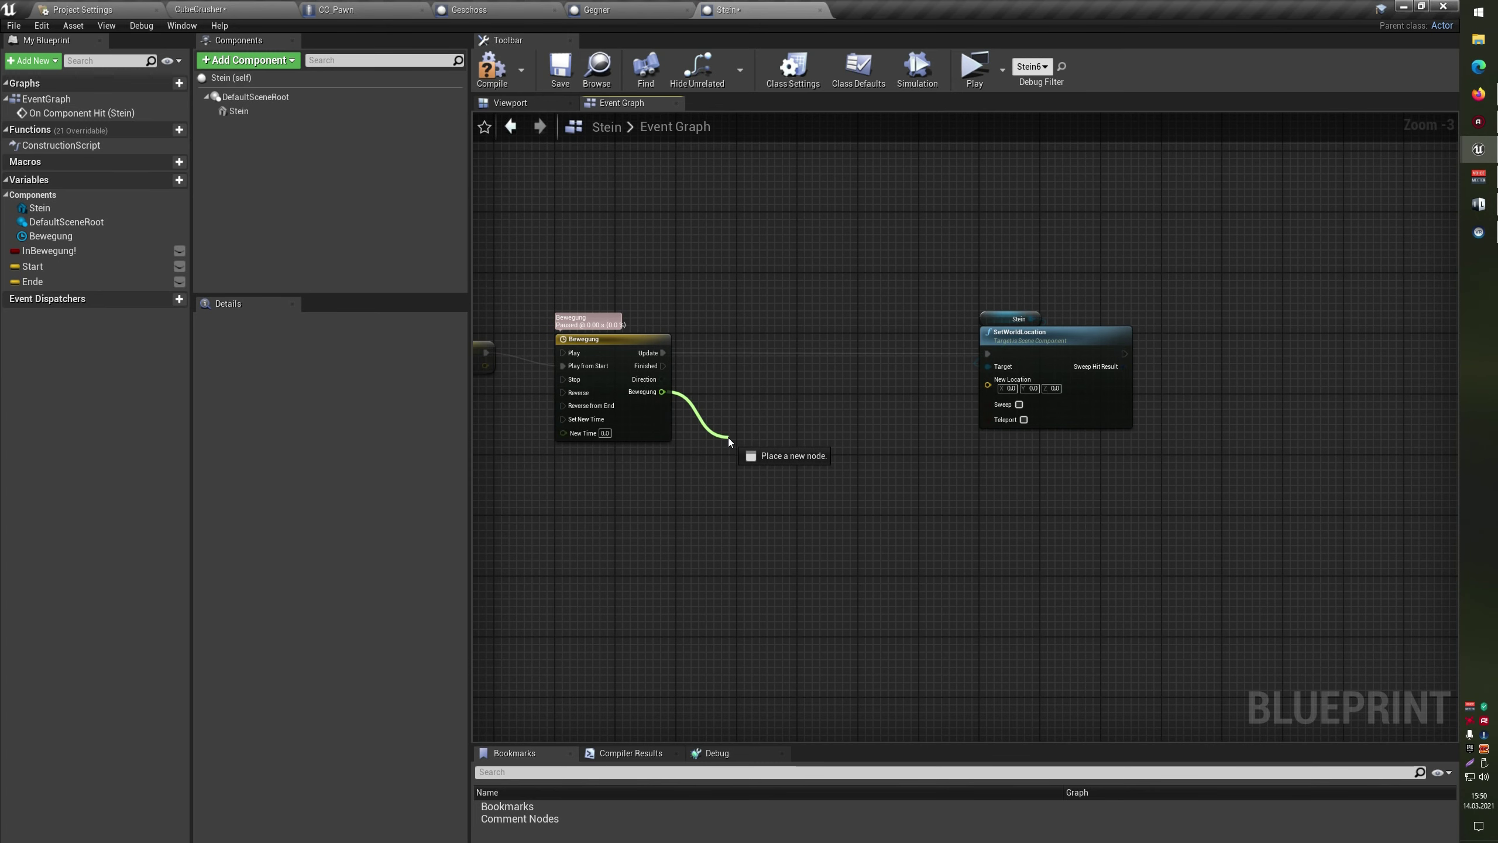
left_click_drag(728, 437, 731, 431)
right_click(814, 476)
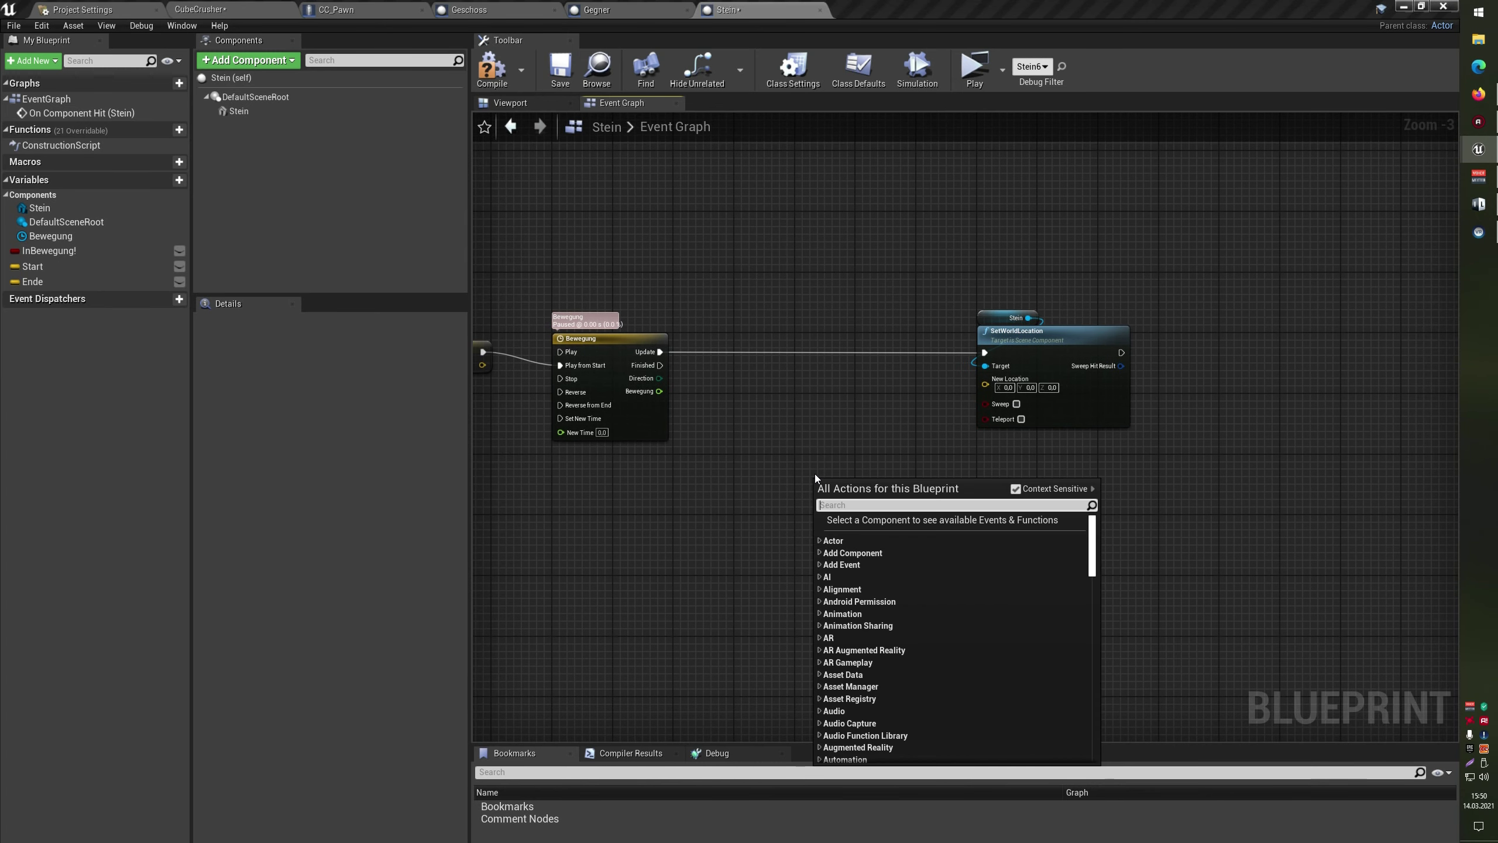
Place a Lerp (Vector) node with the Start variable as A and Ende as B
type("lerp")
key("Down")
key("Down")
key("Down")
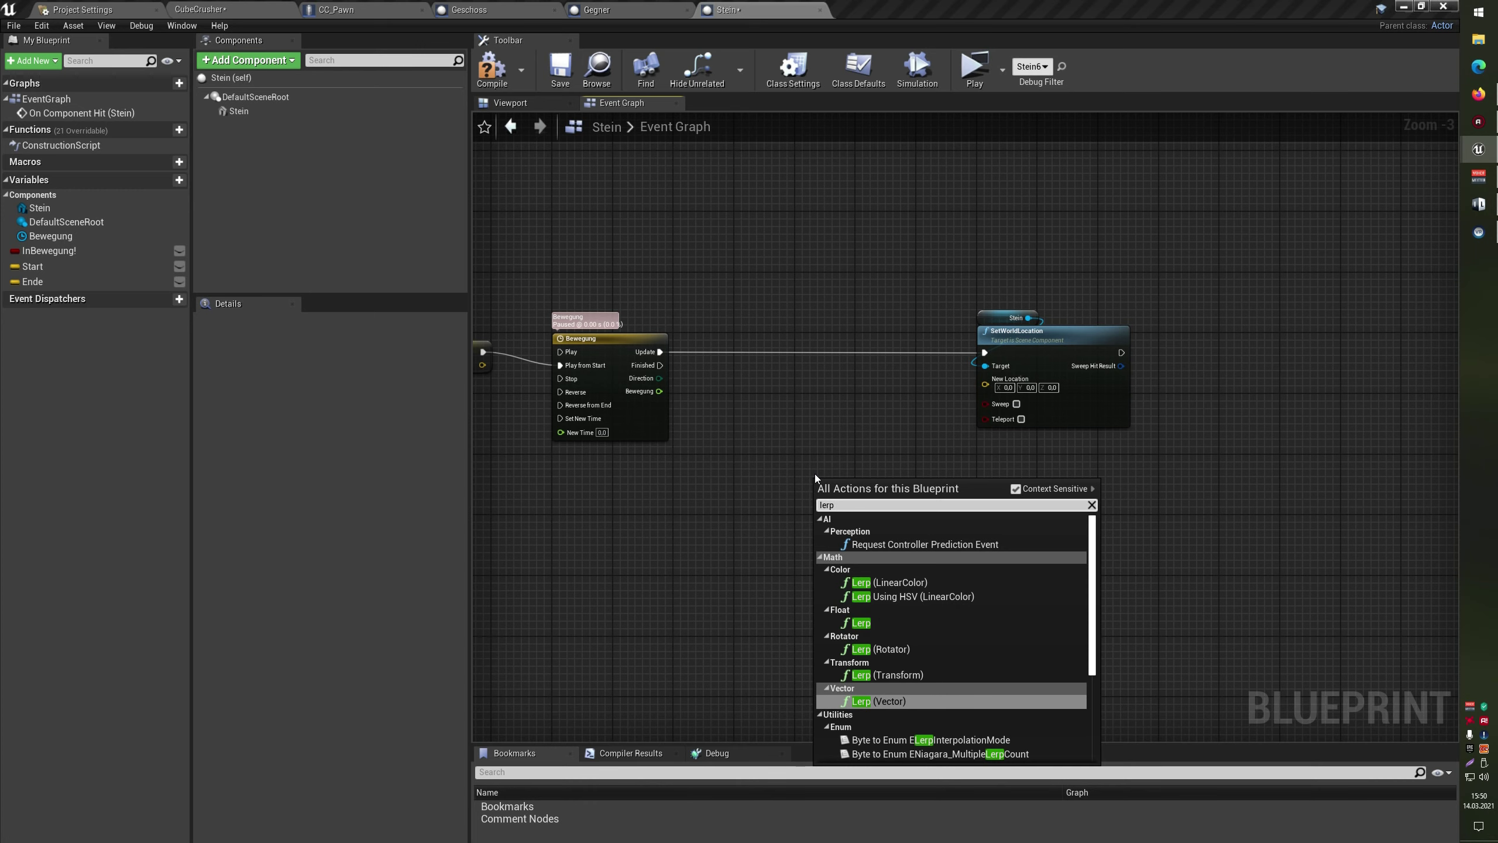
key("Return")
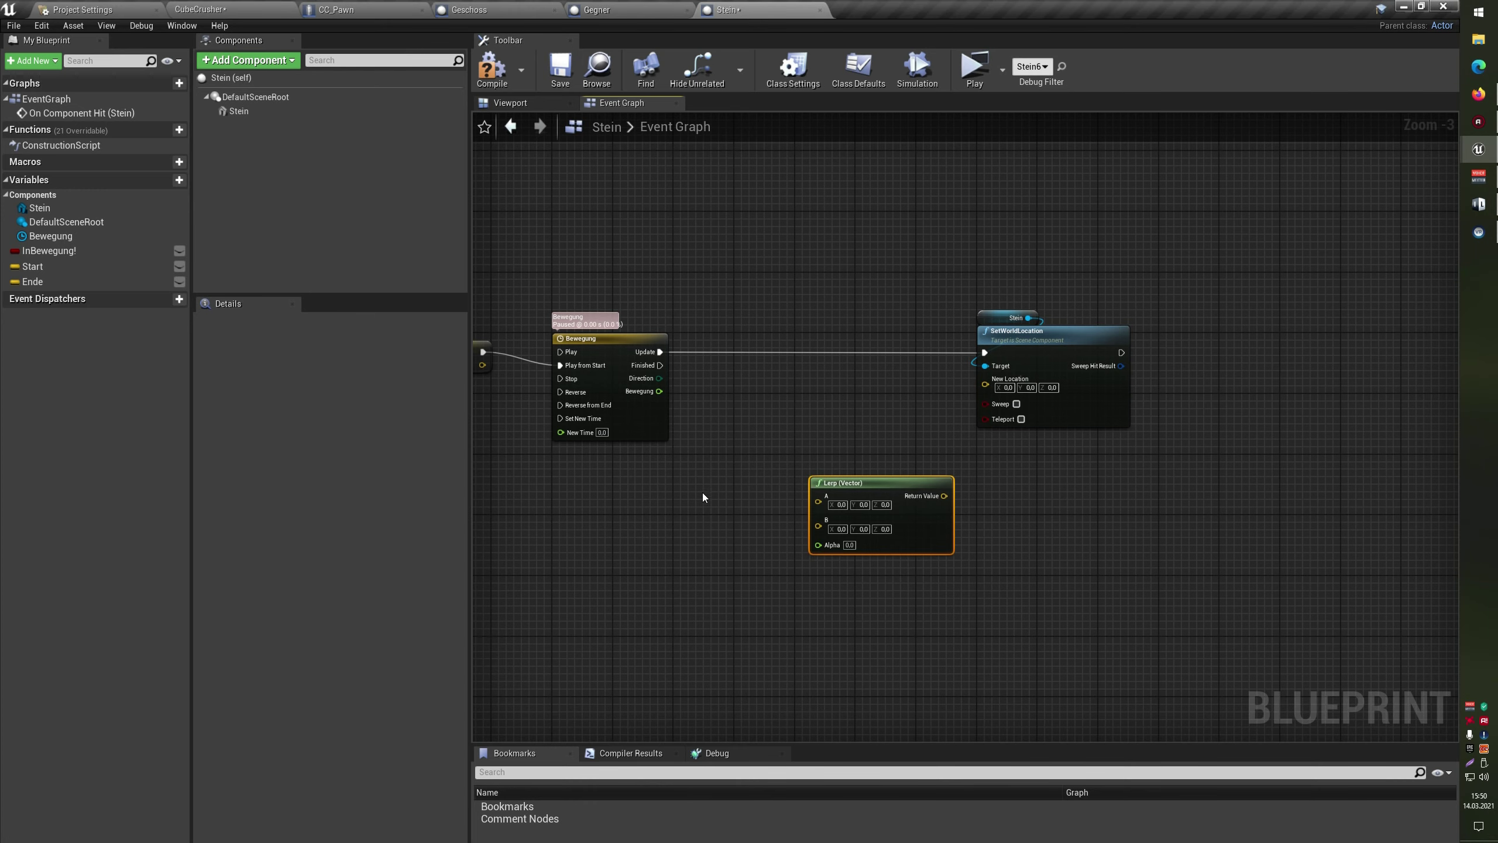
right_click_drag(703, 494, 749, 453)
left_click_drag(78, 269, 695, 455)
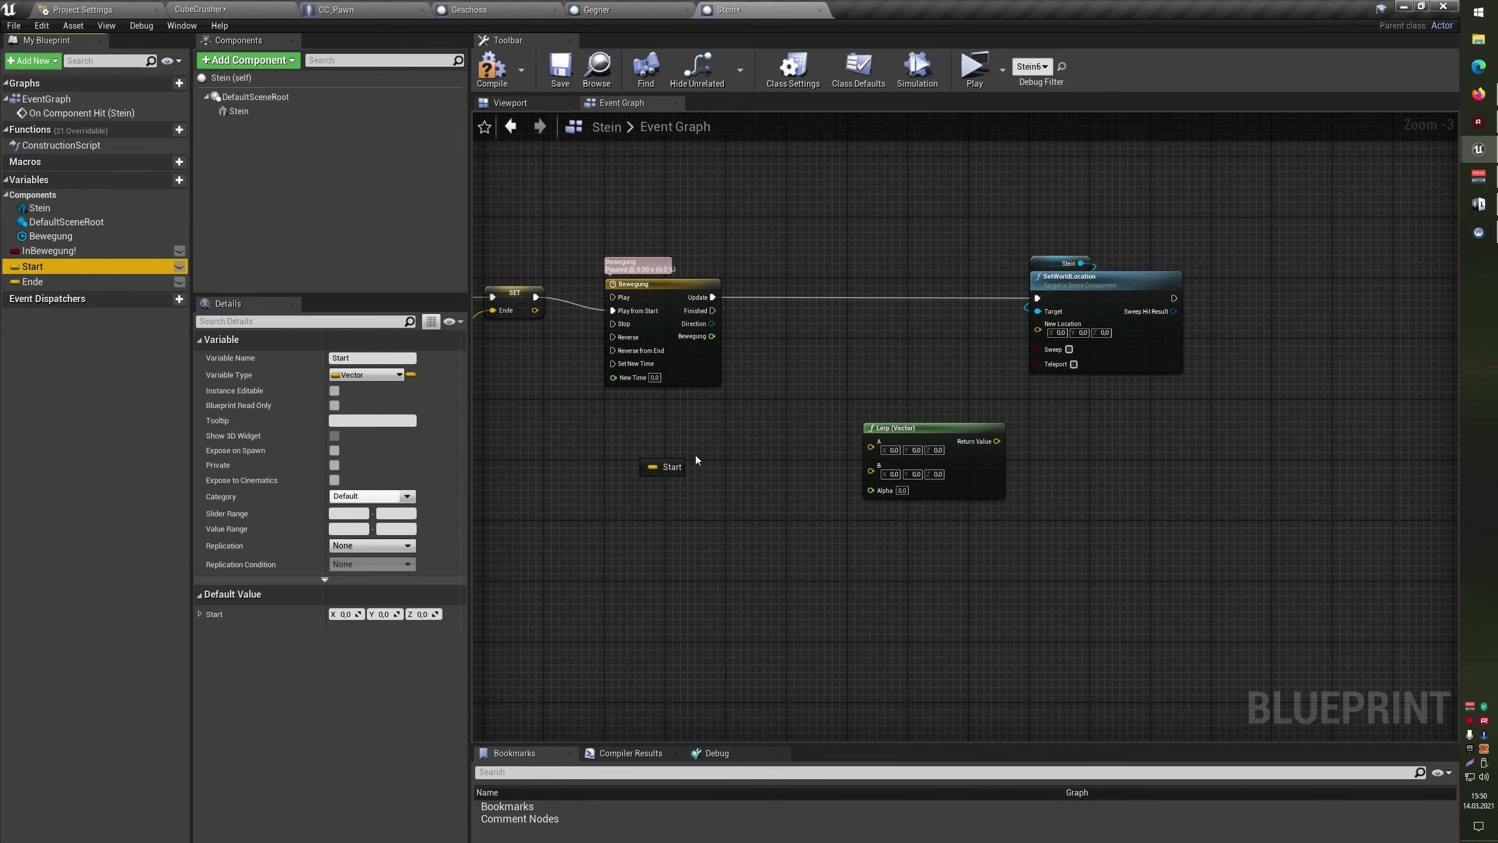
left_click_drag(882, 440, 881, 441)
left_click_drag(64, 282, 871, 459)
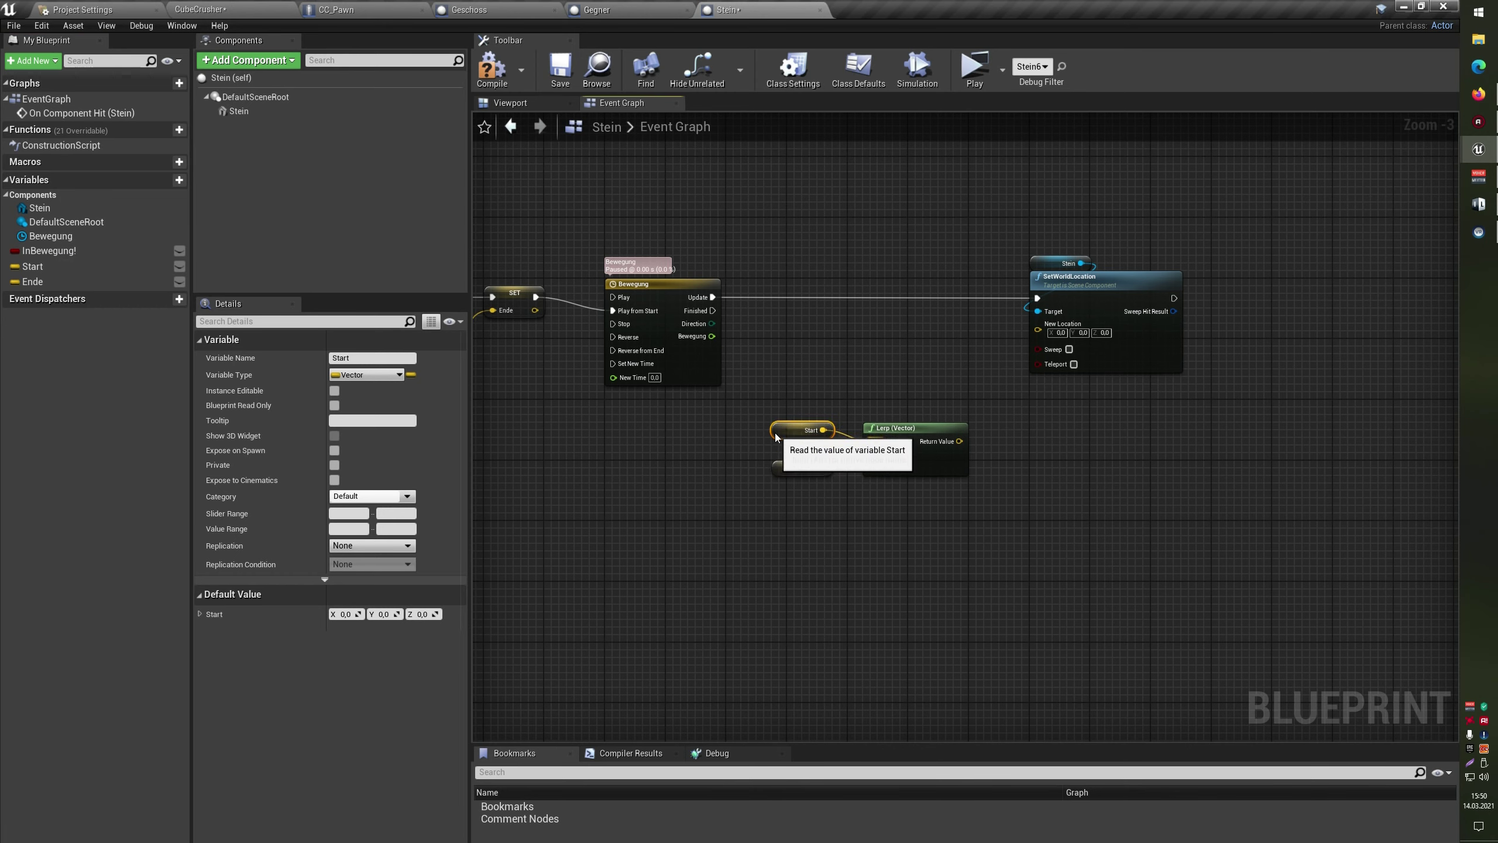
left_click_drag(784, 468, 775, 429)
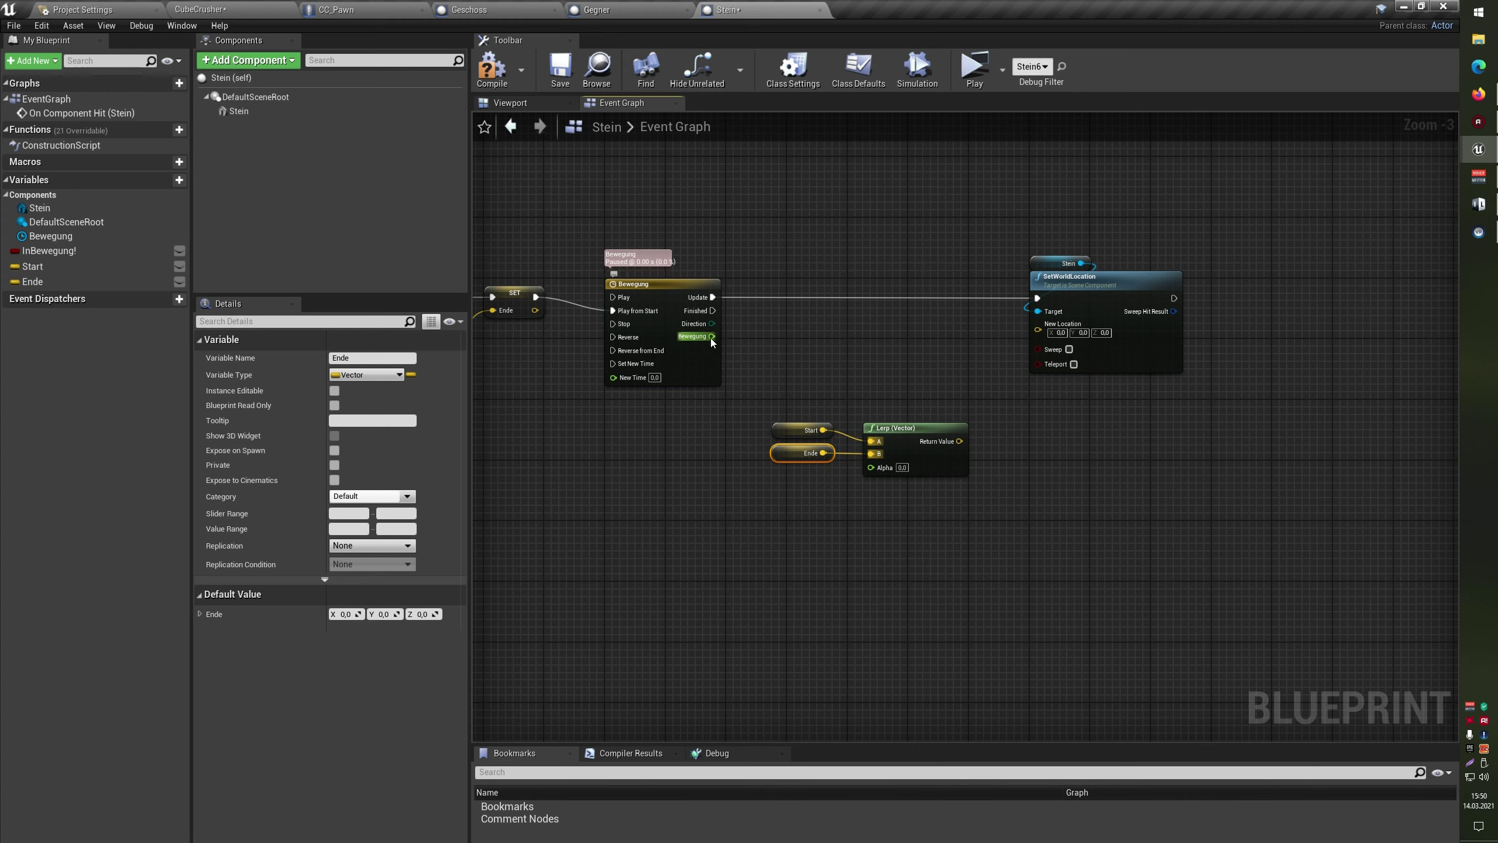
Drive the Lerp's Alpha from the Bewegung track via a reroute and tidy the group
left_click_drag(712, 336, 881, 469)
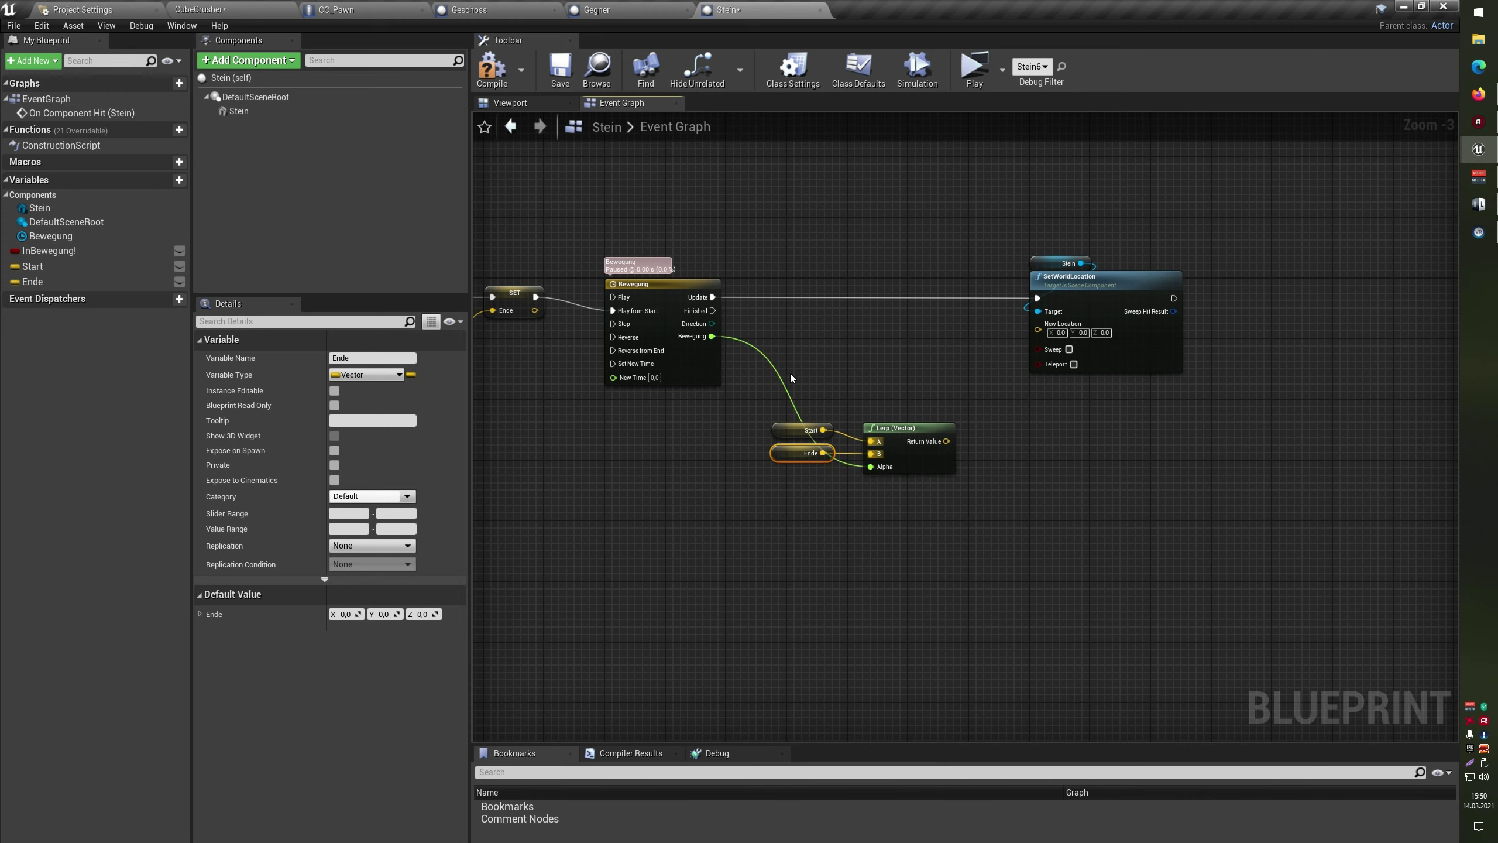
double_click(781, 372)
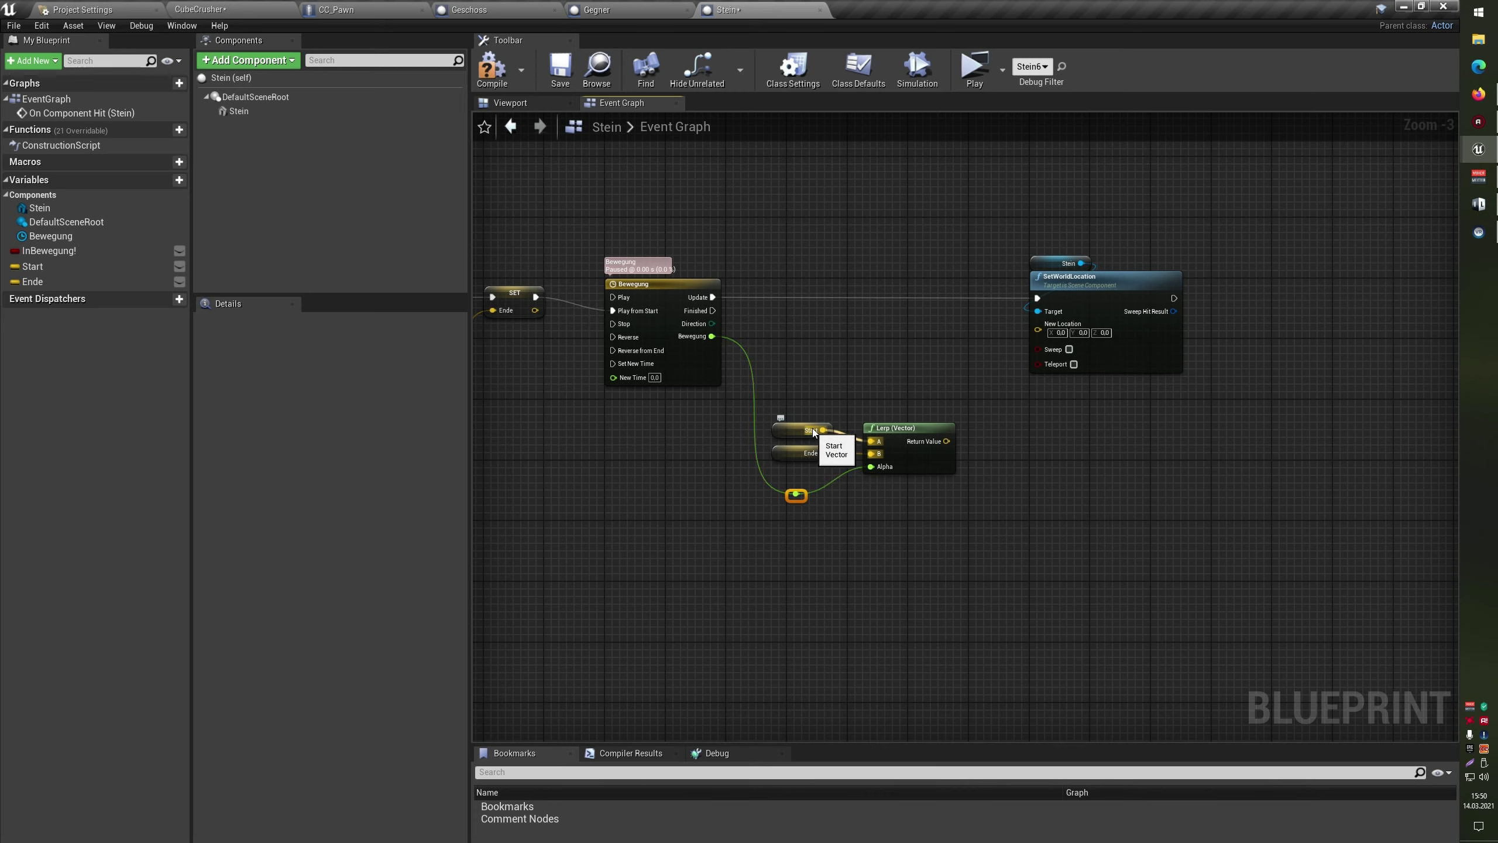
left_click_drag(779, 402, 951, 534)
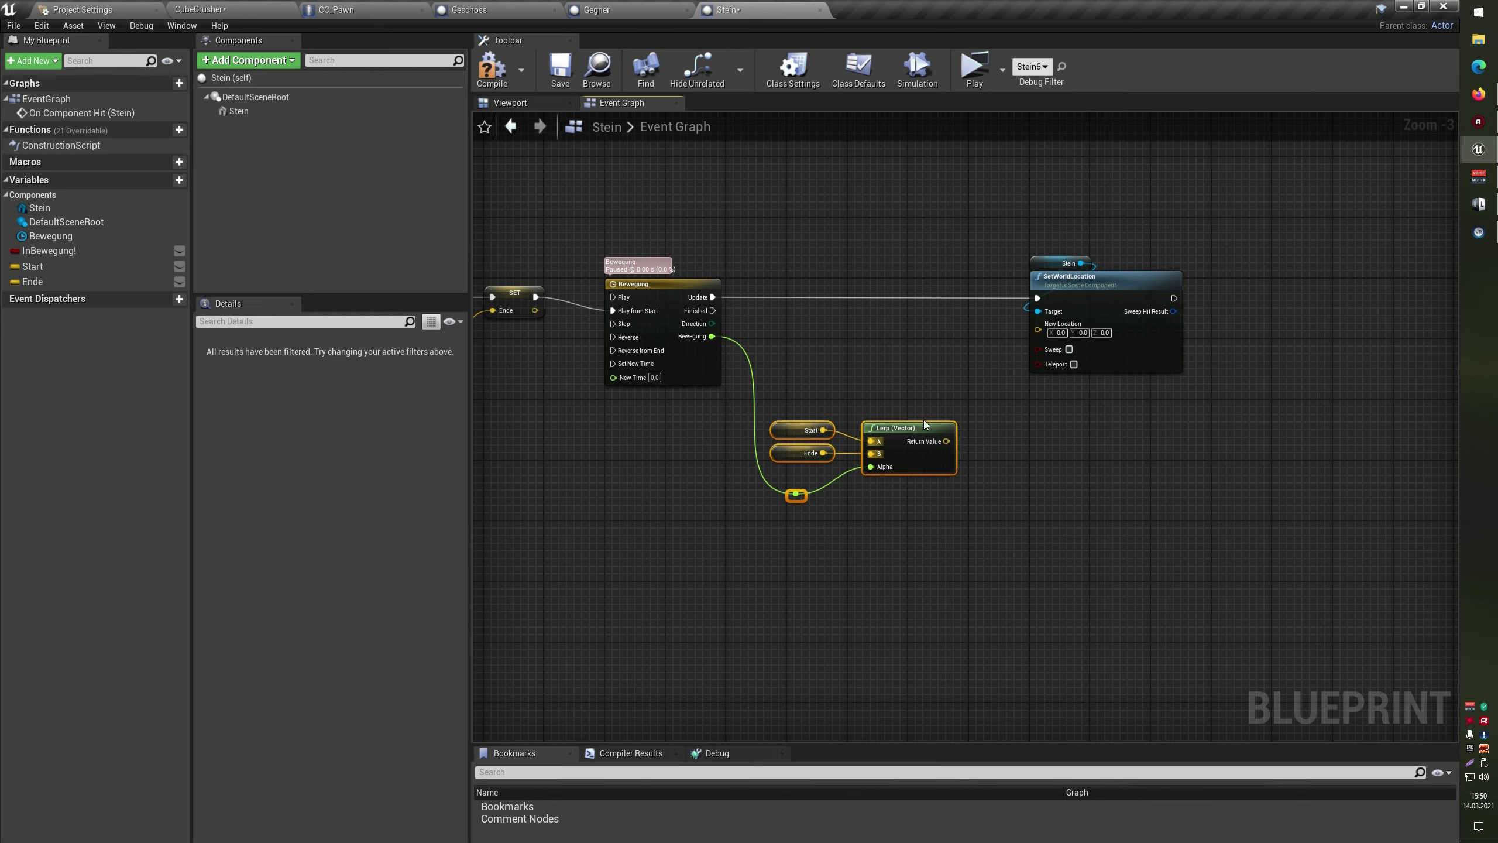
left_click_drag(924, 433, 947, 349)
right_click_drag(947, 350, 918, 412)
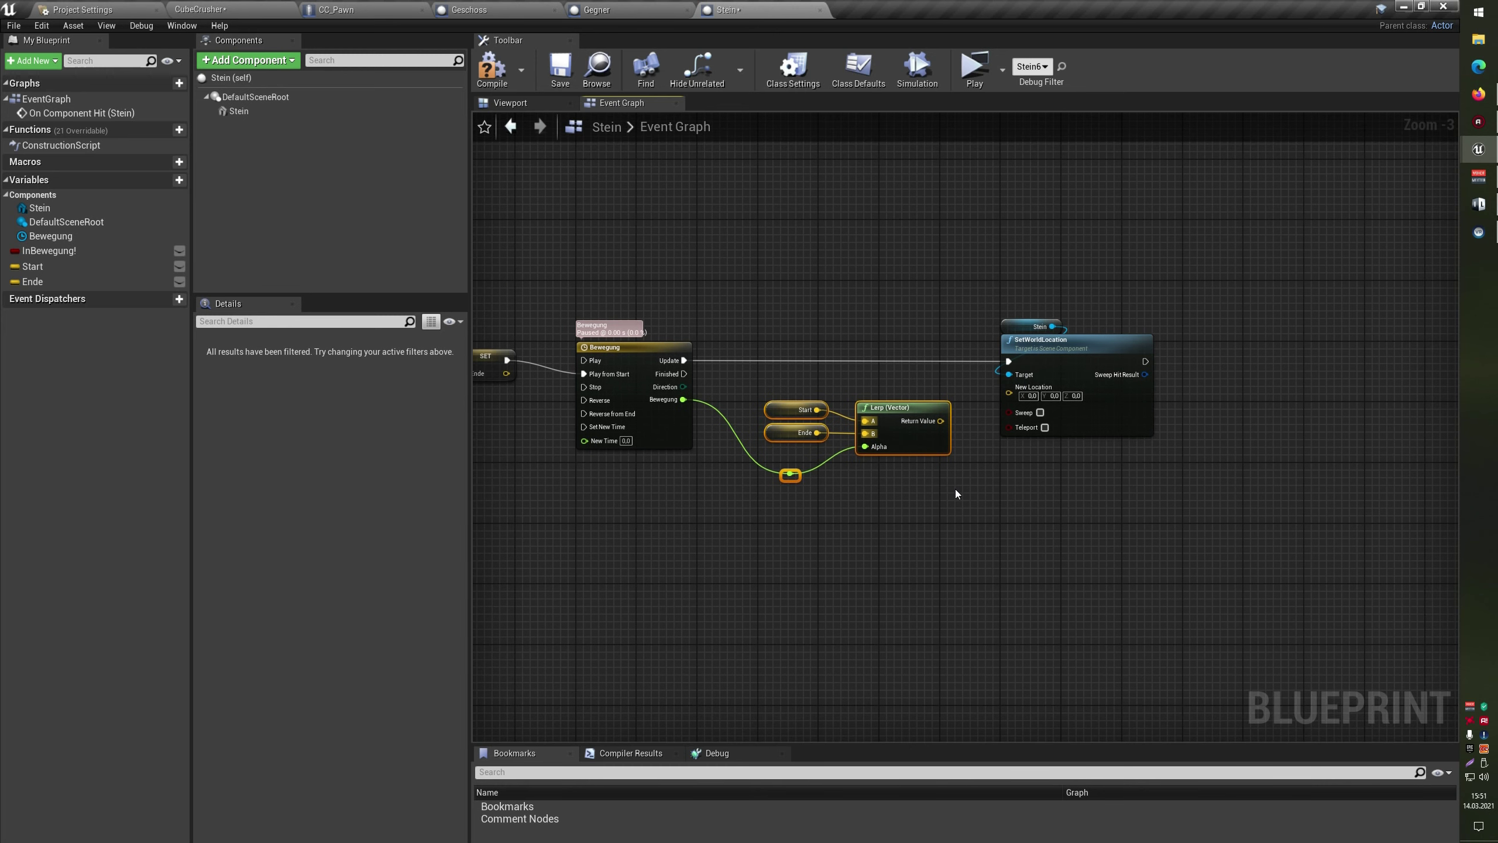
Wire the Lerp result into SetWorldLocation's New Location and compile
scroll(953, 490, "up", 3)
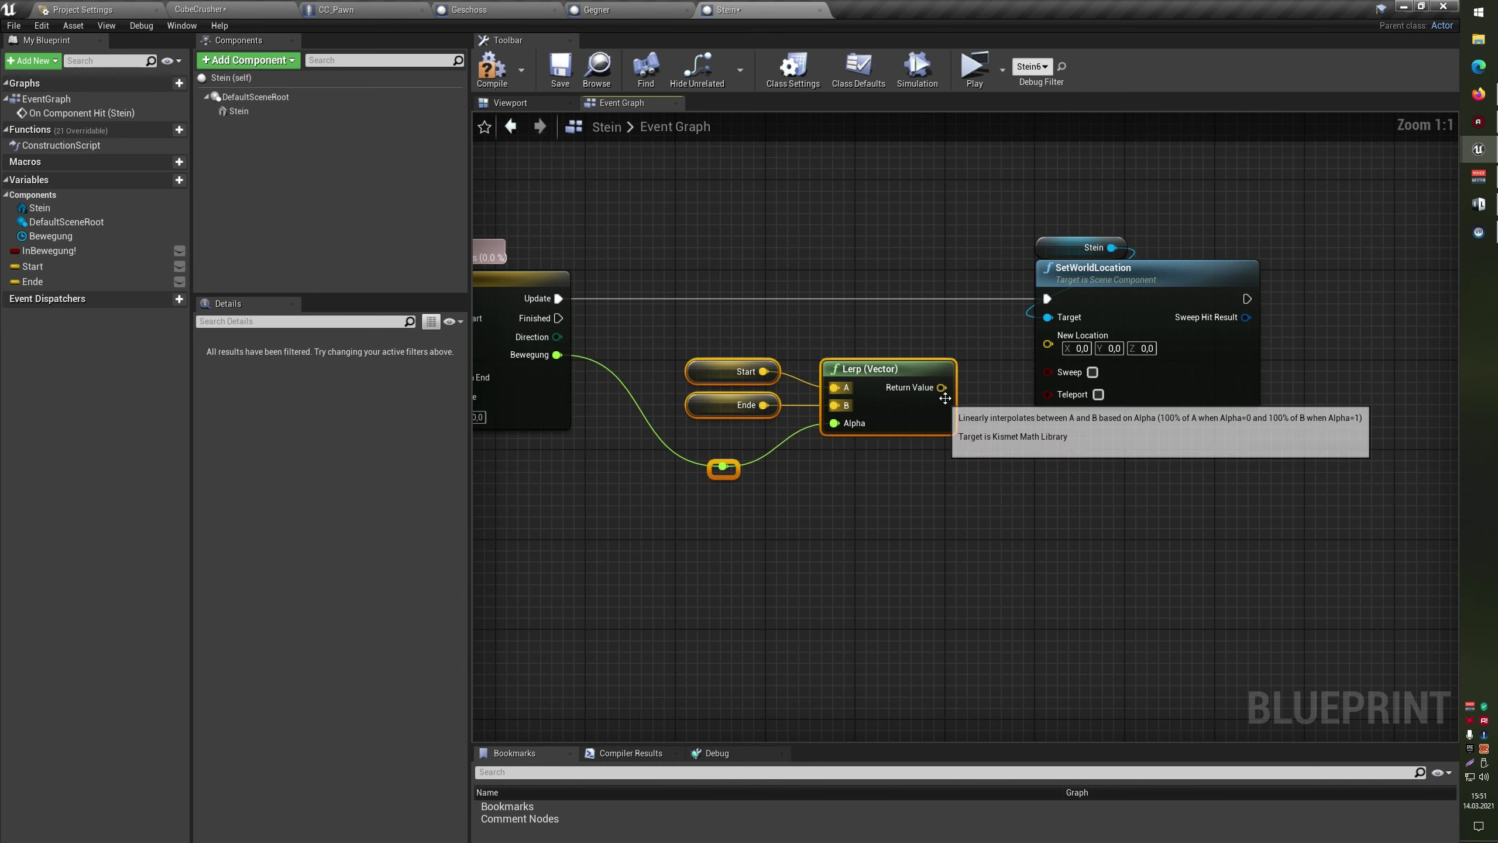
left_click_drag(942, 388, 1049, 337)
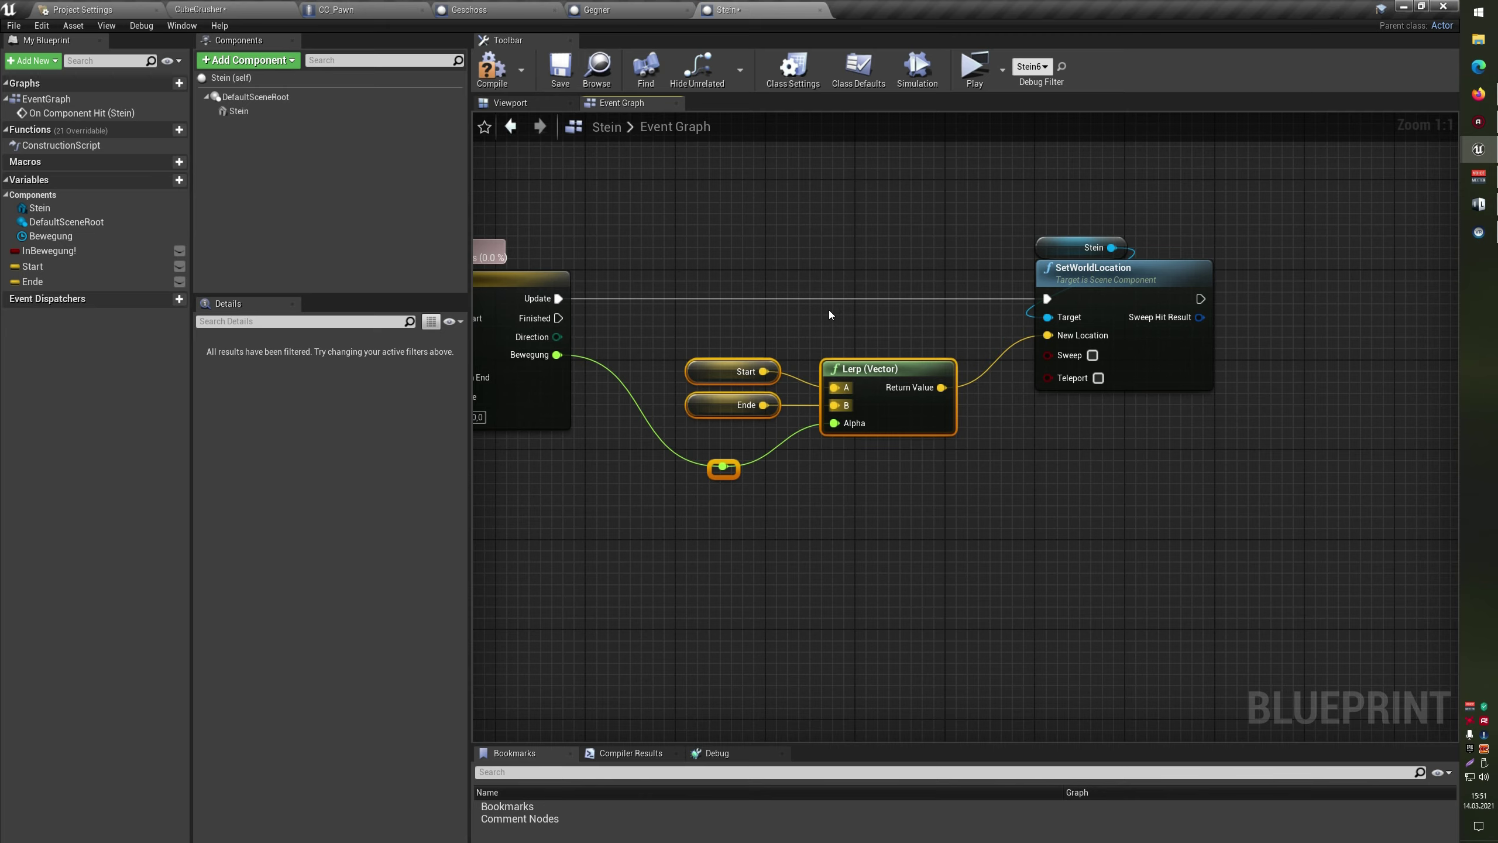
right_click_drag(829, 309, 1001, 297)
left_click(492, 67)
Locate the SET InBewegung! false node to reuse for the reset
mouse_move(872, 180)
right_mouse_down()
mouse_move(872, 247)
mouse_move(923, 267)
right_mouse_up()
scroll(861, 265, "down", 2)
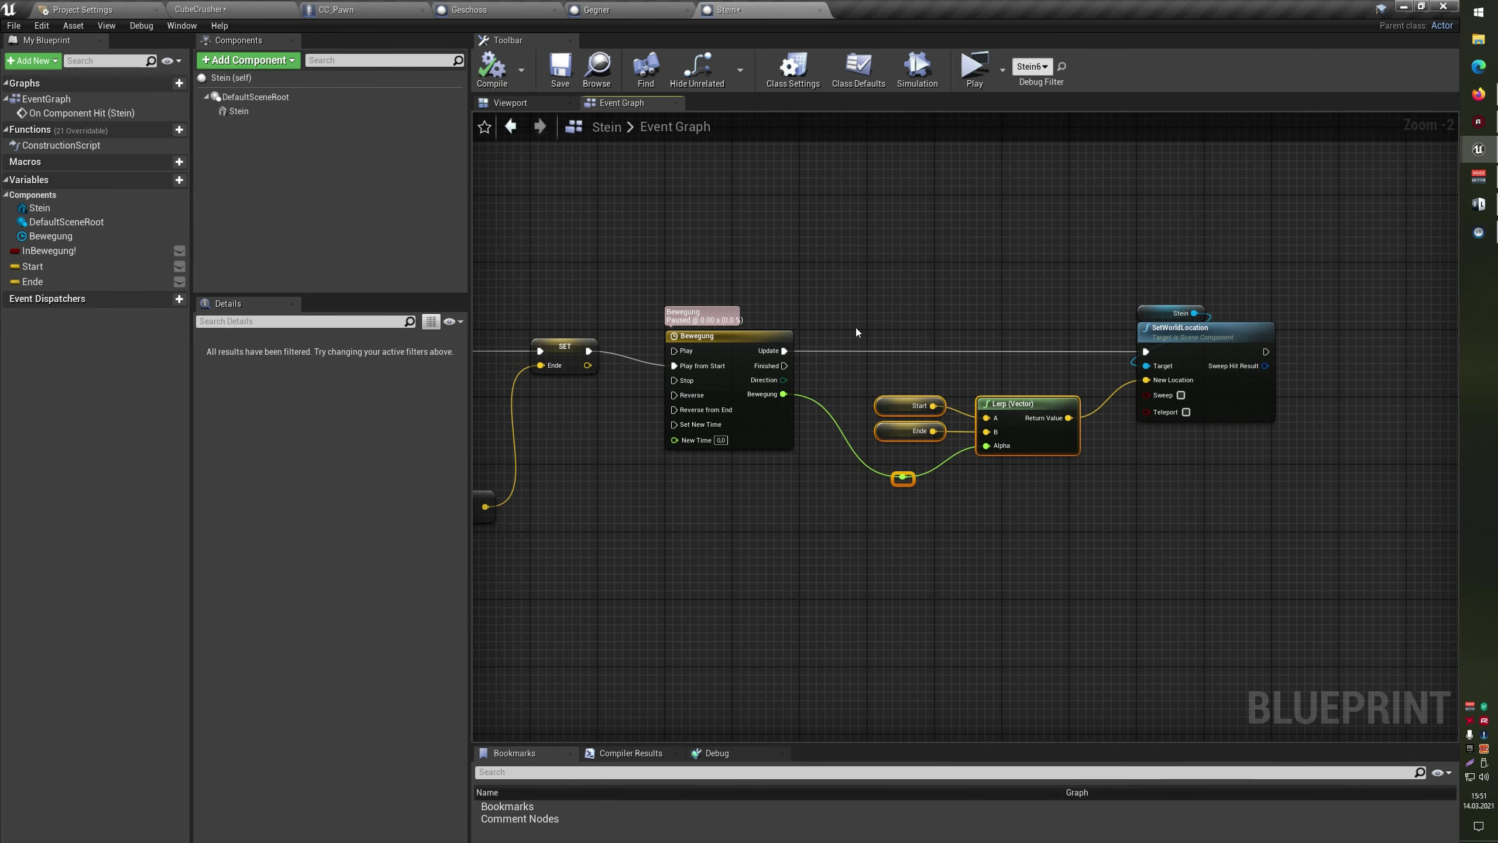
scroll(979, 336, "down", 2)
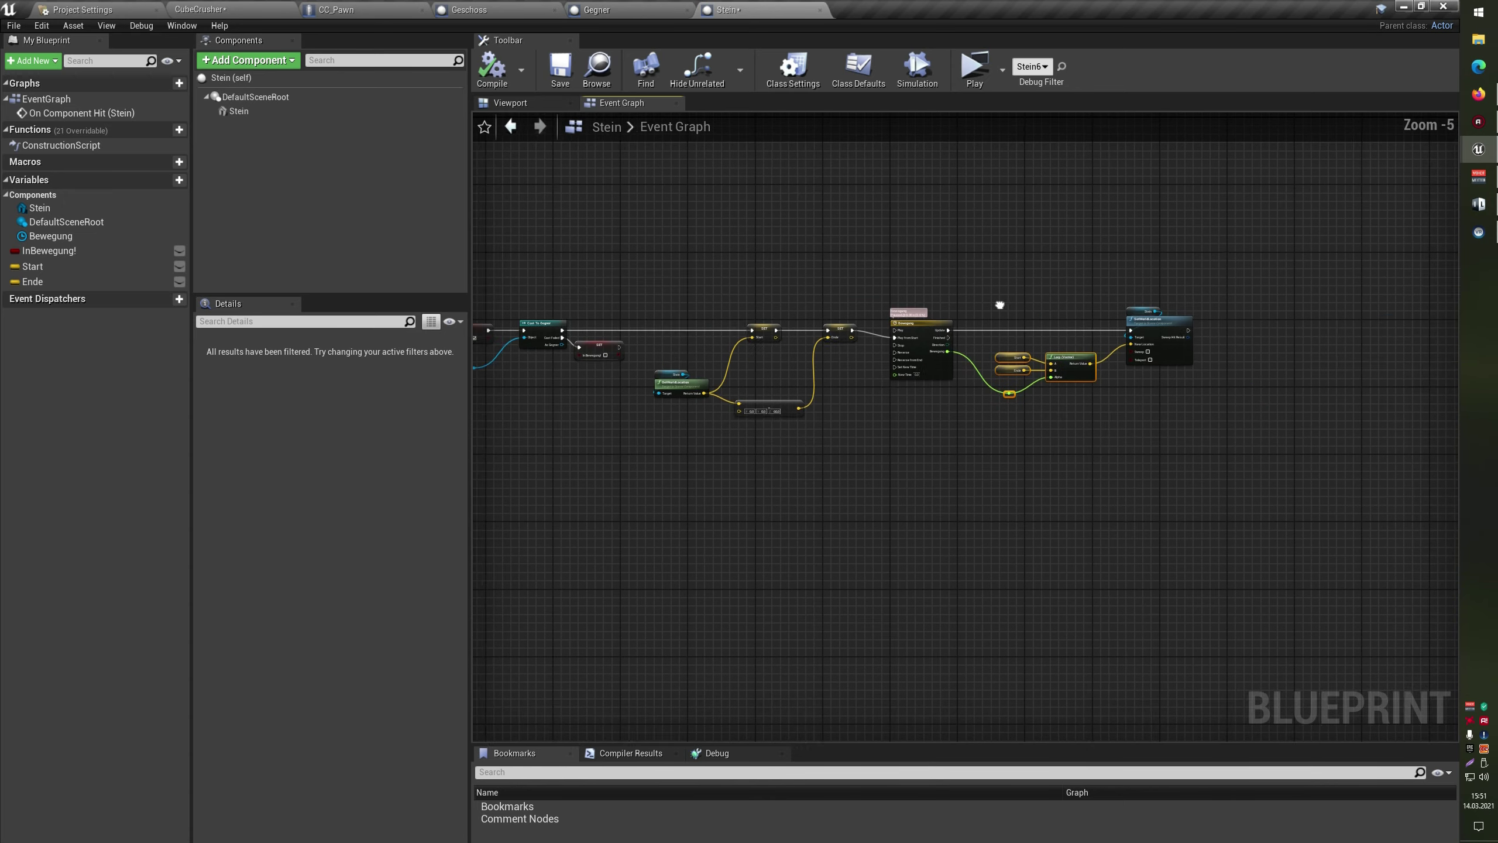
scroll(769, 300, "up", 3)
scroll(769, 300, "up", 2)
left_click(979, 440)
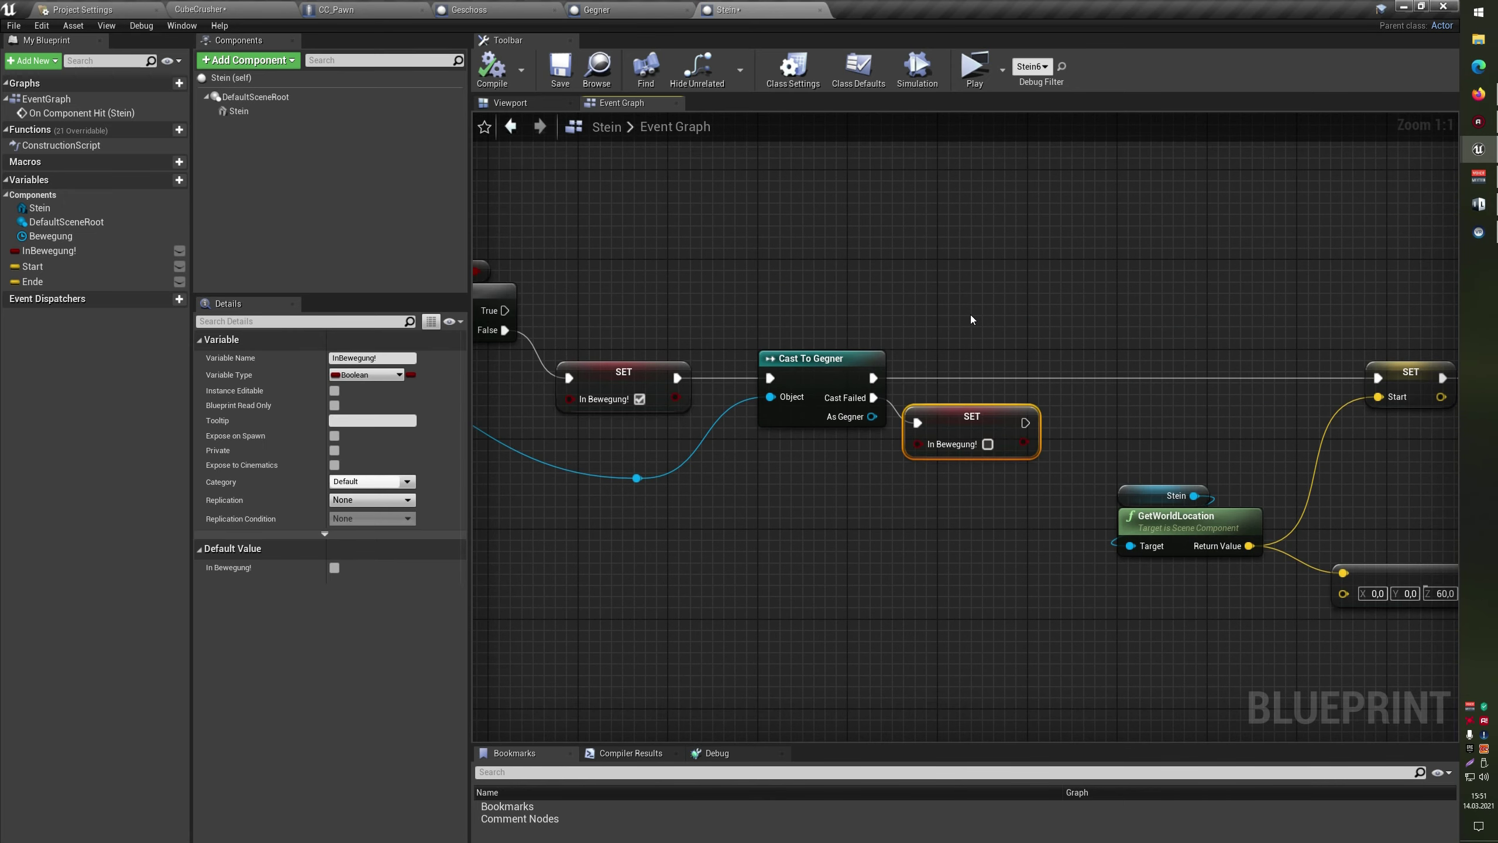
scroll(984, 311, "down", 5)
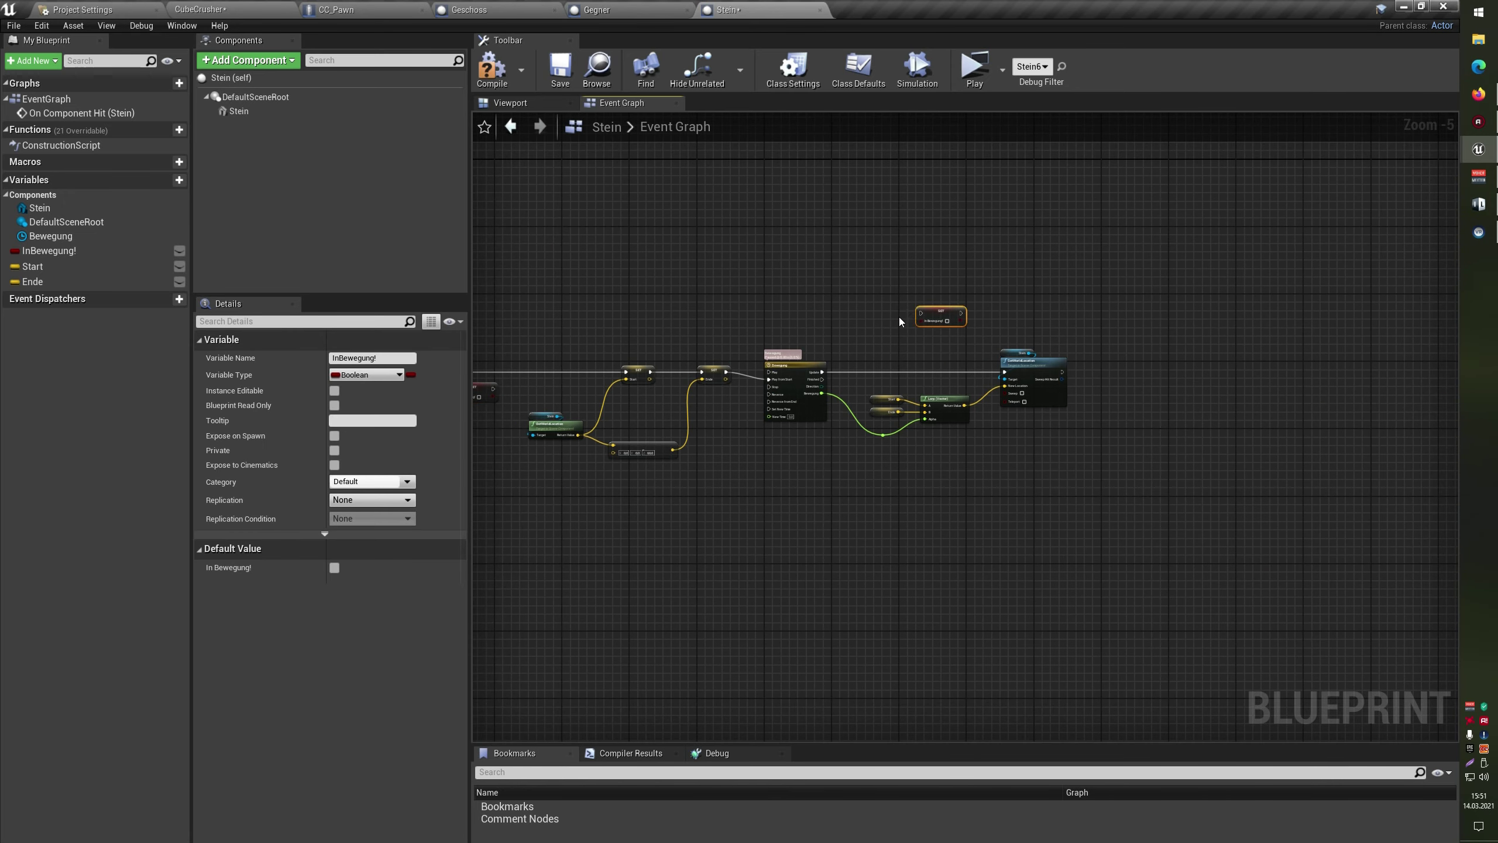
scroll(899, 316, "up", 5)
Add a 0.2 s Delay after Bewegung finishes, leading to the InBewegung! reset, and compile
left_click_drag(757, 477, 803, 348)
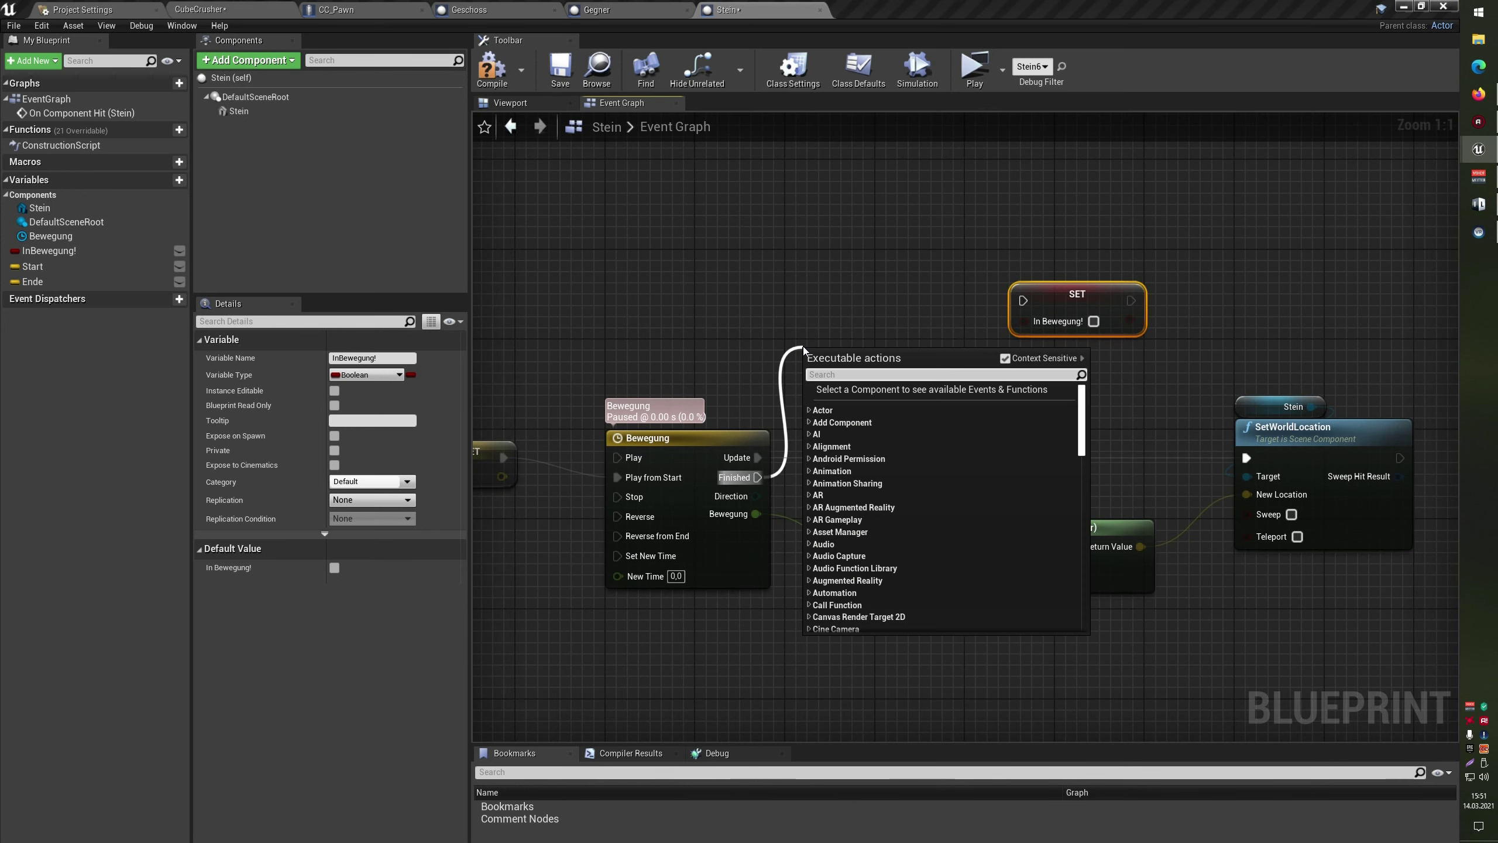
type("delay")
key("Return")
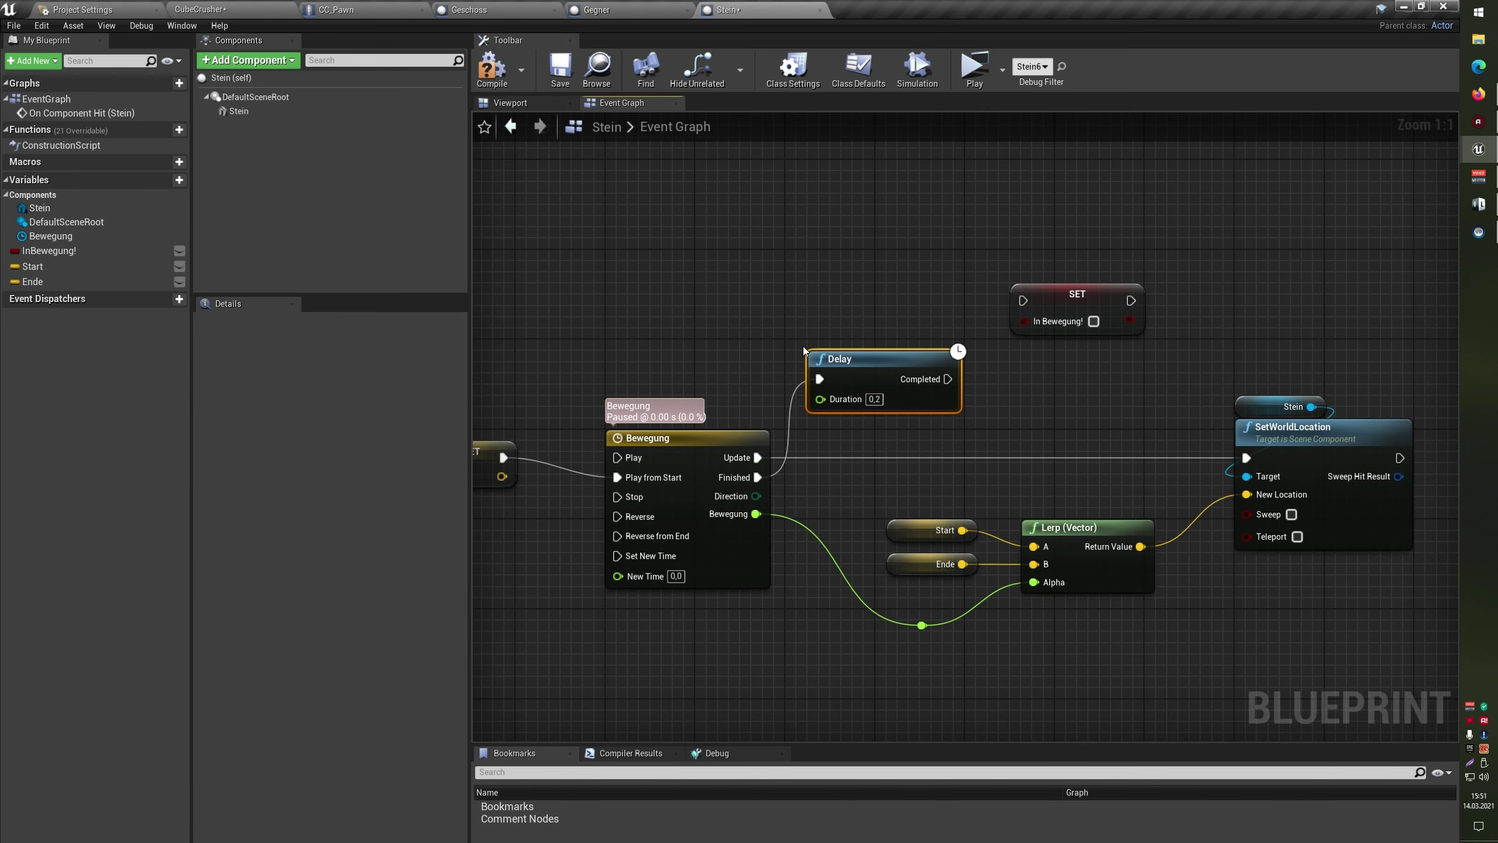
mouse_move(894, 351)
left_mouse_down()
mouse_move(916, 284)
mouse_move(1059, 321)
left_mouse_up()
left_click(492, 66)
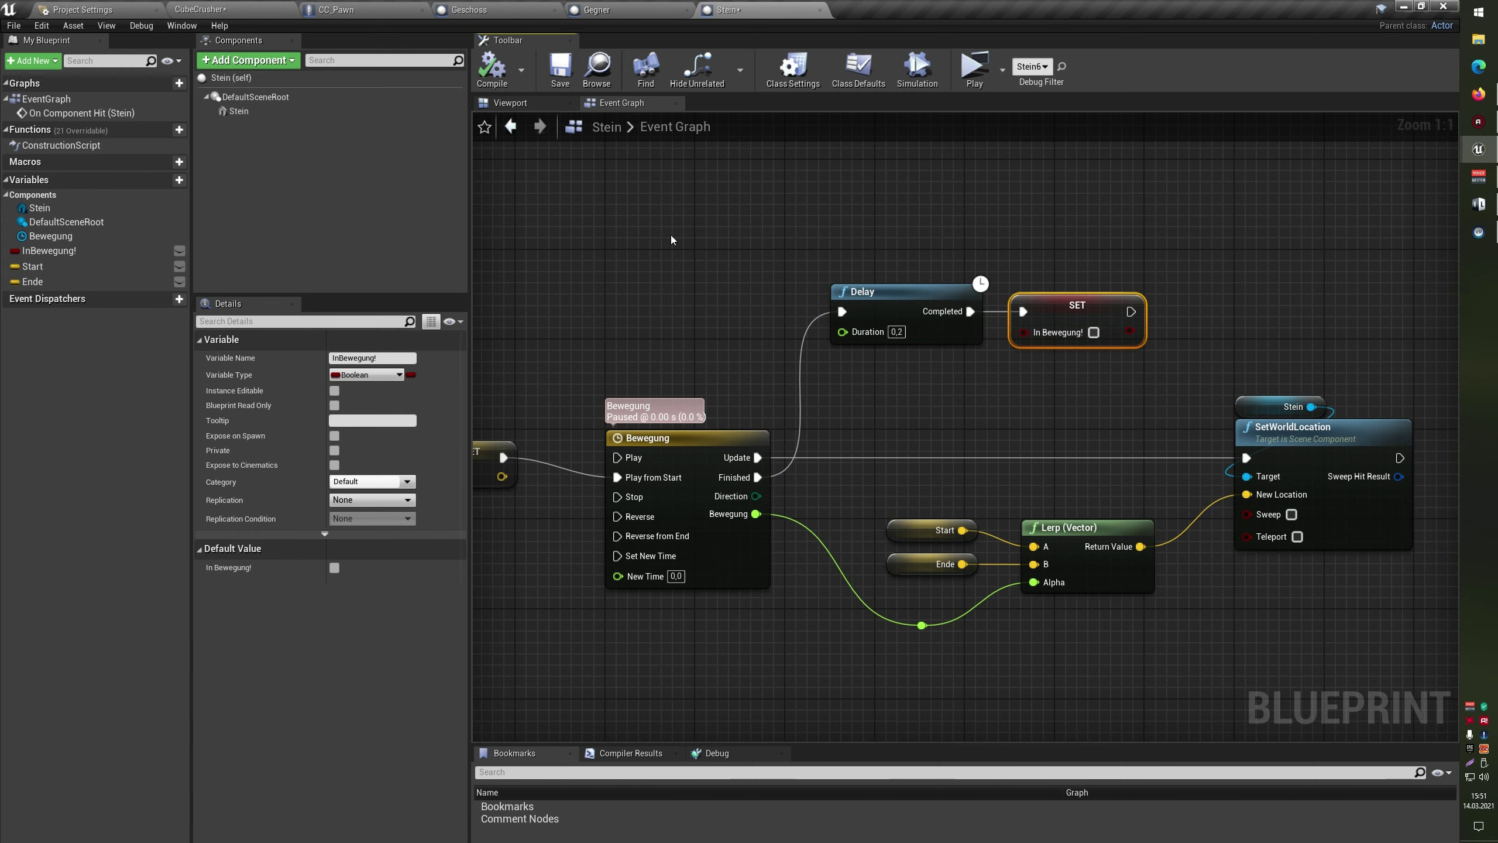
scroll(766, 333, "down", 4)
right_click_drag(1062, 360, 913, 302)
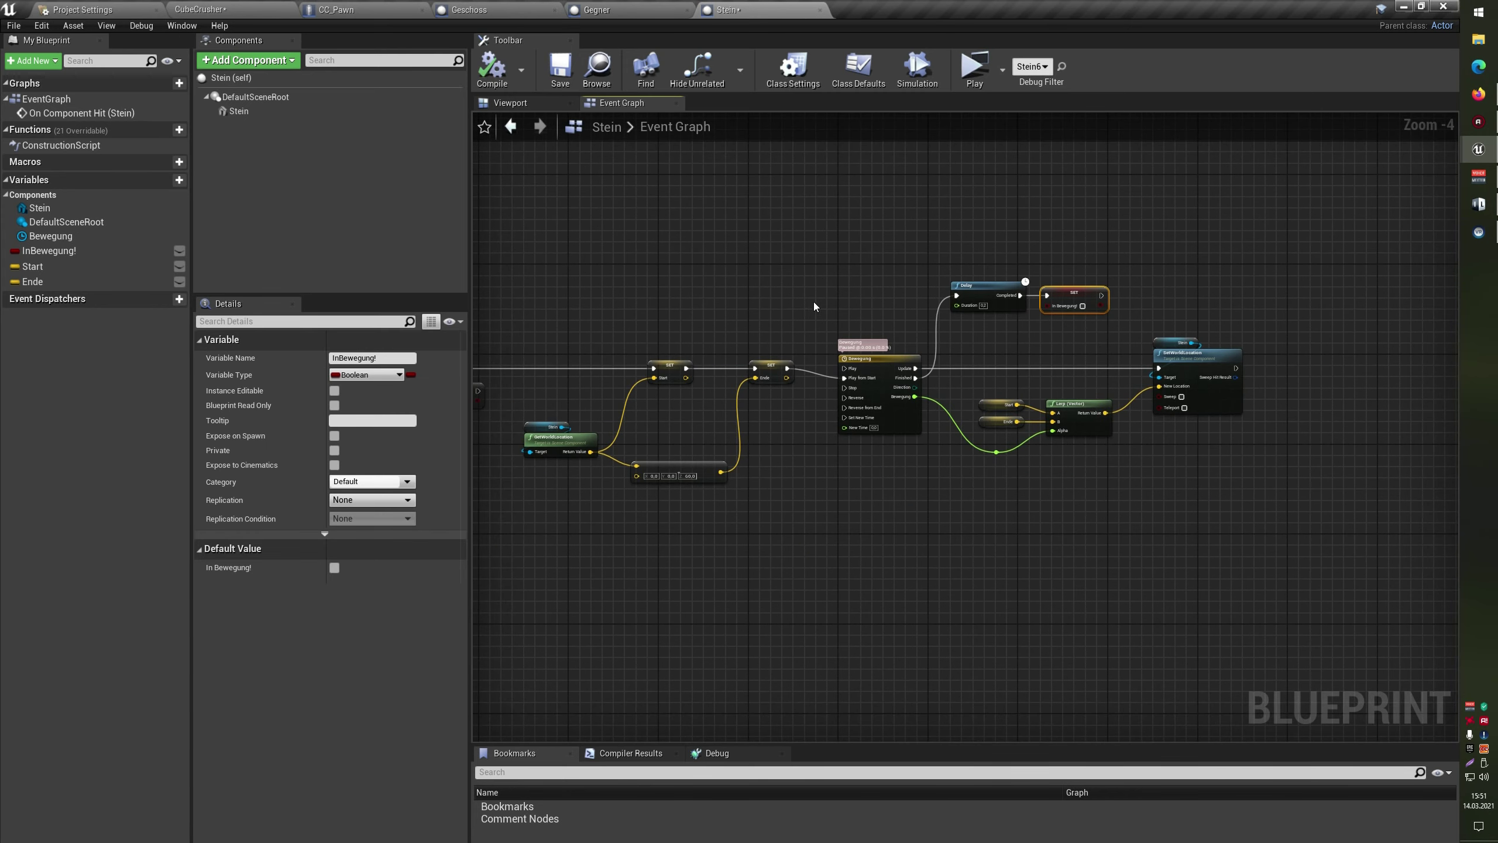
Try WorldDynamic as the Stein mesh's collision Object Type, then revert to WorldStatic
left_click(238, 111)
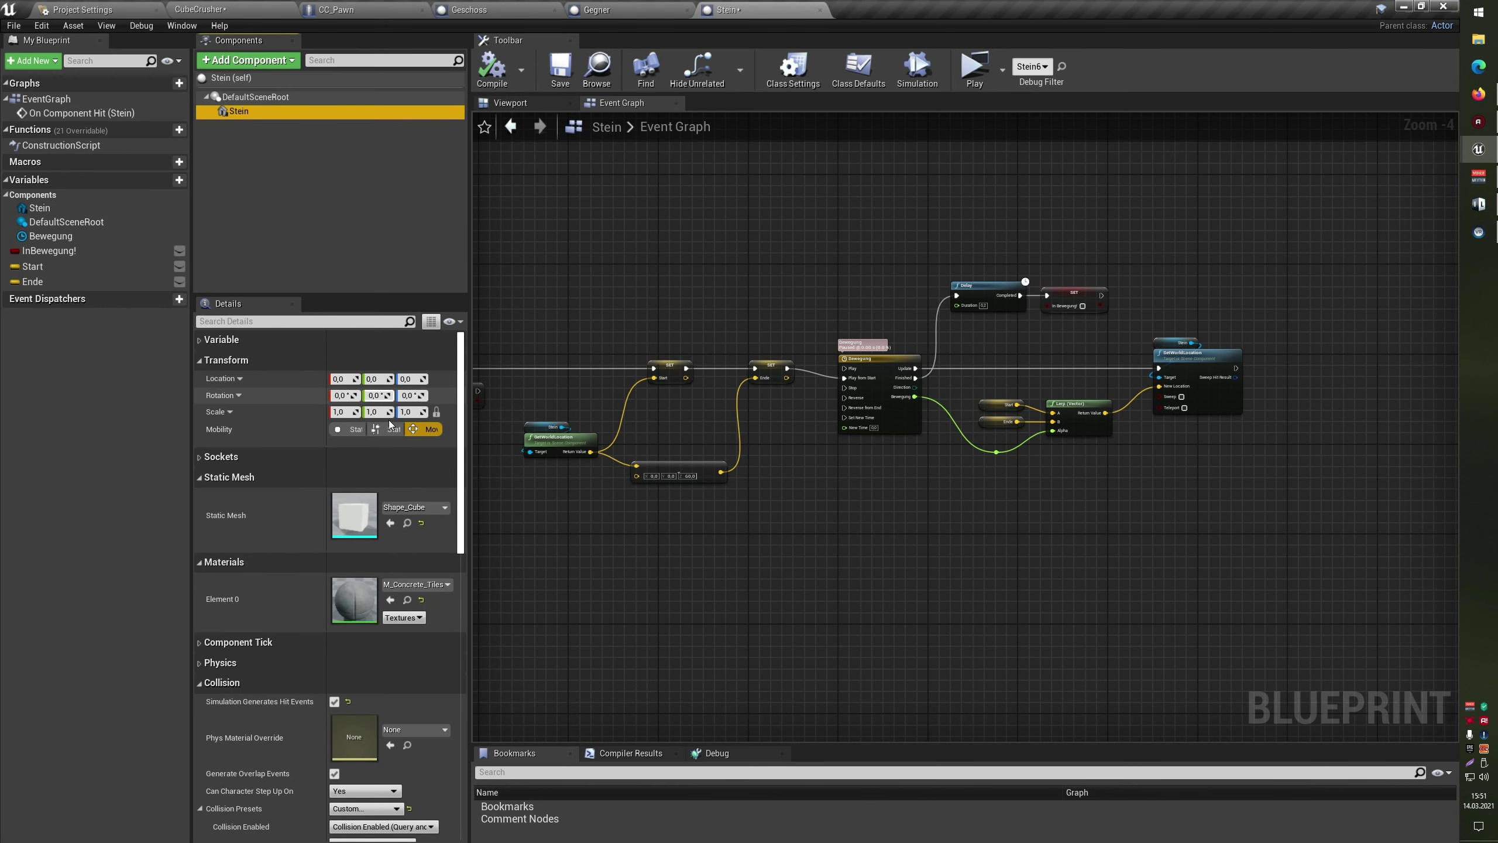
scroll(392, 460, "down", 3)
scroll(398, 519, "down", 3)
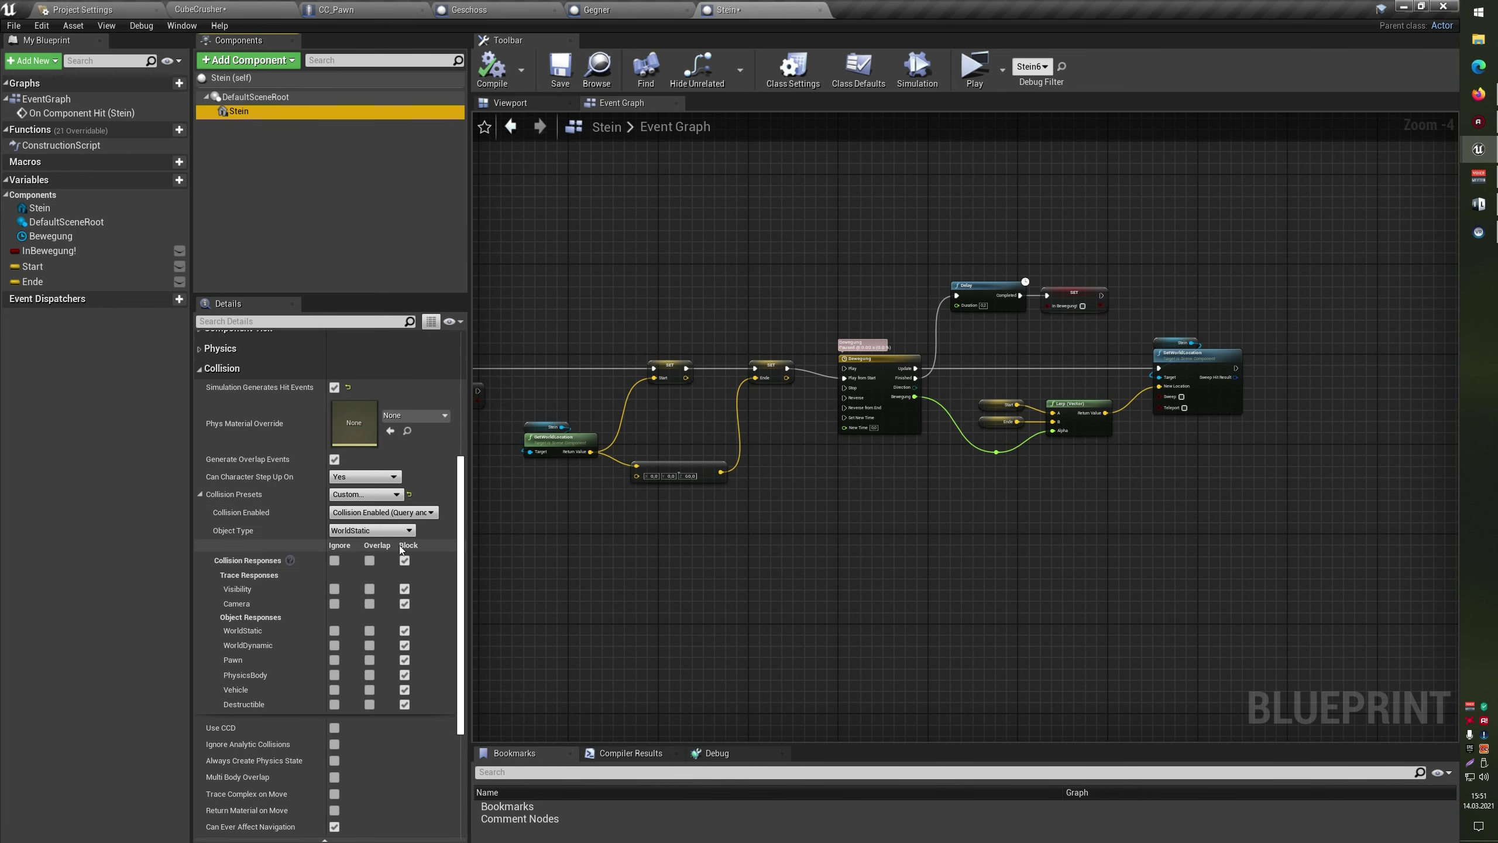
left_click(377, 530)
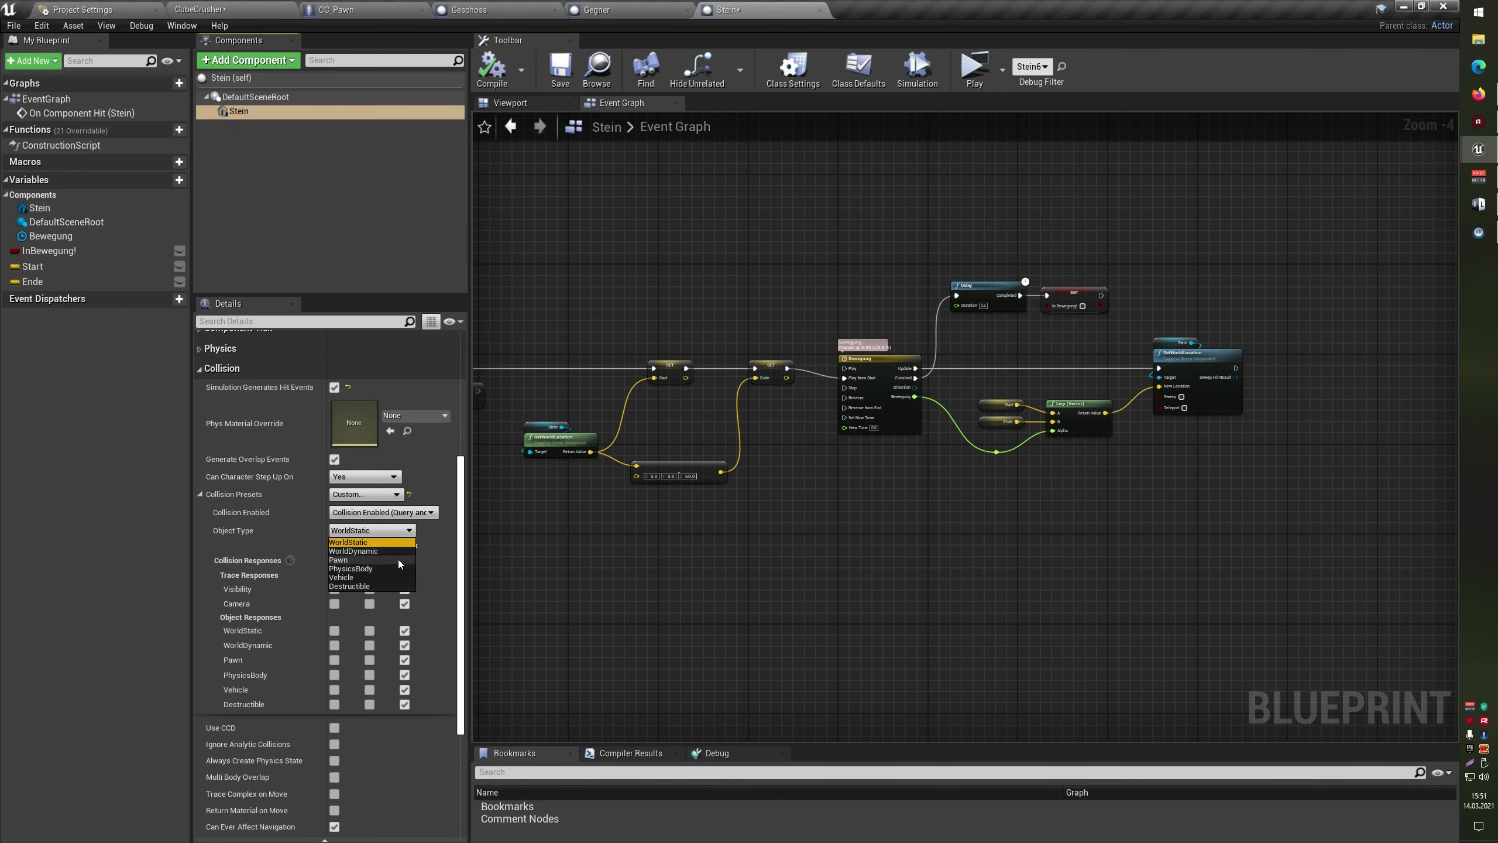
left_click(377, 551)
left_click(354, 531)
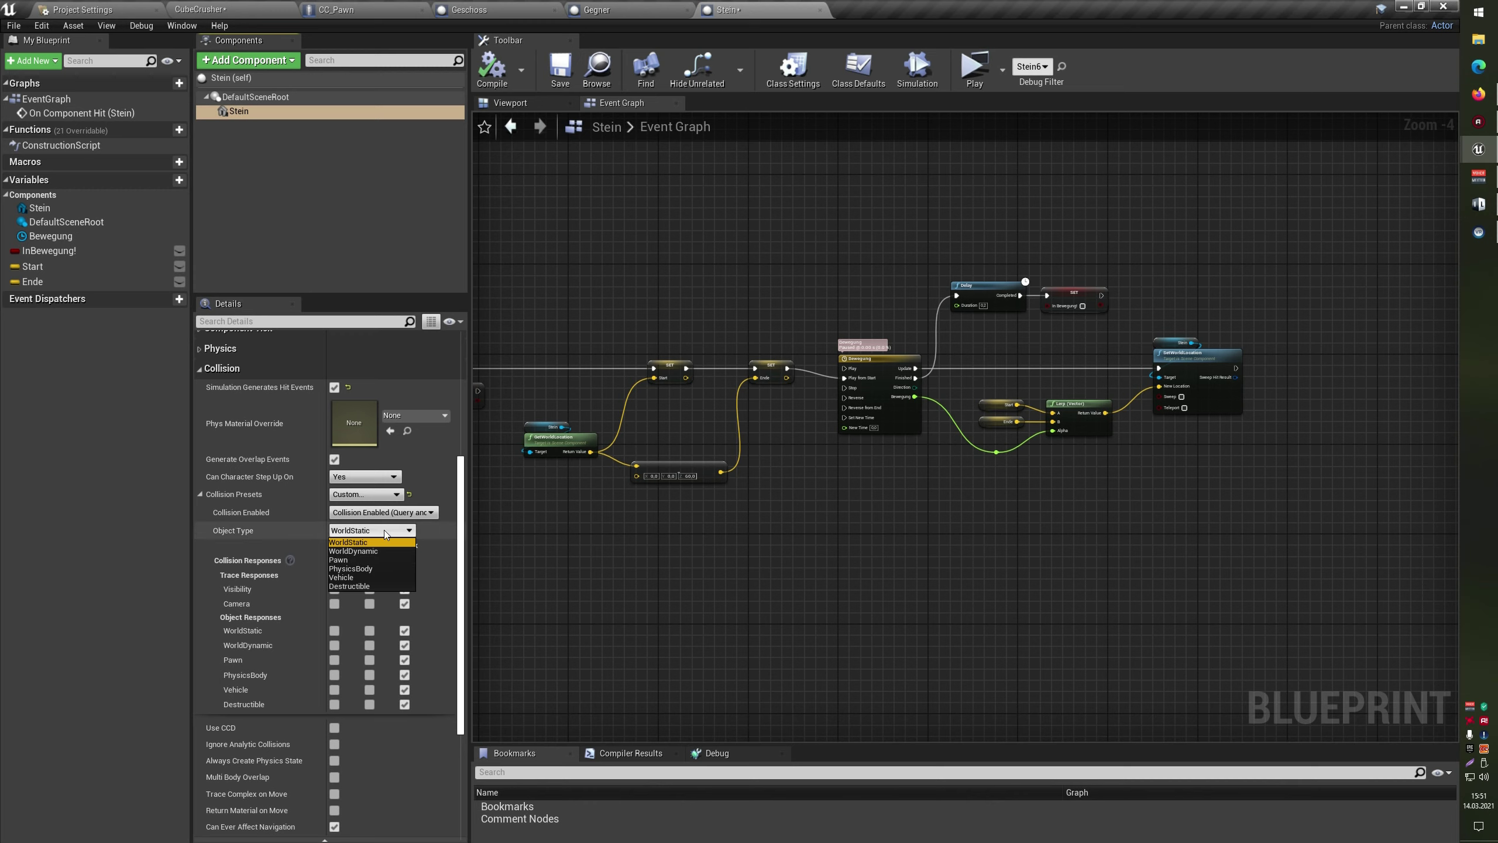
left_click(354, 531)
left_click(352, 531)
left_click(350, 542)
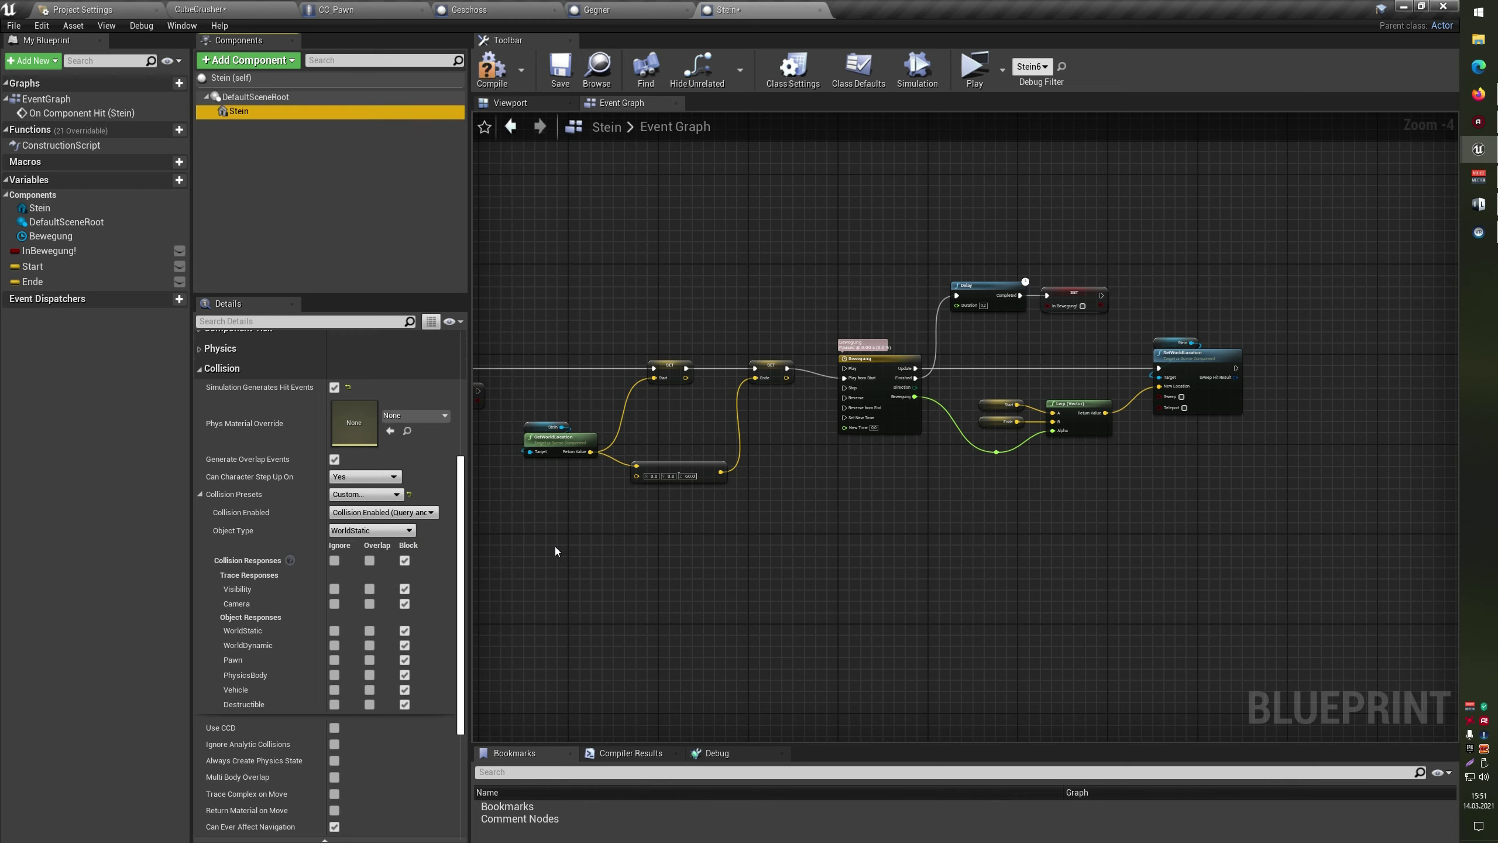
Compile and save the blueprint, review the node network, and launch a test play
left_click(492, 68)
scroll(737, 254, "down", 1)
scroll(919, 234, "down", 1)
right_click_drag(920, 235, 990, 323)
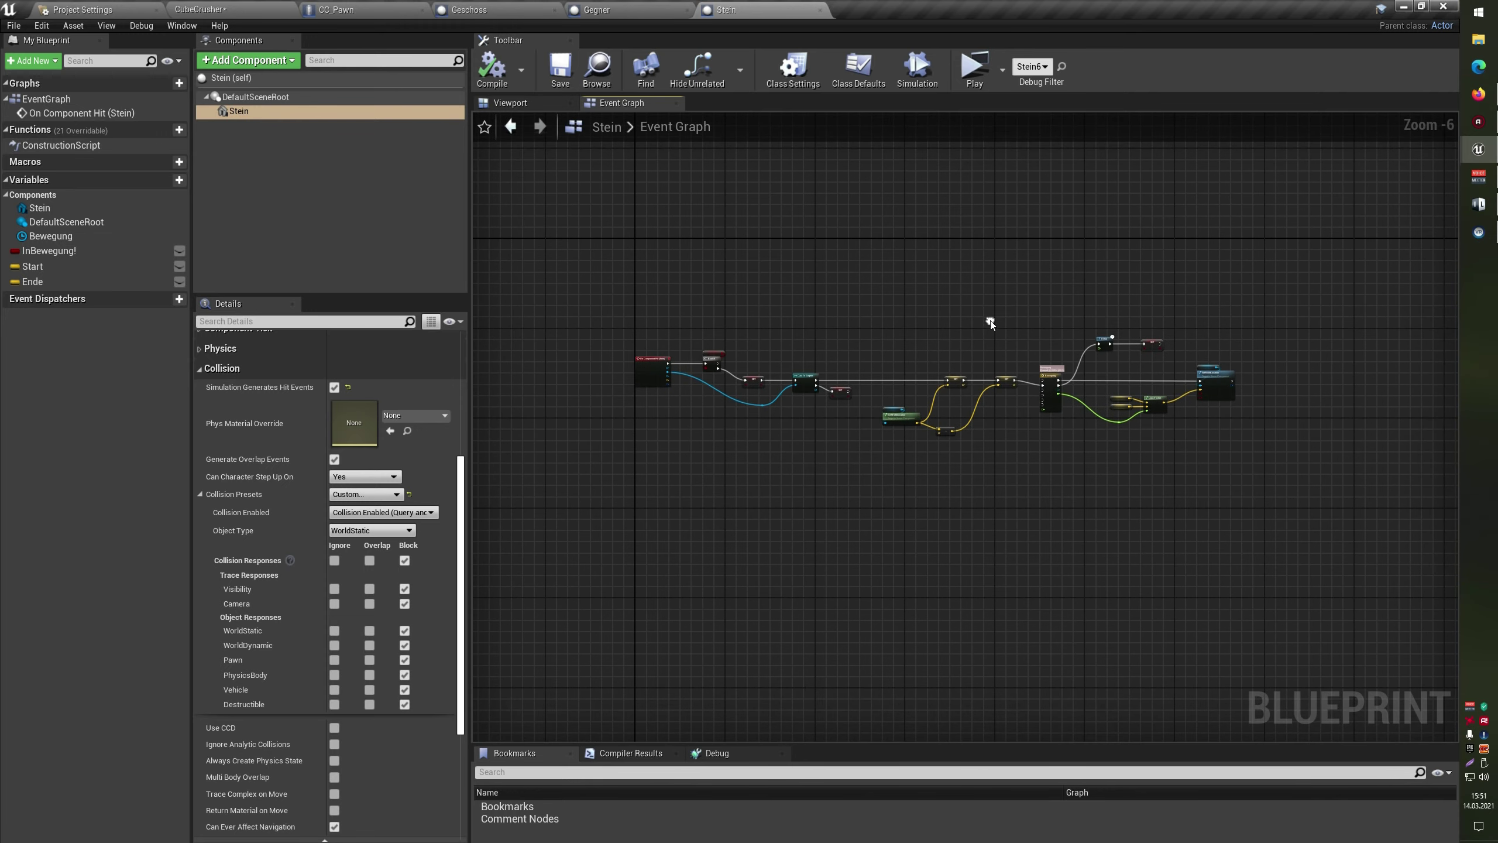
scroll(837, 380, "up", 6)
scroll(714, 417, "down", 4)
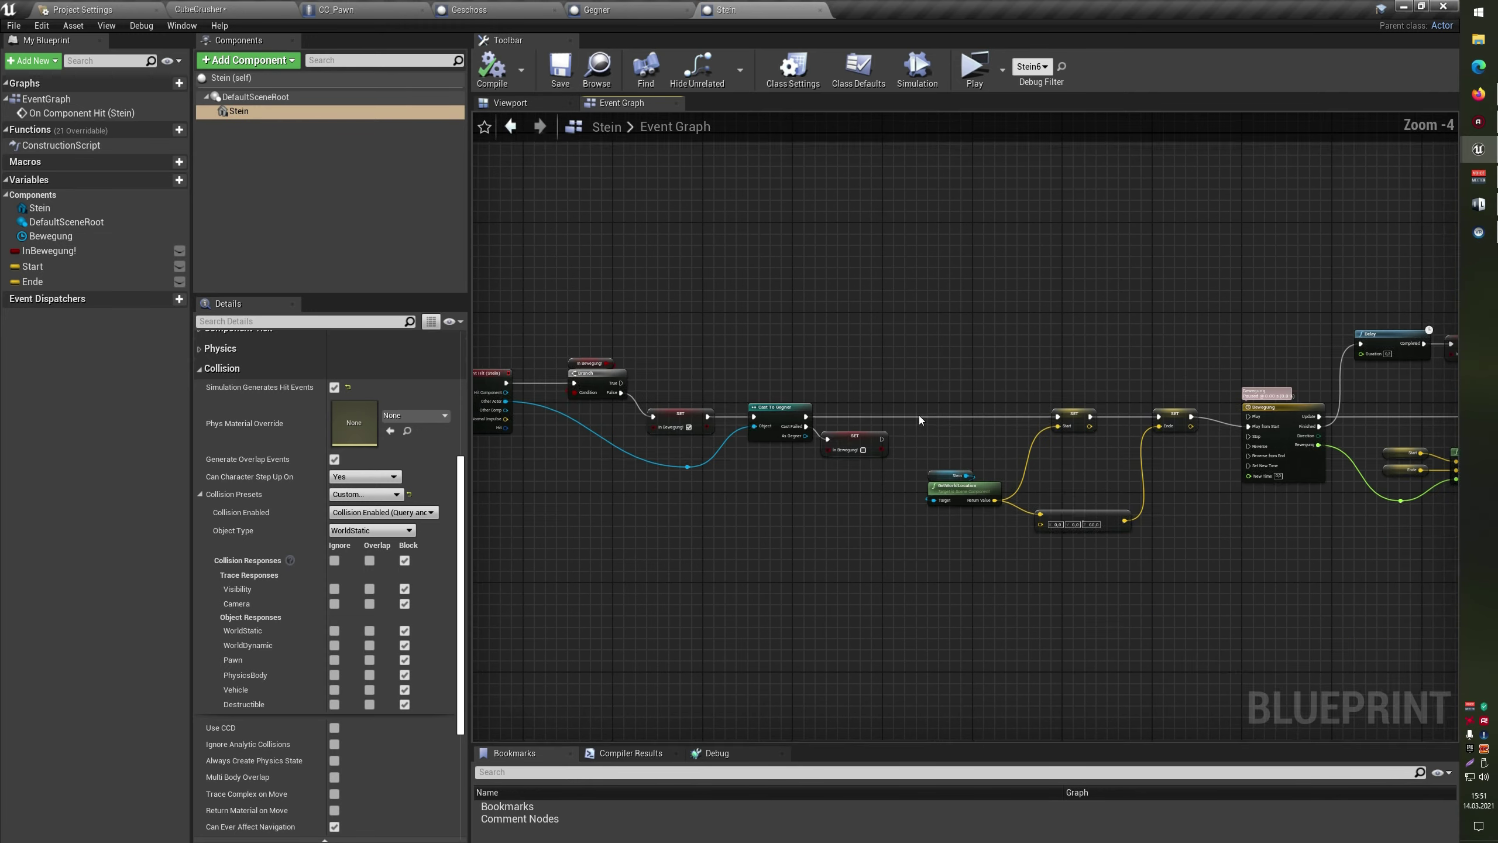
left_click(974, 70)
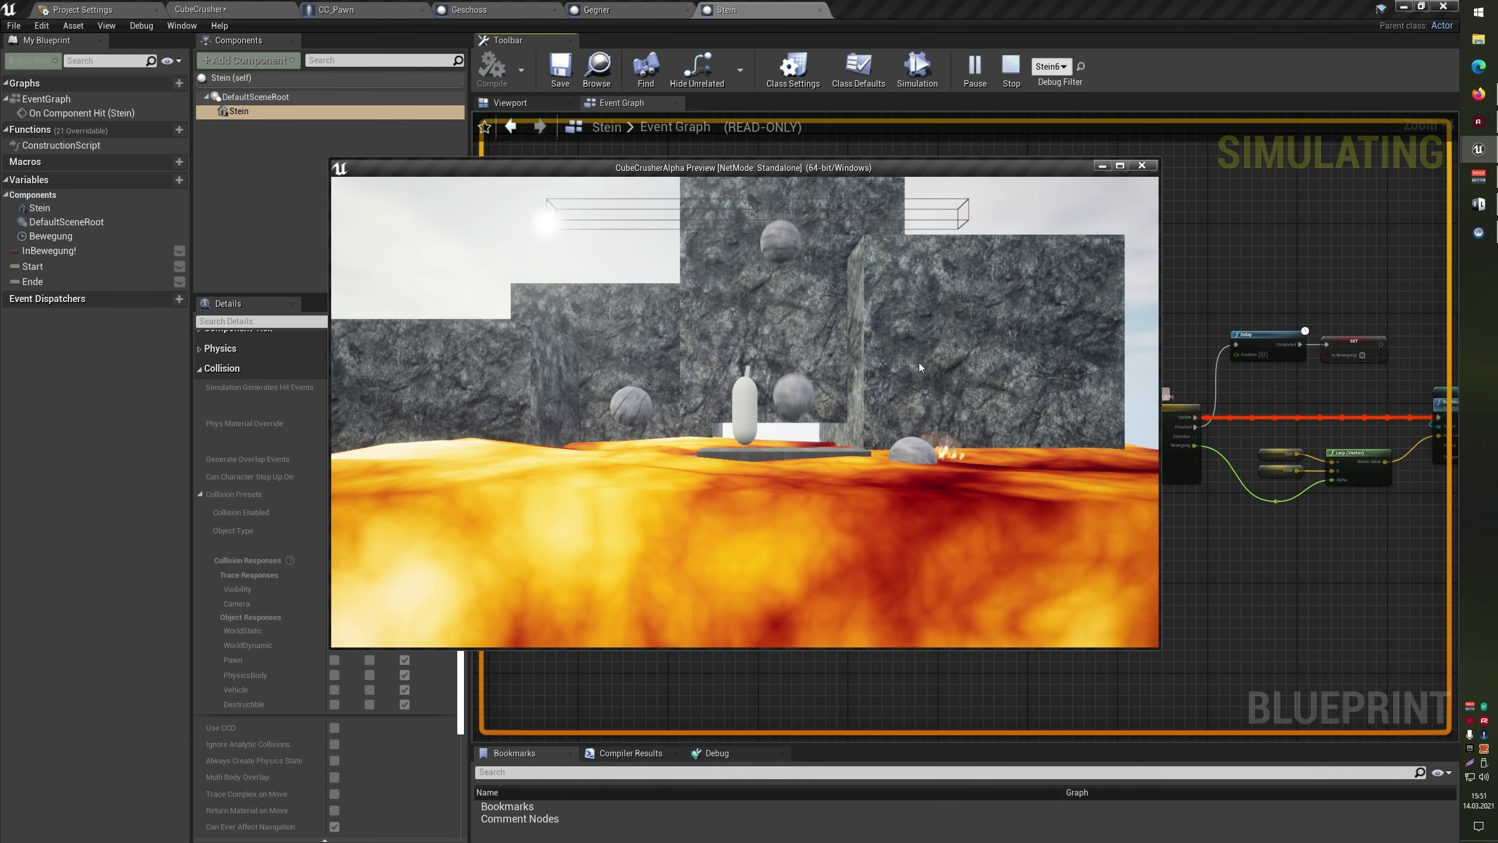
Stop the preview, select Stein6, Stein5 and Stein in CubeCrusher, and replay to test firing
key("Escape")
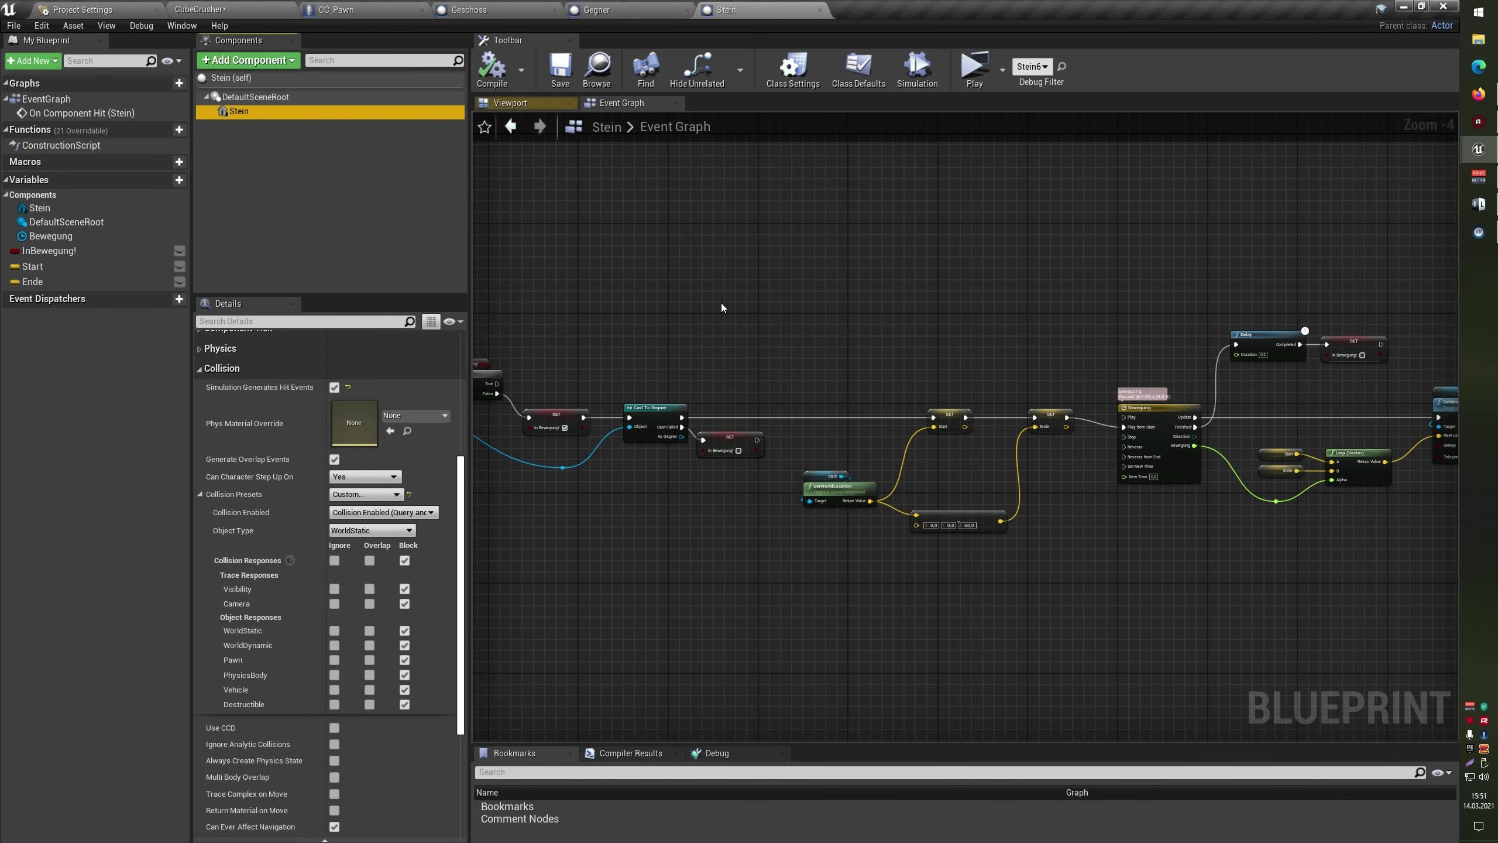
left_click(200, 9)
key("f")
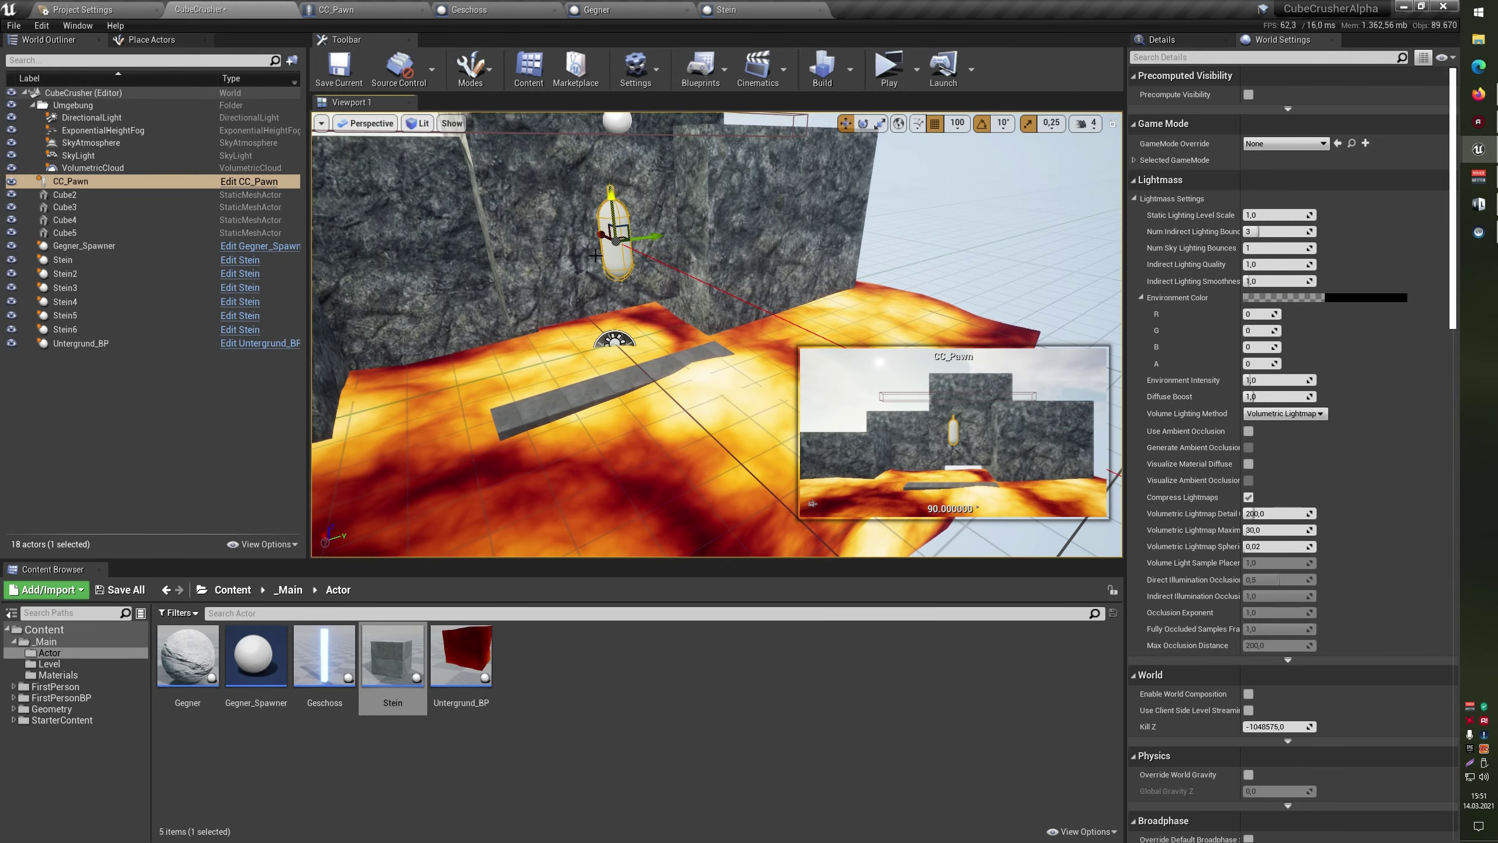
left_click(506, 416)
left_click(563, 407, "ctrl")
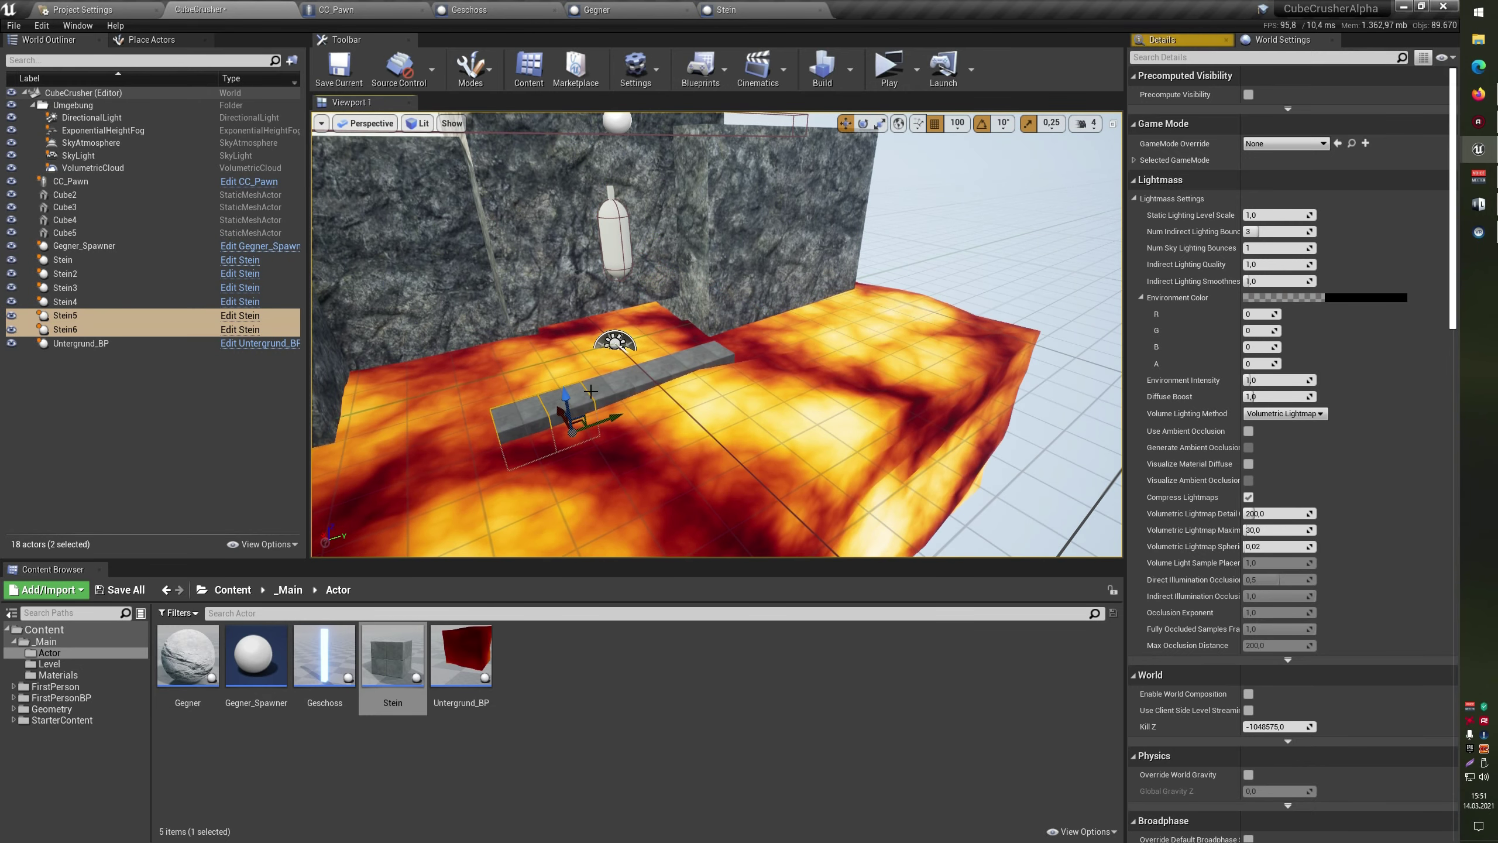
left_click(627, 386, "ctrl")
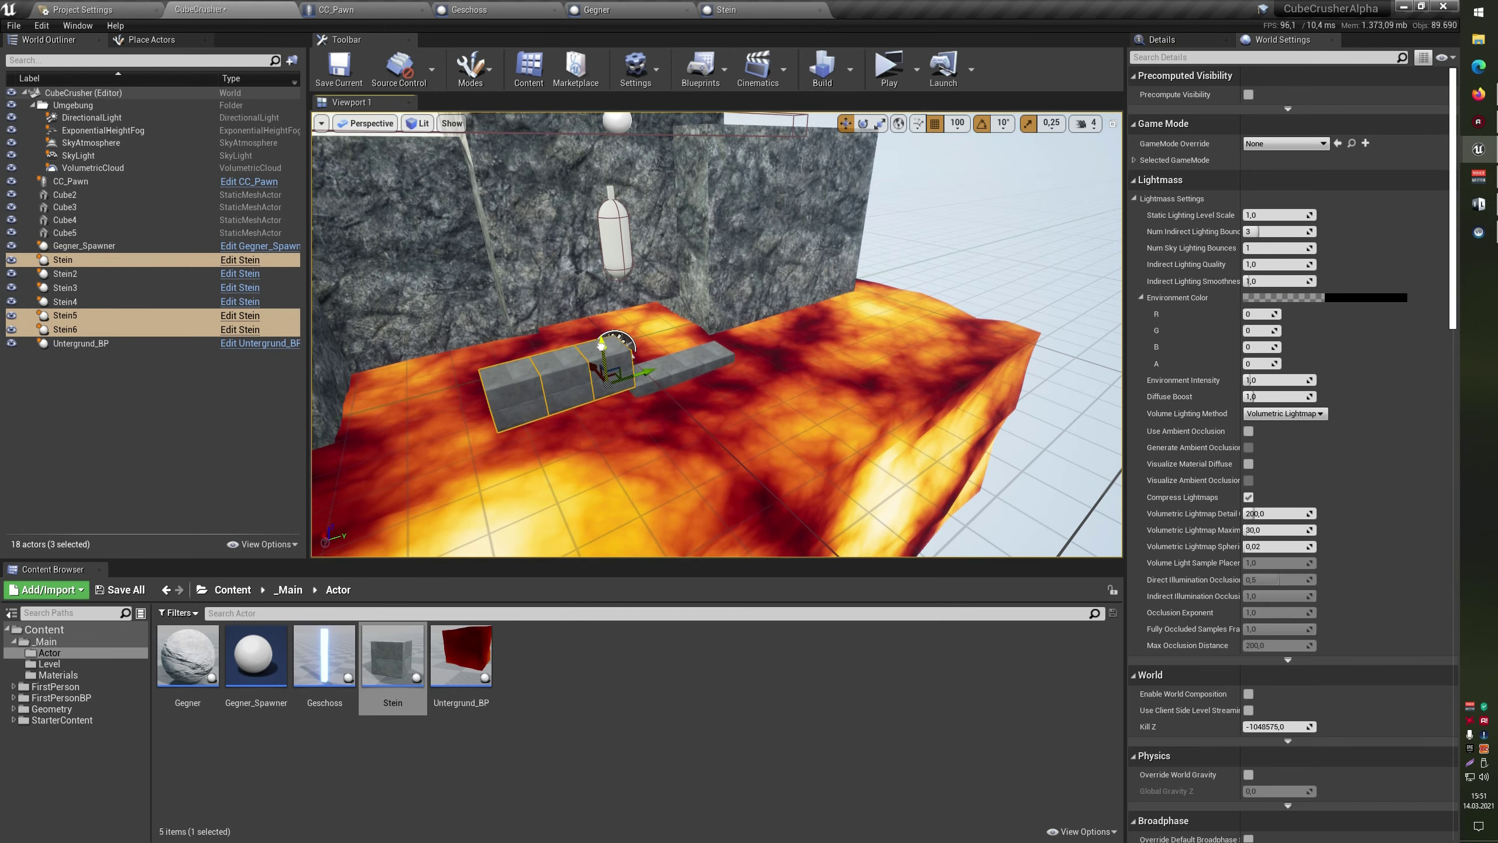
left_click(889, 66)
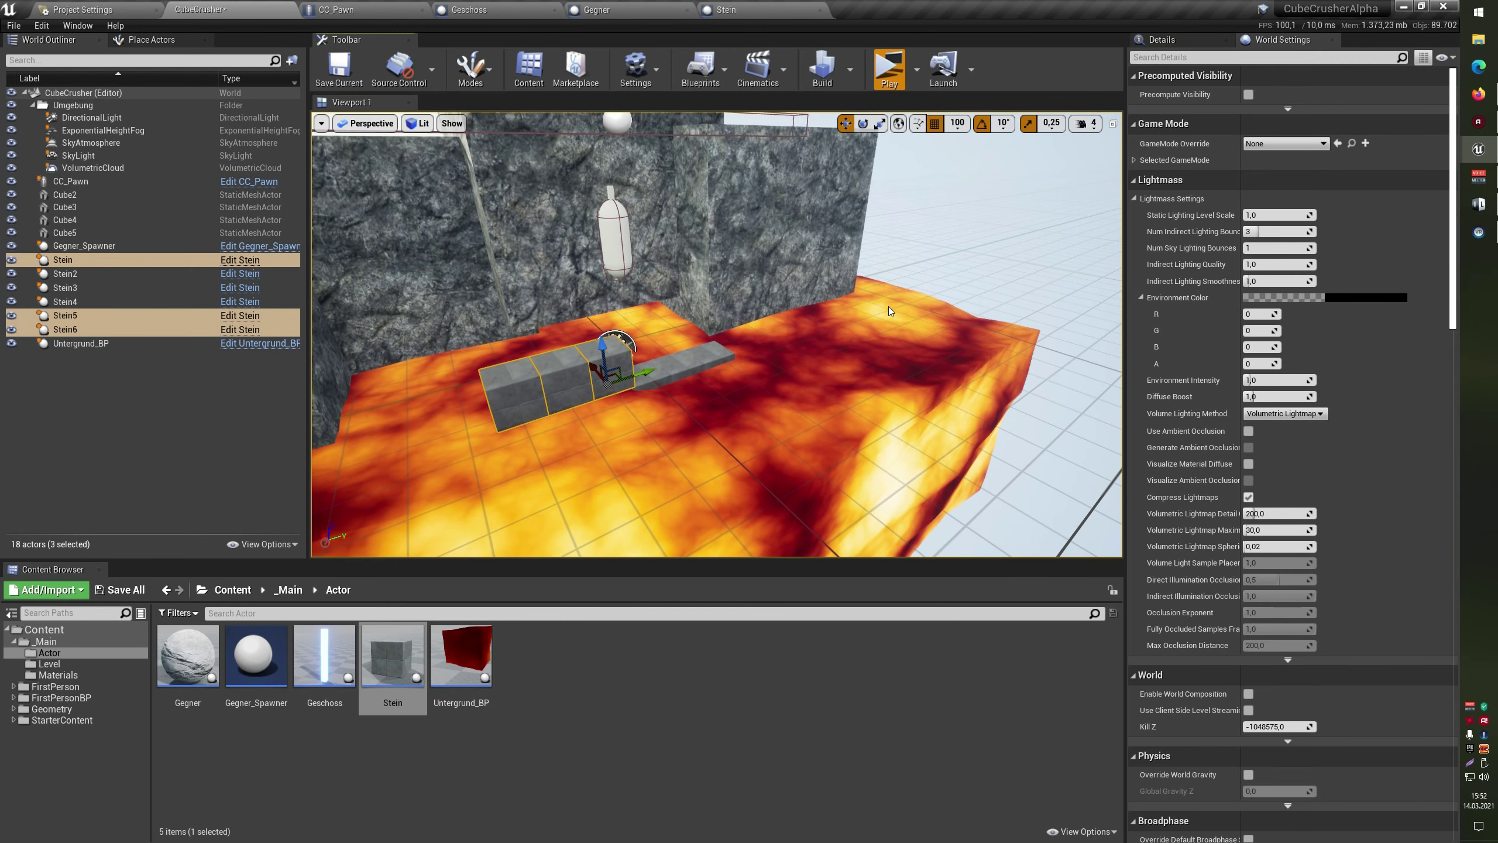
left_click(881, 414)
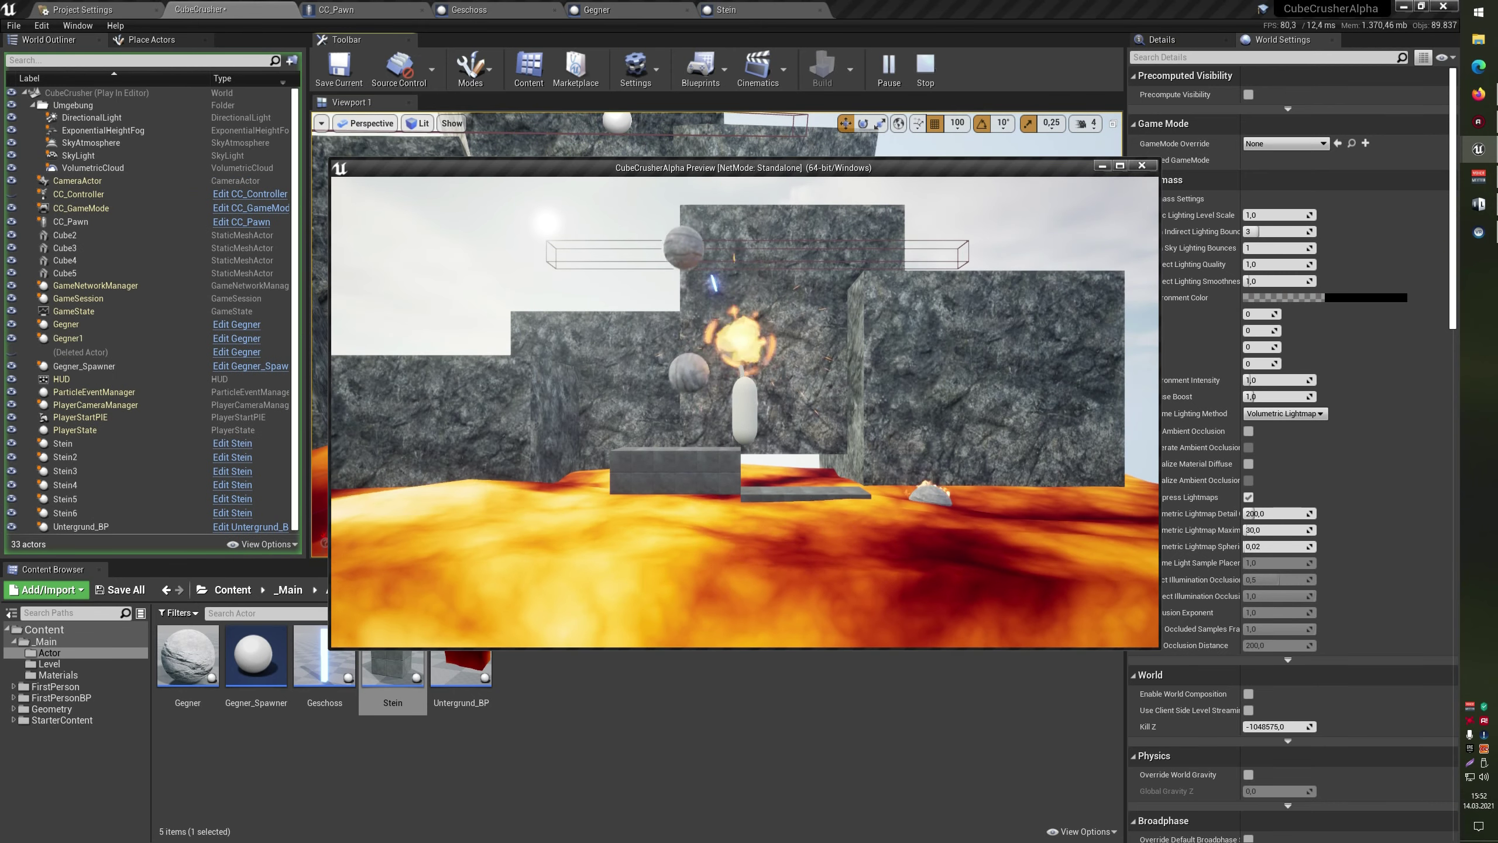
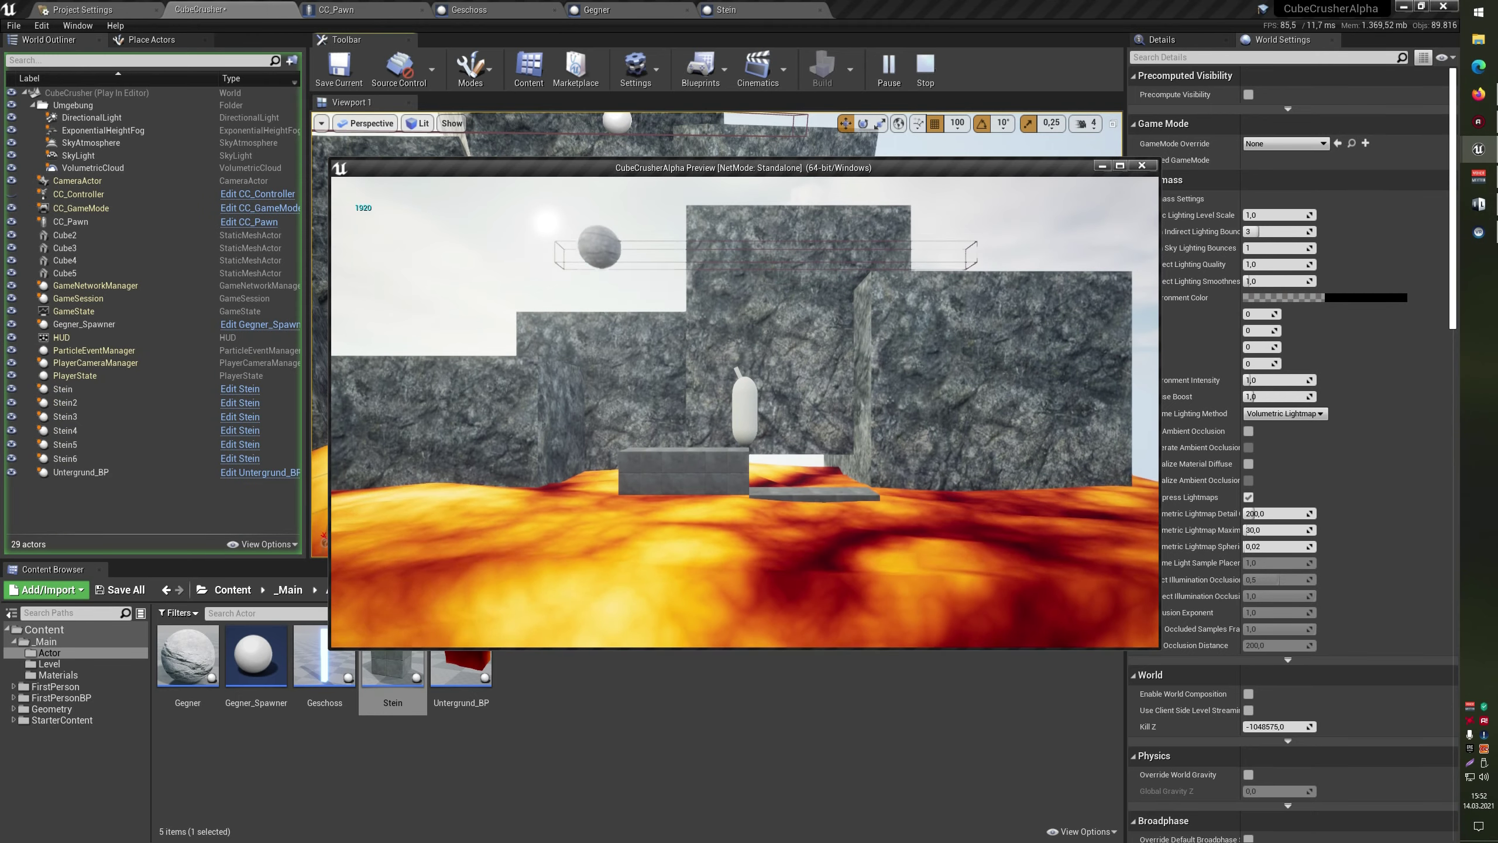
Stop the game preview and select stone blocks and the Gegner_Spawner near the rock walls
key("Escape")
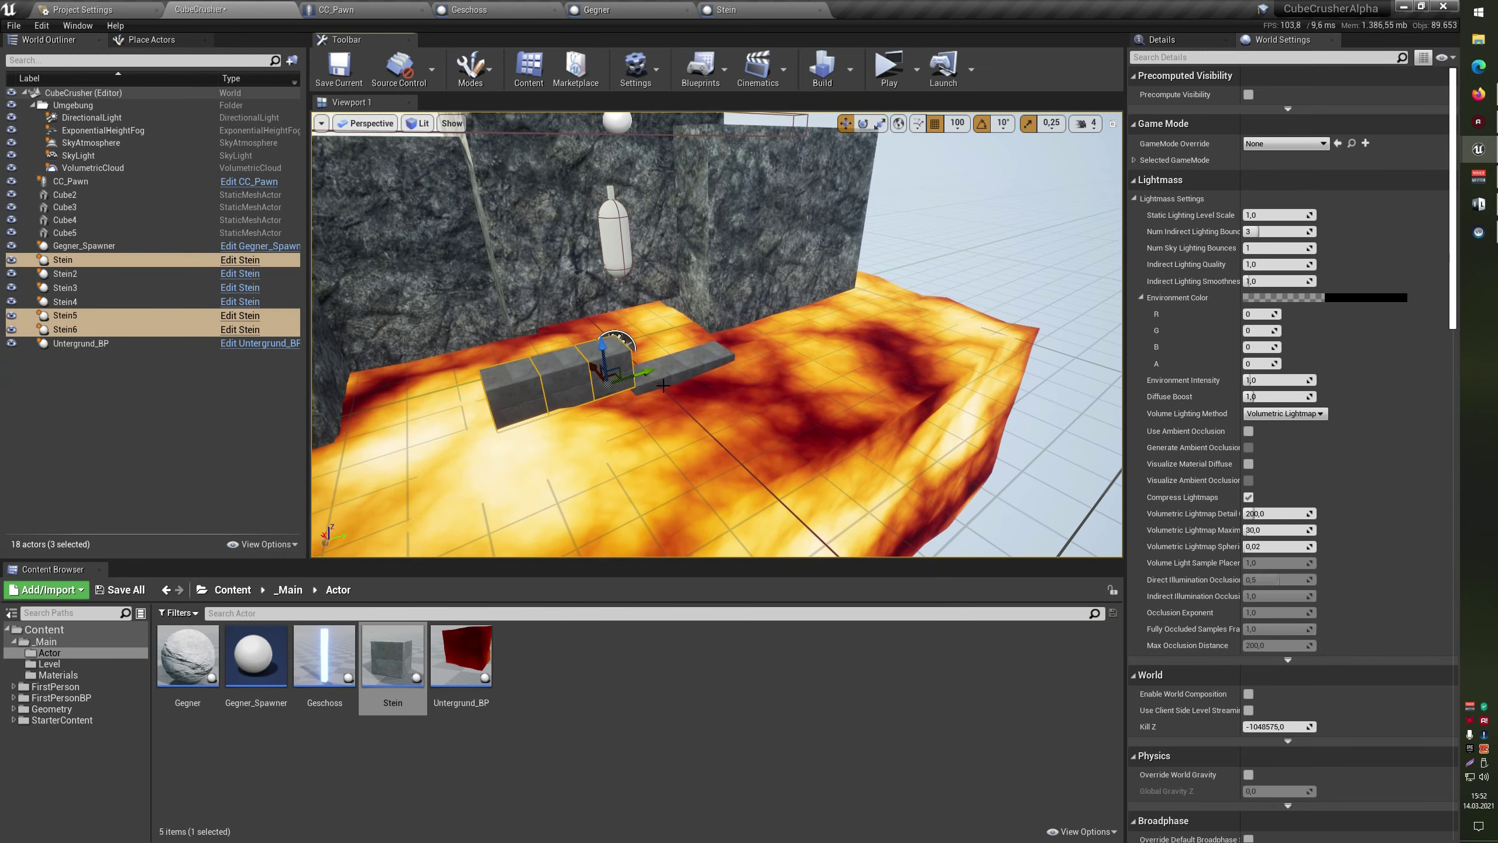
left_click_drag(652, 368, 696, 378, "alt")
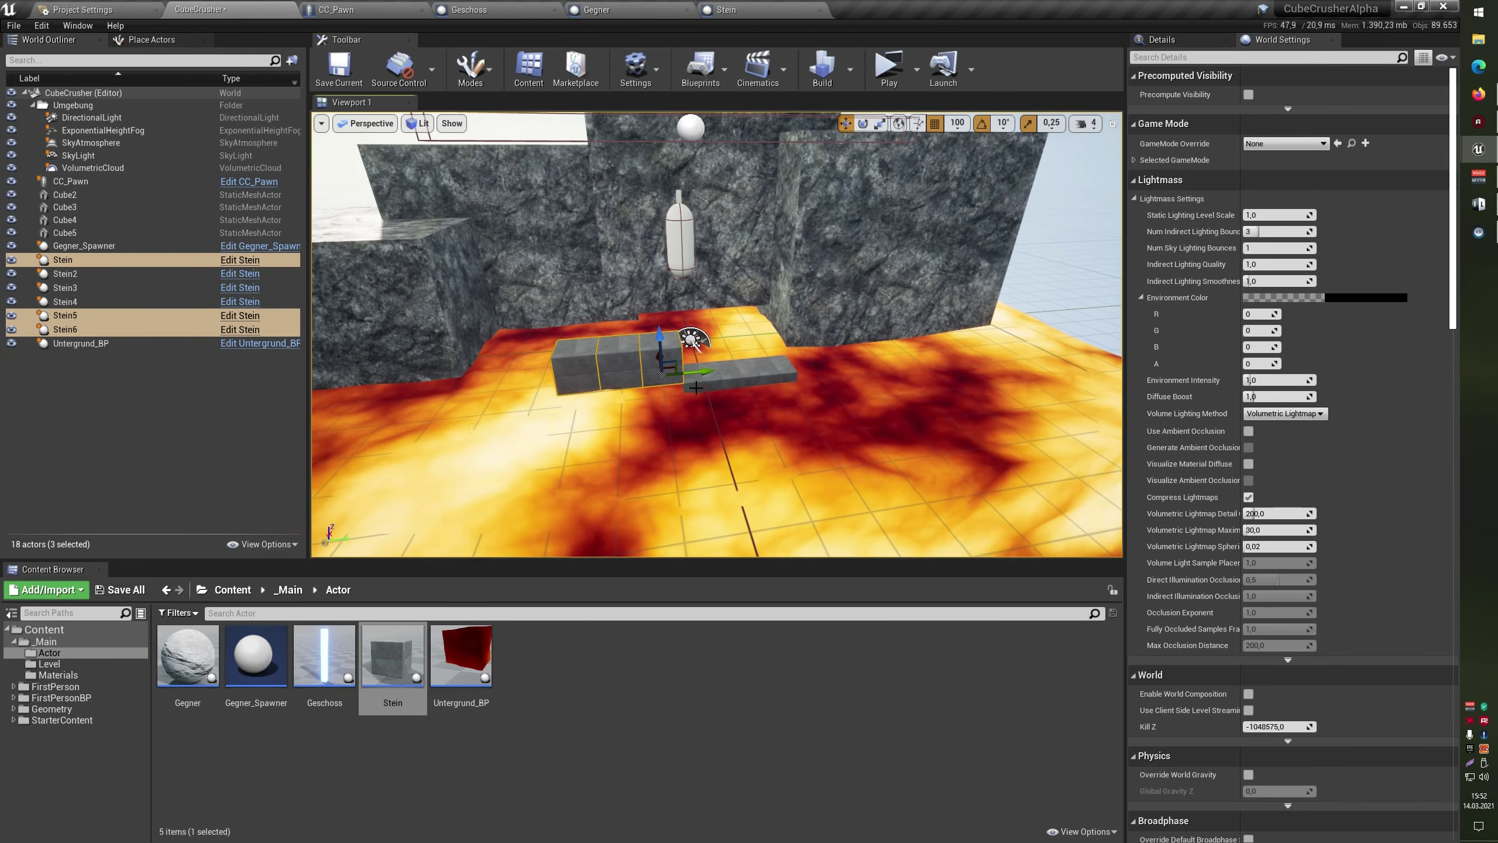
left_click(699, 386)
left_click(734, 373, "ctrl")
left_click(774, 373, "ctrl")
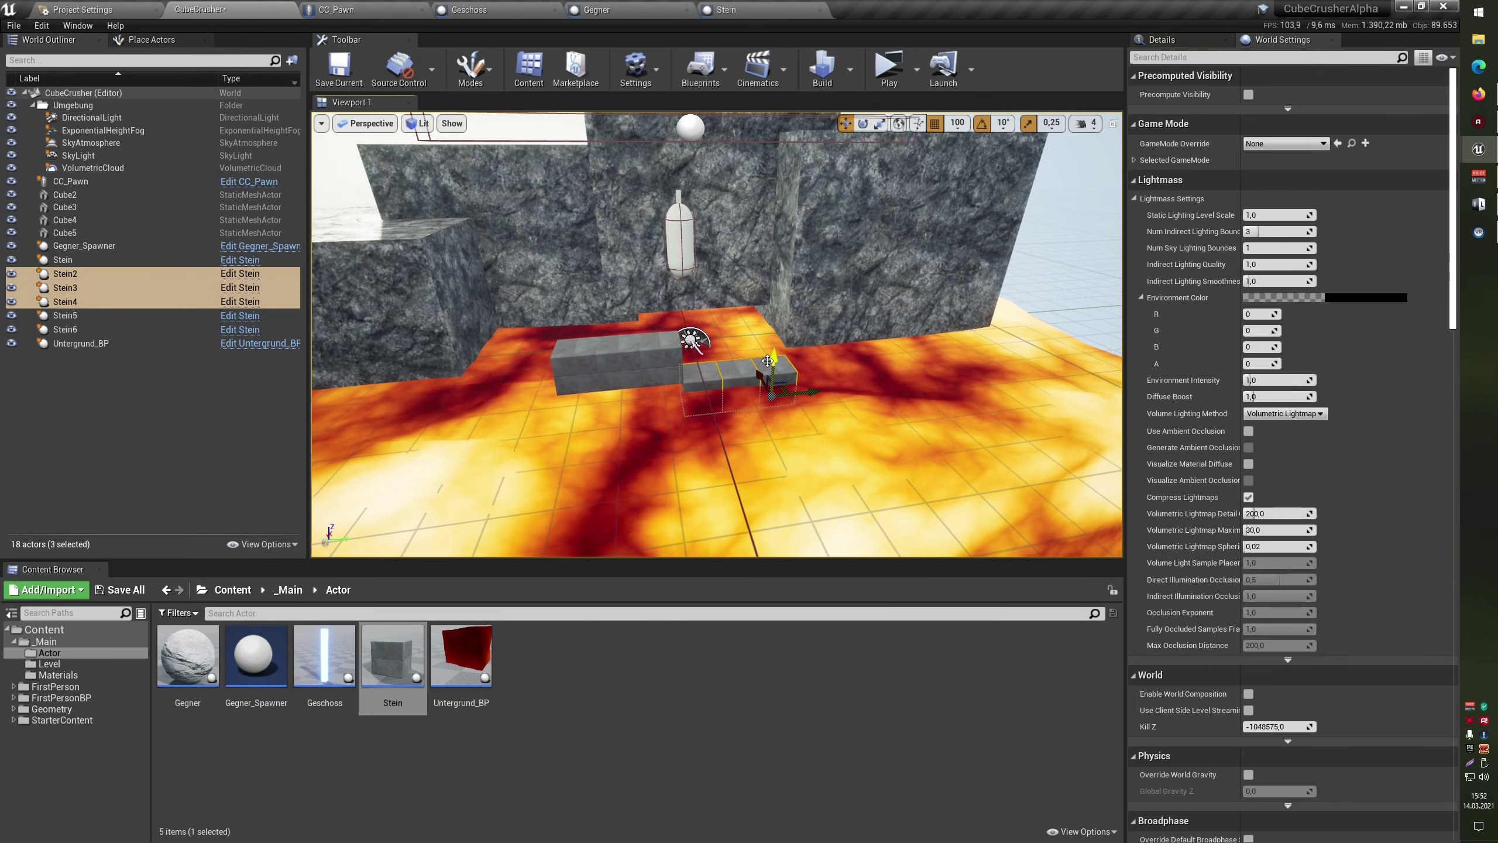
left_click_drag(717, 277, 730, 221, "alt")
left_click(733, 260)
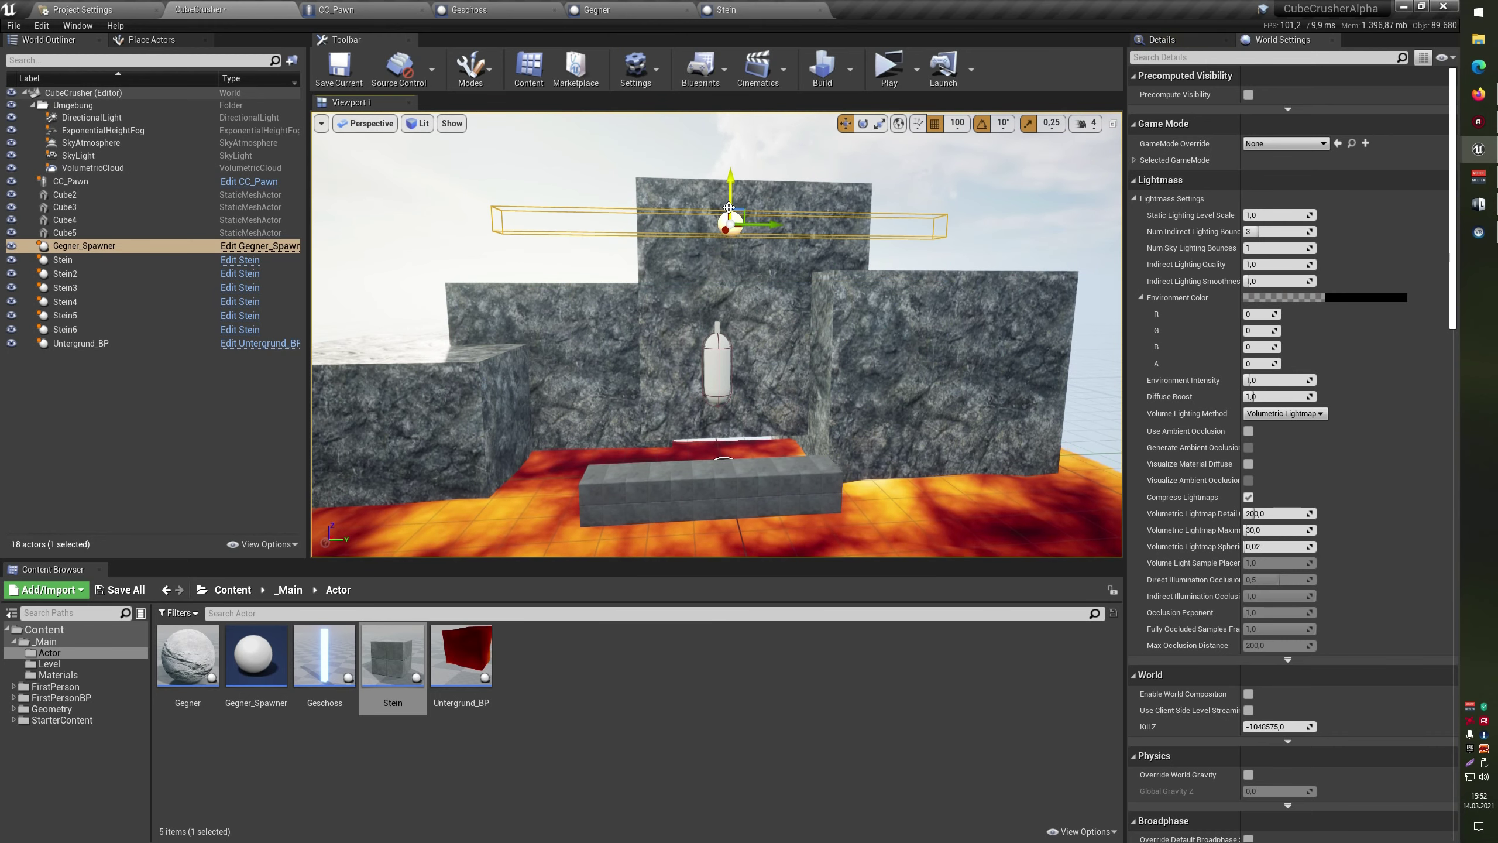
Select all six stone blocks in the row, Stein through Stein6
left_click(591, 519)
left_click(646, 502, "ctrl")
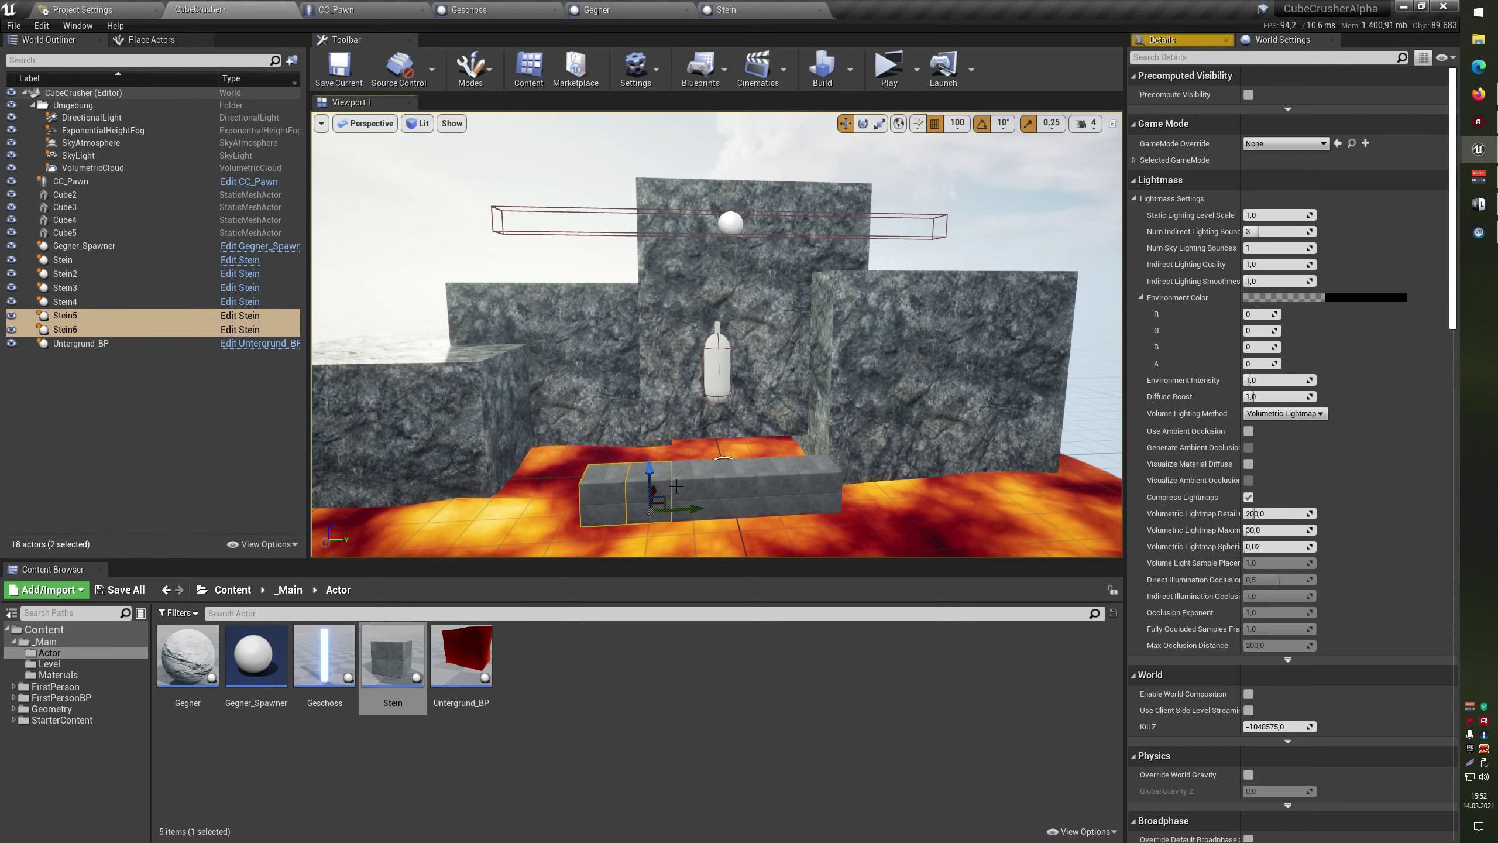
left_click(691, 501, "ctrl")
left_click(738, 497, "ctrl")
left_click(782, 484, "ctrl")
left_click(823, 490, "ctrl")
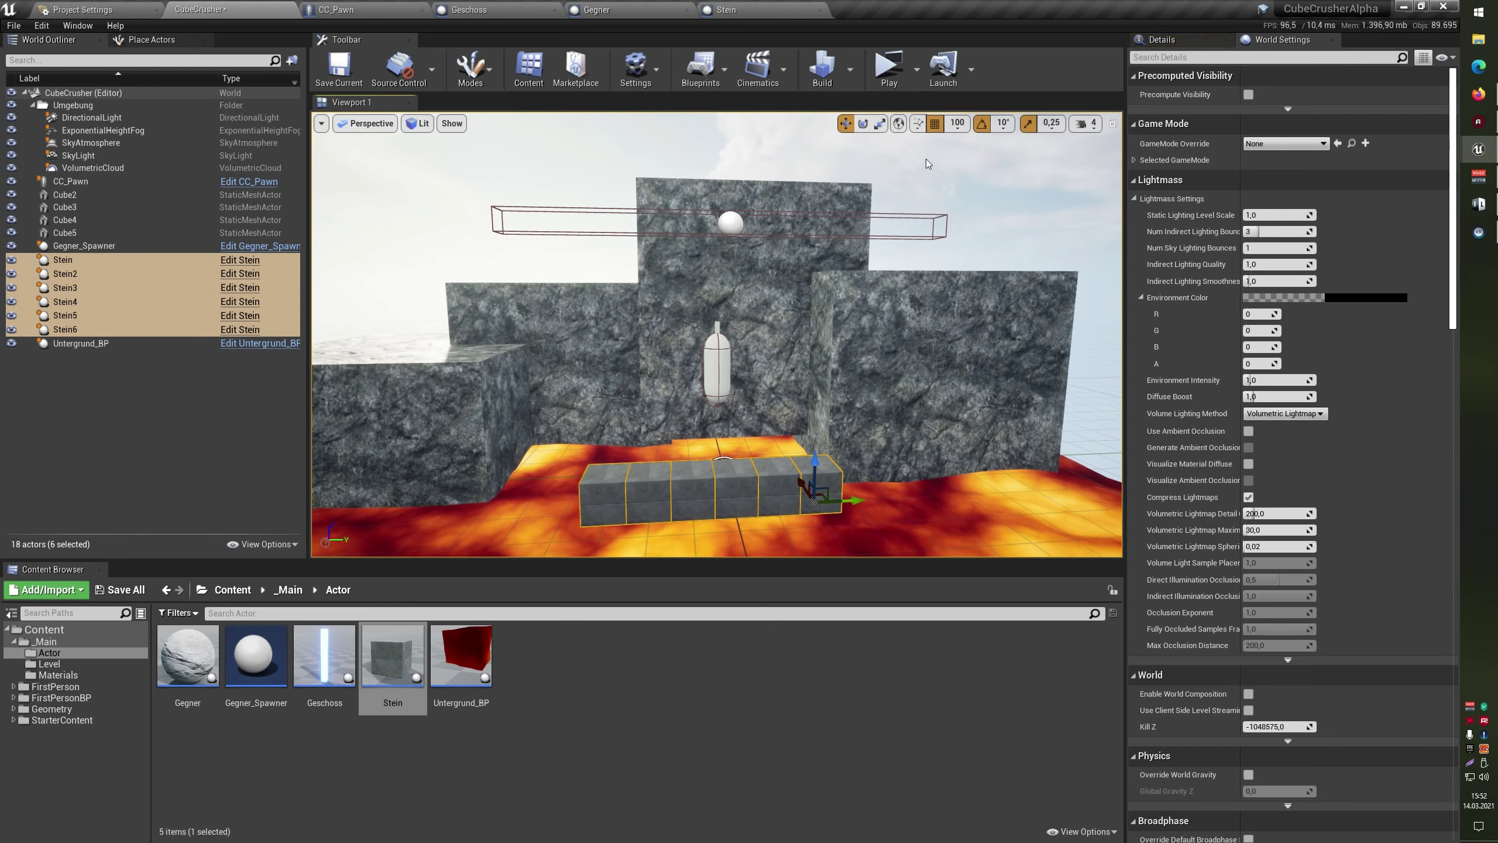
Set the grid snap size to 50 and run a short play test firing a projectile
left_click(957, 122)
left_click(983, 198)
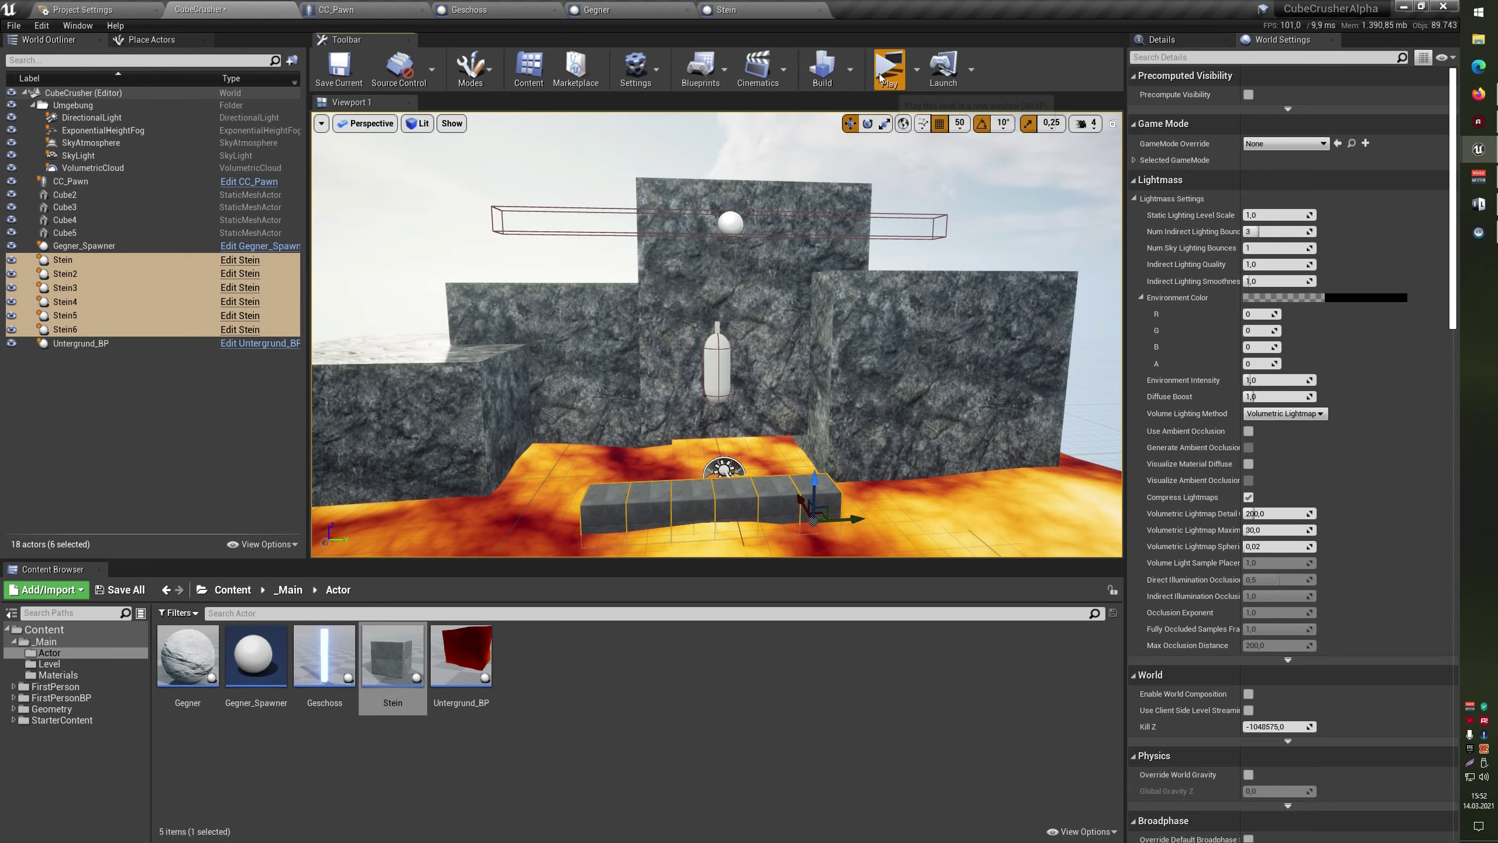
left_click(889, 66)
left_click(798, 295)
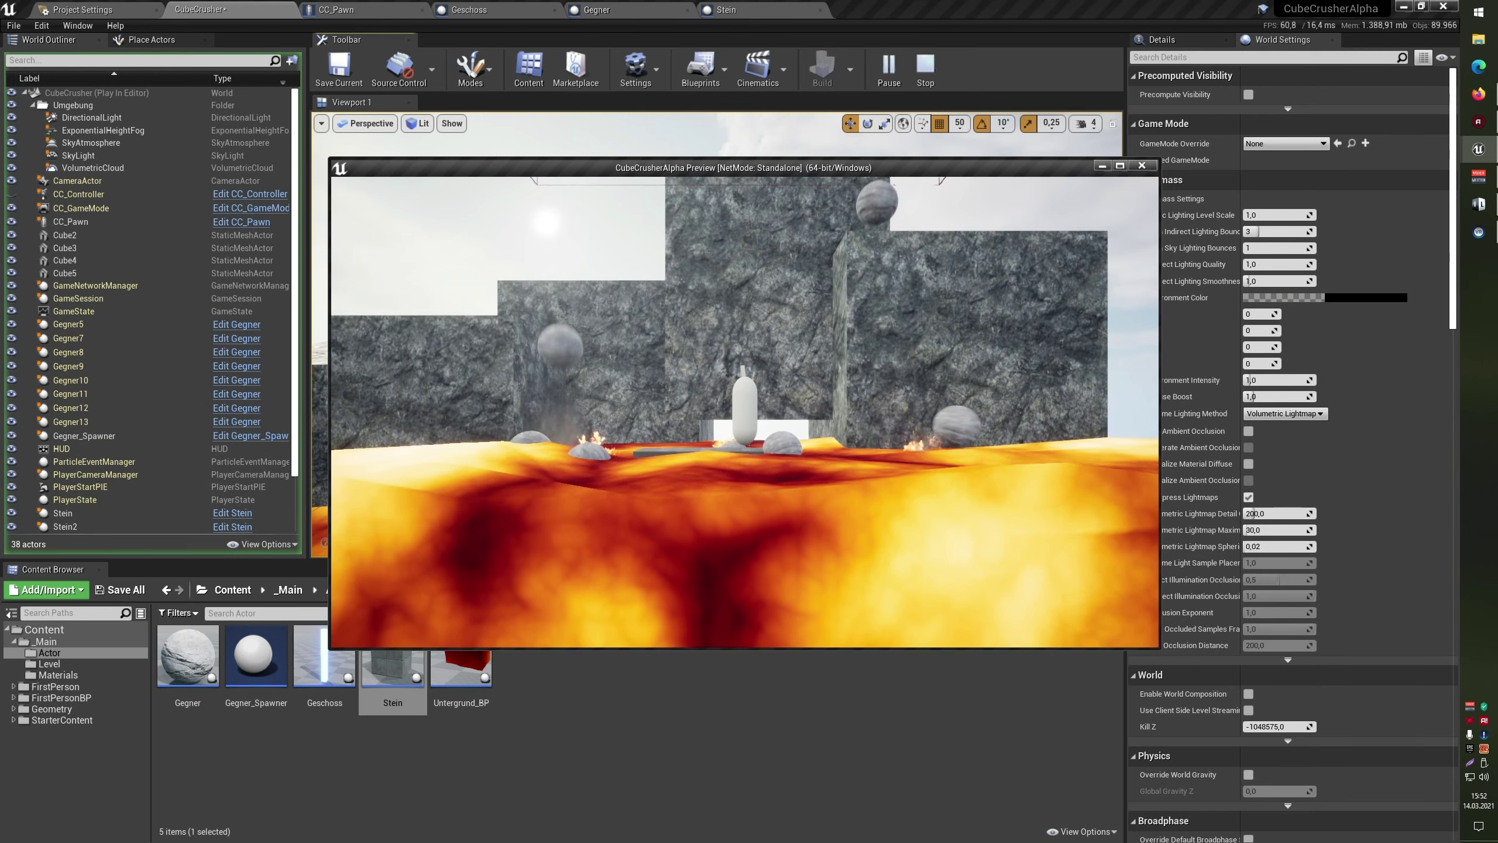
key("Escape")
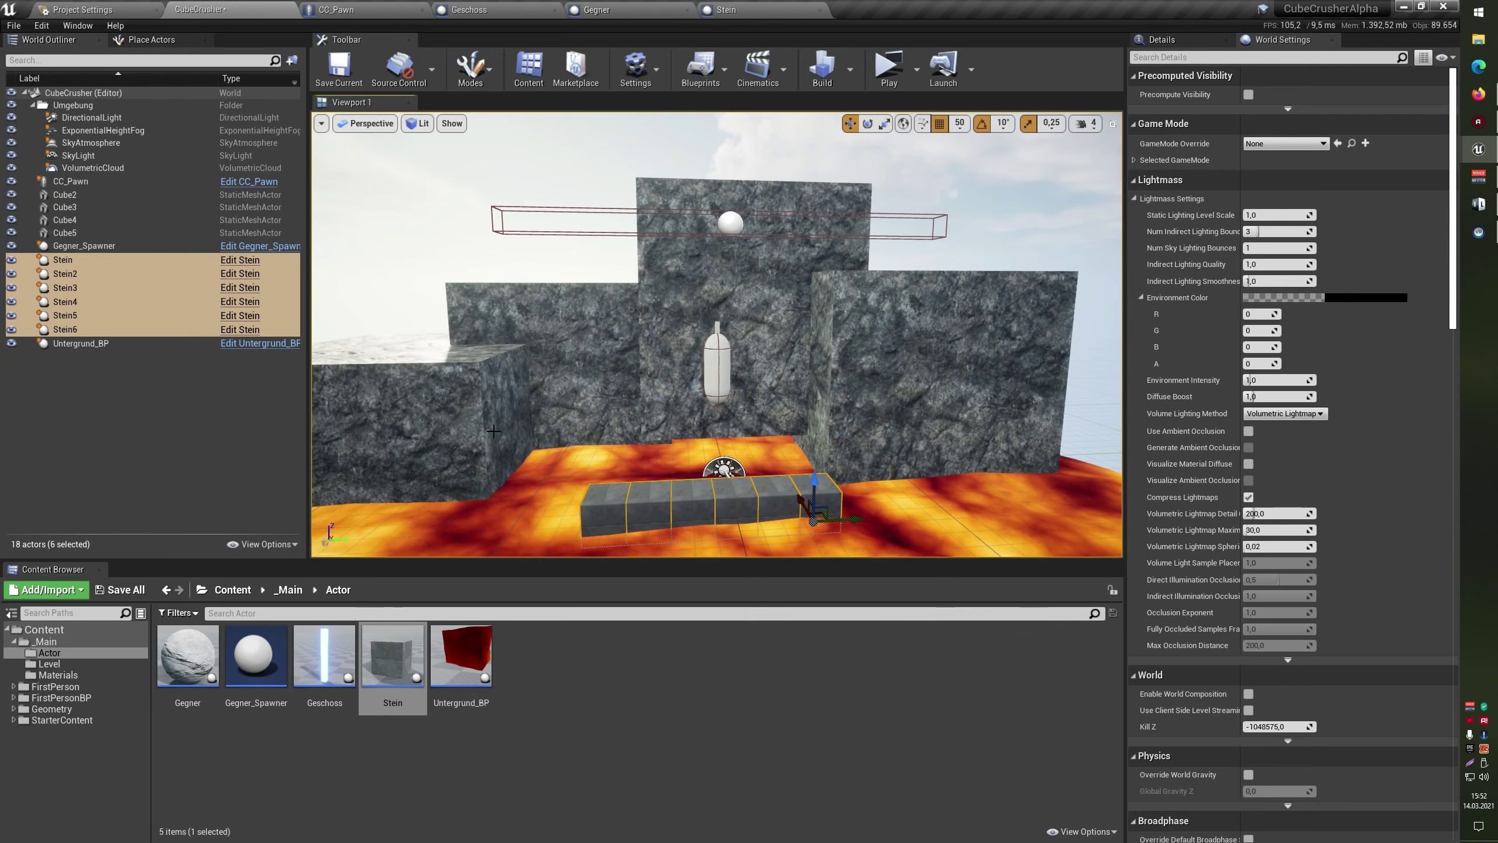
Alt-drag Stein4 to add duplicate stones at the right end of the row
left_click(115, 477)
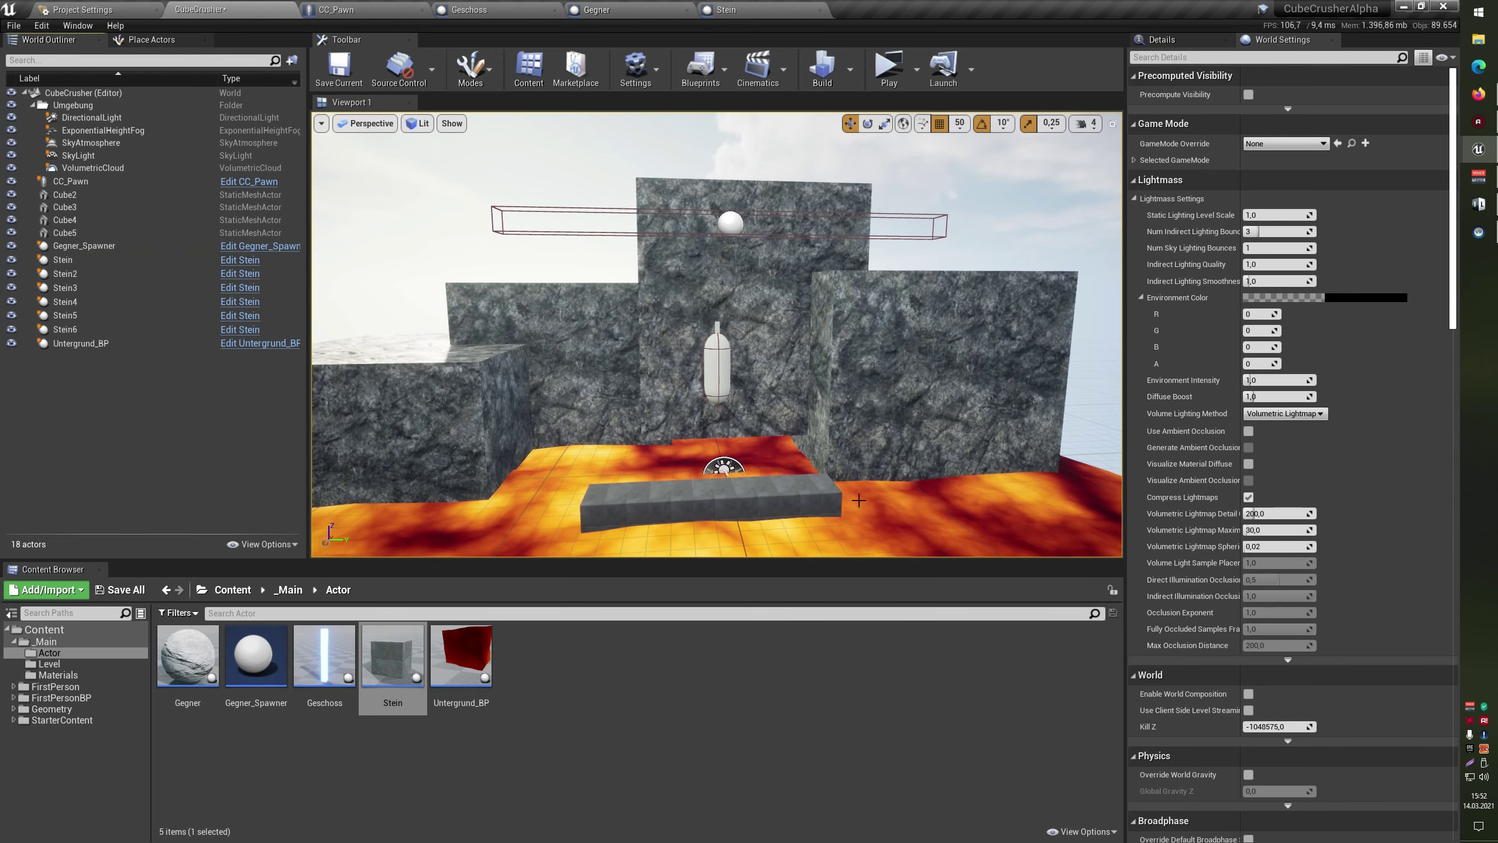
left_click(842, 507)
left_click_drag(847, 520, 953, 513, "alt")
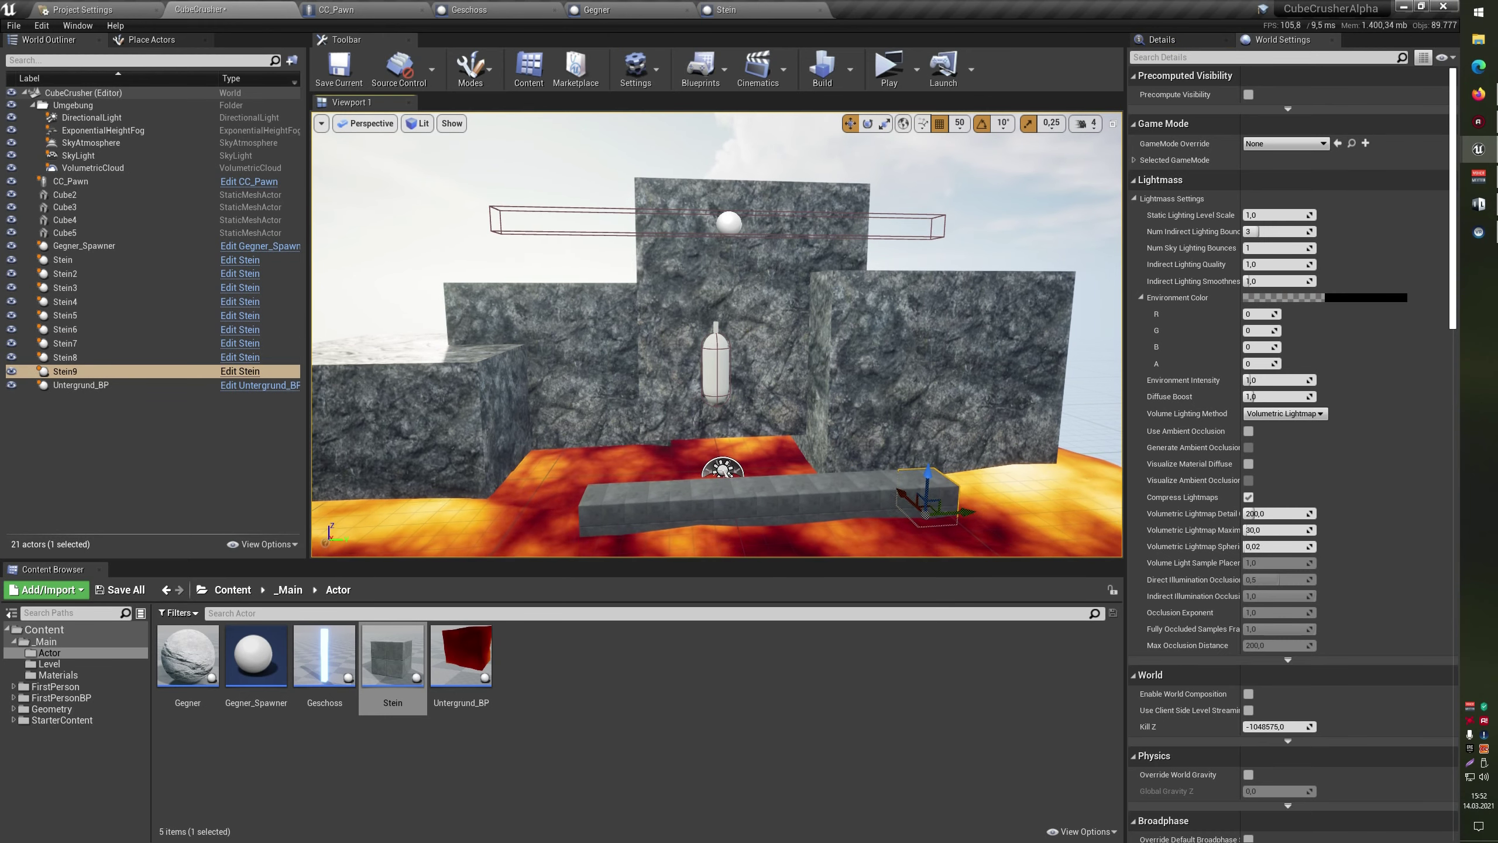
Alt-drag Stein6 to add duplicates at the left end, then show the Stein blueprint's Event Graph
left_click(624, 525)
left_click_drag(624, 525, 567, 535, "alt")
scroll(667, 325, "down", 2)
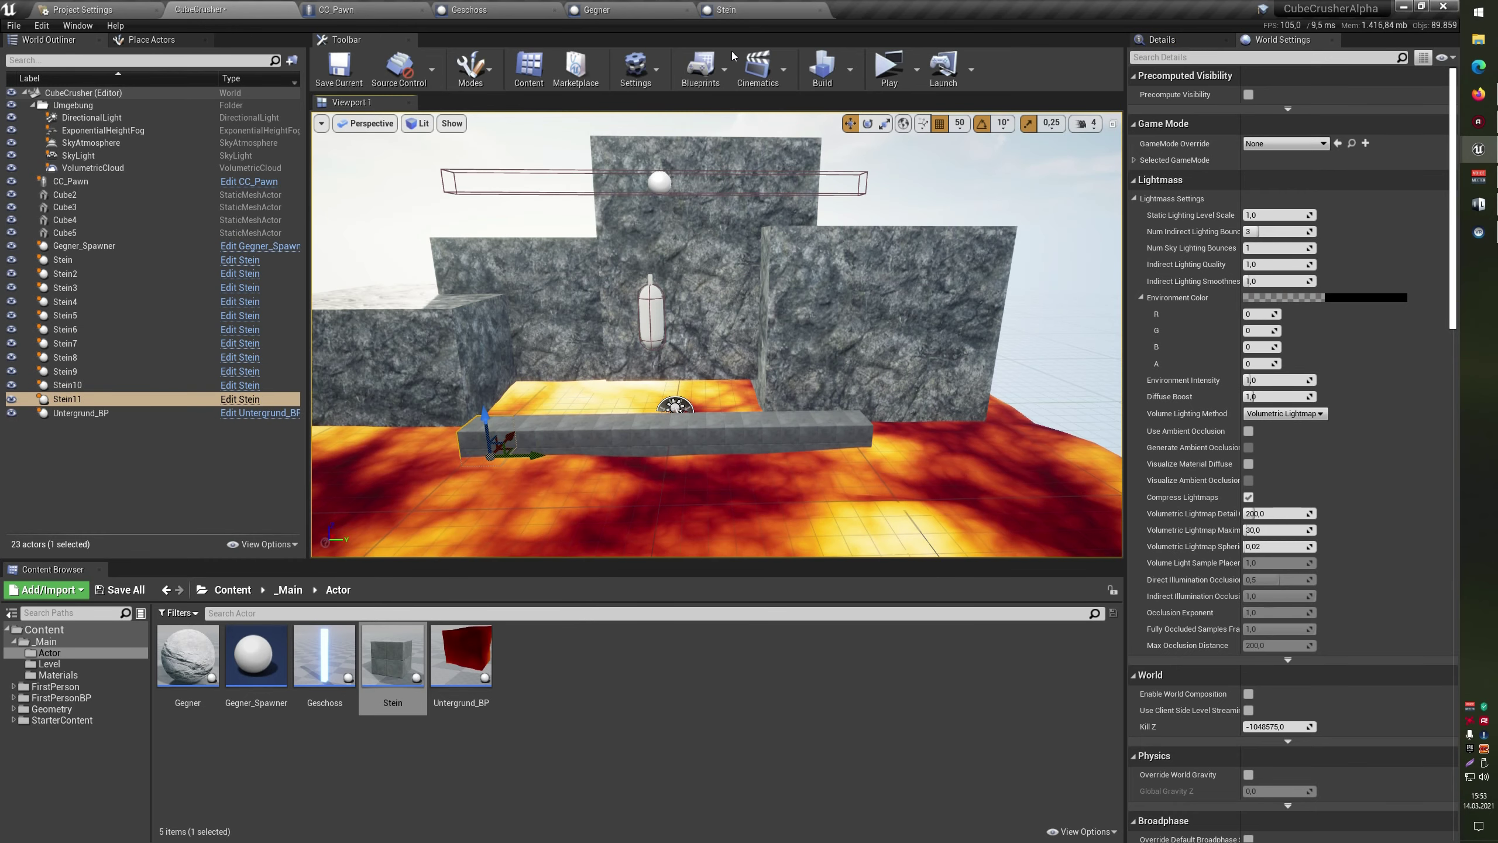
left_click(759, 6)
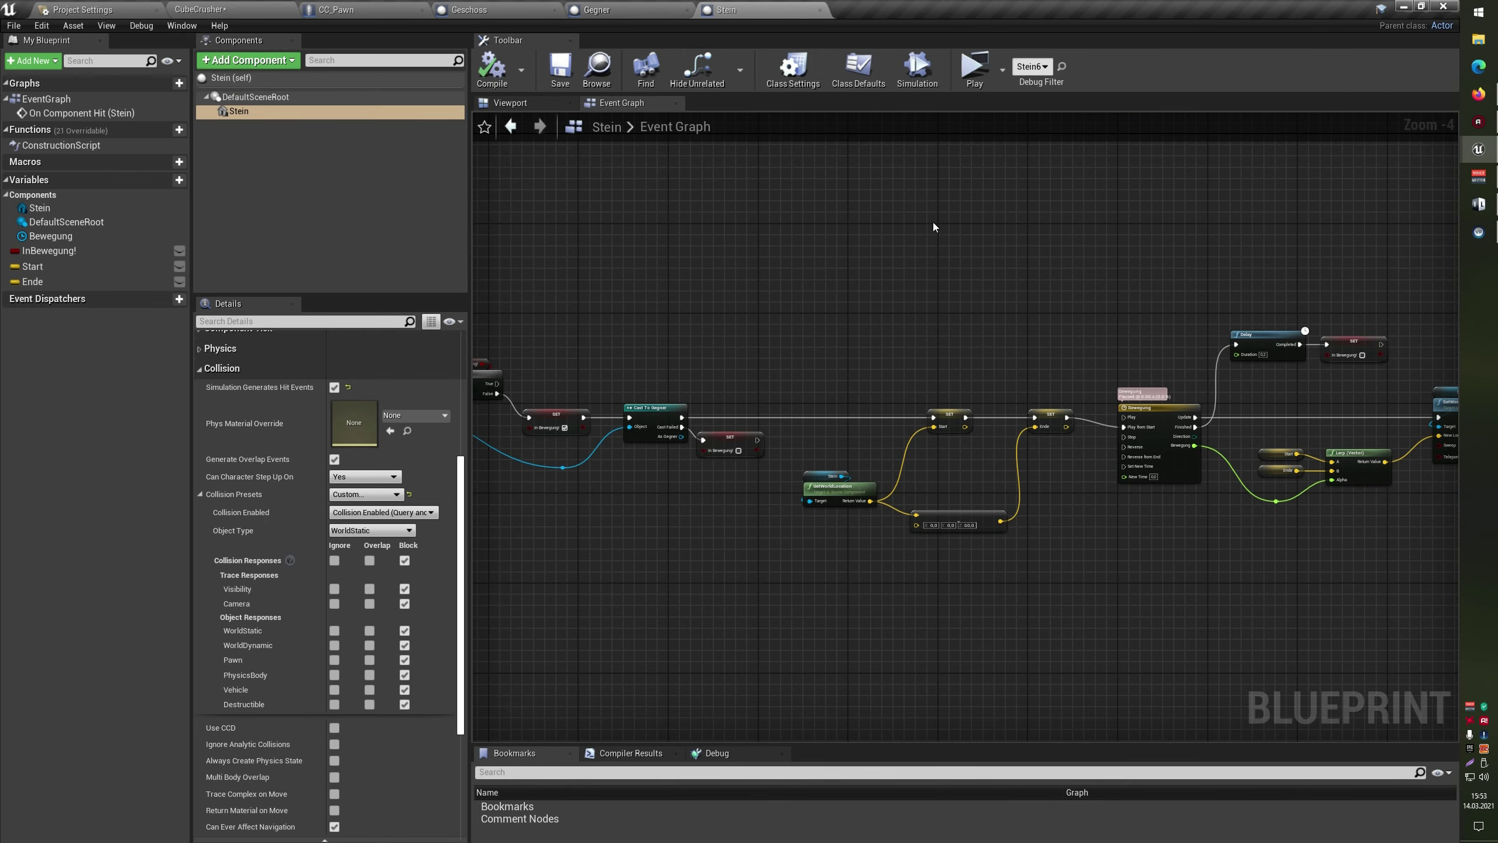
scroll(1070, 227, "down", 2)
scroll(843, 232, "up", 4)
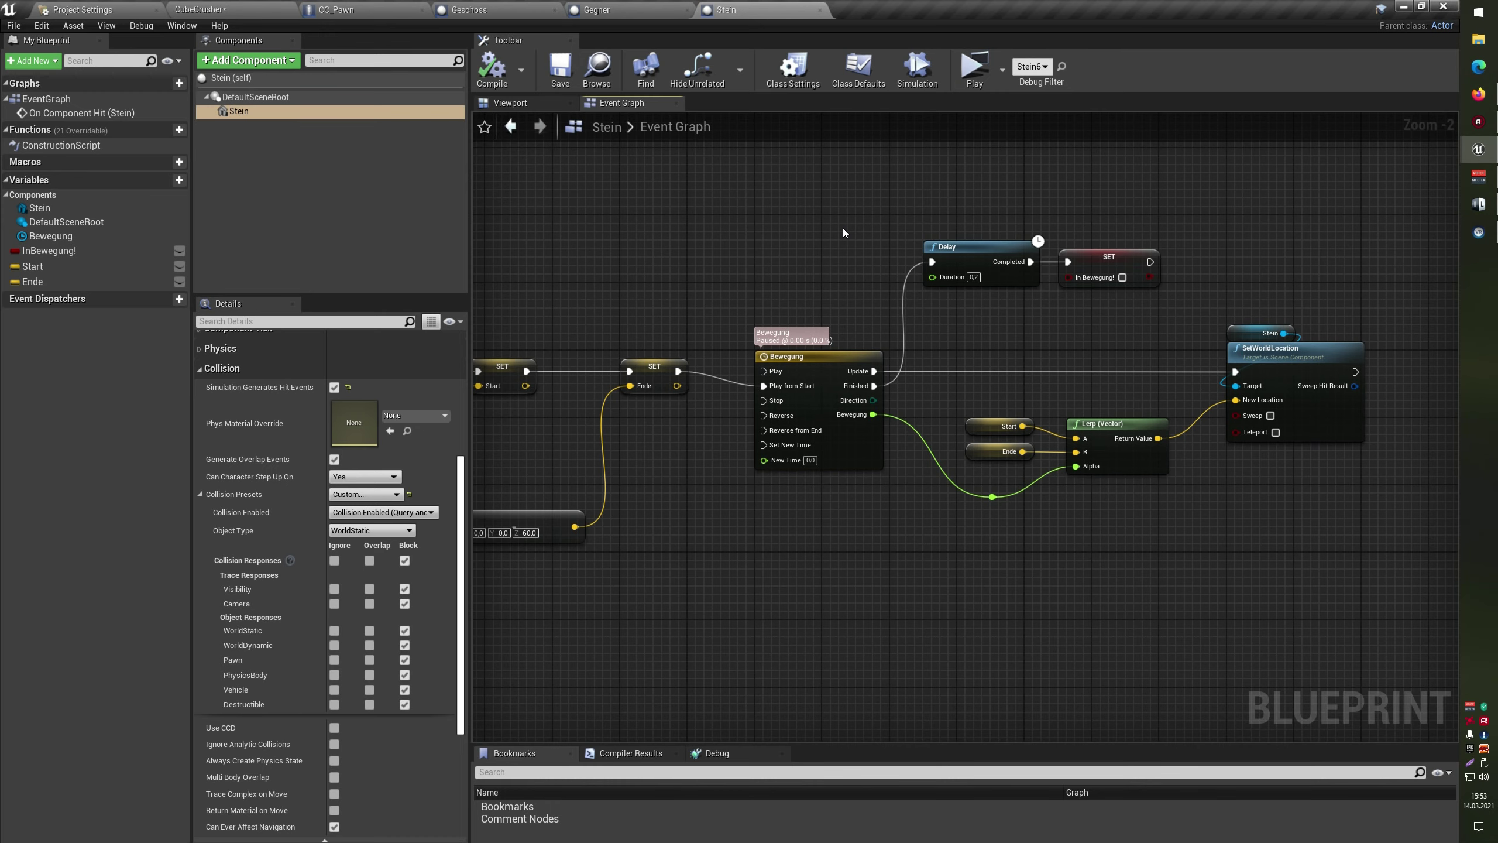
scroll(843, 232, "down", 5)
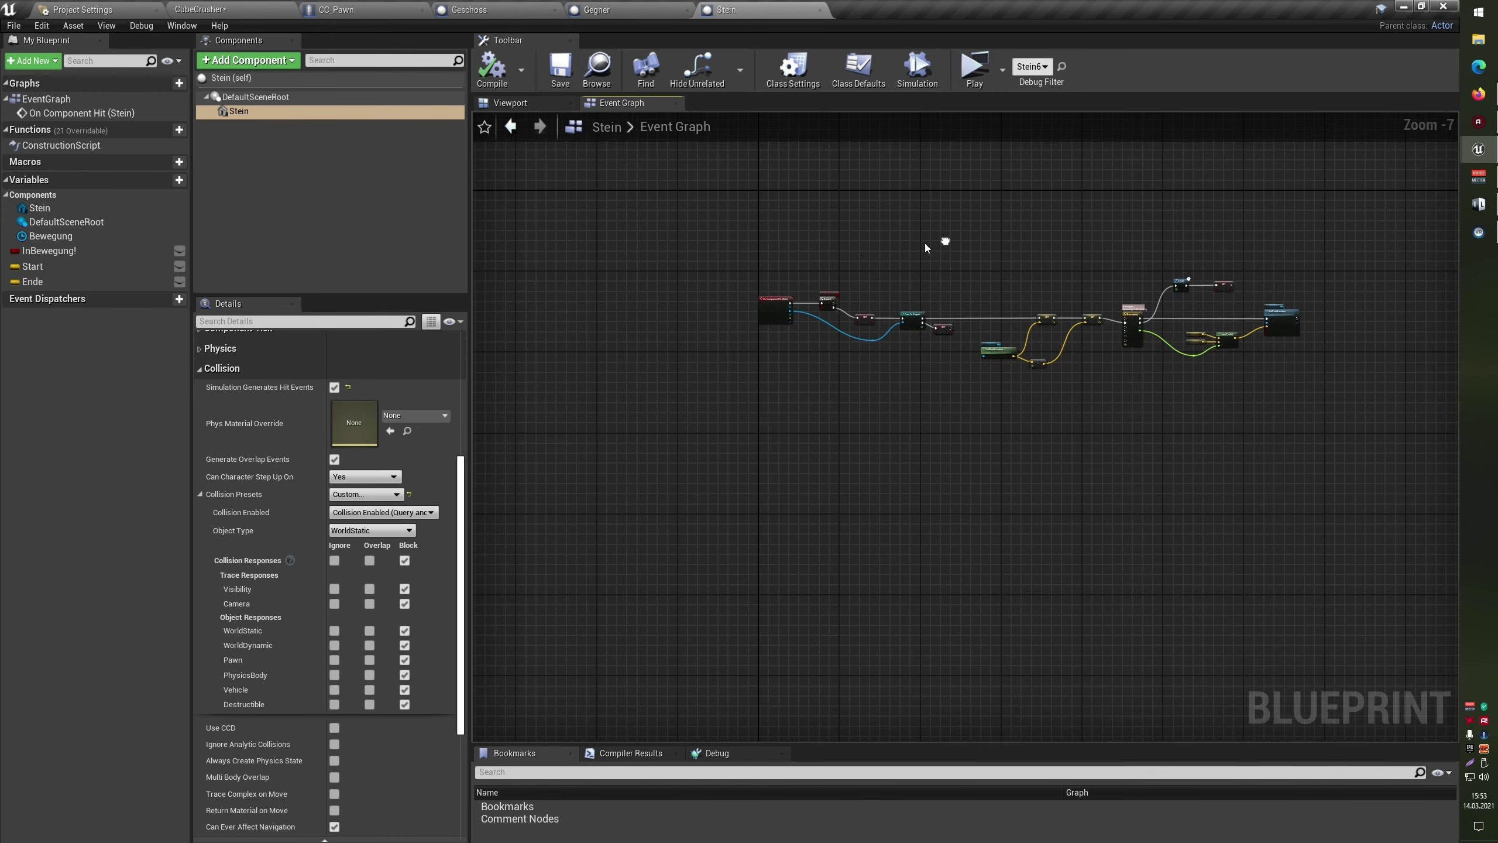
key("ctrl+a")
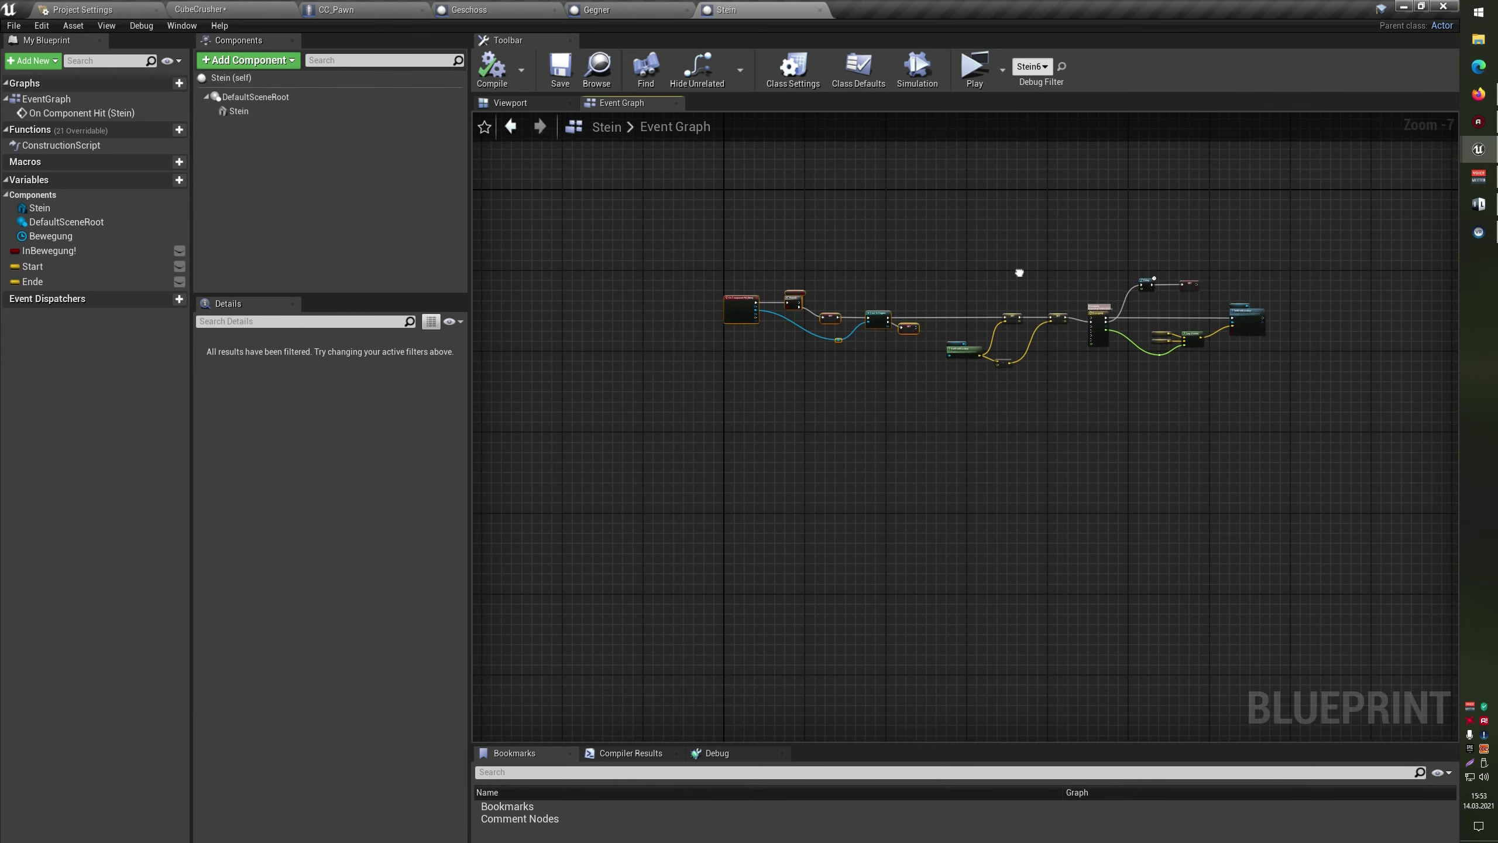
right_click_drag(1020, 271, 776, 265)
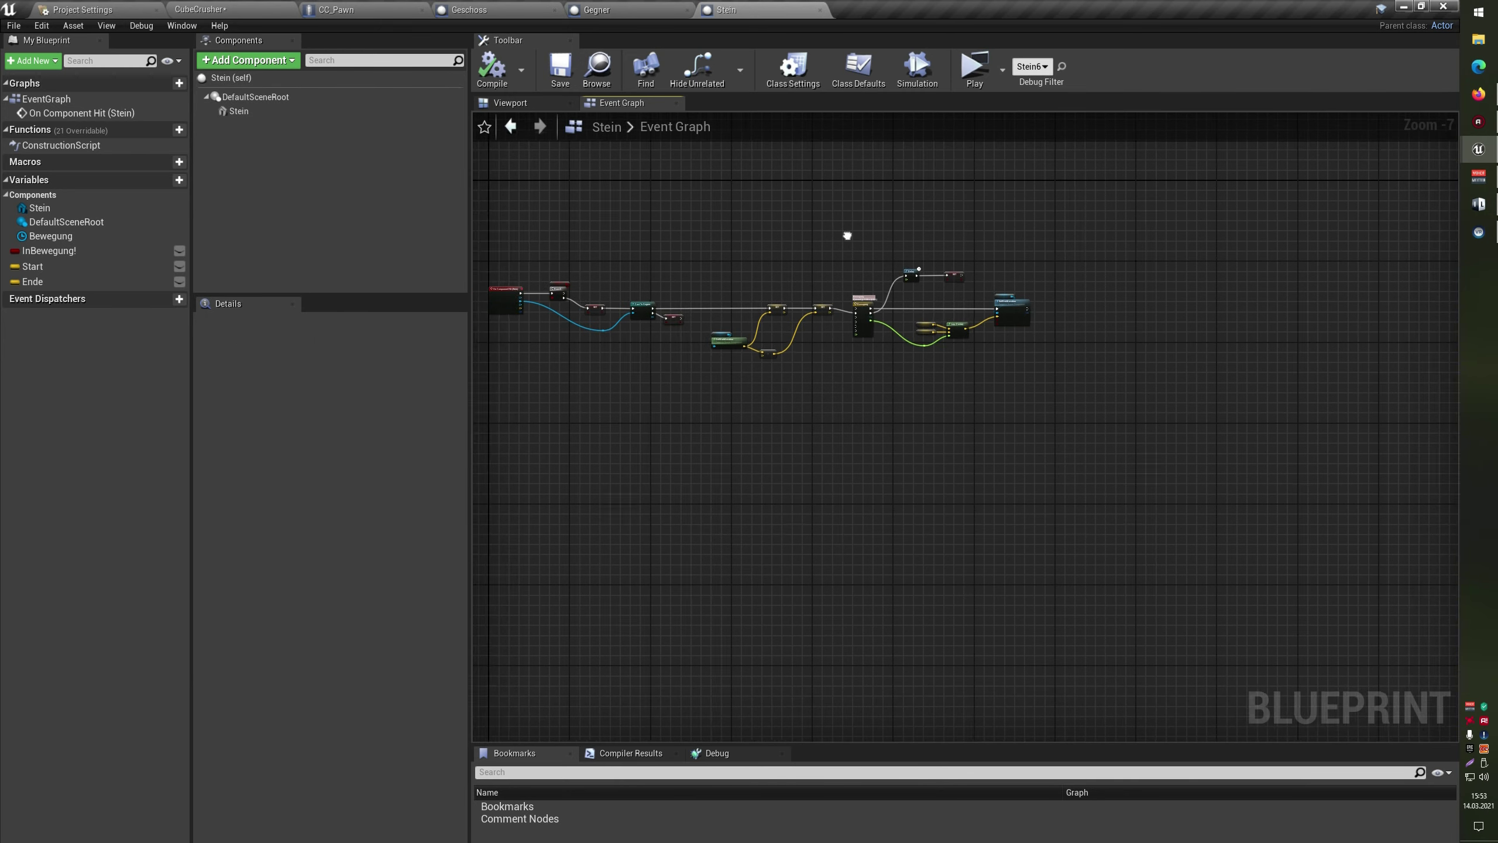
right_click_drag(1004, 242, 873, 248)
scroll(826, 313, "up", 5)
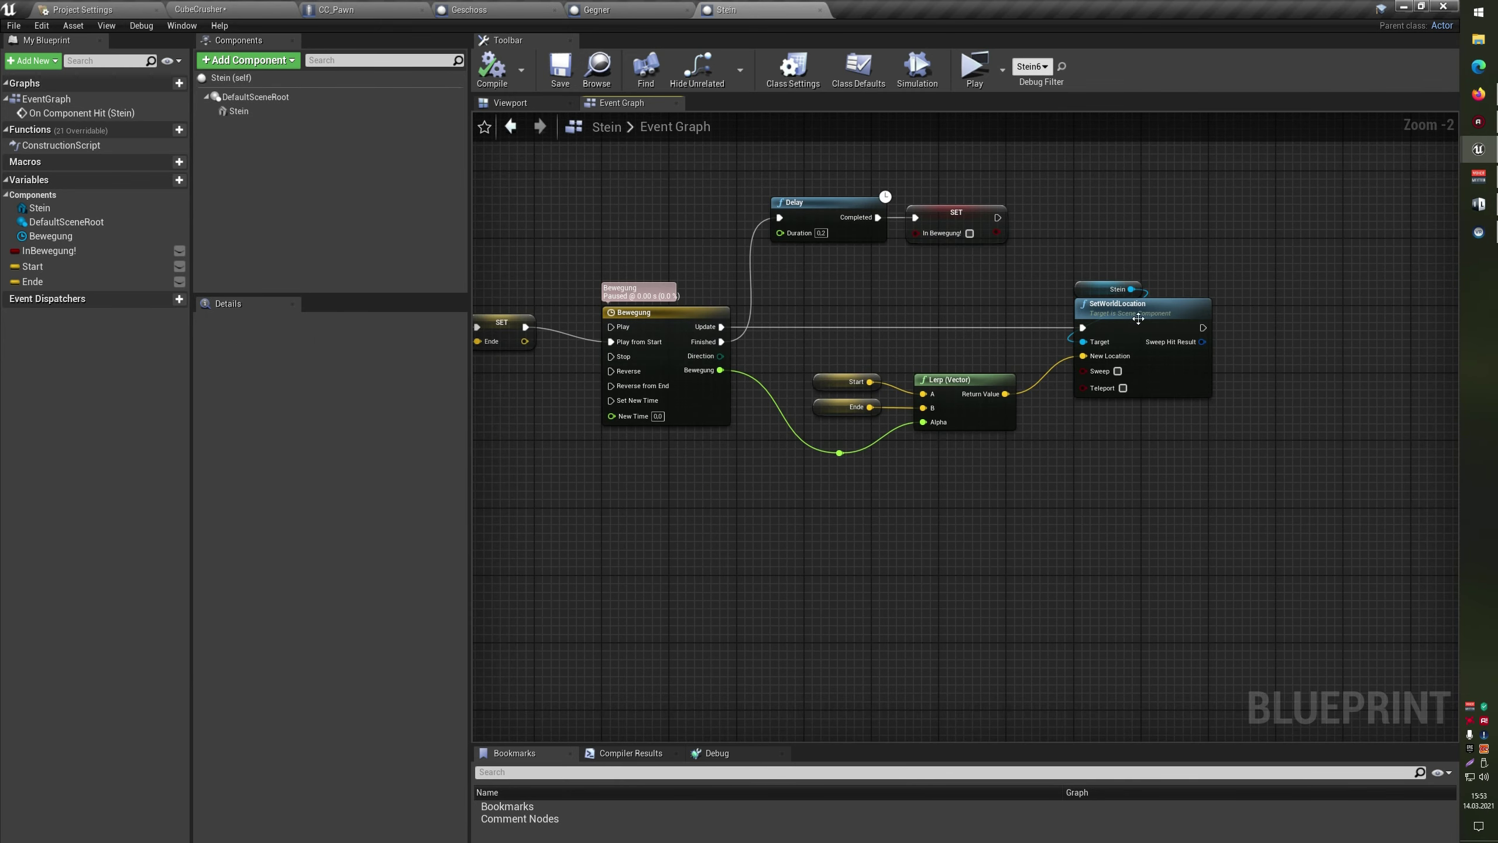
mouse_move(1203, 328)
left_mouse_down()
mouse_move(1283, 273)
mouse_move(1339, 331)
left_mouse_up()
left_click_drag(747, 186, 1024, 231)
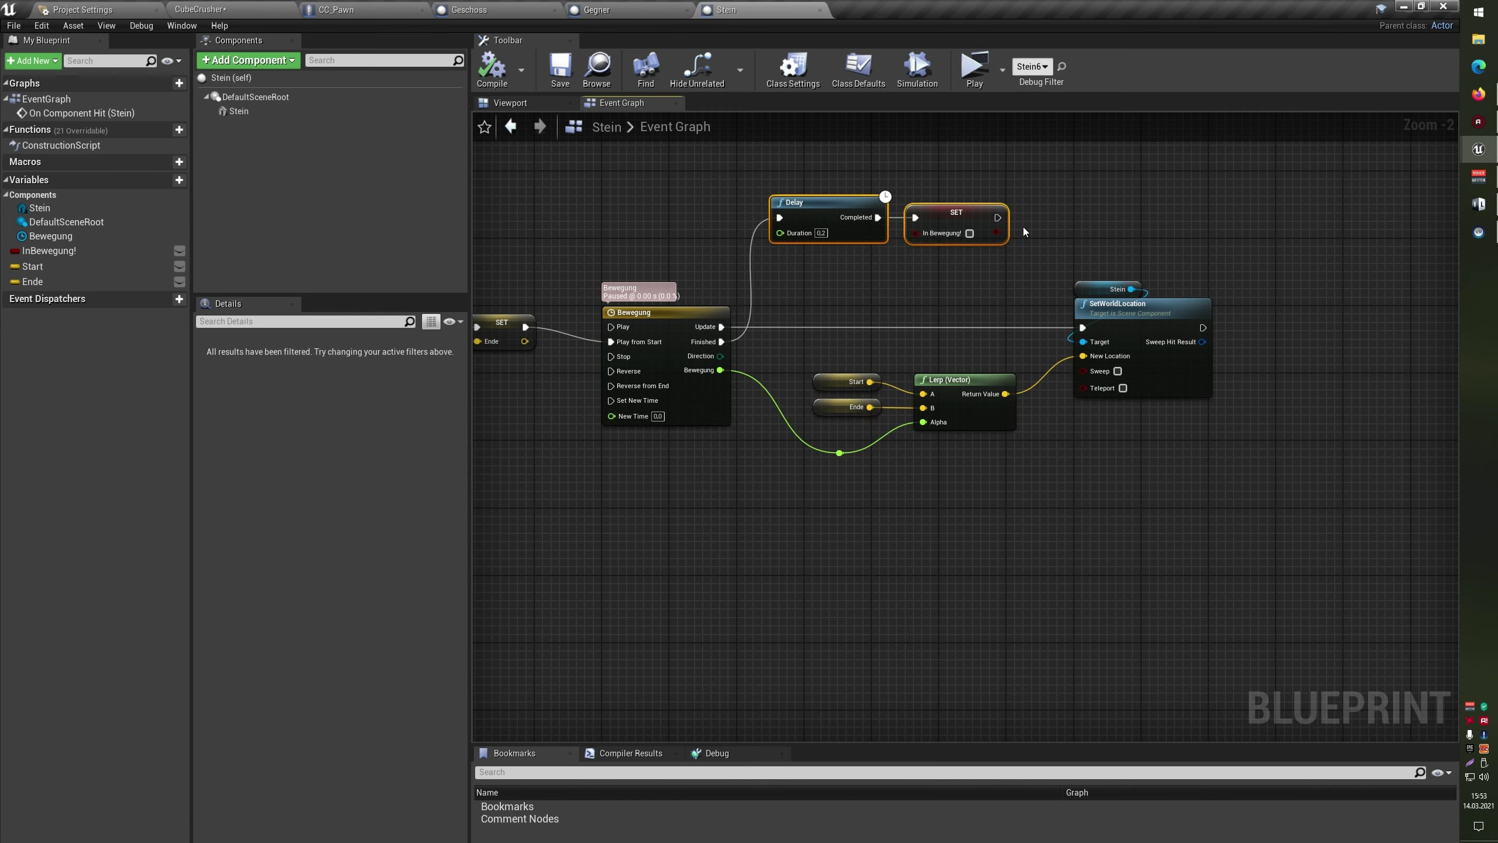
right_click_drag(1227, 317, 1117, 333)
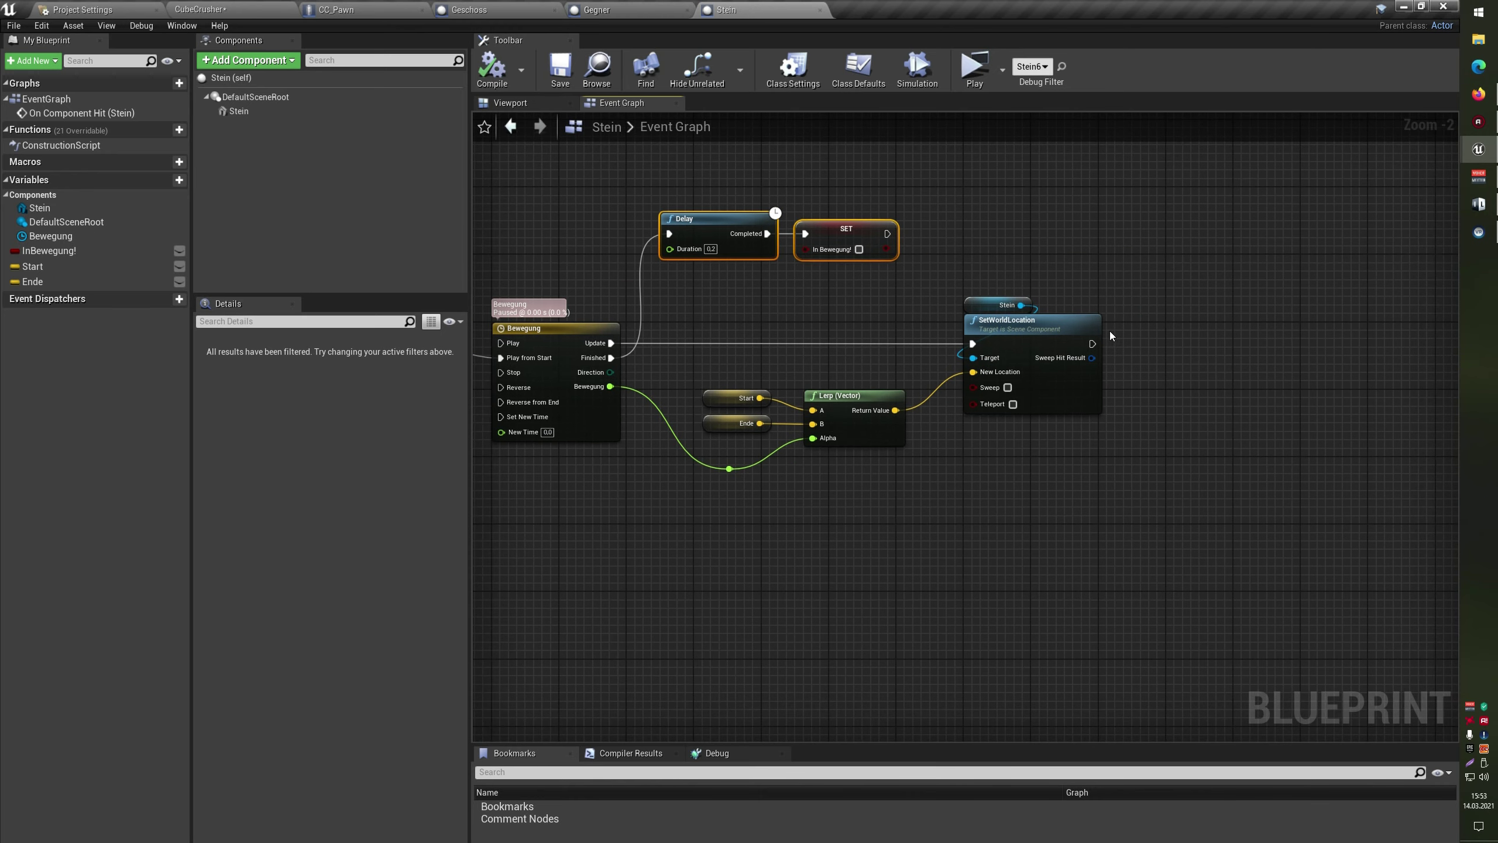
left_click(1183, 305)
right_click_drag(1212, 298, 1104, 300)
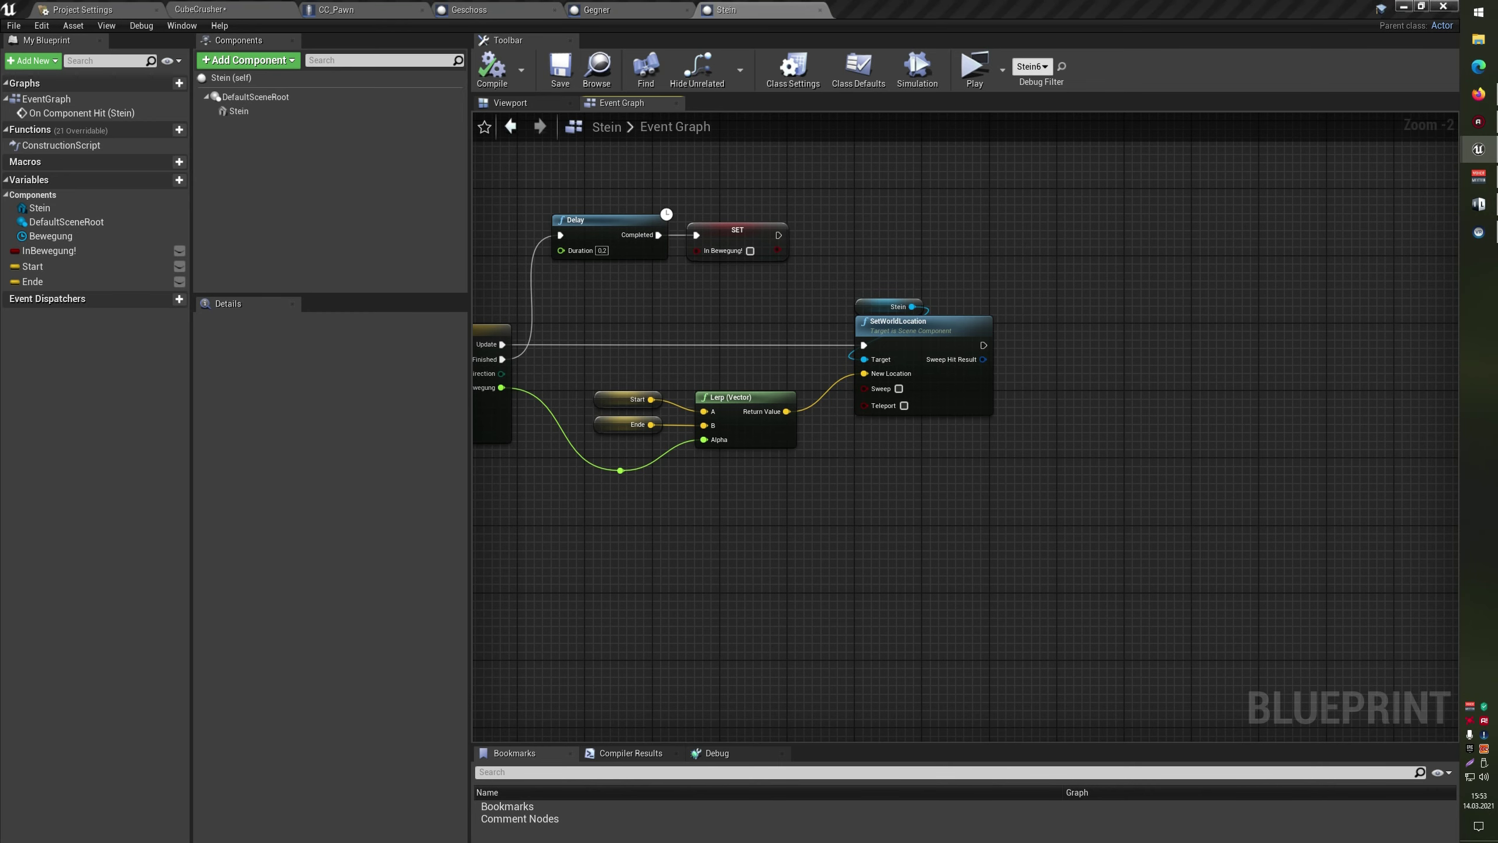
right_click_drag(997, 348, 859, 347)
Add a Do Once node after SetWorldLocation and compile the blueprint
left_click_drag(845, 344, 941, 344)
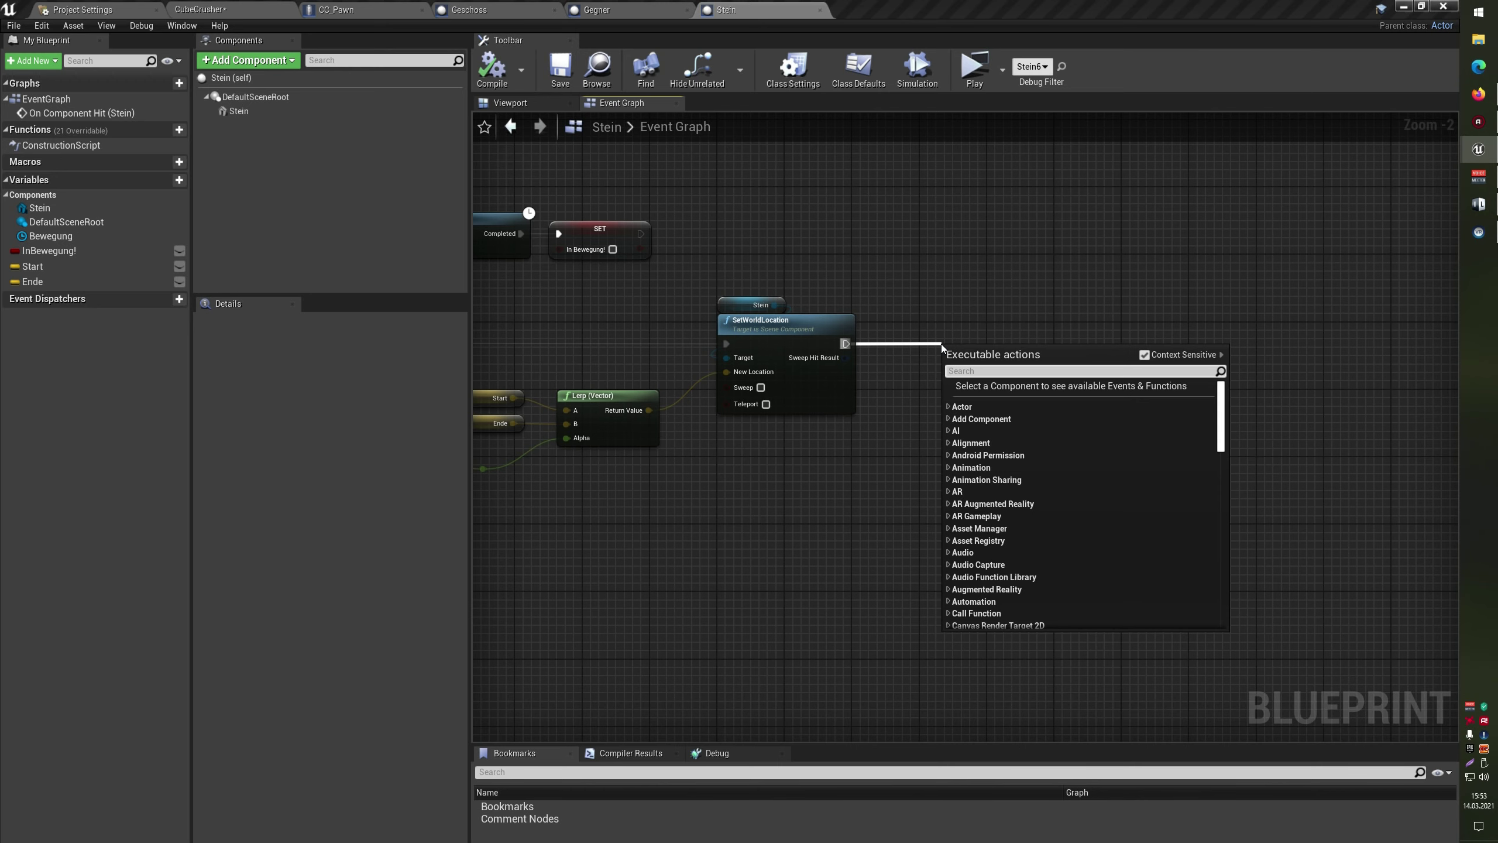
type("do once")
key("Return")
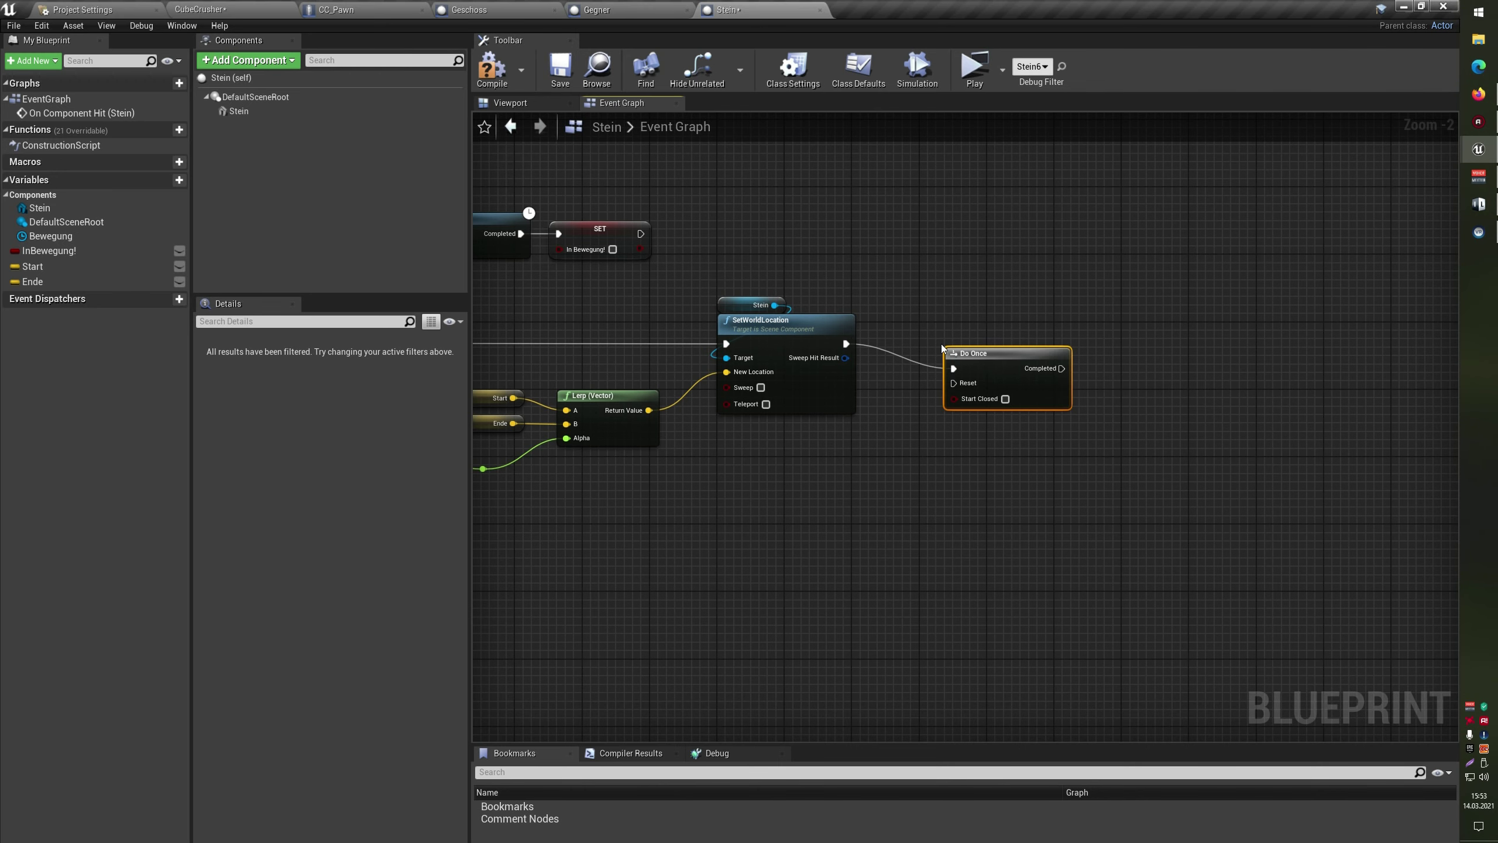
left_click_drag(979, 341, 961, 341)
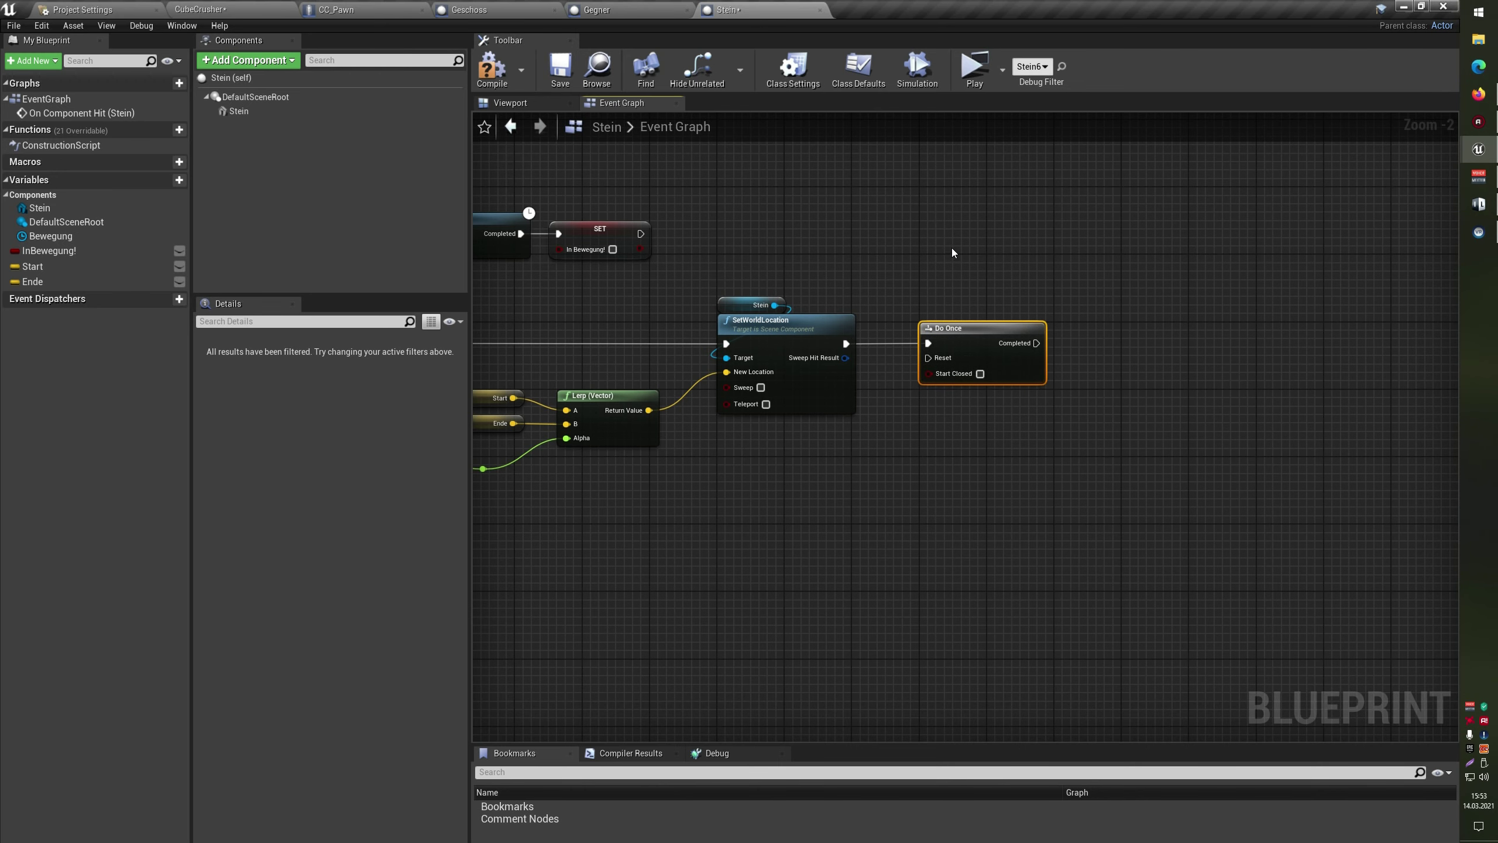
left_click(499, 65)
Try pulling a wire from Do Once's Completed output, then undo the dropped wire
right_click_drag(1146, 363, 1005, 401)
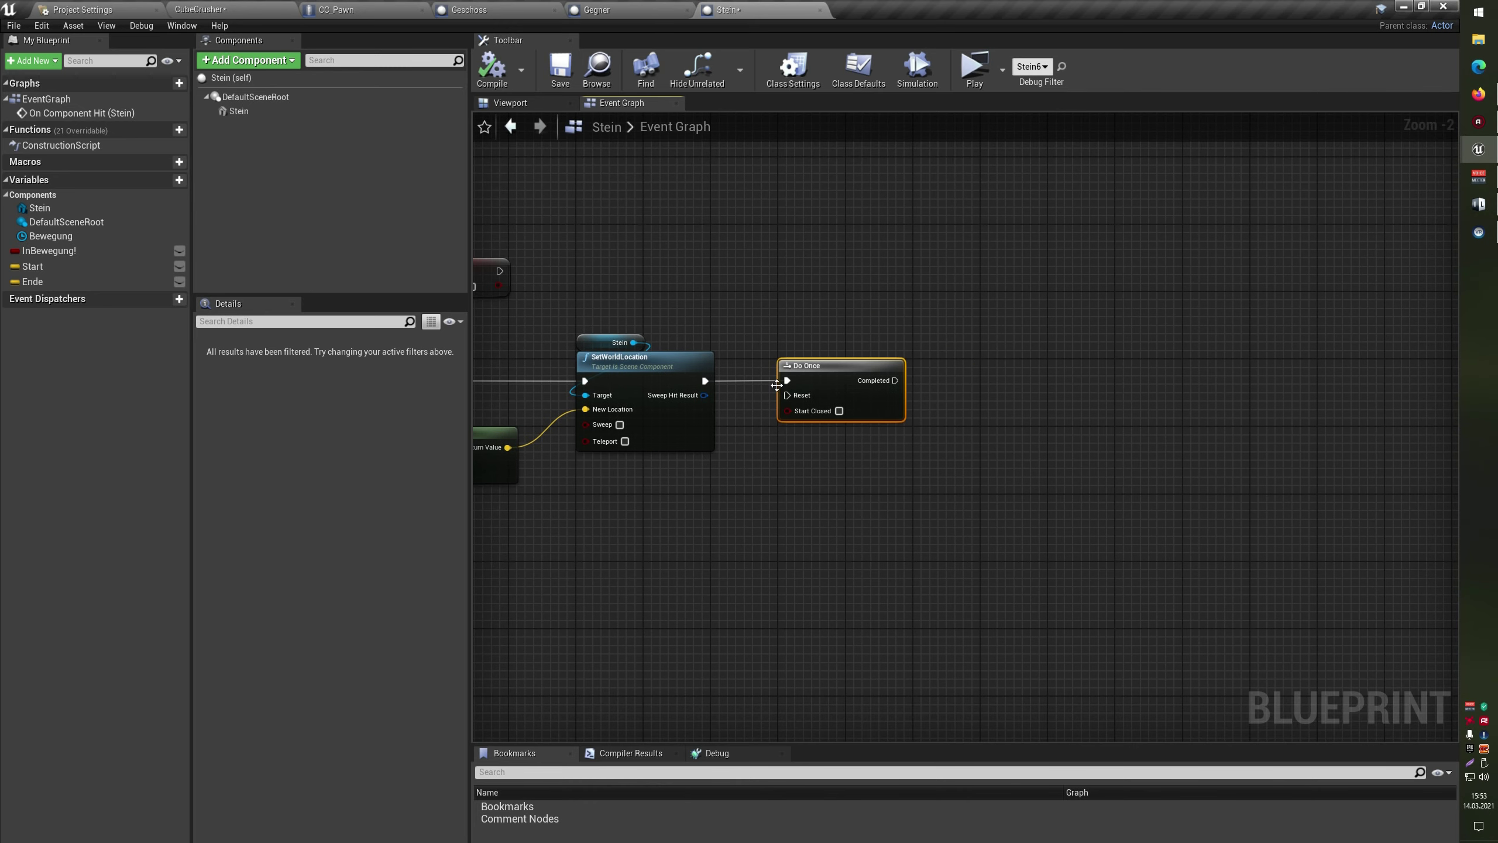
left_click_drag(869, 388, 1019, 385)
left_click_drag(1130, 373, 950, 404)
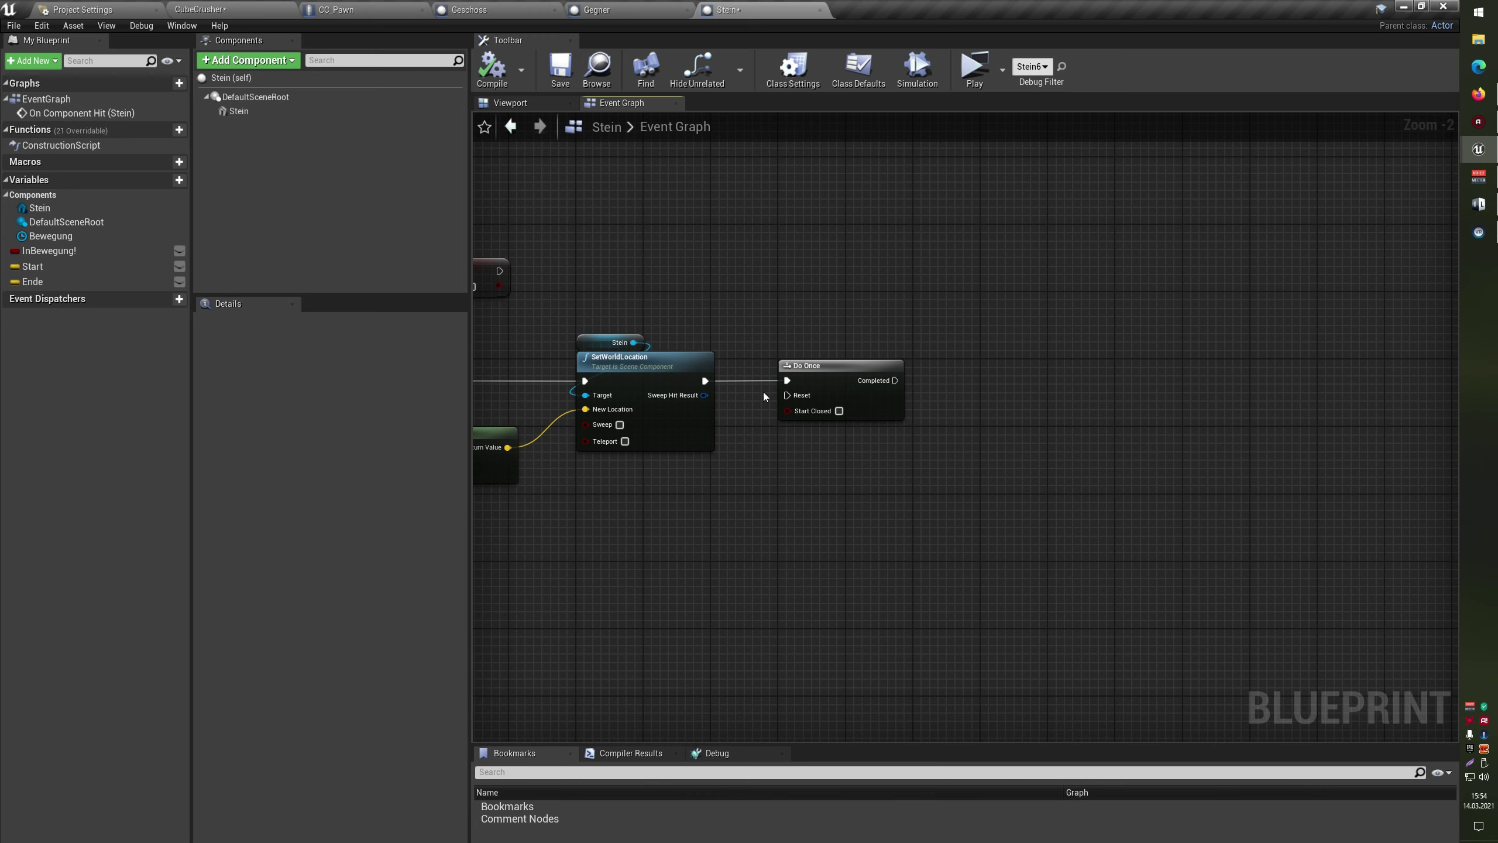
left_click(784, 373)
mouse_move(894, 381)
left_mouse_down()
mouse_move(1027, 370)
mouse_move(783, 381)
left_mouse_up()
left_click_drag(783, 381, 783, 372)
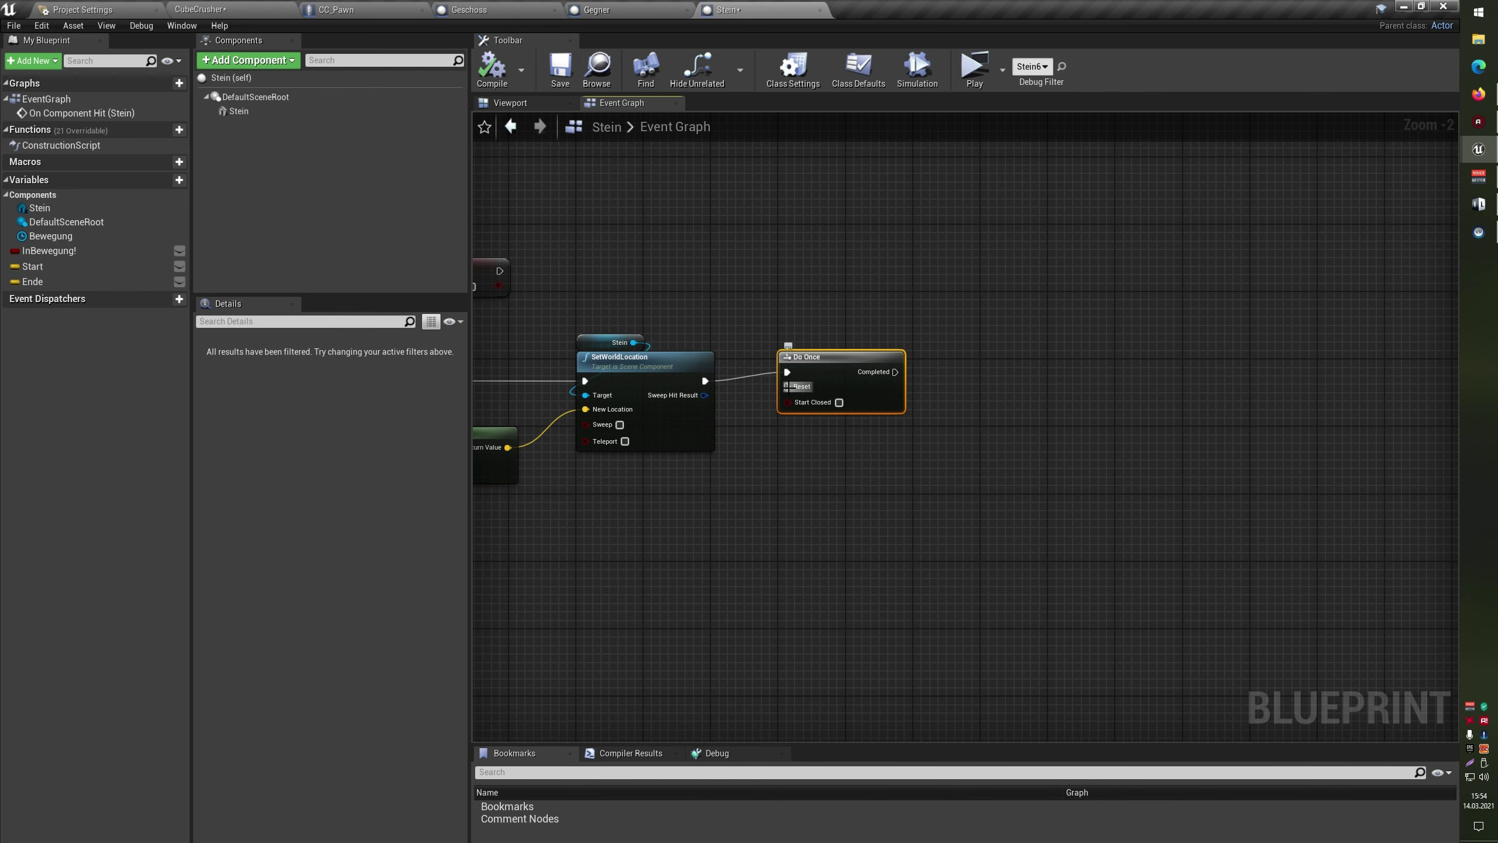
key("ctrl+z")
Add a Delay node (Duration 0,2) in free space right of Do Once
right_click_drag(1066, 380, 872, 390)
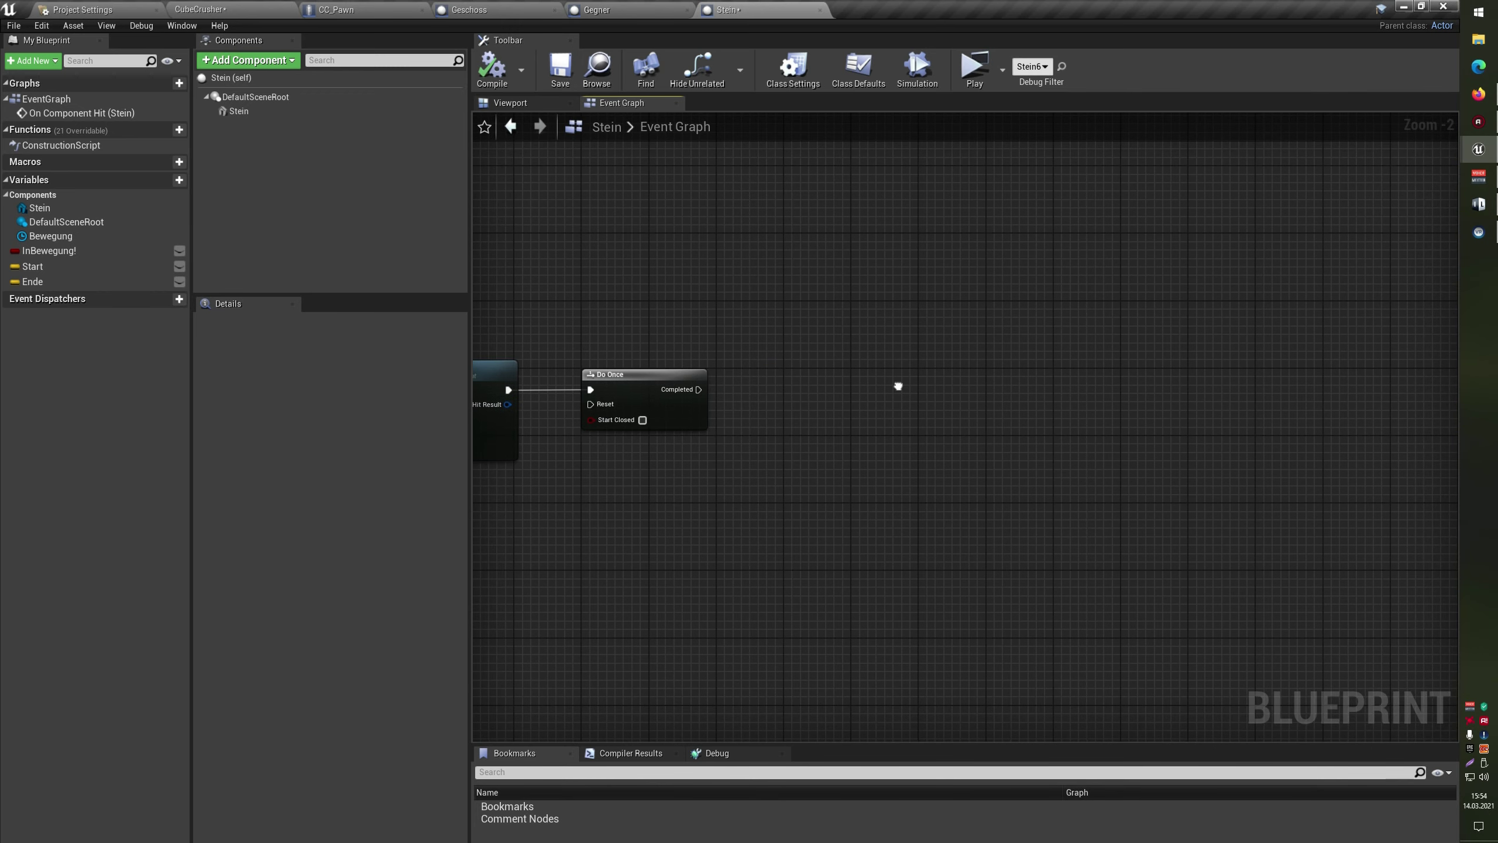
right_click(894, 384)
type("delay")
key("Return")
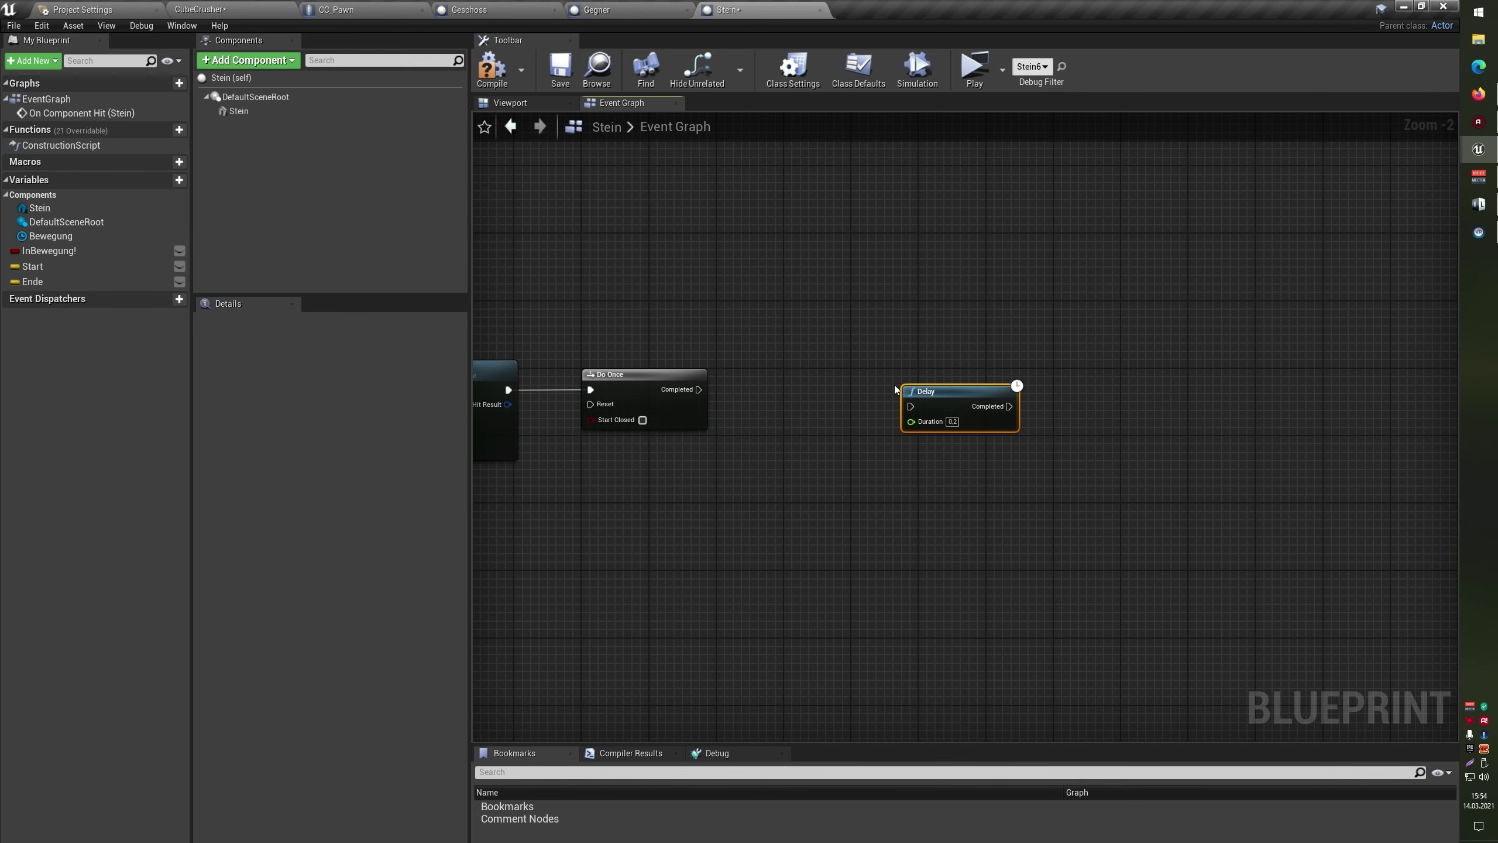
Wire Delay's Completed to Do Once's Reset, looping above the nodes via two reroute points
left_click_drag(1009, 406, 607, 407)
double_click(761, 415)
mouse_move(765, 431)
left_mouse_down()
mouse_move(585, 341)
mouse_move(1013, 343)
left_mouse_up()
double_click(651, 334)
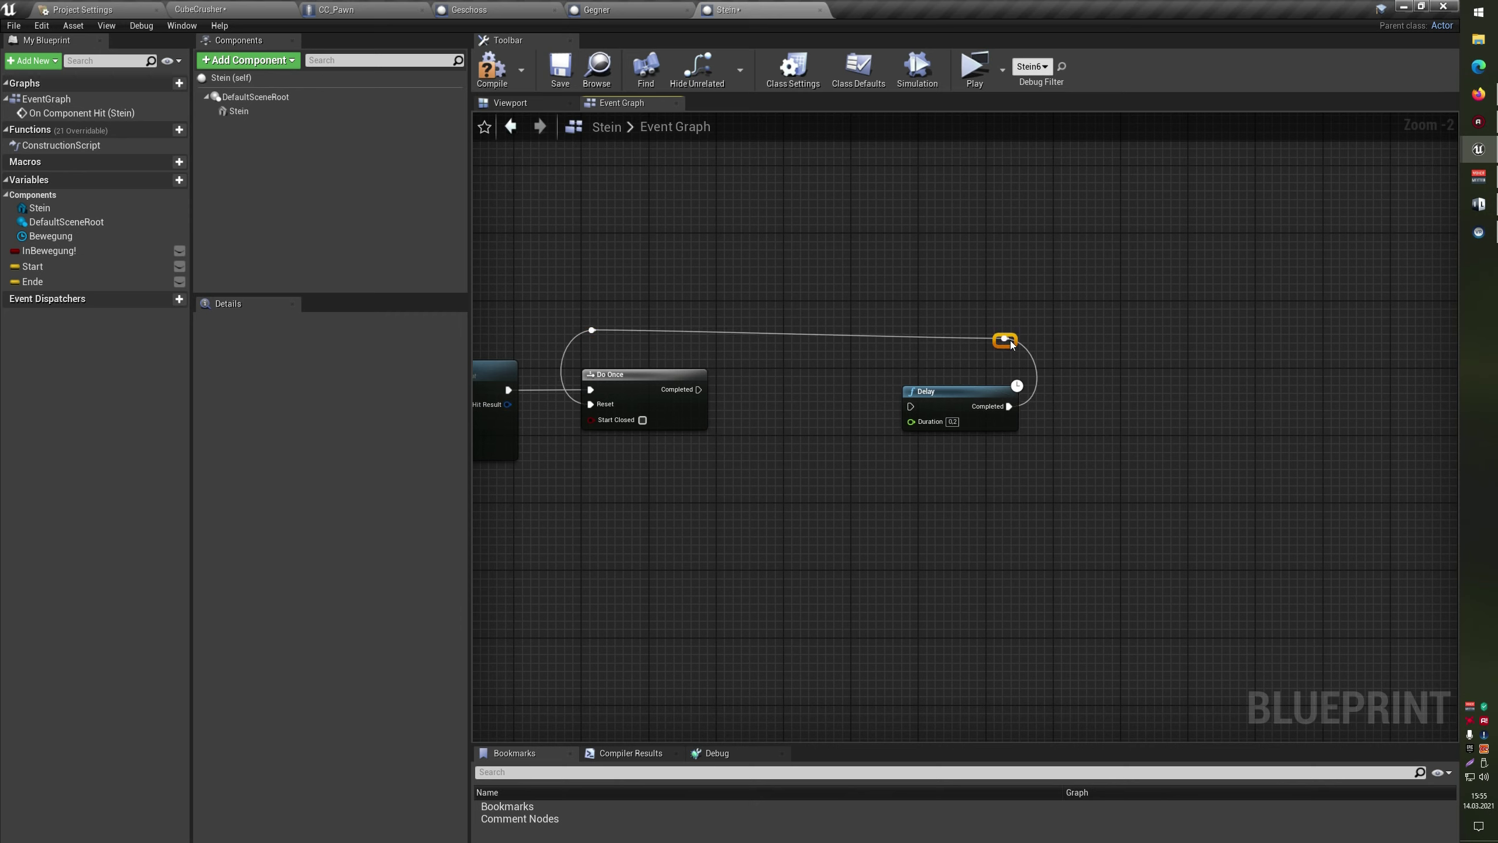
left_click(825, 474)
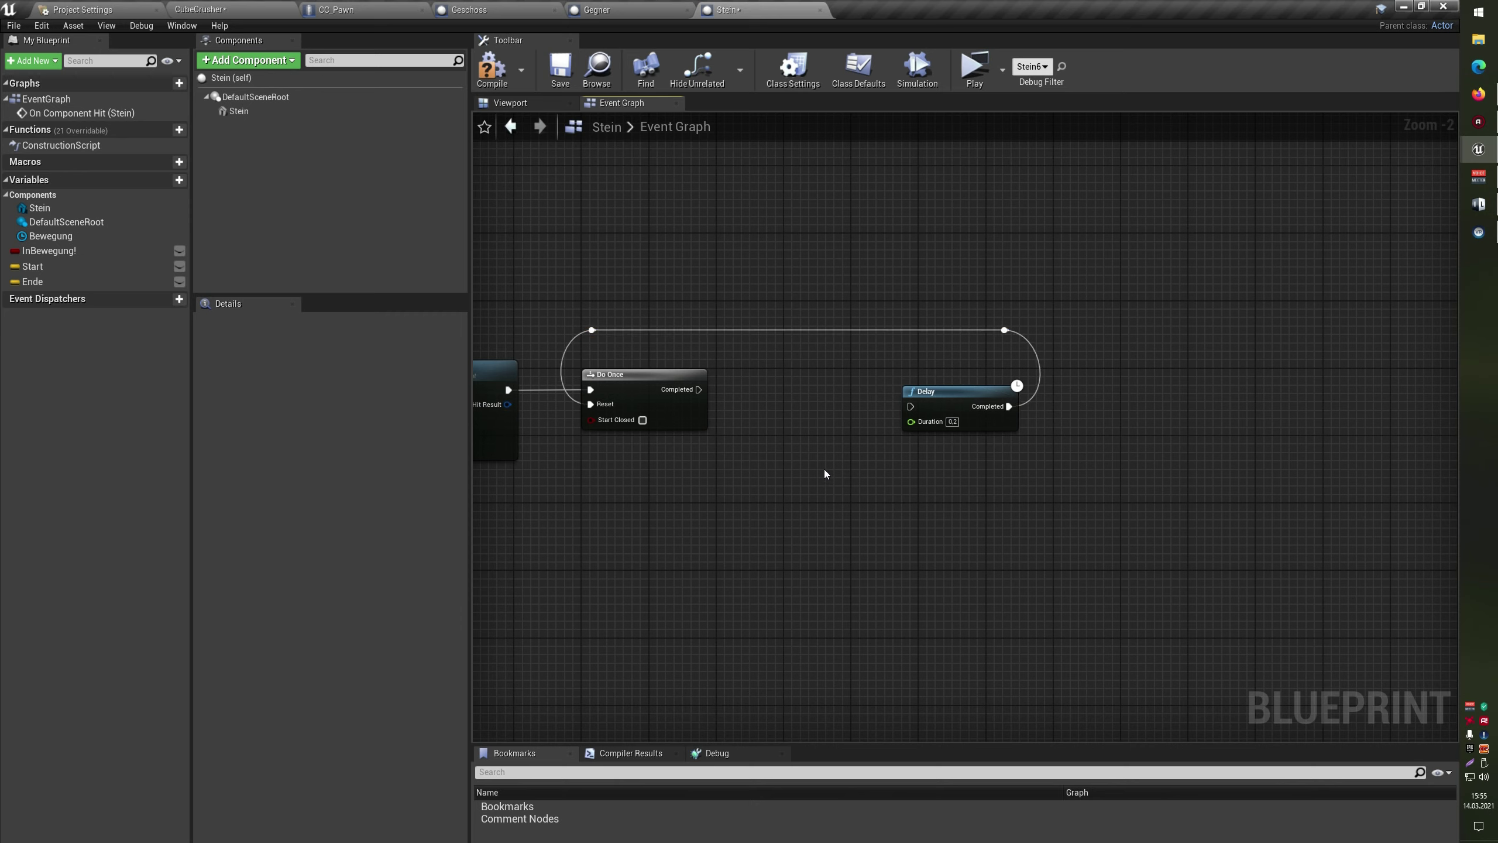
Create a new macro named Hit and compile the blueprint
left_click(171, 162)
type("Hit")
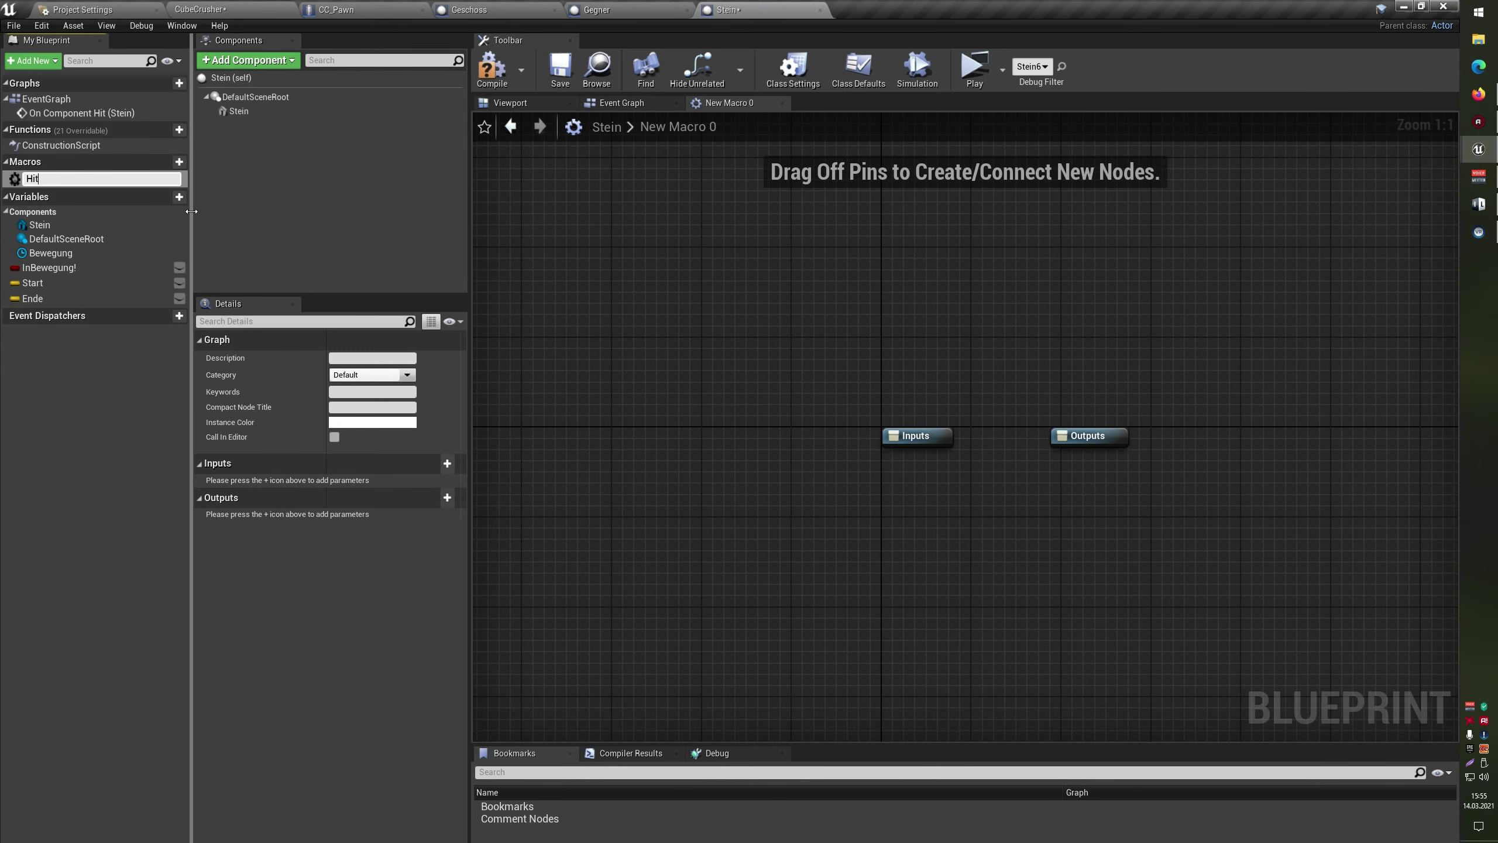
key("Return")
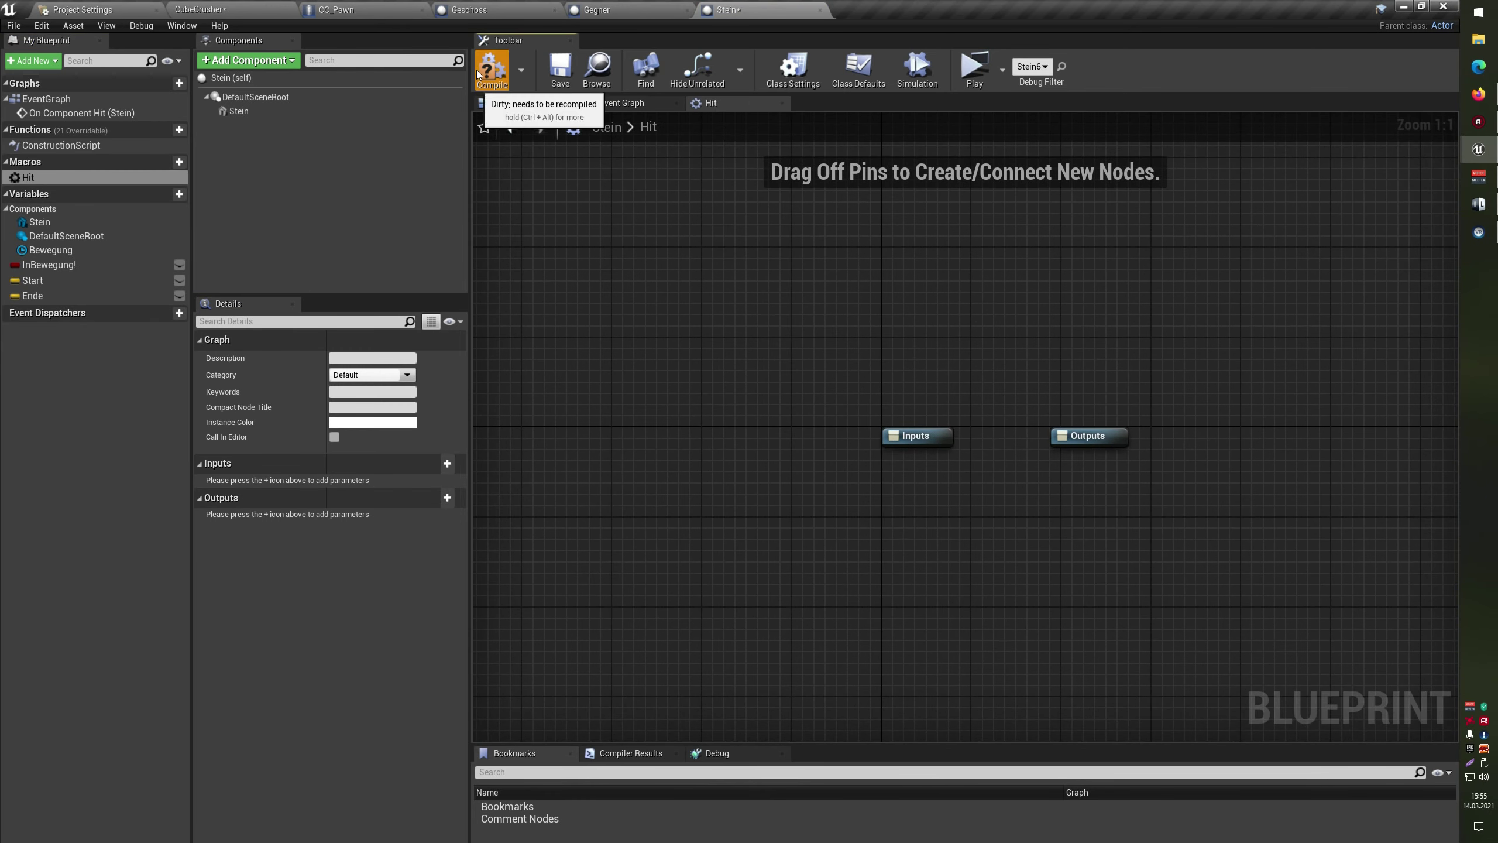
left_click(491, 68)
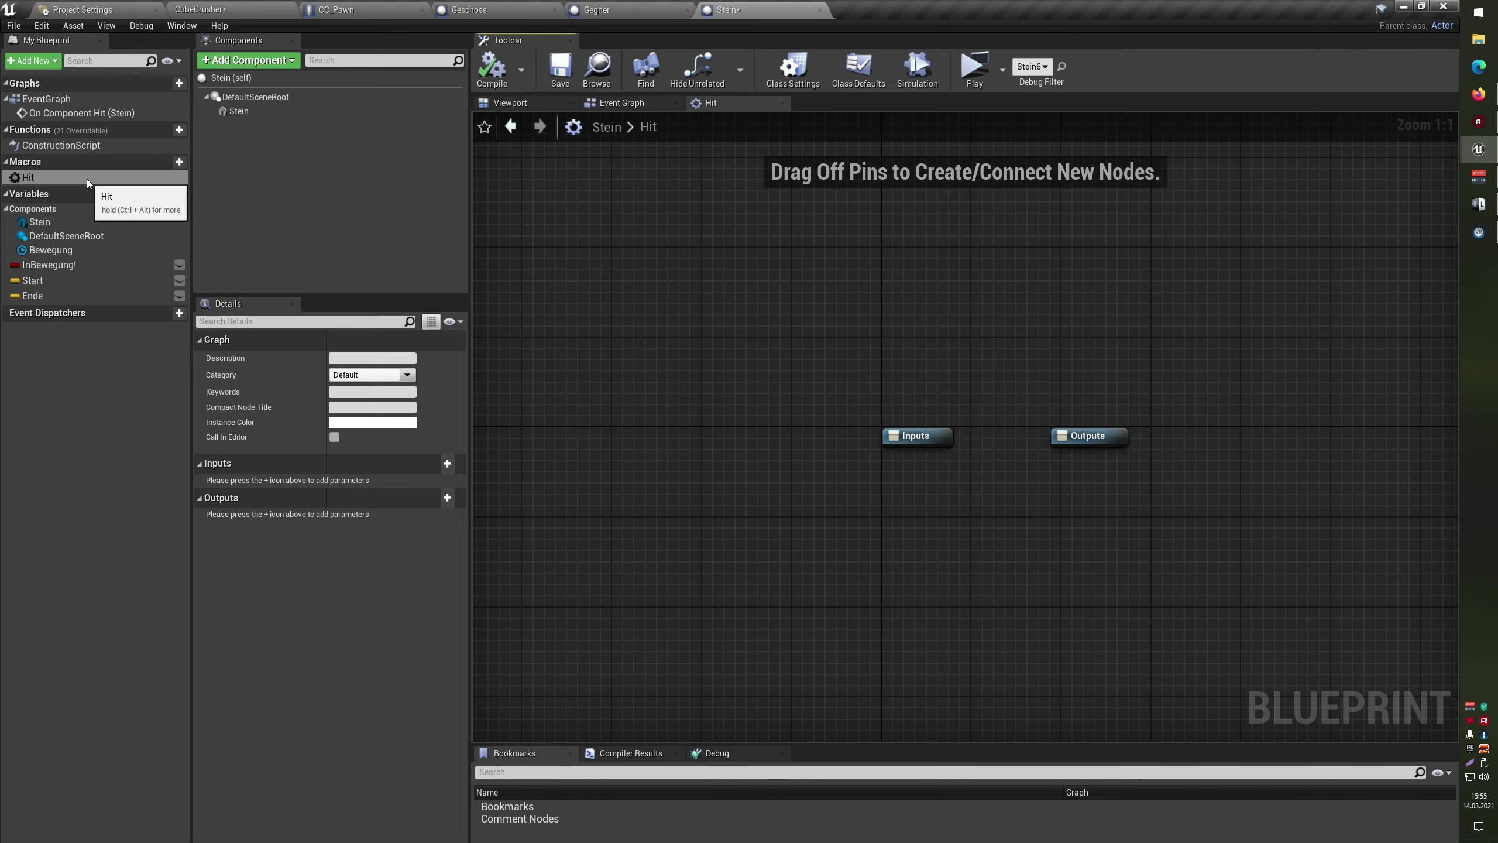
Move the macro's Inputs node left and its Outputs node far right
right_click_drag(745, 340, 690, 367)
left_click(758, 419)
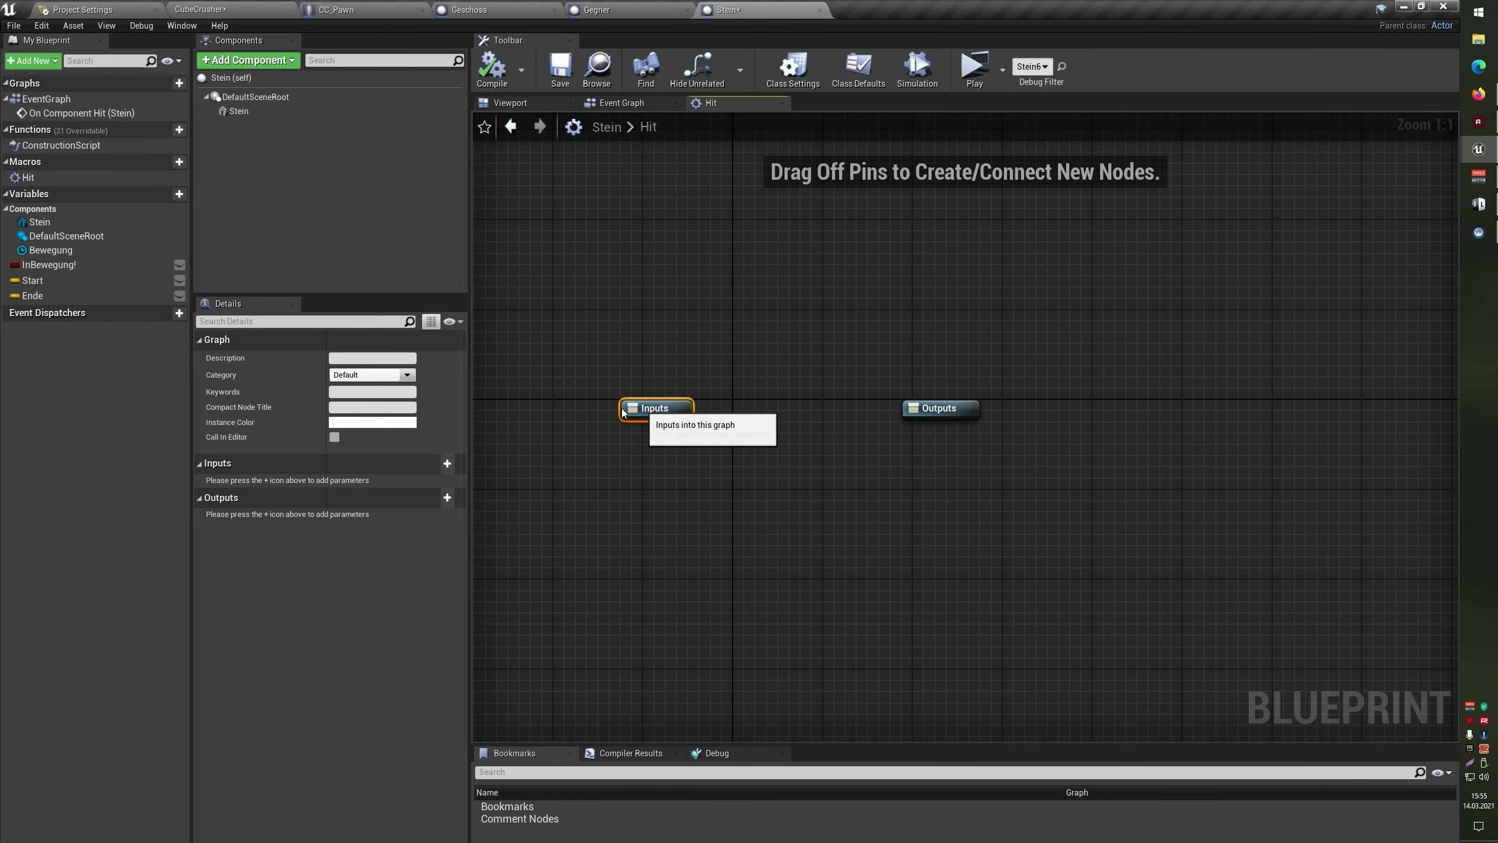
left_click_drag(759, 422, 582, 421)
left_click(938, 415)
left_click_drag(943, 415, 1404, 415)
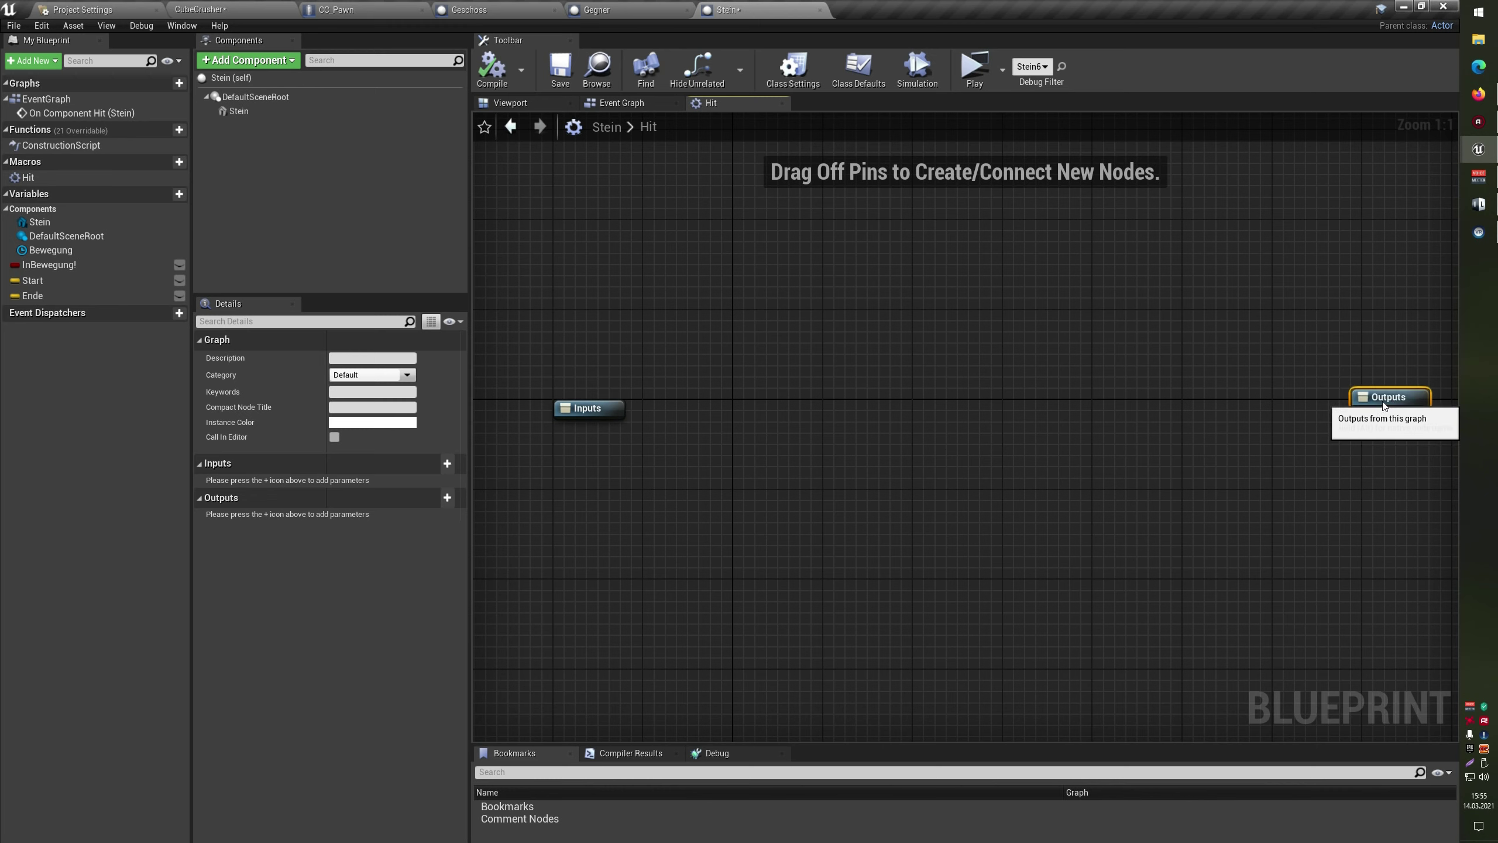
left_click(1203, 390)
Add a Float input parameter to the Hit macro and name it Zeit
left_click(601, 414)
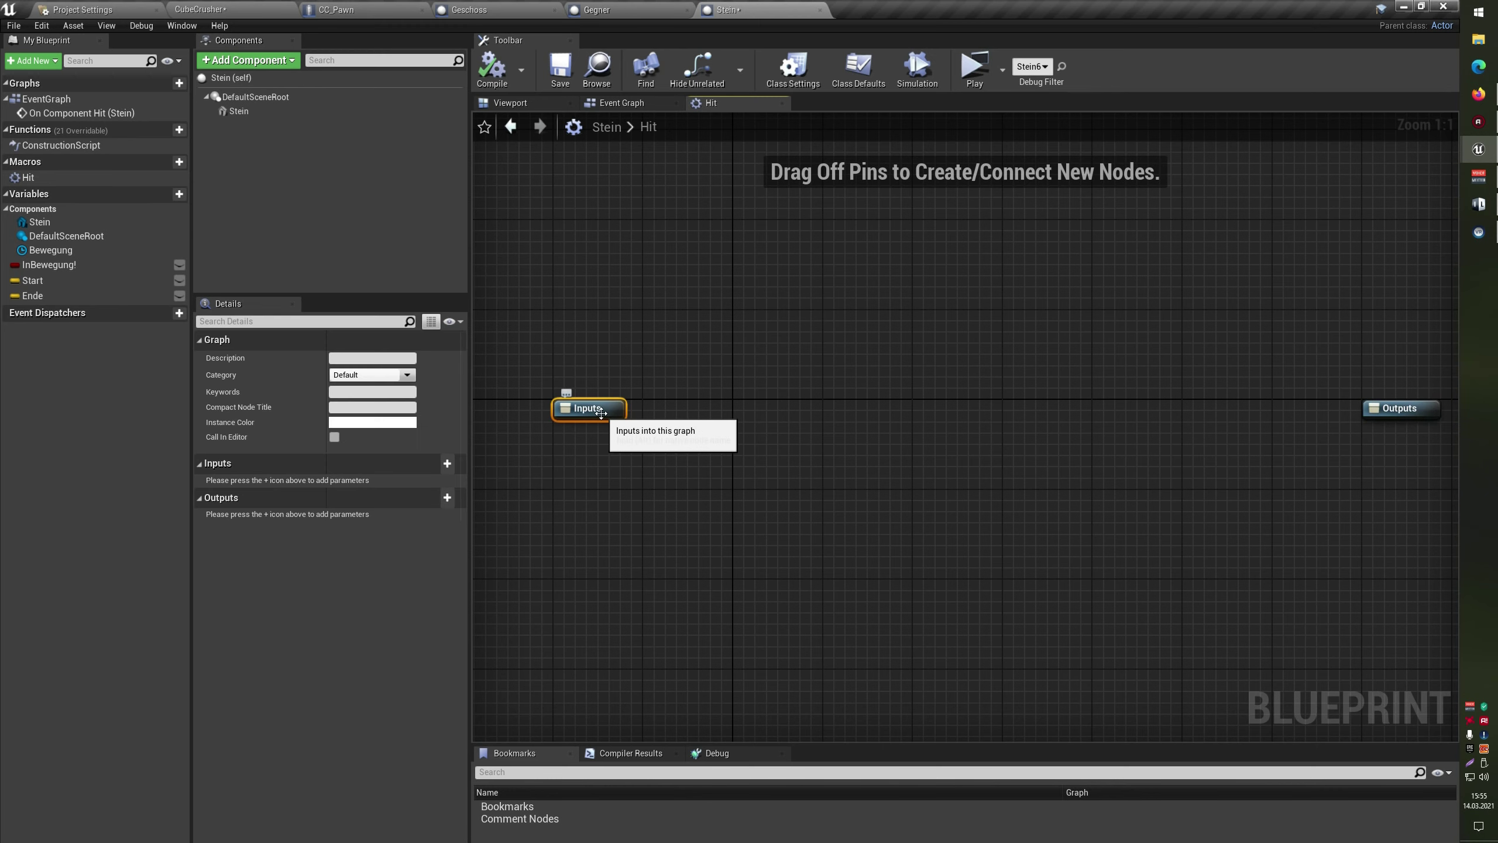
left_click(443, 464)
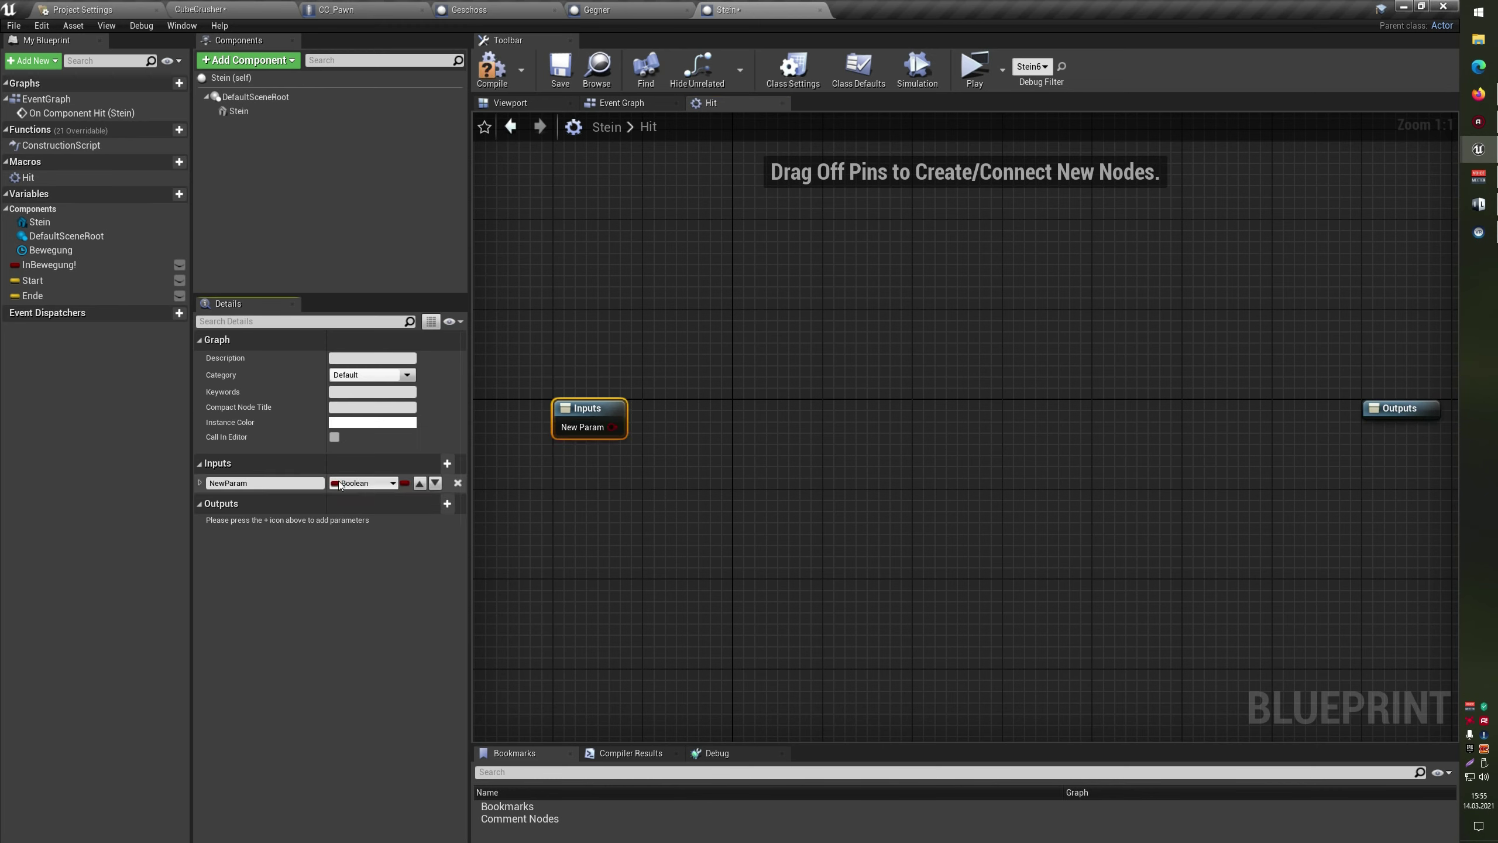
left_click(380, 483)
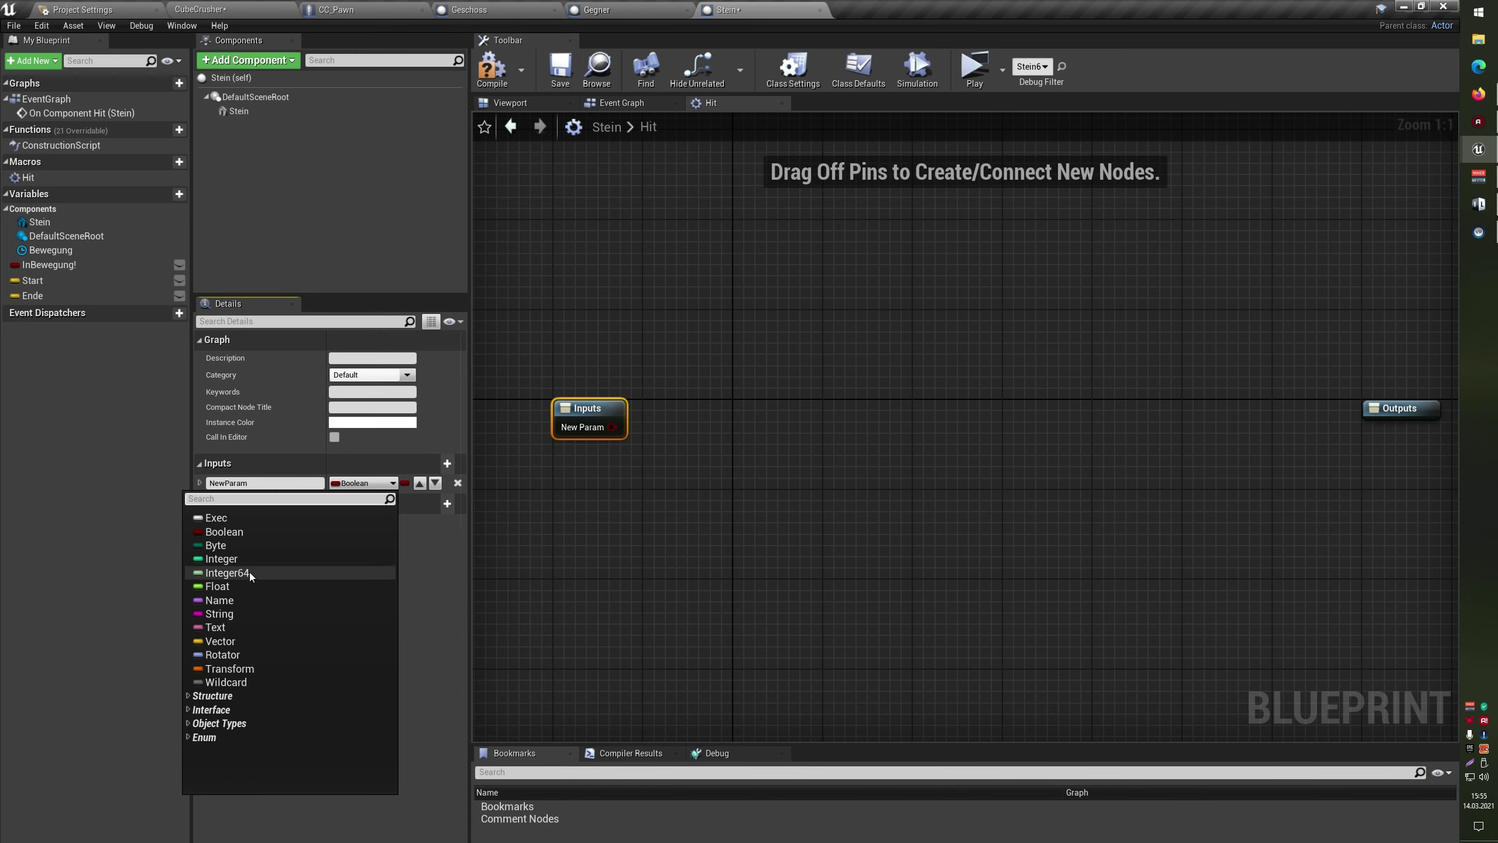
left_click(240, 586)
left_click(279, 483)
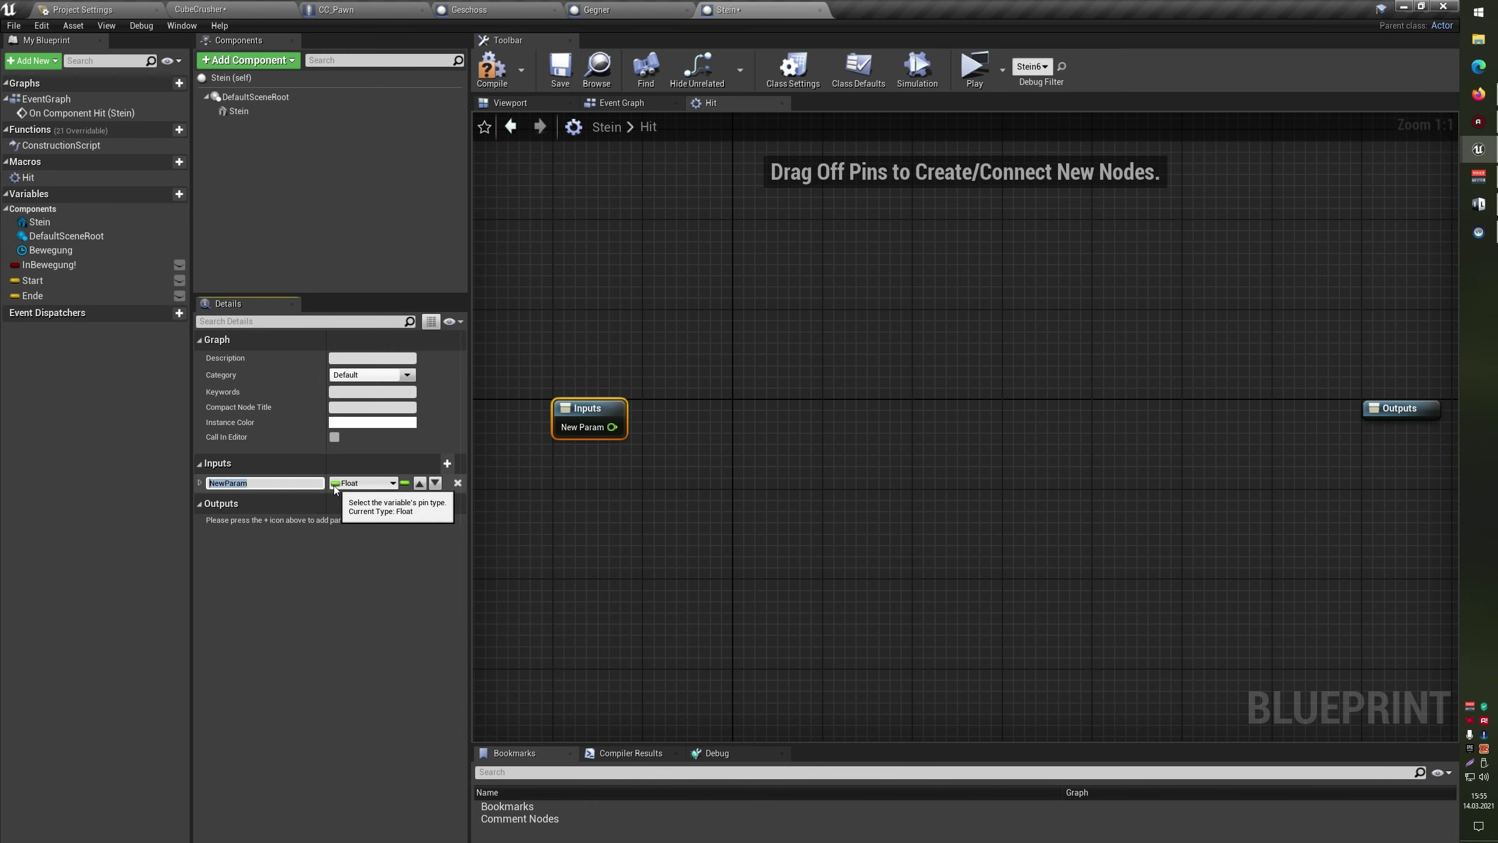
type("Duration")
key("Return")
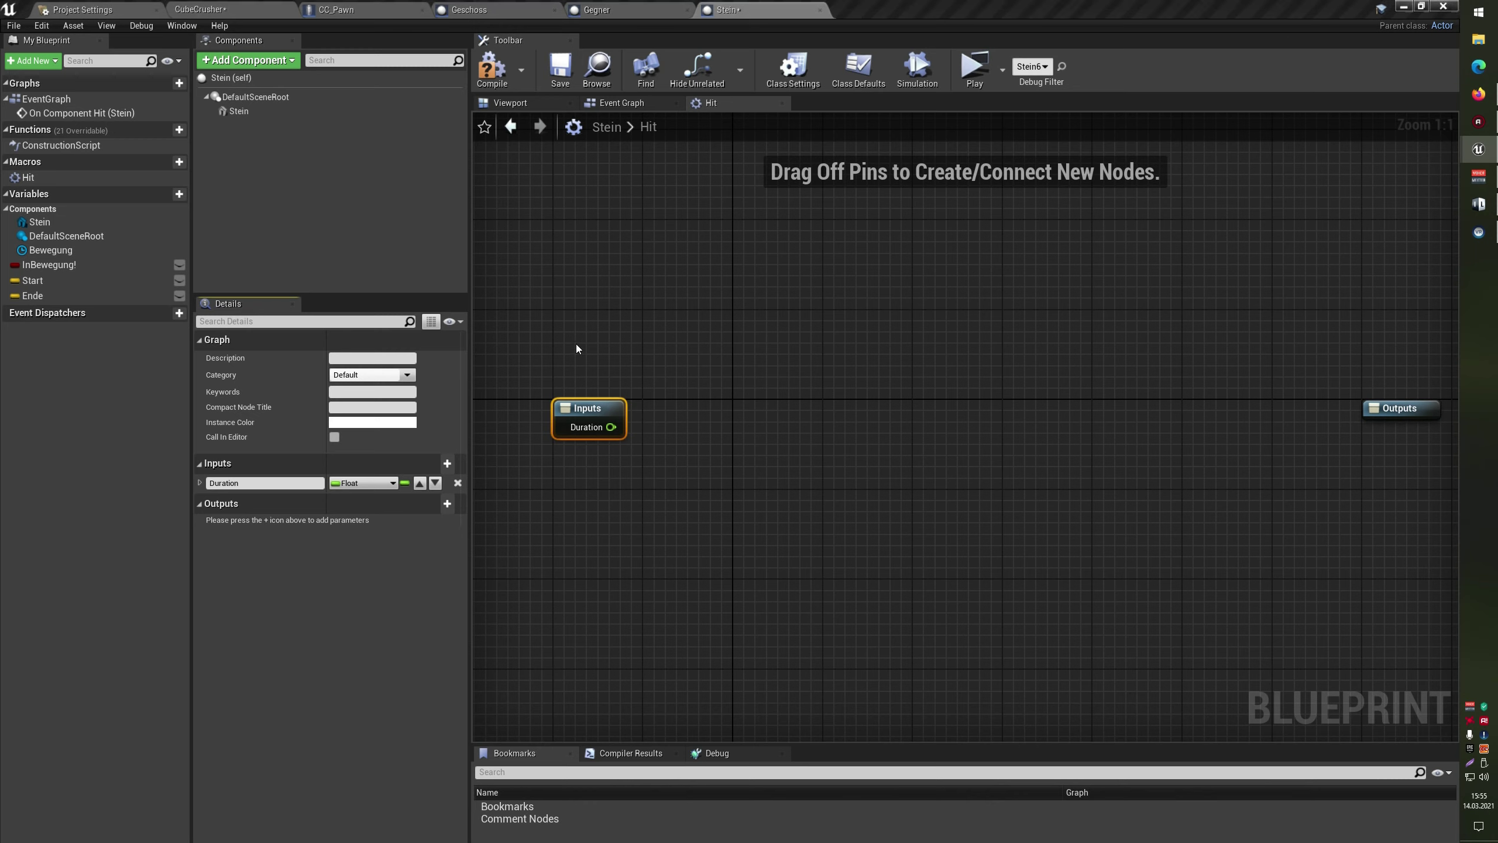
left_click(277, 483)
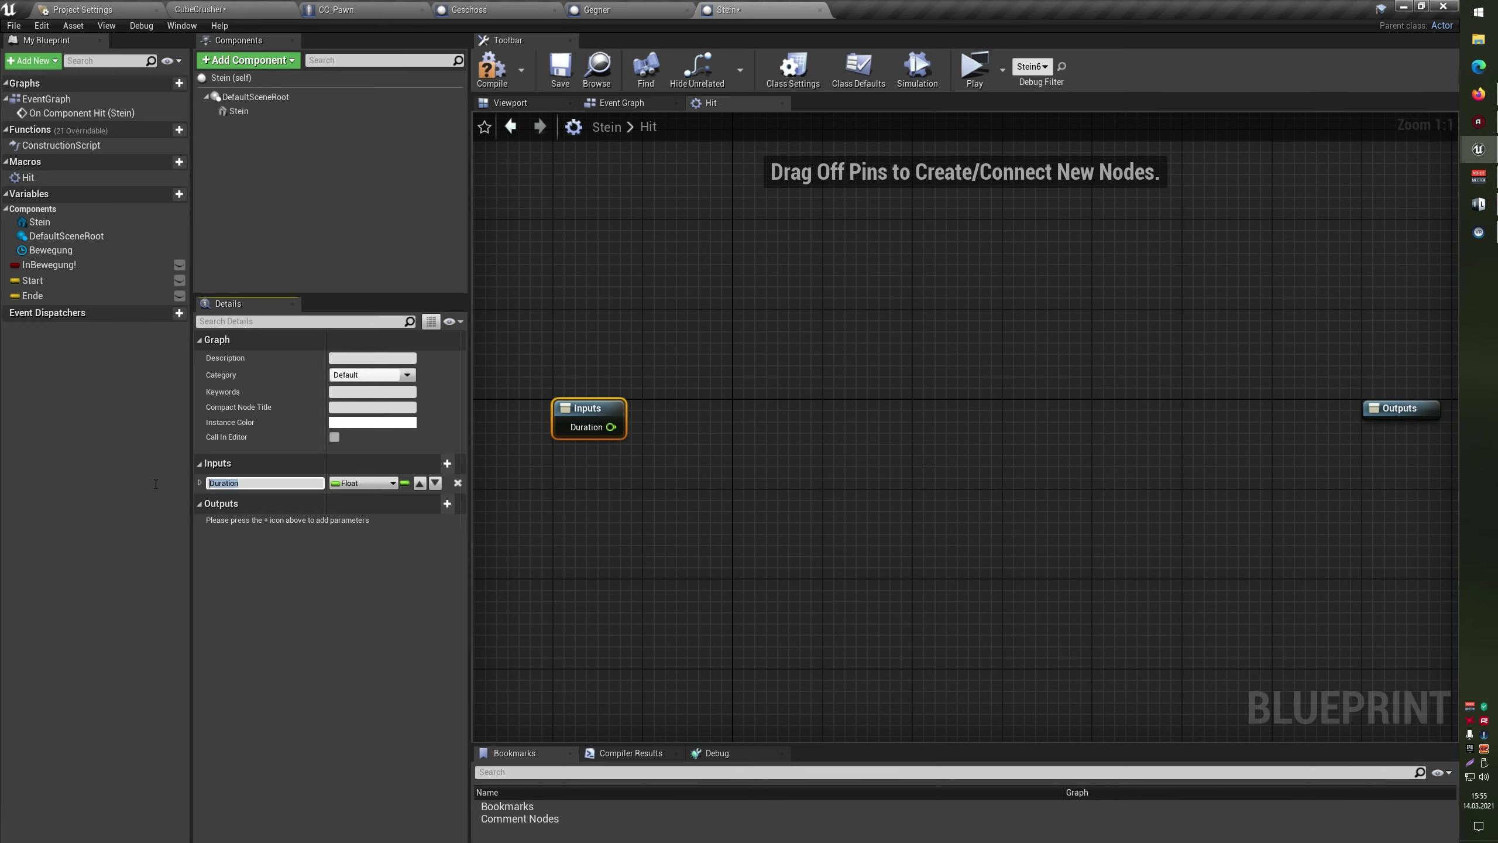
type("Zeit")
key("Return")
Place a Hit macro node between Do Once and Delay with Zeit 0,05, then open its graph
left_click(491, 68)
left_click(622, 103)
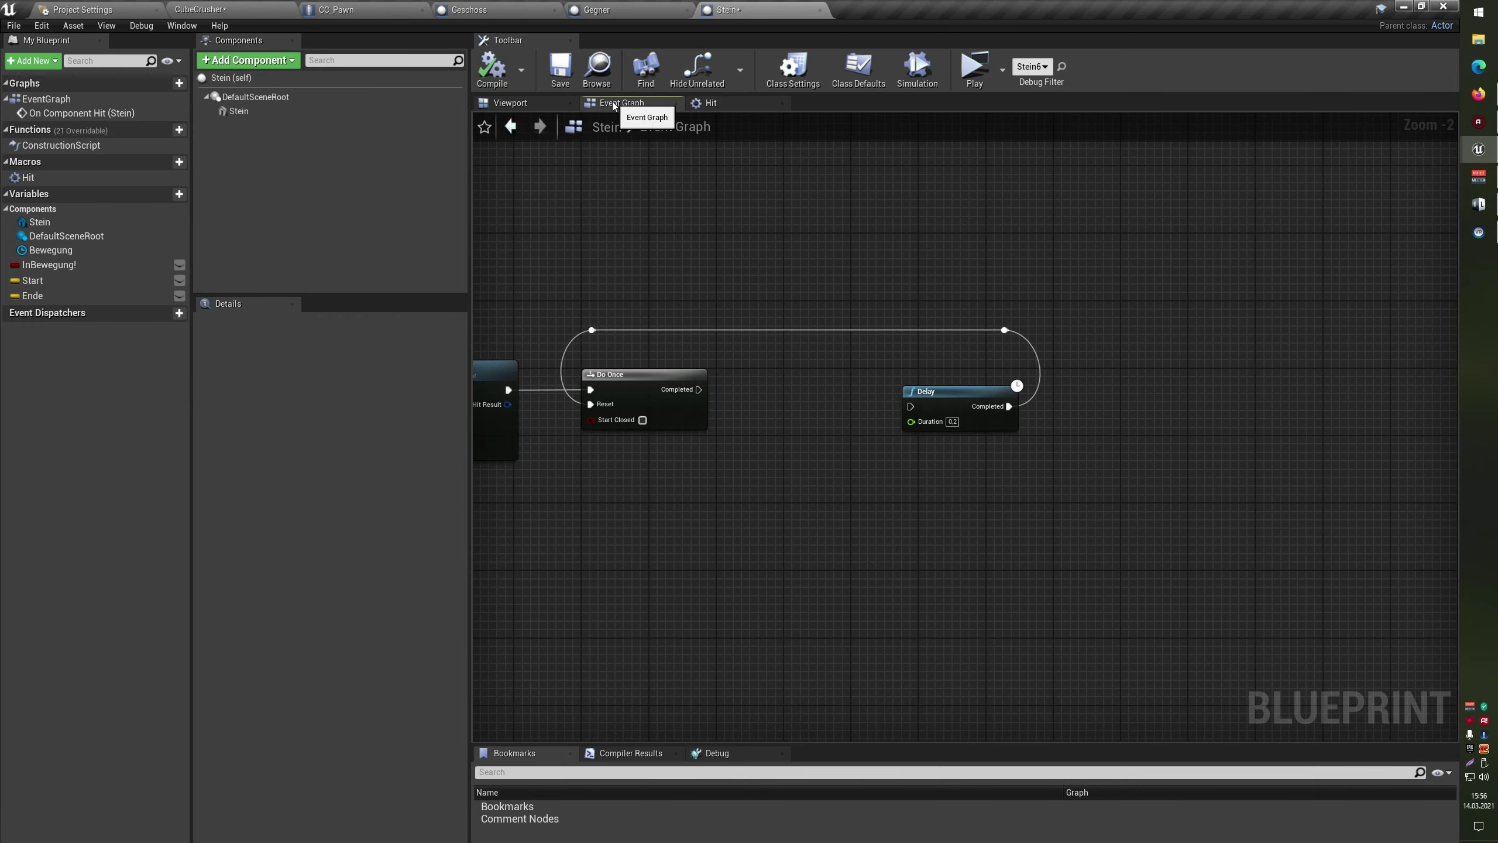
mouse_move(28, 177)
left_mouse_down()
mouse_move(727, 445)
mouse_move(802, 407)
mouse_move(777, 433)
left_mouse_up()
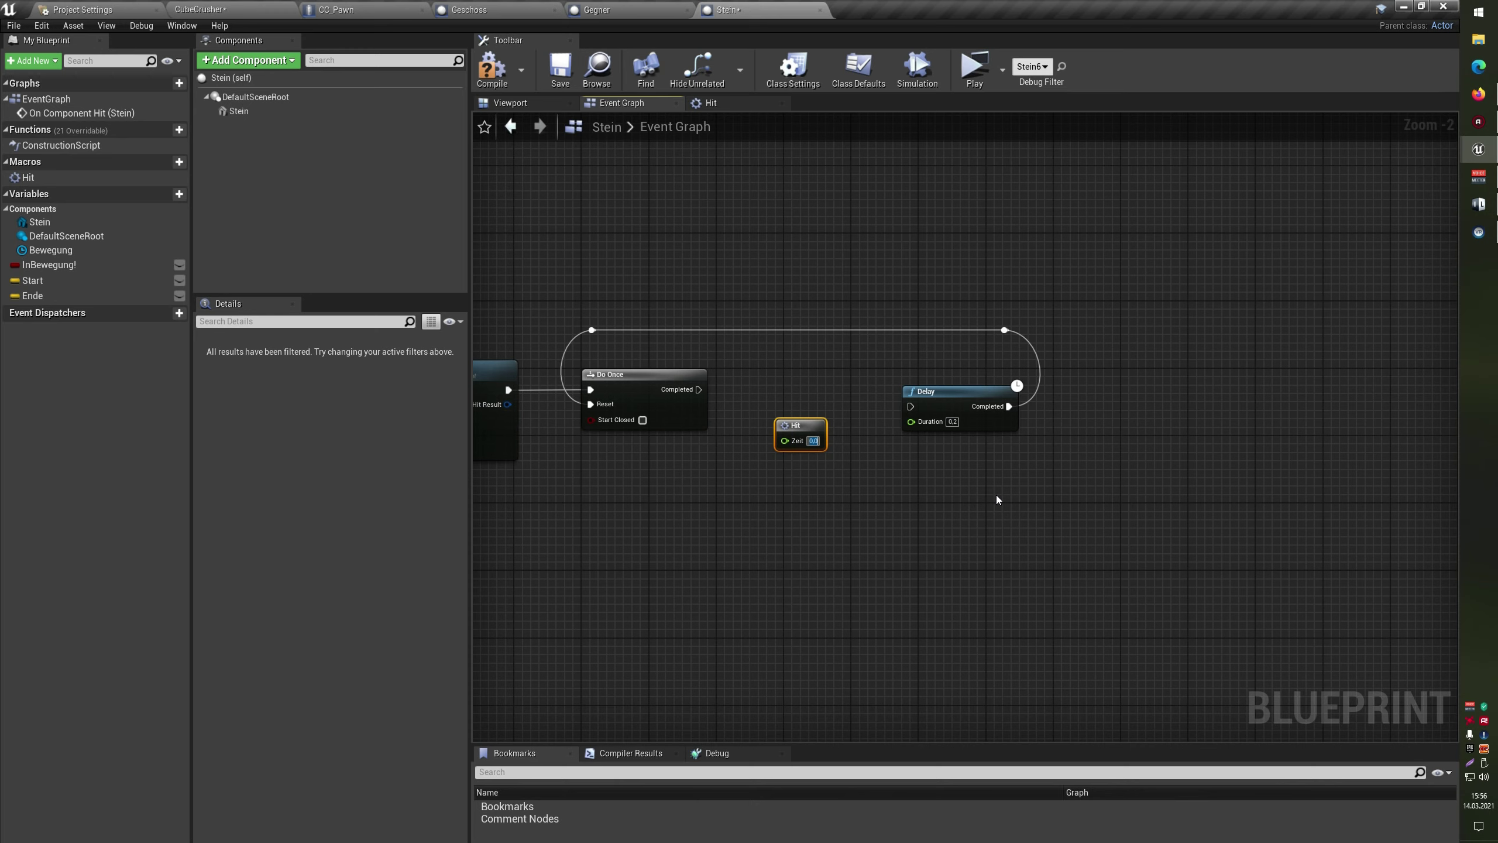
type("0,05")
left_click(901, 441)
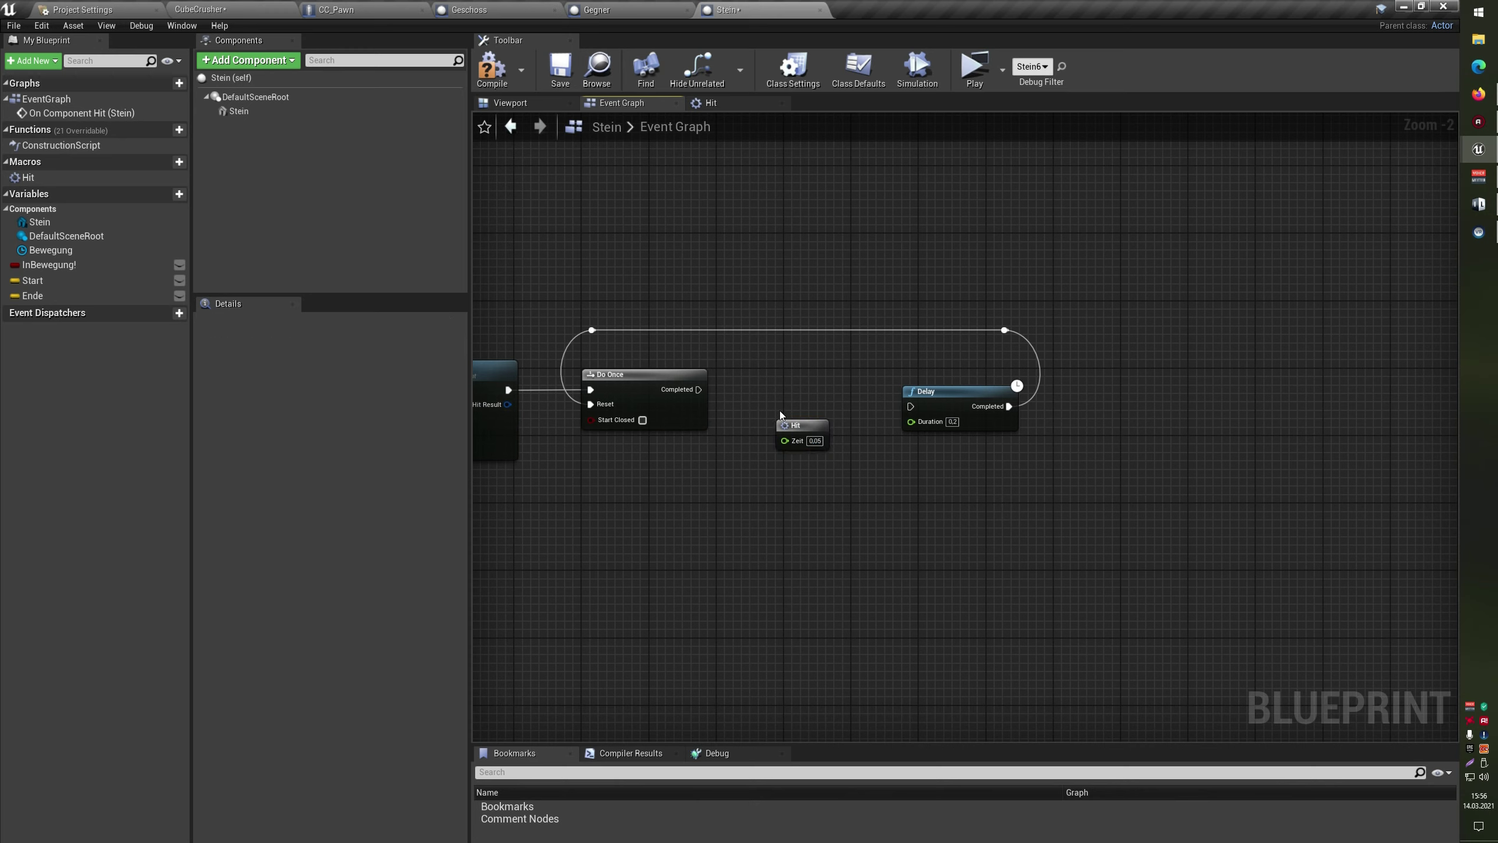
left_click_drag(801, 432, 801, 415)
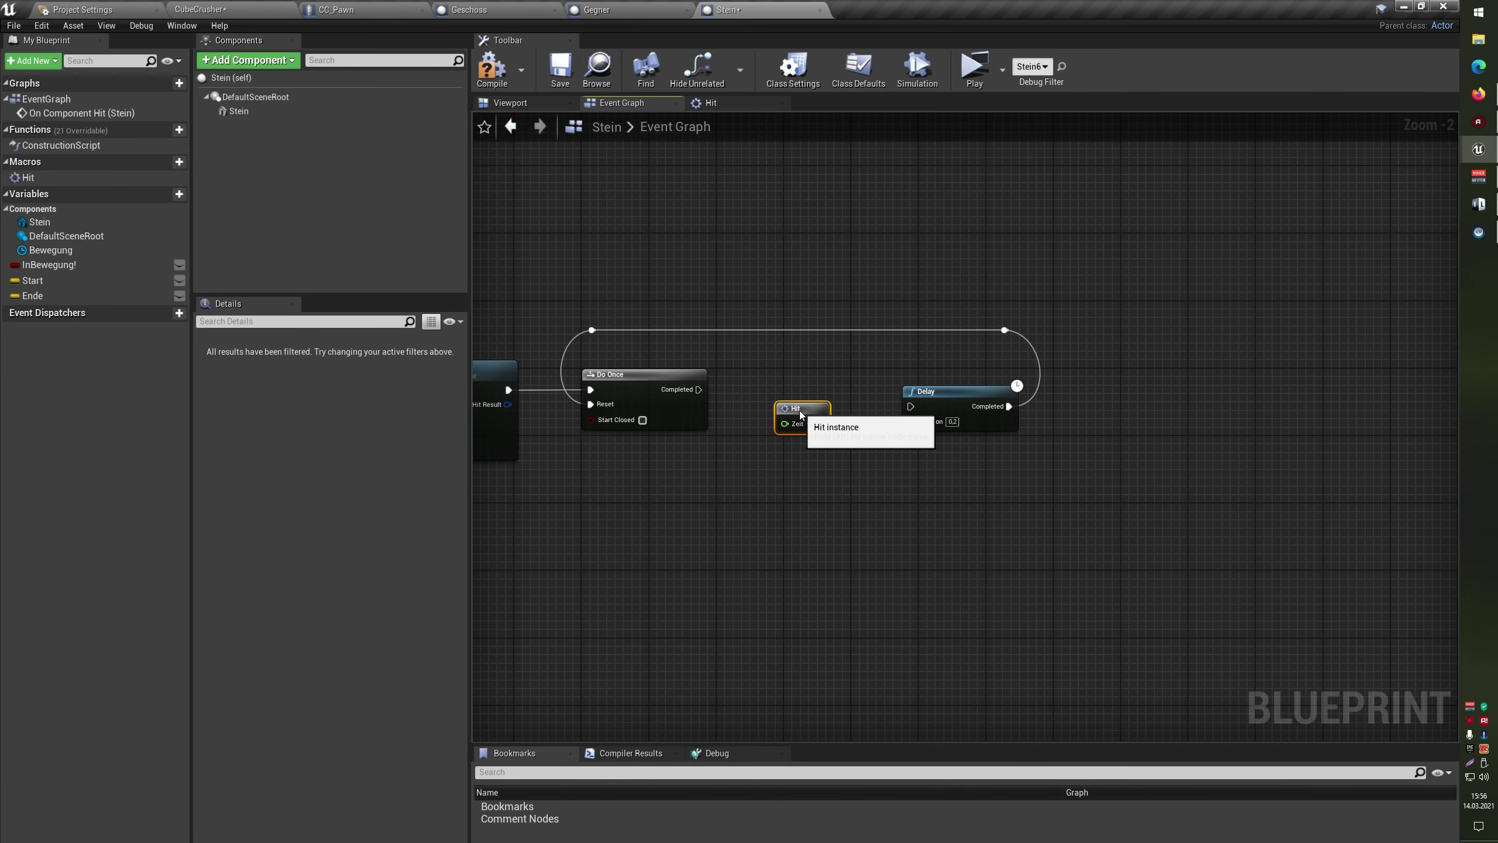
double_click(800, 414)
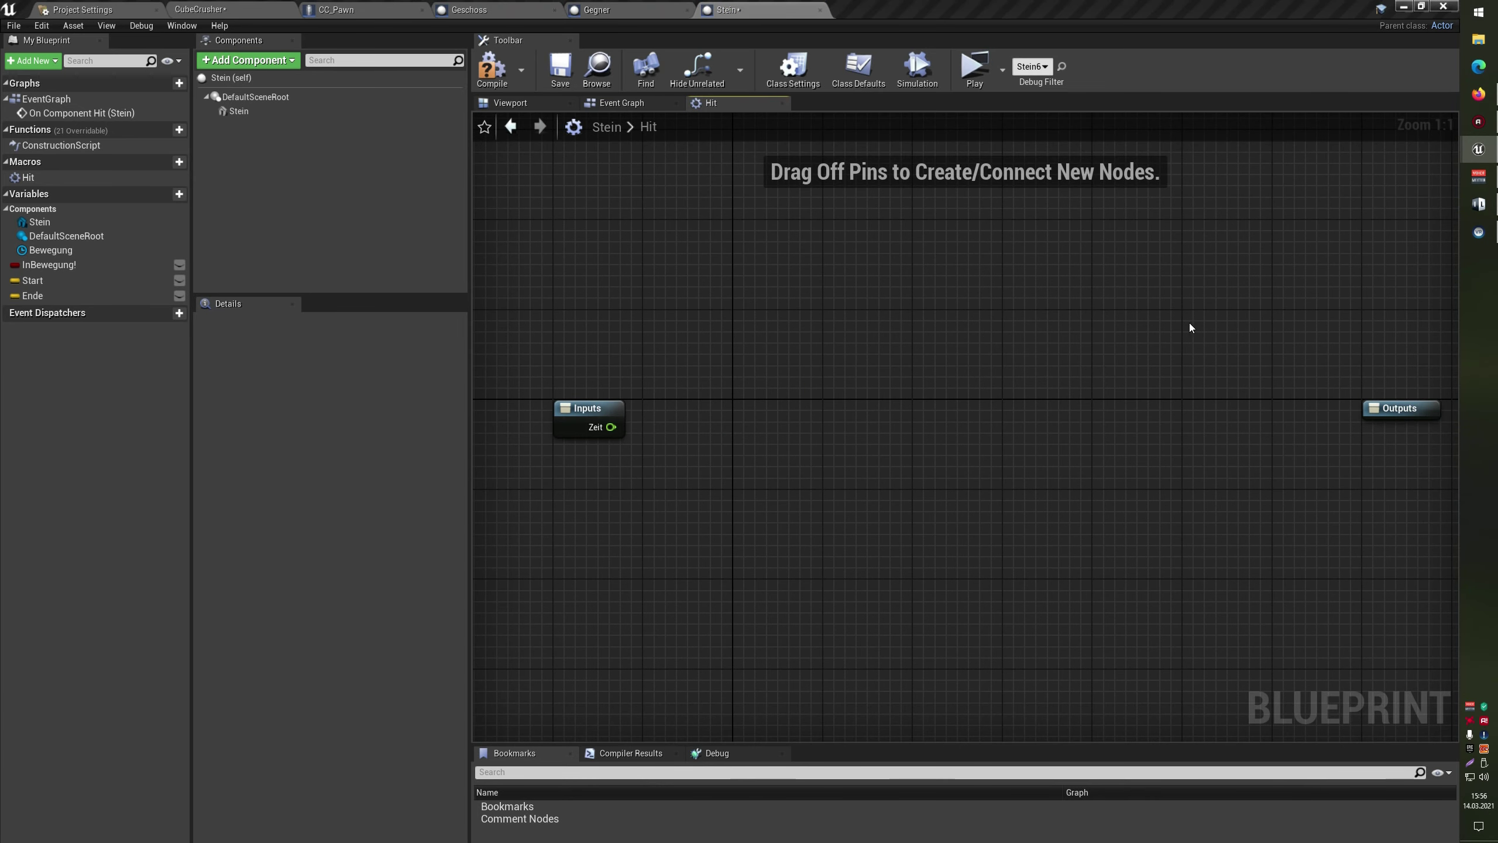
Drag the Stein component into the Hit macro and wire it to a new Get Material node
right_click(694, 458)
left_click(696, 425)
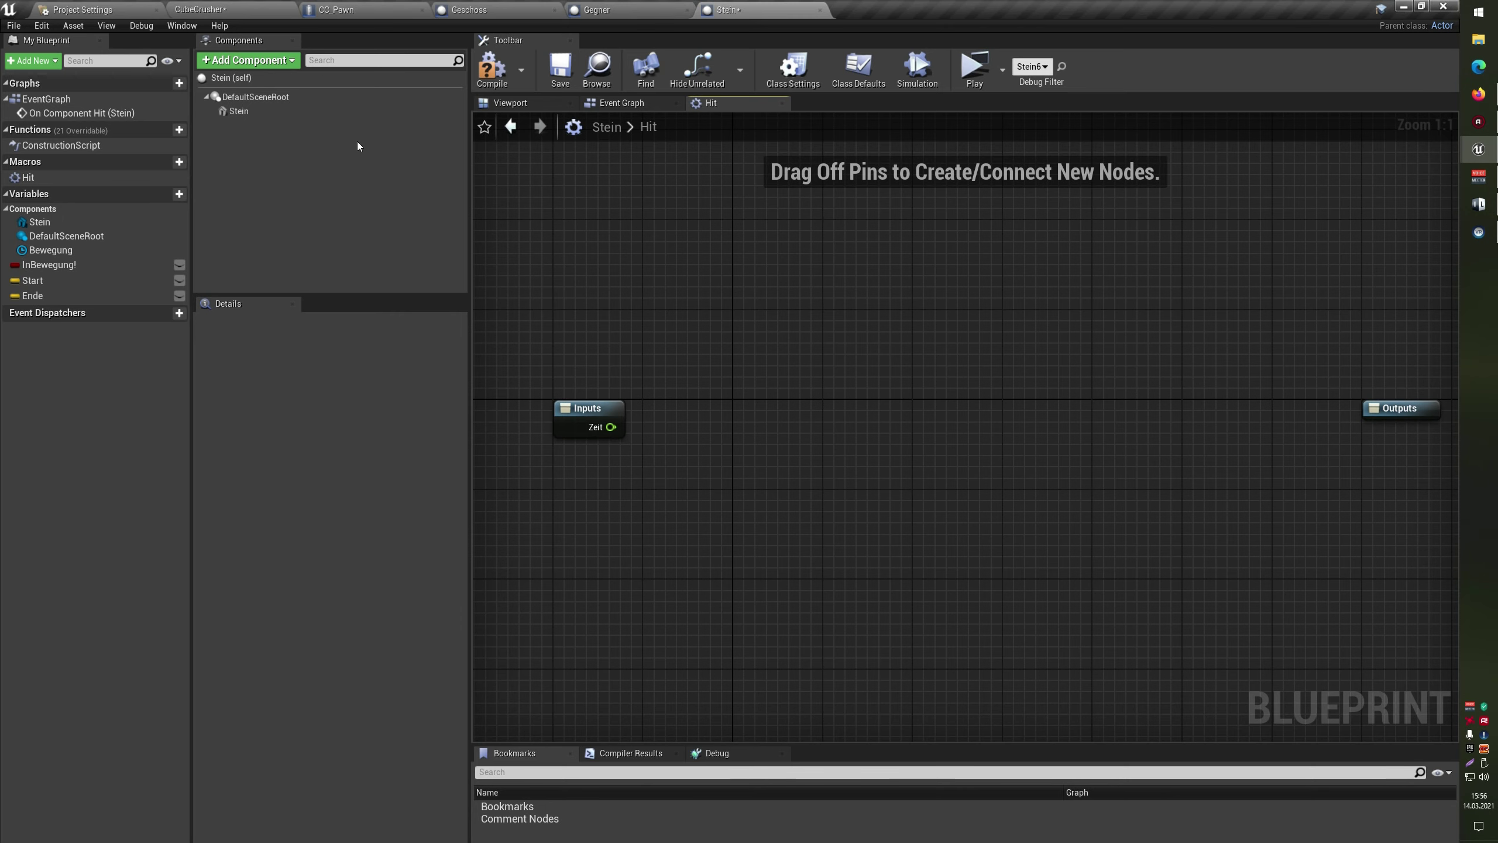
mouse_move(269, 112)
left_mouse_down()
mouse_move(914, 509)
mouse_move(917, 532)
left_mouse_up()
type("get")
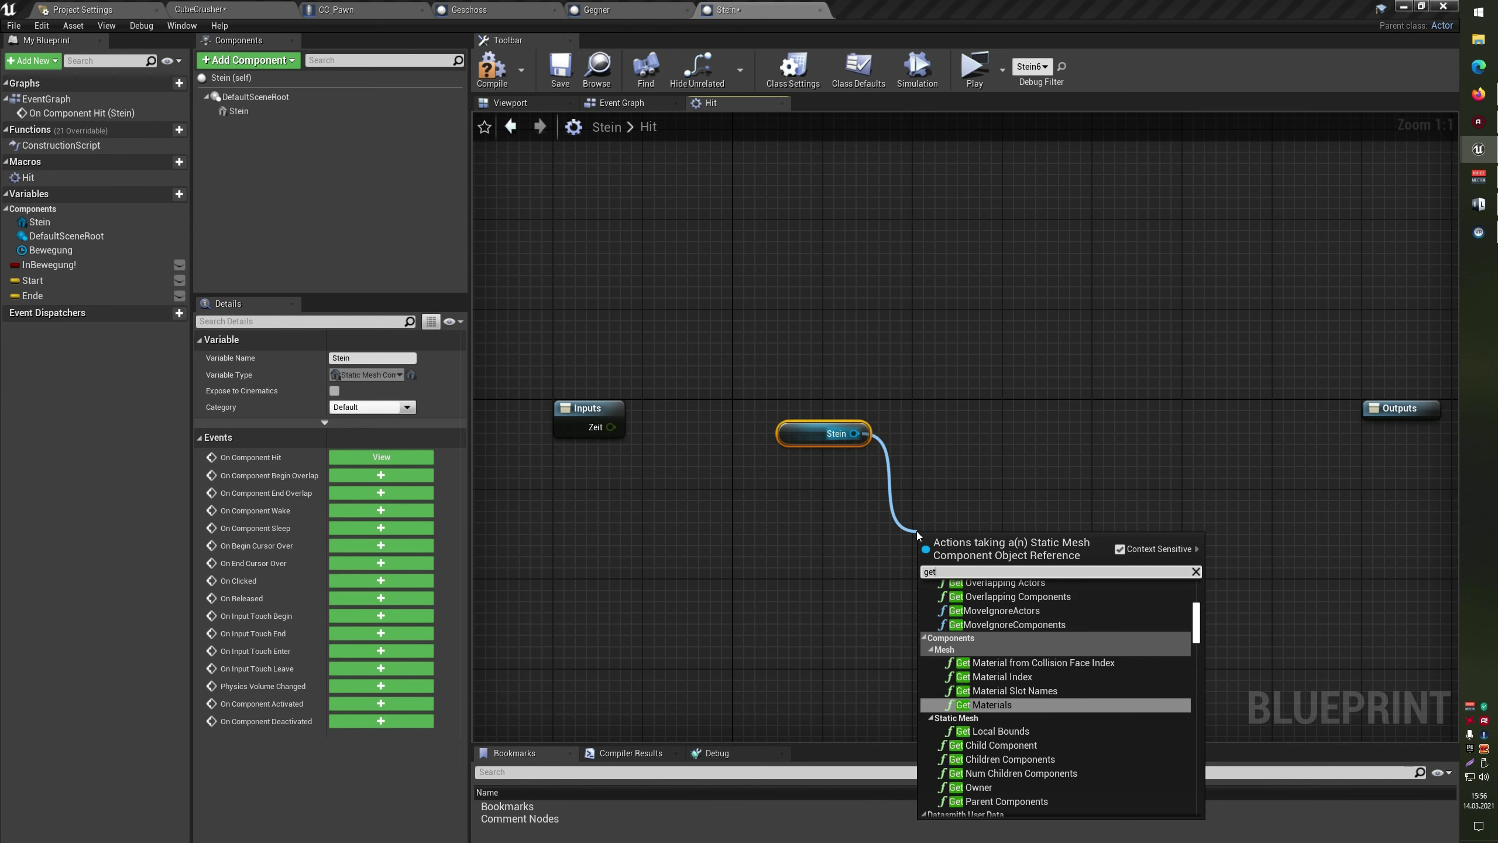
type(" mat")
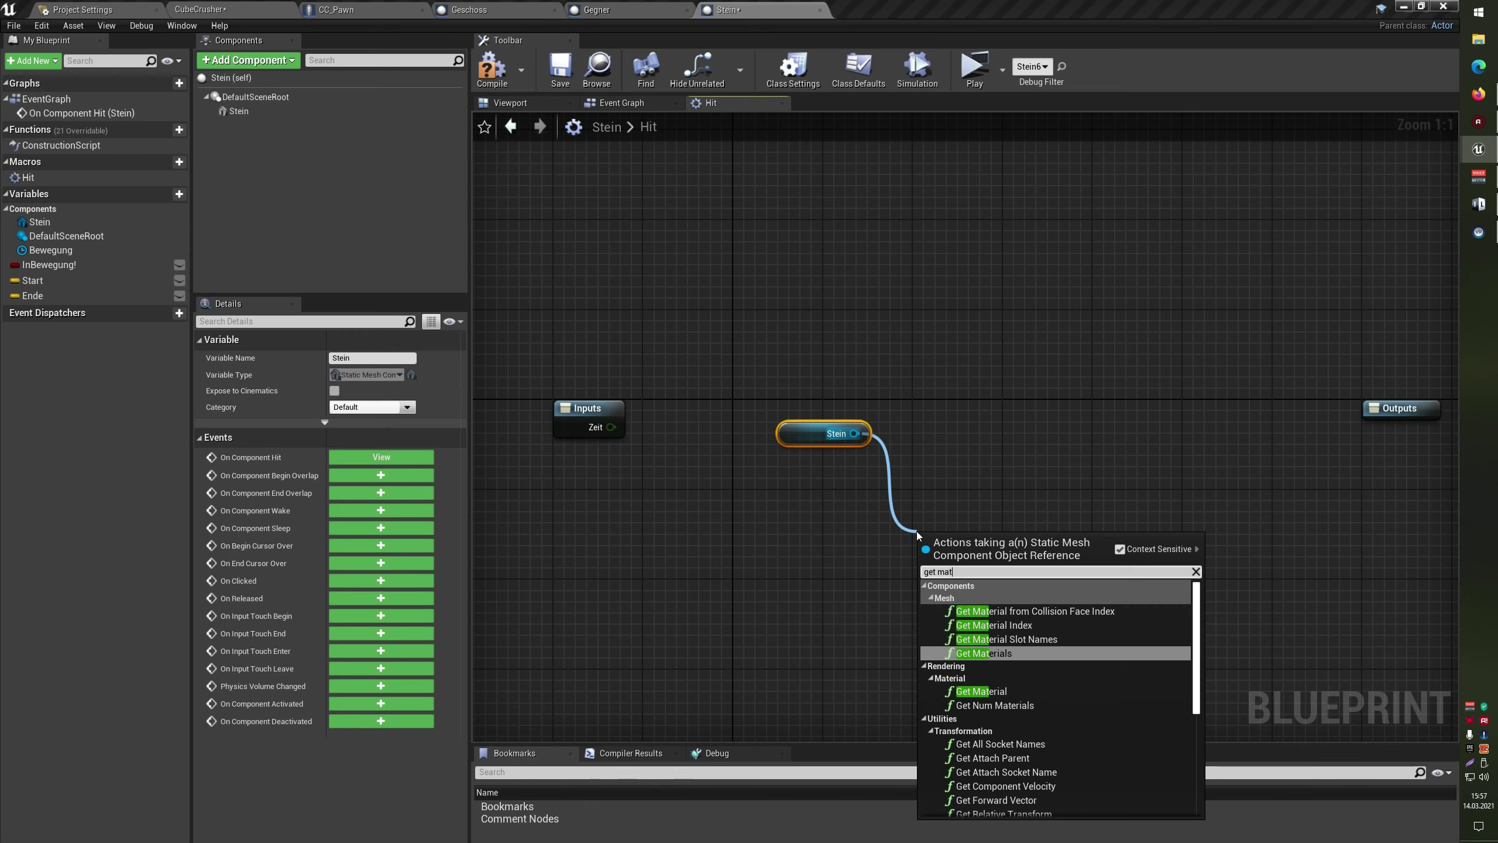
left_click(1013, 693)
mouse_move(941, 532)
left_mouse_down()
mouse_move(865, 454)
mouse_move(765, 551)
left_mouse_up()
left_click(825, 433, "ctrl")
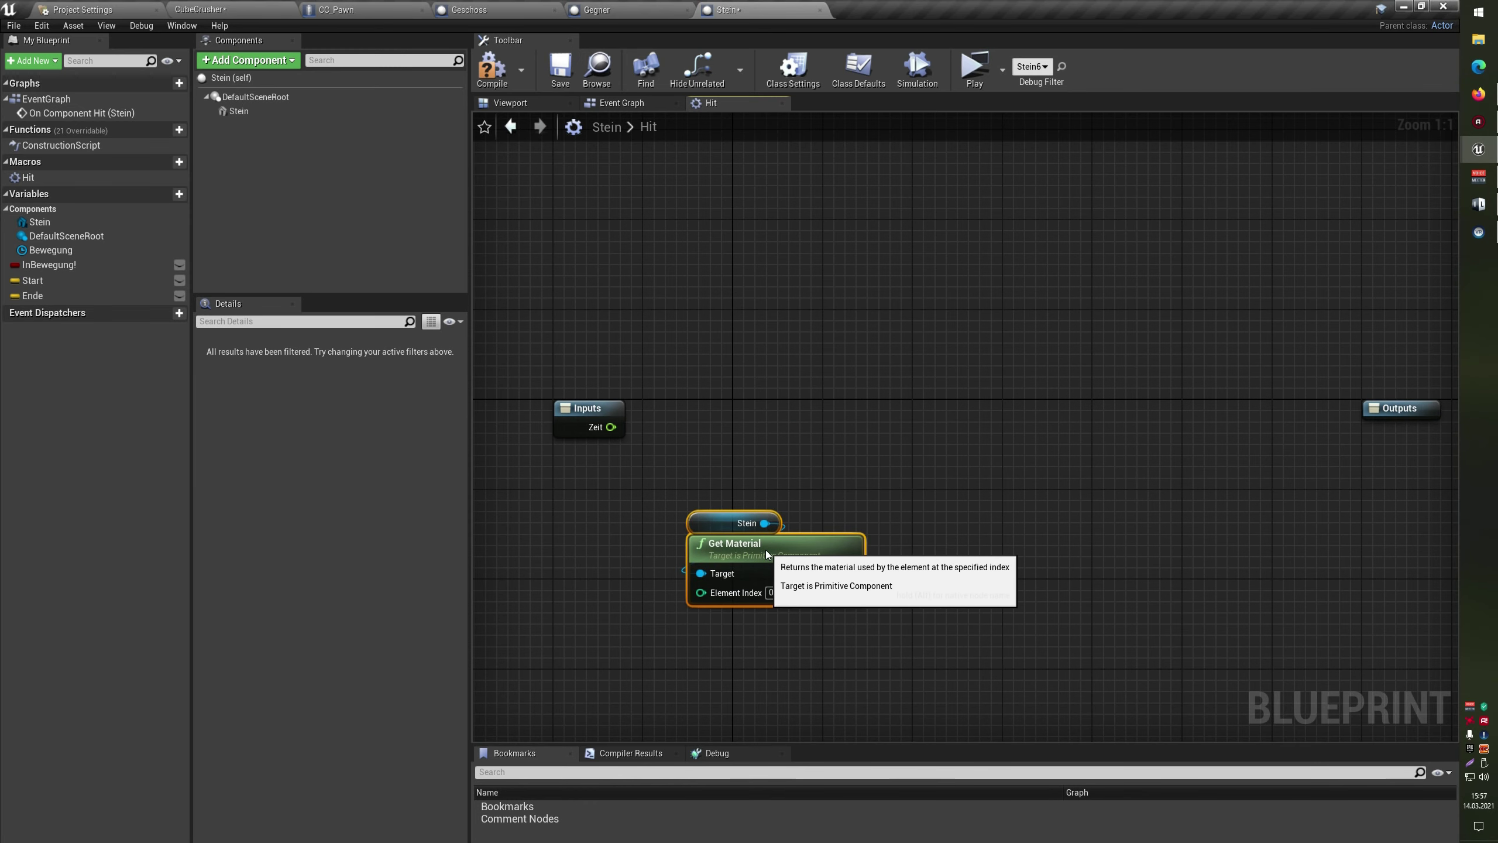
Promote Get Material's Return Value to a variable, with the execute input moved above Zeit
right_click(851, 572)
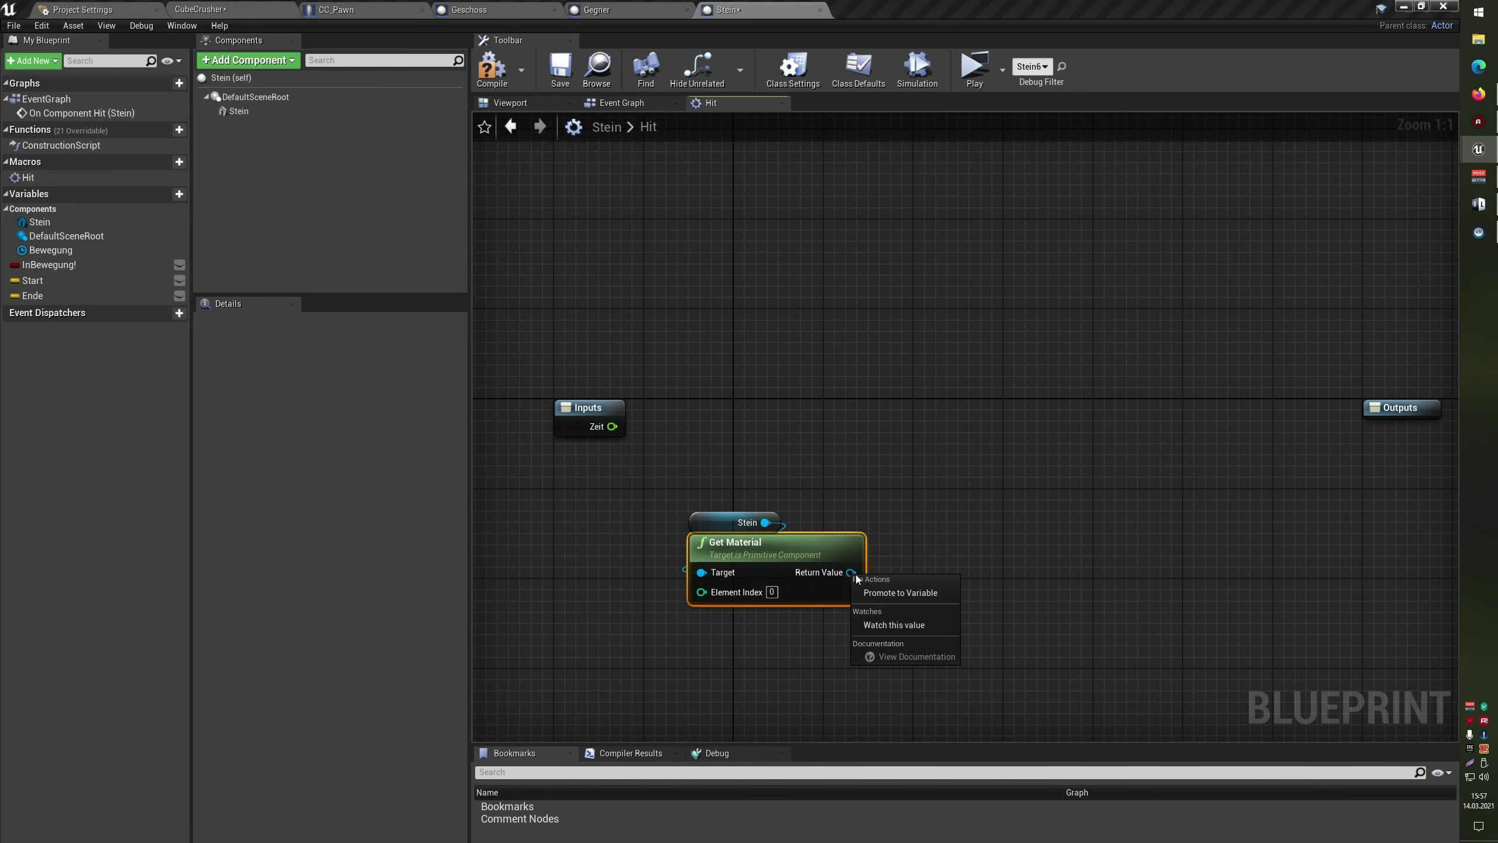
left_click(871, 593)
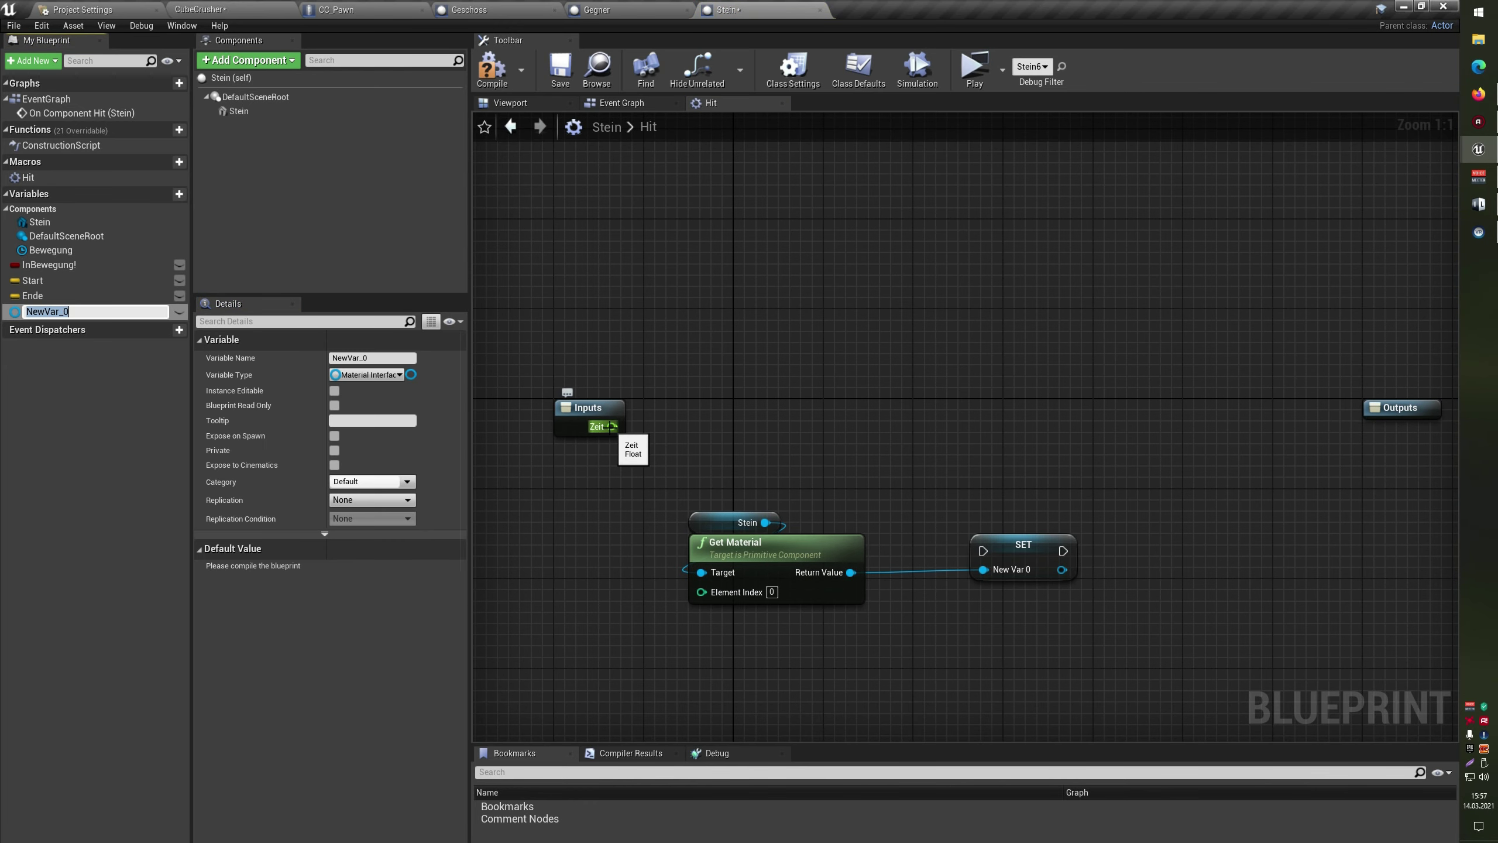
mouse_move(979, 537)
left_mouse_down()
mouse_move(935, 420)
mouse_move(593, 434)
left_mouse_up()
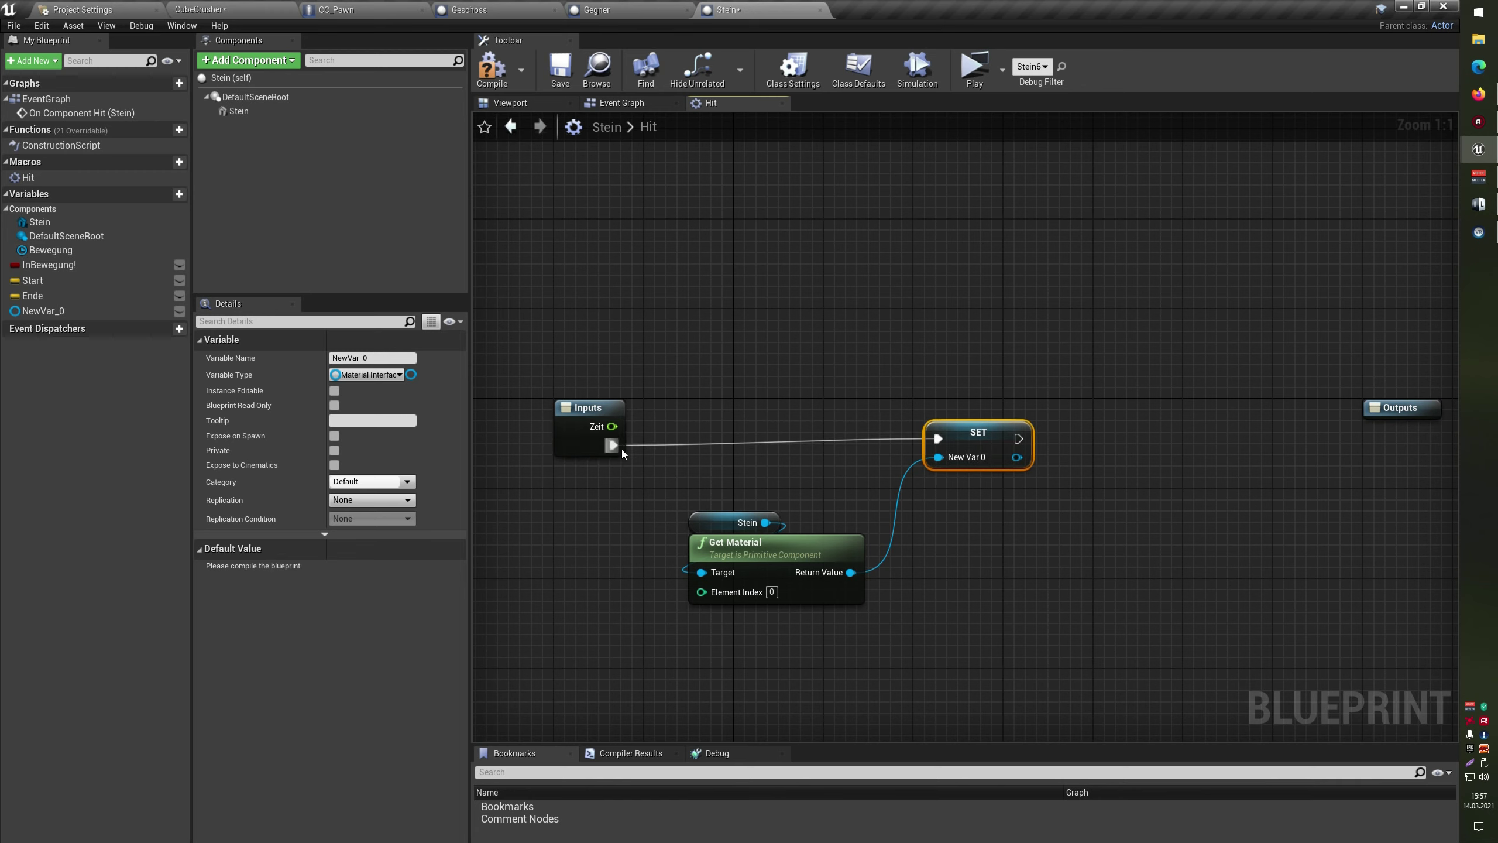
left_click(590, 451)
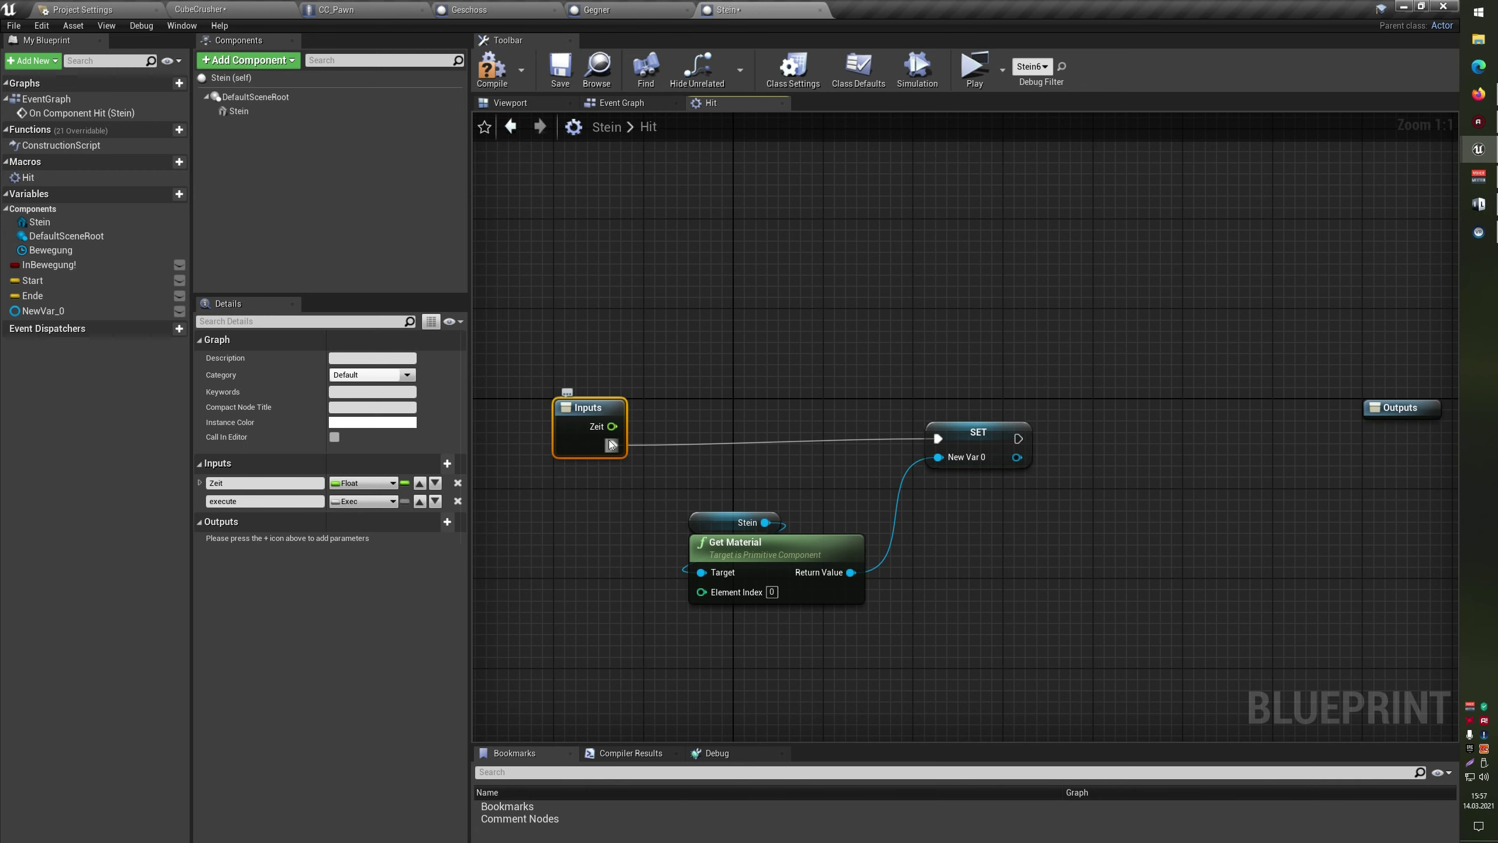
left_click(420, 501)
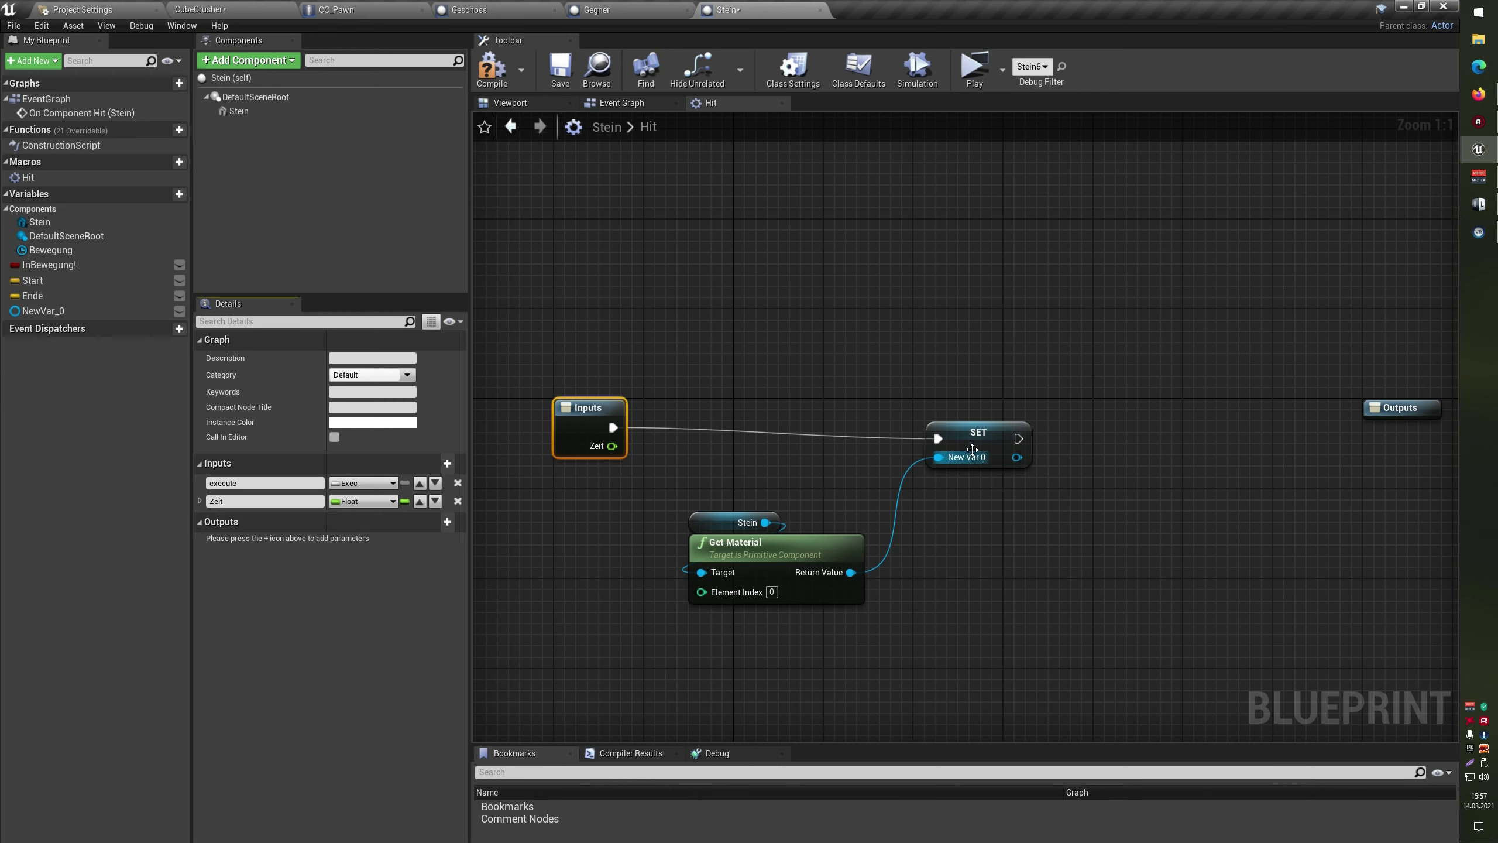
left_click_drag(972, 450, 971, 439)
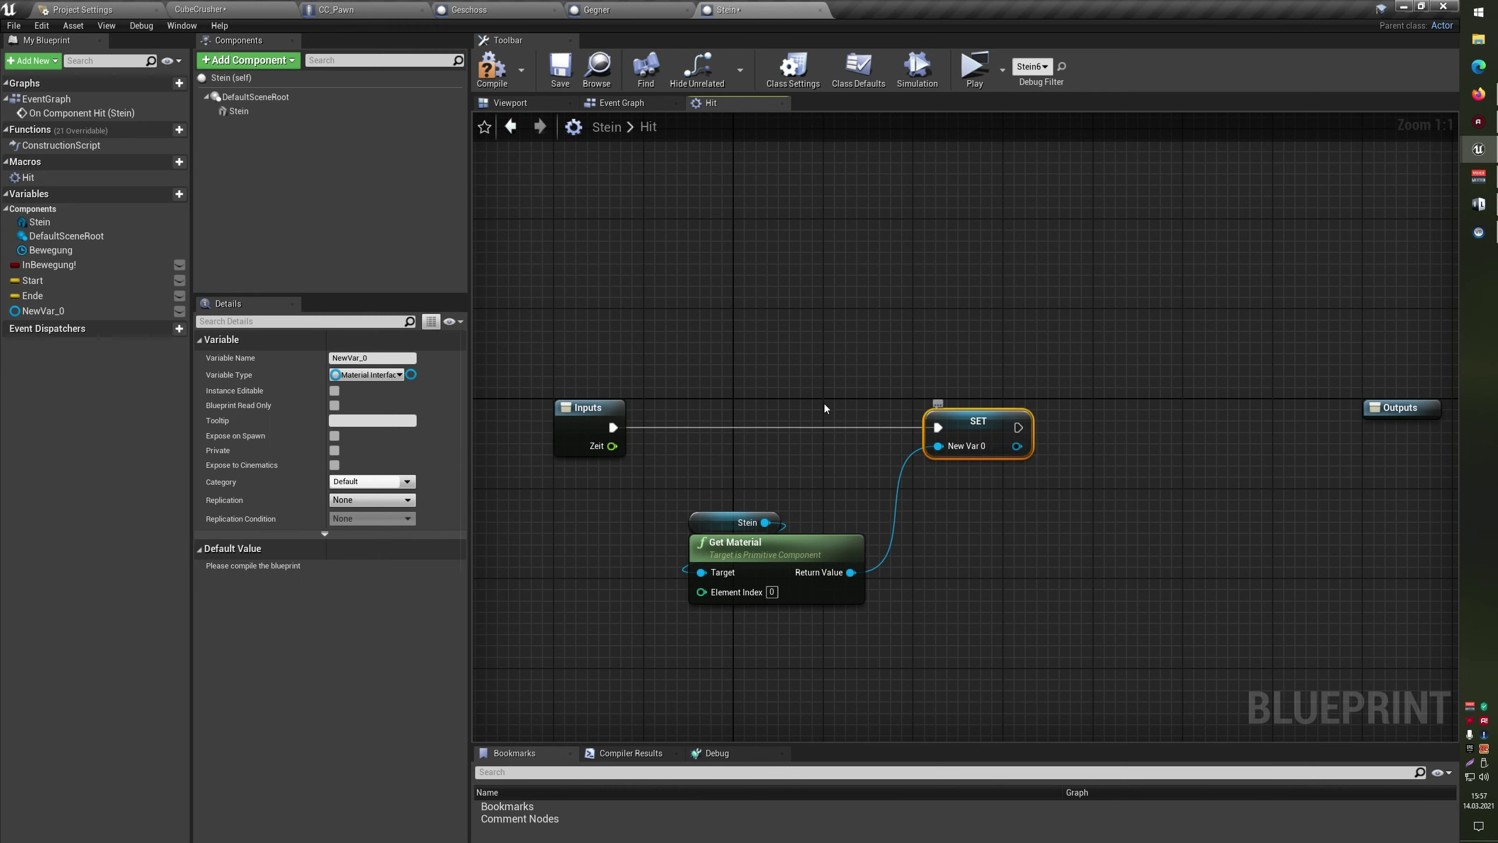
Rename the new variable NewVar_0 to MaterialAktuell
double_click(71, 310)
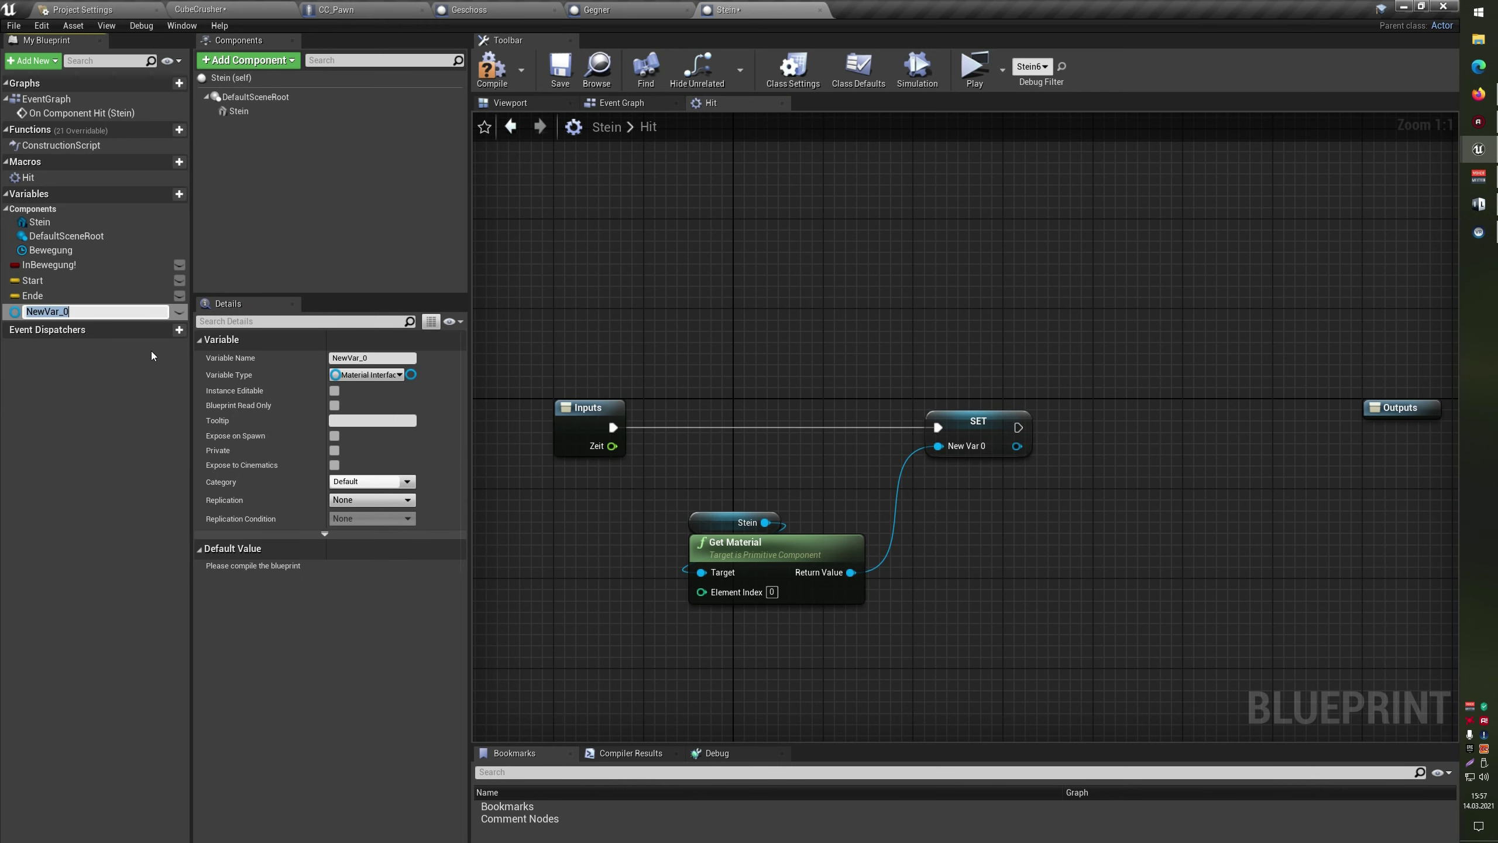
type("Material")
type("Ak")
type("tuell")
key("Return")
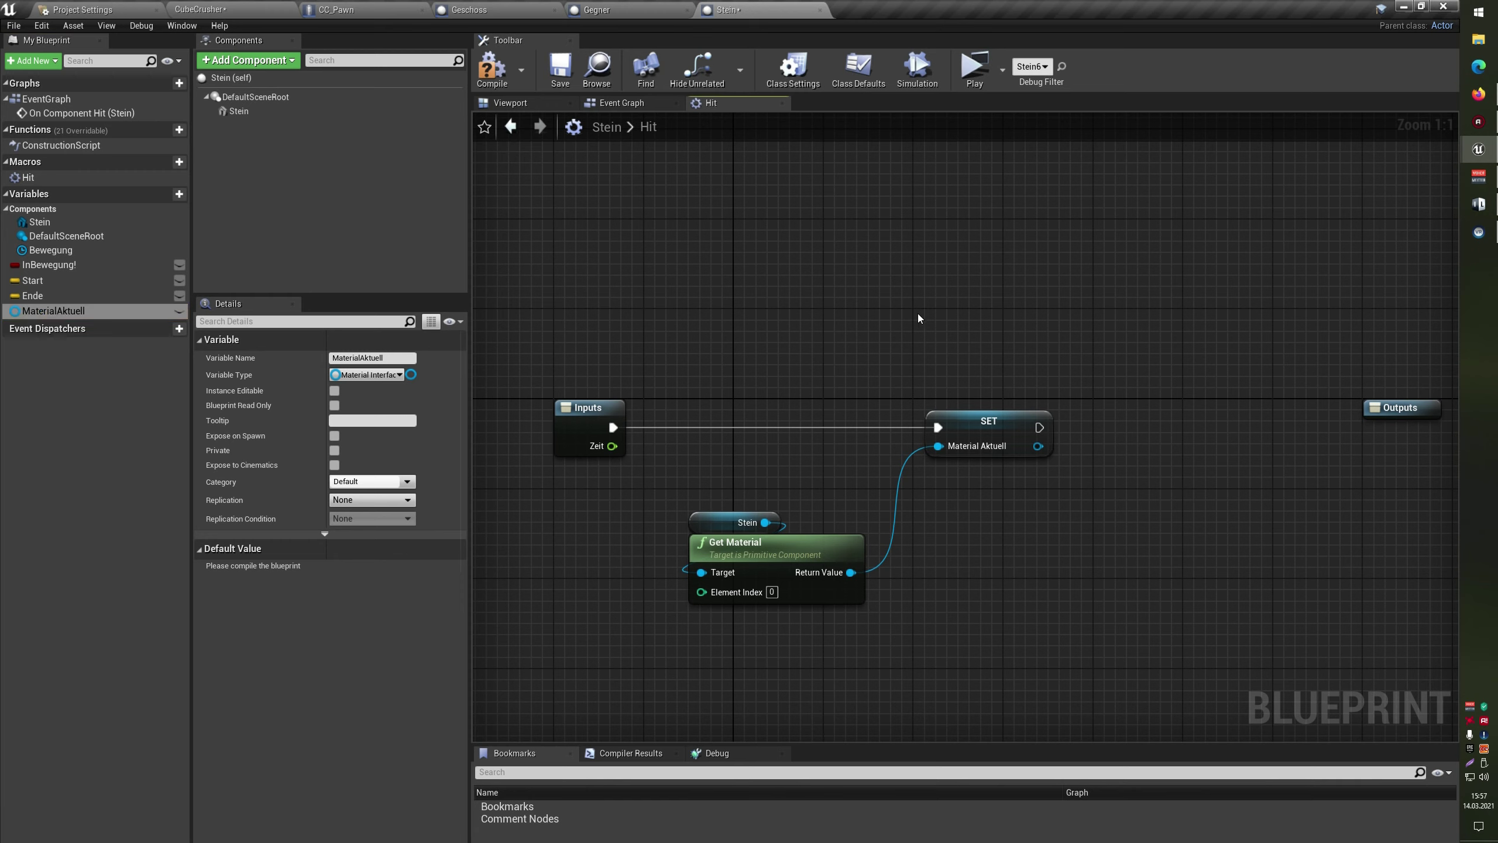
left_click_drag(975, 435, 963, 435)
left_click(973, 511)
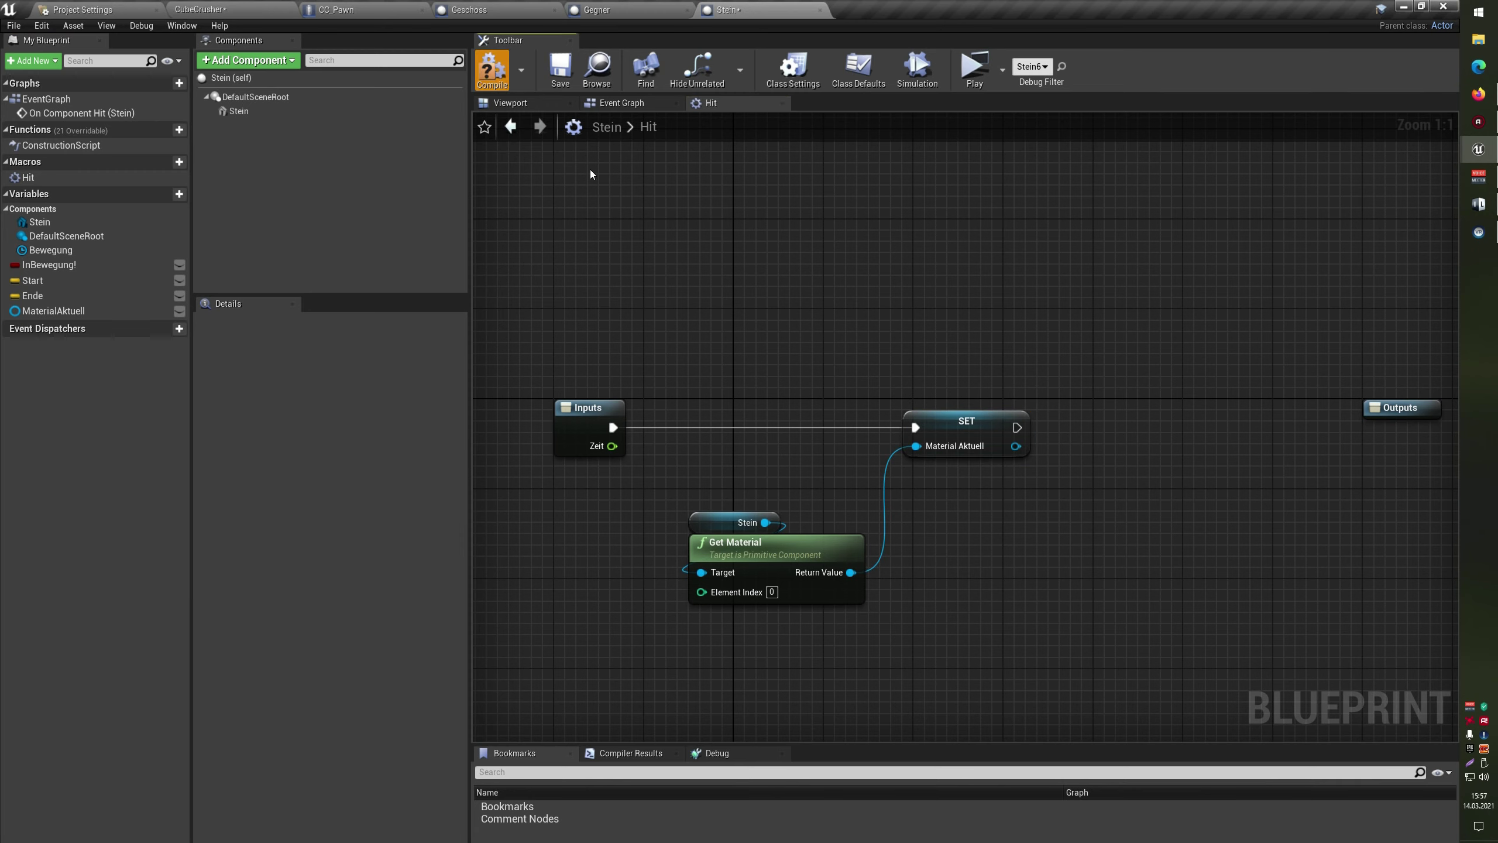
Duplicate the Stein getter and add a Set Material node on it, wired after SET
right_click_drag(971, 337, 943, 394)
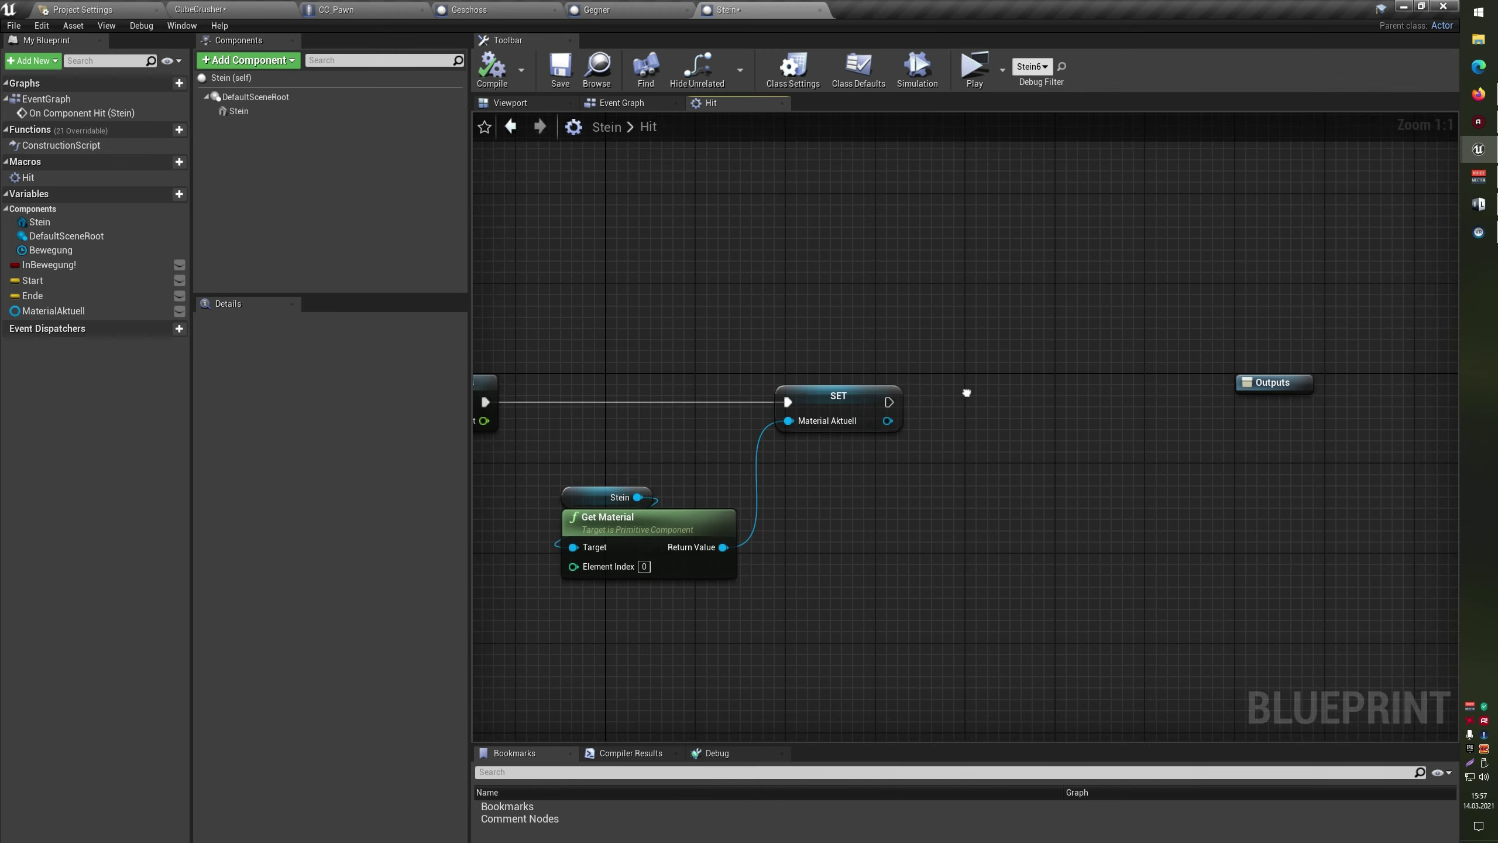
left_click(584, 496)
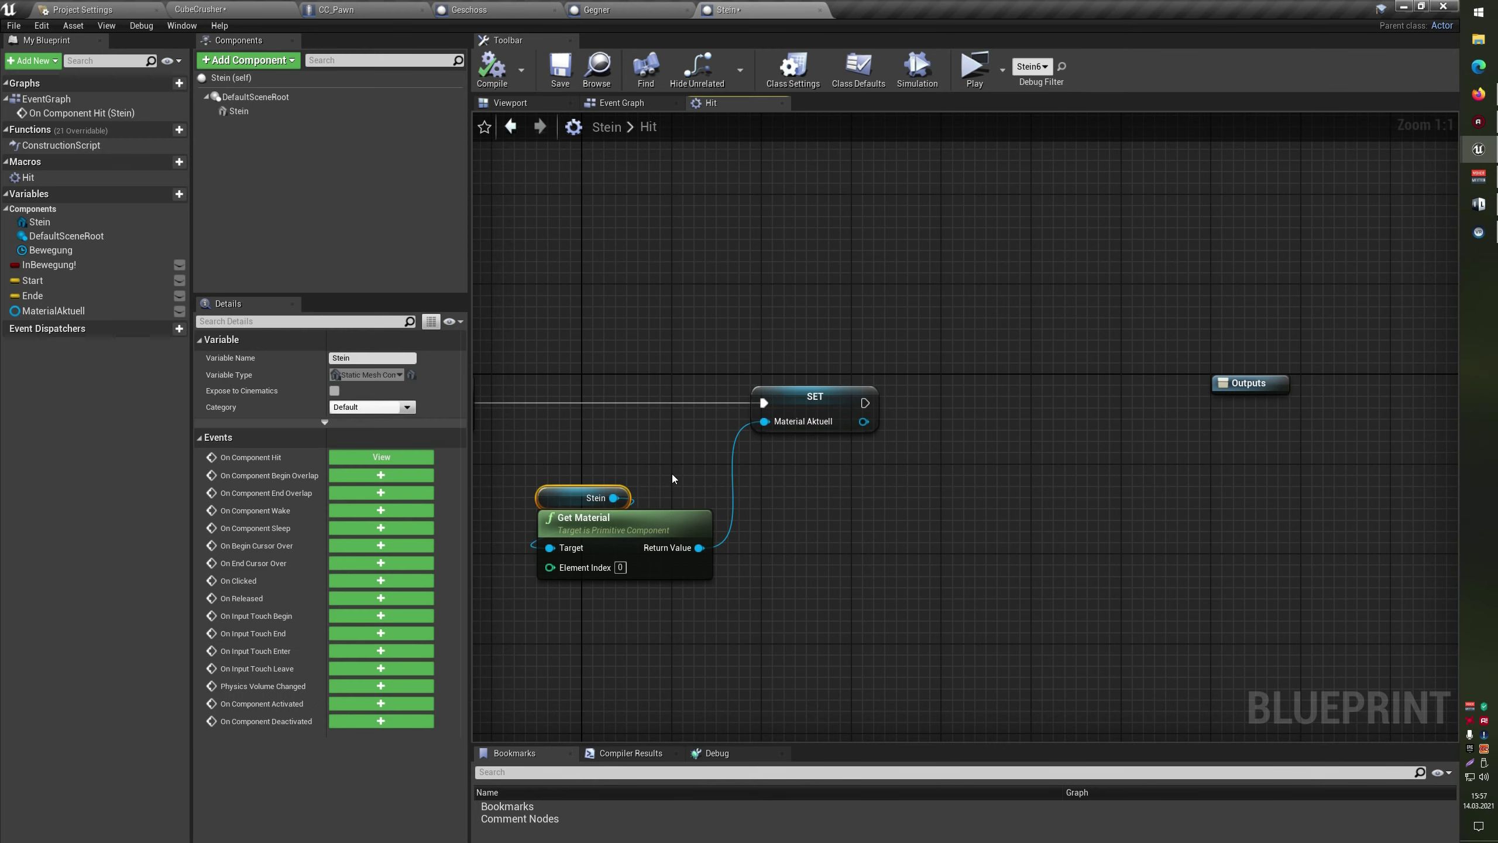
key("ctrl+c")
key("ctrl+v")
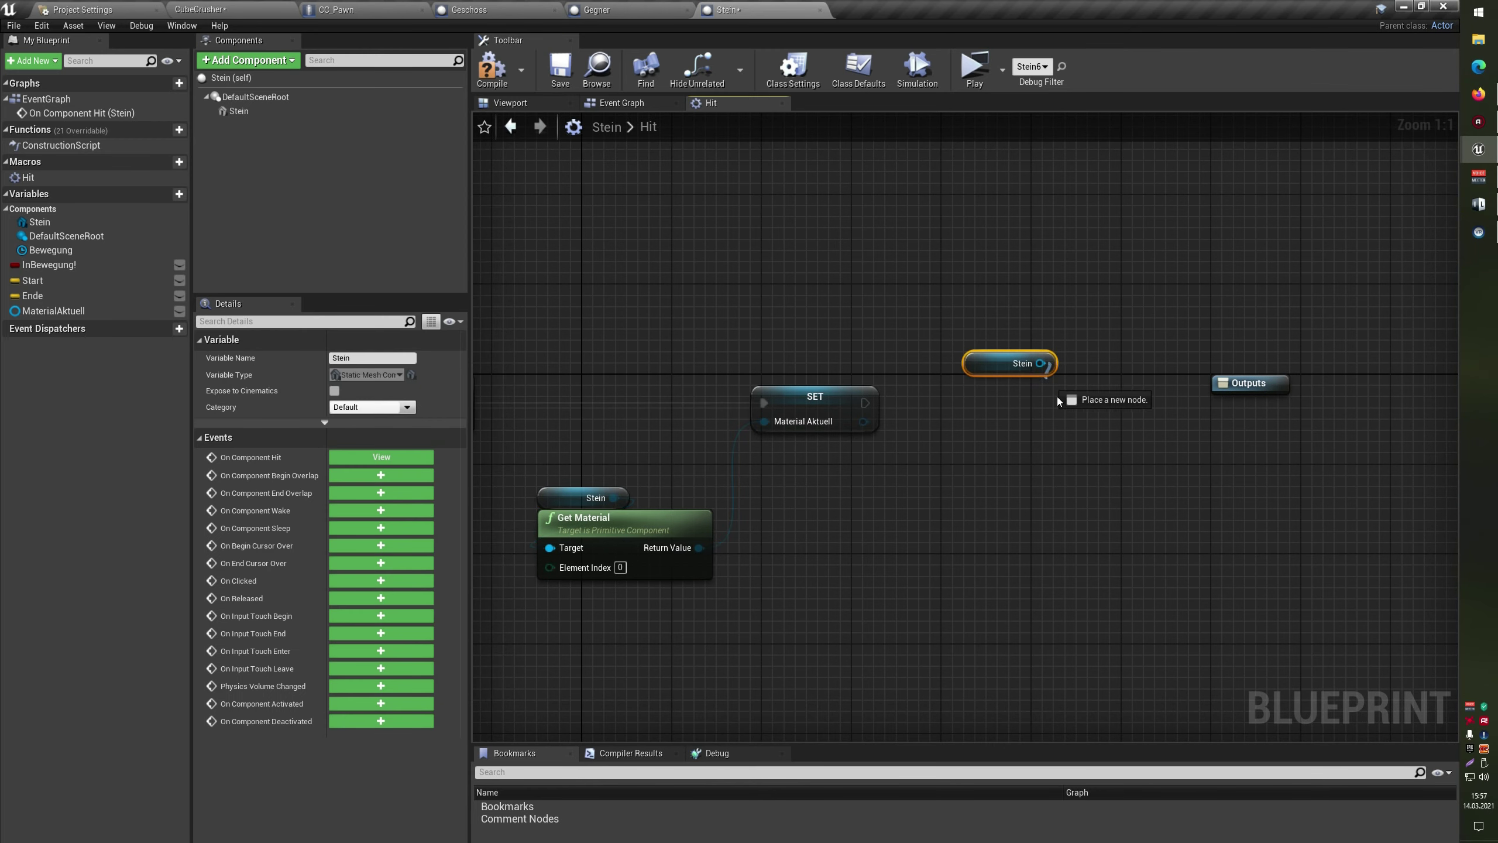
left_click_drag(1040, 363, 1062, 494)
type("set materia")
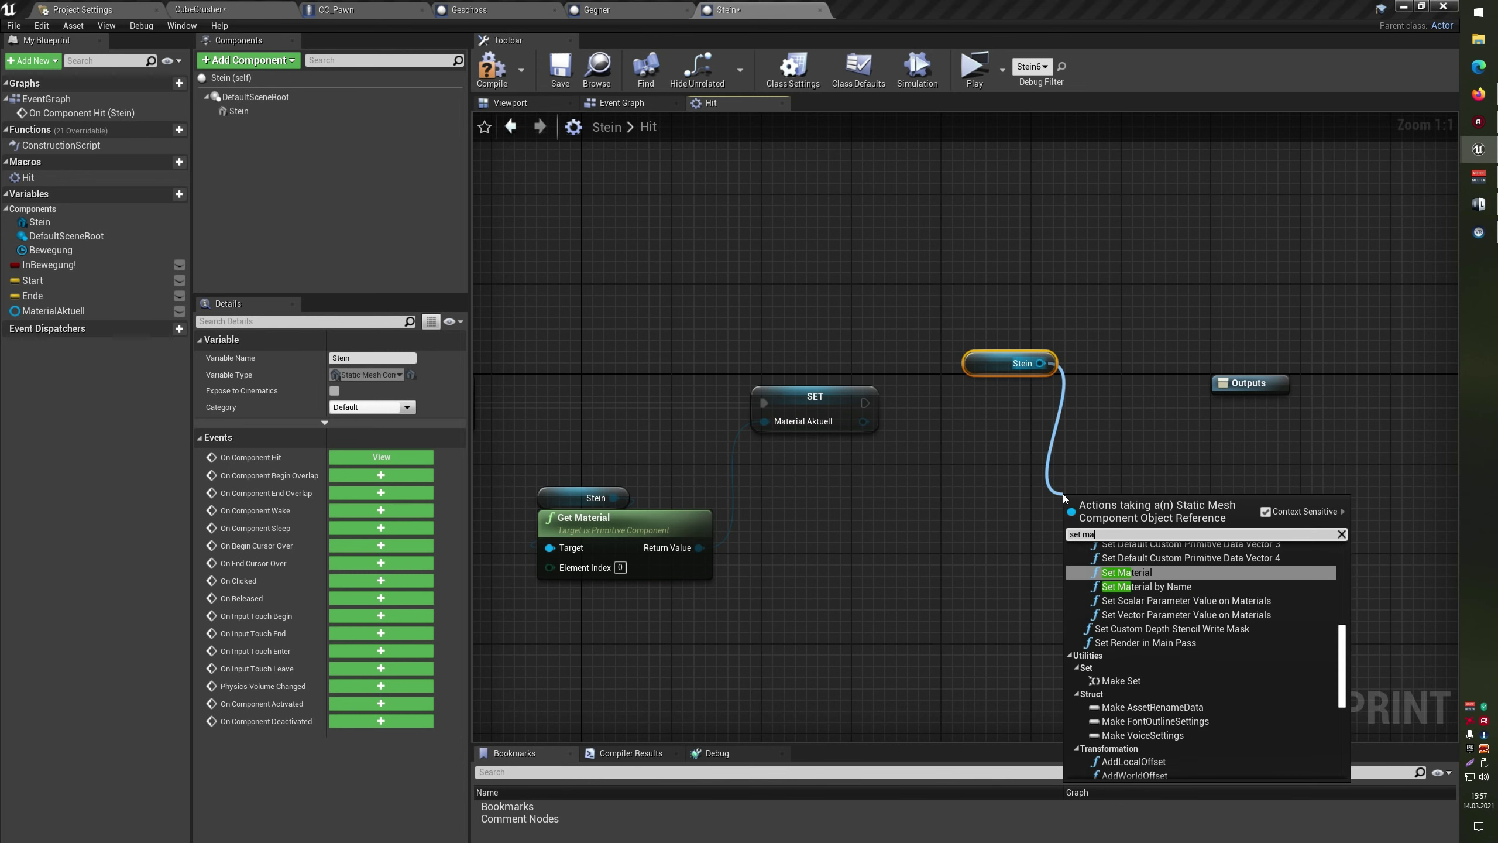
key("Return")
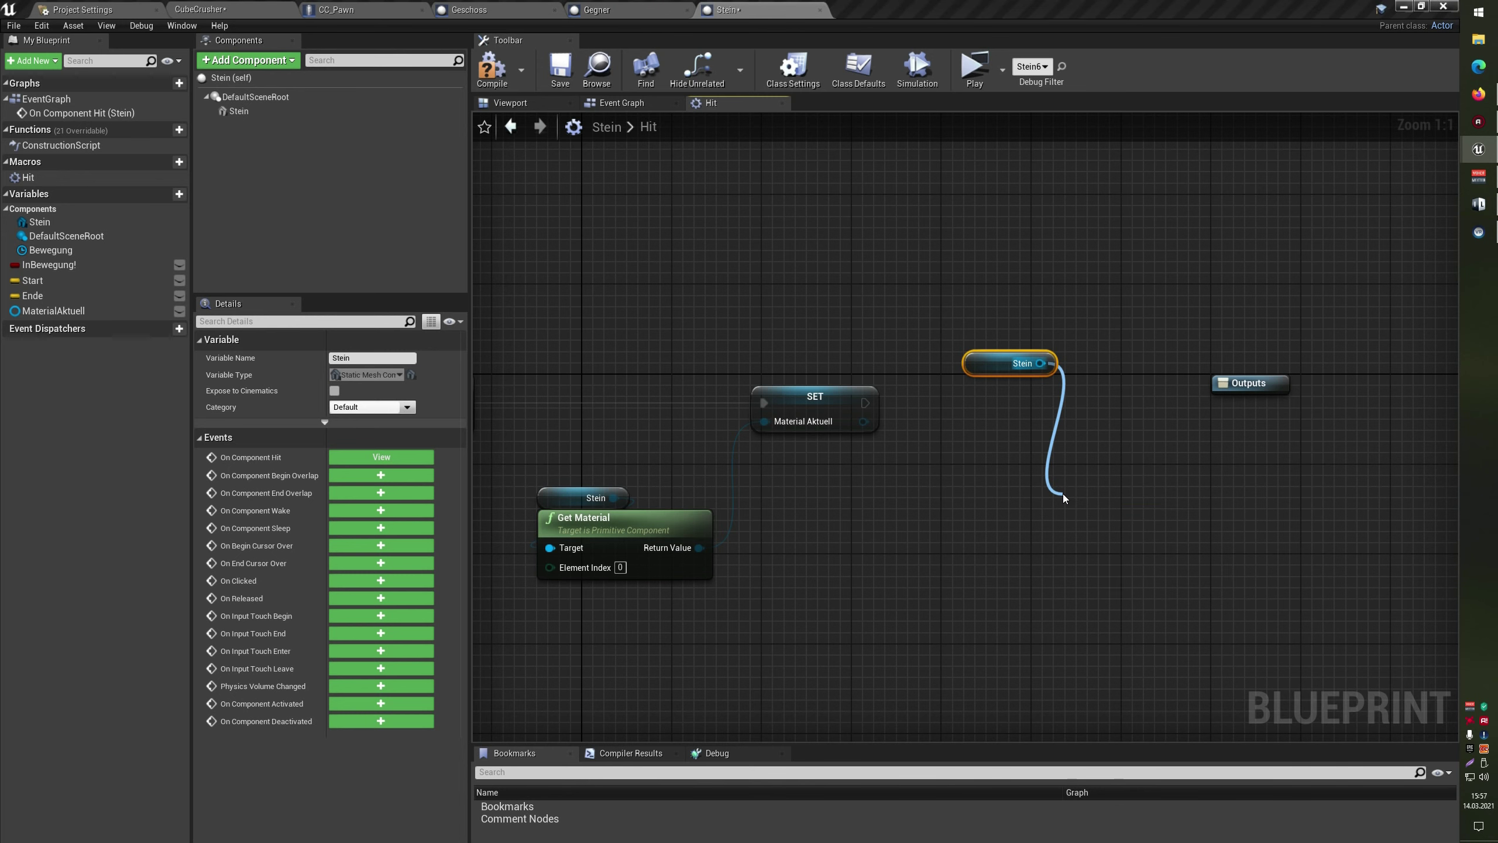
mouse_move(865, 402)
left_mouse_down()
mouse_move(1077, 537)
mouse_move(1028, 380)
left_mouse_up()
left_click(1014, 362, "ctrl")
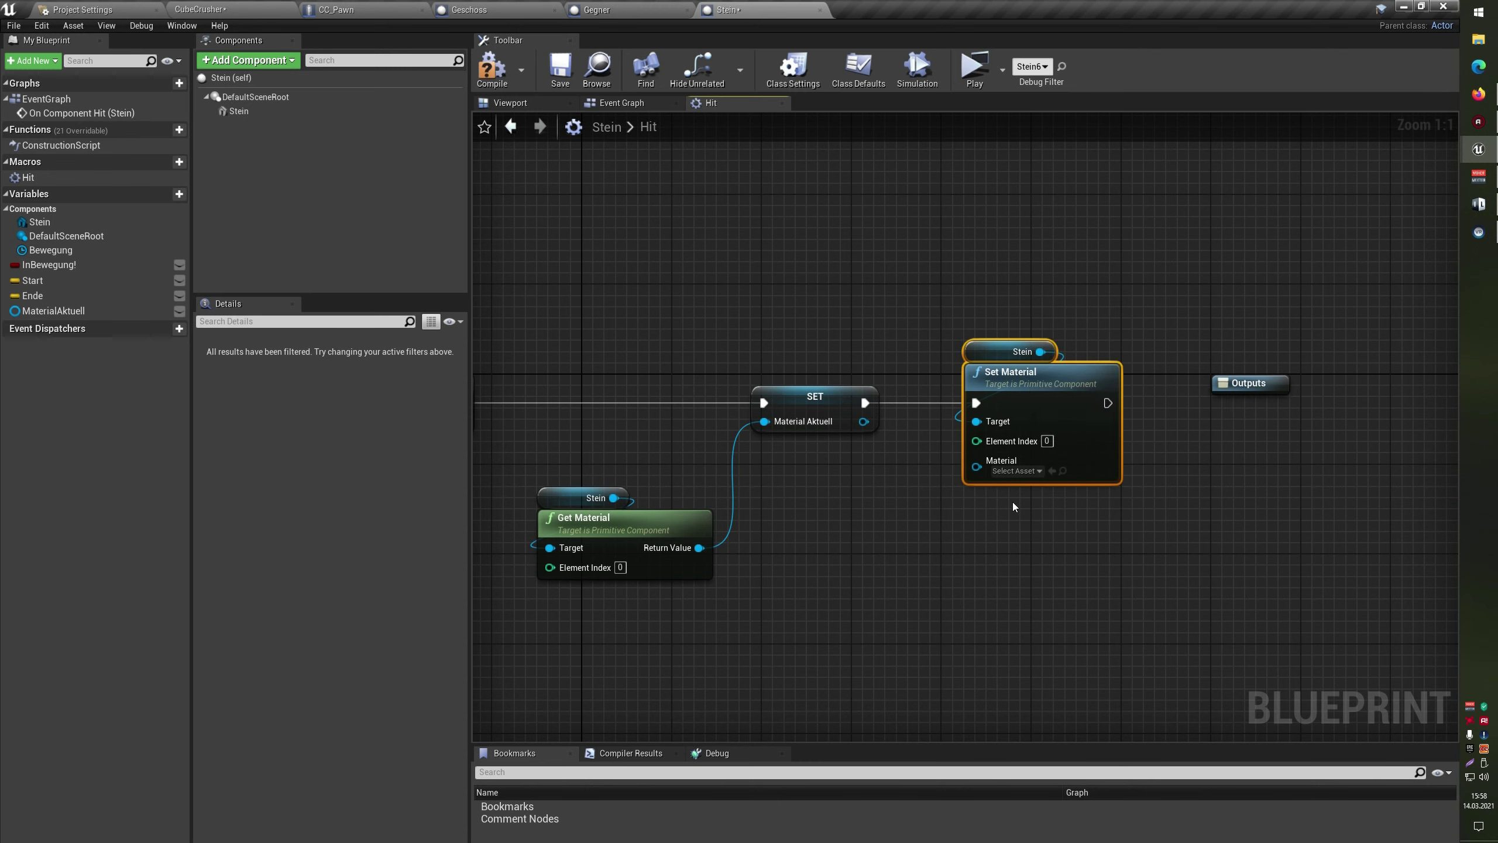
Set the Set Material node's material to M_Basic_Wall
left_click(1029, 475)
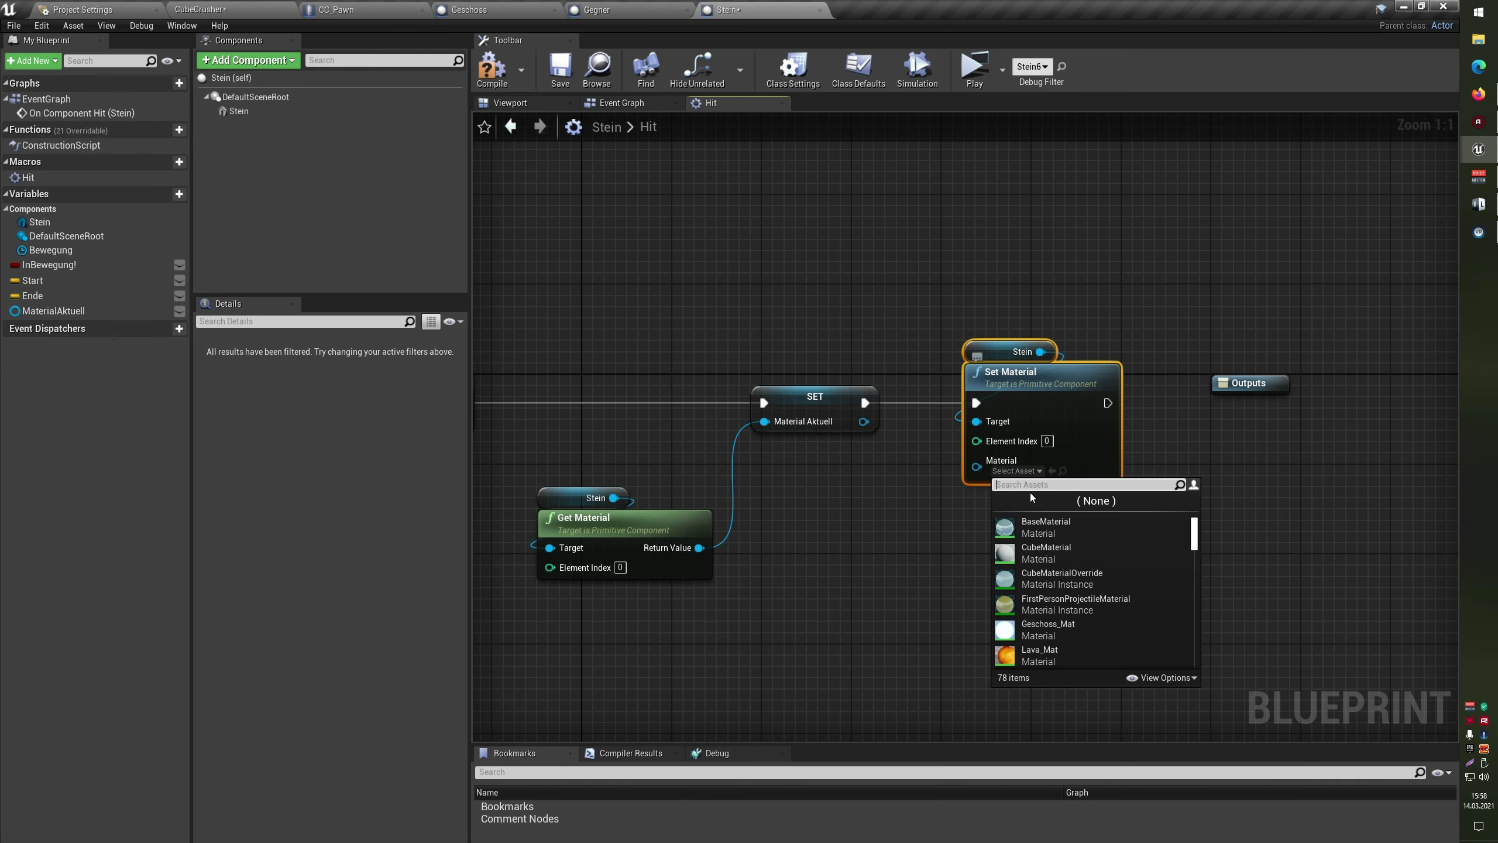
type("basic")
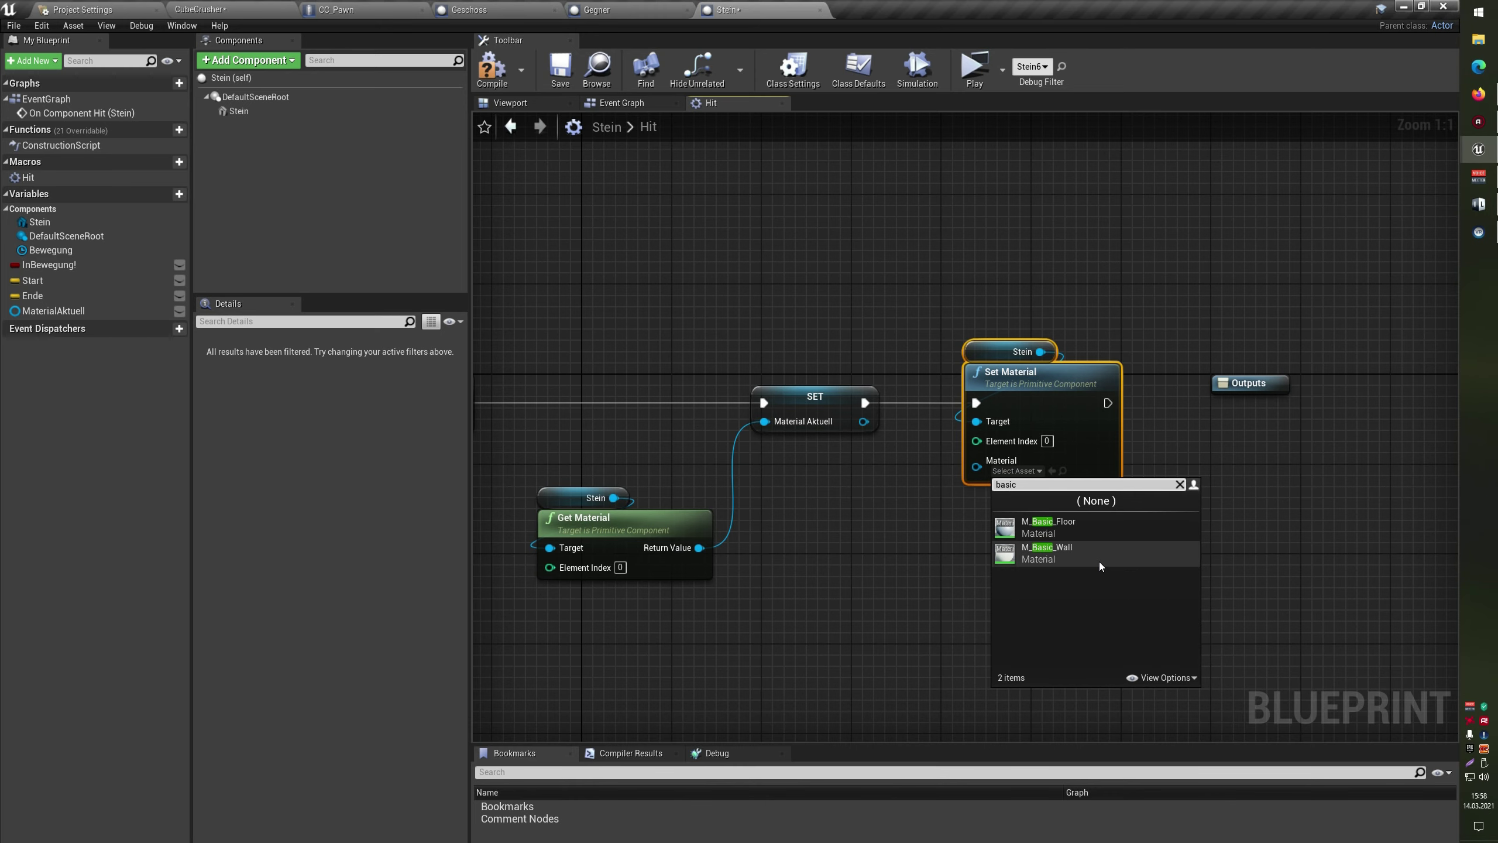
left_click(1099, 566)
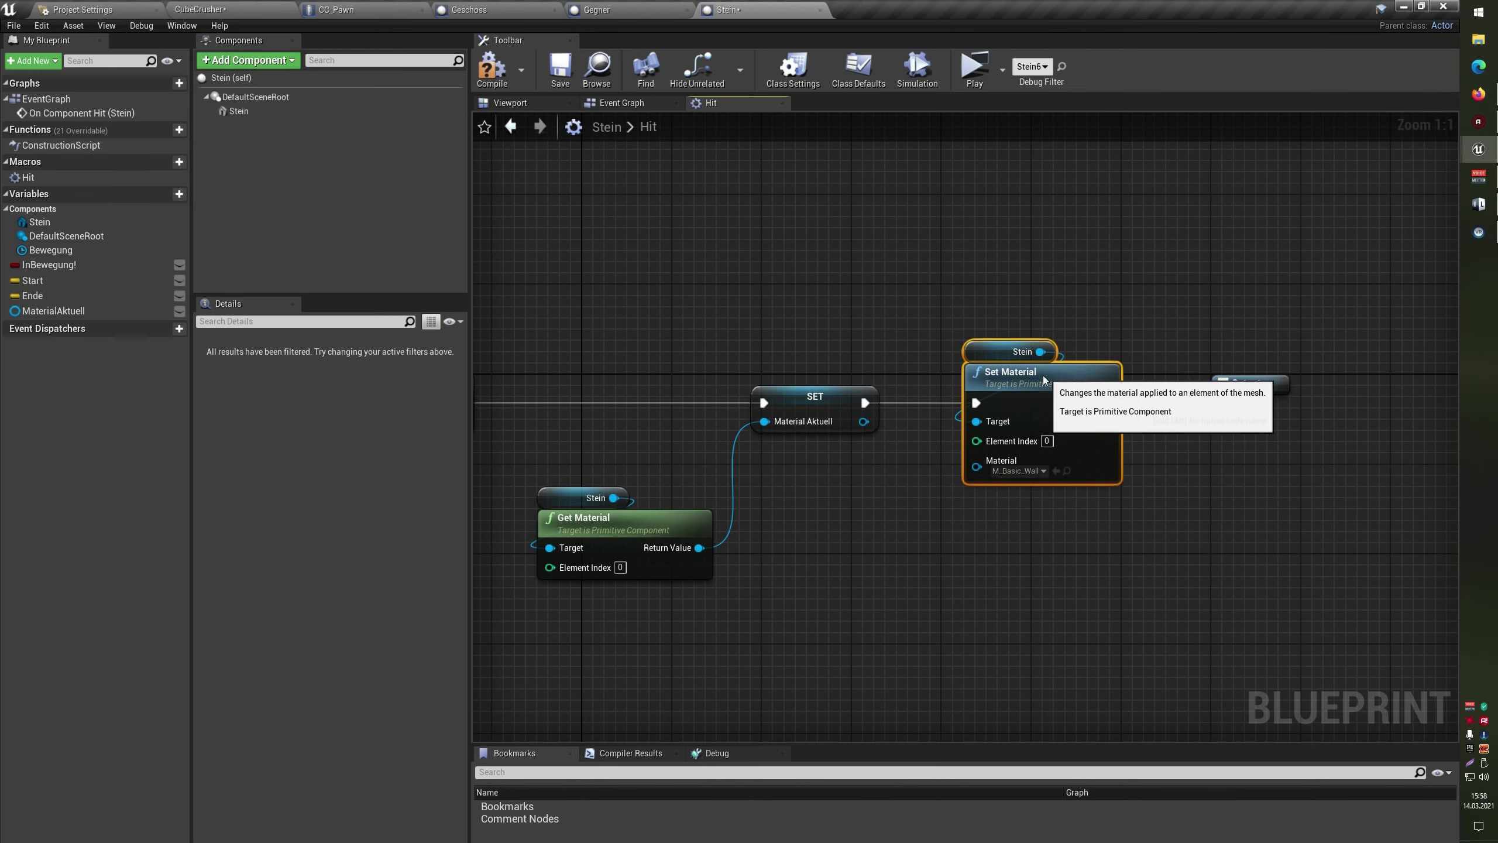
left_click(944, 517)
Check the Stein, Get Material and SET nodes, then move the Outputs node far right
right_click_drag(938, 538, 1131, 542)
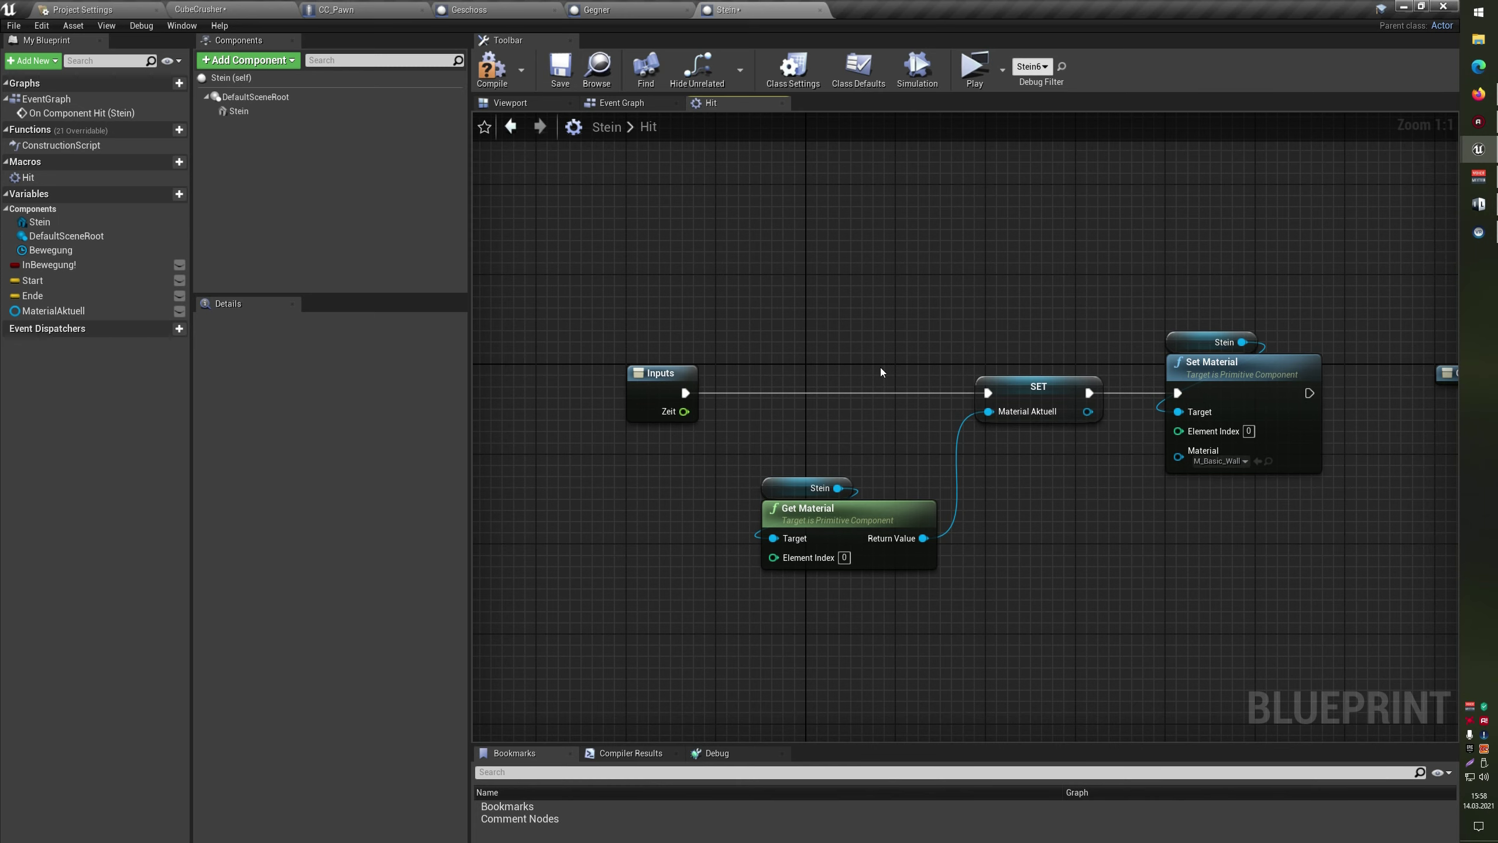
left_click_drag(734, 229, 831, 612)
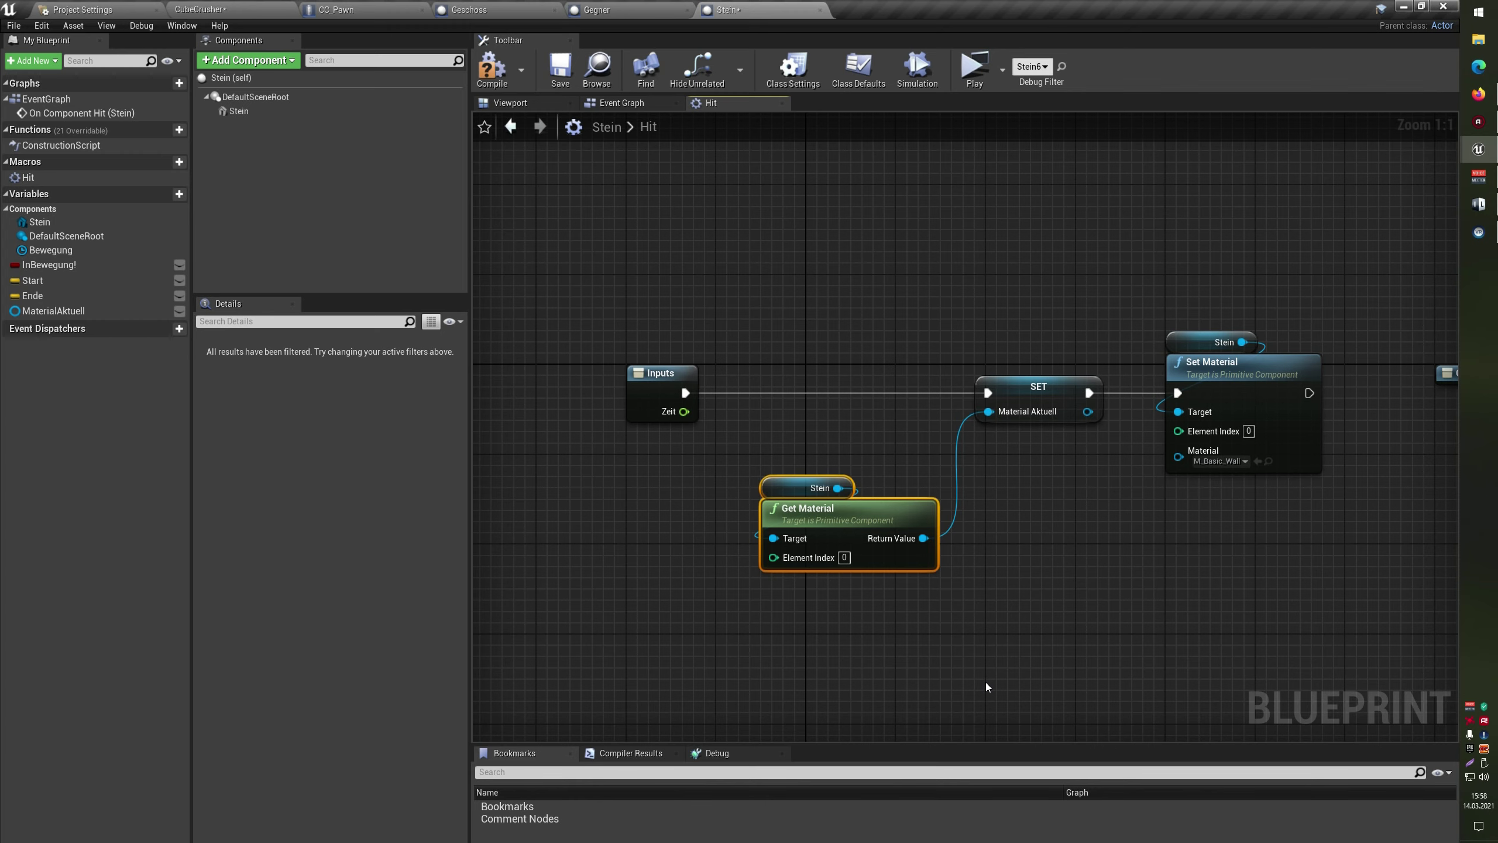
left_click(1006, 286)
left_click(1038, 388)
right_click_drag(1246, 599, 701, 576)
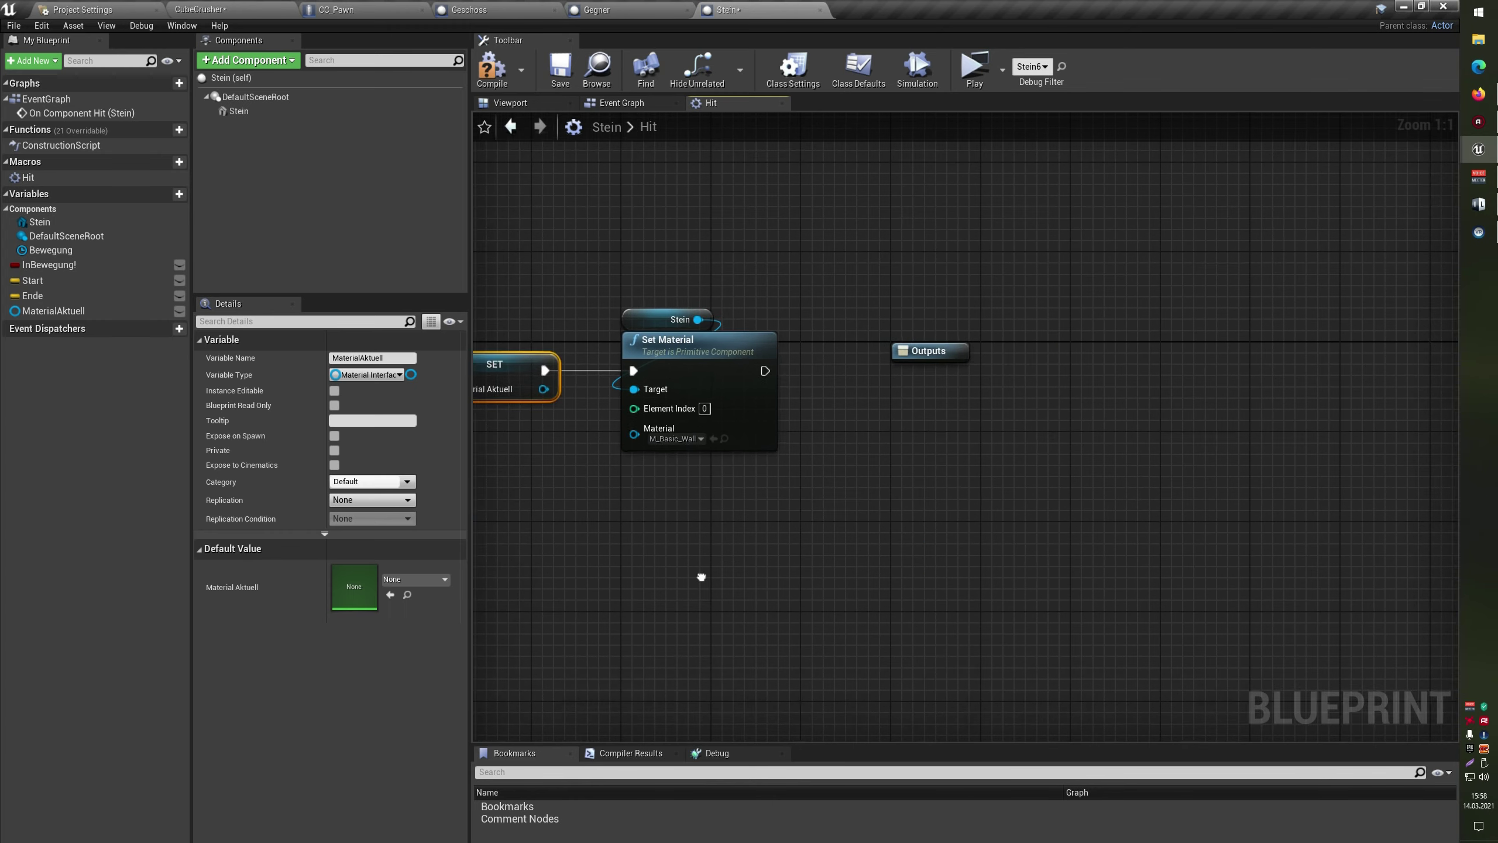
left_click_drag(621, 210, 652, 510)
mouse_move(712, 558)
right_mouse_down()
mouse_move(872, 577)
mouse_move(923, 537)
right_mouse_up()
left_click(970, 388)
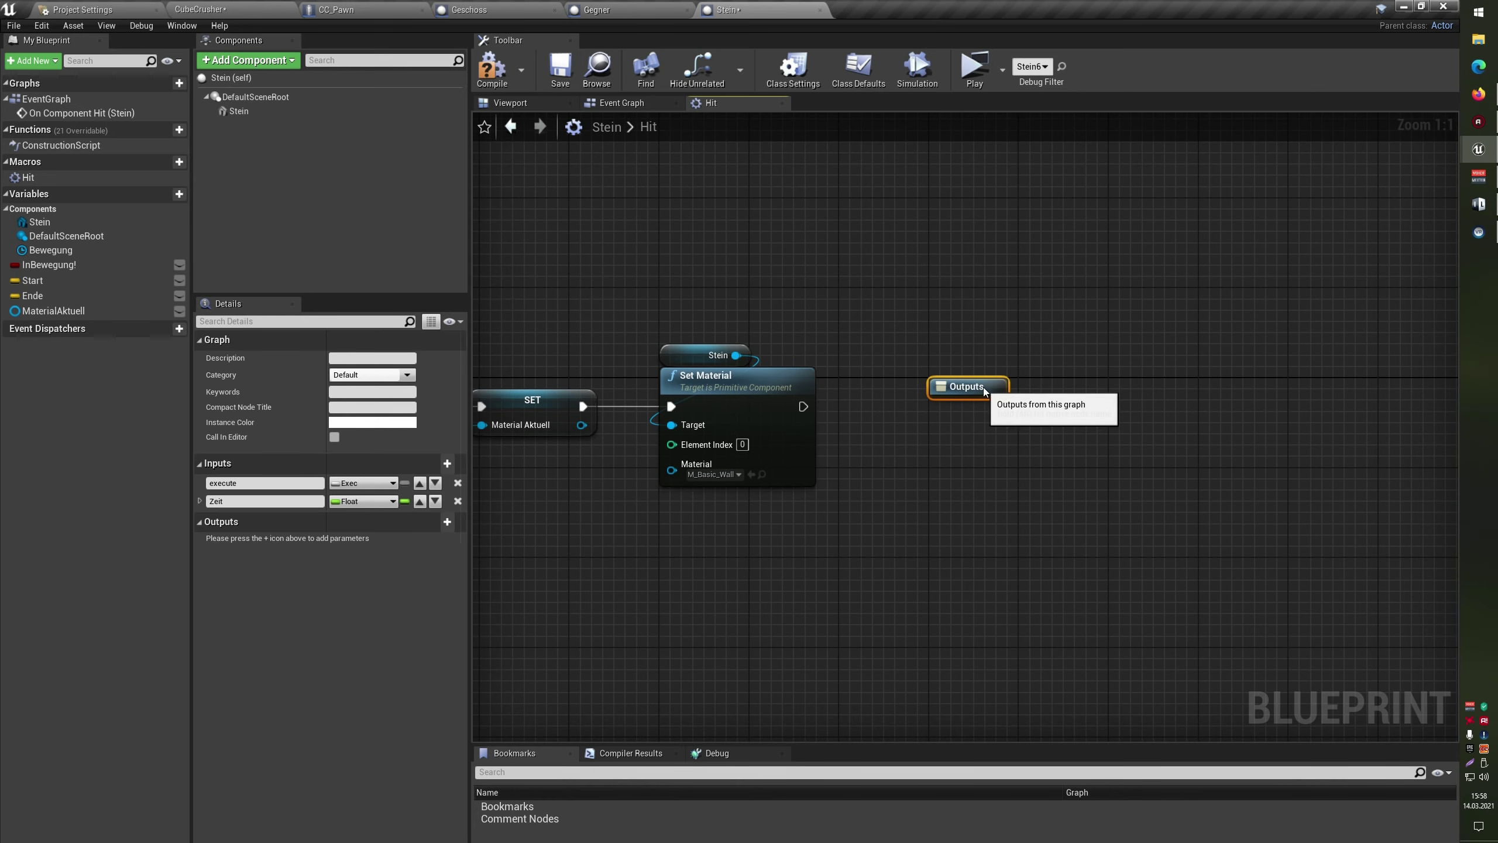
left_click_drag(980, 390, 1337, 391)
Add a Delay node after Set Material's execution output
right_click(1171, 424)
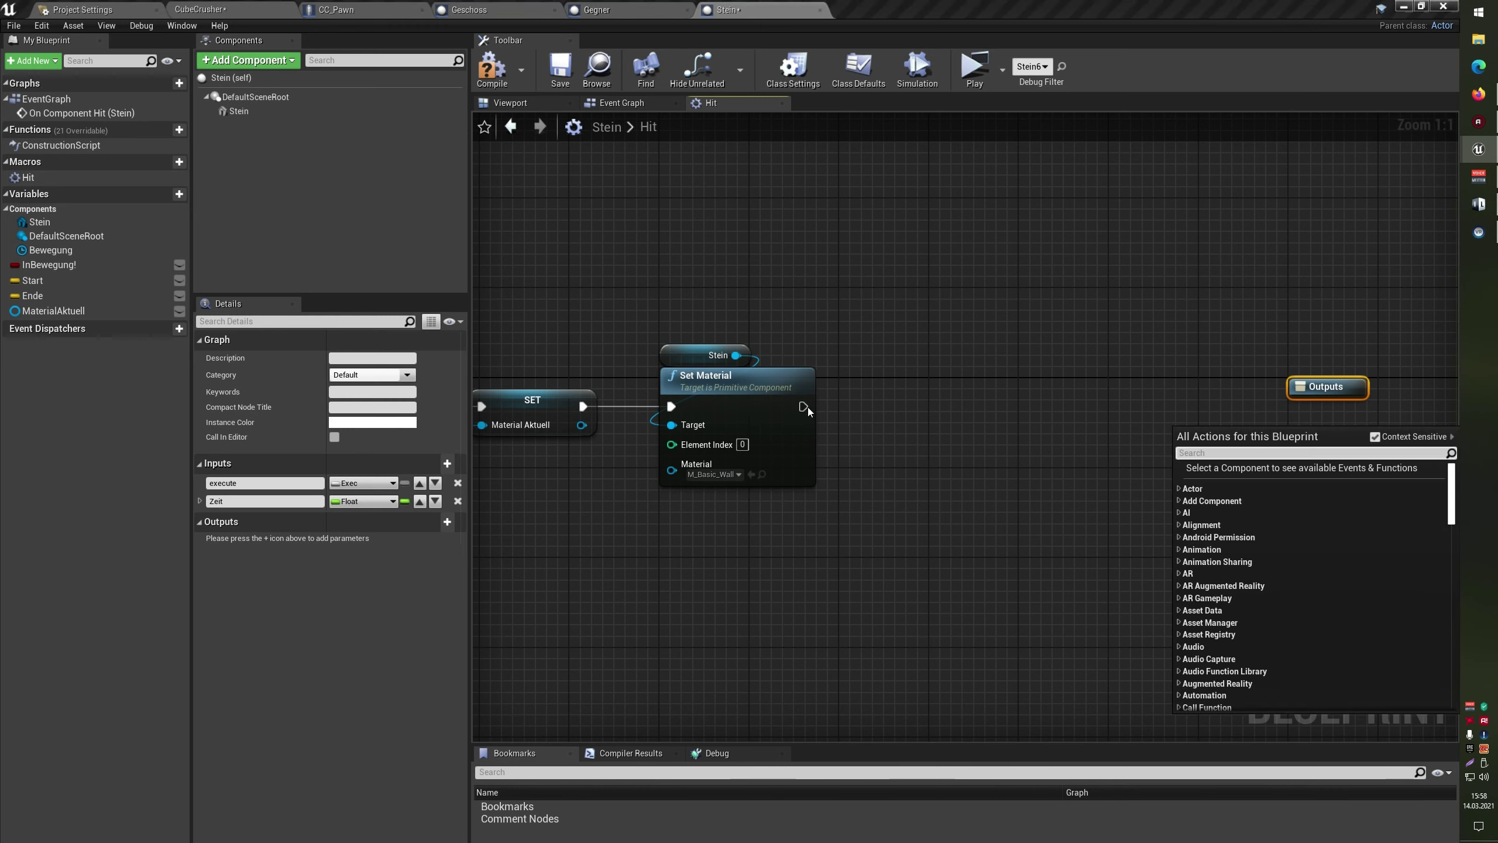
left_click_drag(804, 407, 921, 414)
type("delay")
key("Return")
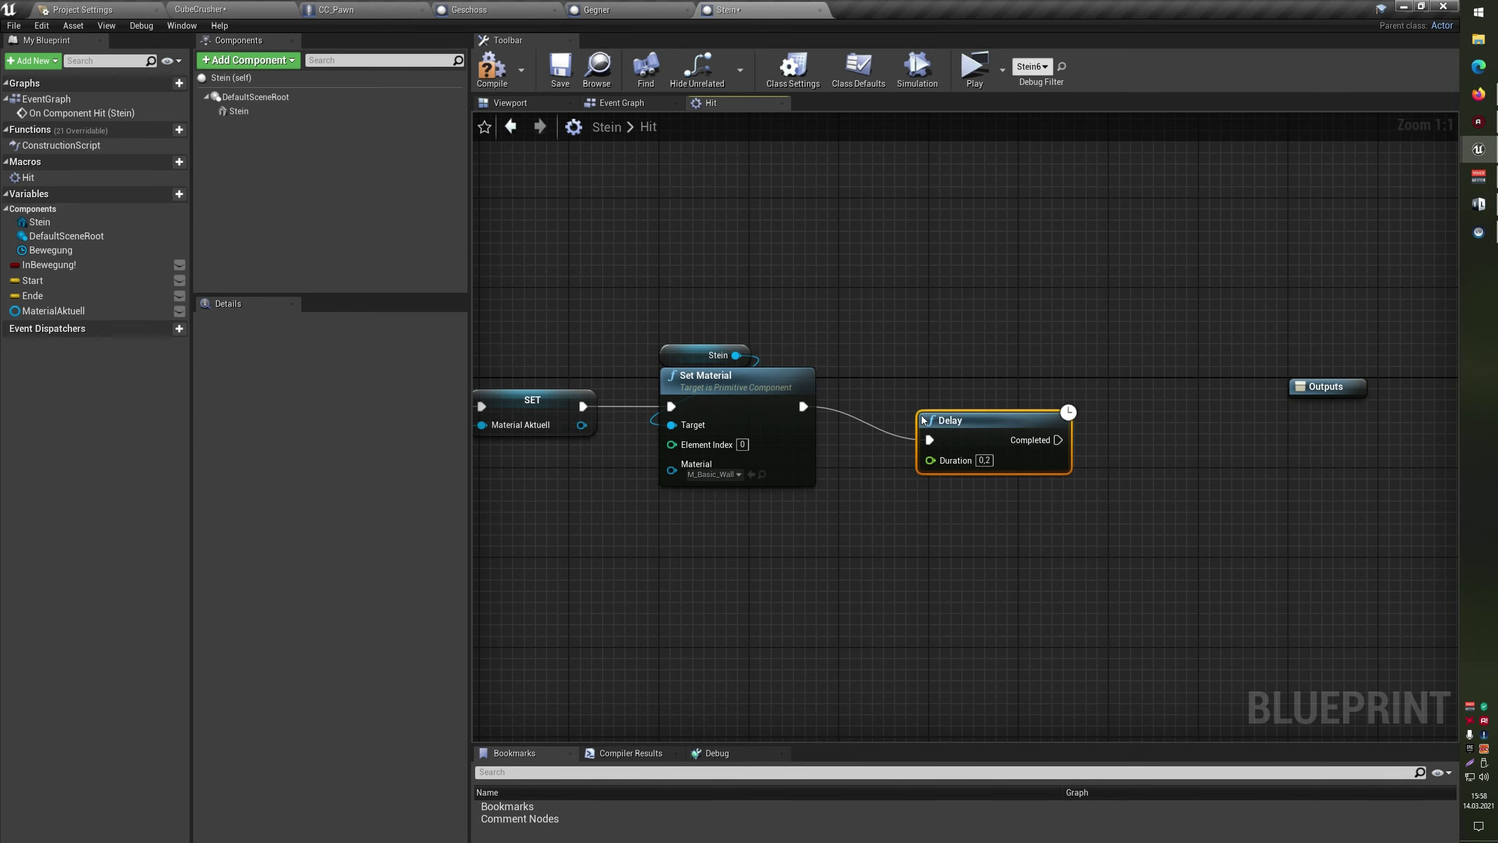
Wire the Zeit input to the Delay's Duration through two reroute points, then show the Event Graph
right_click_drag(938, 466, 1329, 435)
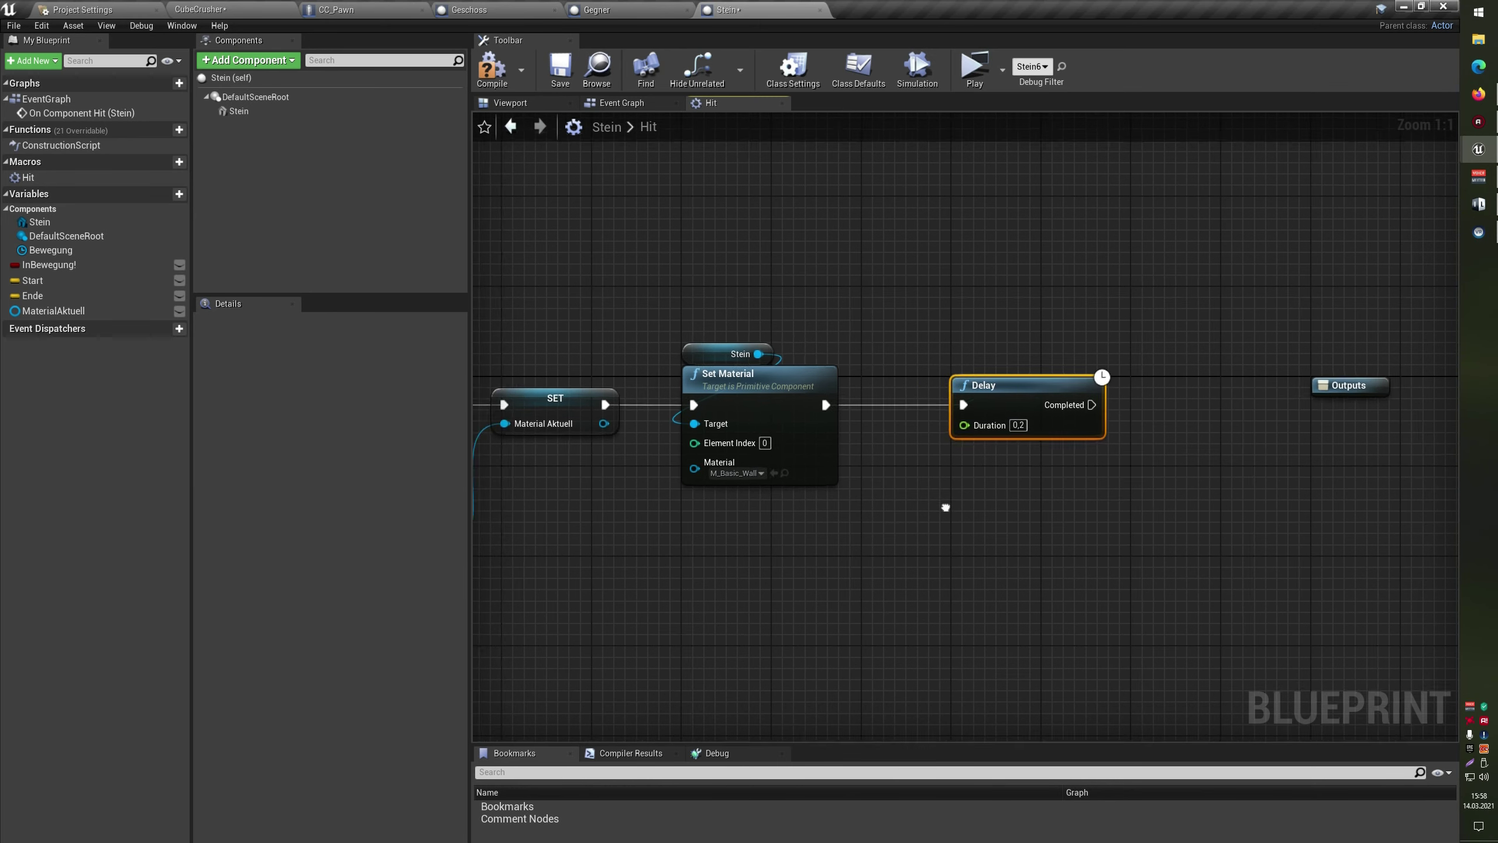
scroll(1301, 437, "down", 2)
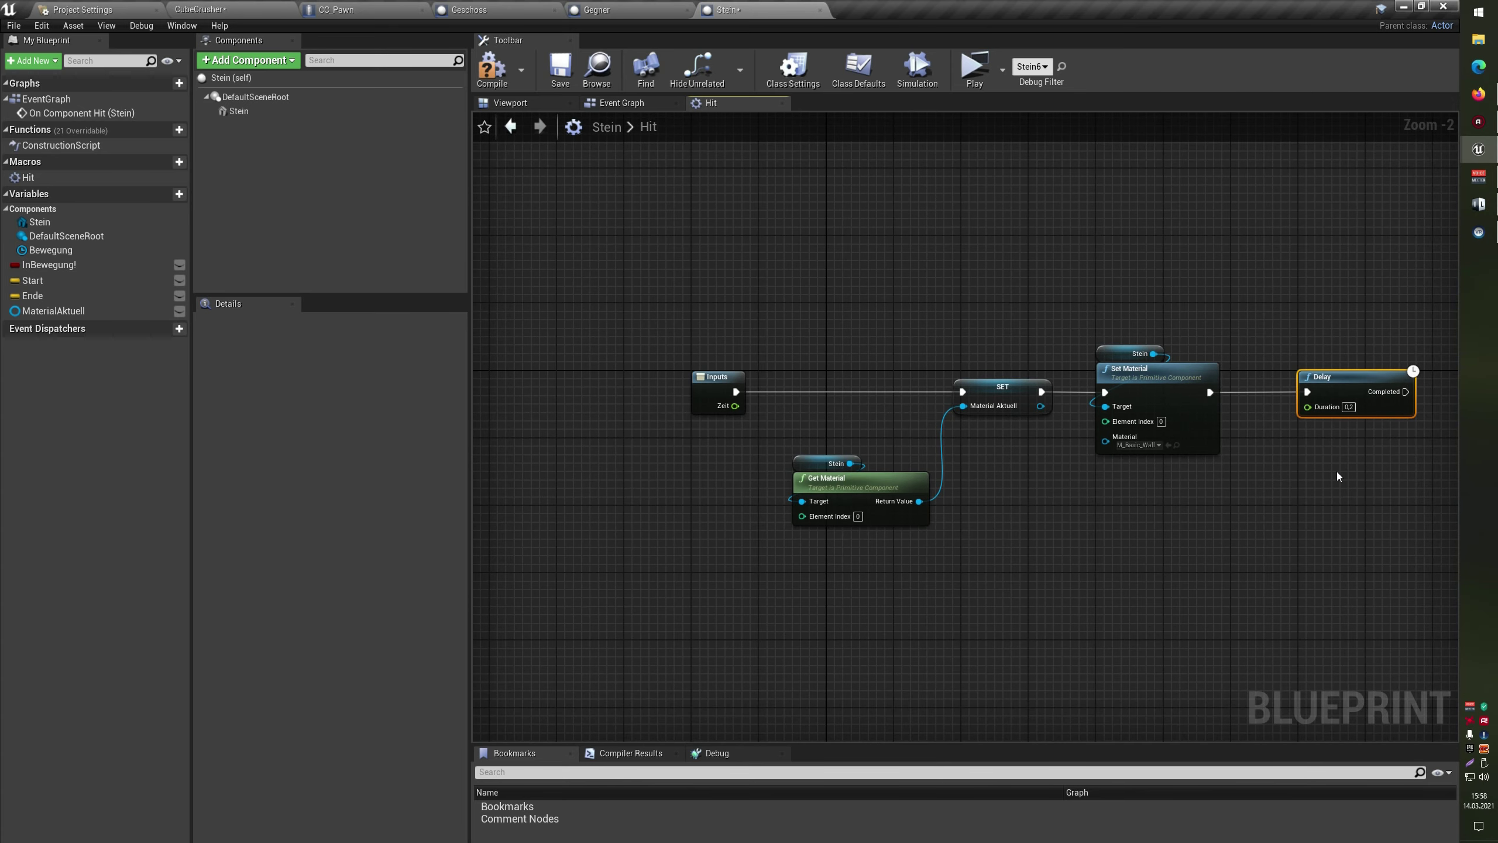
left_click_drag(1308, 407, 735, 406)
double_click(896, 537)
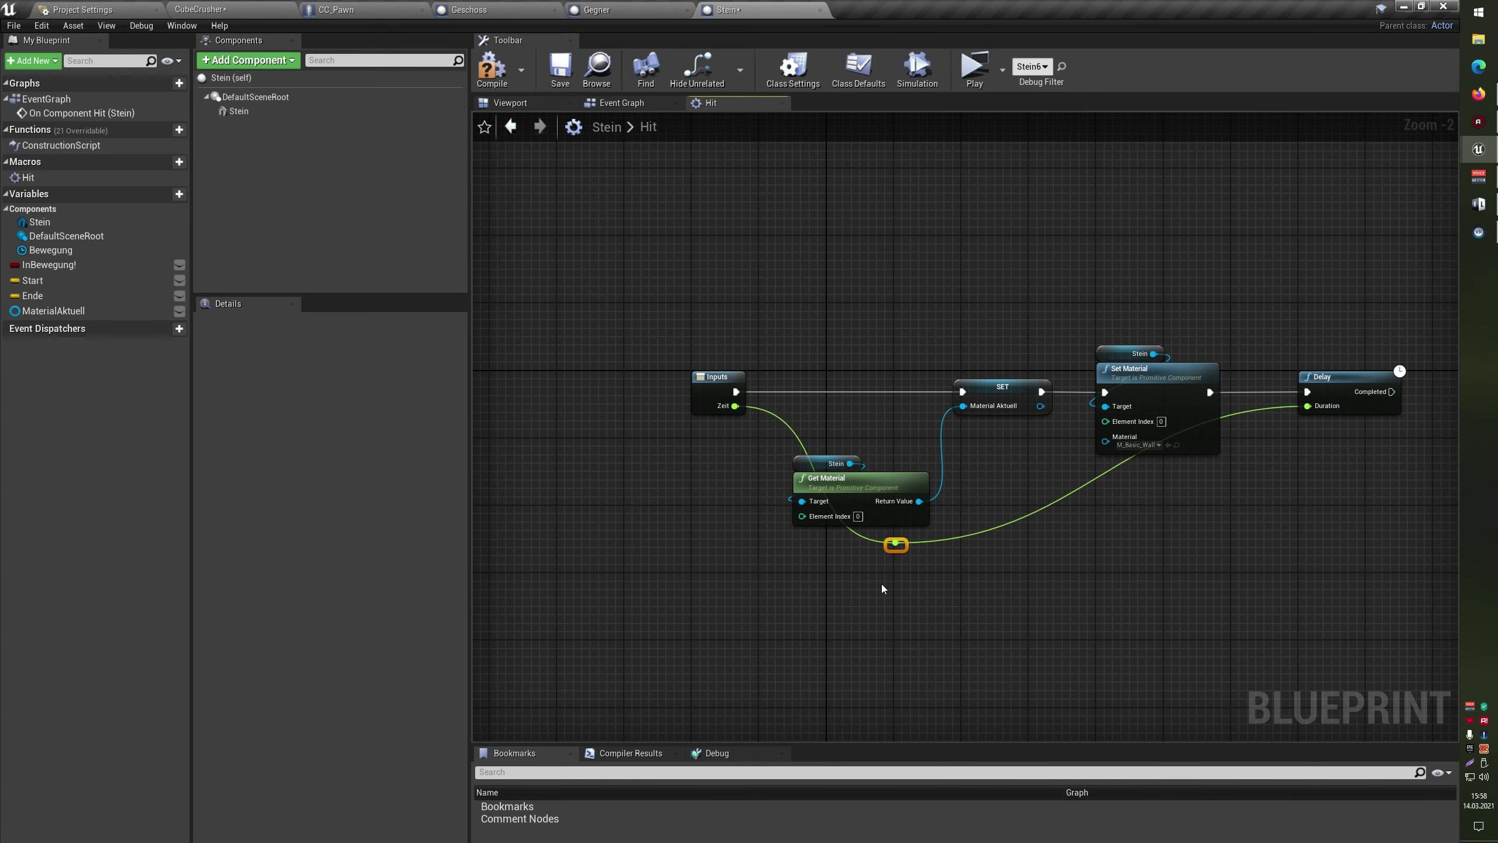
mouse_move(896, 537)
left_mouse_down()
mouse_move(803, 543)
mouse_move(1213, 554)
left_mouse_up()
double_click(834, 543)
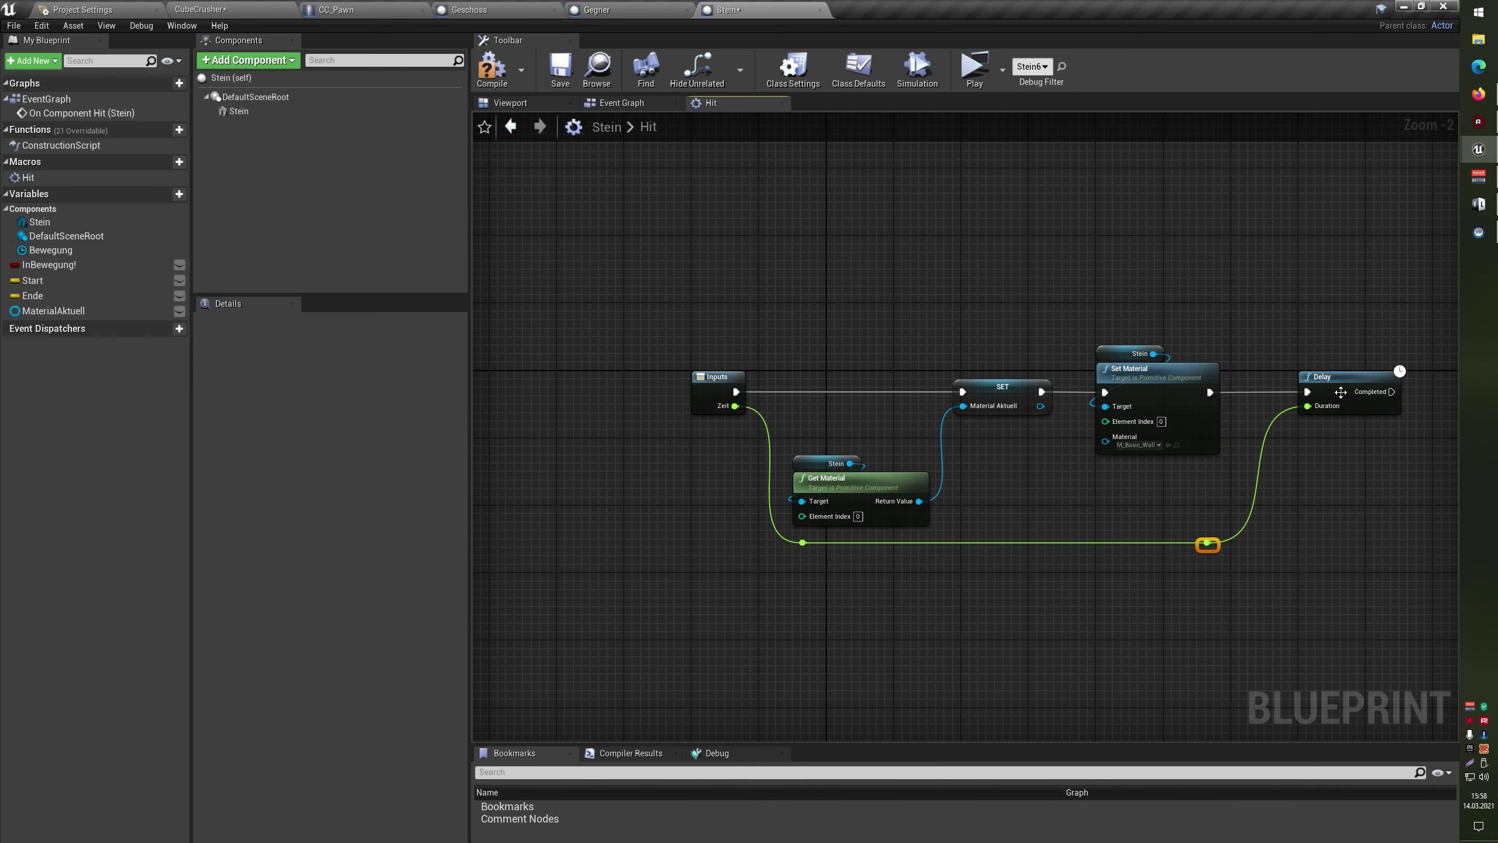
left_click(622, 103)
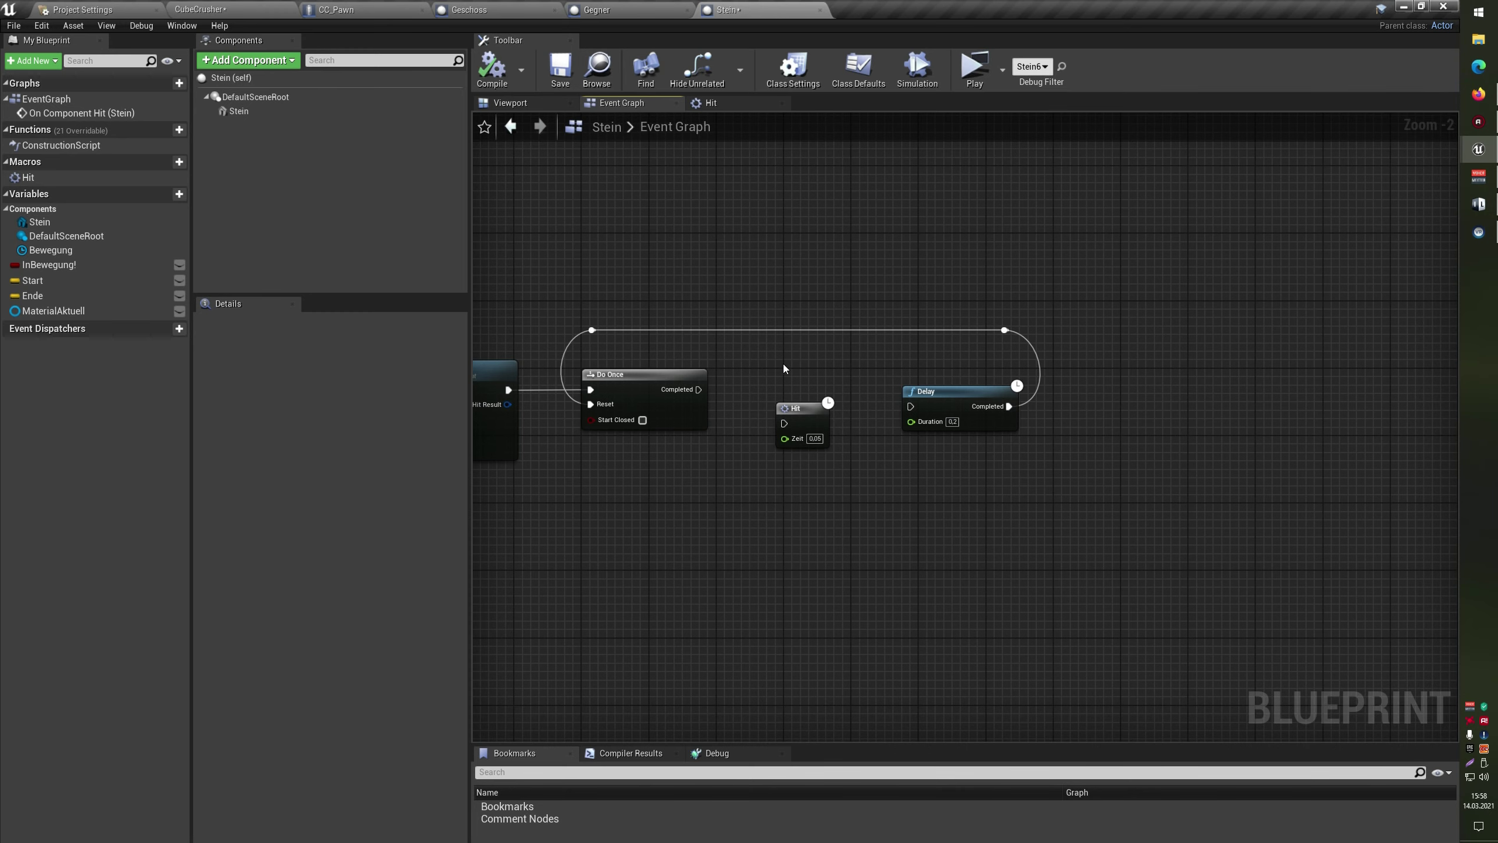
Open the Hit macro and paste a copy of Set Material after the Delay
double_click(797, 409)
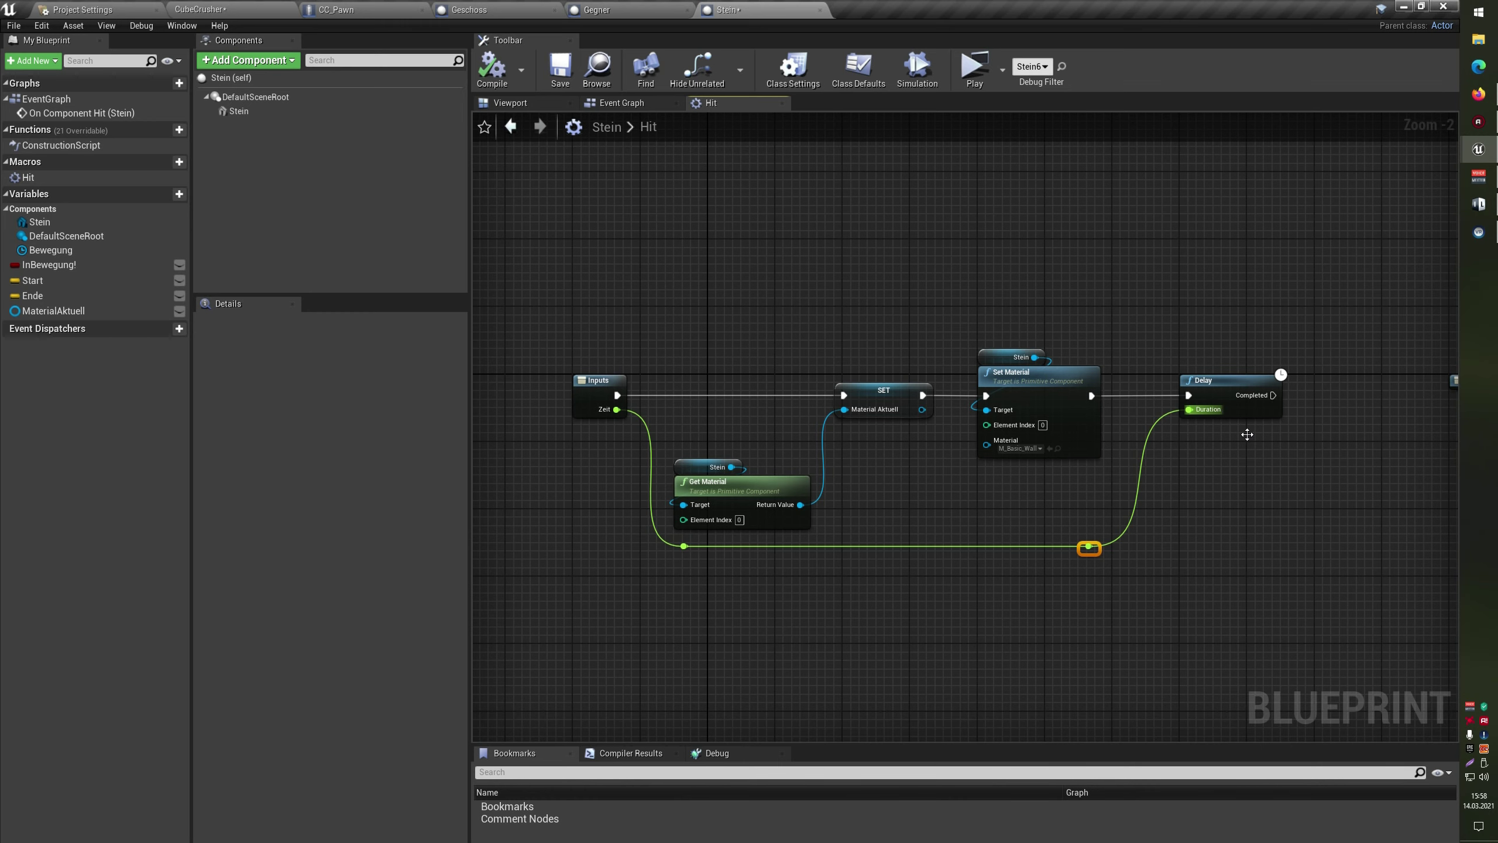
right_click_drag(1247, 434, 1005, 427)
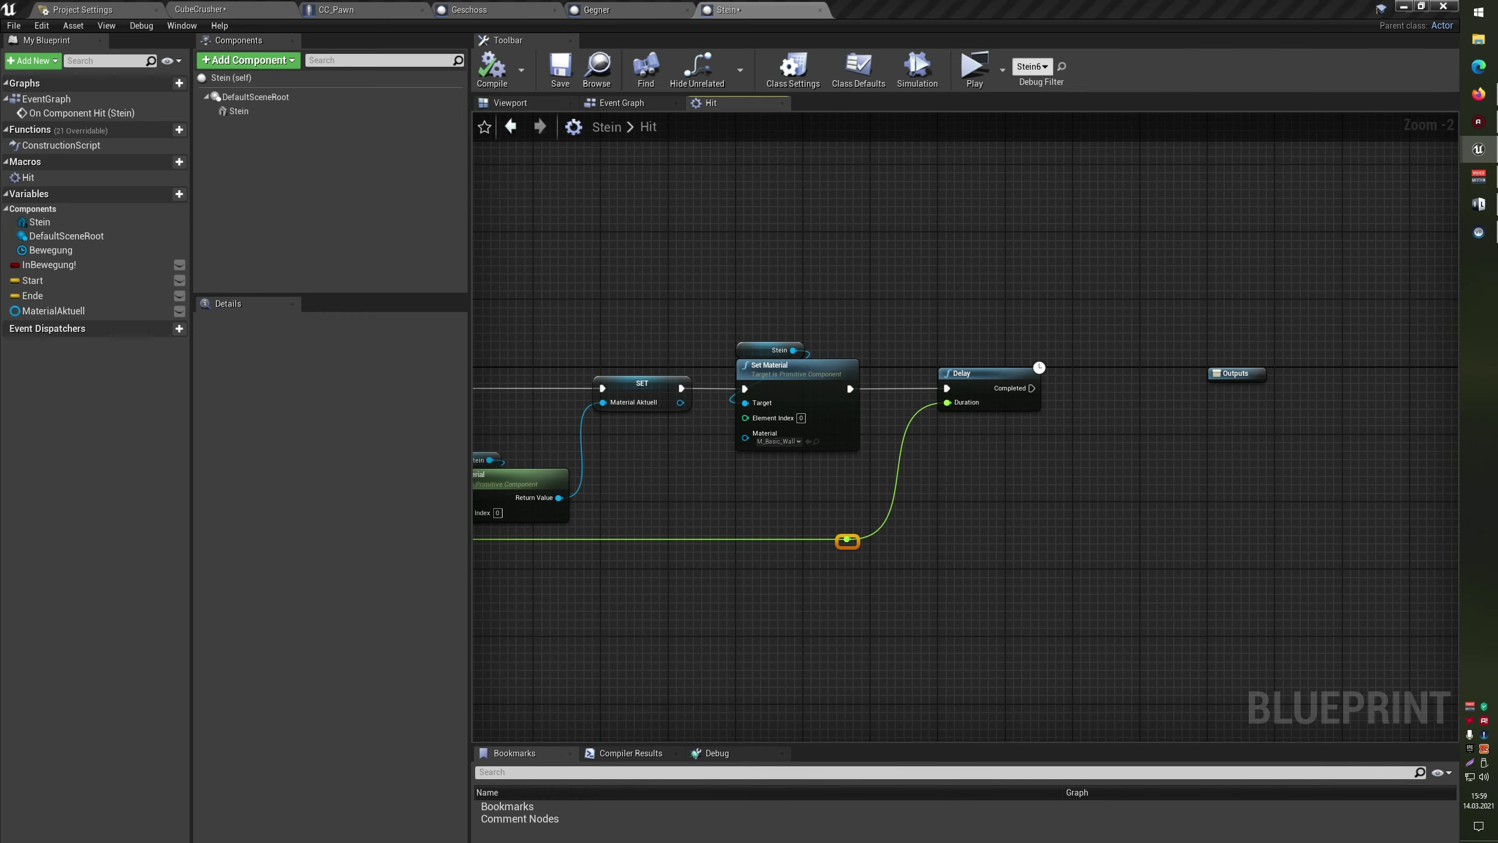
scroll(872, 437, "up", 2)
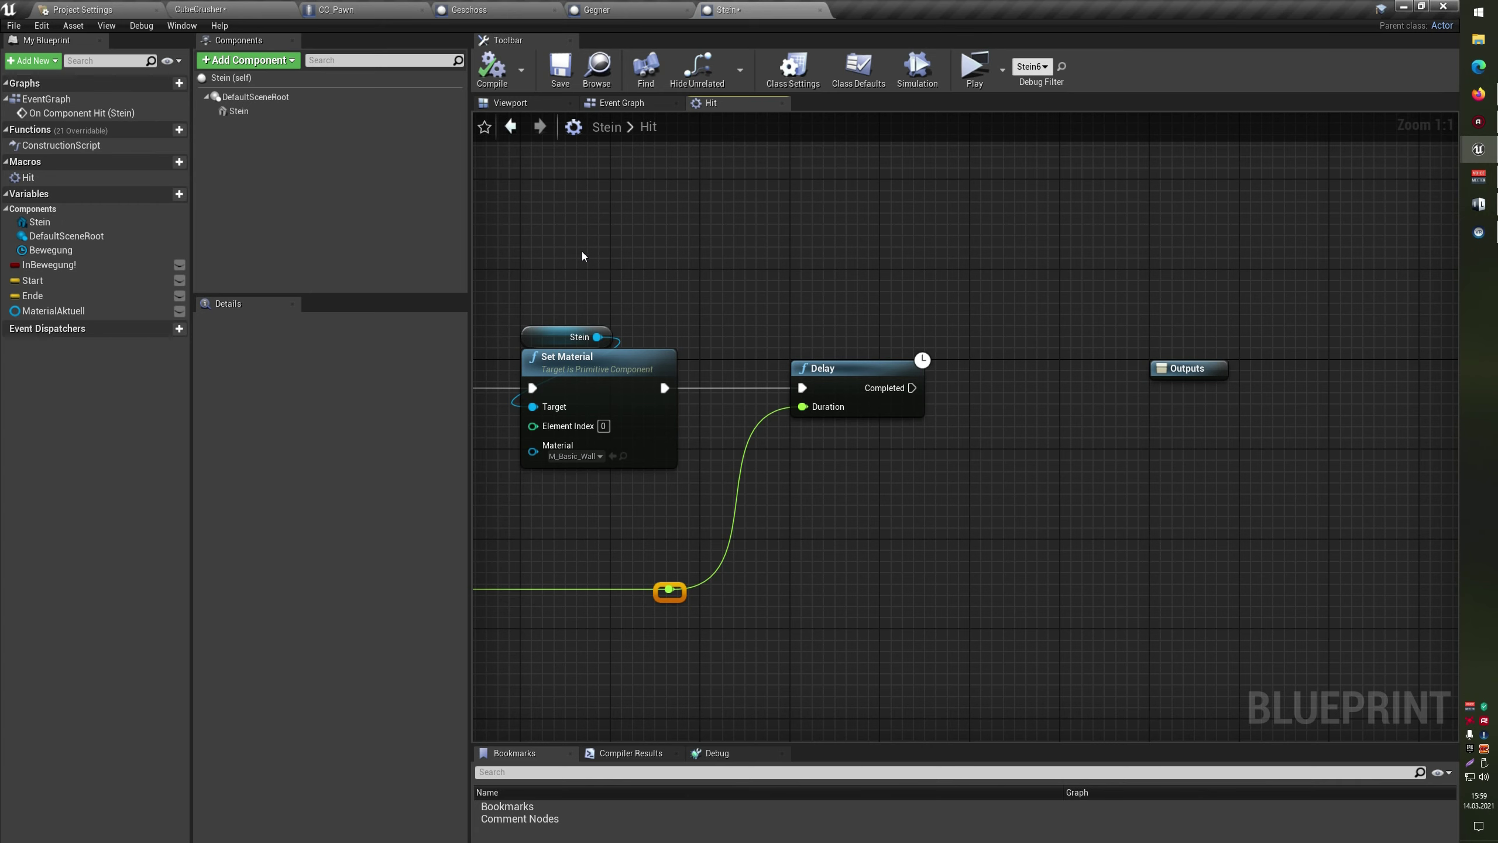
left_click(590, 357)
key("ctrl+c")
key("ctrl+v")
mouse_move(912, 388)
left_mouse_down()
mouse_move(991, 506)
mouse_move(1038, 523)
left_mouse_up()
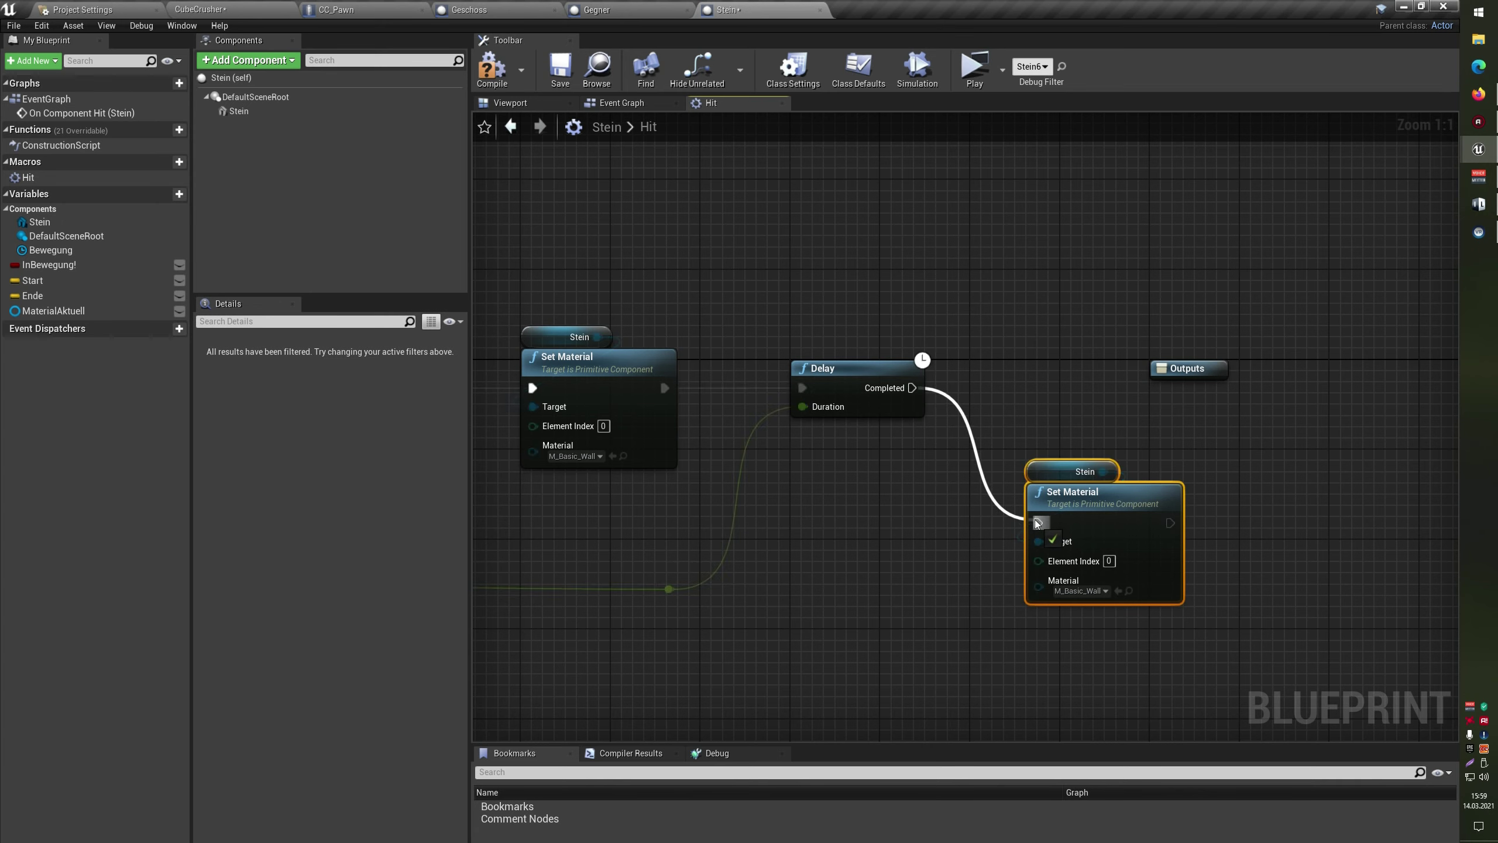
Wire Delay's Completed into the copied Set Material and that into Outputs
left_click_drag(1170, 522, 1200, 506)
left_click_drag(1198, 376, 1389, 368)
left_click(1114, 508)
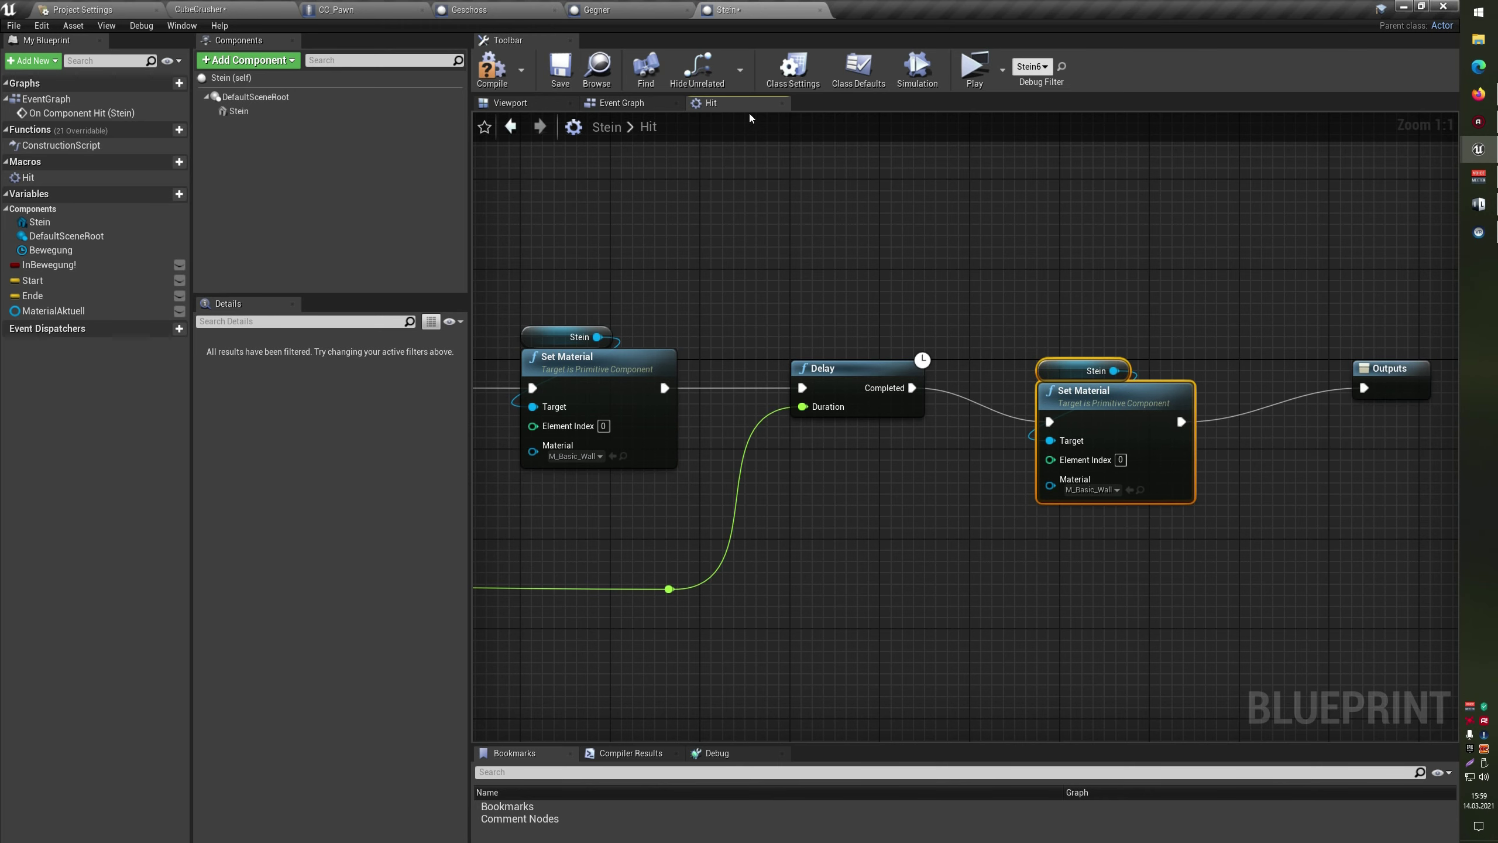
left_click(616, 103)
In the Event Graph, chain Do Once's Completed into the Hit macro, then Hit into the Delay
left_click_drag(819, 413, 818, 388)
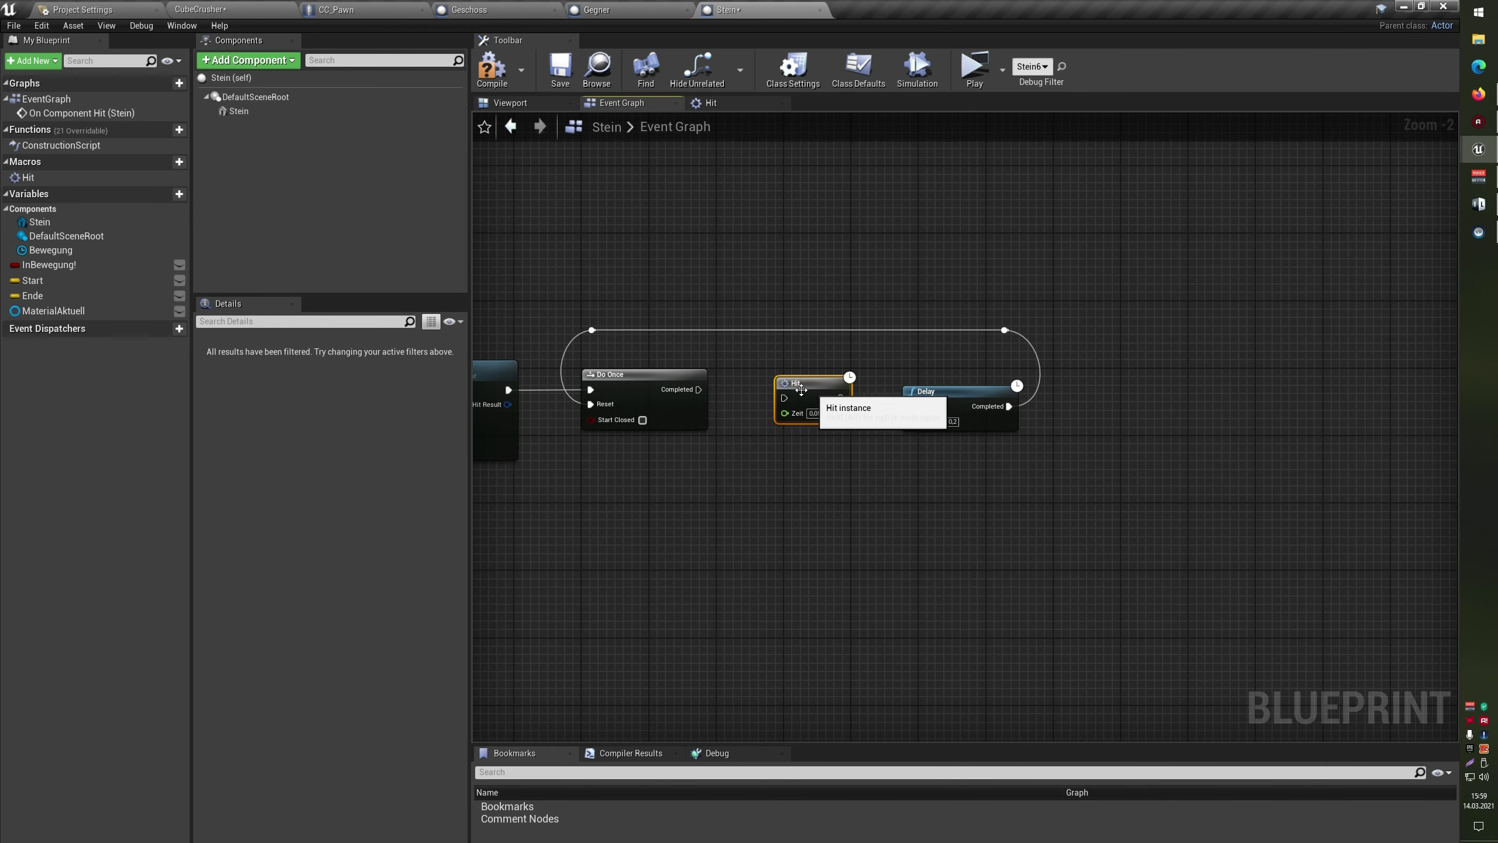
left_click_drag(698, 389, 911, 407)
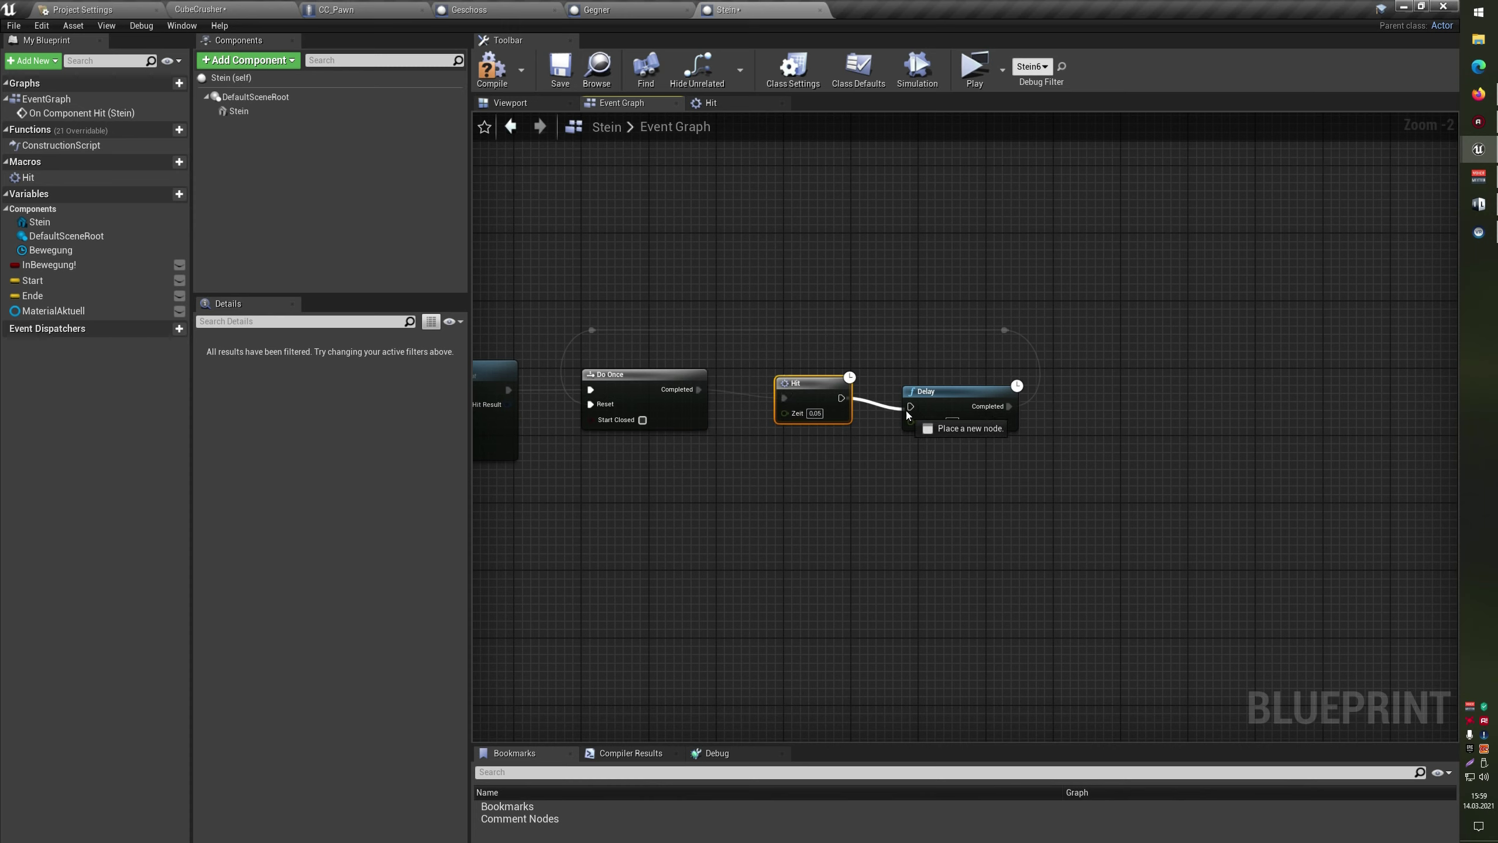
left_click_drag(822, 387, 779, 378)
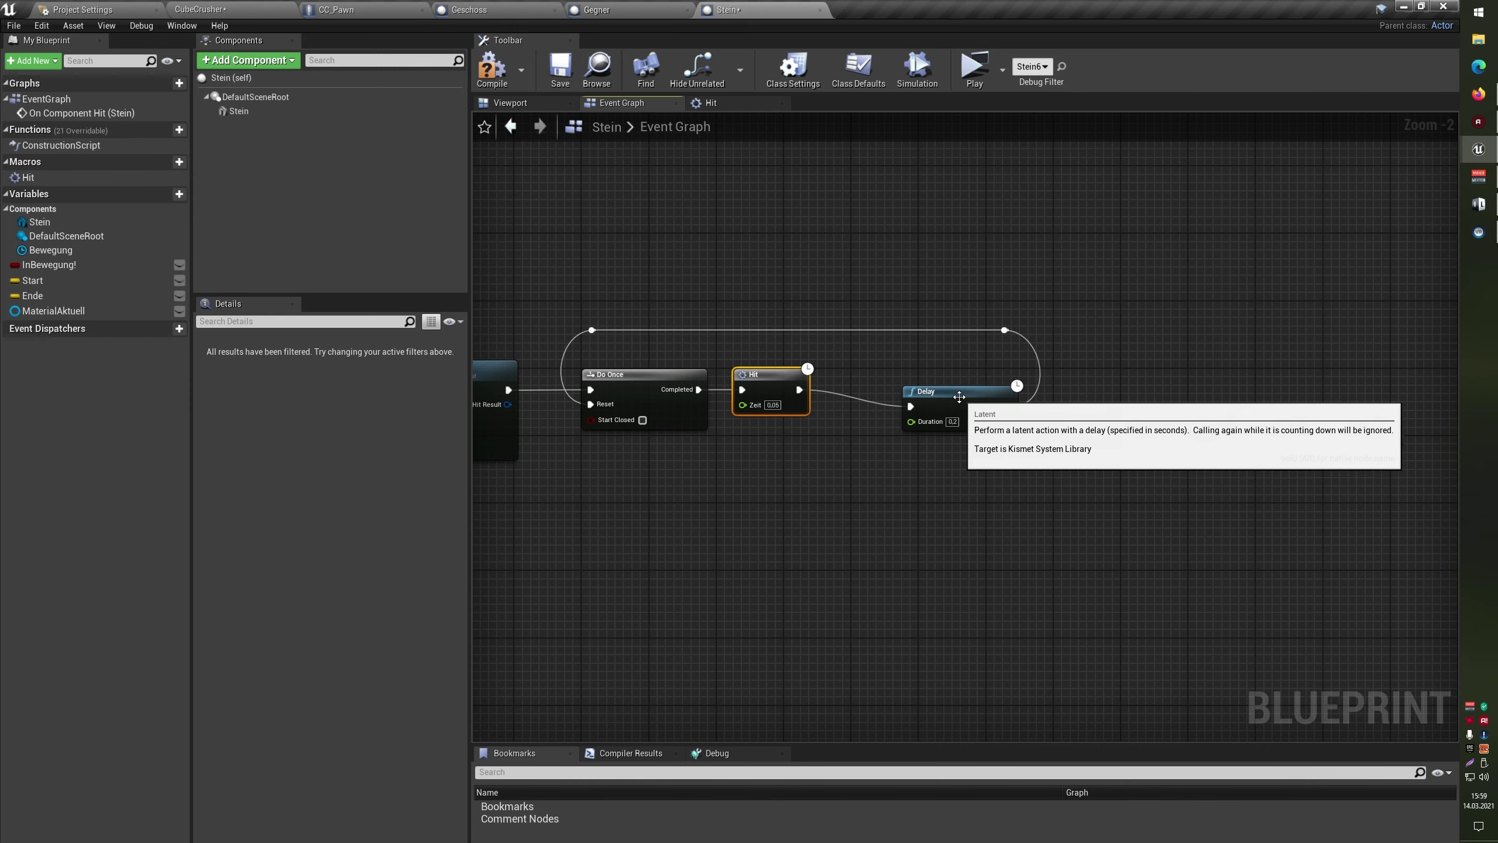
left_click_drag(955, 399, 904, 381)
left_click(916, 447)
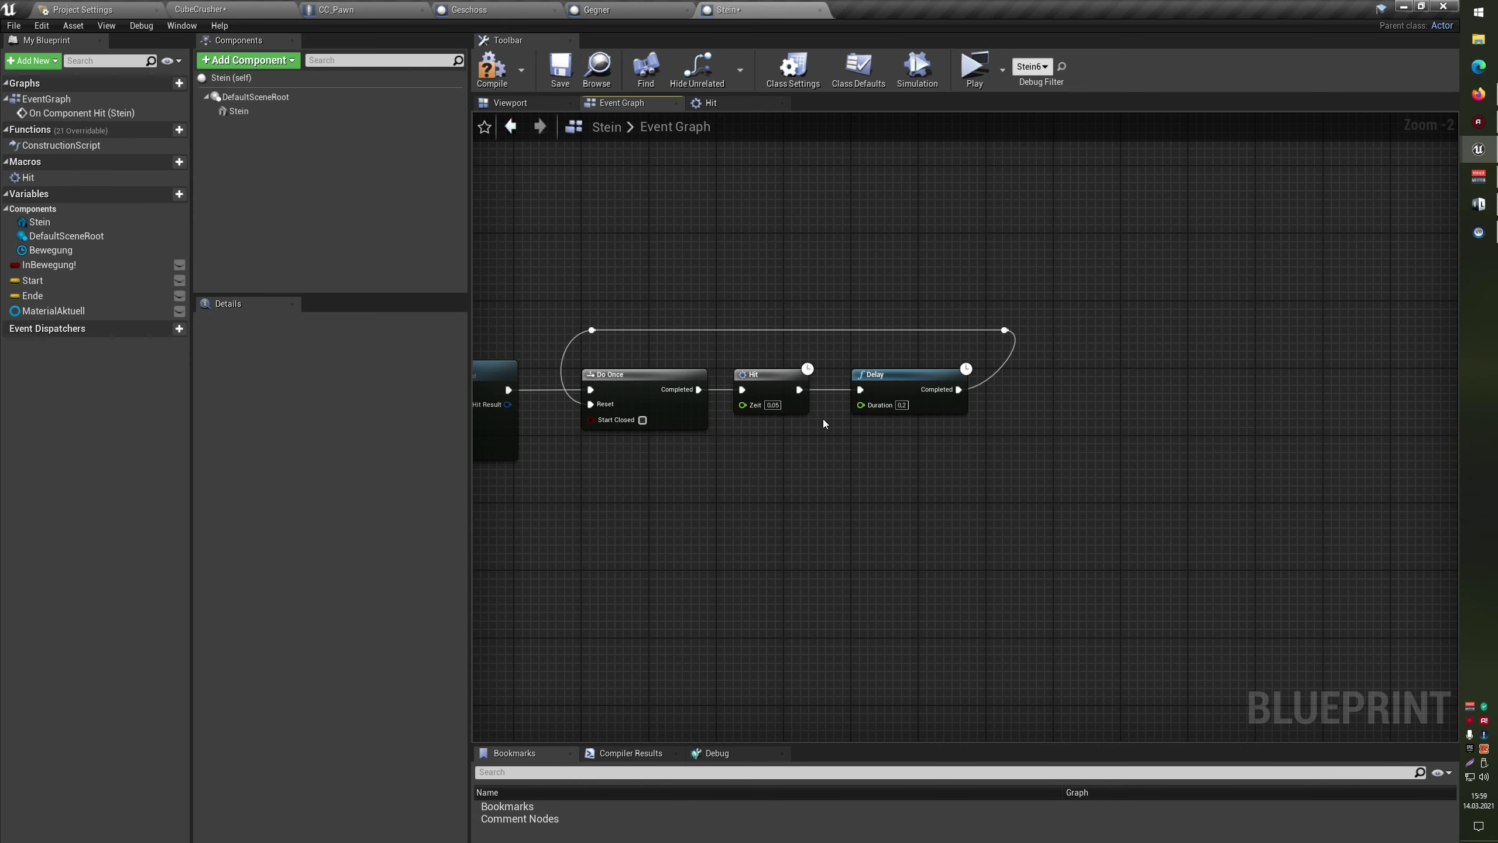
In the Hit macro, feed a Material Aktuell getter into the second Set Material's Material pin
left_click(719, 101)
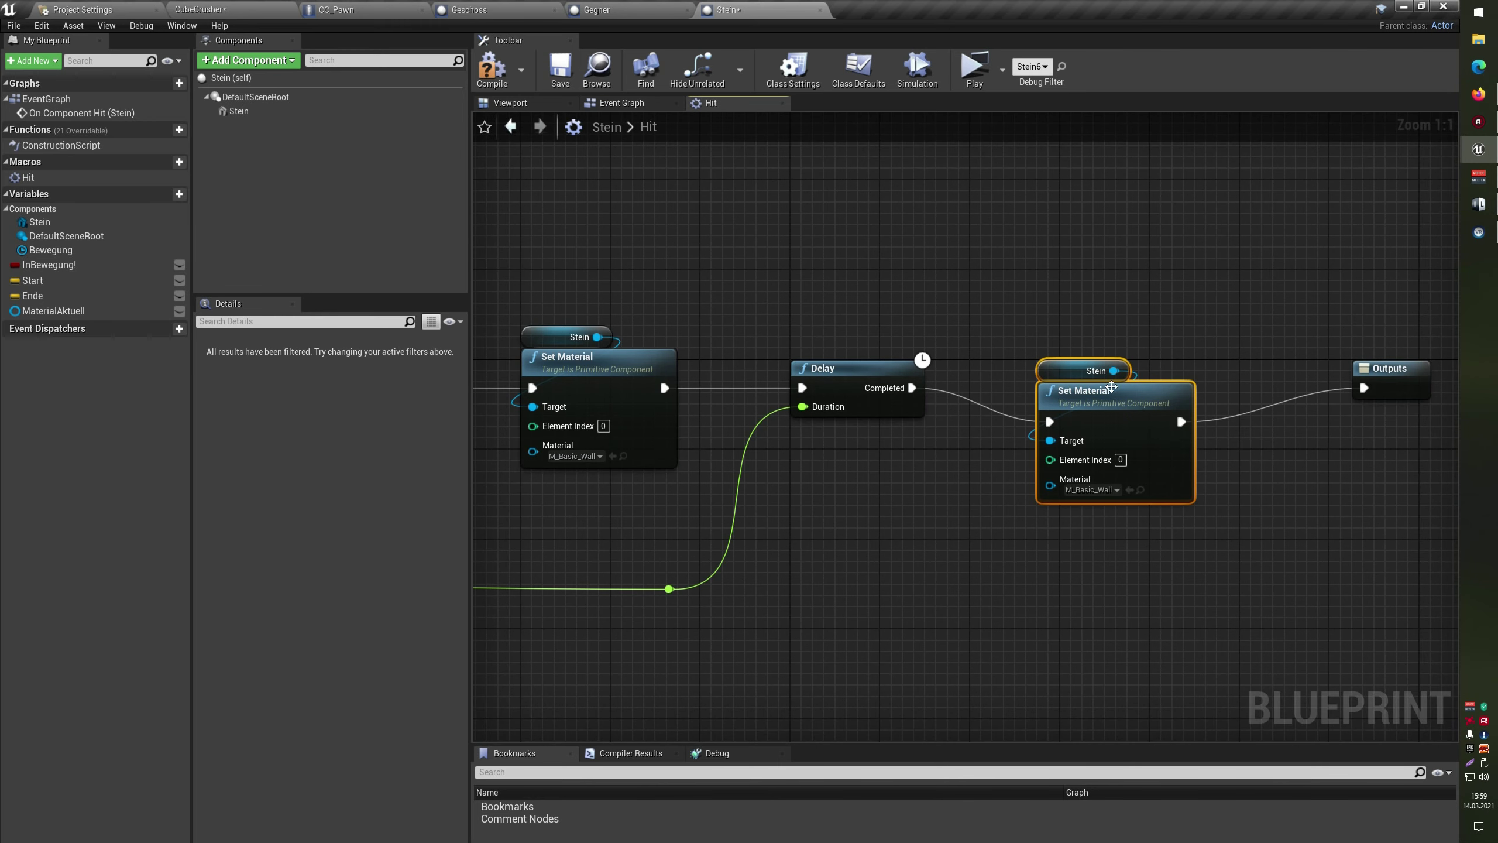
left_click(1108, 307)
right_click_drag(1109, 306, 1185, 314)
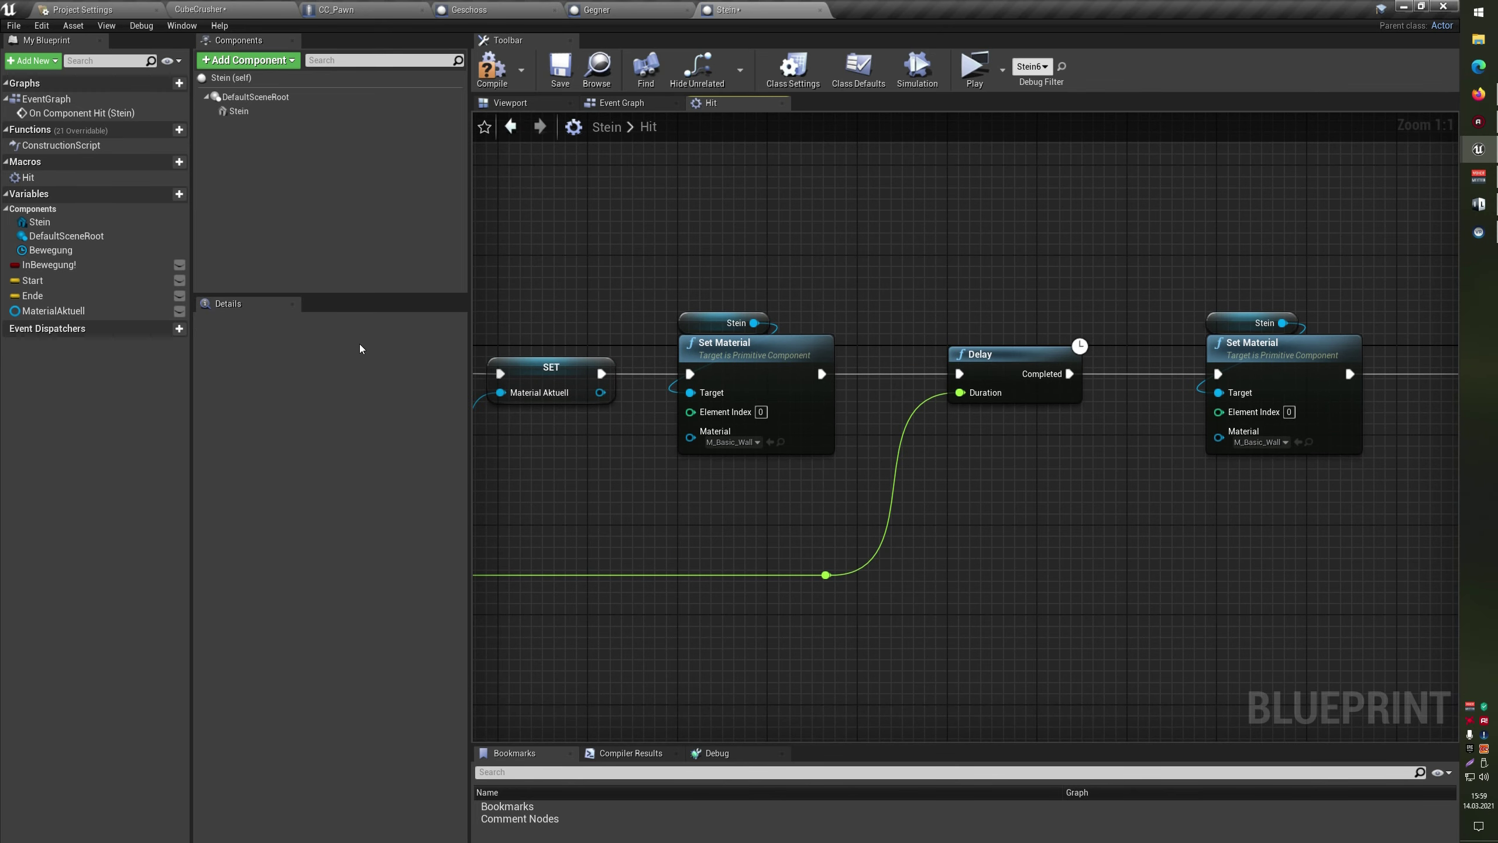
mouse_move(54, 310)
left_mouse_down()
mouse_move(882, 496)
mouse_move(1216, 433)
left_mouse_up()
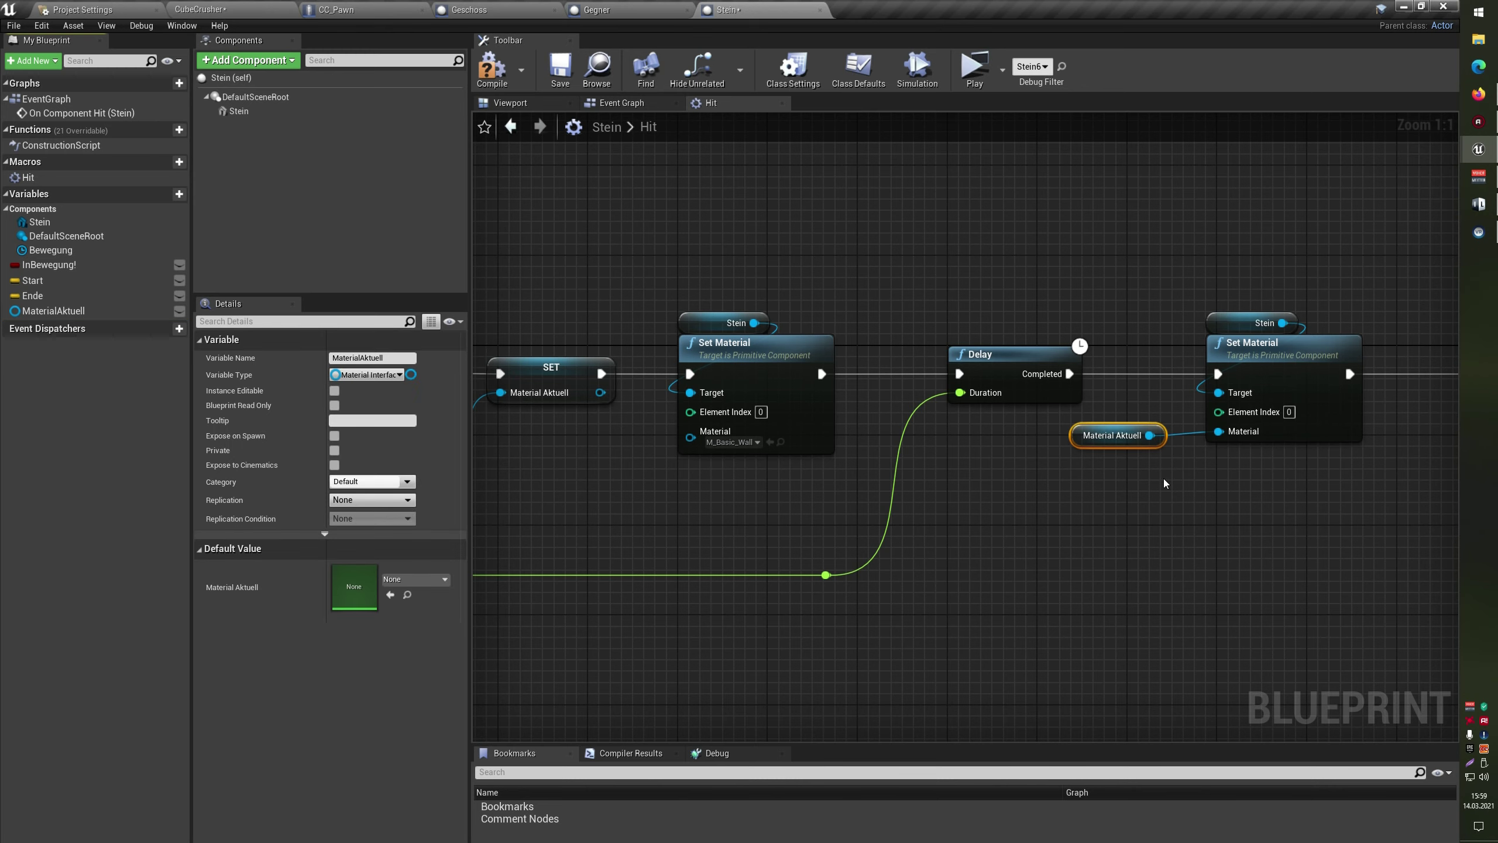
left_click_drag(1091, 442, 1092, 487)
right_click_drag(1091, 488, 915, 514)
left_click(1104, 377)
right_click_drag(1199, 609, 1042, 609)
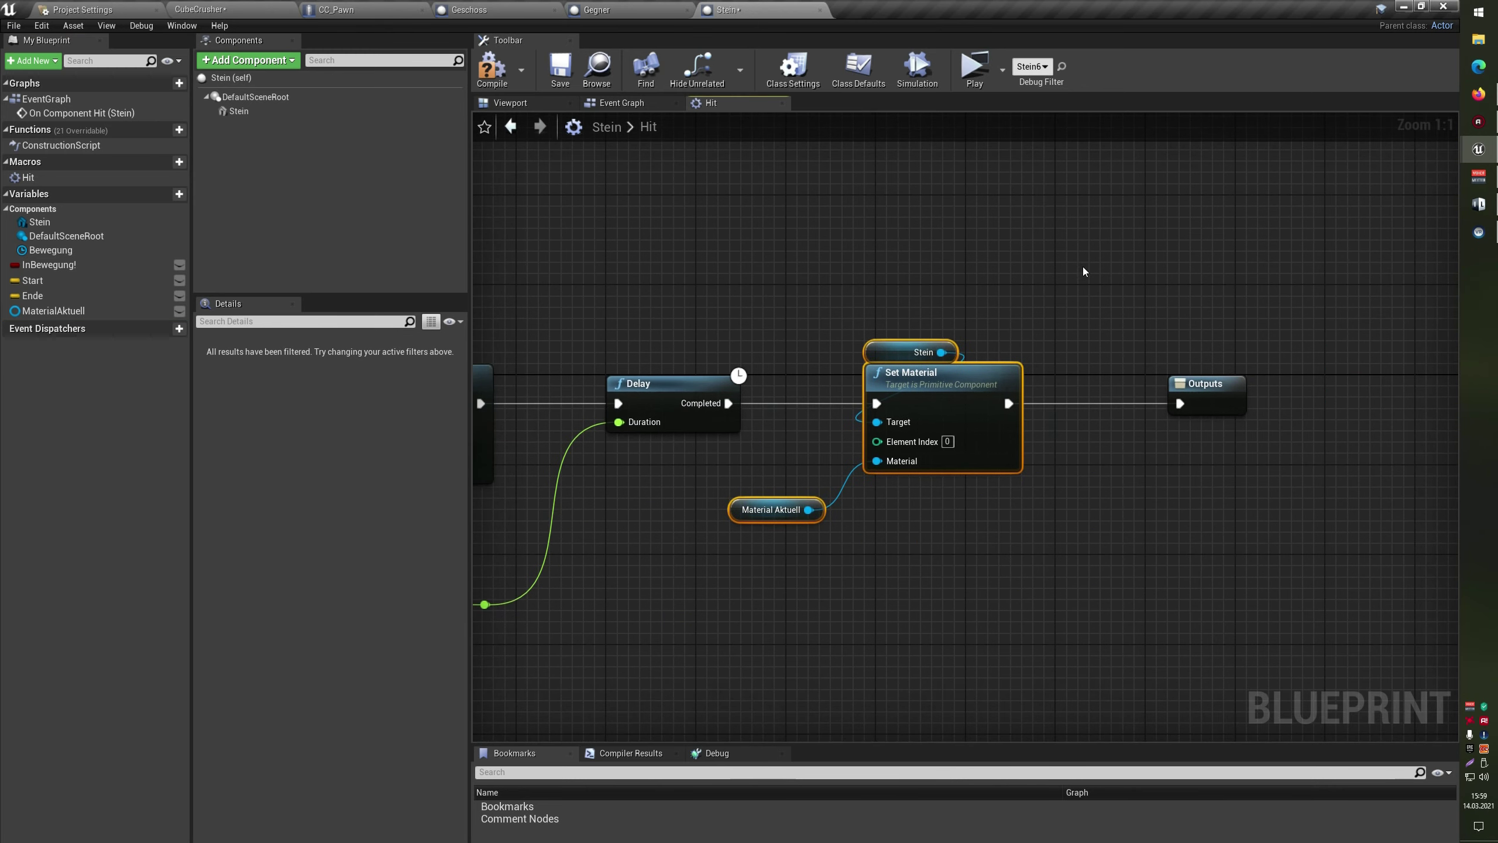
left_click_drag(1145, 254, 1277, 512)
left_click(617, 103)
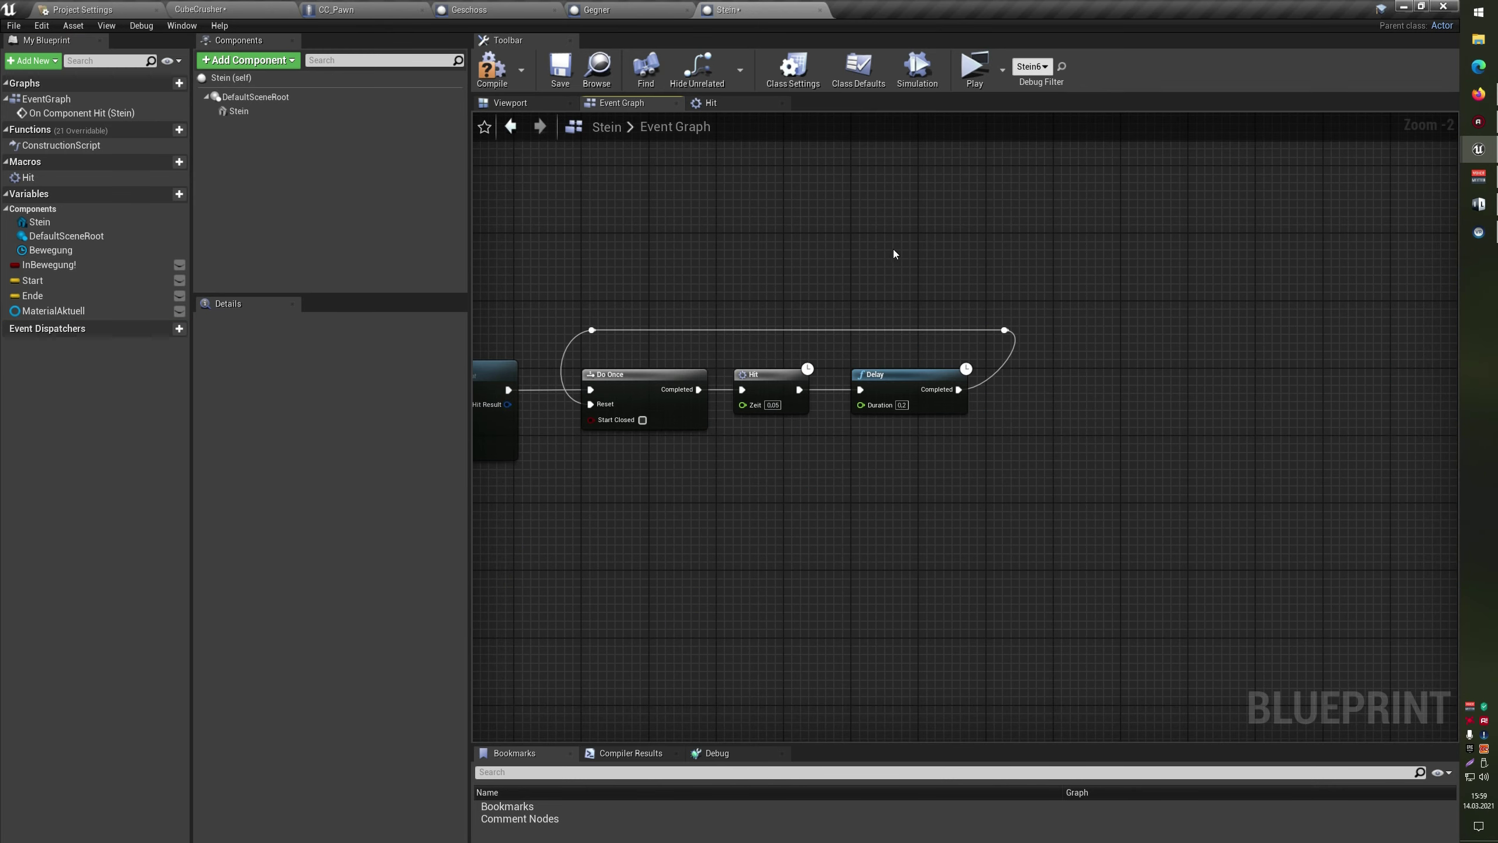
left_click_drag(1110, 248, 1178, 516)
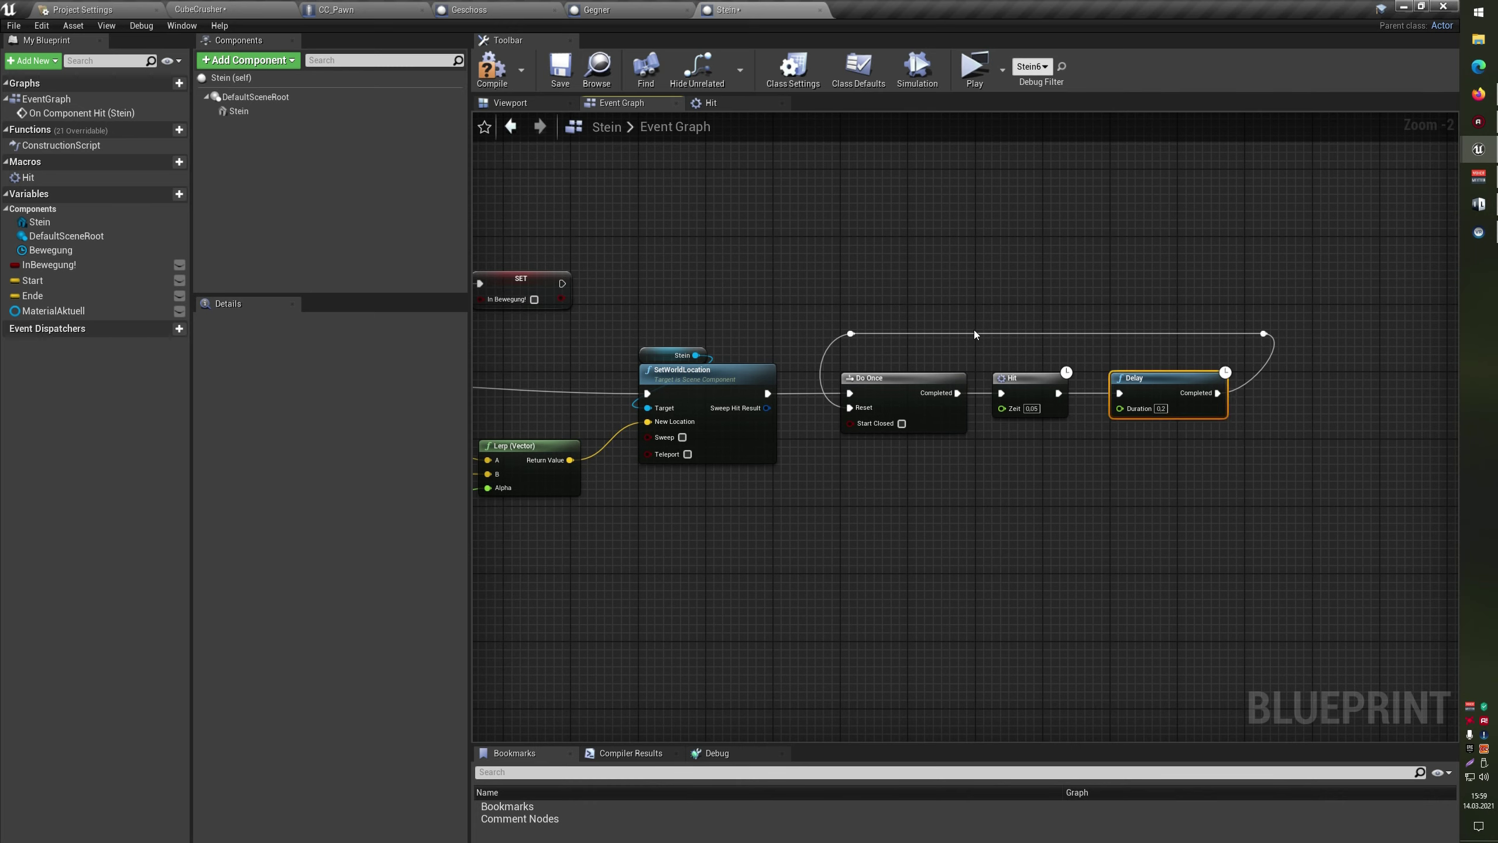
Set the Delay after Hit to a duration of 0,05 seconds
mouse_move(1197, 281)
left_mouse_down()
mouse_move(1303, 345)
mouse_move(1224, 348)
left_mouse_up()
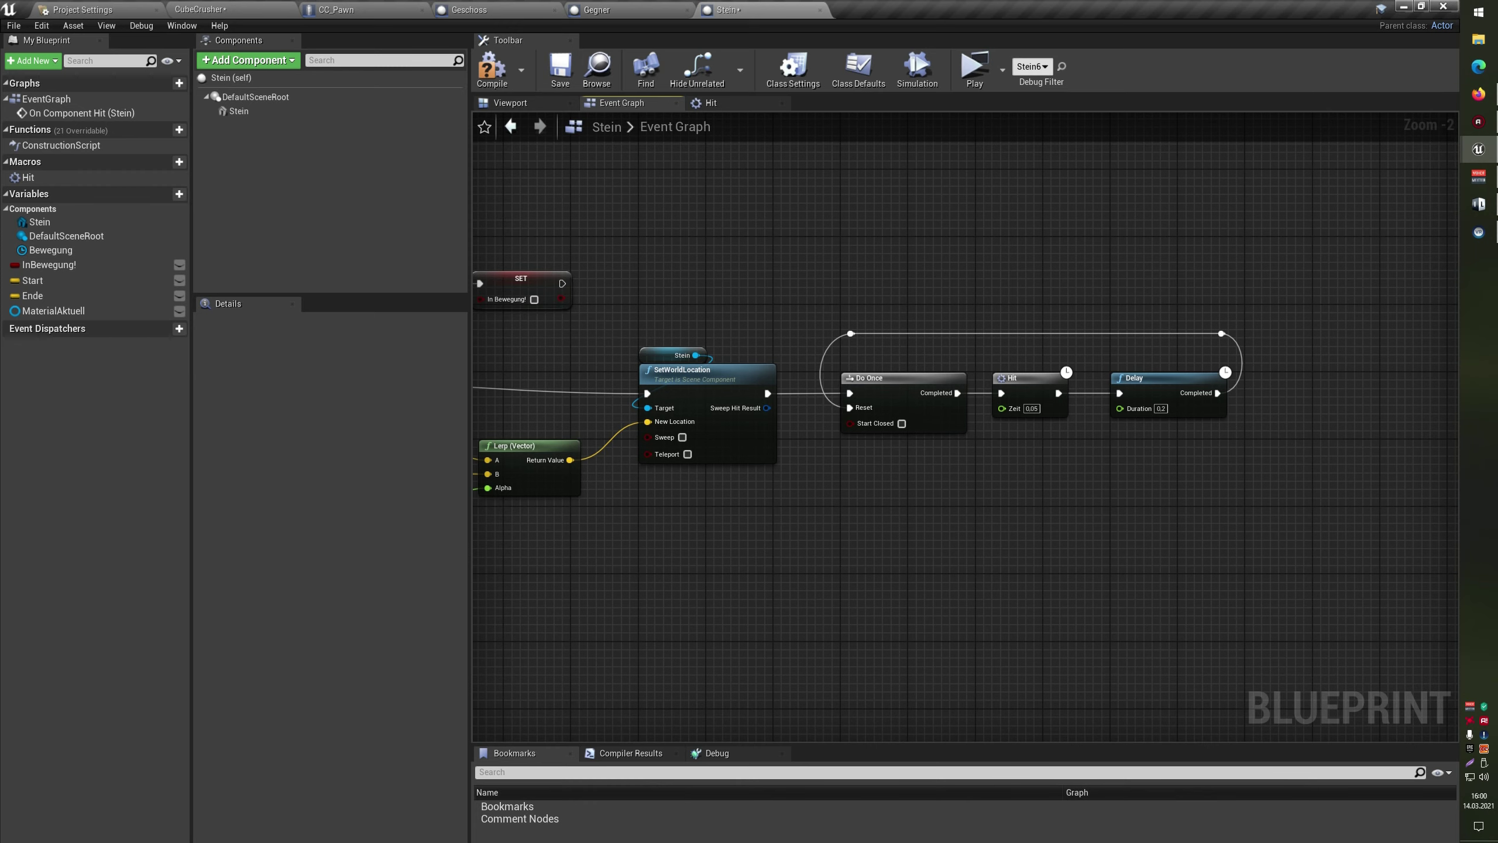
type("0,05")
key("Return")
Shift Do Once and its reroute node further right, then play the level to test the hit effect
mouse_move(959, 557)
right_mouse_down()
mouse_move(1179, 492)
mouse_move(987, 495)
right_mouse_up()
left_click_drag(1056, 360, 1097, 536)
mouse_move(1223, 521)
right_mouse_down()
mouse_move(1125, 538)
mouse_move(732, 536)
mouse_move(923, 501)
mouse_move(1183, 496)
right_mouse_up()
right_click_drag(1010, 424, 1147, 431)
mouse_move(1363, 462)
right_mouse_down()
mouse_move(1192, 447)
mouse_move(1331, 450)
right_mouse_up()
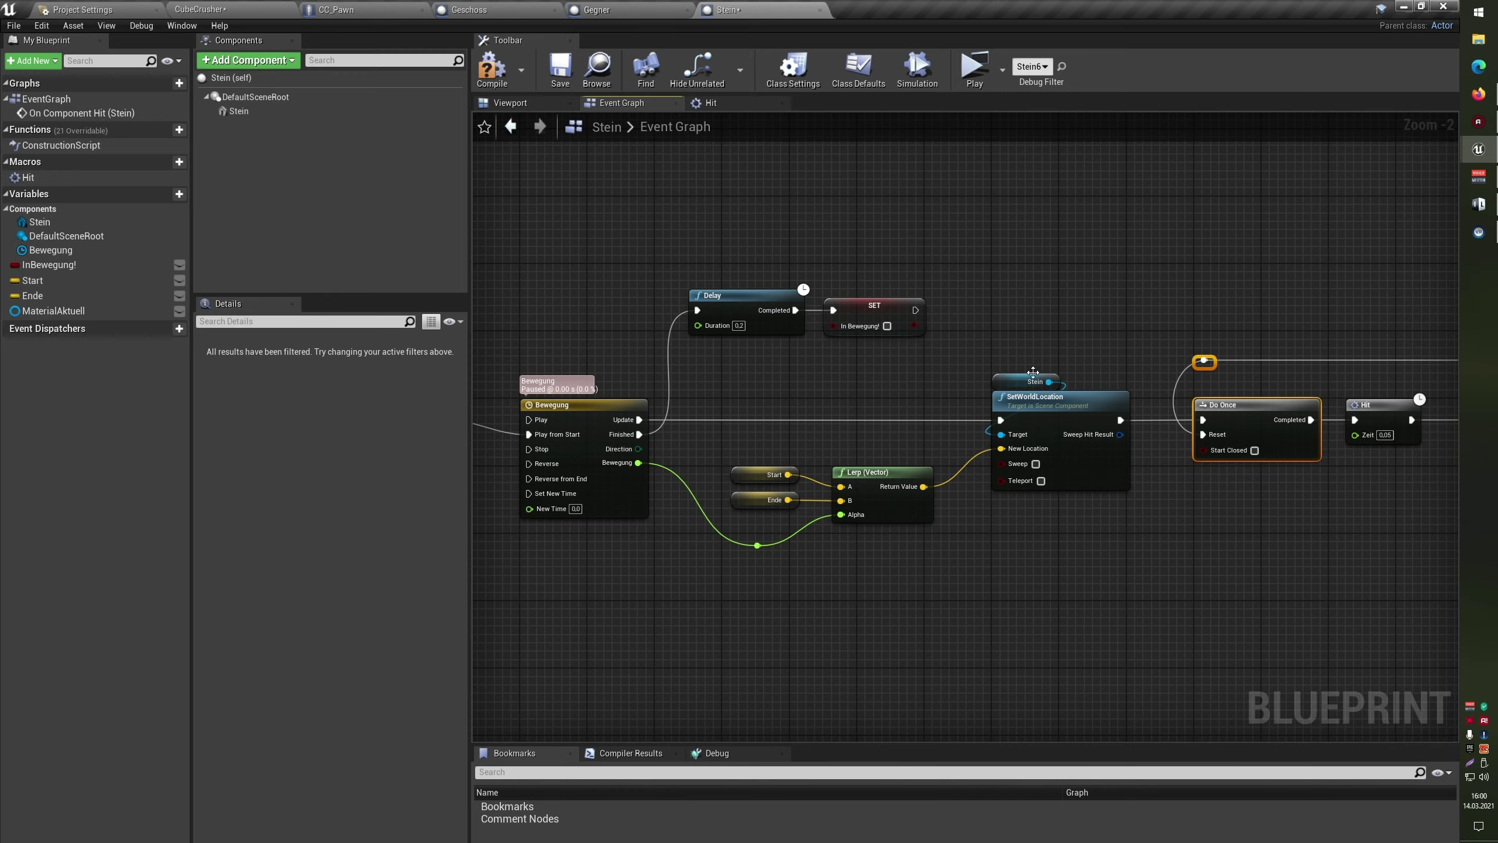
right_click_drag(1409, 412, 1117, 397)
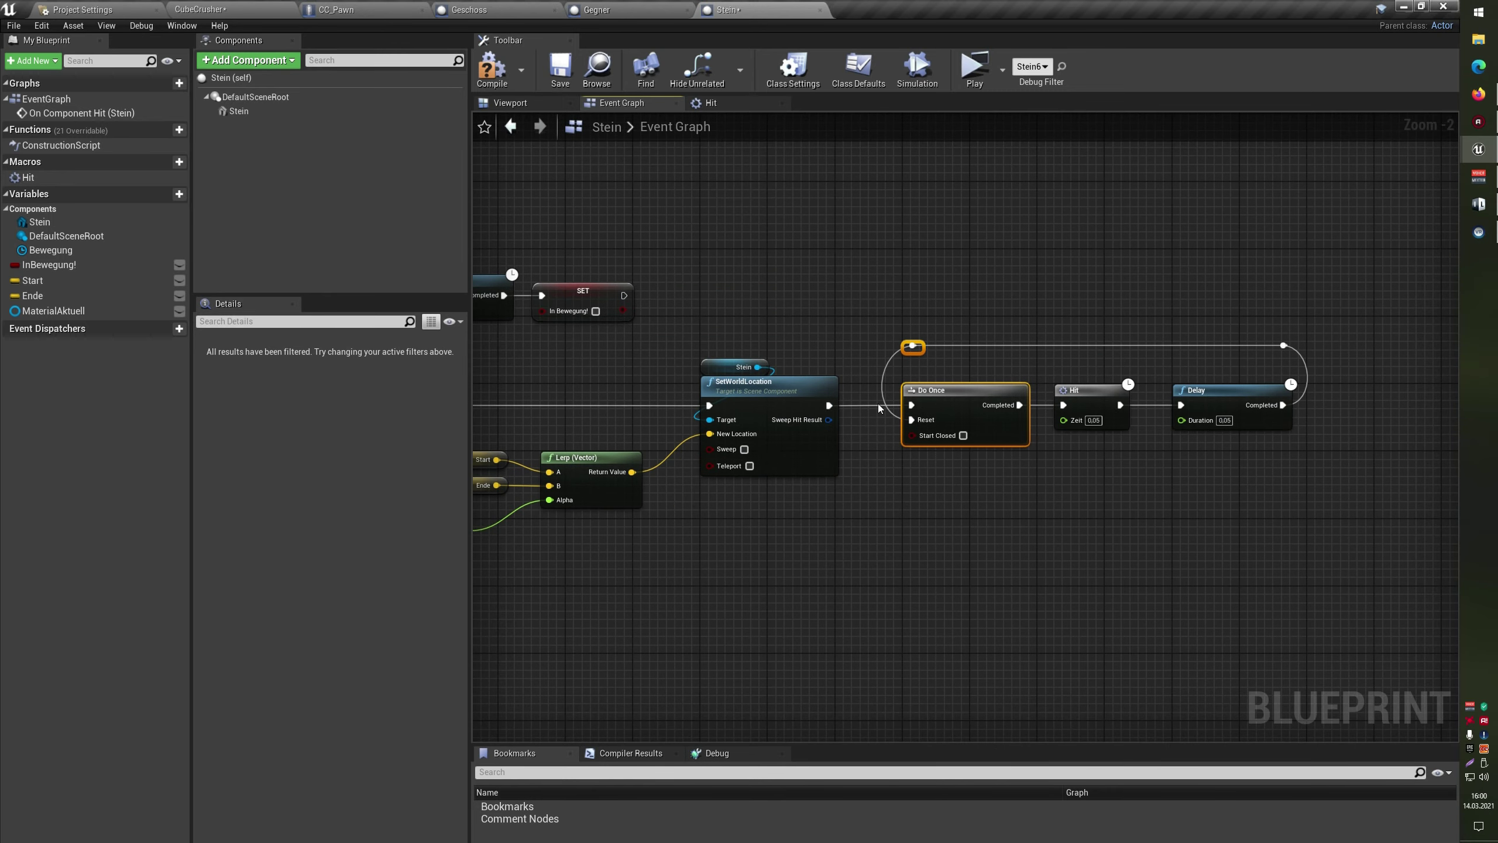
right_click_drag(878, 404, 1073, 333)
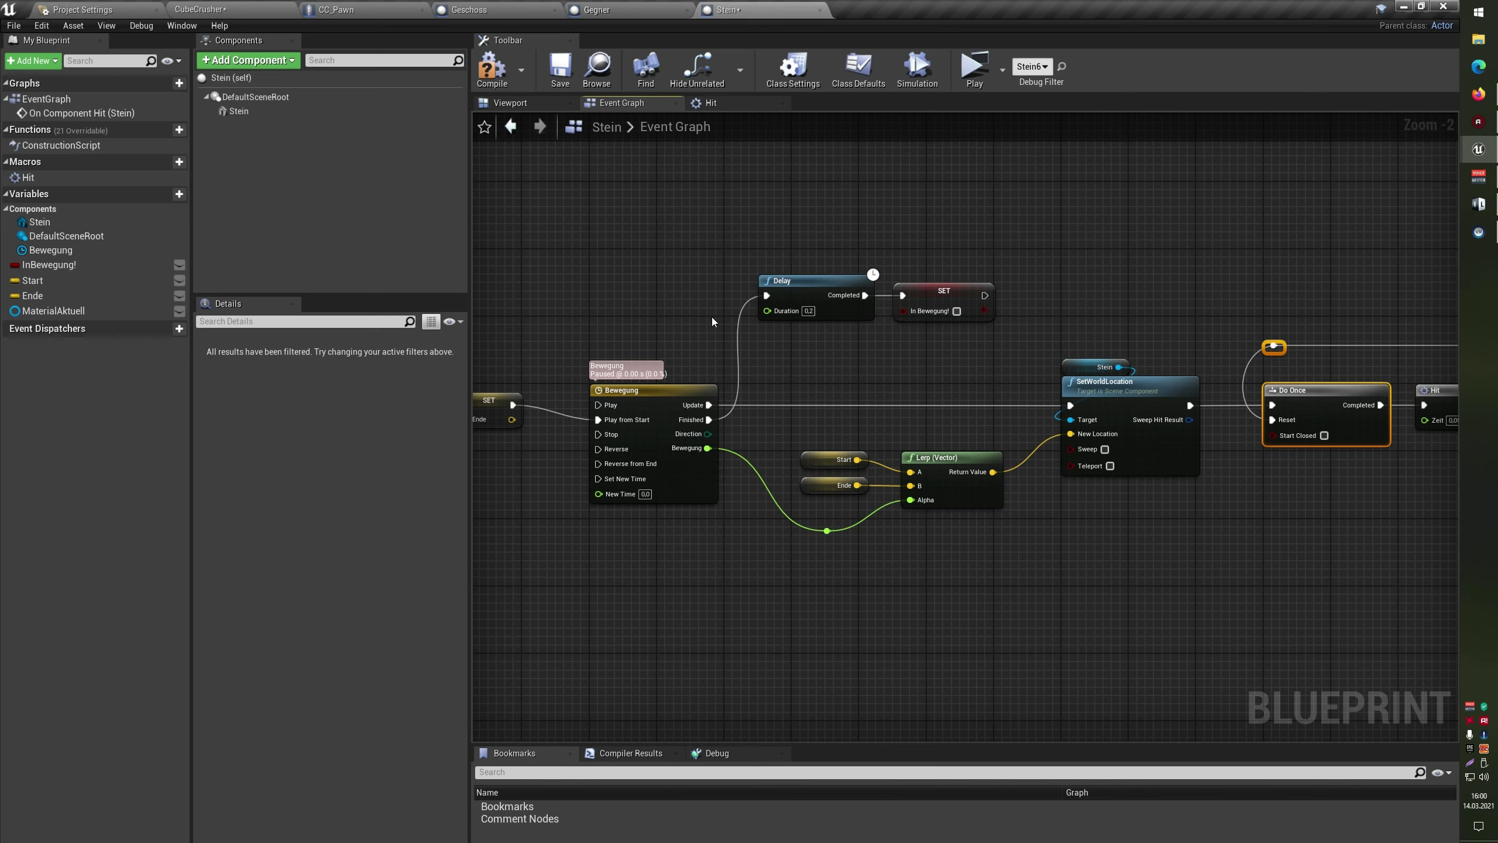
left_click_drag(868, 248, 909, 306)
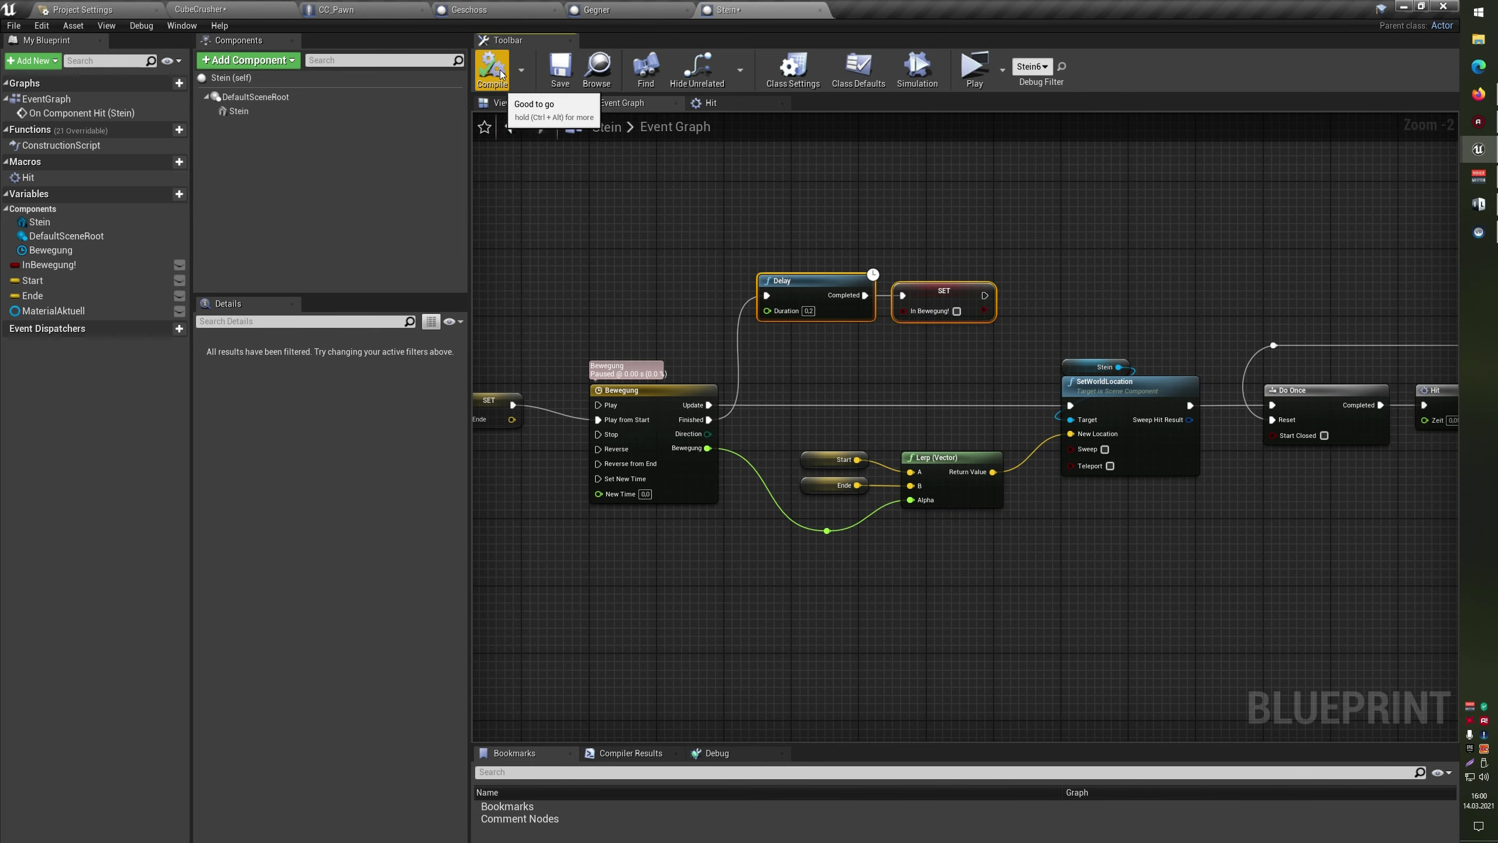
left_click(974, 66)
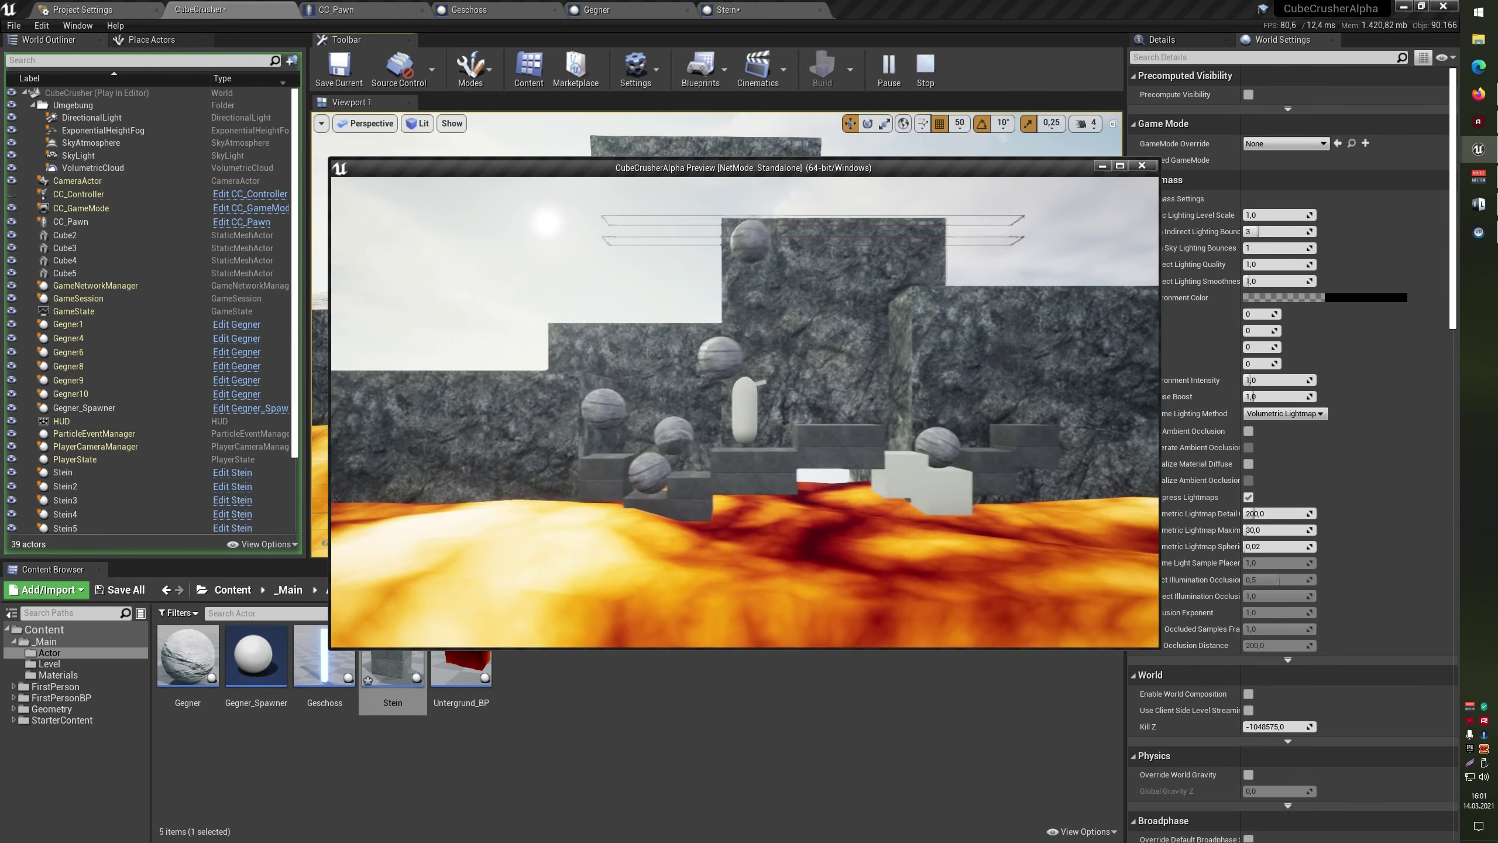
Stop the game preview and focus the viewport on the Stein4 stone block above the lava
key("Escape")
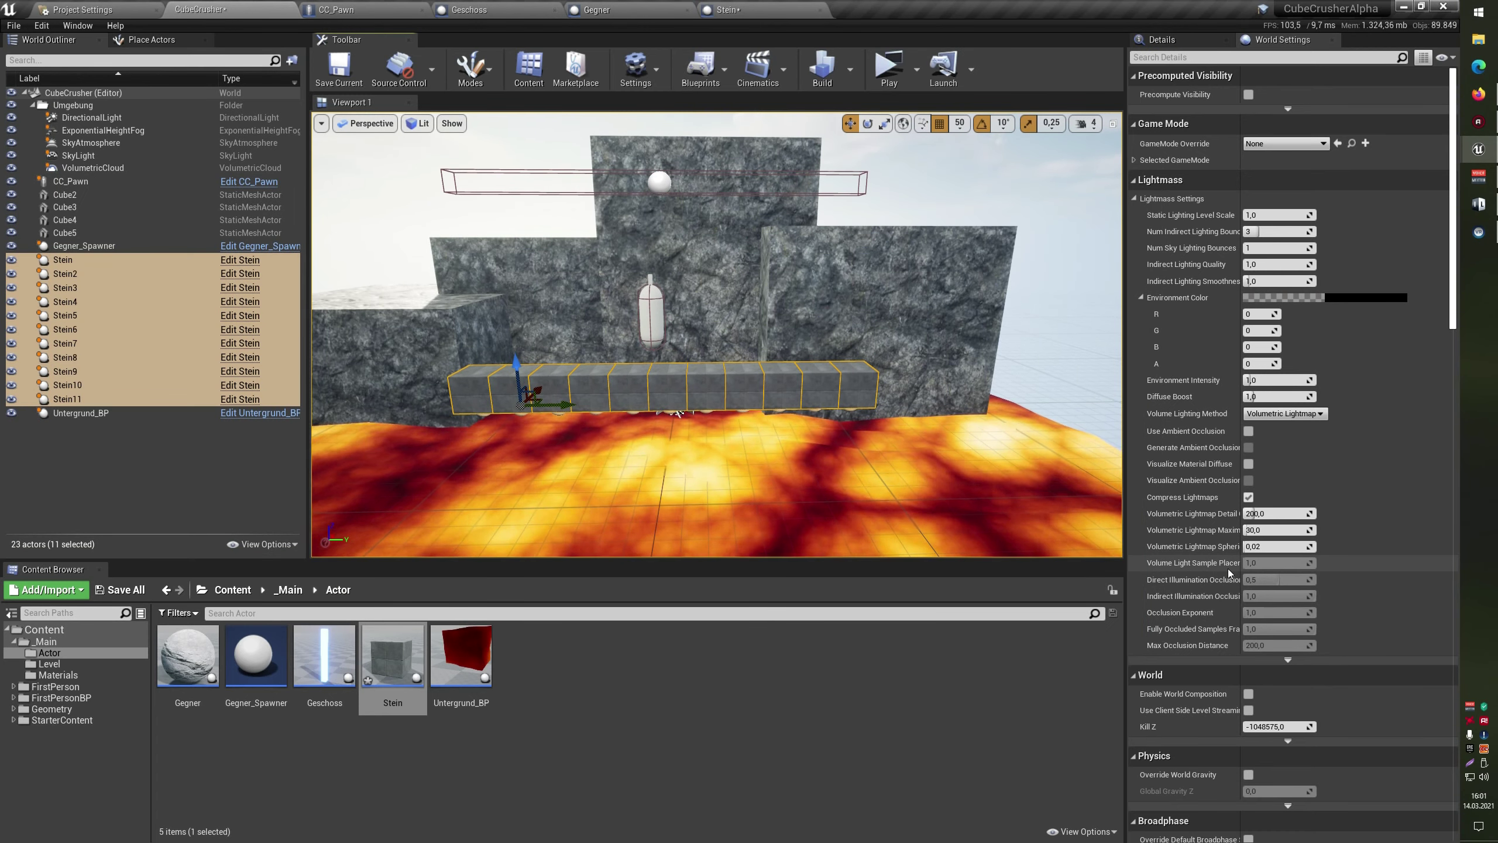
left_click(798, 667)
double_click(65, 301)
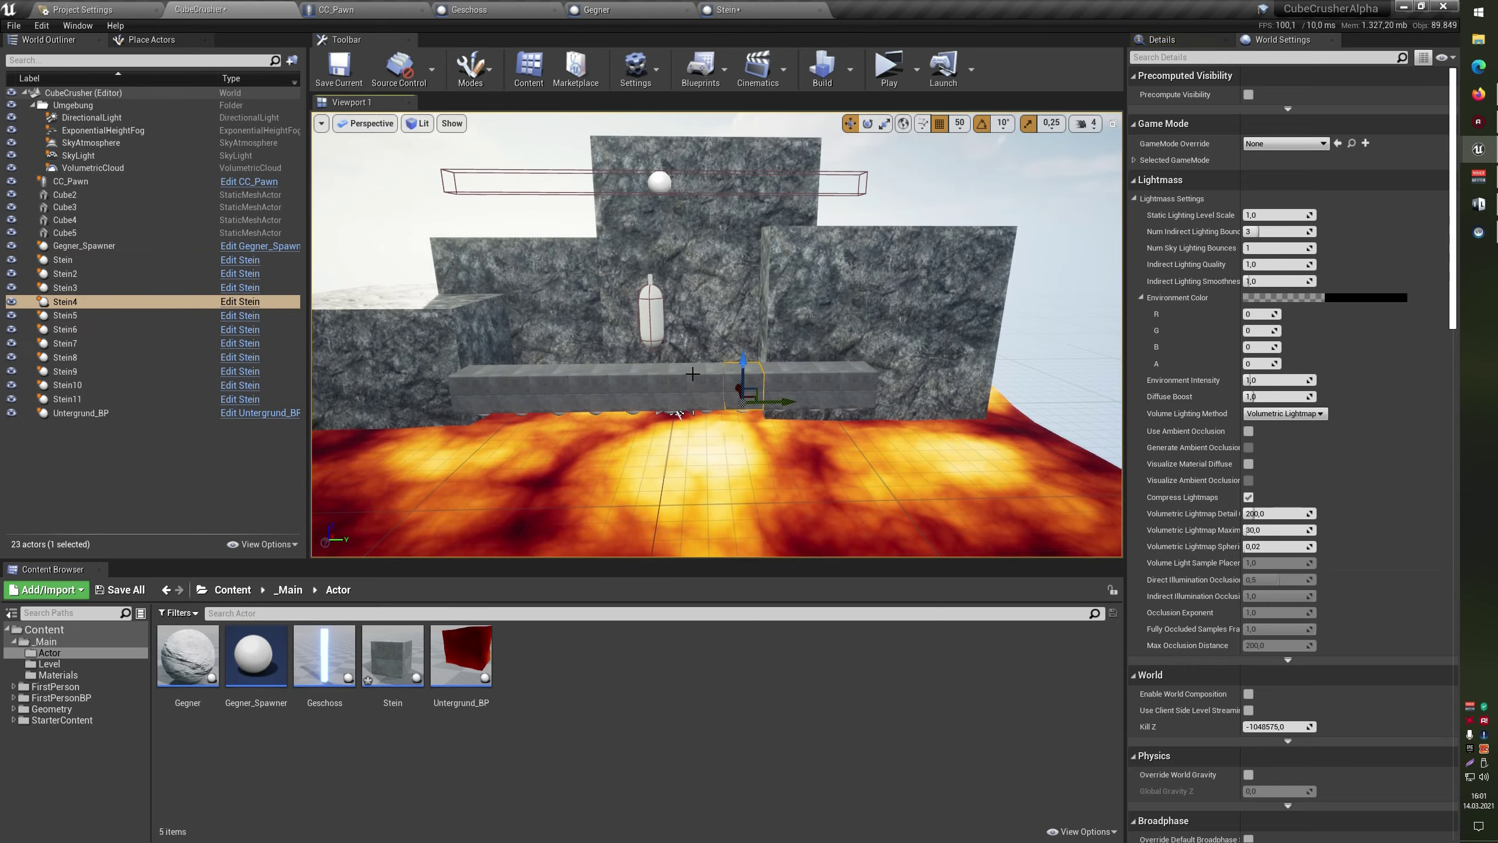
mouse_move(717, 334)
right_mouse_down()
mouse_move(684, 378)
mouse_move(658, 330)
mouse_move(589, 365)
mouse_move(799, 280)
mouse_move(808, 381)
mouse_move(788, 401)
mouse_move(851, 406)
right_mouse_up()
left_click(413, 266)
left_click(808, 381)
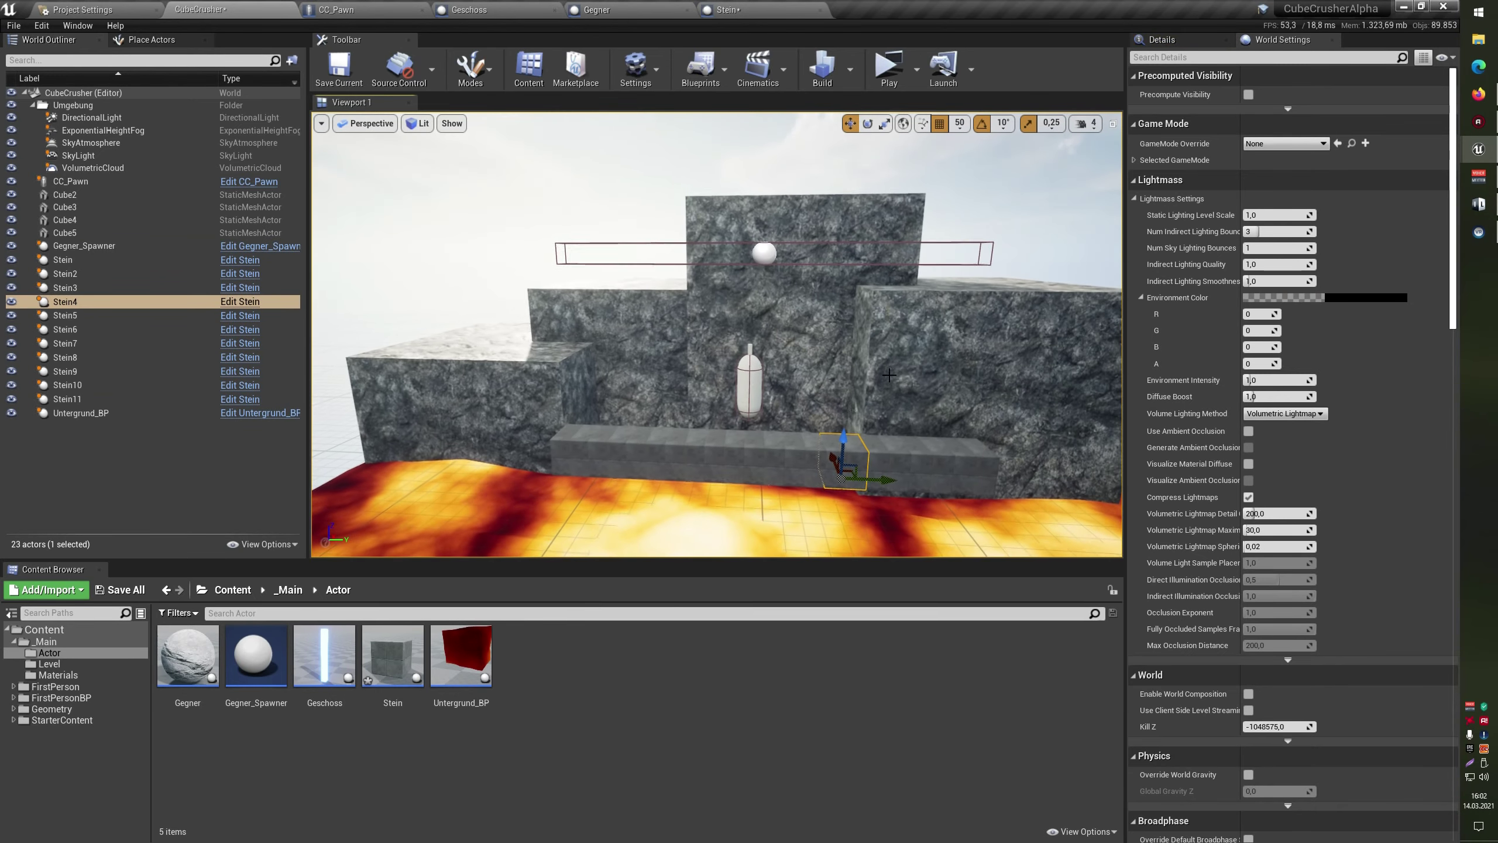